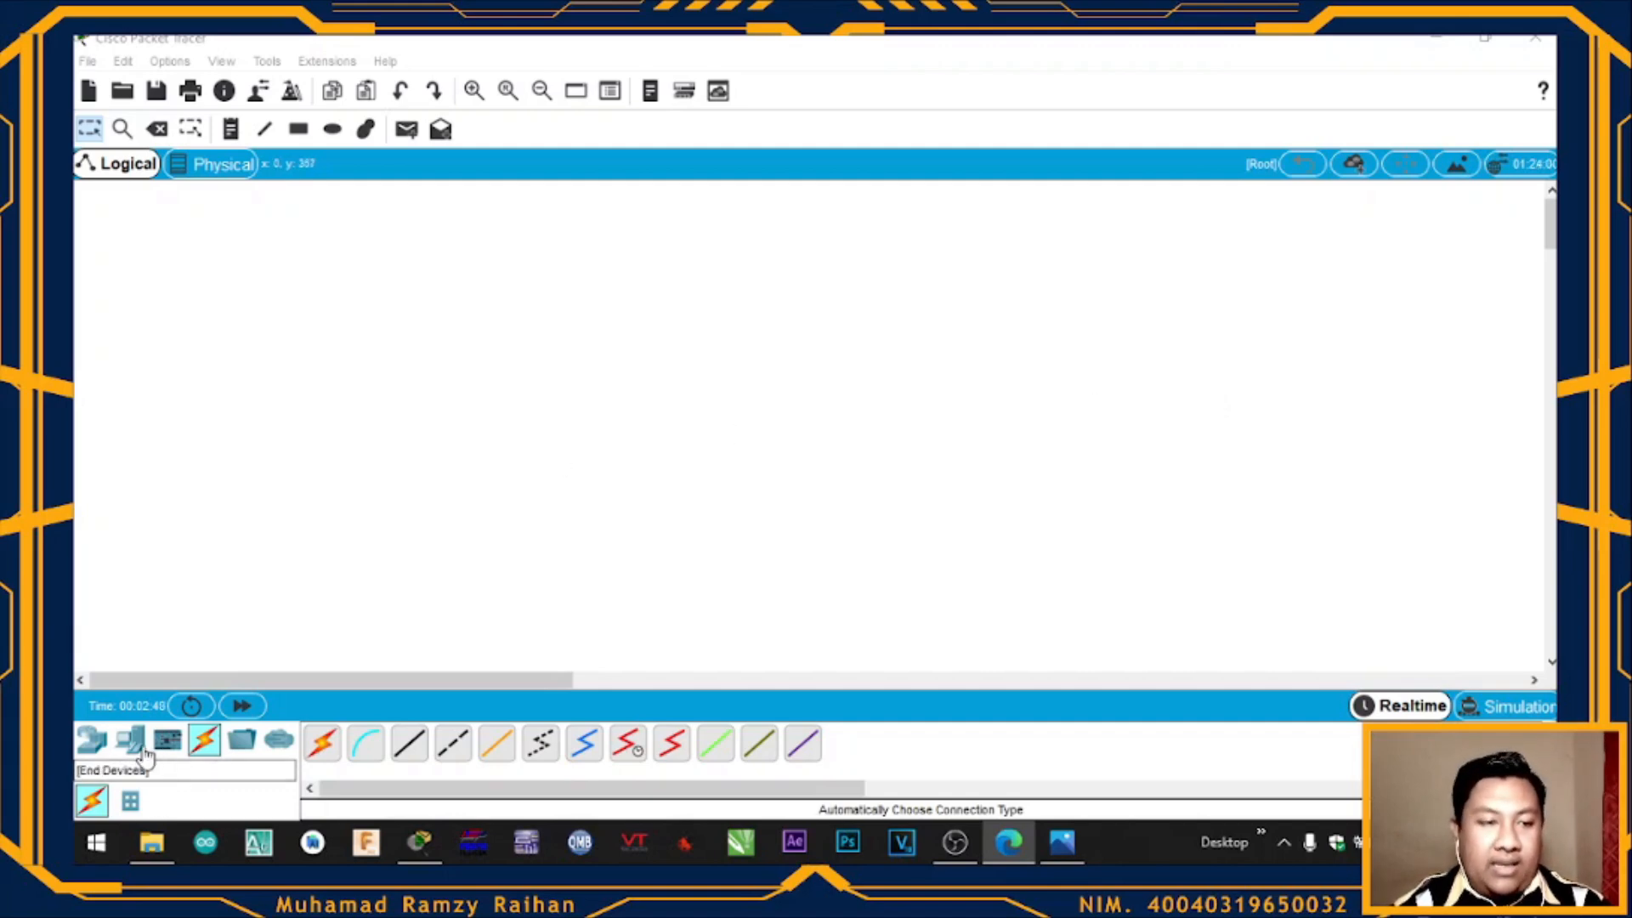
Place three PT-Router devices side by side in the middle of the workspace and a PT-Hub to their left
click(91, 740)
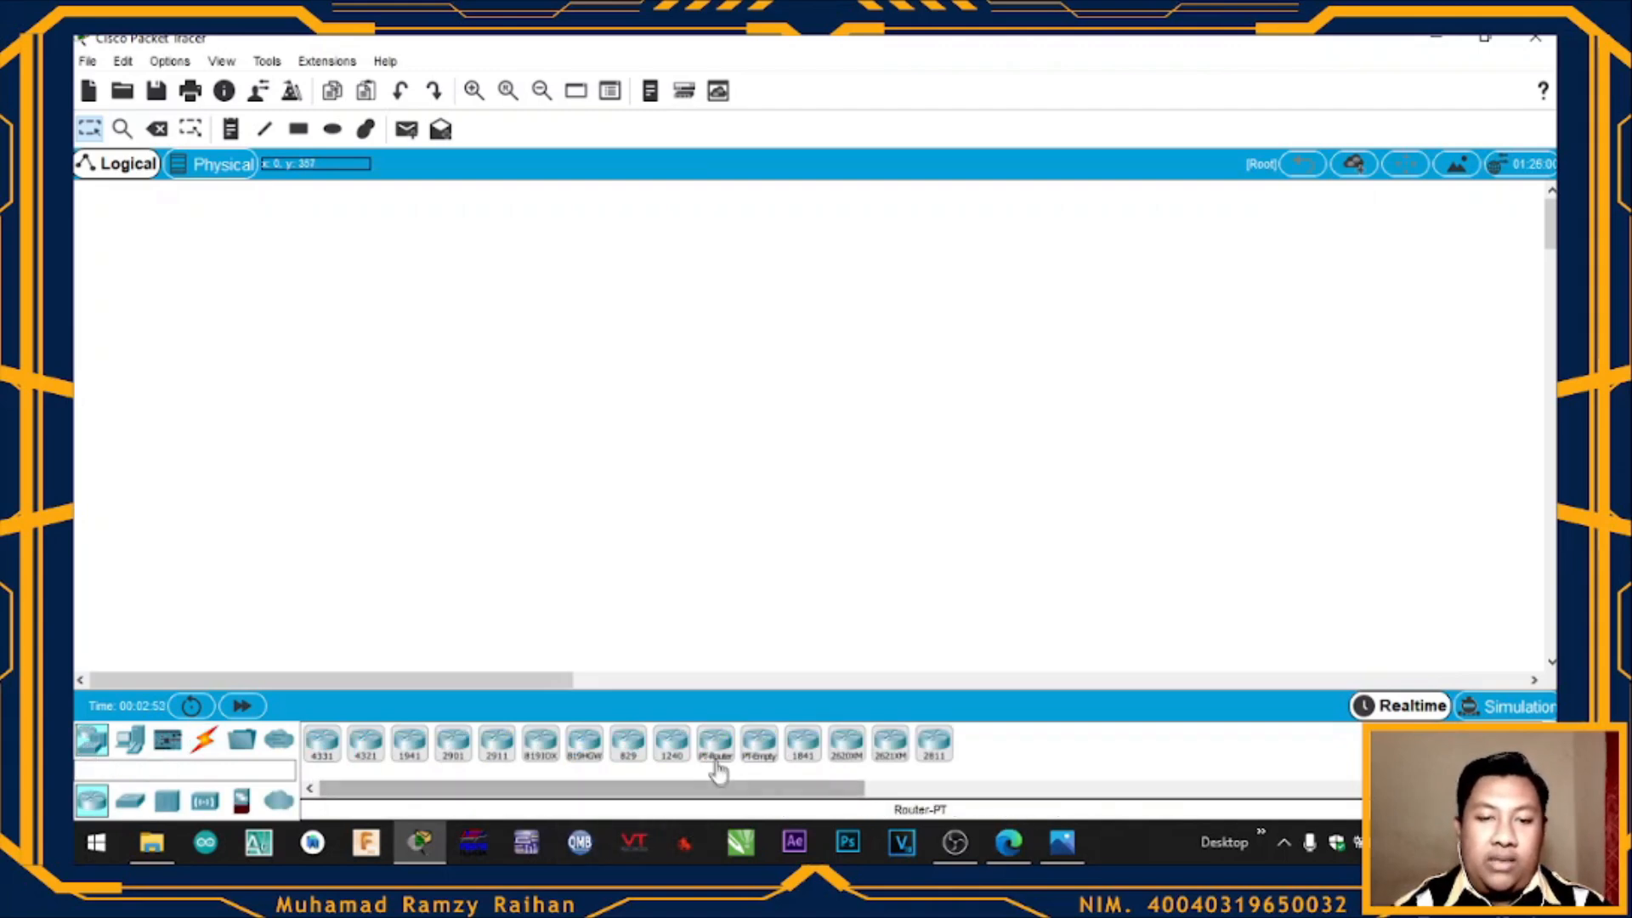
click(717, 747)
click(697, 463)
drag(716, 746, 799, 474)
drag(729, 763, 903, 487)
click(169, 803)
drag(322, 744, 491, 446)
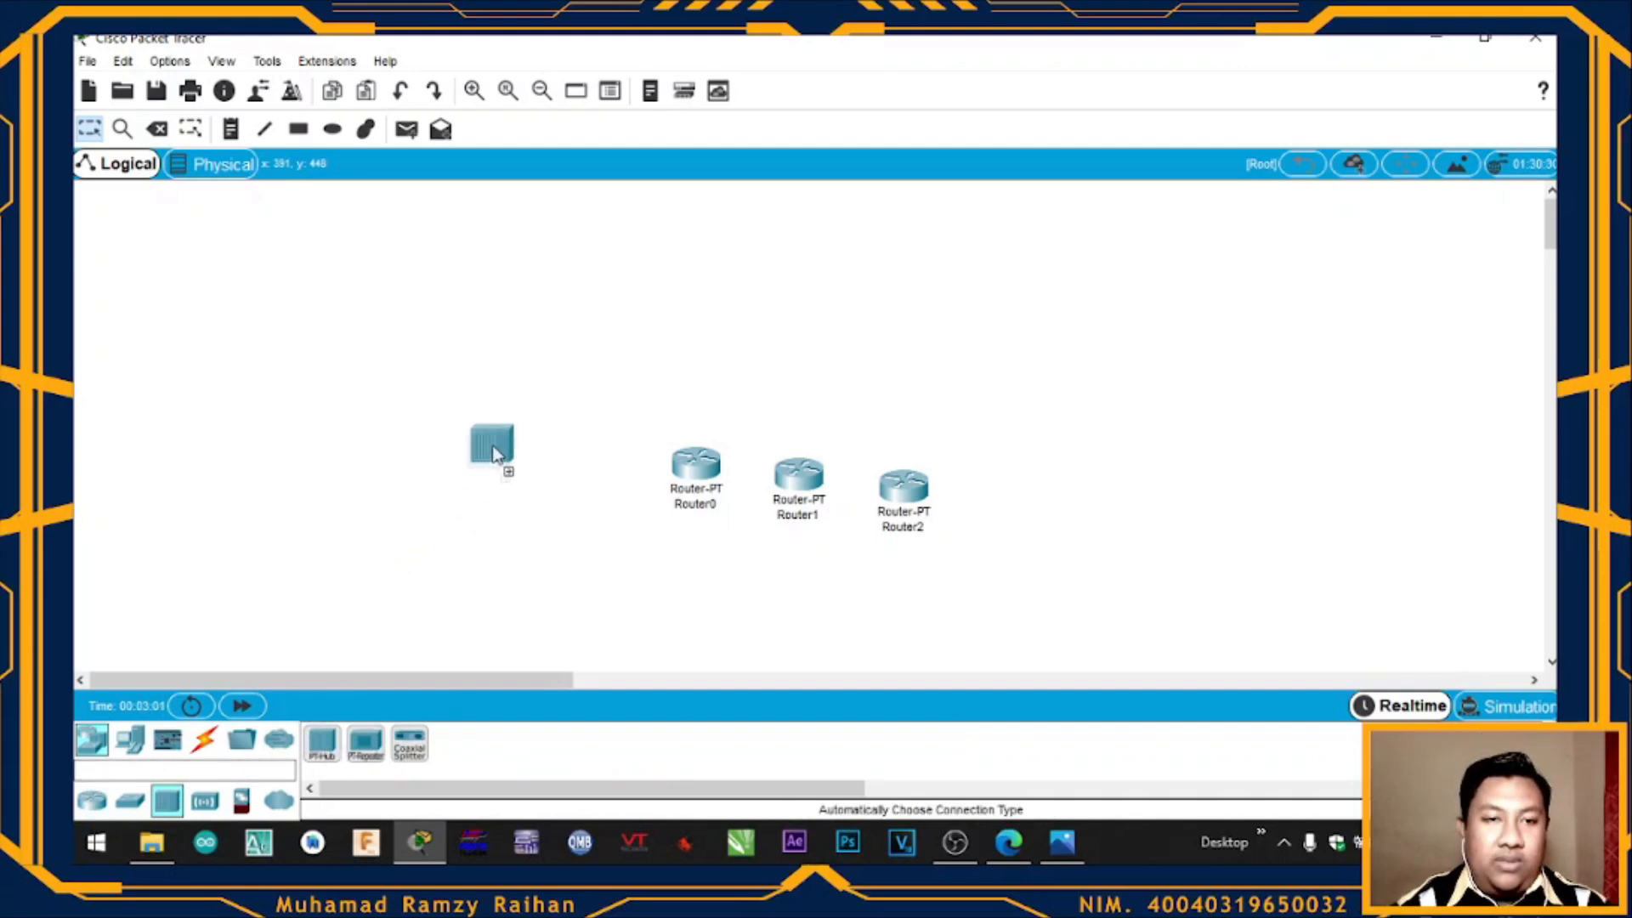
Place three PCs around the left side of the hub and a fourth PC to the right of the routers
click(129, 744)
drag(322, 744, 257, 323)
drag(322, 743, 192, 454)
drag(322, 744, 287, 559)
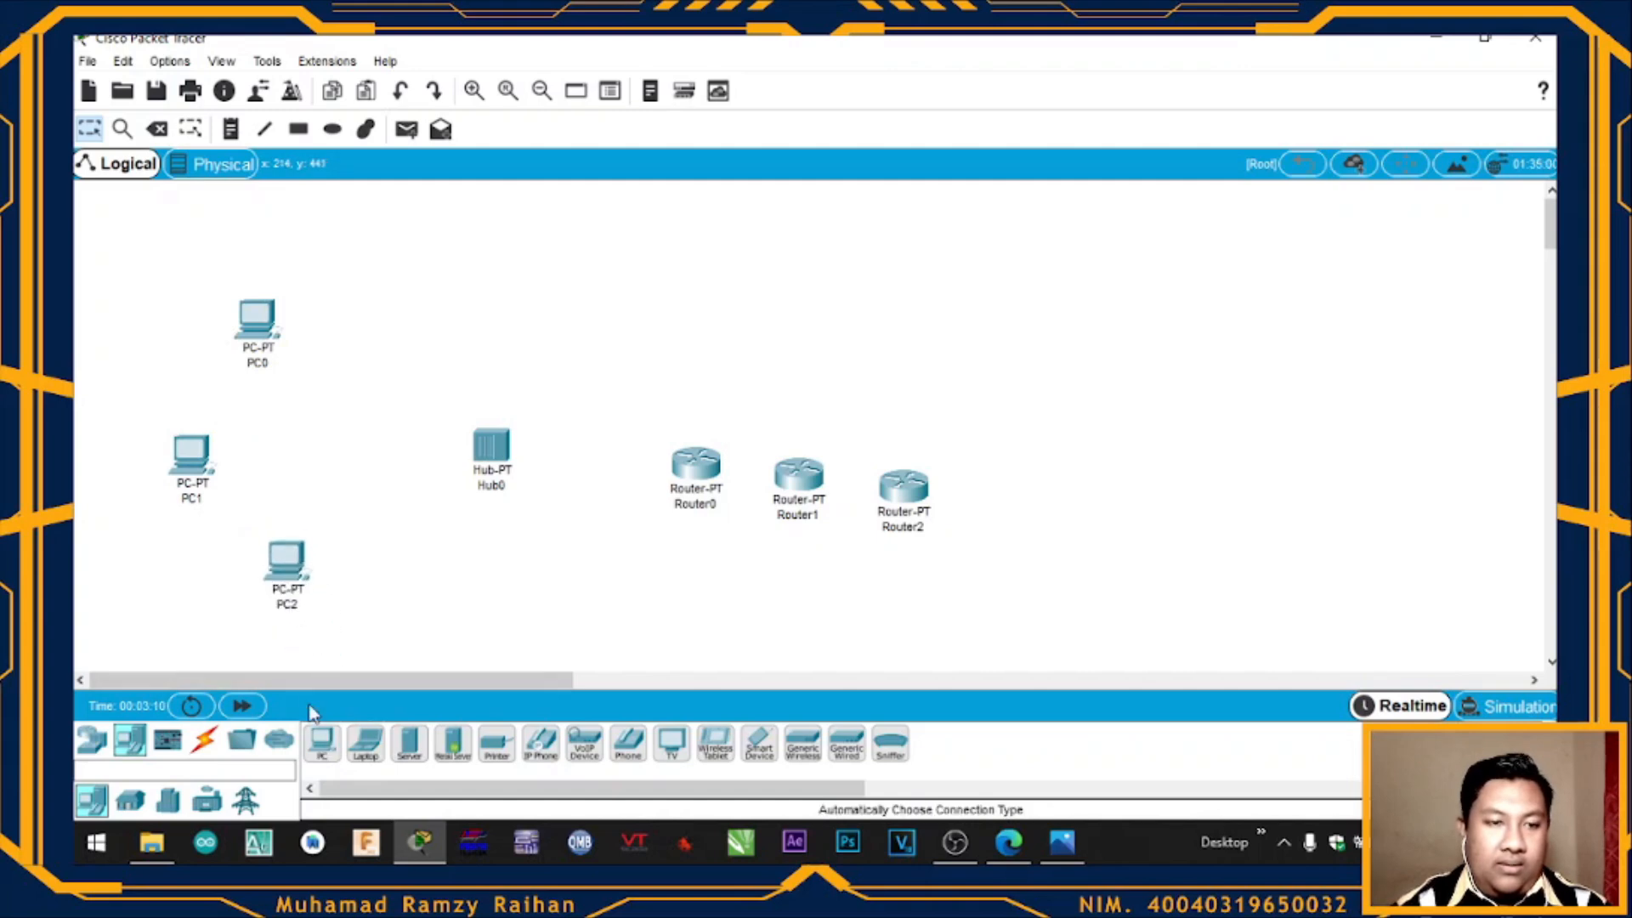
drag(322, 744, 1221, 412)
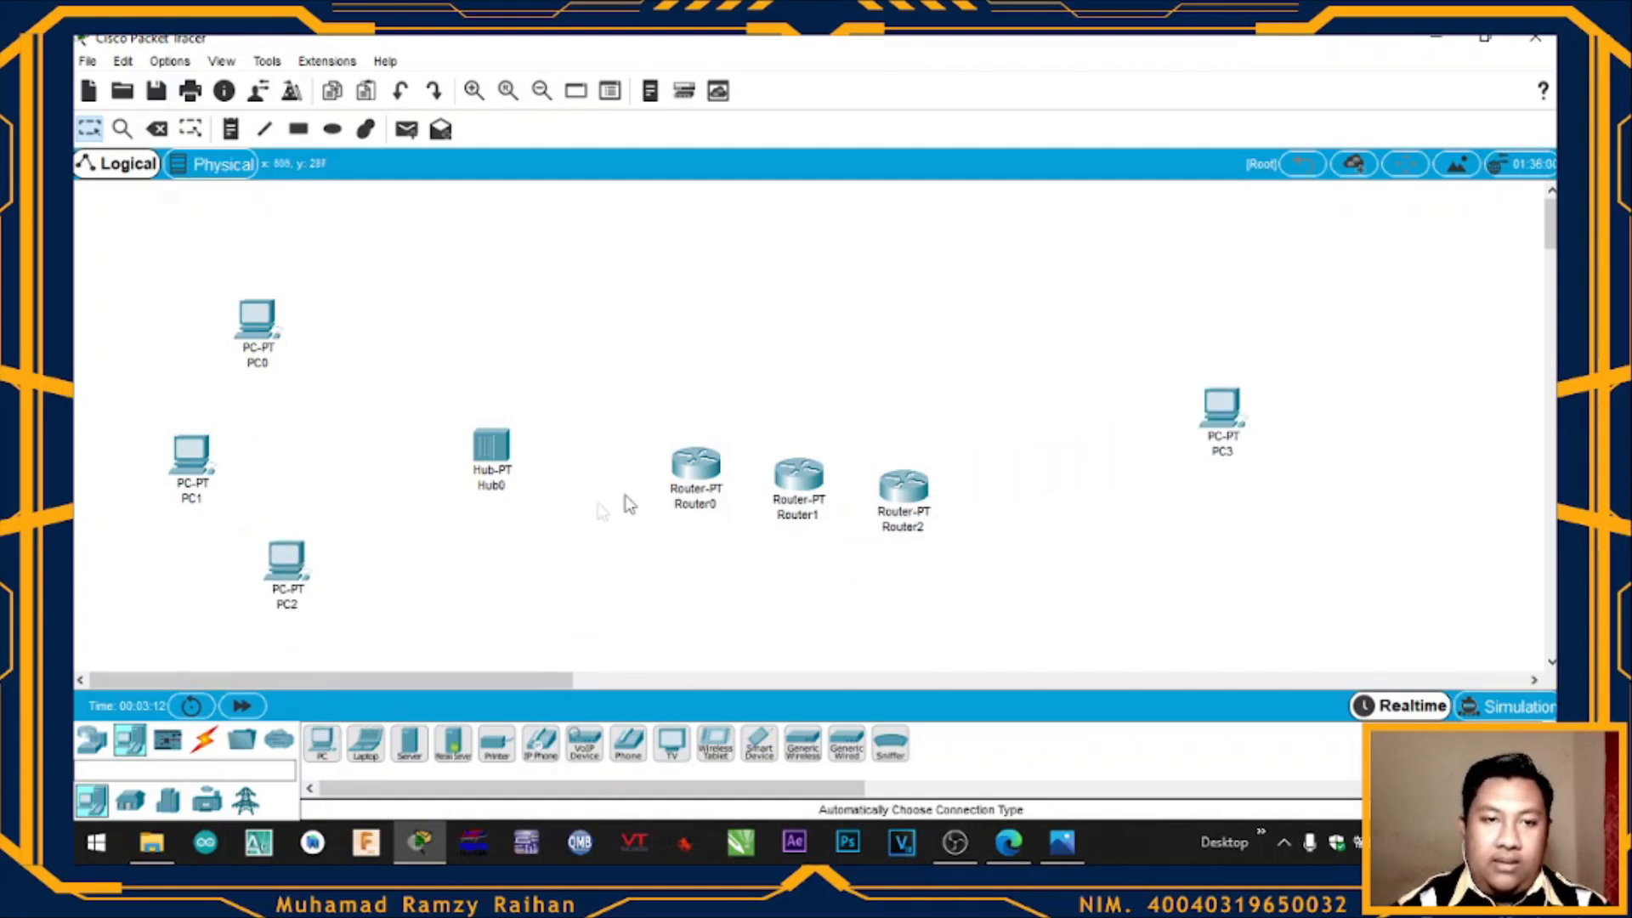
Reposition the three routers into a level, more widely spaced row between the hub and PC3
drag(701, 484, 642, 455)
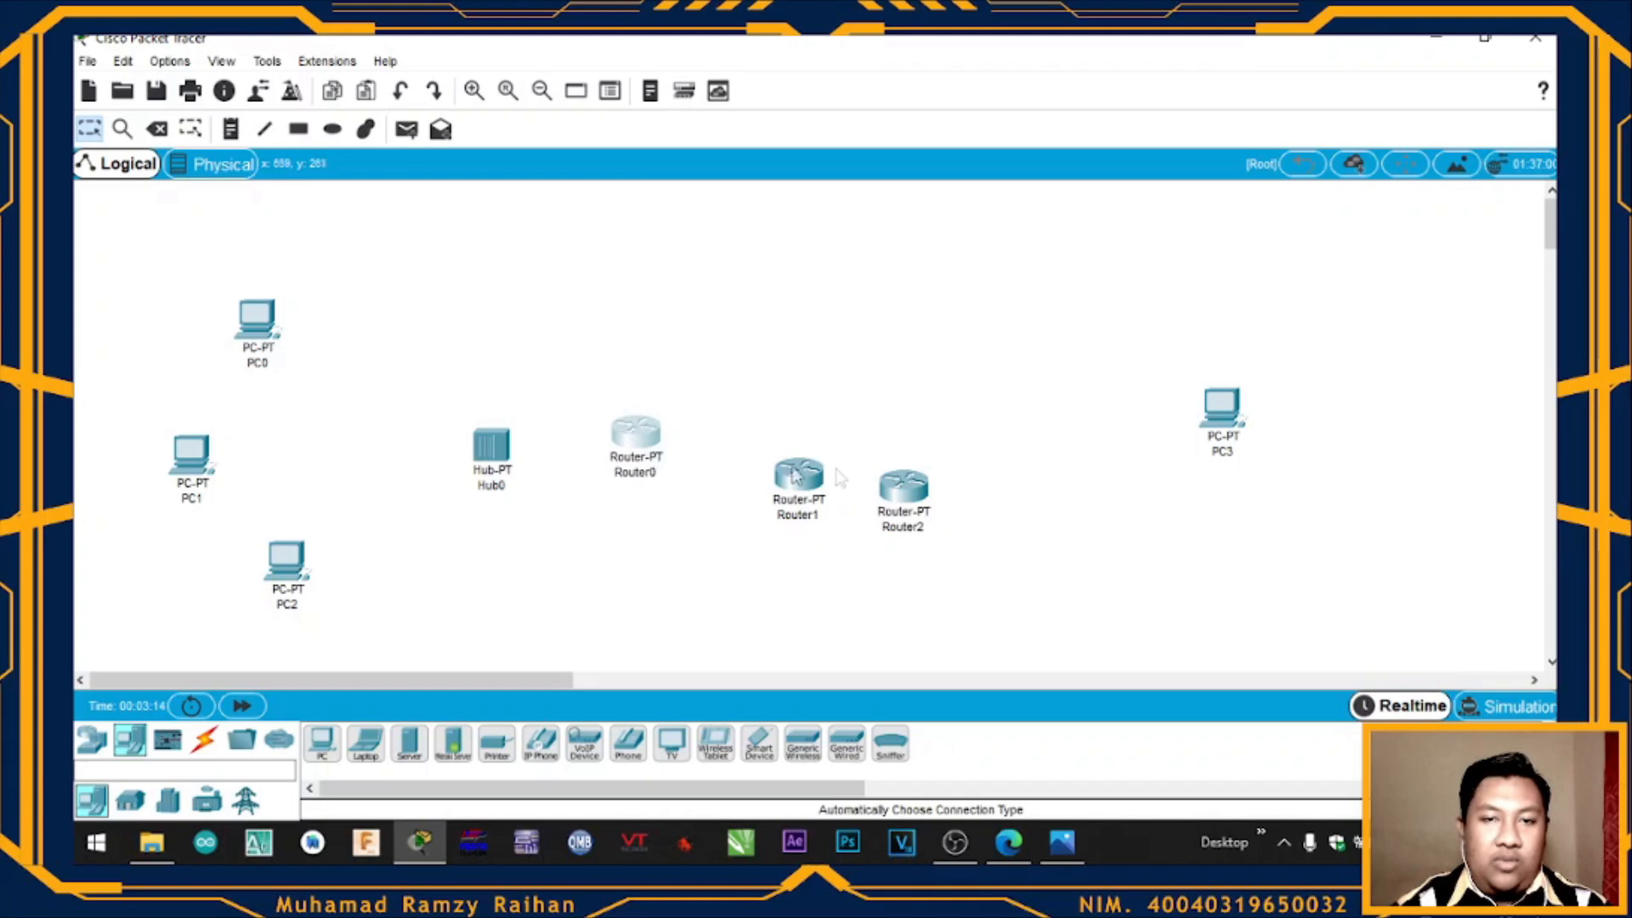
drag(837, 478, 842, 438)
drag(882, 490, 923, 437)
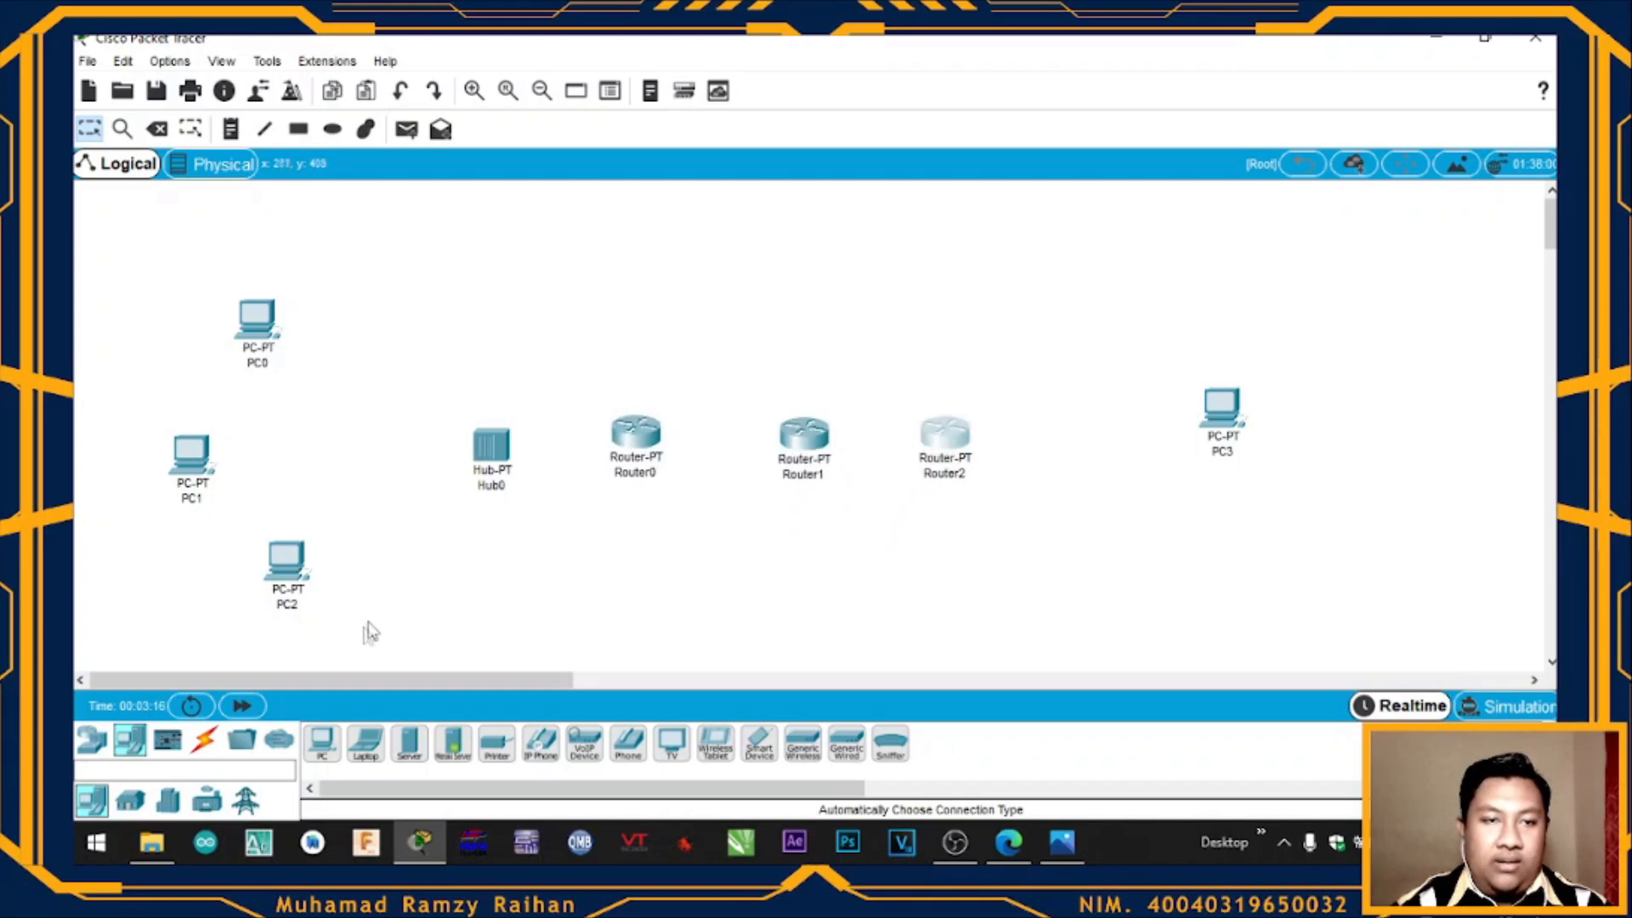
Connect PC0, PC1 and PC2 to Hub0 using the automatically chosen connection type
click(204, 739)
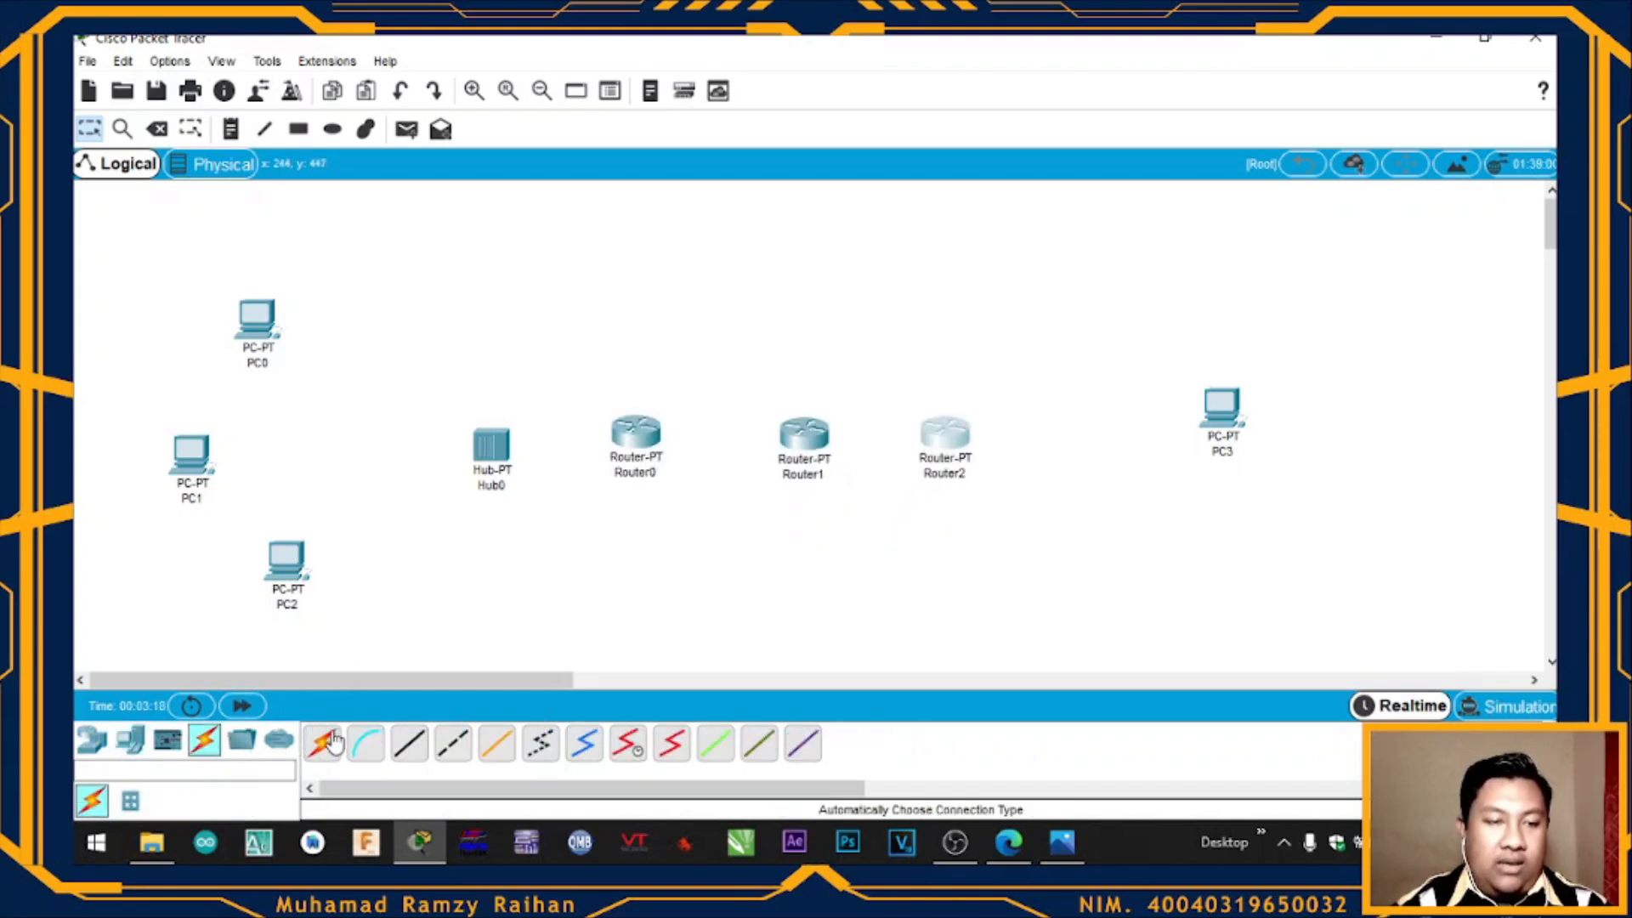
click(333, 742)
click(256, 319)
click(482, 456)
click(321, 742)
click(202, 461)
click(487, 446)
click(321, 742)
click(299, 583)
click(486, 446)
Link Hub0, Router0, Router1, Router2 and PC3 in series using the automatically chosen connection type
click(332, 740)
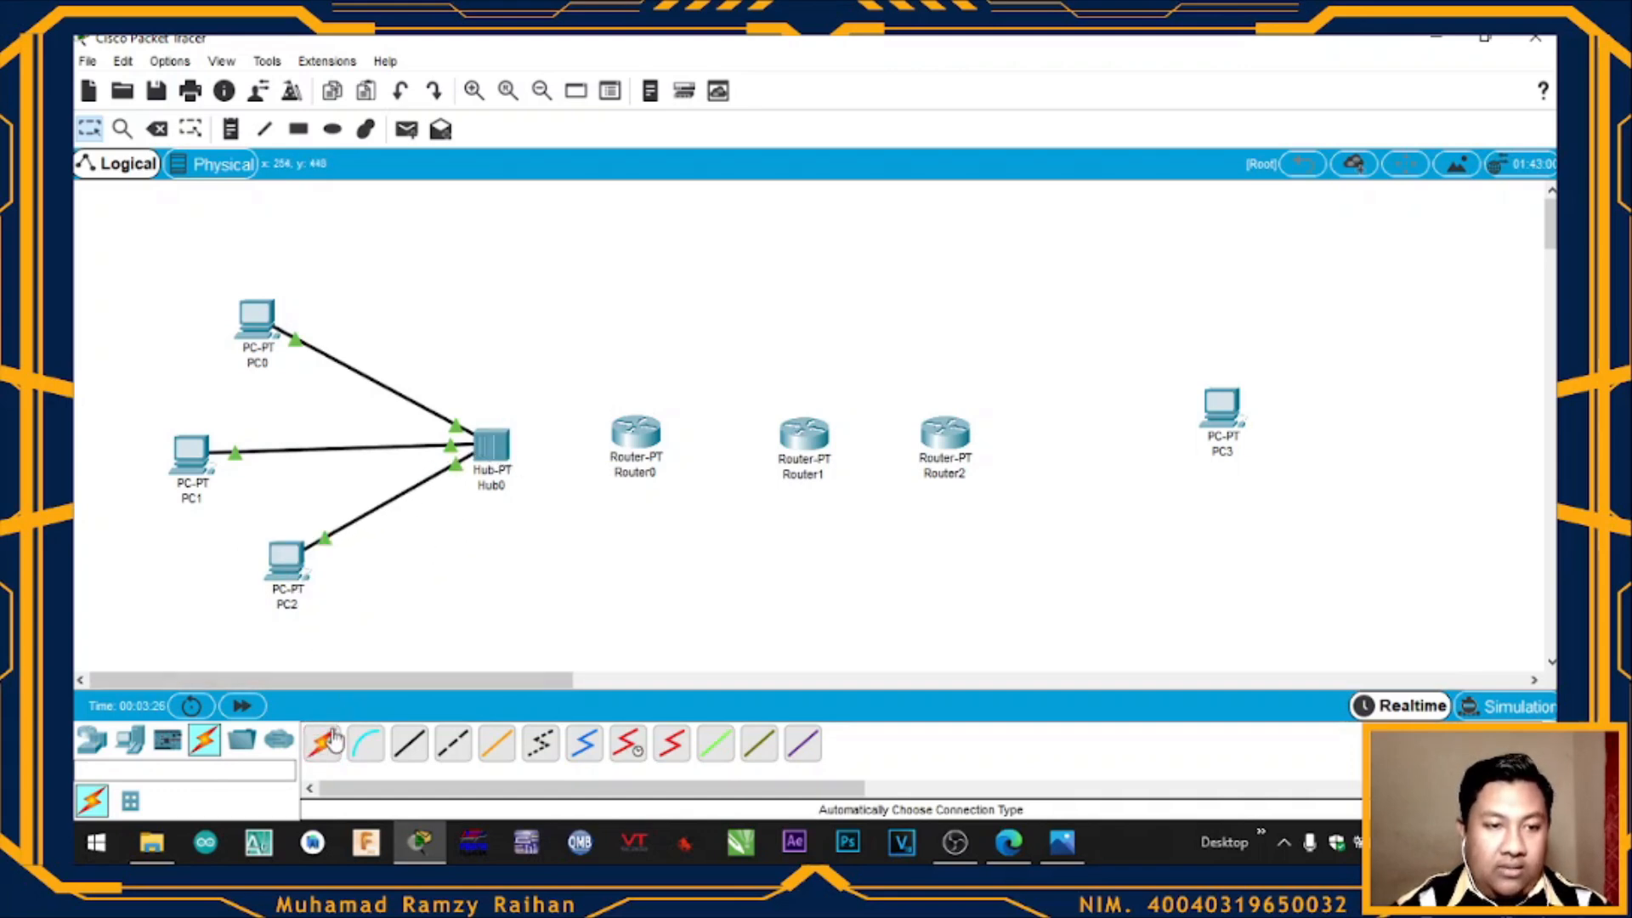
click(488, 444)
click(634, 432)
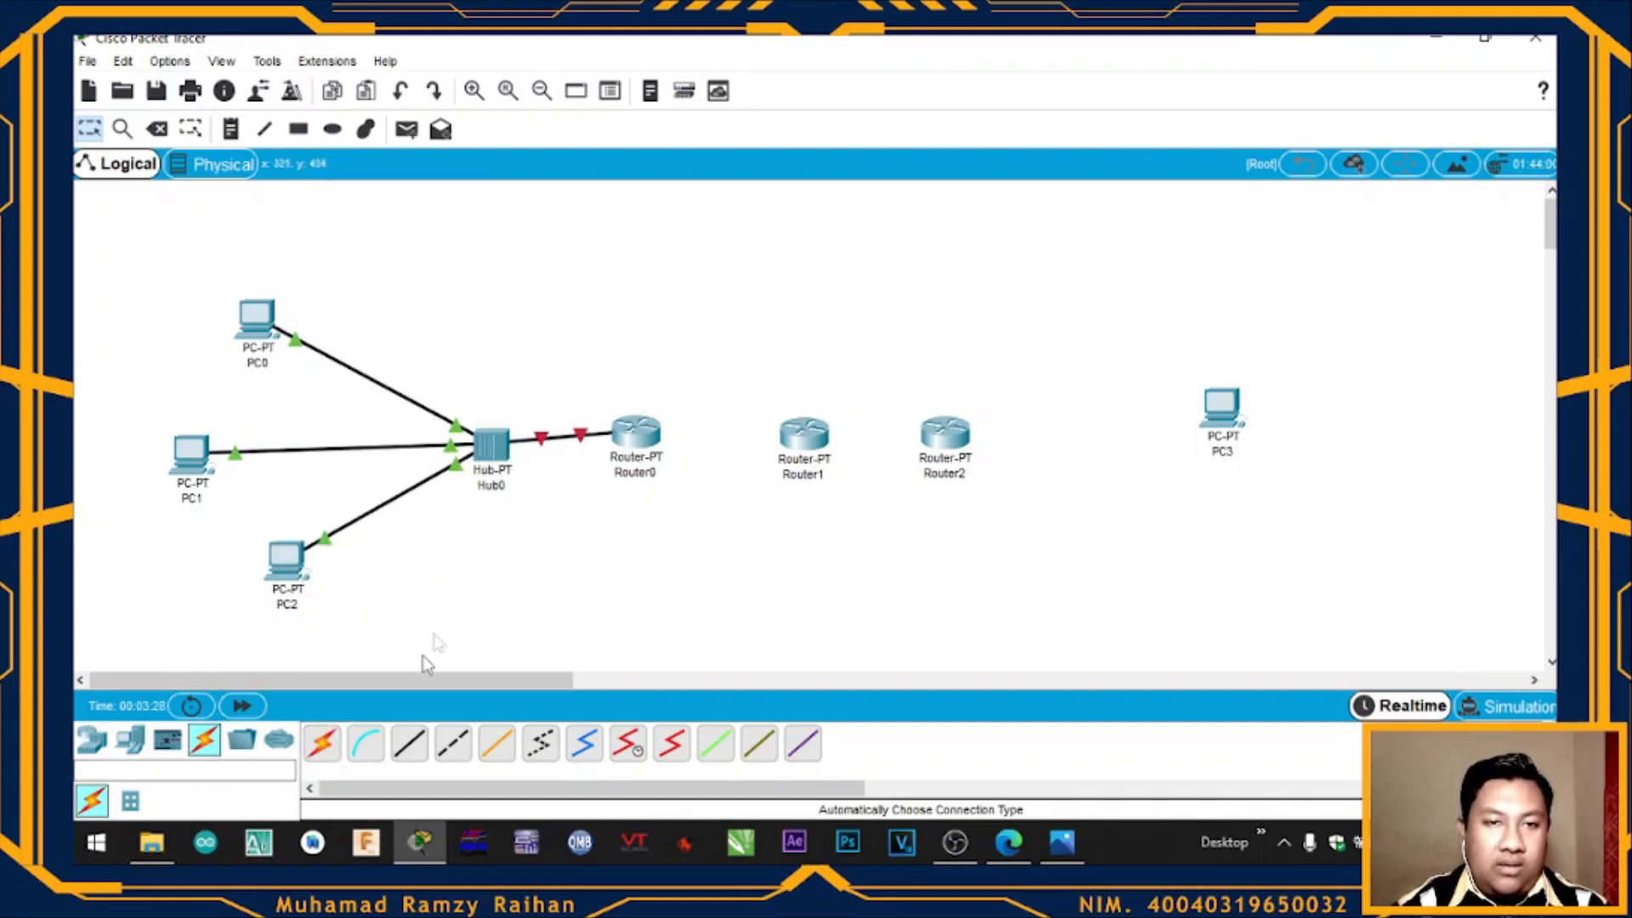
click(322, 742)
click(646, 433)
click(798, 434)
click(802, 435)
click(942, 433)
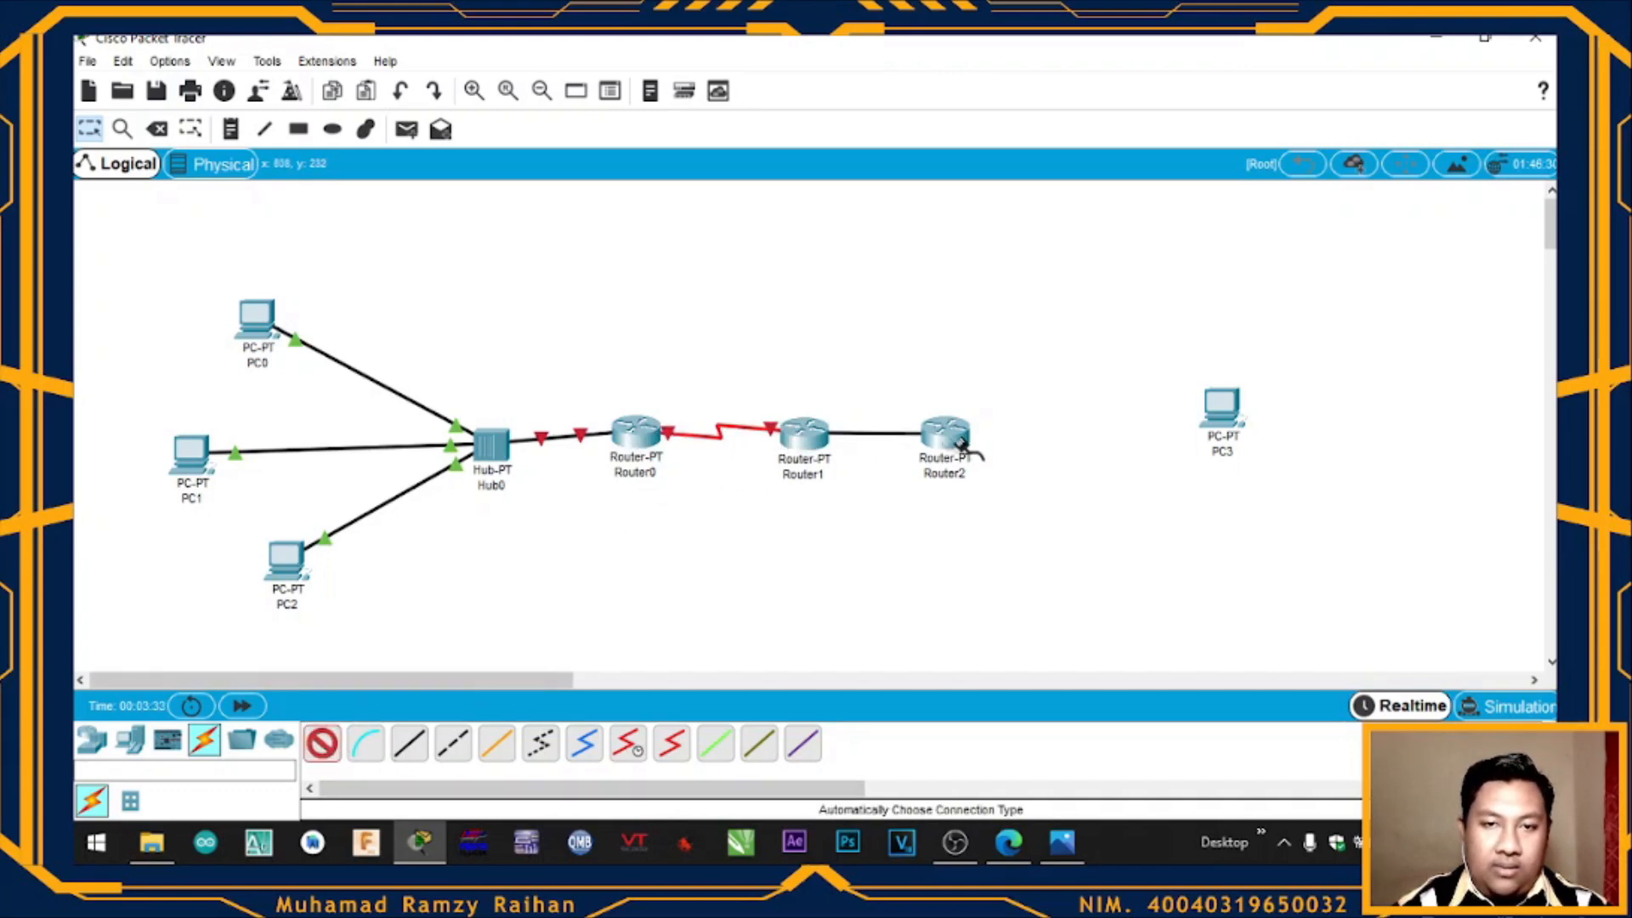
click(960, 438)
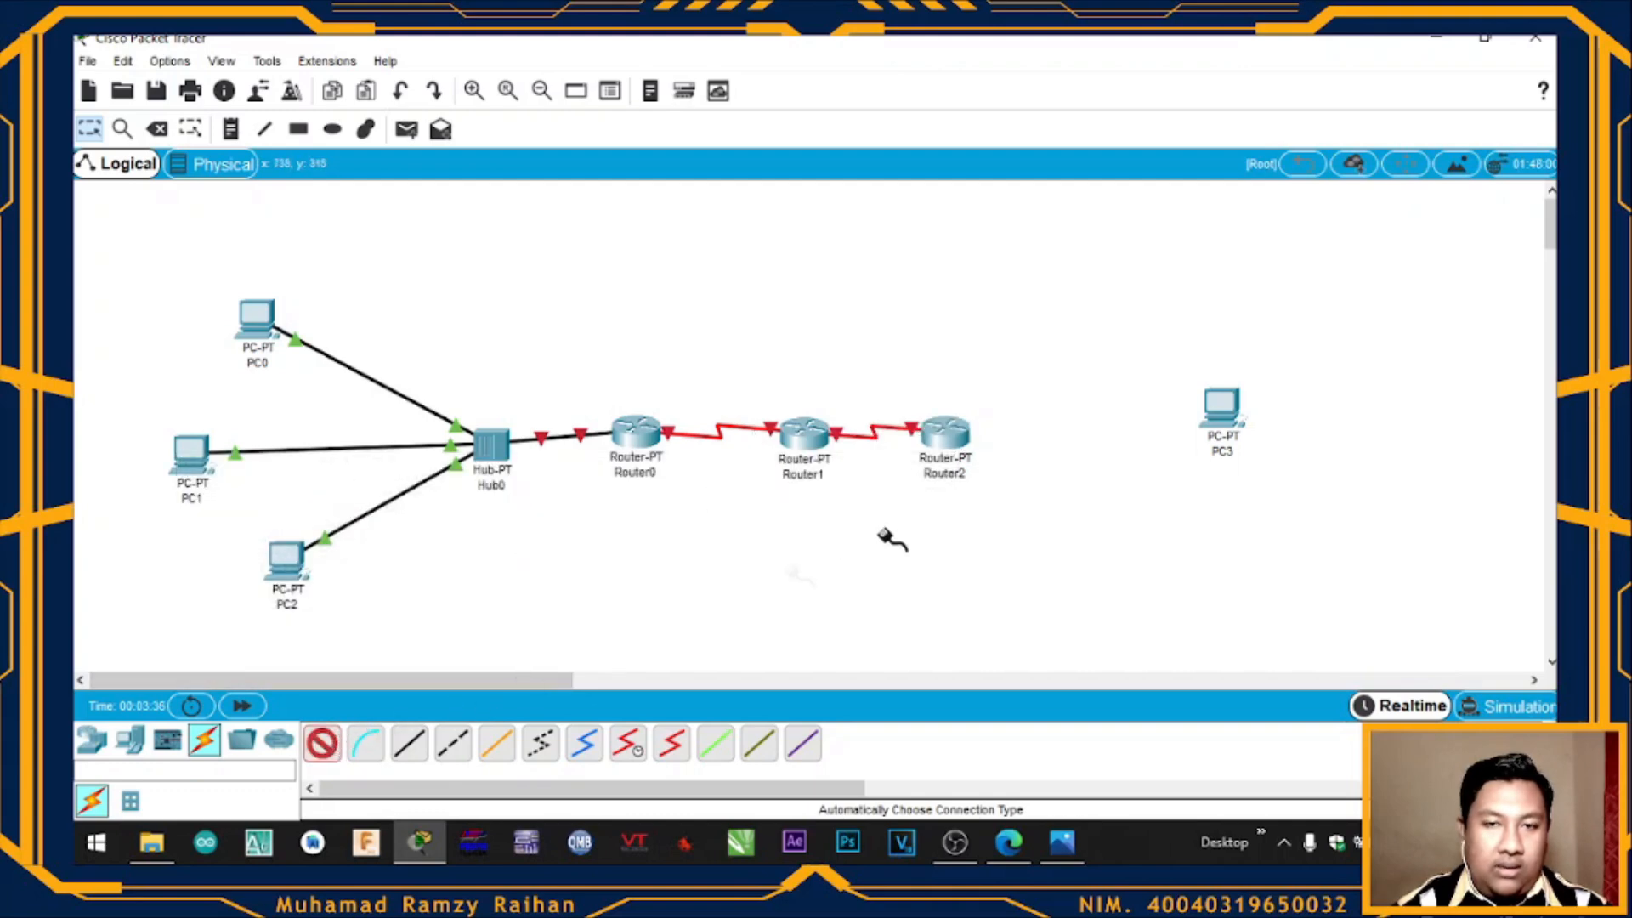
click(945, 434)
click(1221, 410)
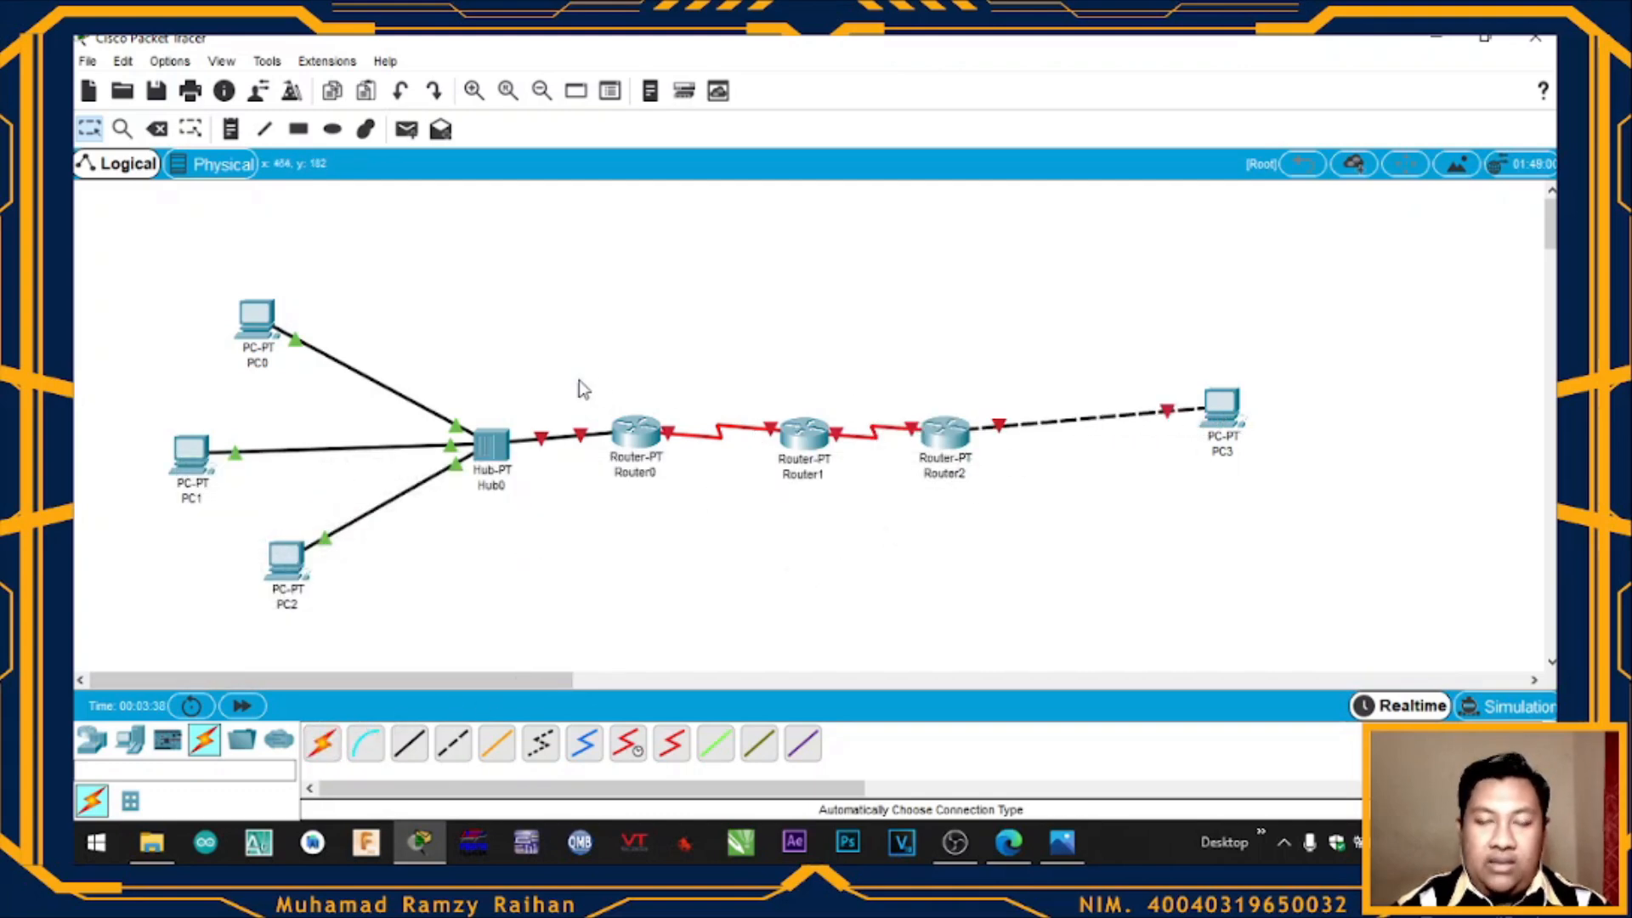
Rename PC0, PC1 and PC2 as Komputer 1, Komputer 2 and Komputer 3
click(265, 366)
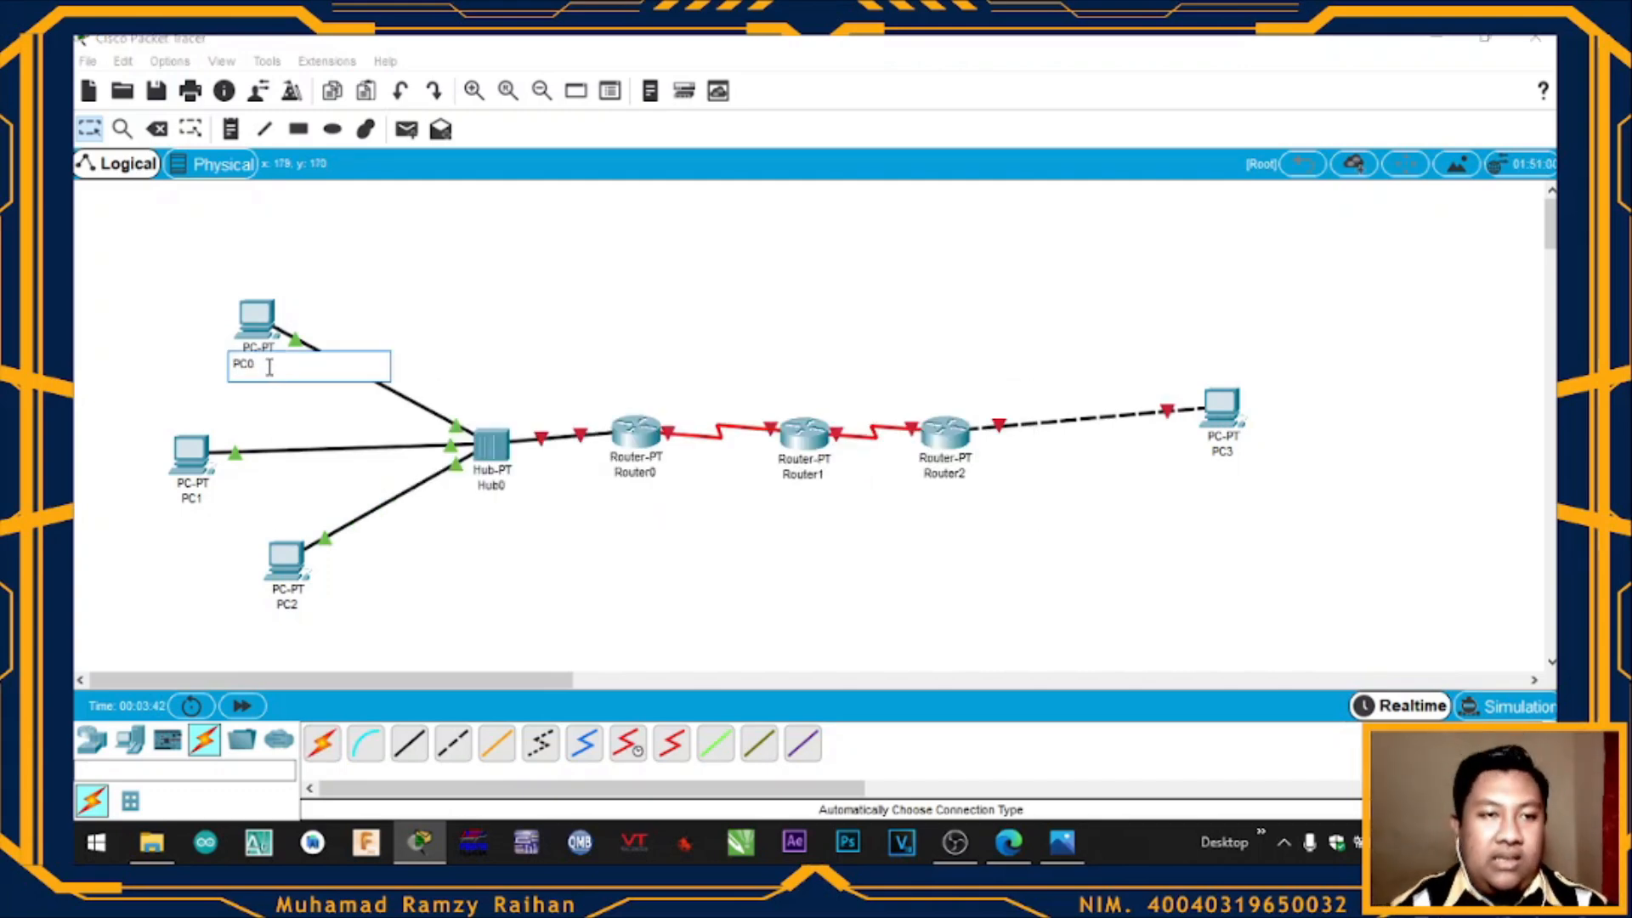
double_click(269, 367)
text(Komputer )
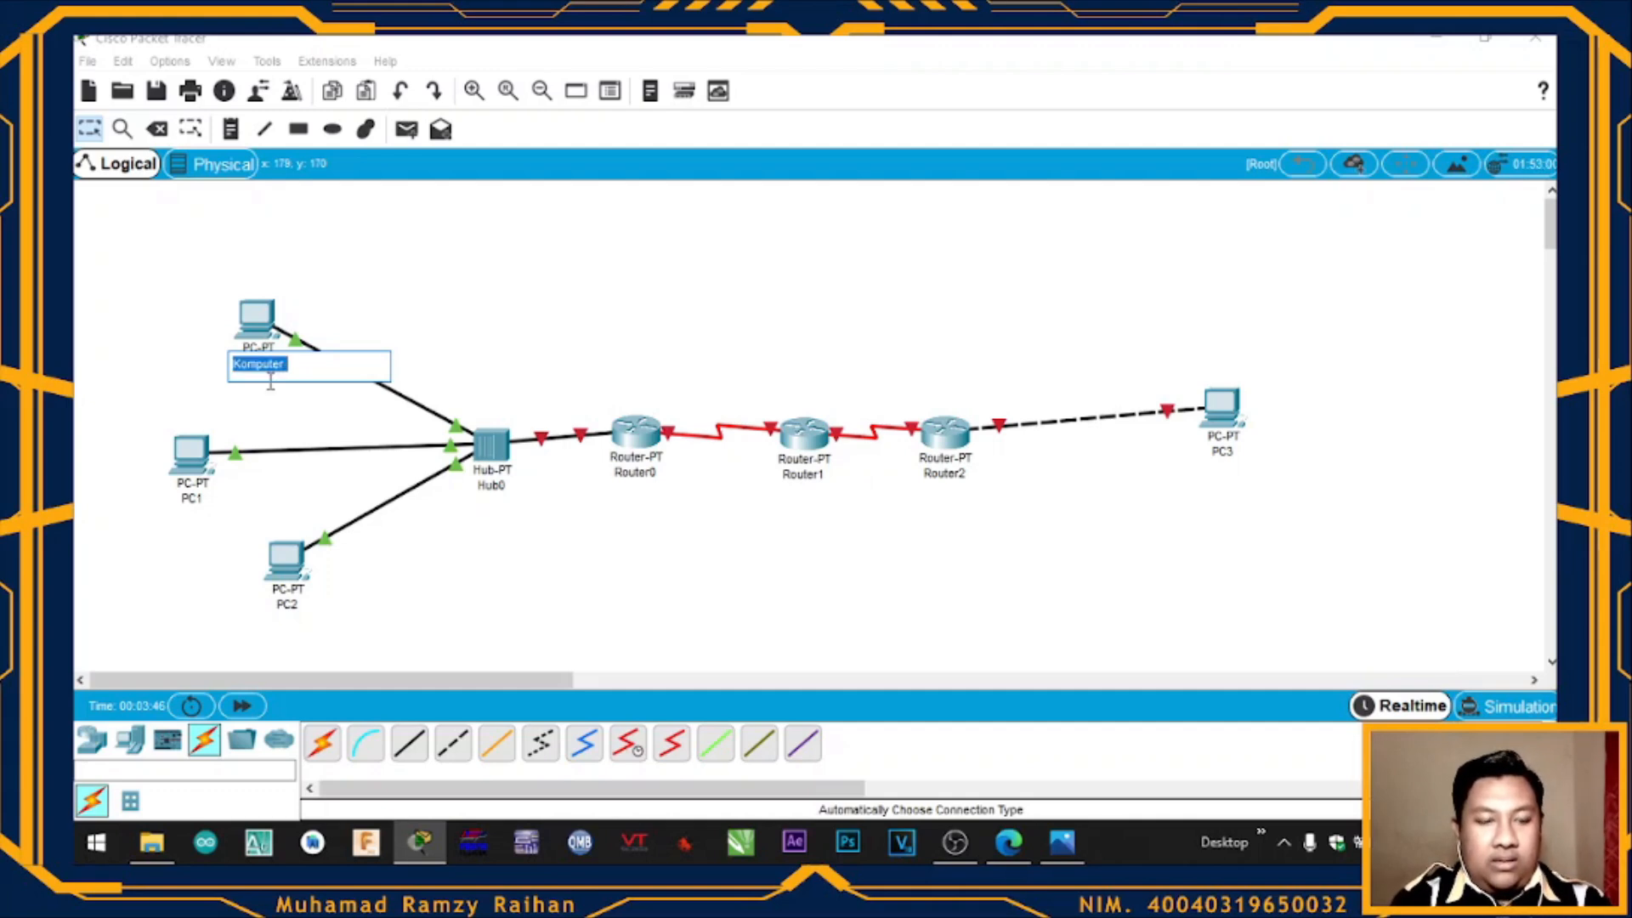
text(1)
click(204, 499)
double_click(204, 500)
text(Komputer )
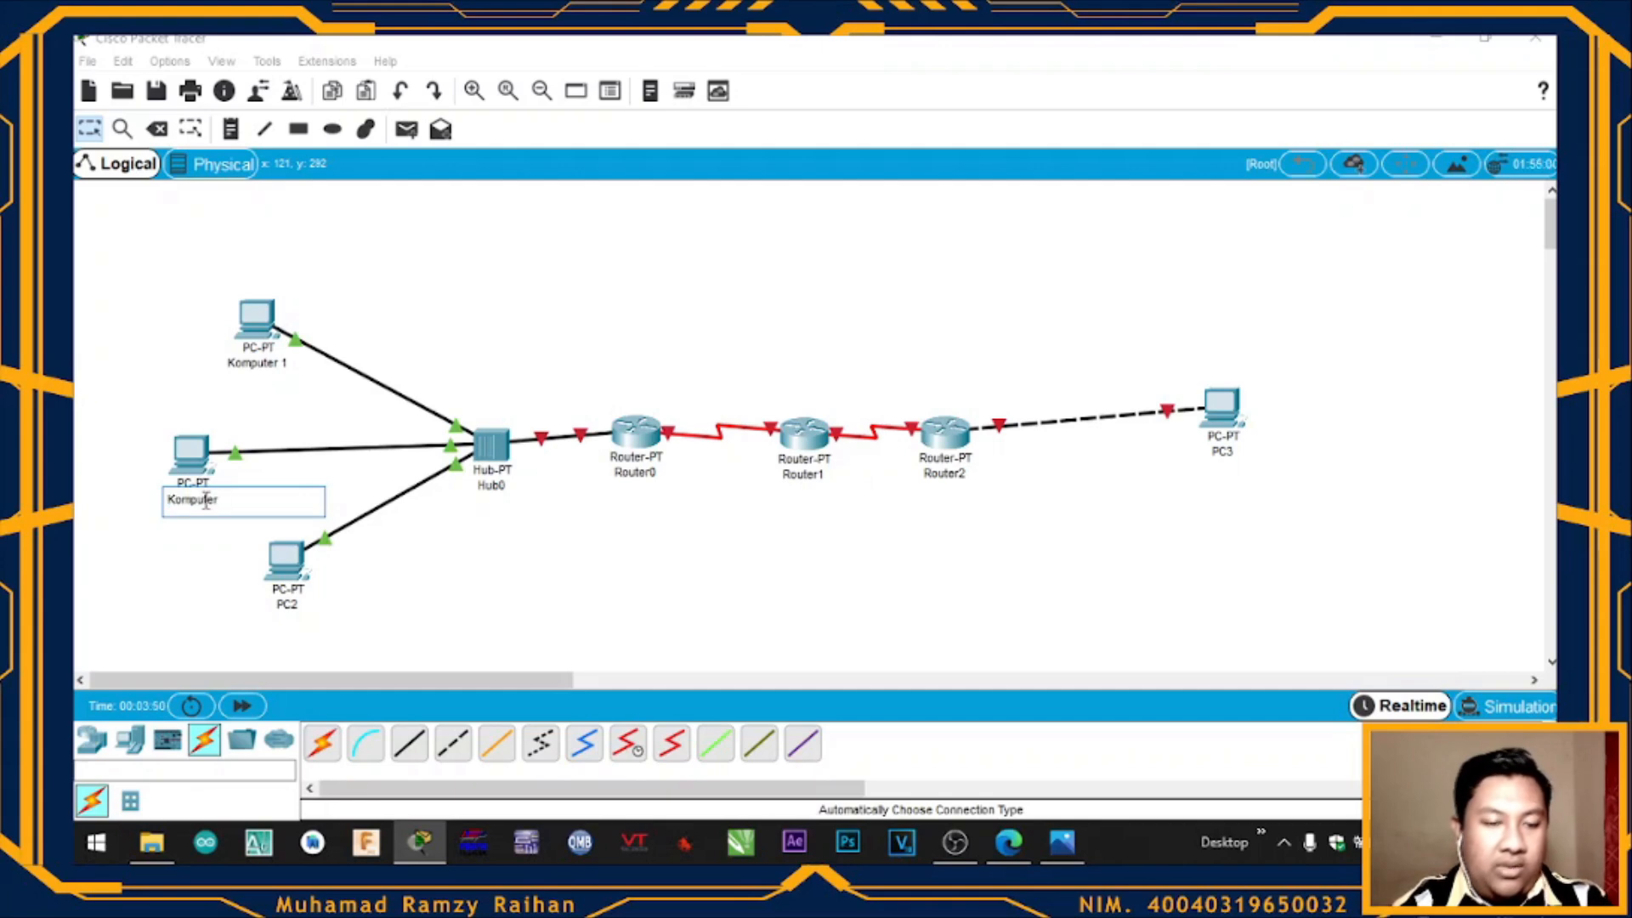
text(2)
click(299, 602)
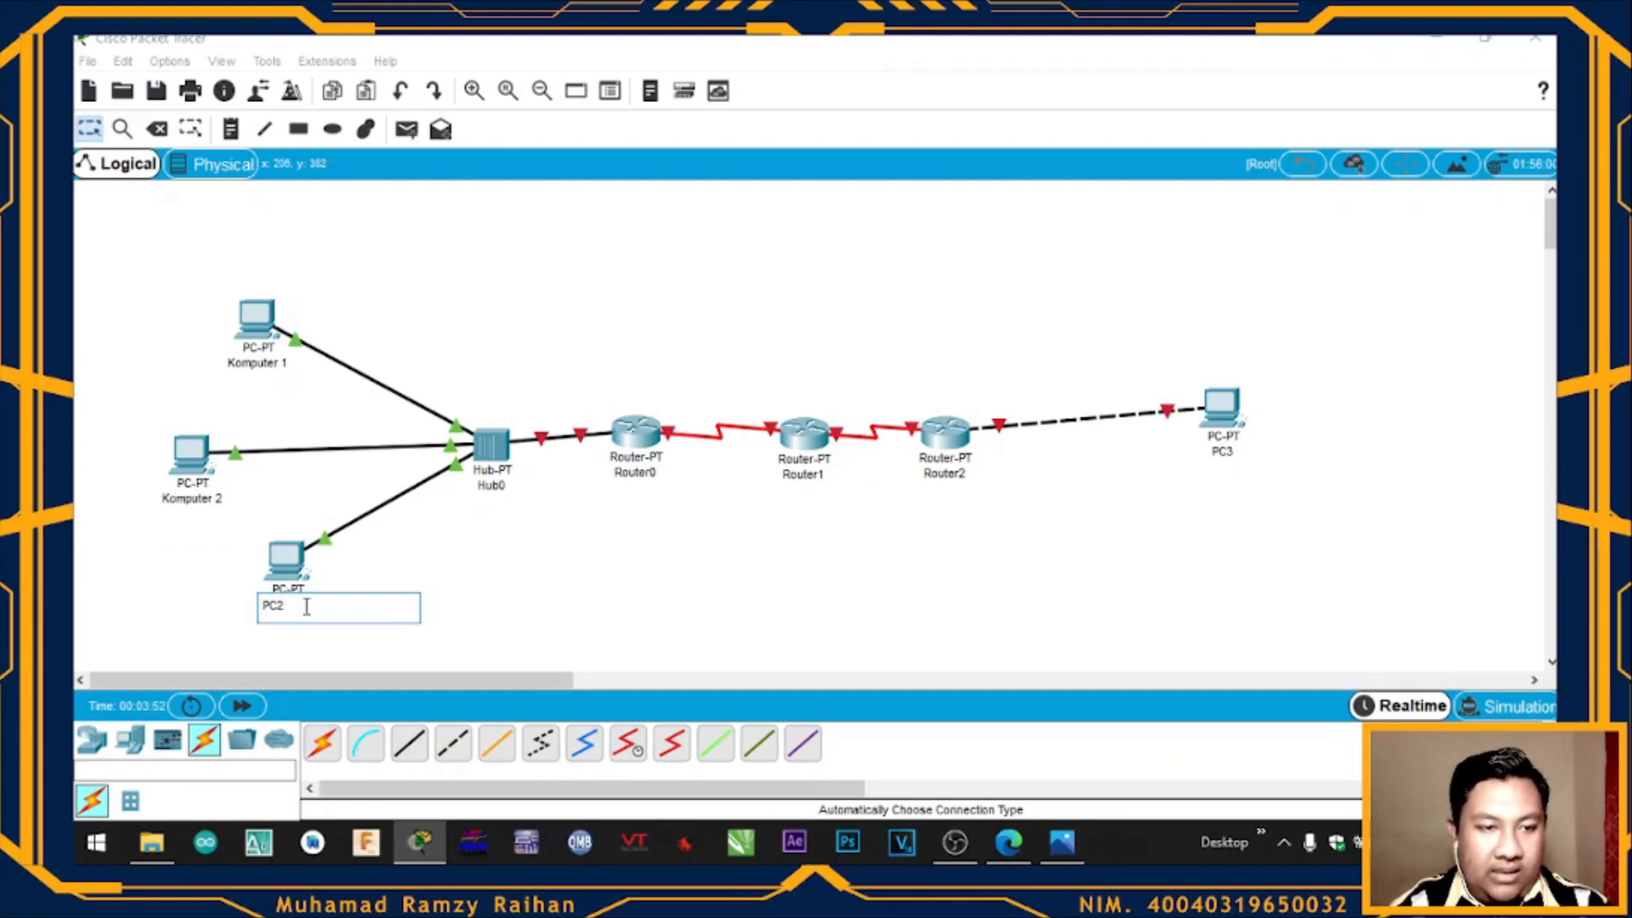
double_click(298, 602)
text(Komputer 3)
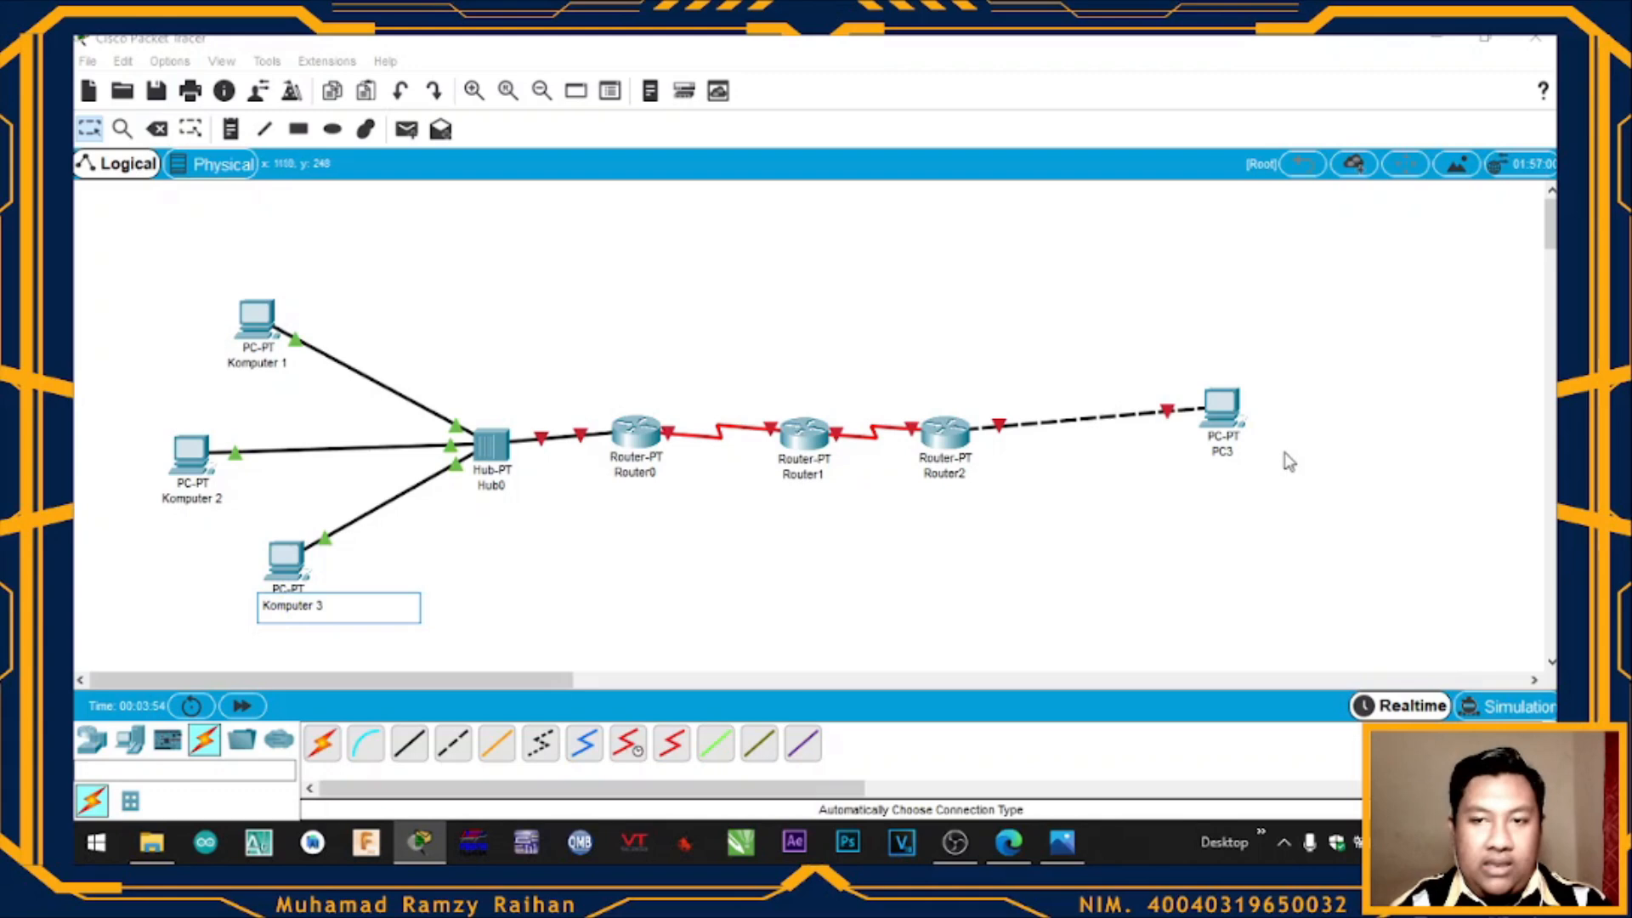
Rename PC3, at the far end of the router chain, as Komputer 4
click(1226, 449)
click(1109, 124)
key(ctrl+a)
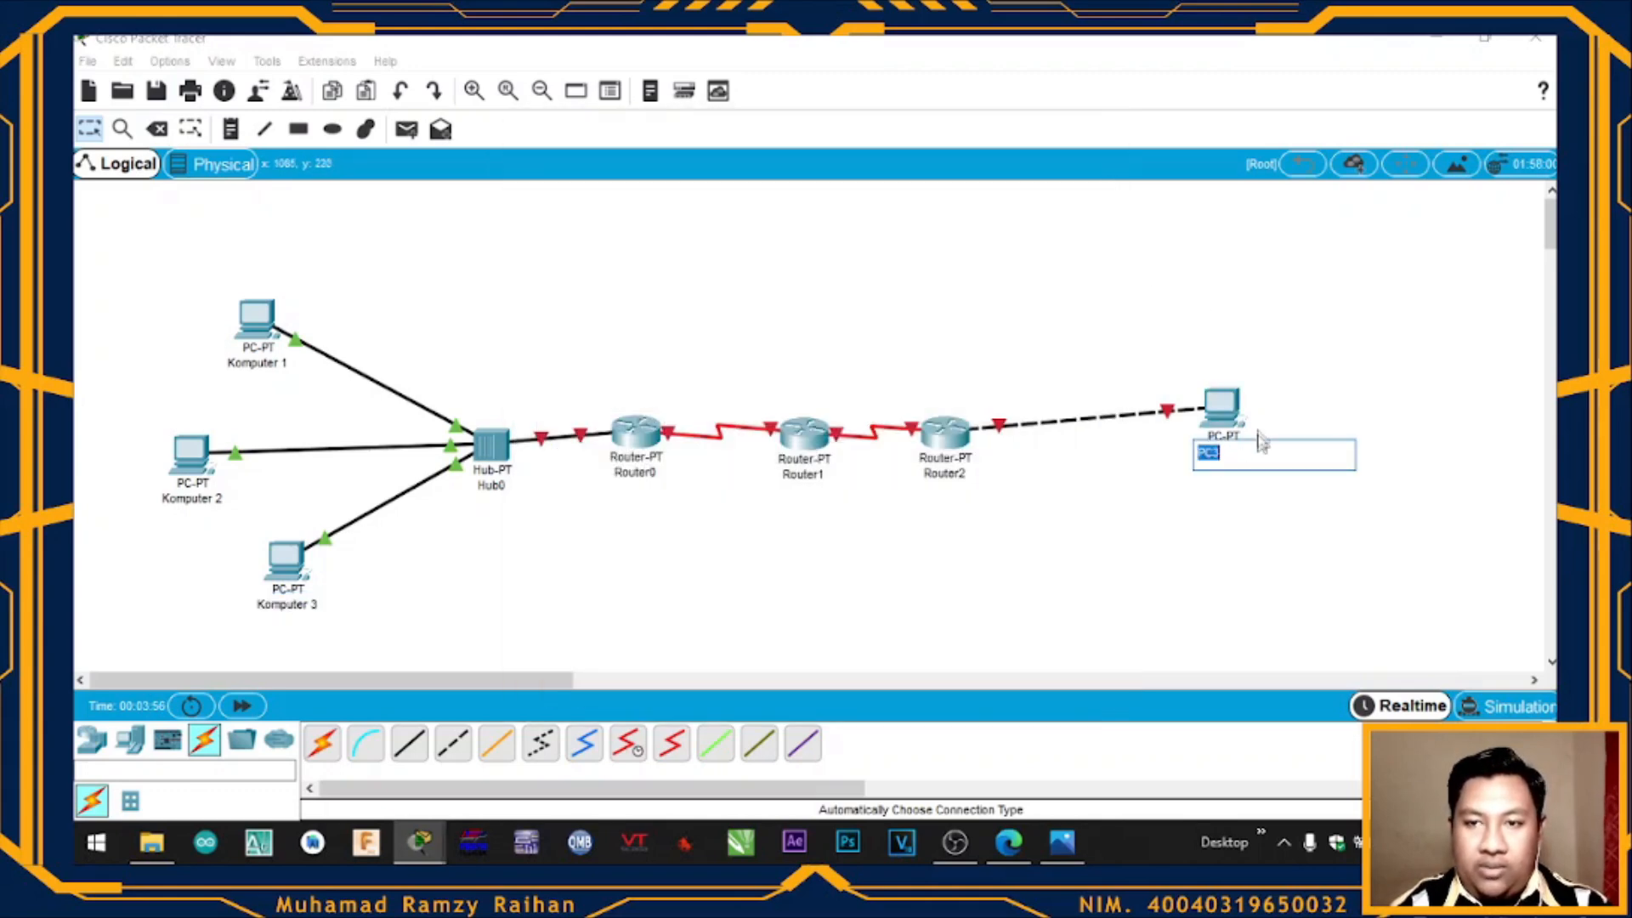
text(Komputer)
text(4)
key(Return)
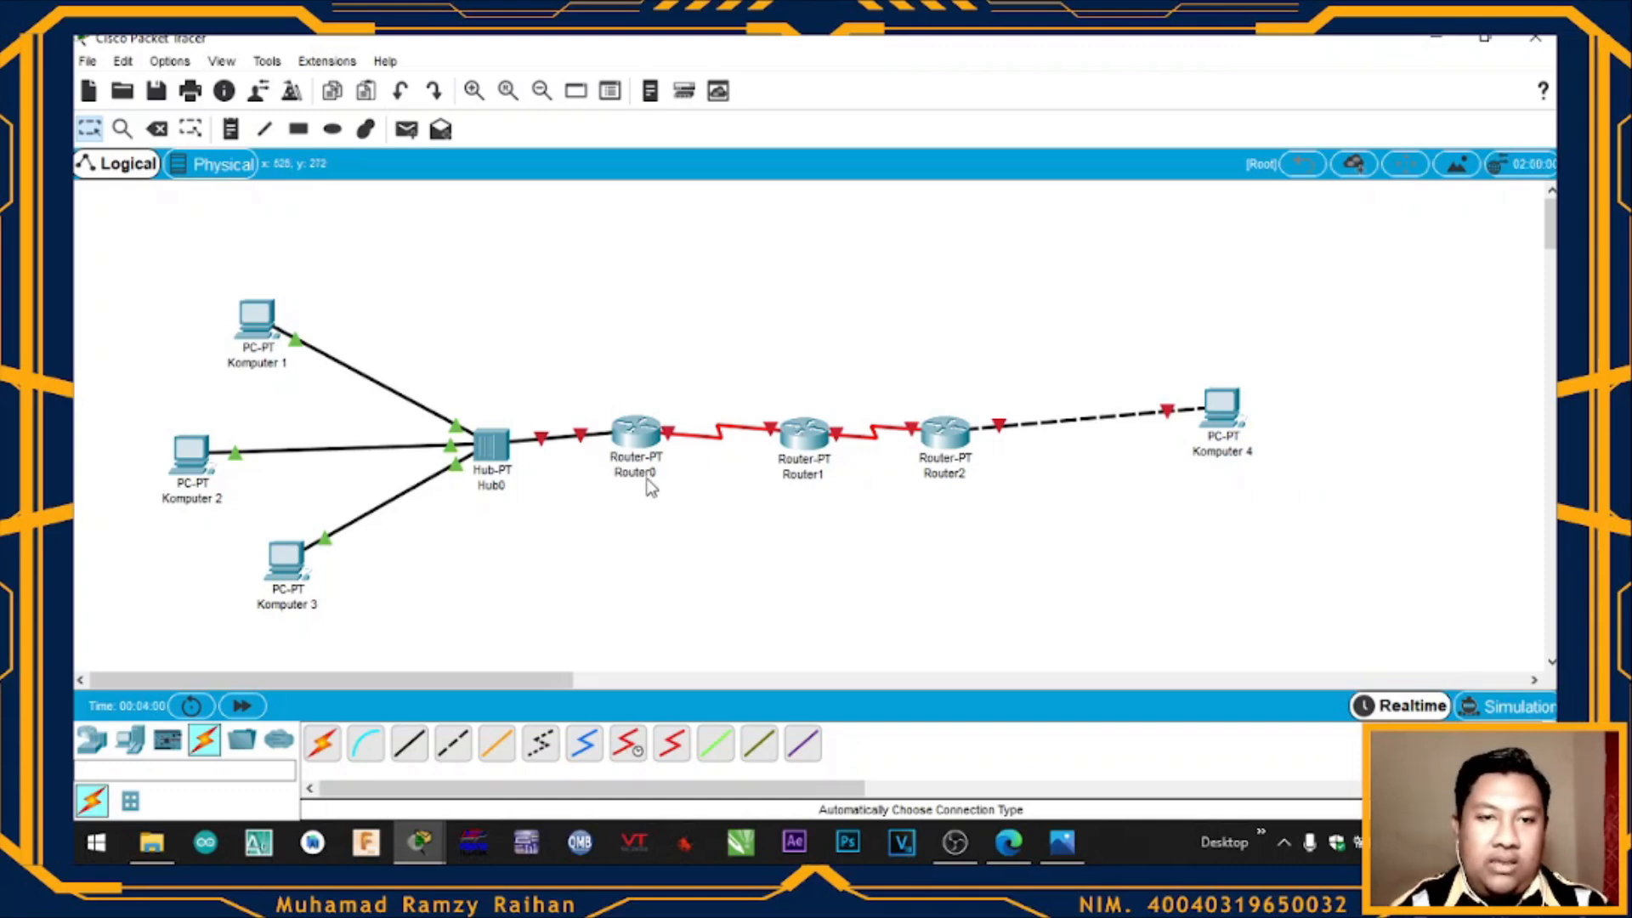
Rename Router0, the router connected to the hub, as Router 1
click(649, 478)
key(ctrl+a)
click(694, 482)
key(BackSpace)
key(ctrl+a)
click(694, 482)
text(1)
Rename the middle router, Router1, as Router 2
click(796, 478)
key(ctrl+a)
click(829, 475)
key(BackSpace)
text(2)
click(1008, 493)
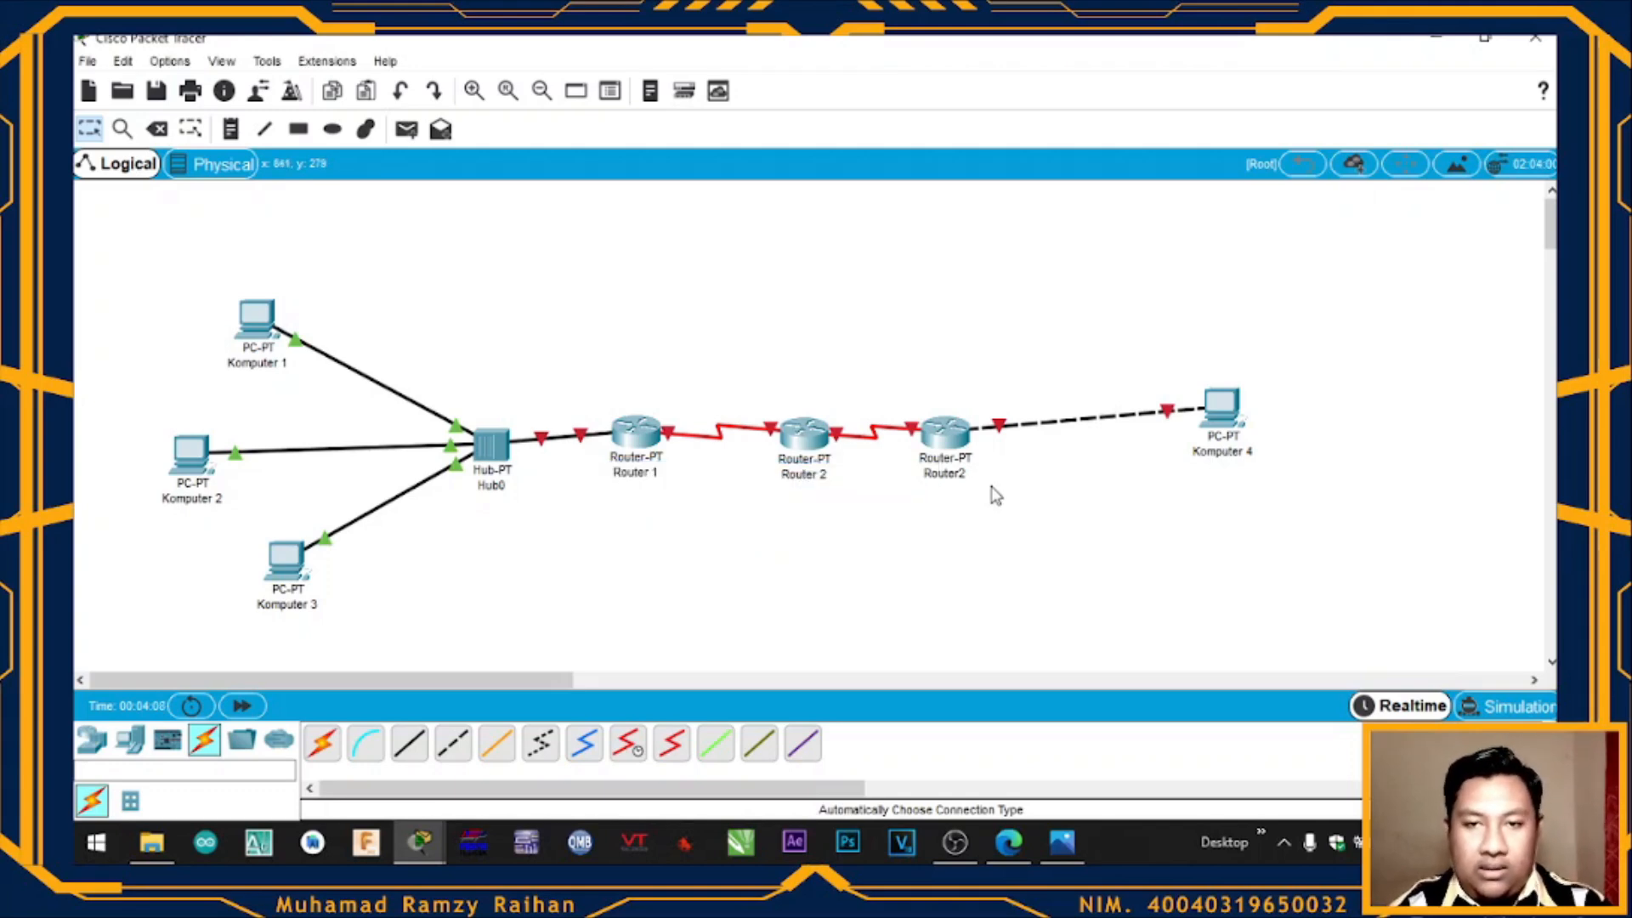
Rename the router connected to Komputer 4 as Router 3
click(948, 473)
key(ctrl+a)
click(980, 486)
key(BackSpace)
text(3)
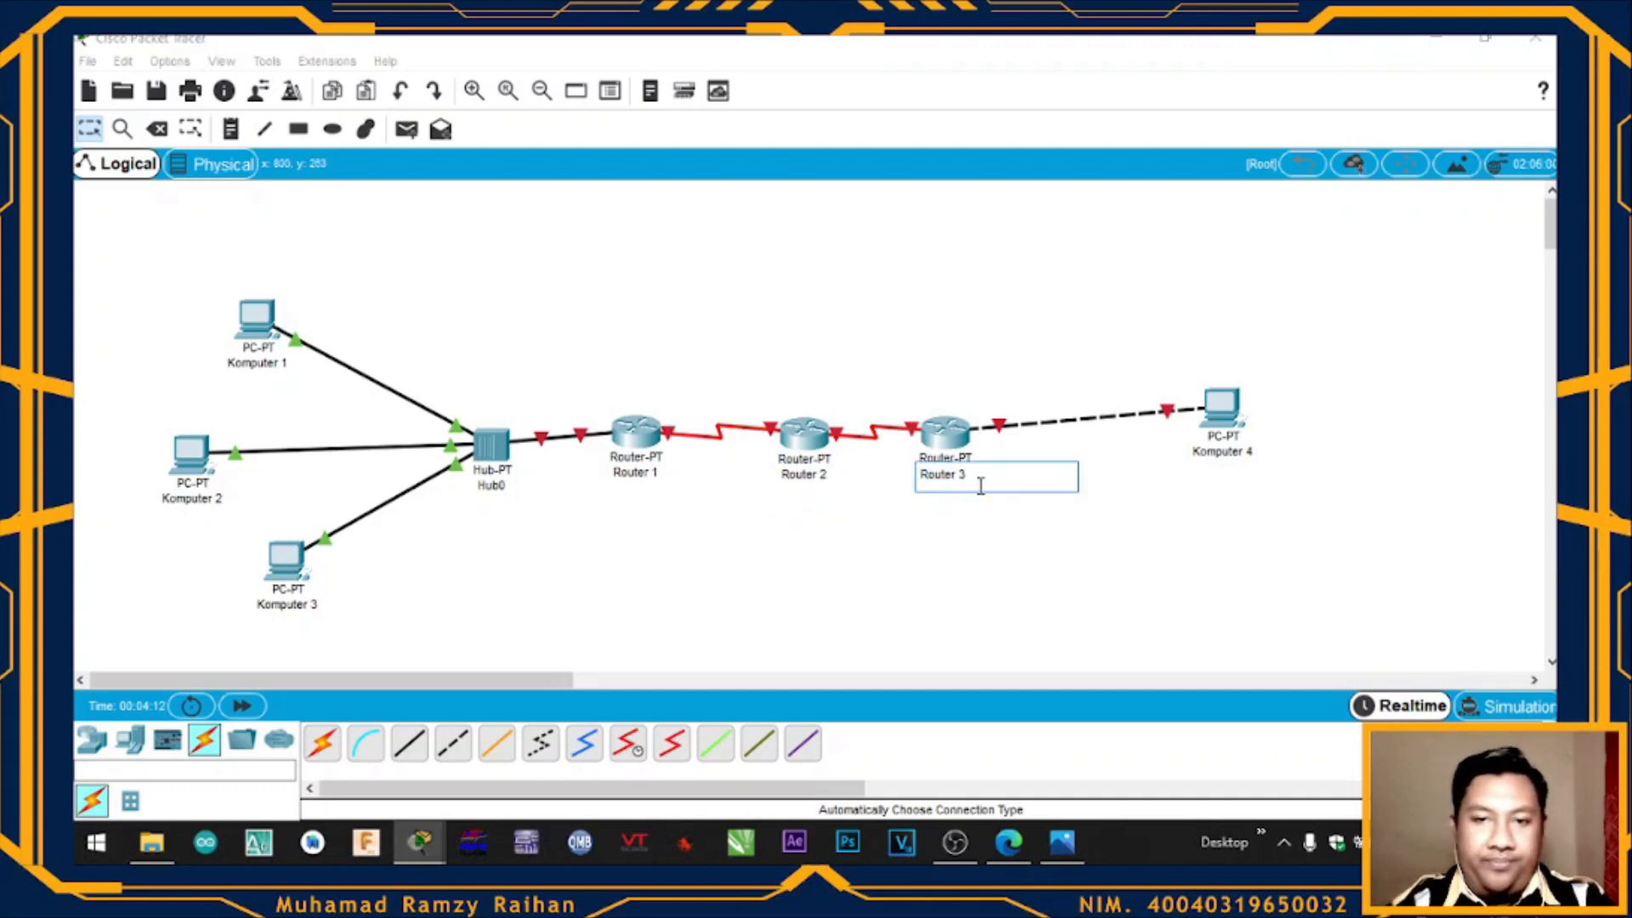
click(1006, 391)
Move Komputer 4, Router 3, Router 2 and Router 1 to the right to spread out the router chain
drag(1221, 416, 1381, 432)
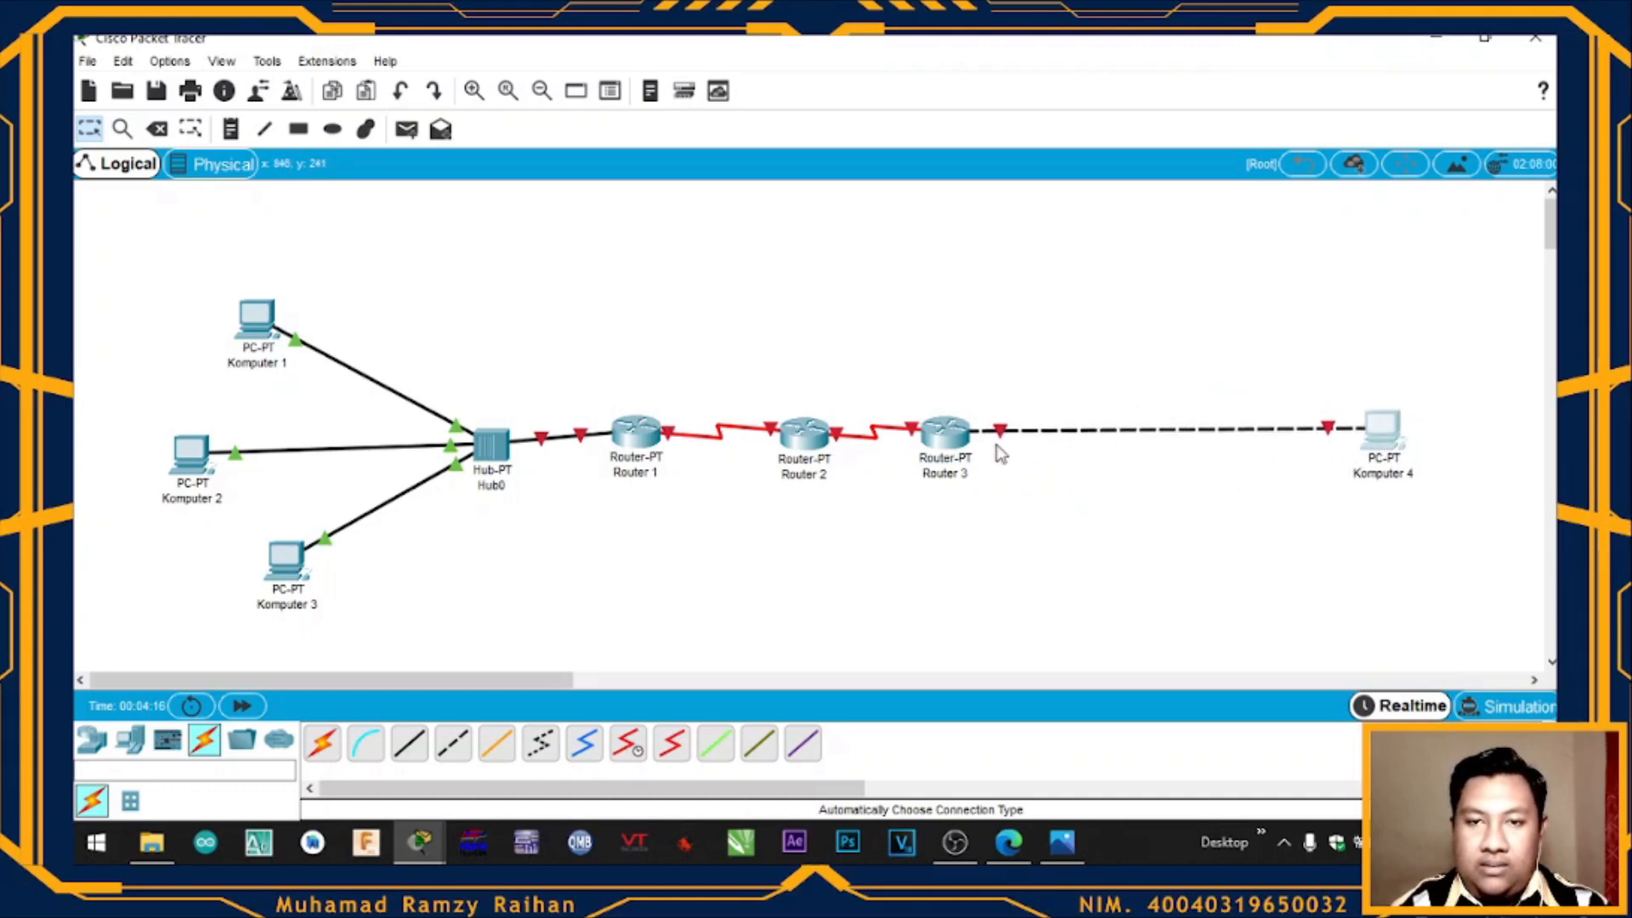
drag(960, 438, 1115, 442)
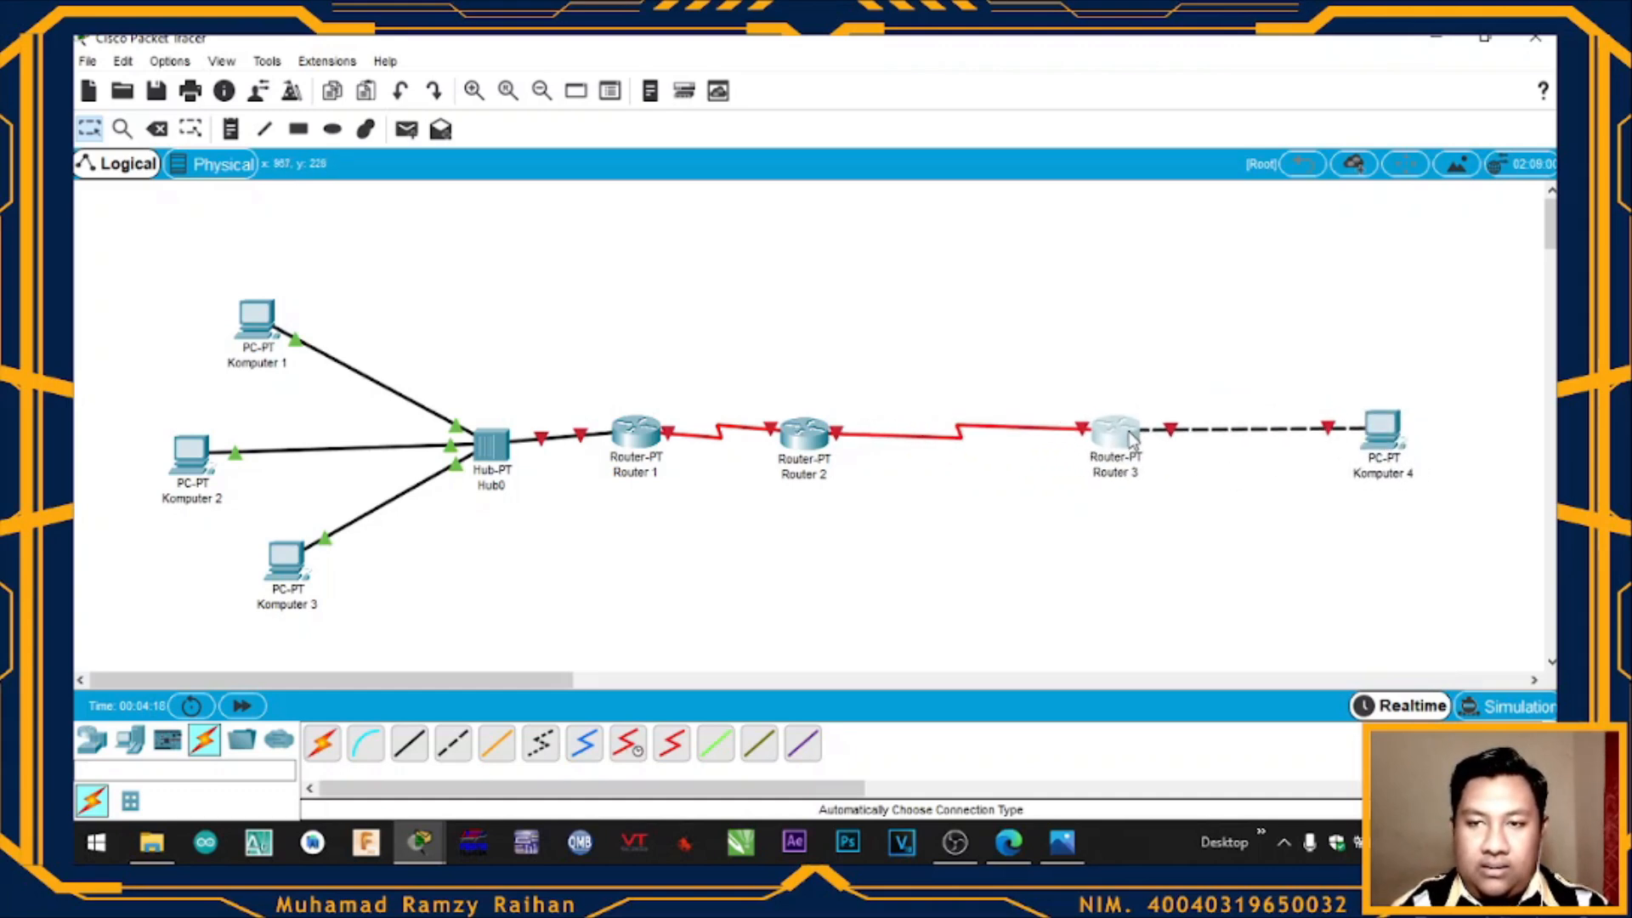
drag(803, 435, 880, 438)
mouse_move(647, 444)
mouse_down()
mouse_move(672, 452)
mouse_move(659, 442)
mouse_up()
Shift Hub0 and Komputer 3 slightly left and level Komputer 2 with the hub
drag(483, 447, 456, 451)
drag(460, 448, 446, 446)
drag(171, 450, 168, 439)
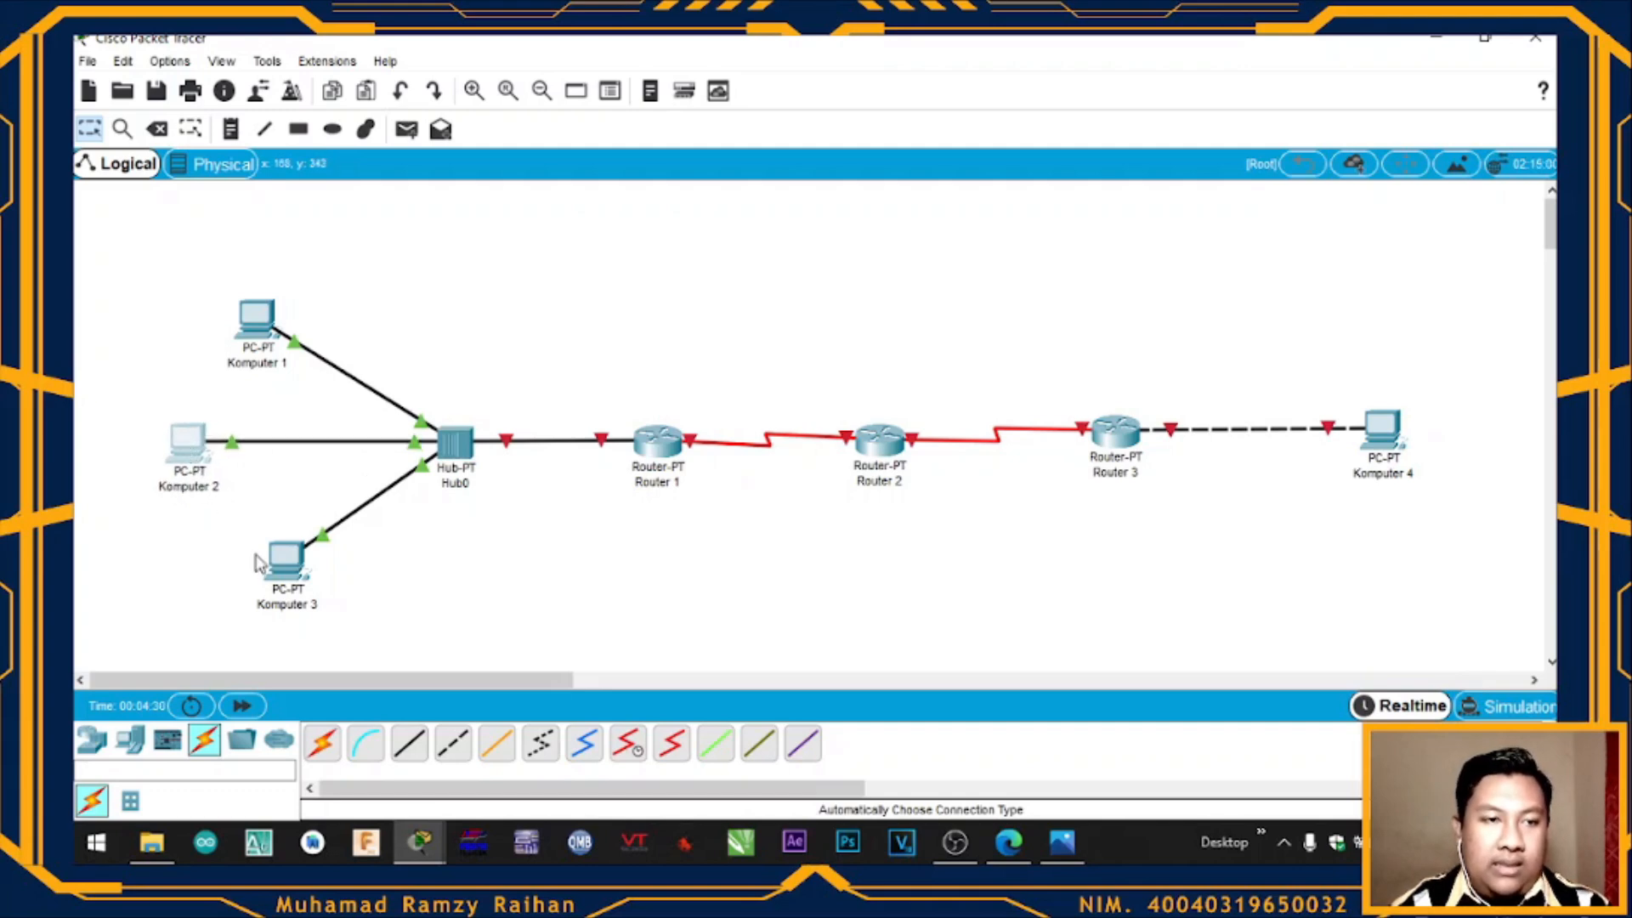
drag(294, 581, 274, 582)
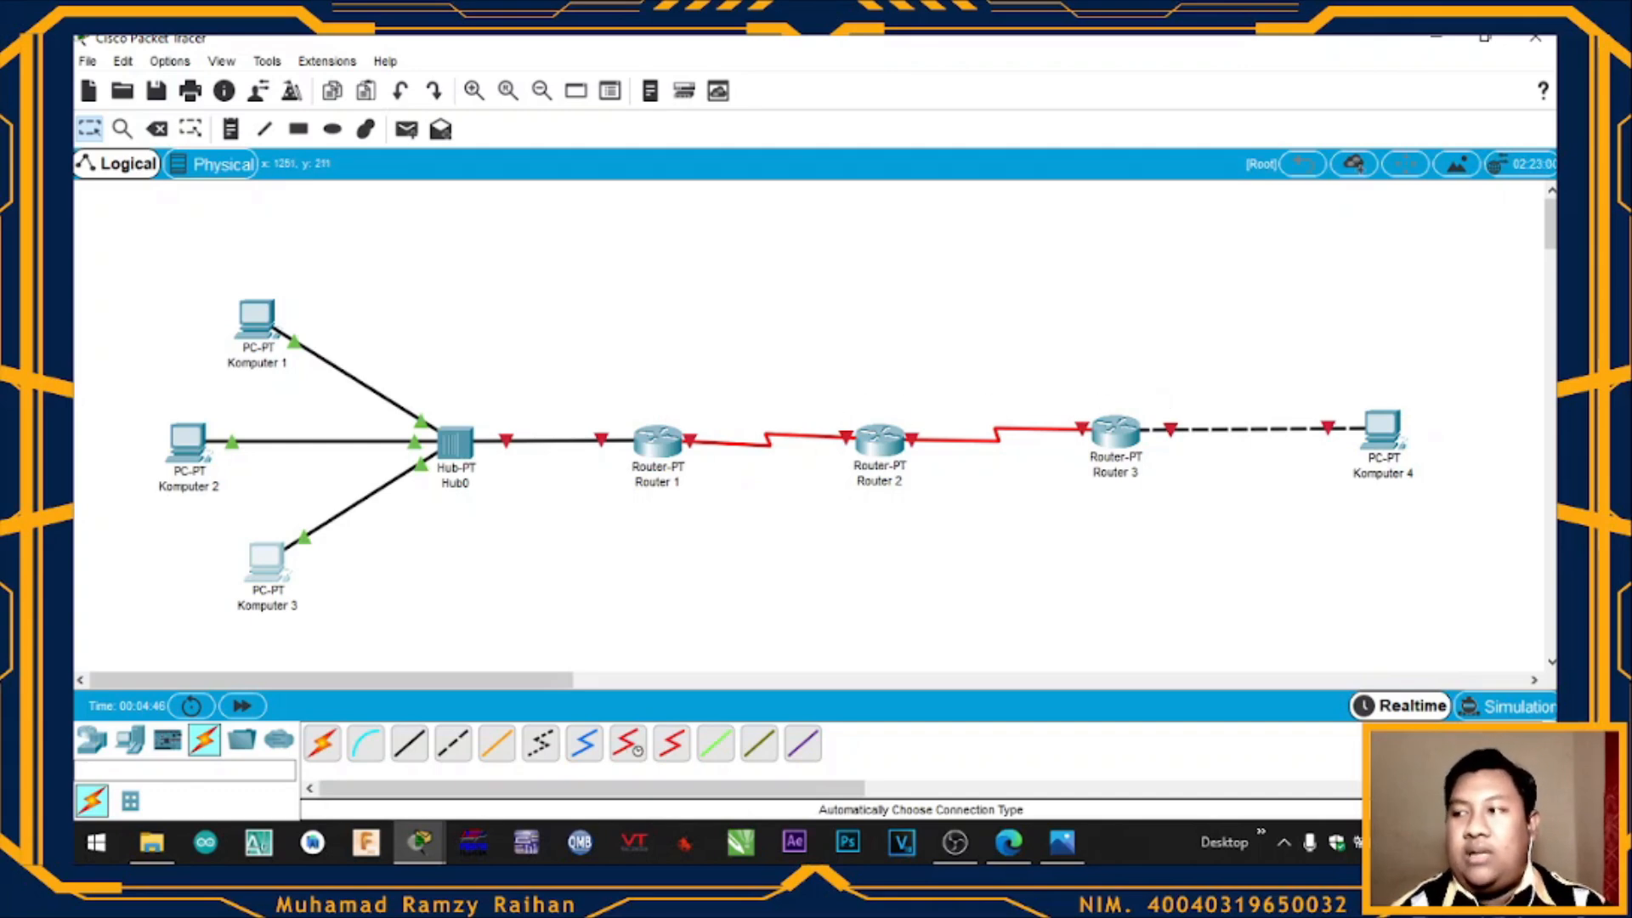
Add a text note reading "192.168.1.2 /24" above Komputer 1
key(alt+Tab)
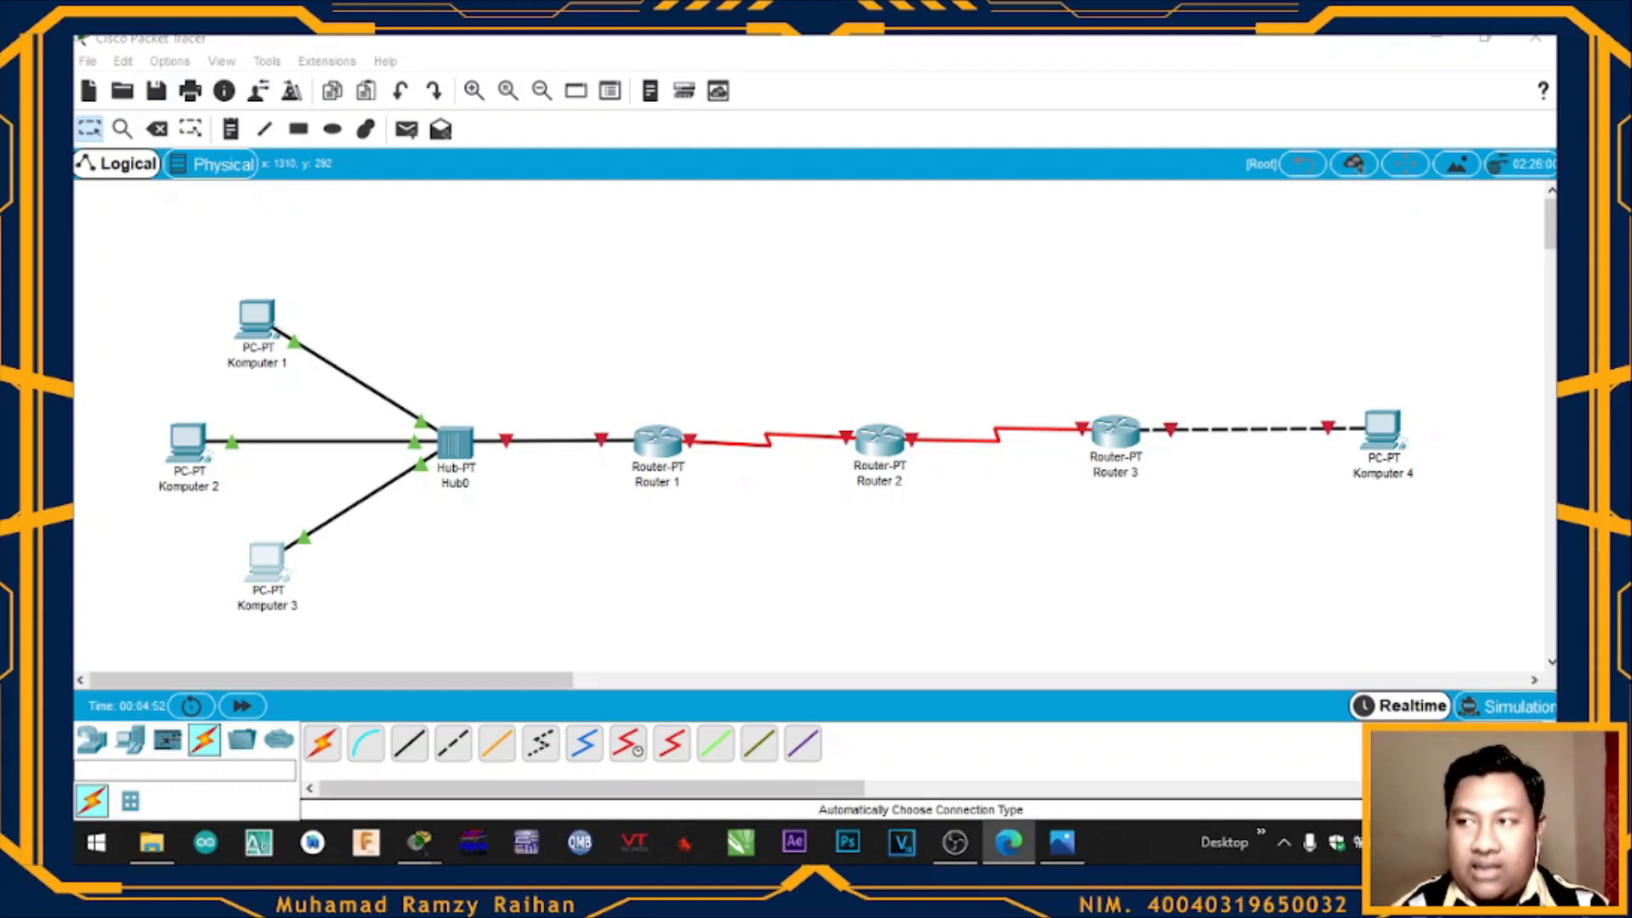
click(230, 129)
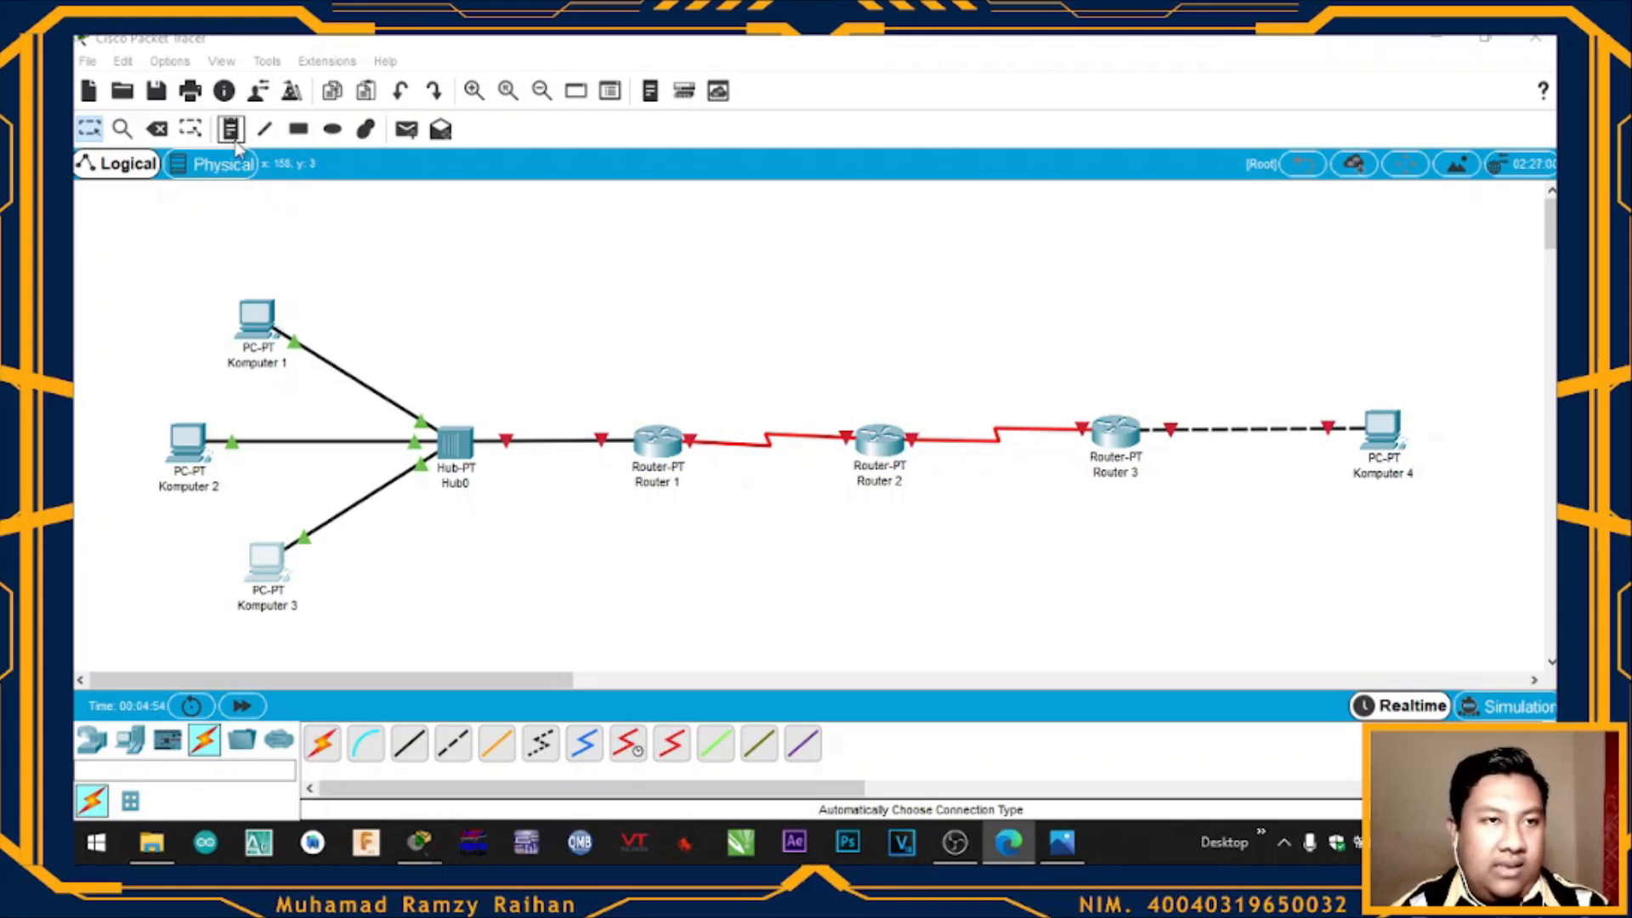
click(208, 287)
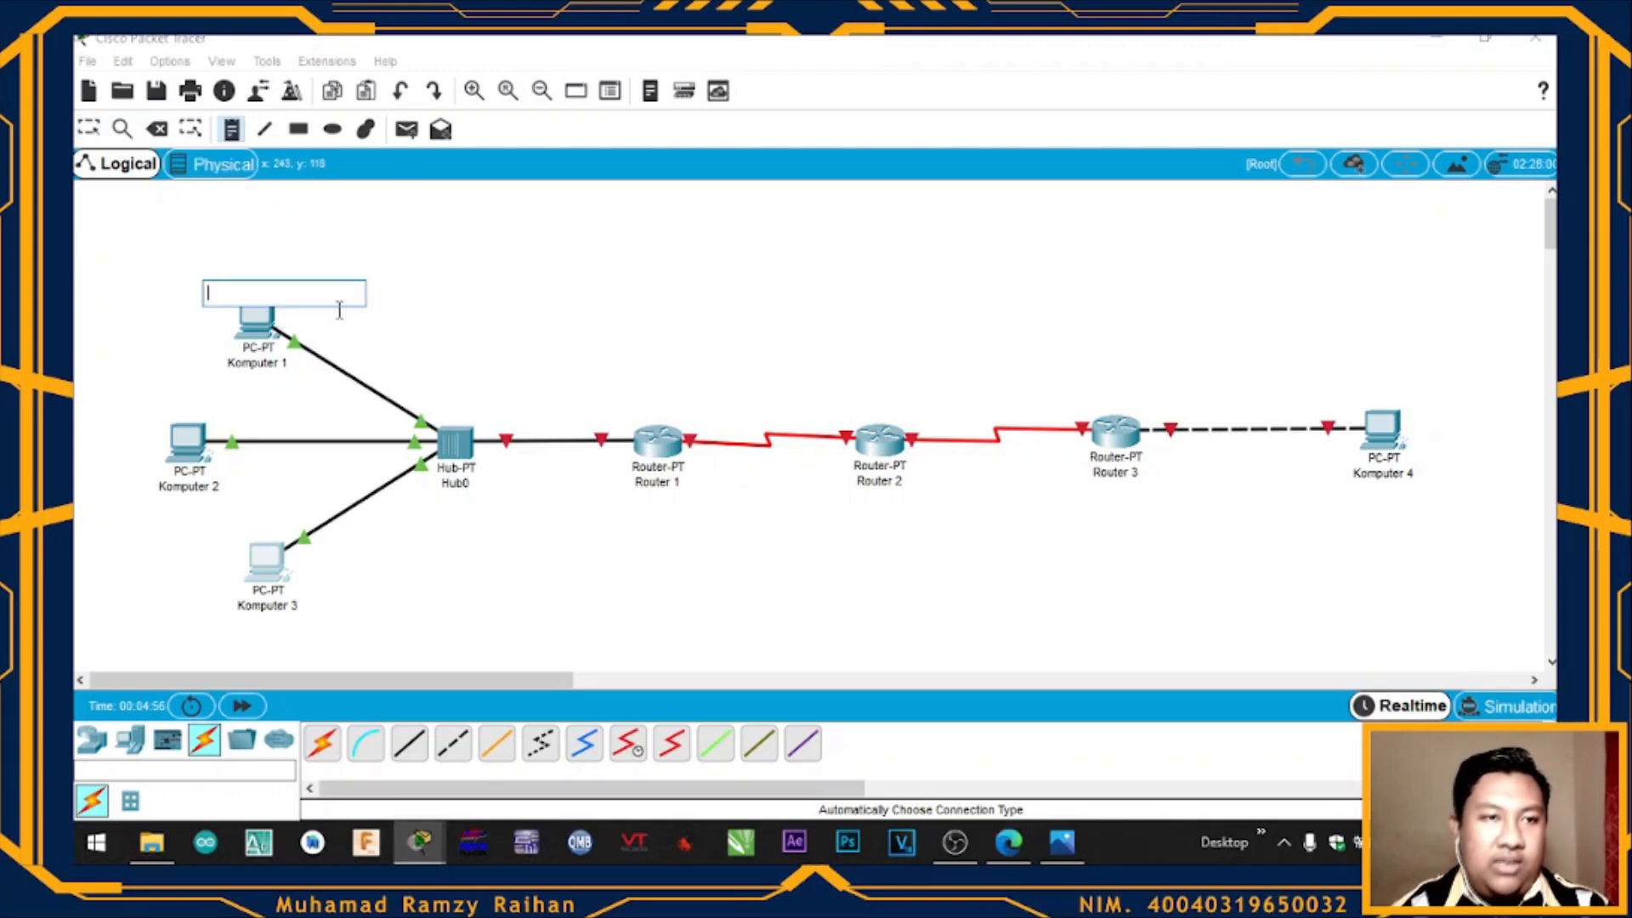
text(192.168.1.)
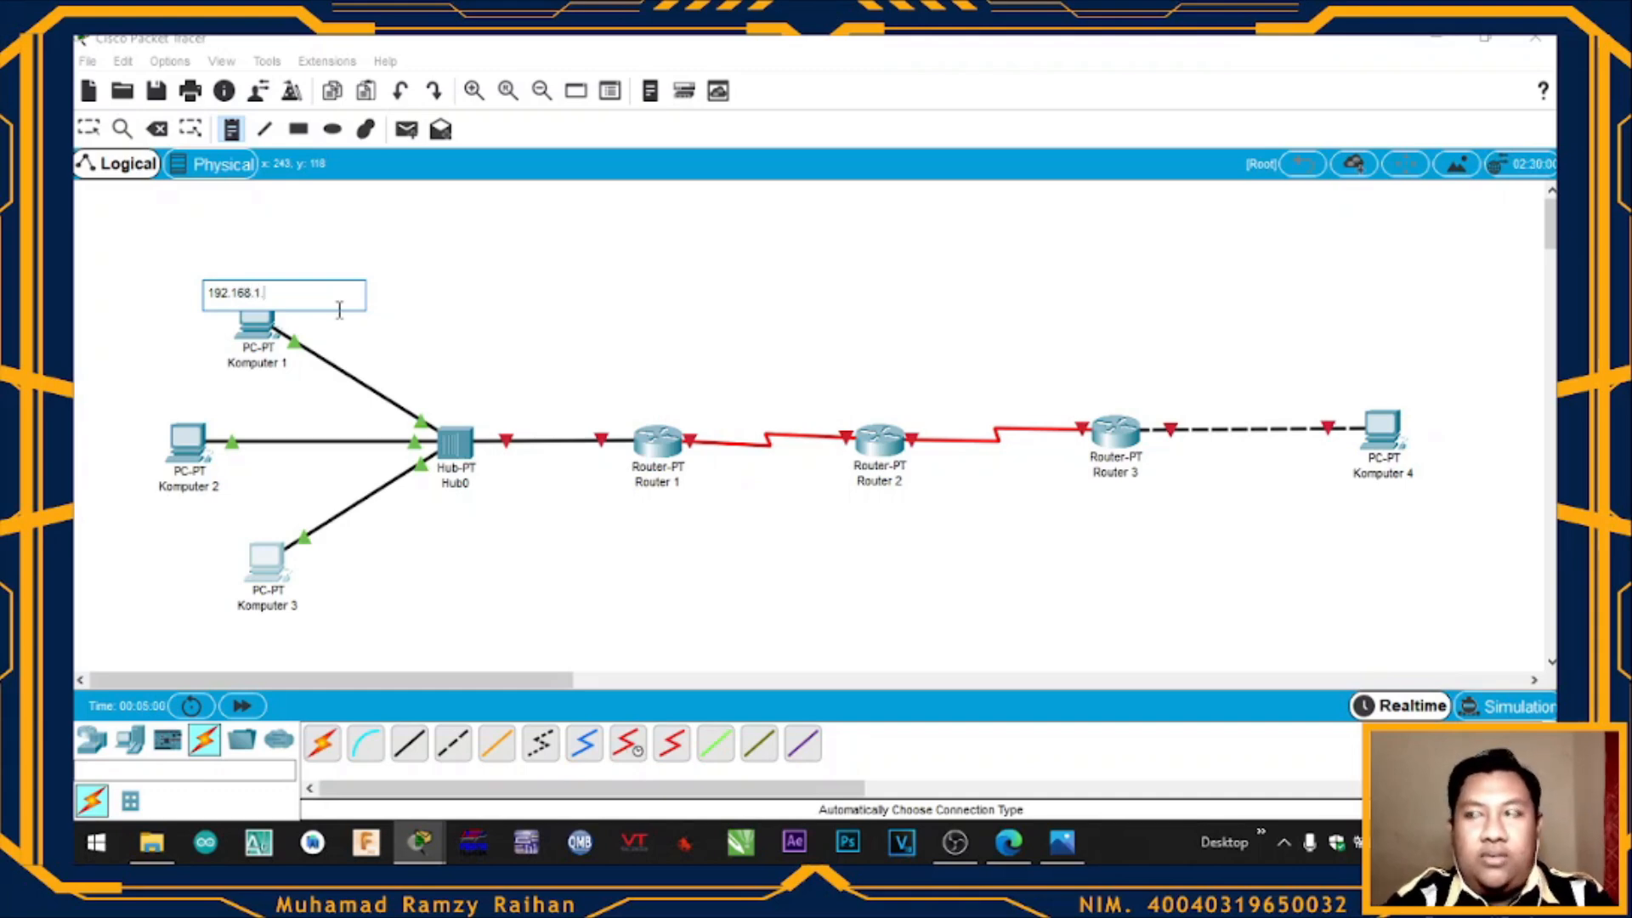
text(2 /24)
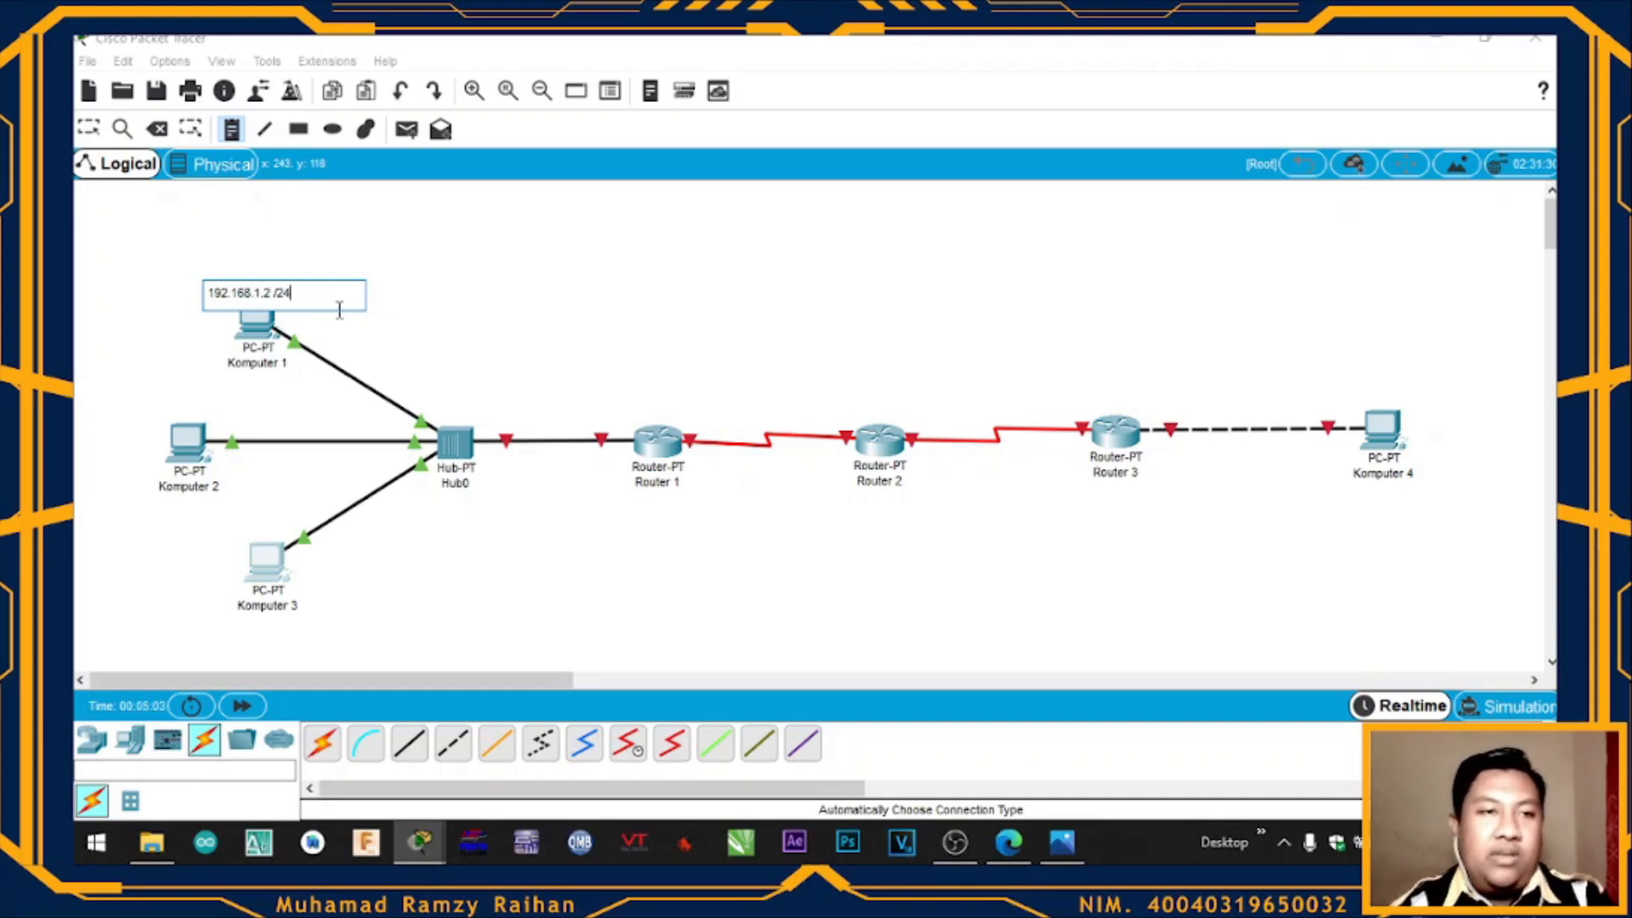
Add the note "192.168.1.3" above Komputer 2 and the note "192.168.1.4 /24" above Komputer 3
click(133, 398)
text(192.168.1.3)
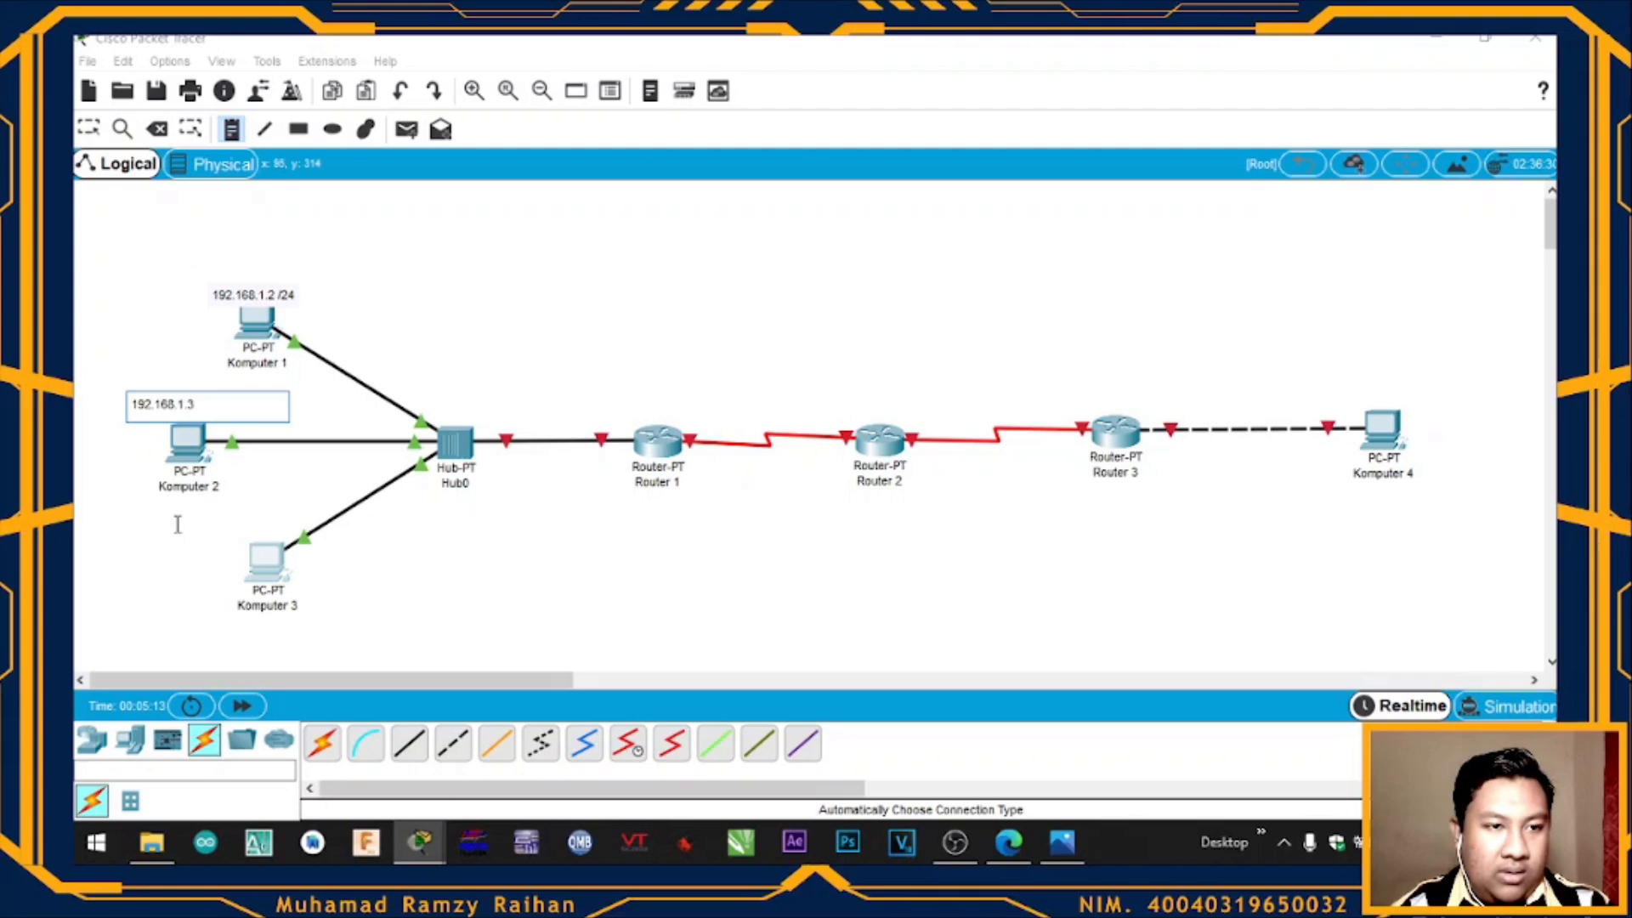
click(175, 533)
text(192.168.1.)
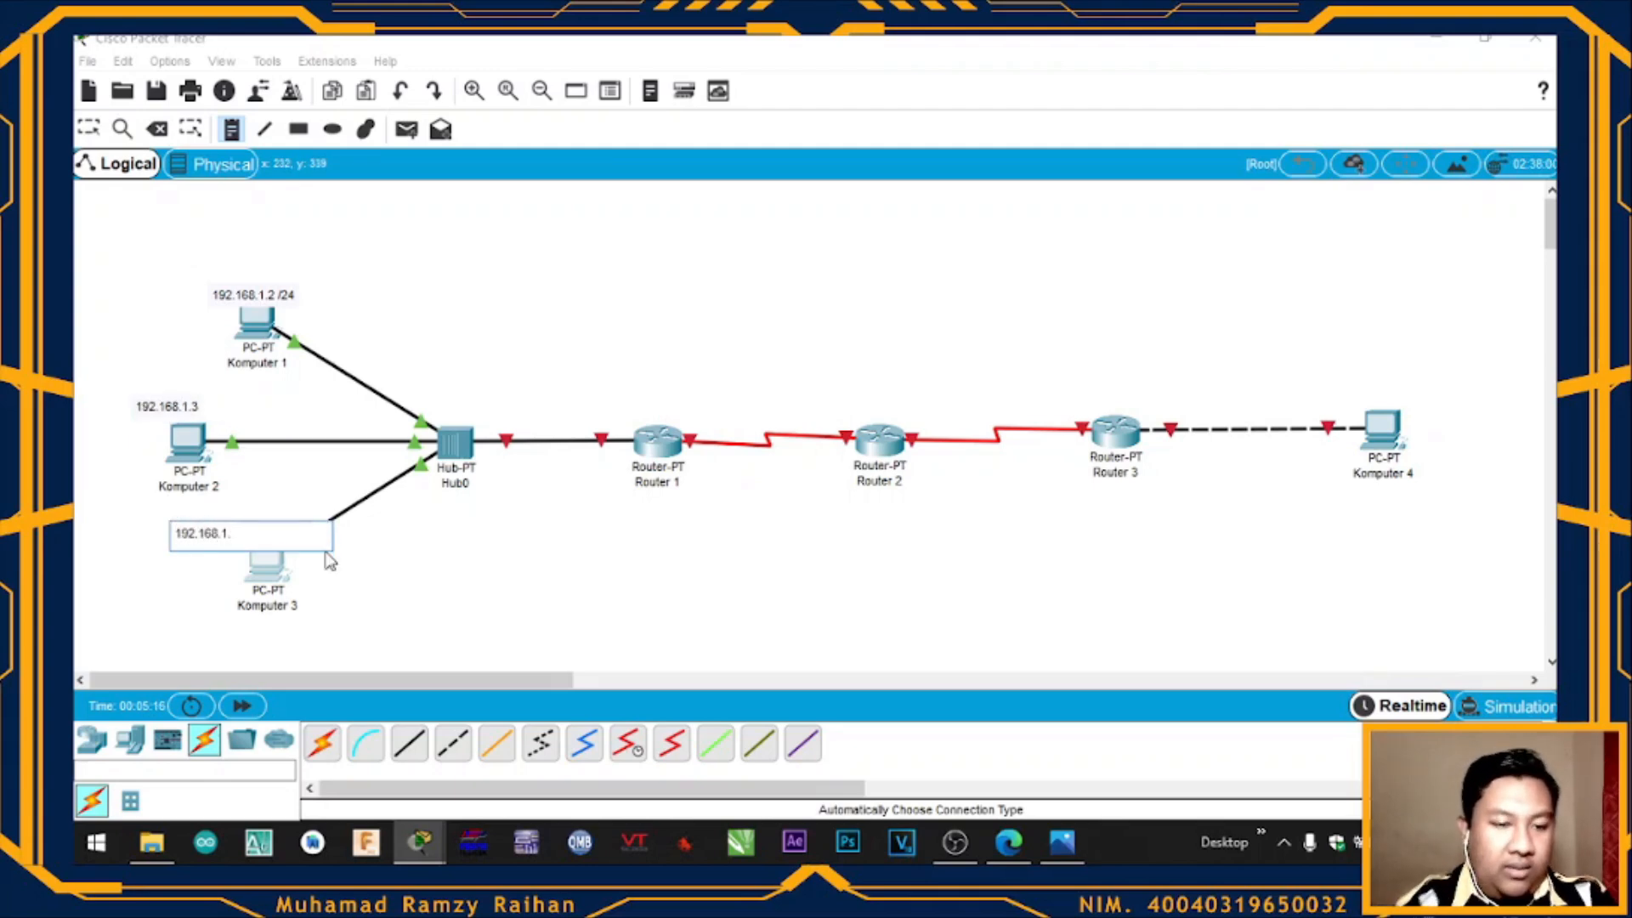
text(4 /24)
click(89, 128)
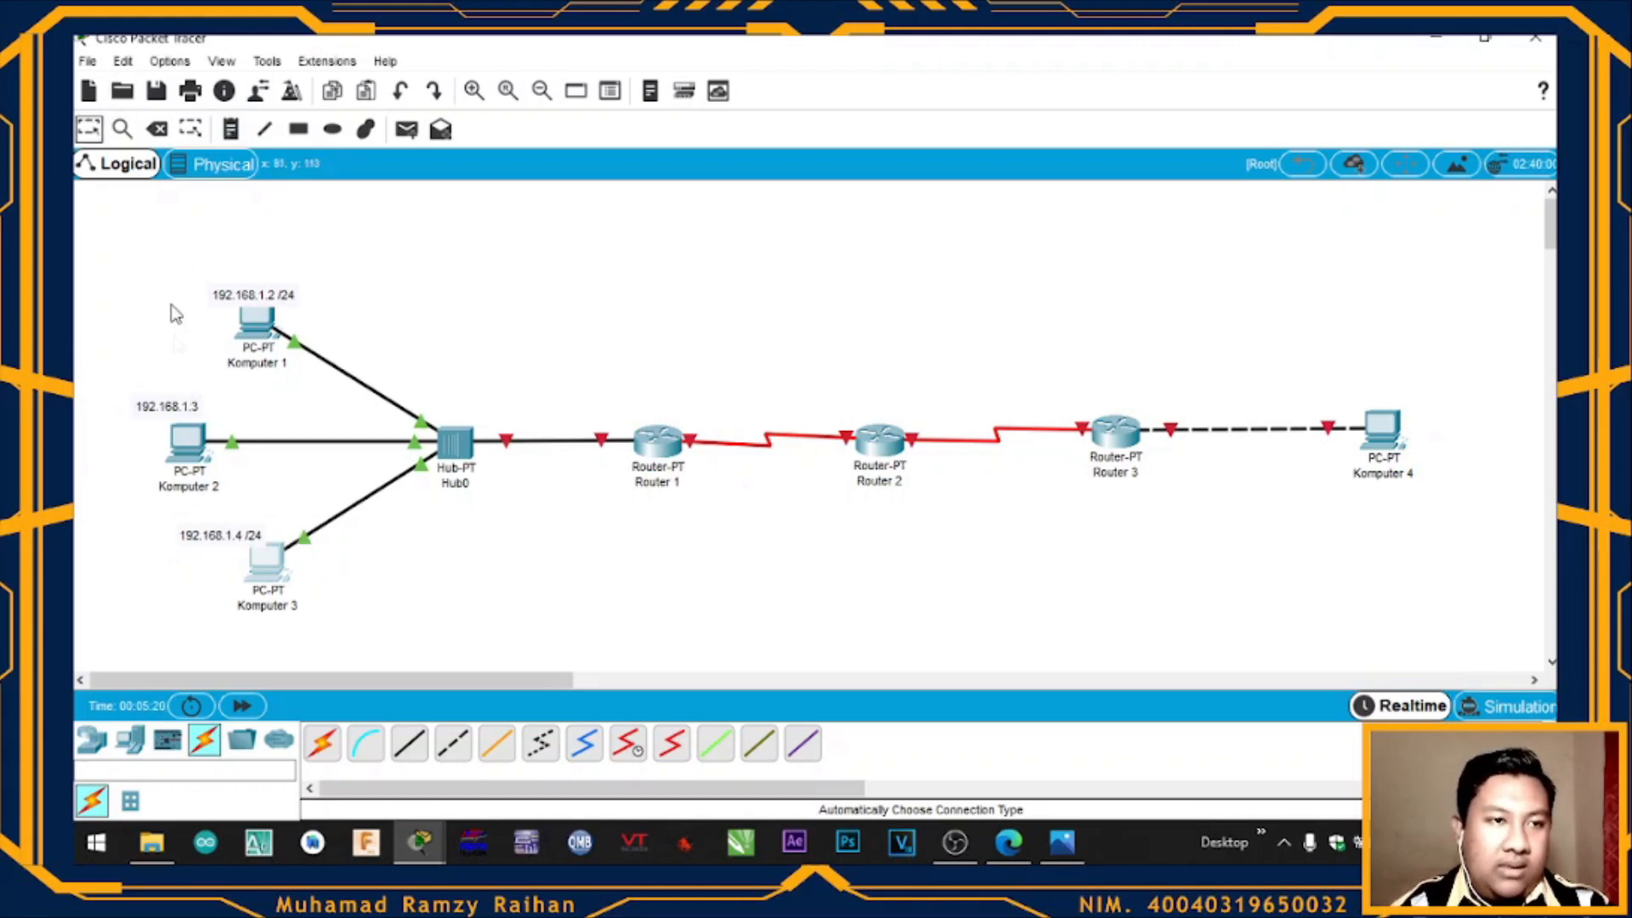
Append "/24" to the address note above Komputer 2 so it reads "192.168.1.3 /24"
double_click(166, 405)
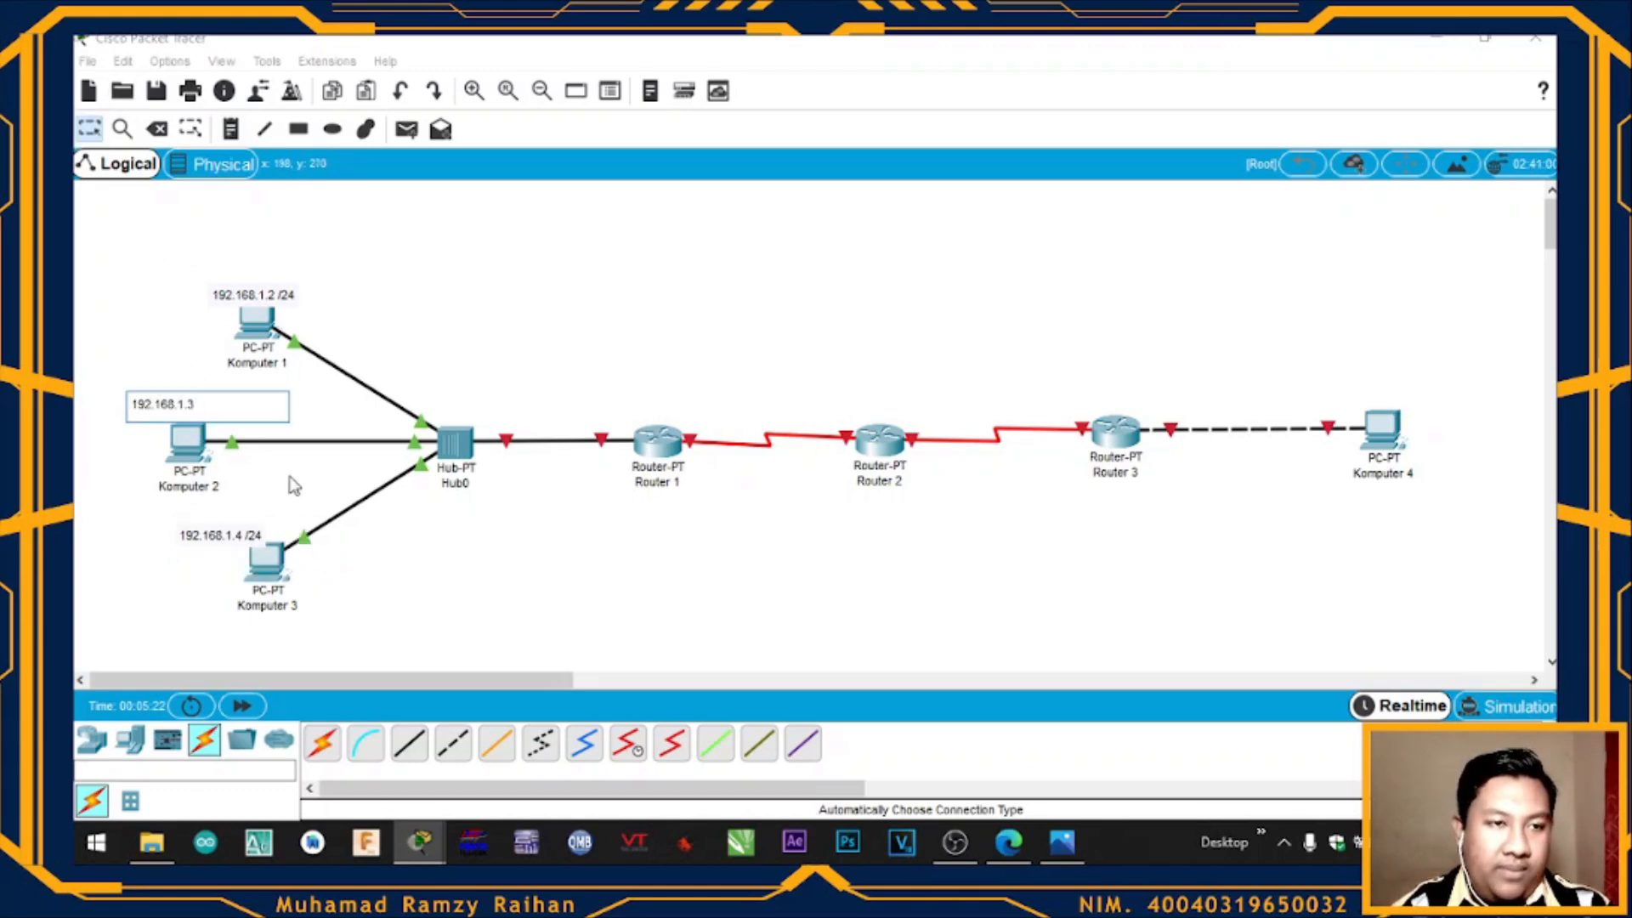
text(/24)
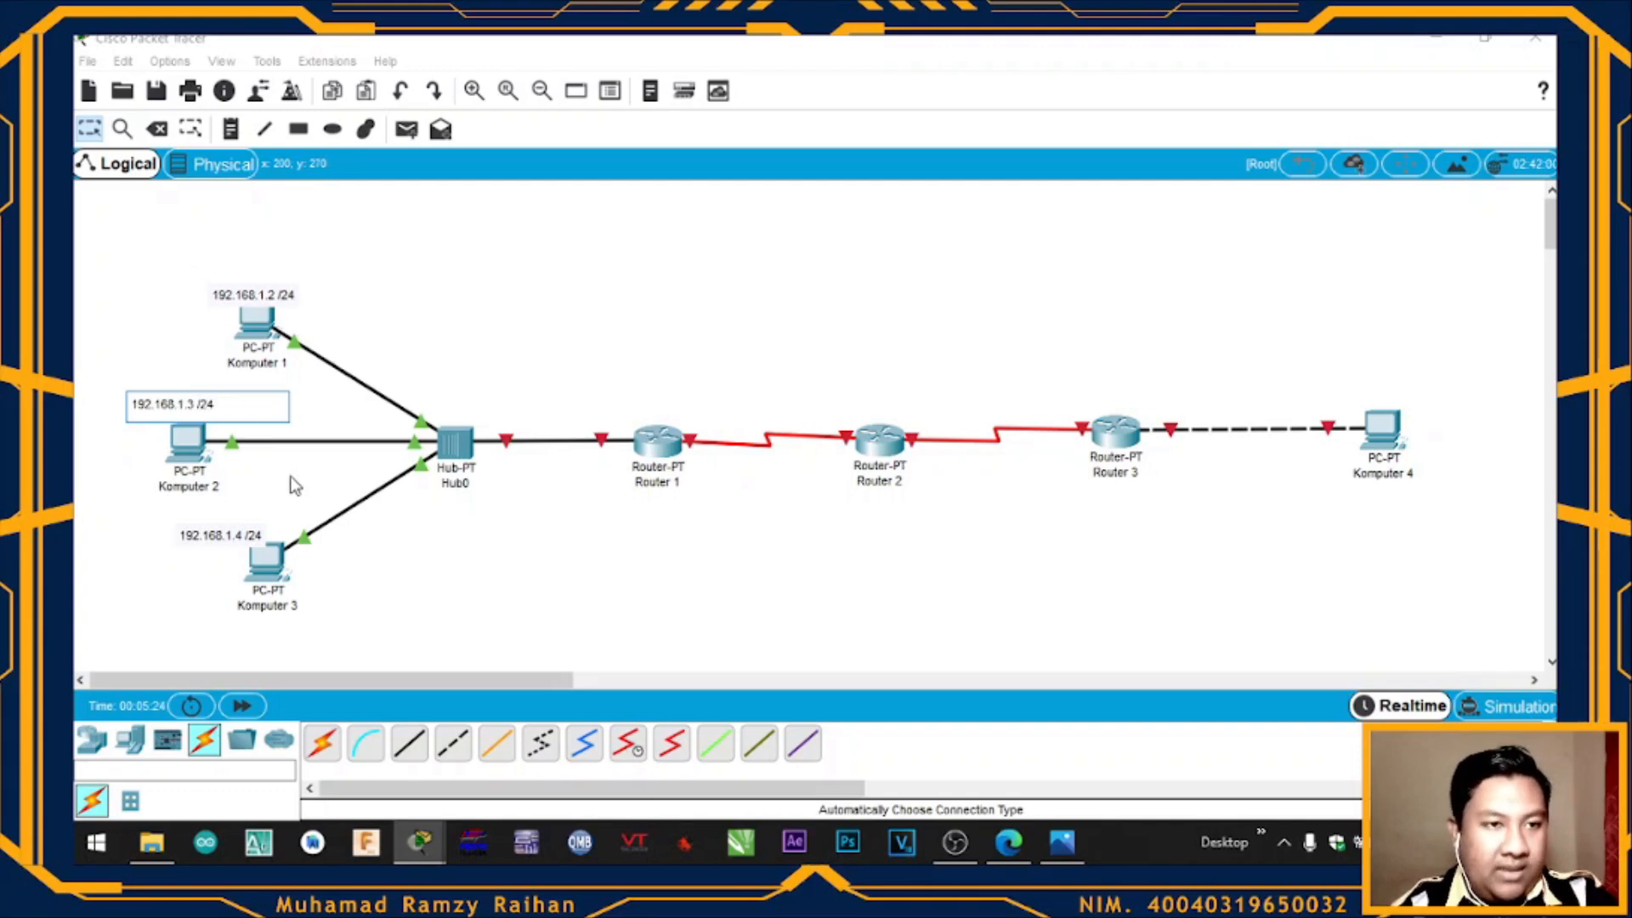
Move the address note above Komputer 1 slightly higher, clear of the PC icon
click(347, 322)
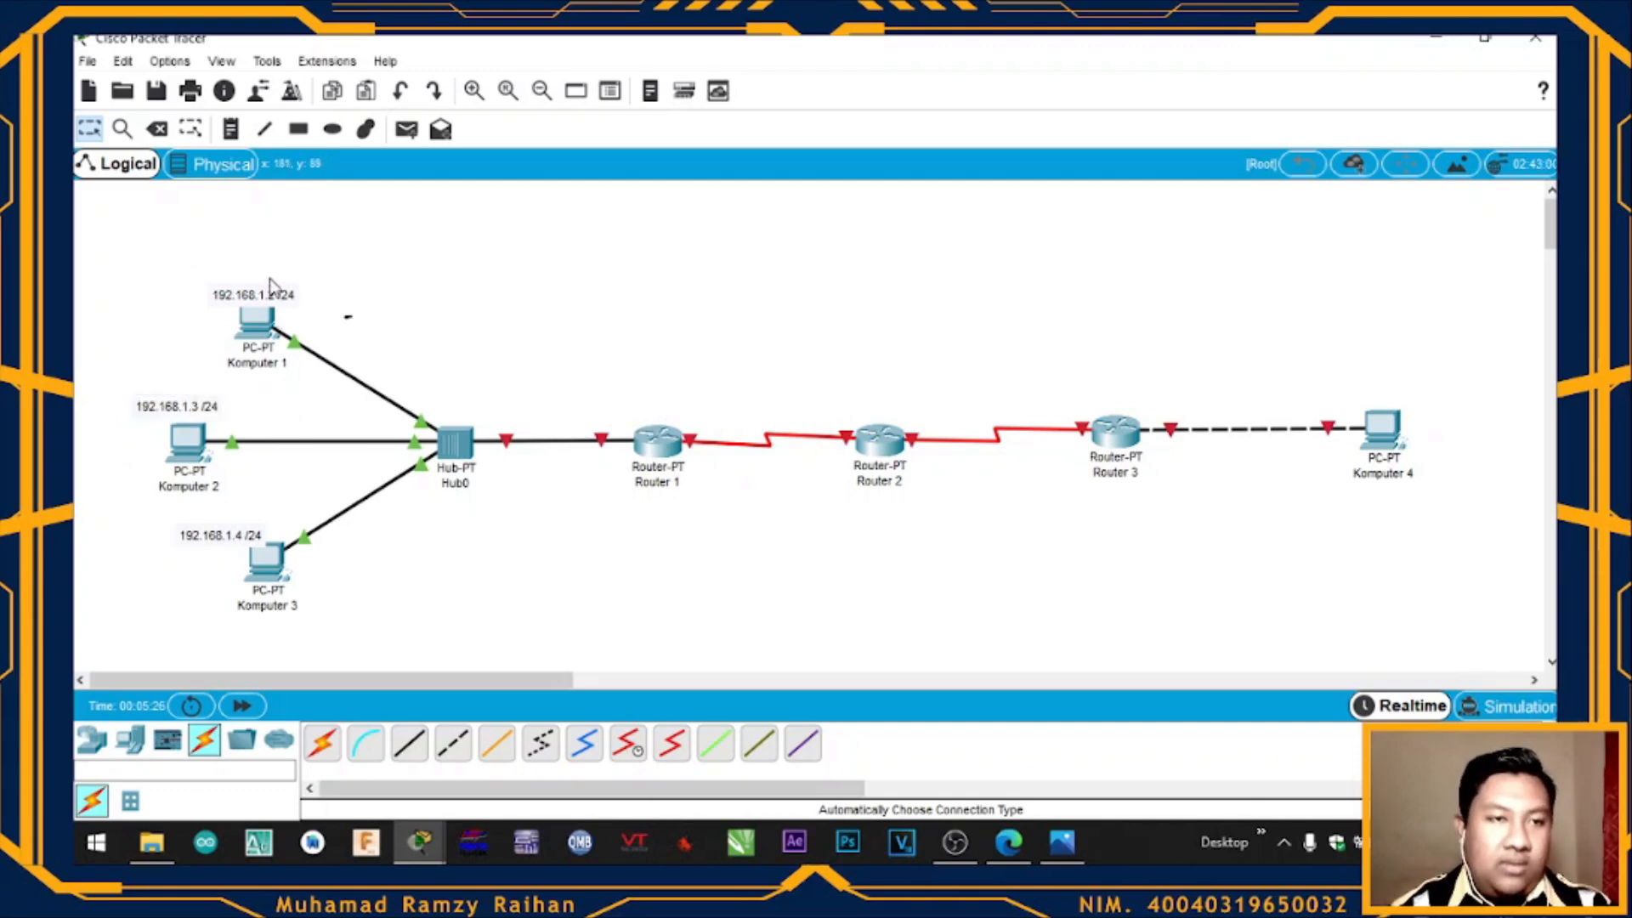
drag(283, 297, 288, 289)
click(371, 281)
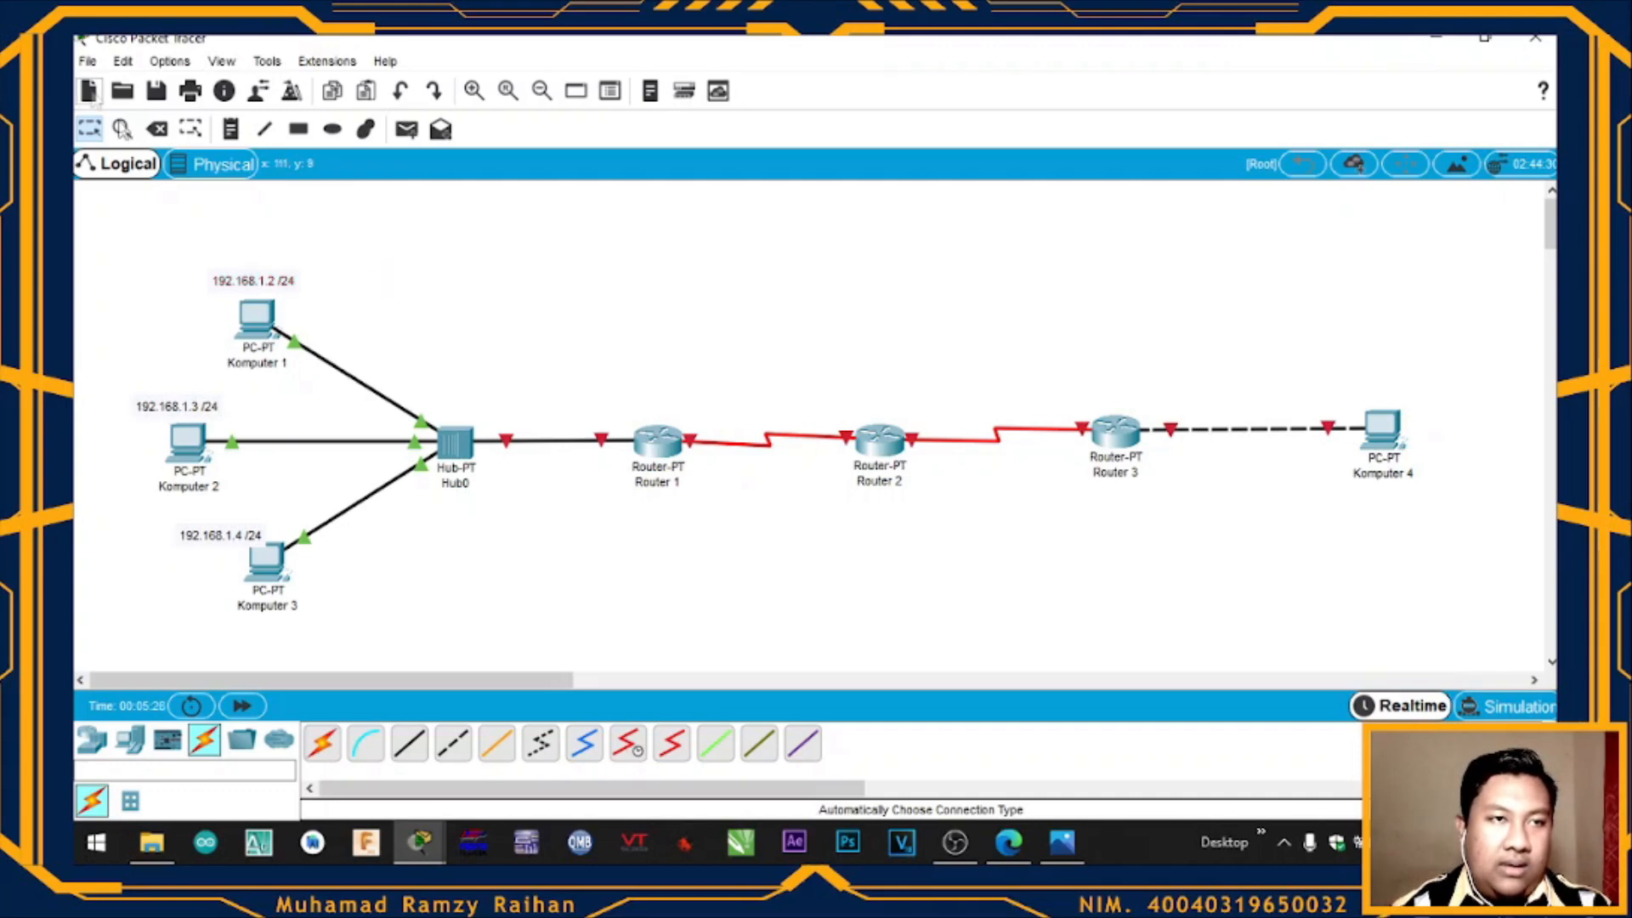
Add a text note reading "192.168.1.1" above the link between Hub0 and Router 1
click(231, 128)
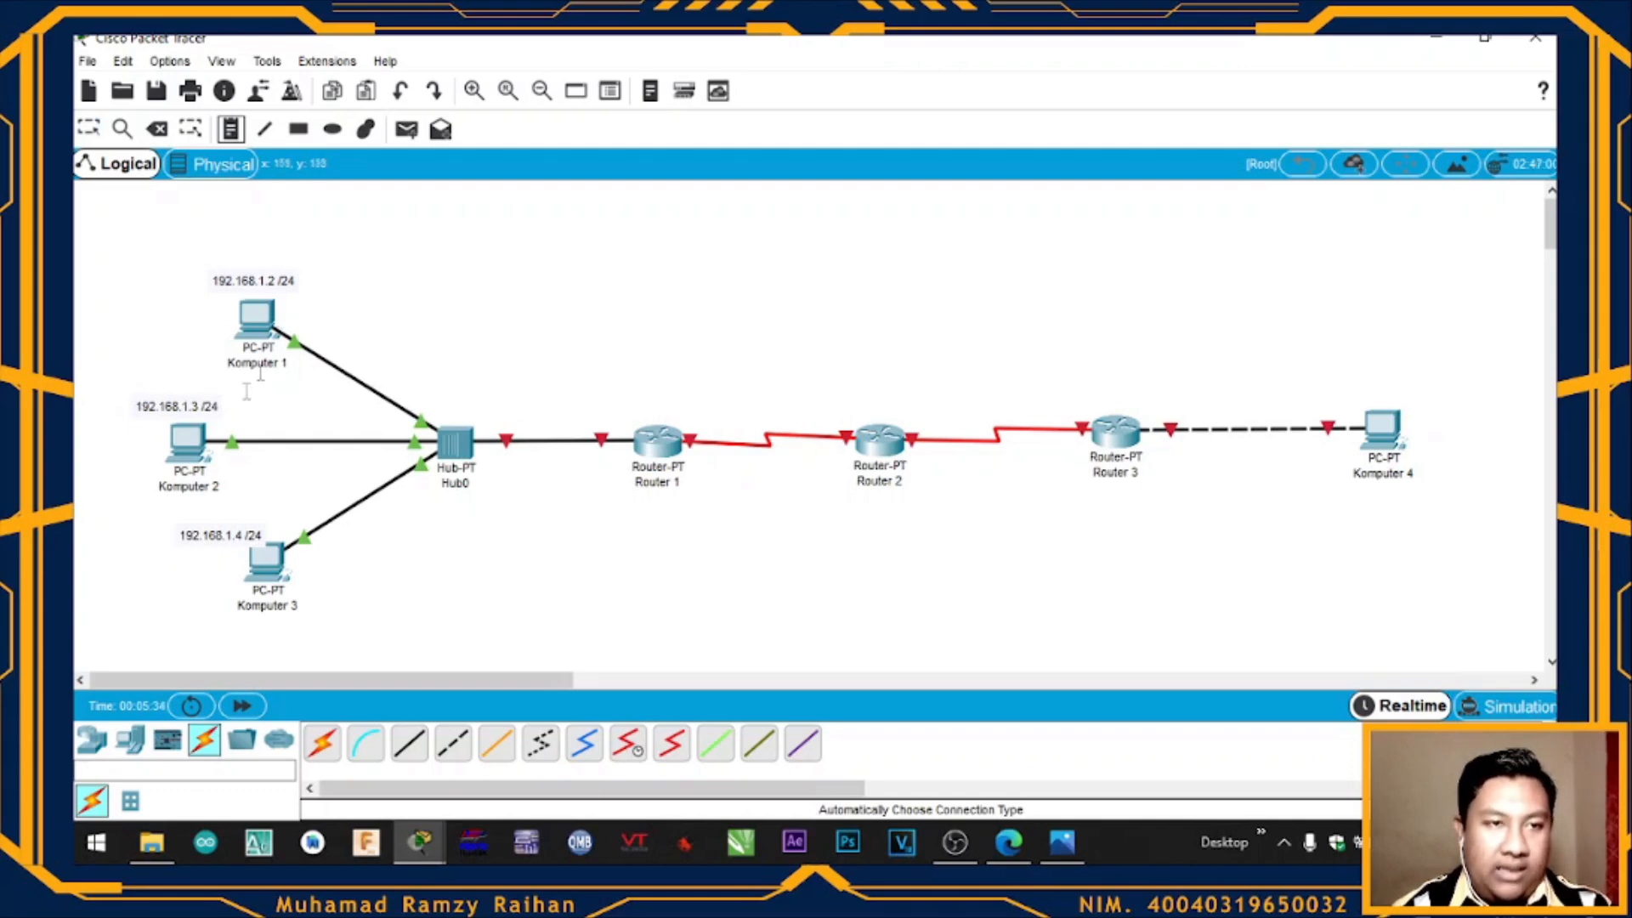
click(488, 408)
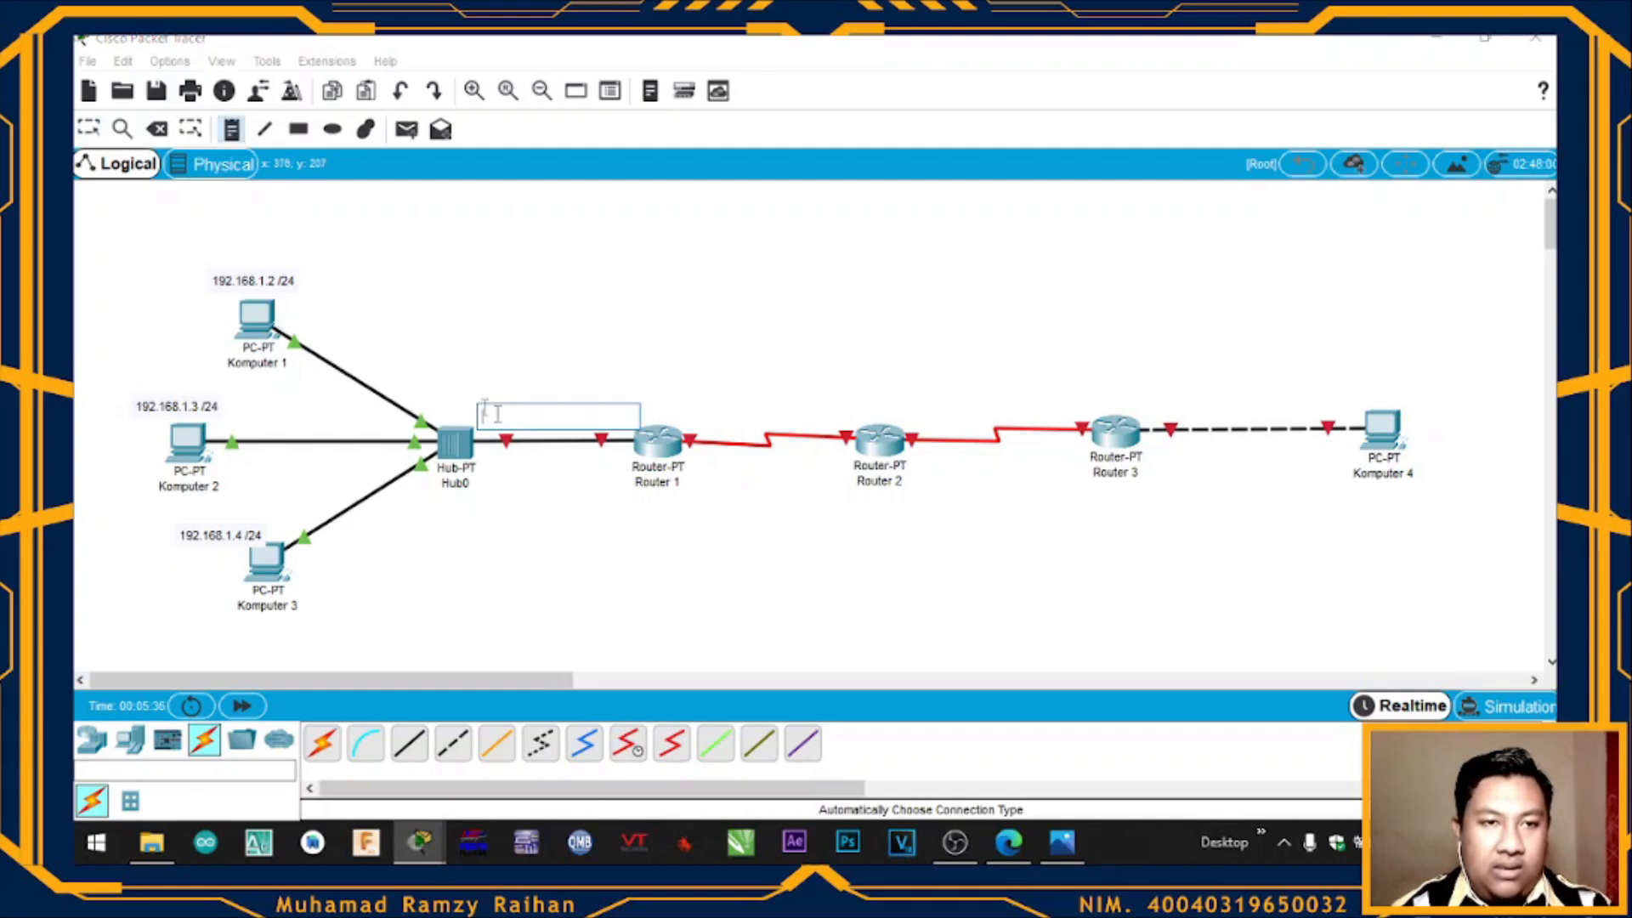
text(192)
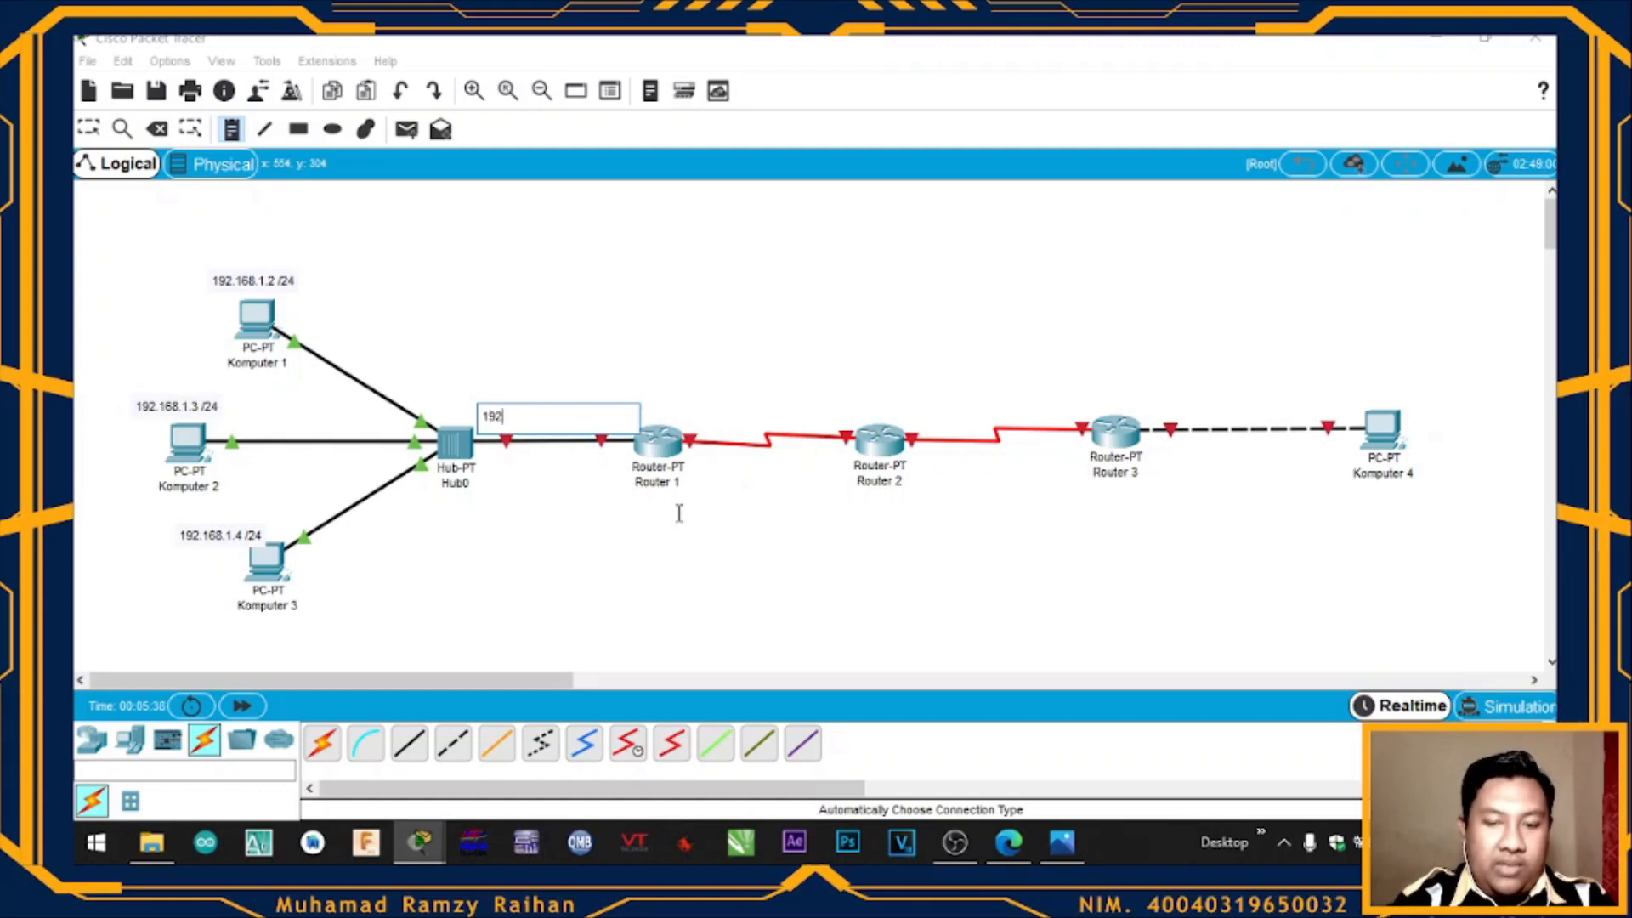
text(.168.1.1)
click(714, 391)
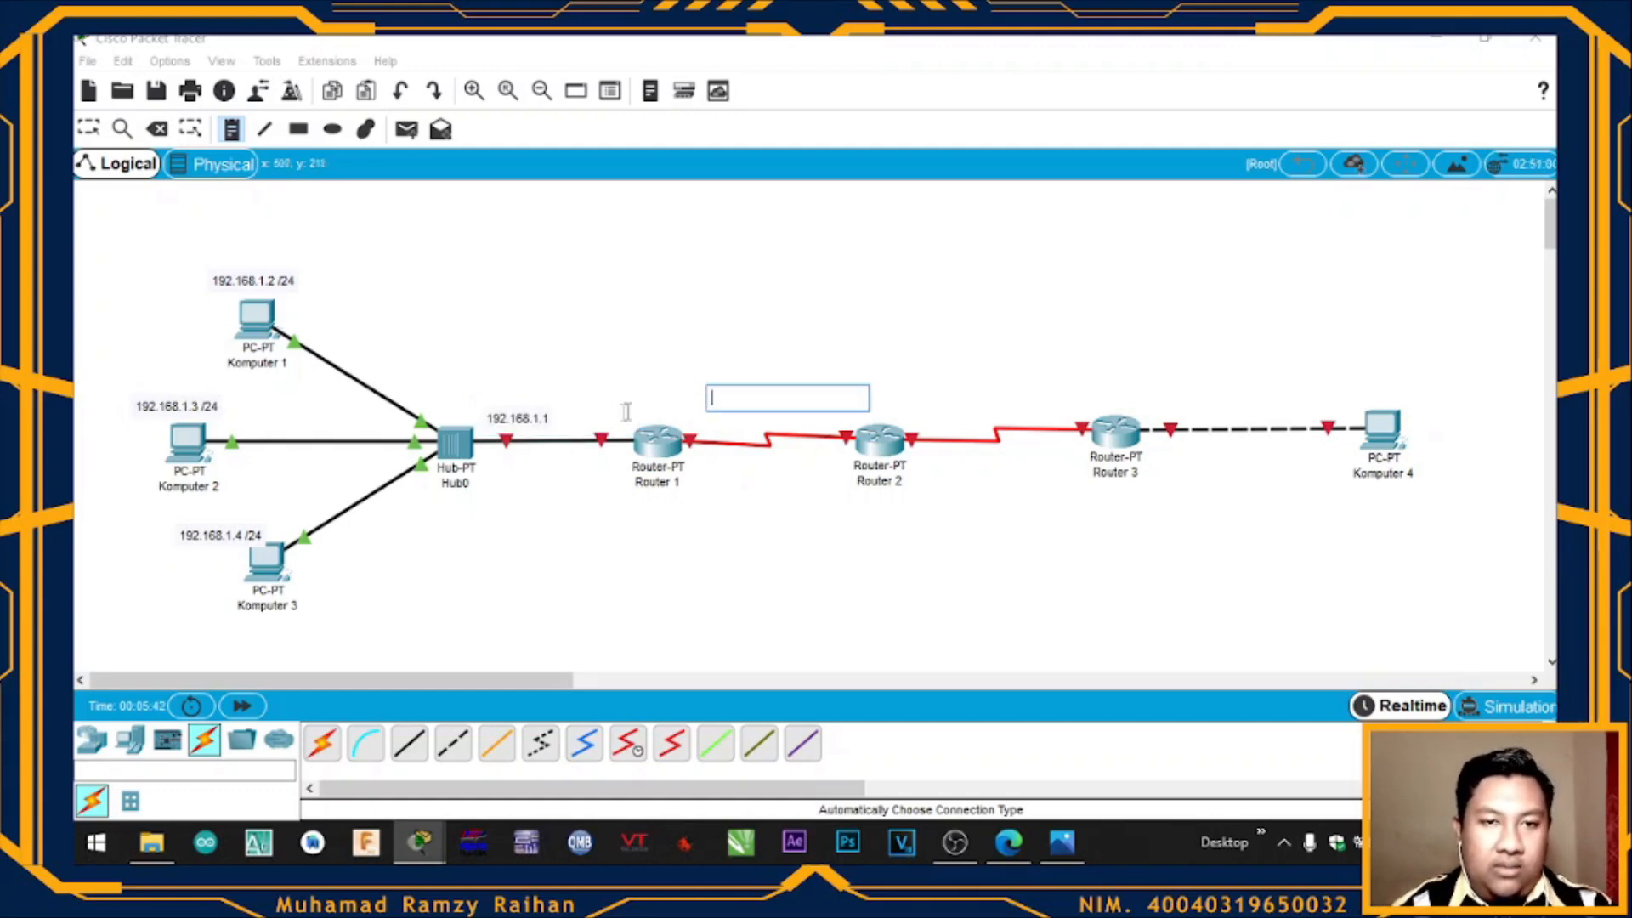
Append "/24" to the note above the Hub0–Router 1 link so it reads "192.168.1.1 /24"
click(545, 418)
click(88, 129)
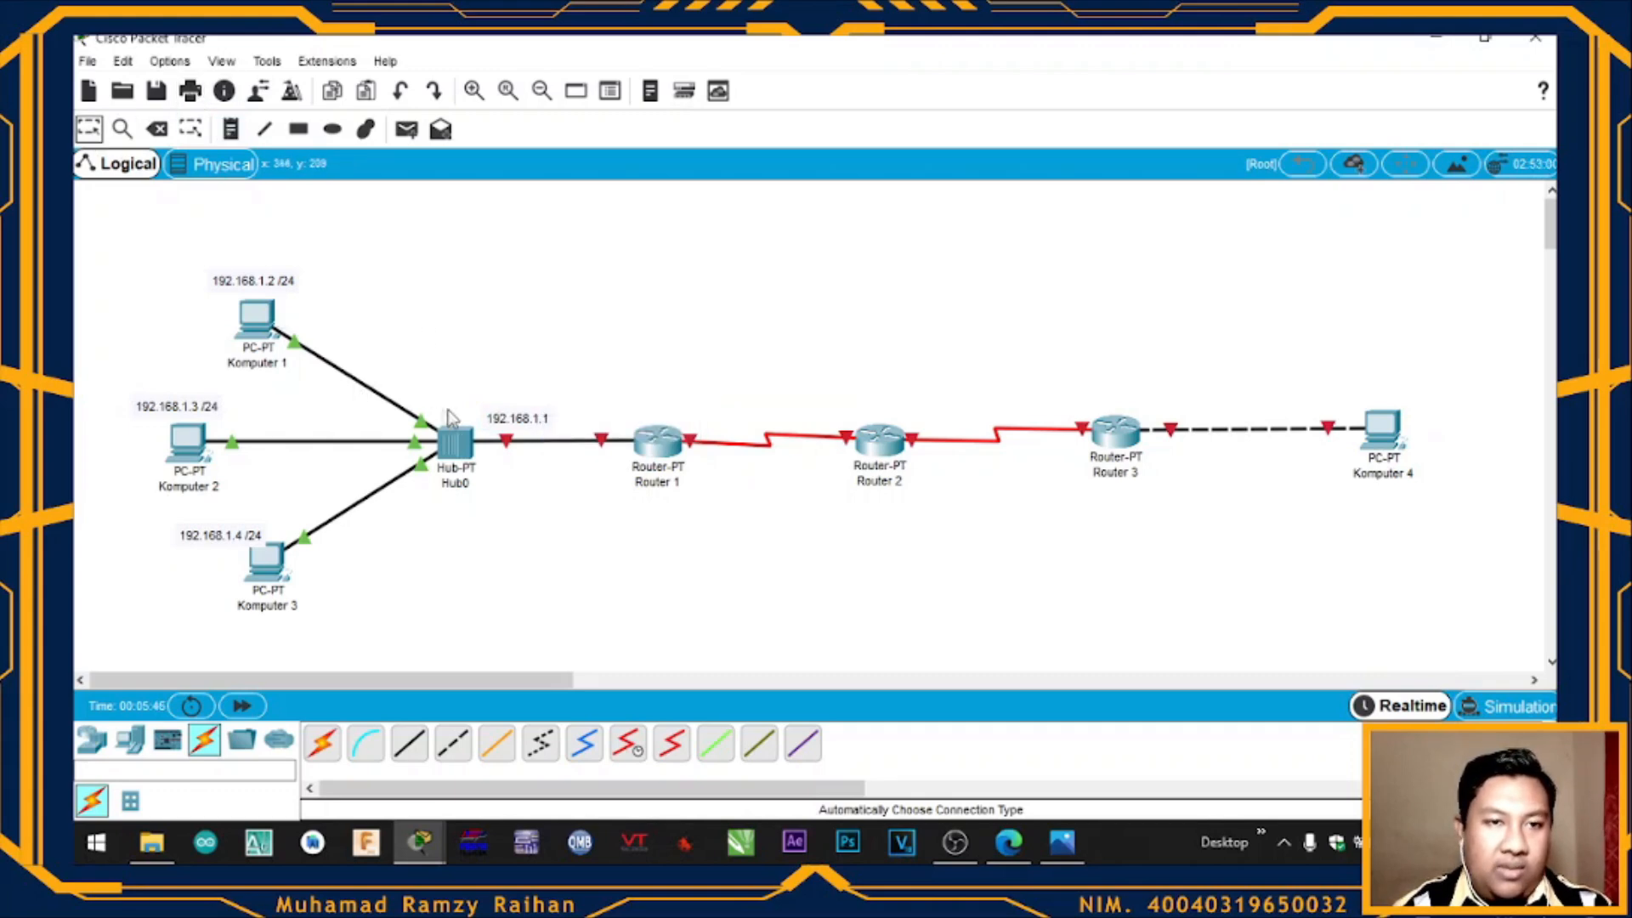
double_click(536, 419)
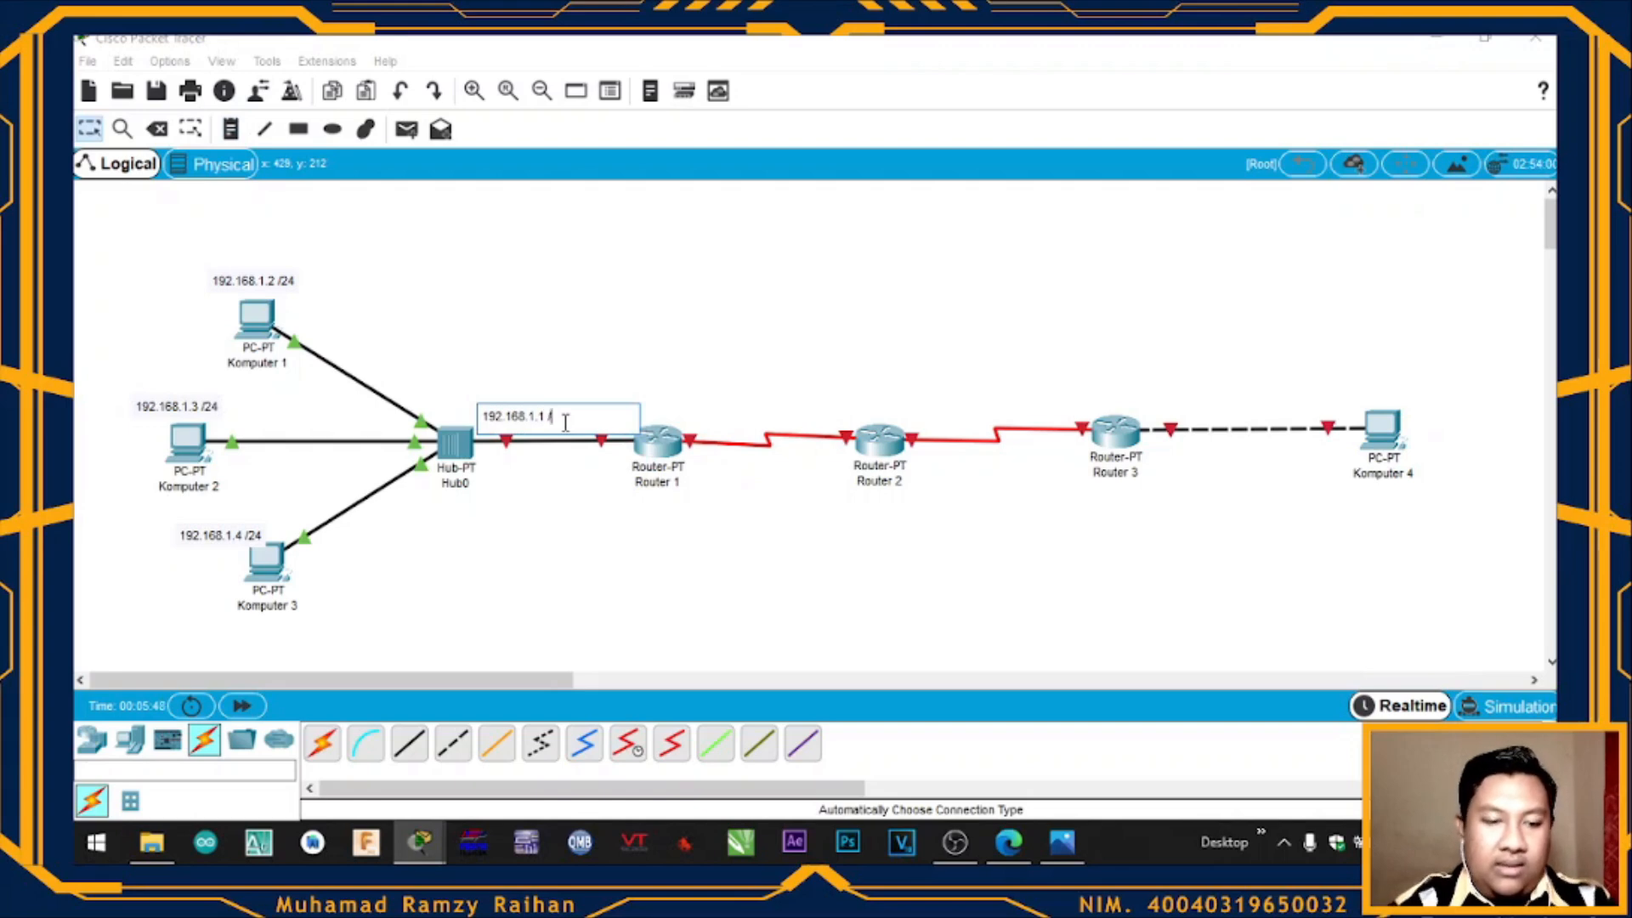
click(695, 419)
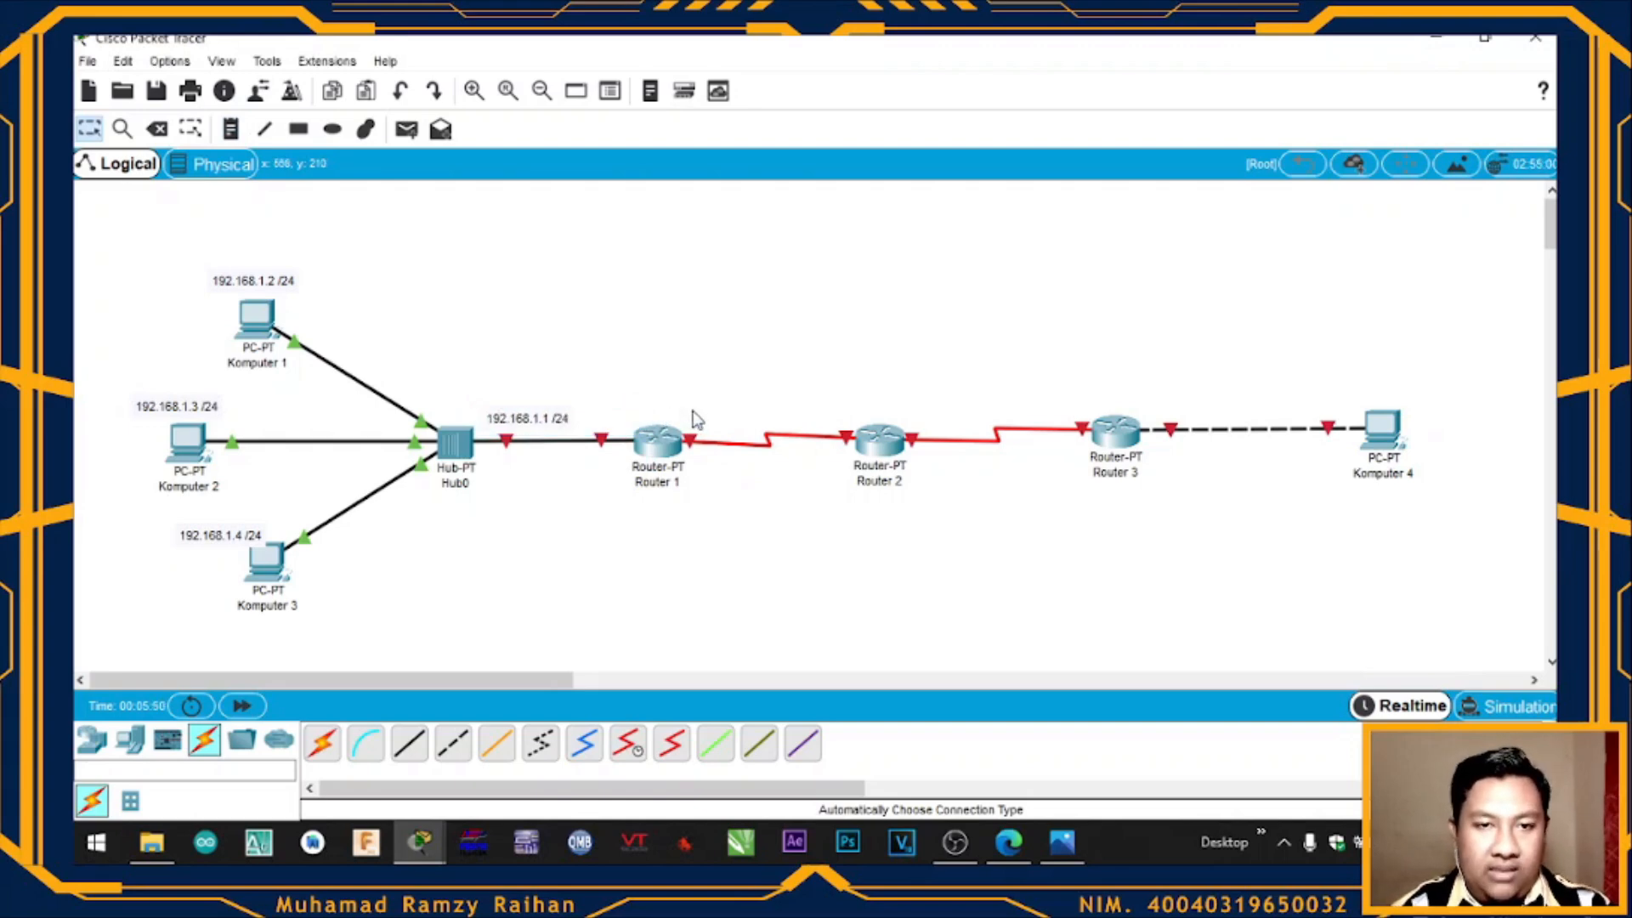
Add the note "100.100.100.1 /24" above the serial link beside Router 1 and the note "100.100.100.2 /24" below Router 2
click(230, 128)
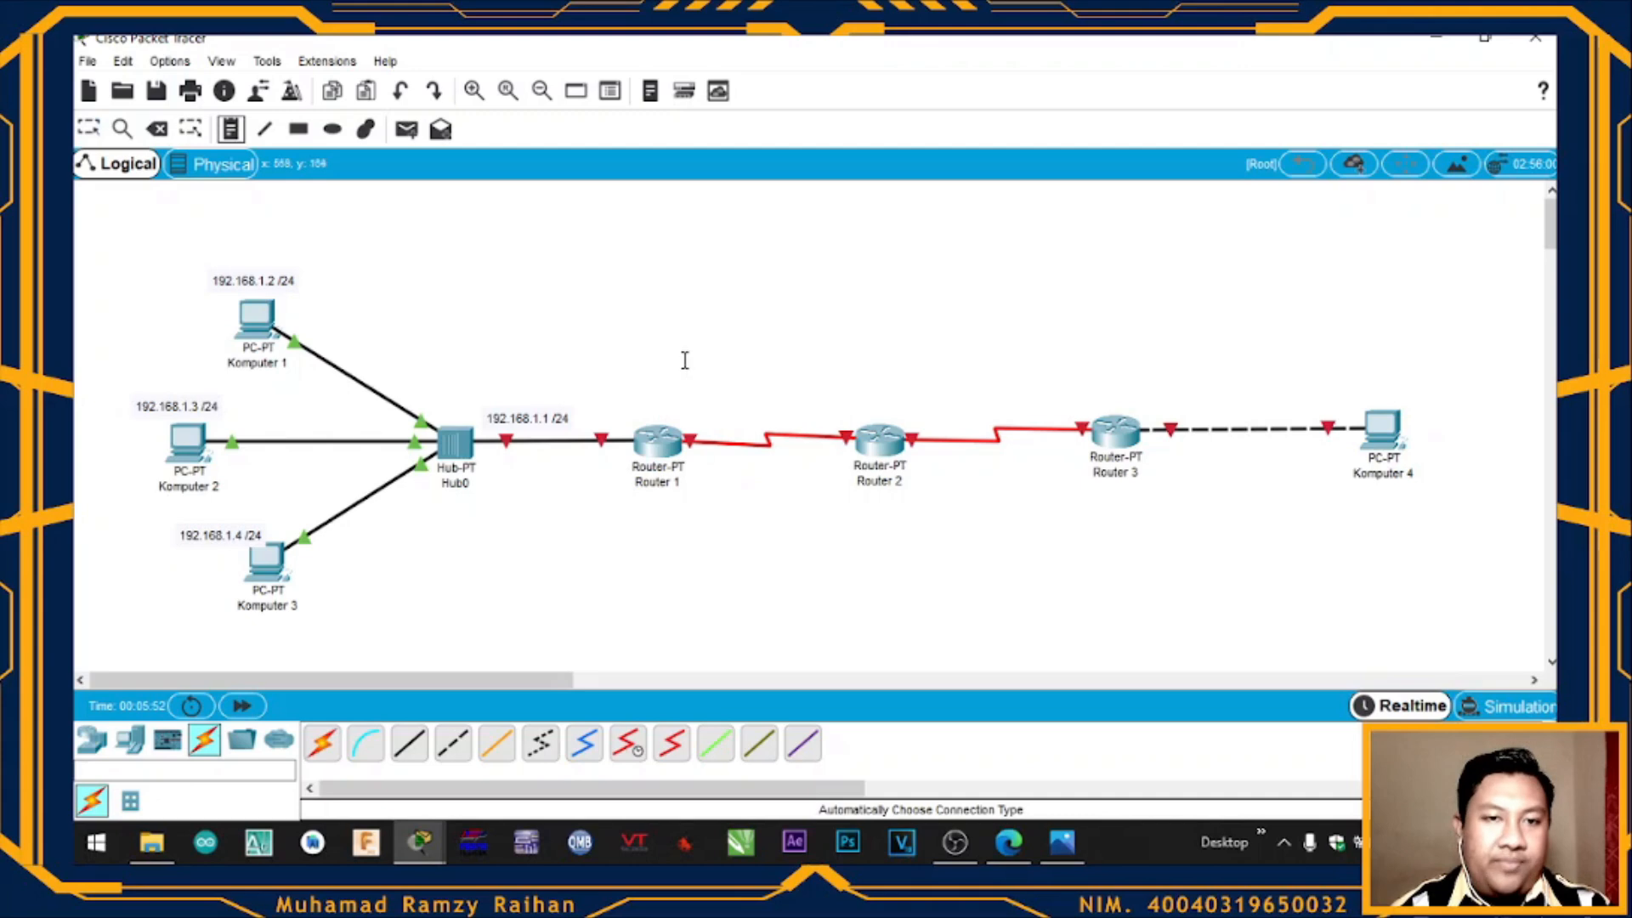
click(678, 409)
text(100.100)
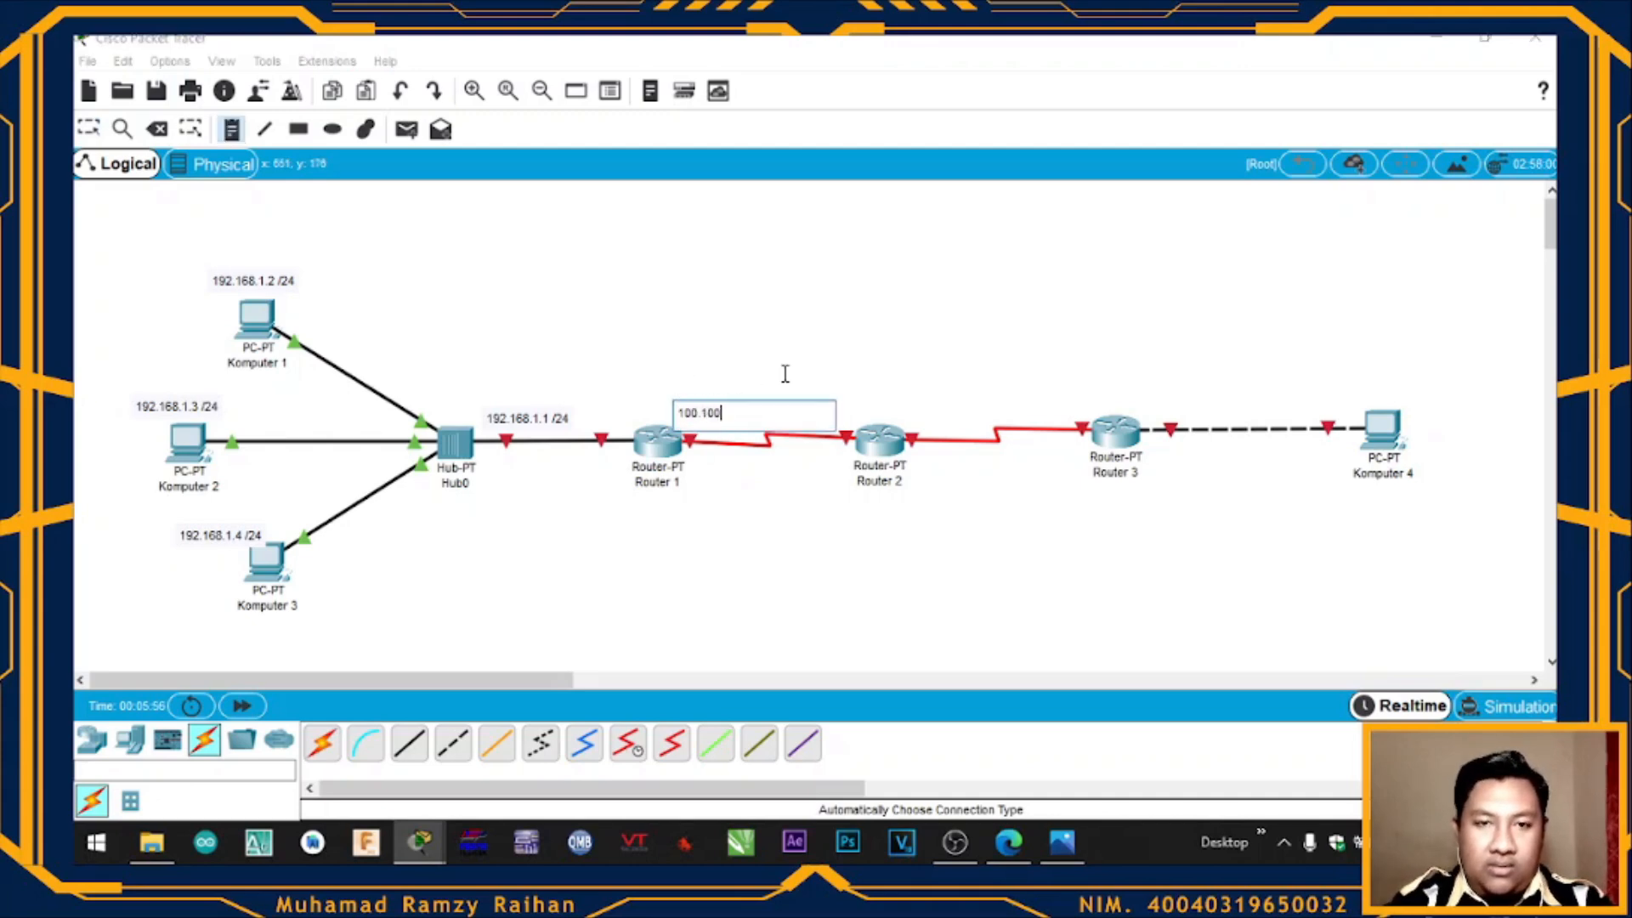
text(.100.1 /24)
click(803, 507)
text(100.100.100.2)
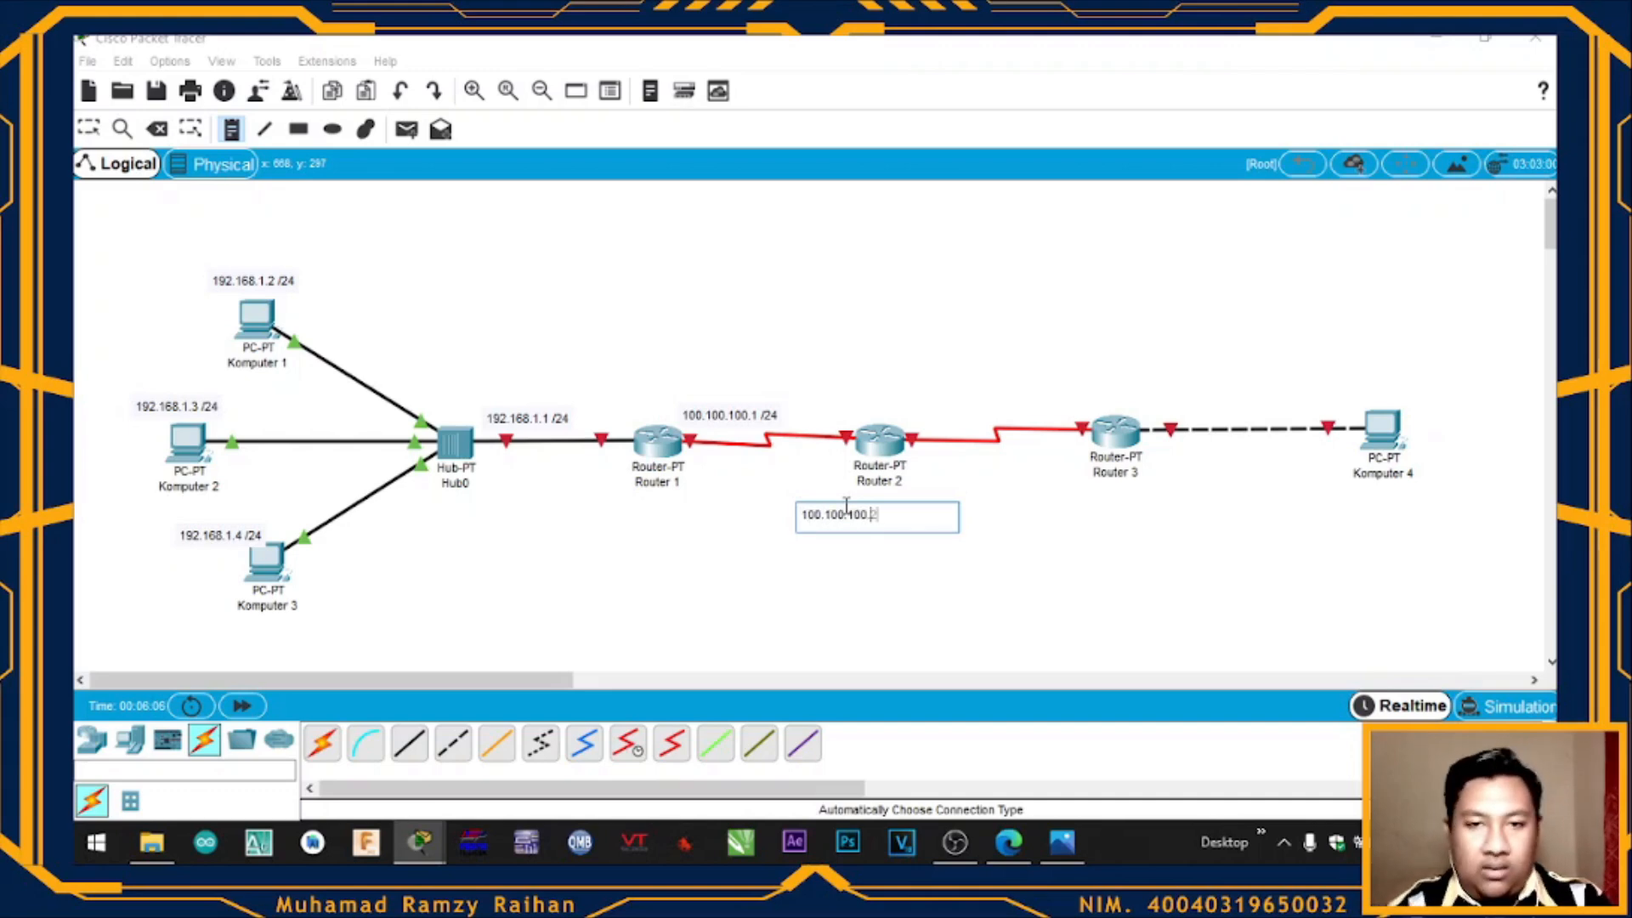
text( /24)
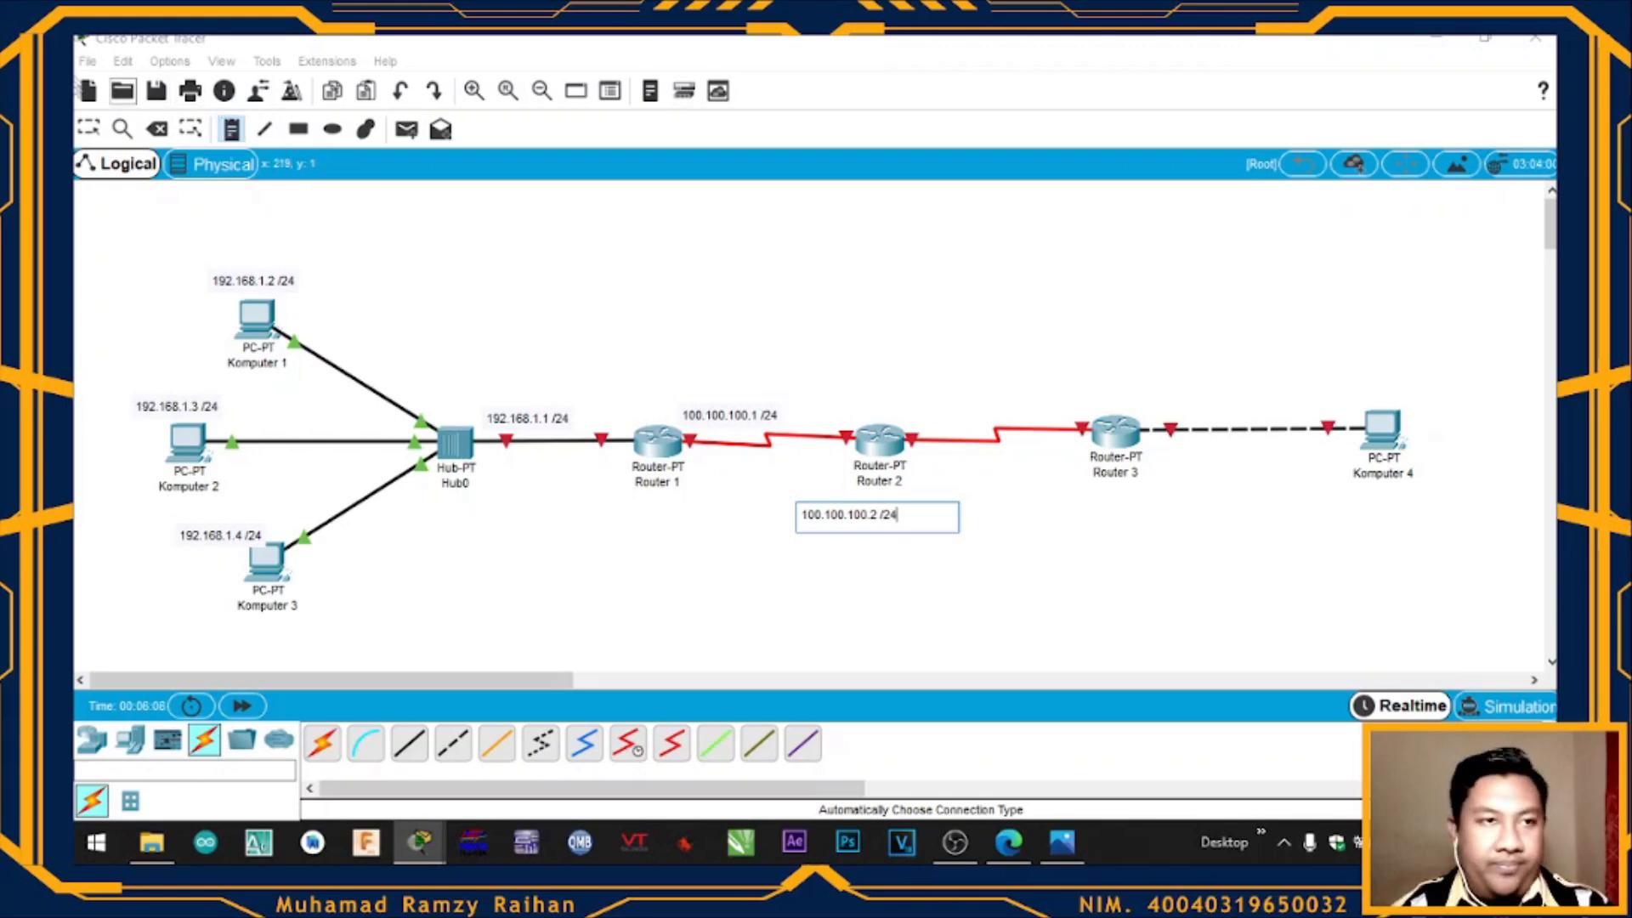
Move the note below Router 2 closer to the router and shift the "100.100.100.1 /24" note slightly left, over Router 1
click(89, 129)
drag(861, 531, 850, 527)
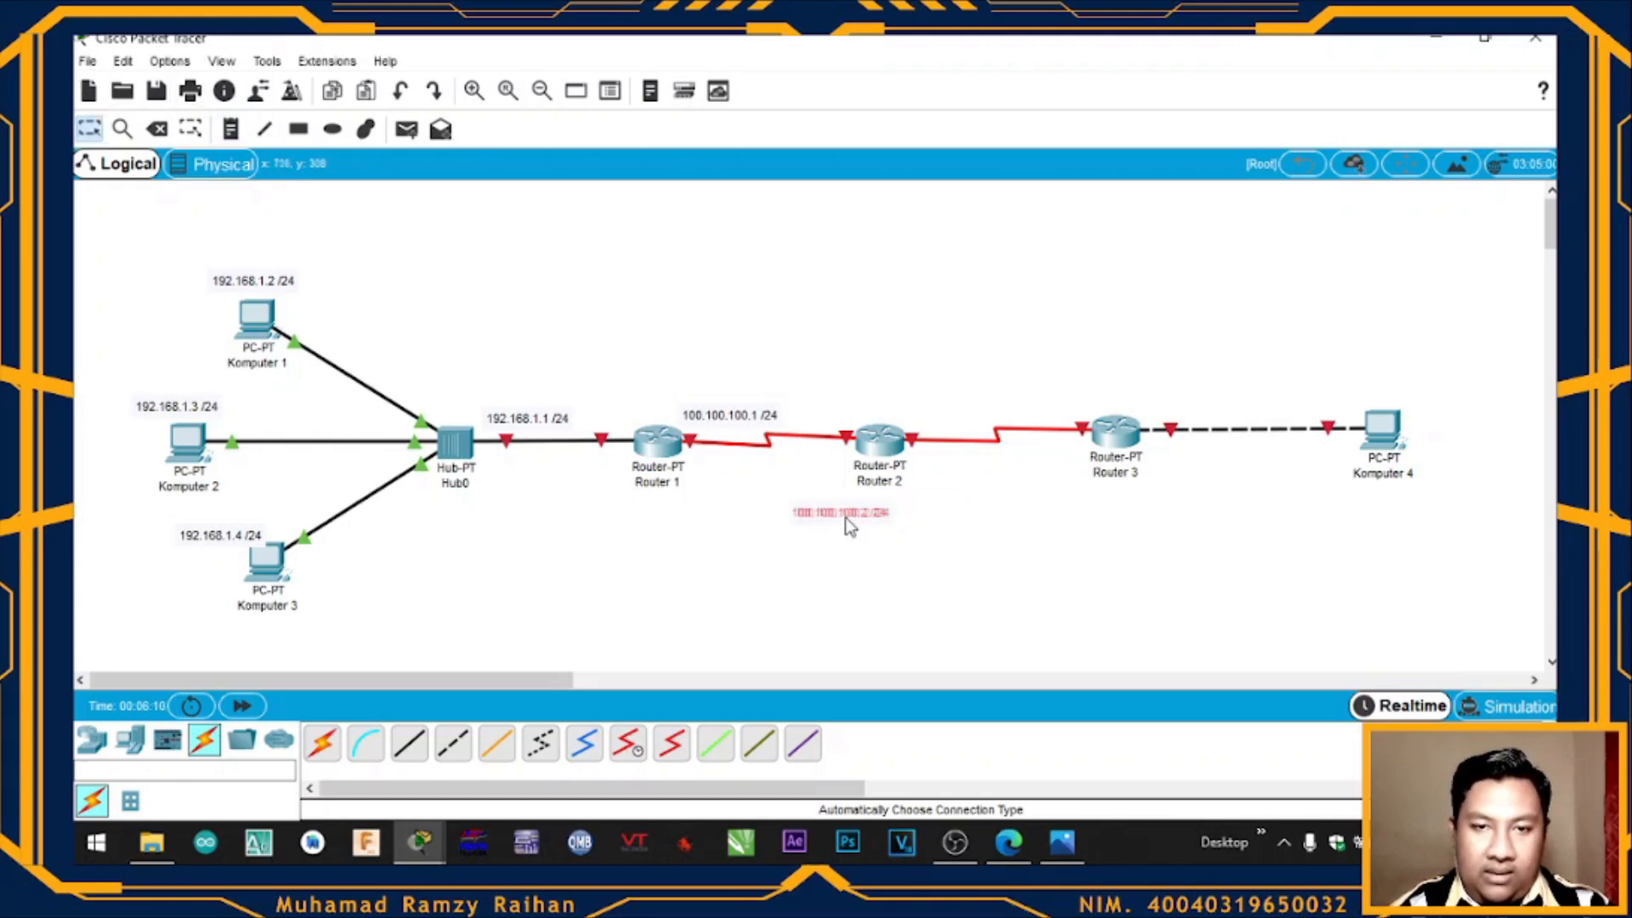
drag(708, 415, 688, 417)
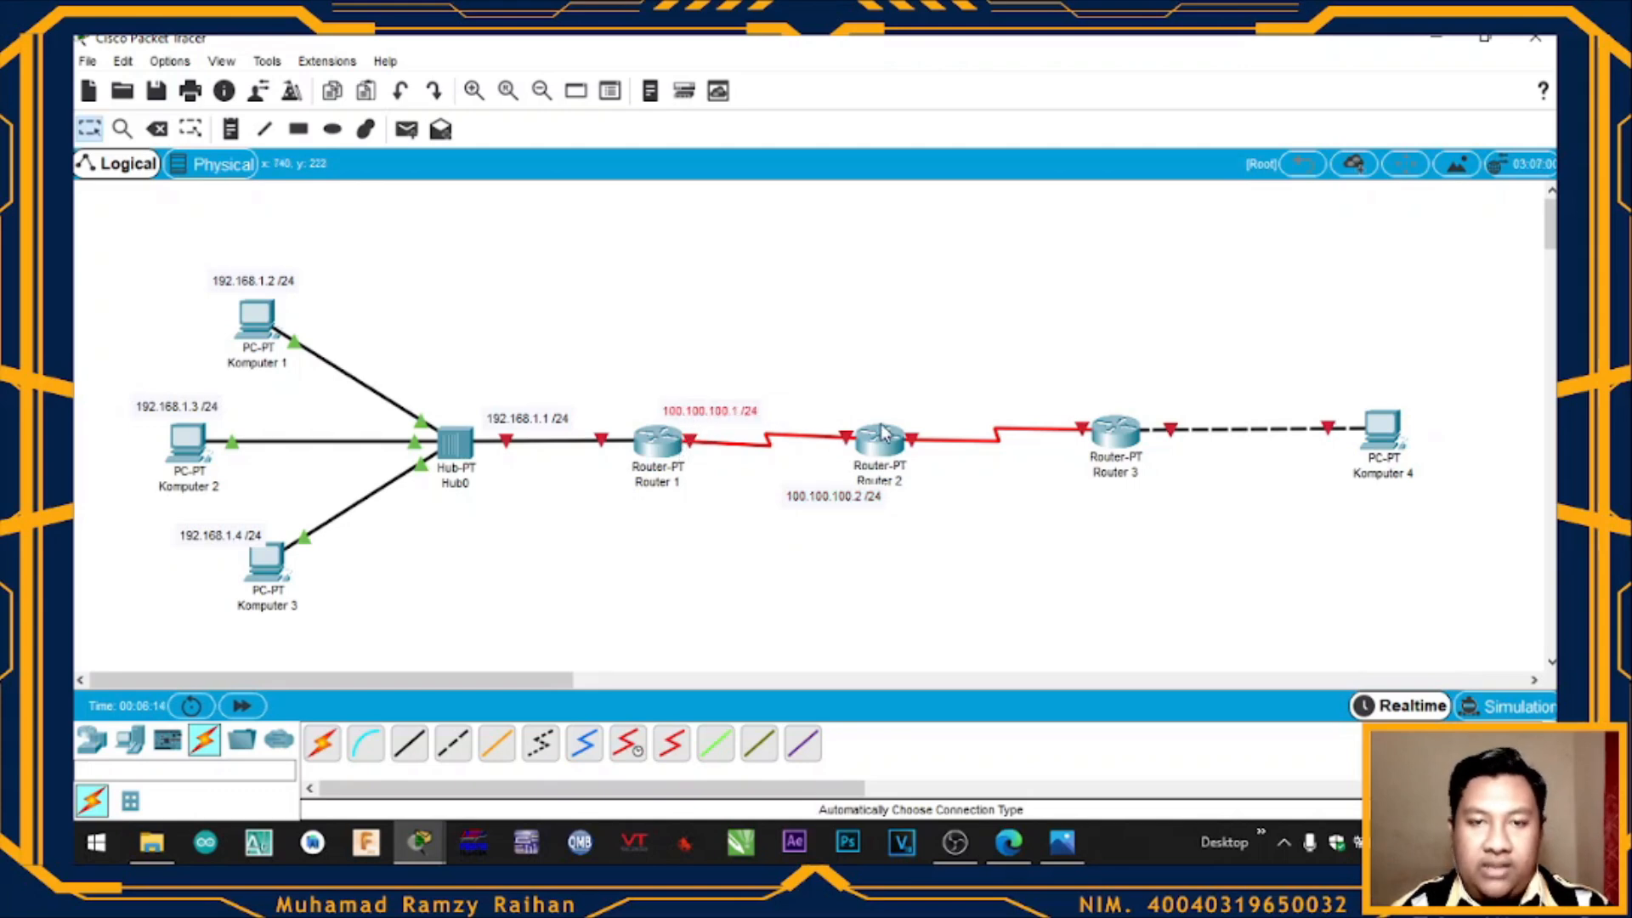
Add a text note reading "100.100.200.1 /24" above Router 2, beside its link to Router 3
click(230, 128)
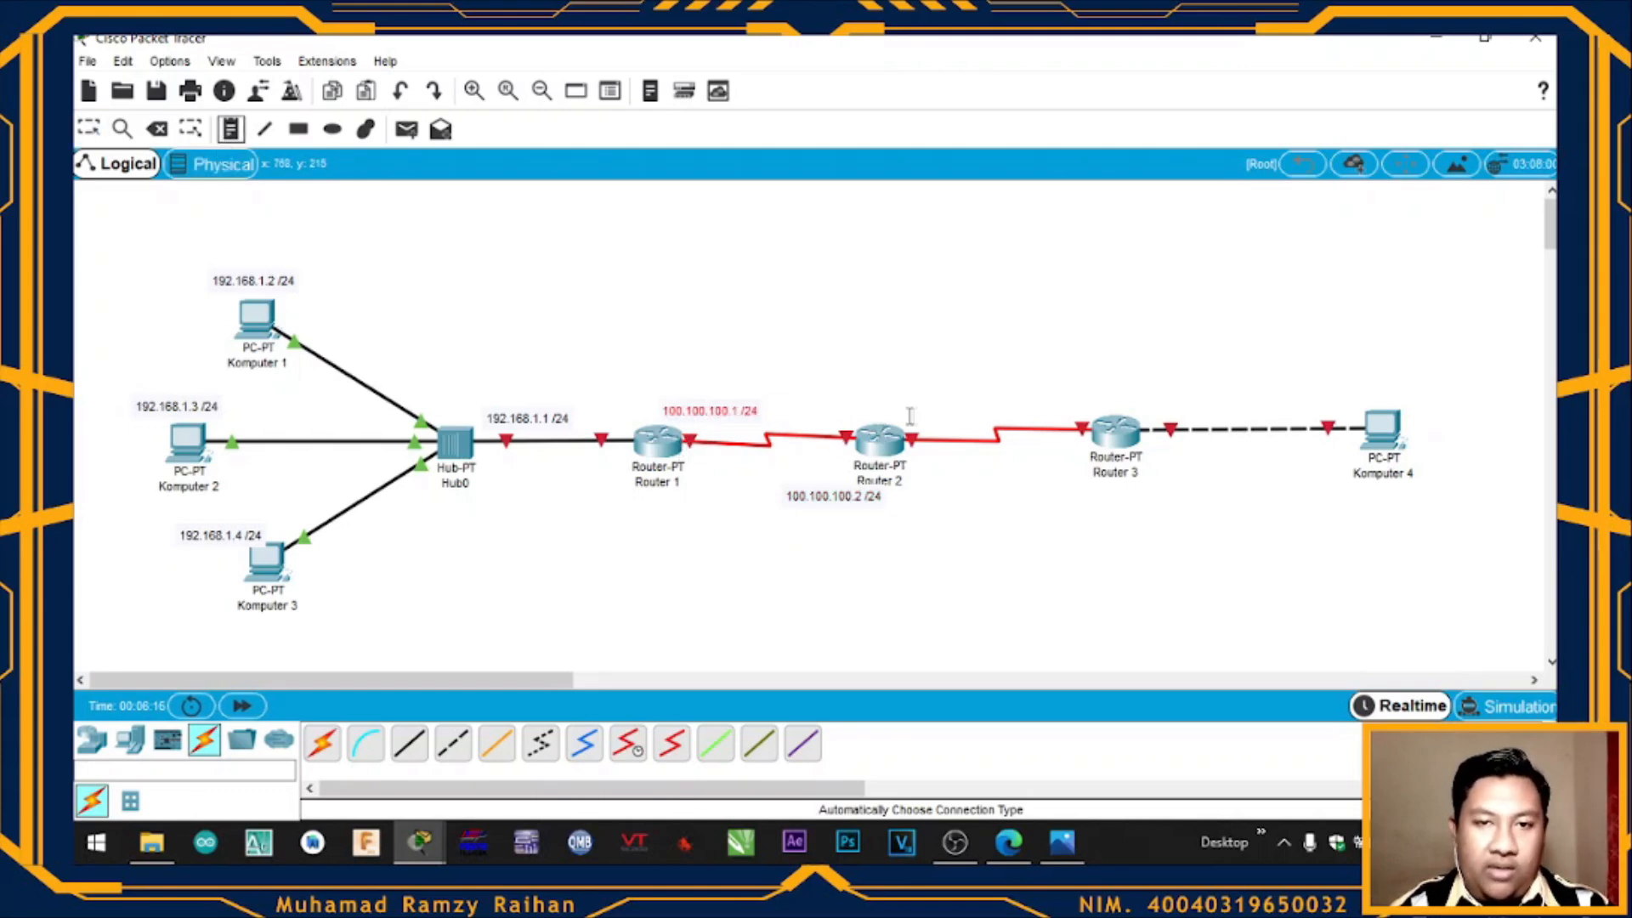
click(865, 399)
text(100.100.)
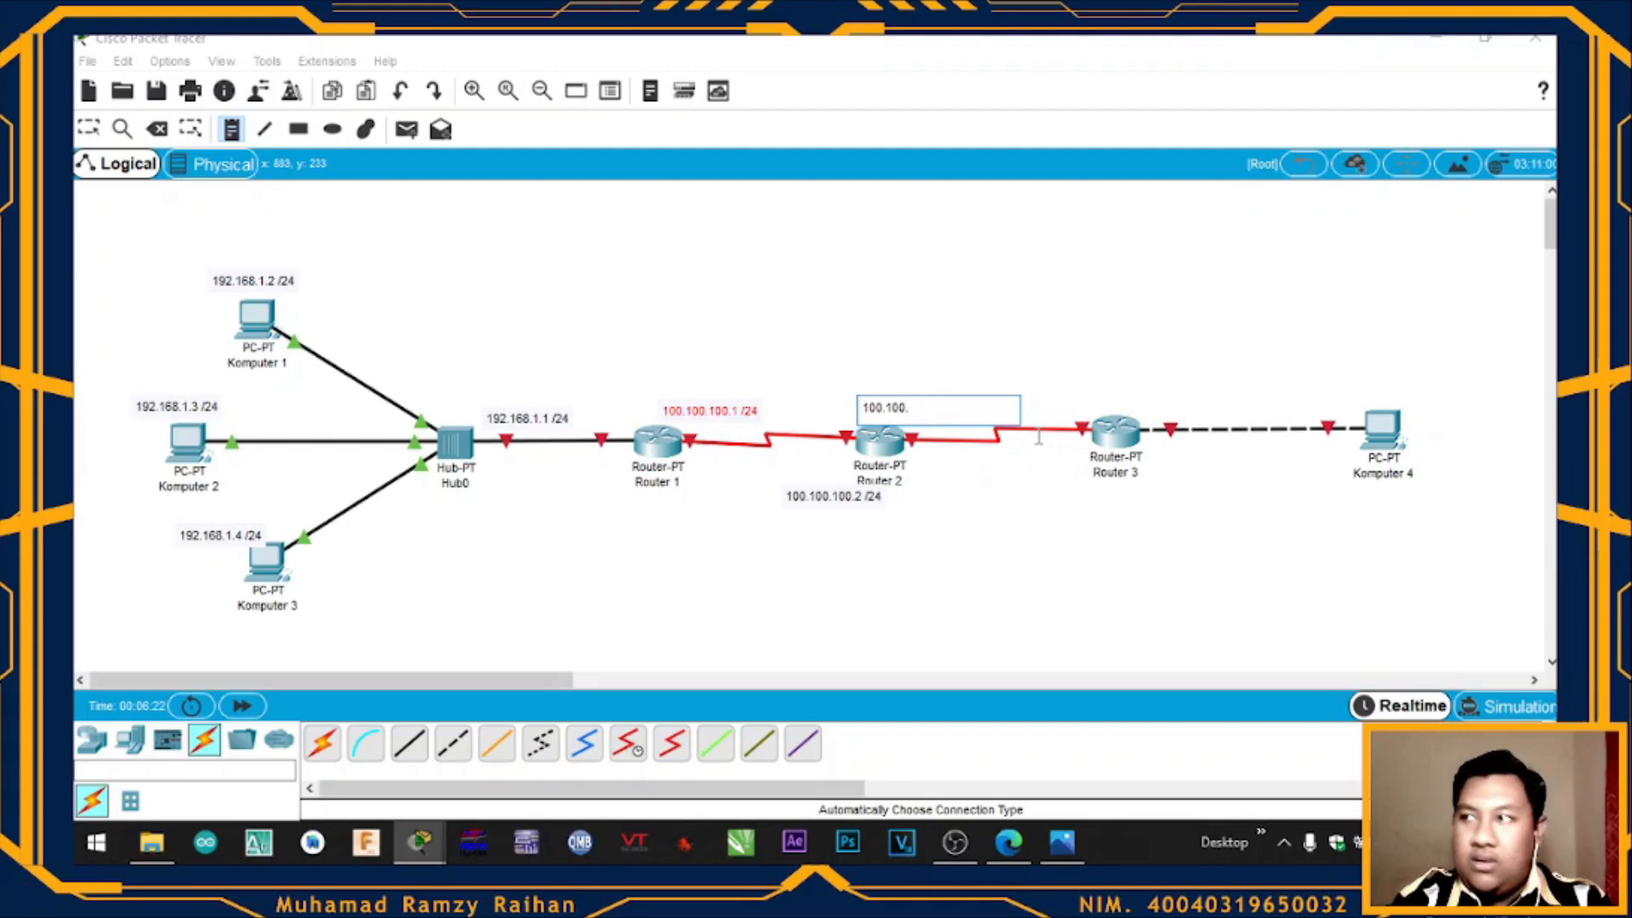
text(2)
text(00)
text(.2)
text( /24)
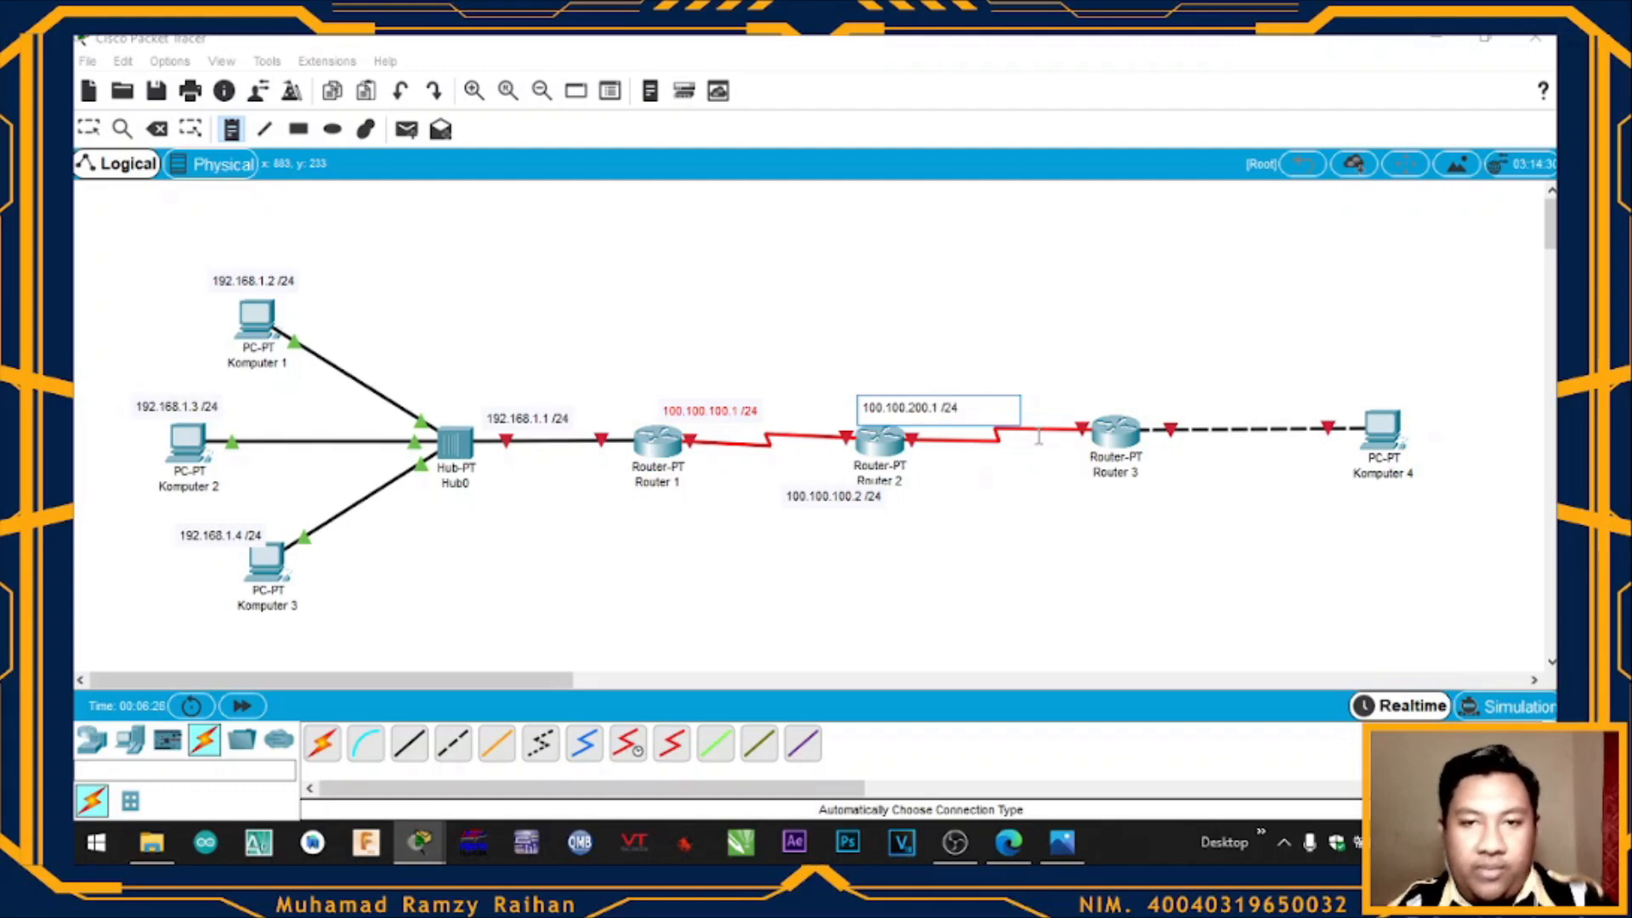
Add a text note reading "100.100.200.2 /24" below Router 3
click(1062, 486)
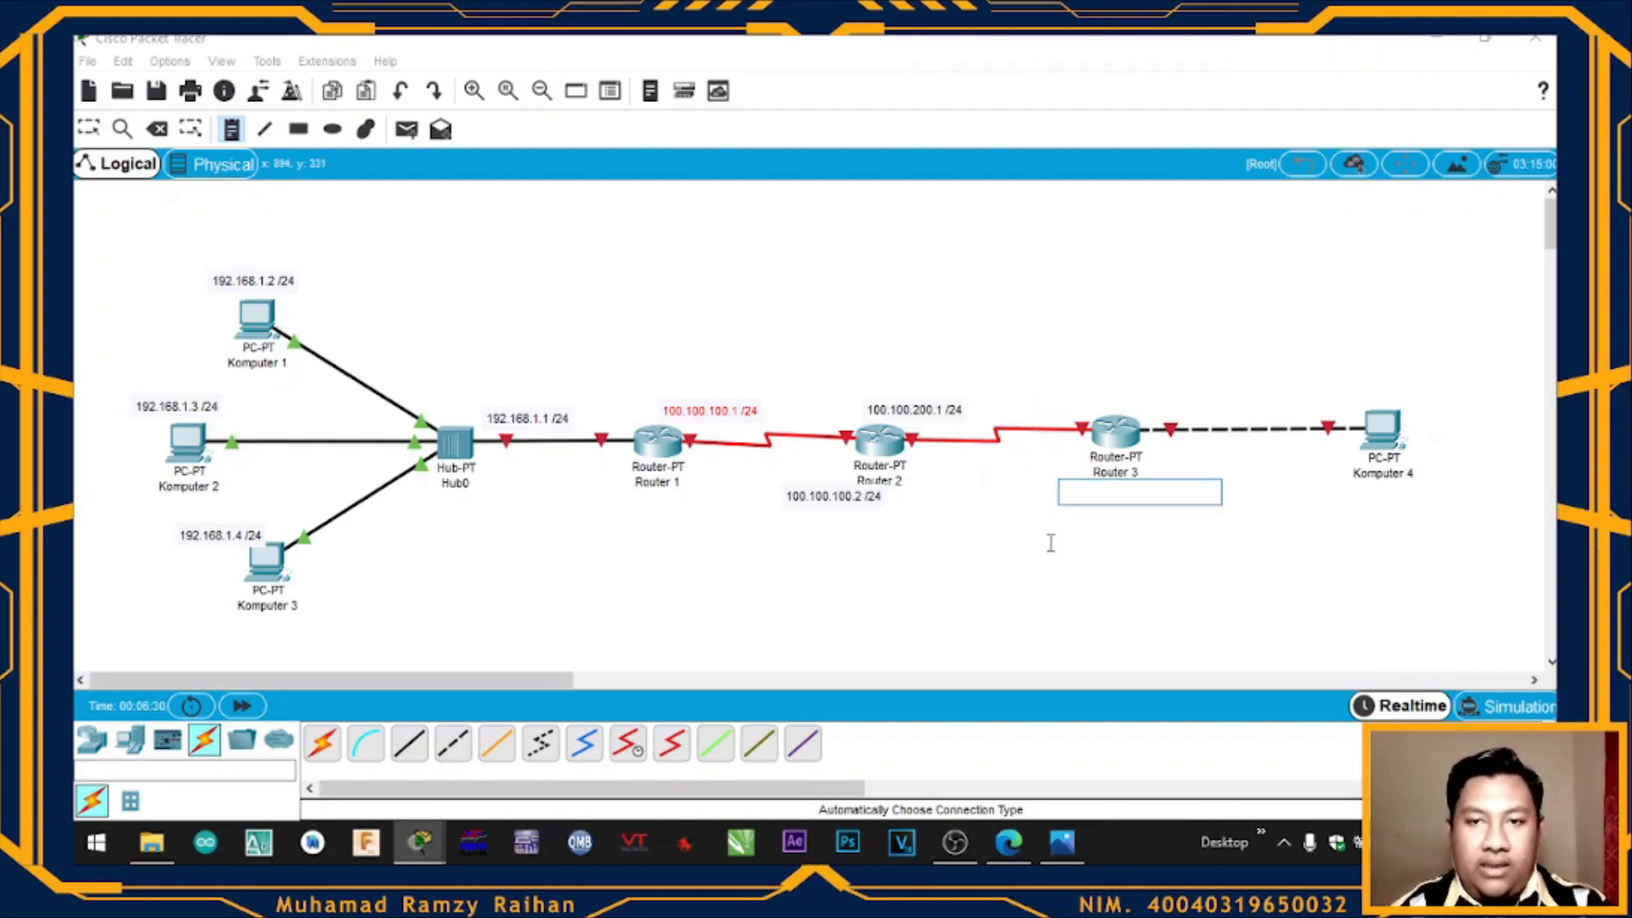
text(1)
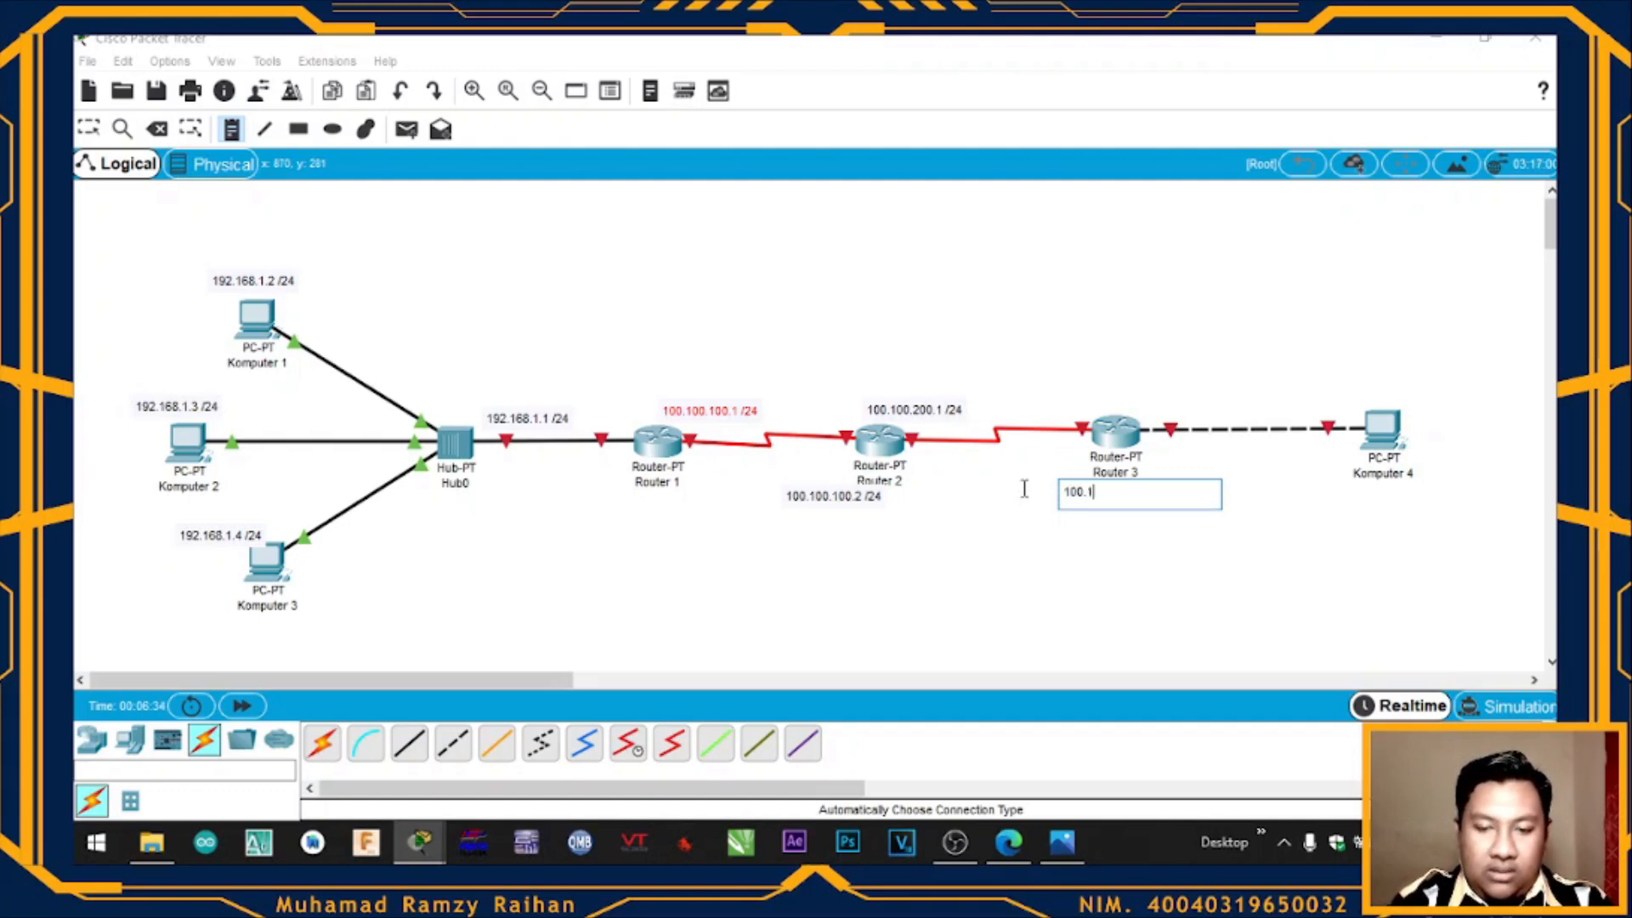
text(90.100.200.)
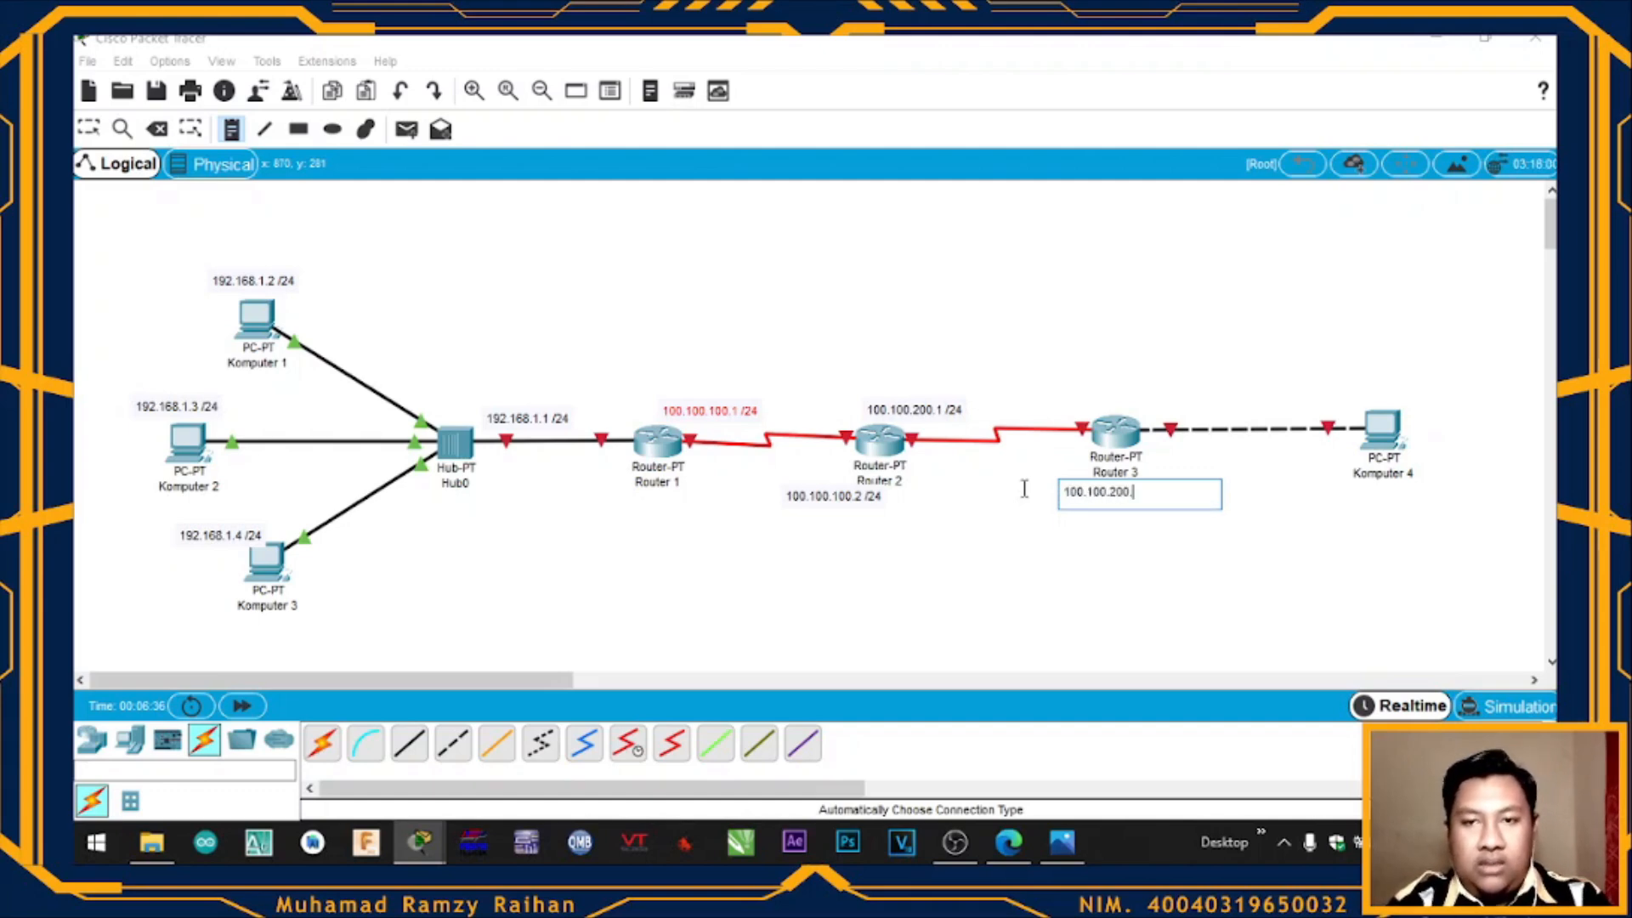
text(2 /24)
click(941, 491)
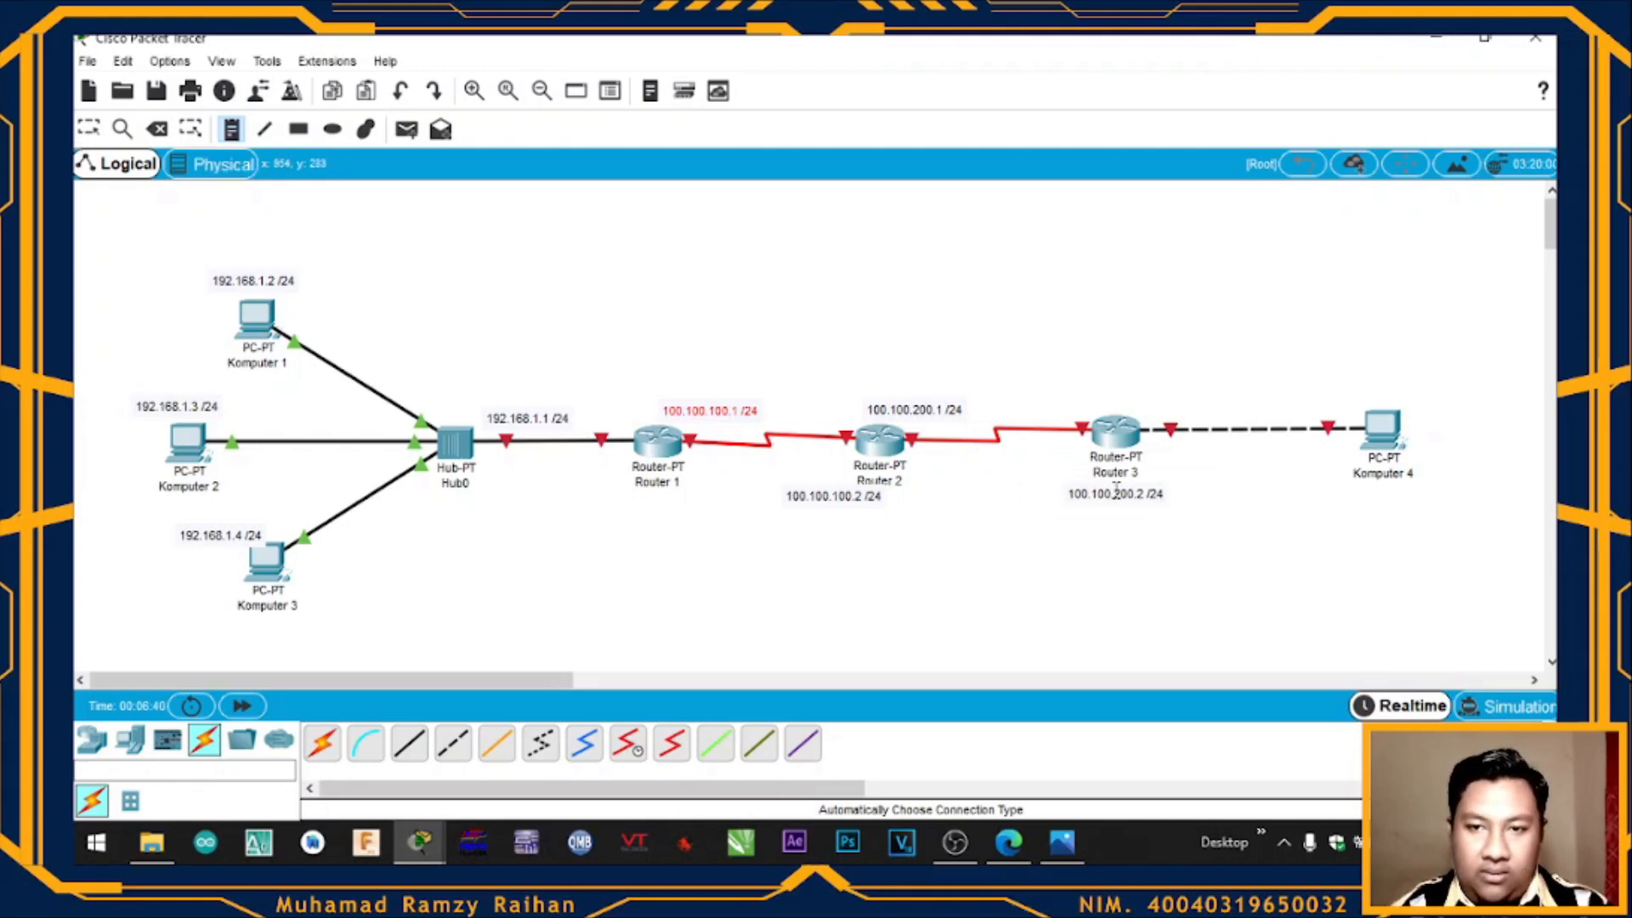
Shift the note below Router 3 left toward the serial link and lower the "100.100.100.2 /24" note slightly beneath Router 2
click(89, 129)
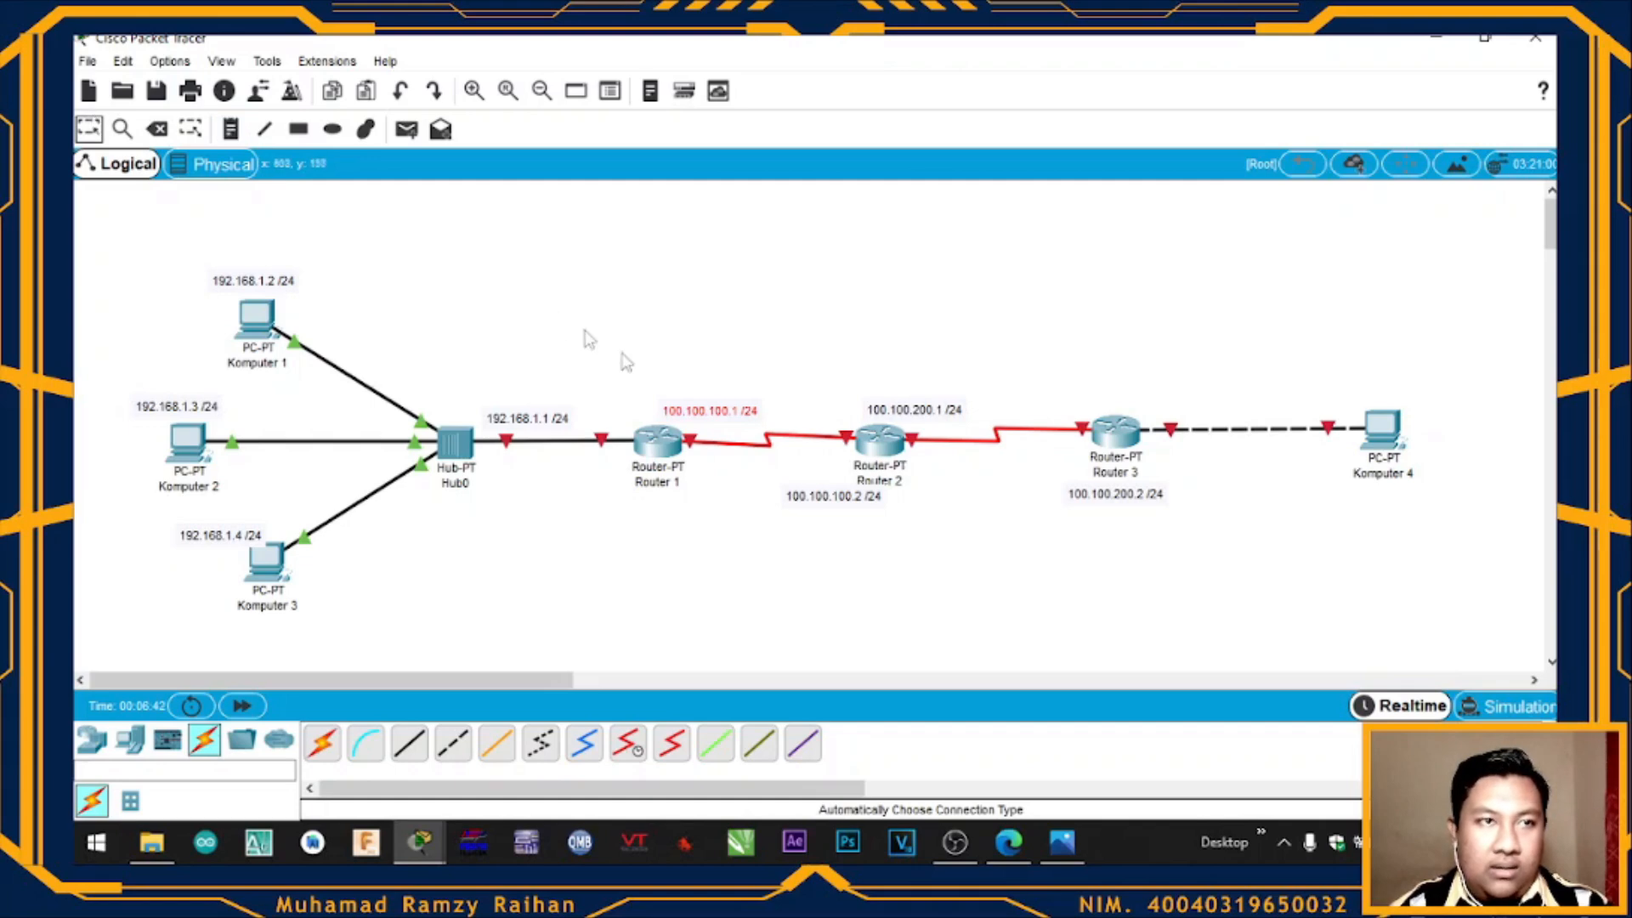
drag(1145, 507, 1084, 504)
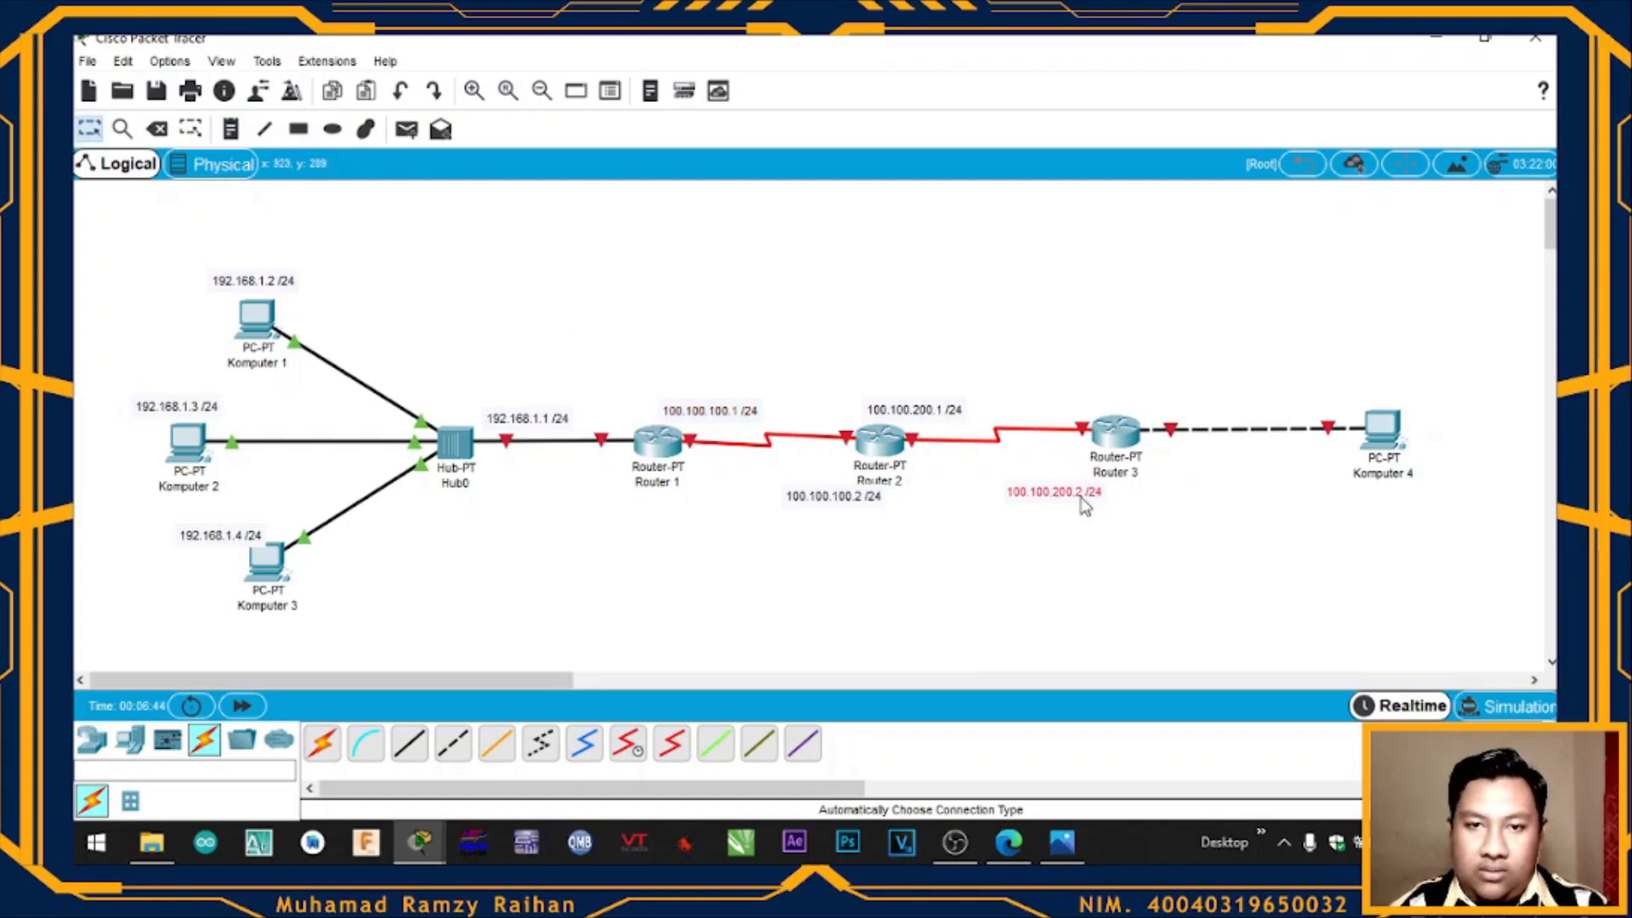
click(835, 500)
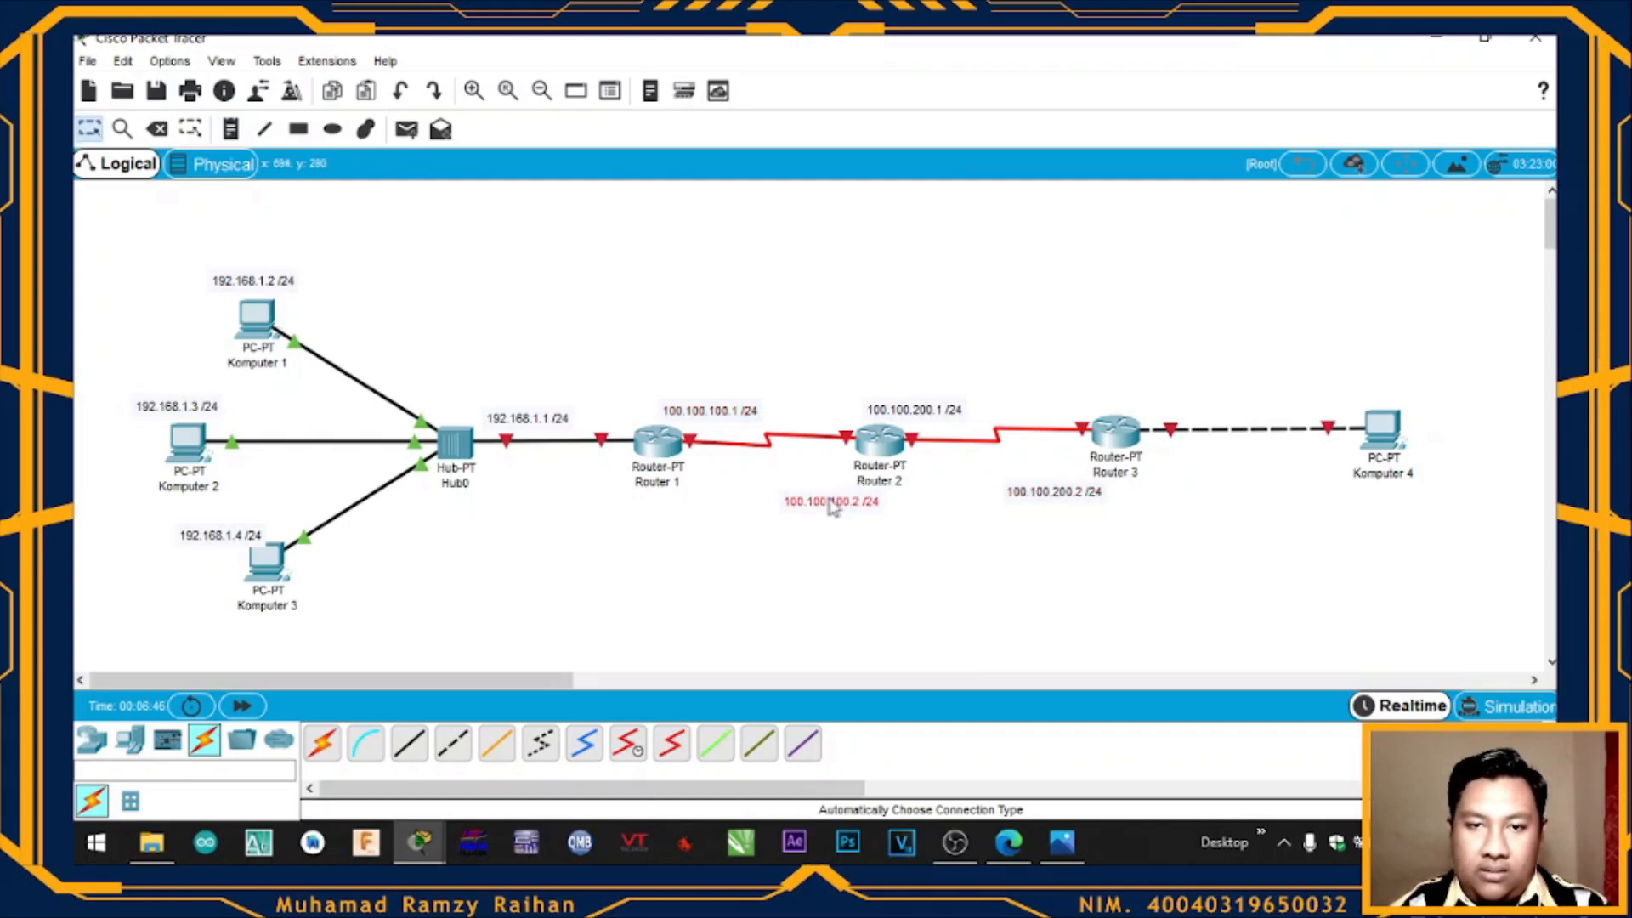
Add a text note reading "192.168.2.1" above the link between Router 3 and Komputer 4
click(231, 129)
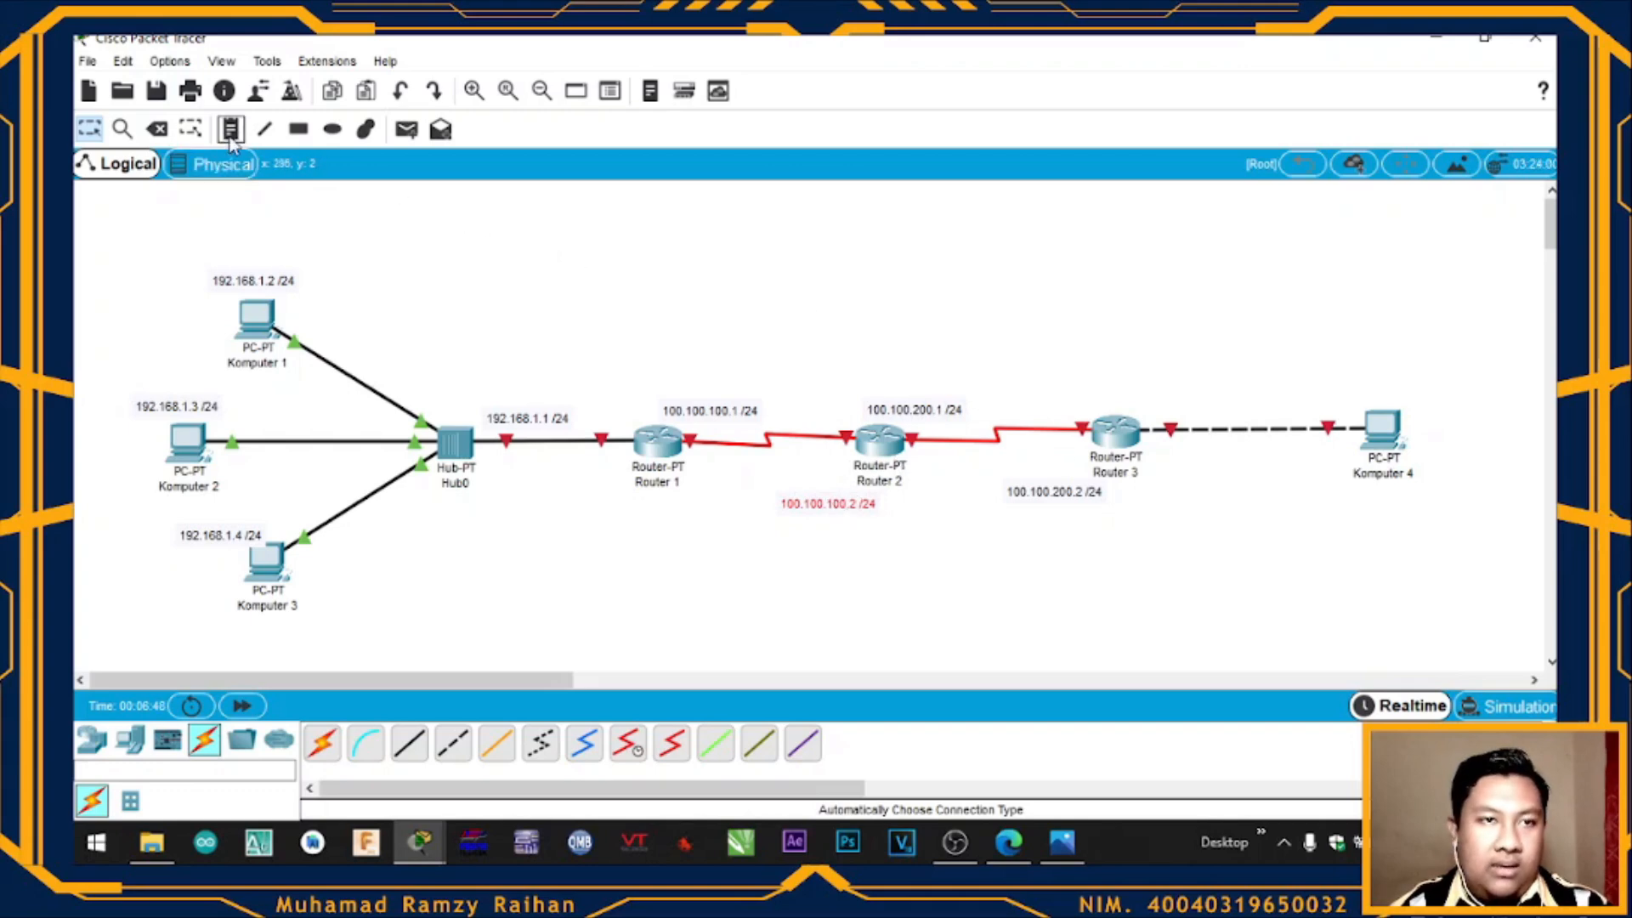
click(1183, 406)
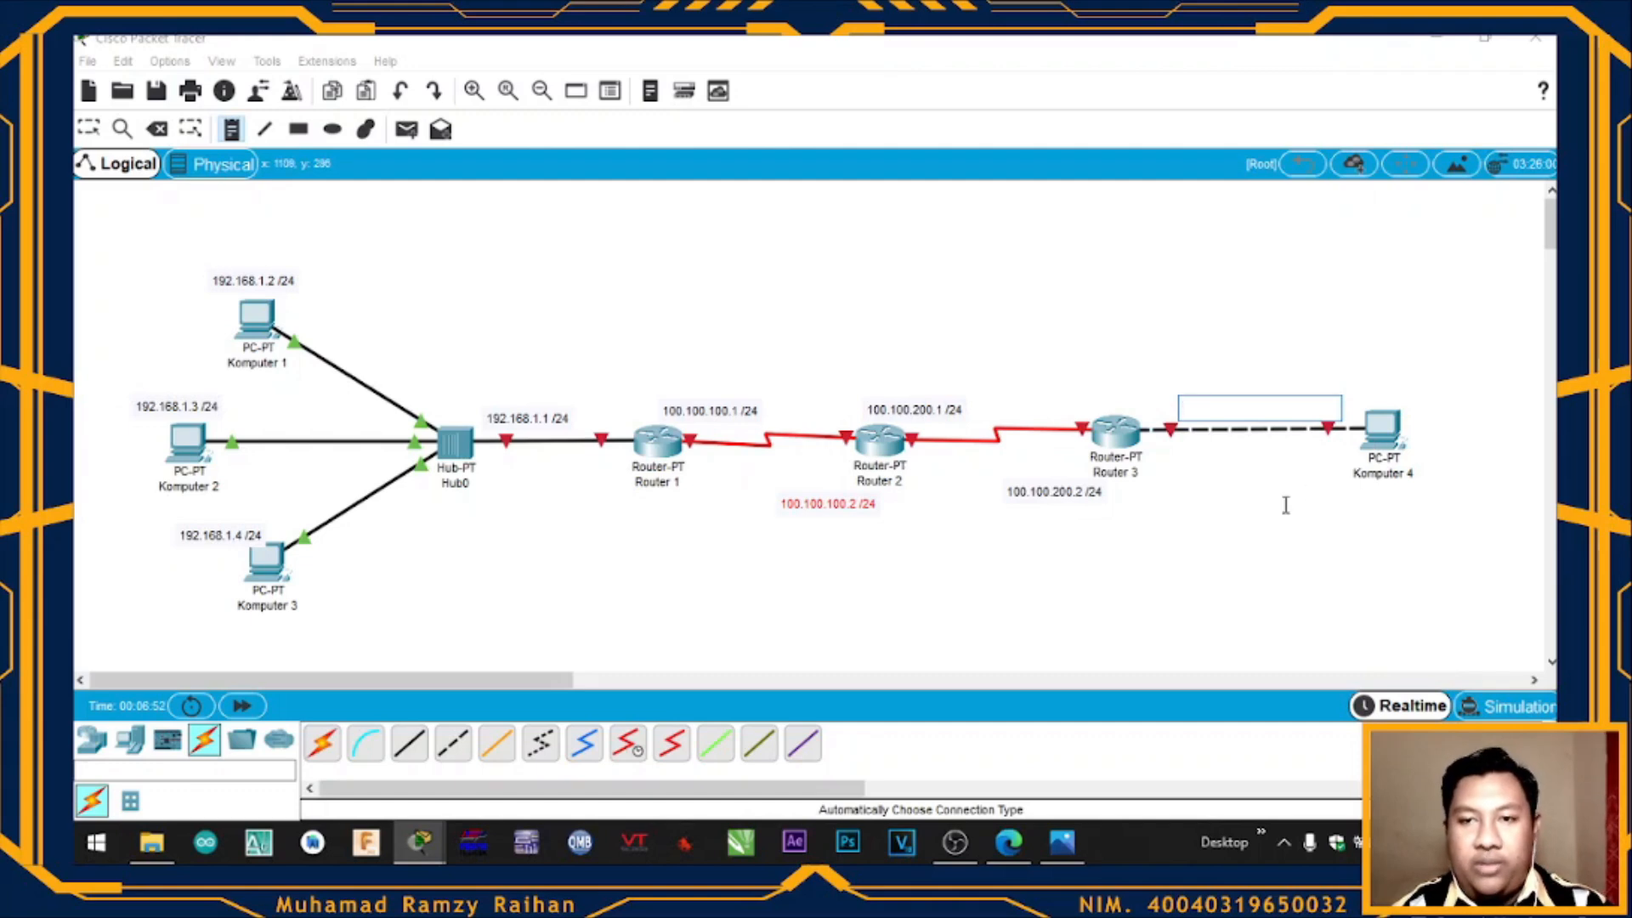
text(192.168.)
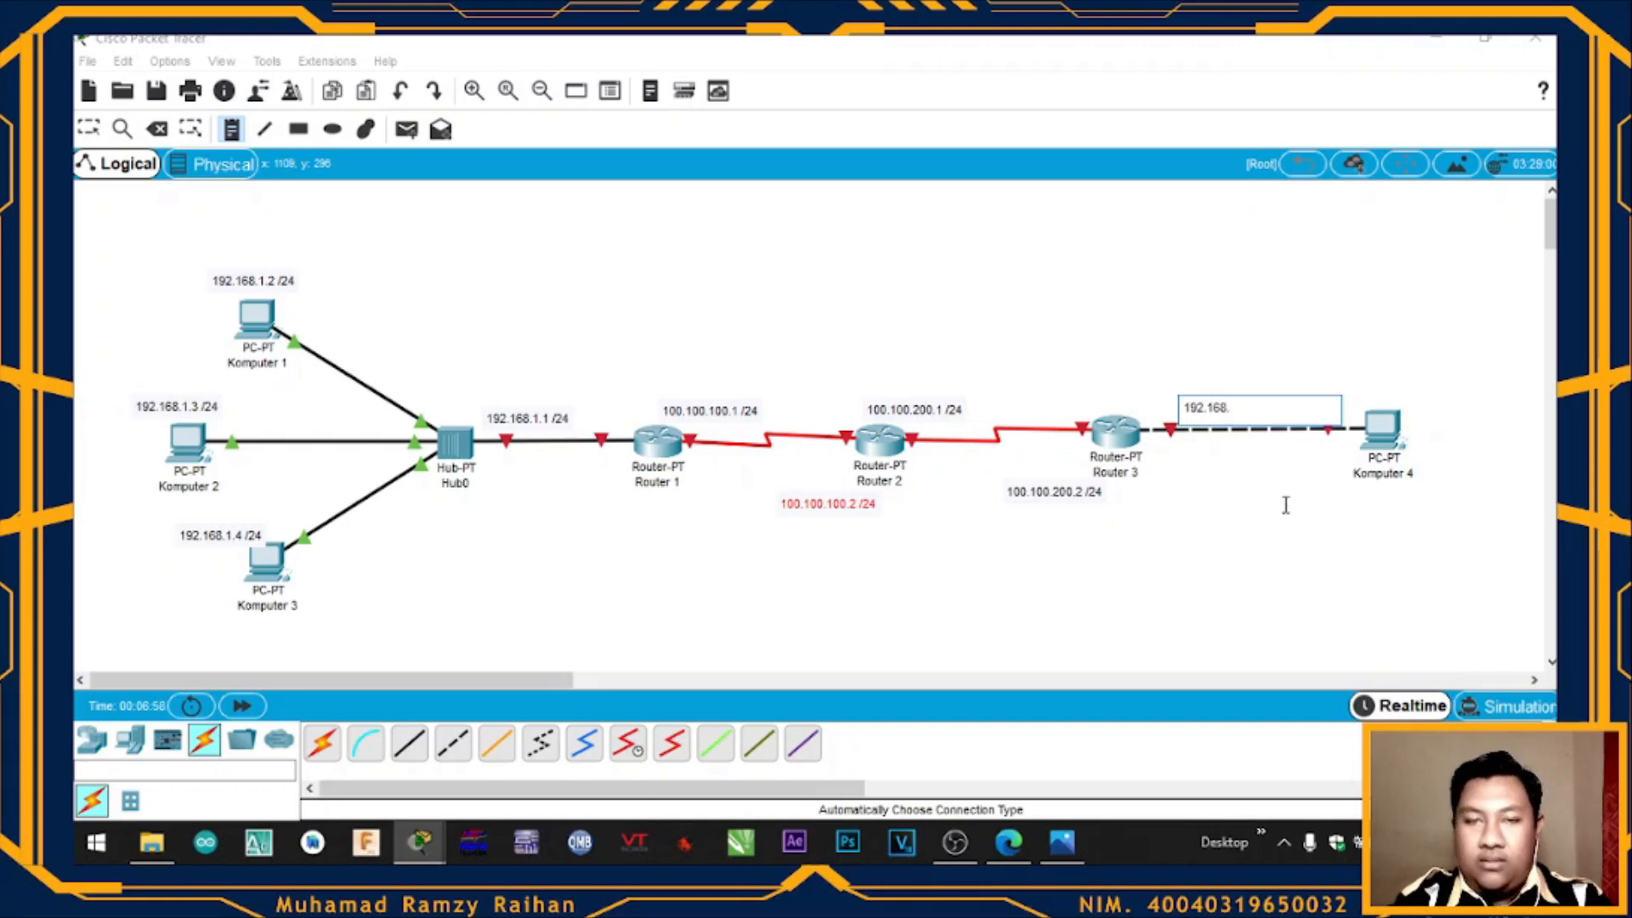
text(2.1)
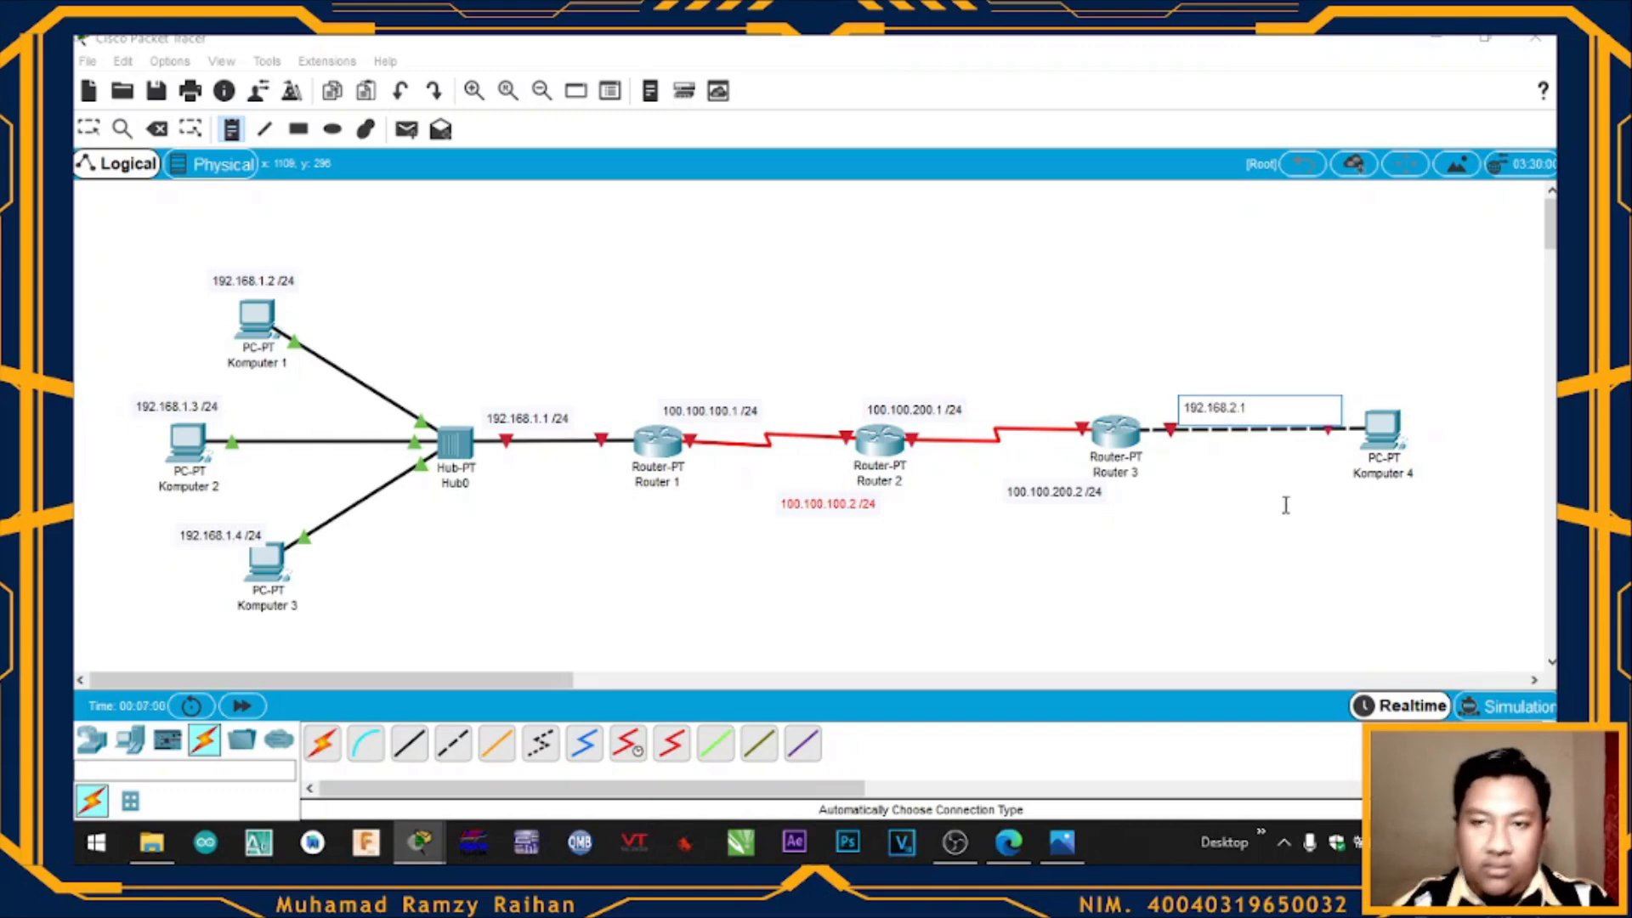
Add a text note reading "192.168.2.2 /24" below Komputer 4
click(1381, 508)
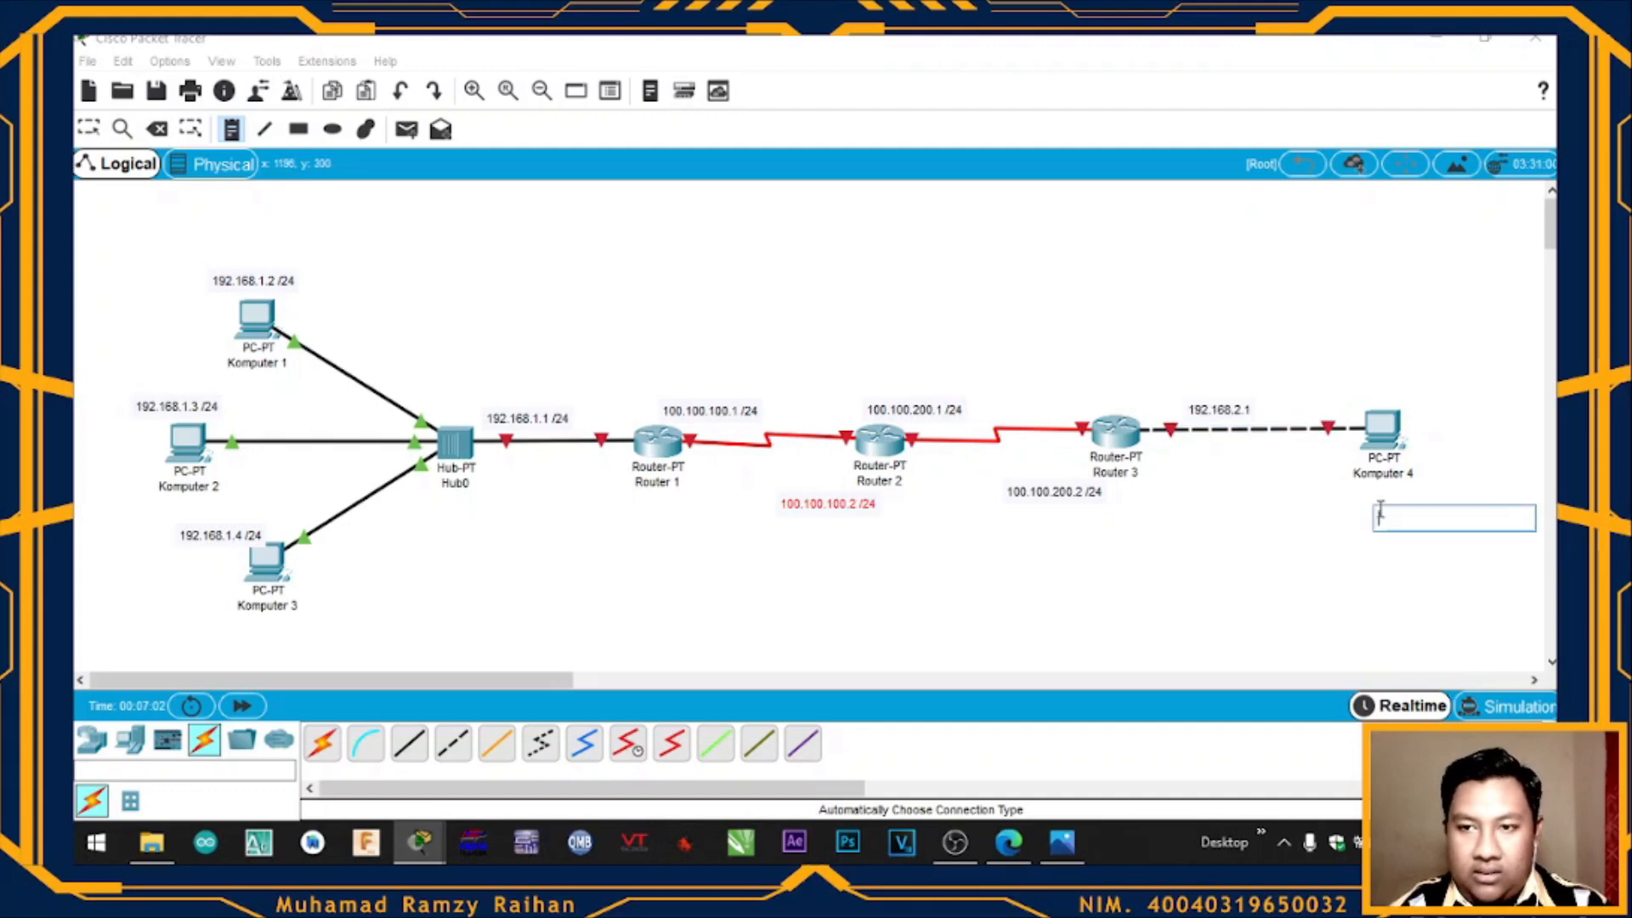
text(1)
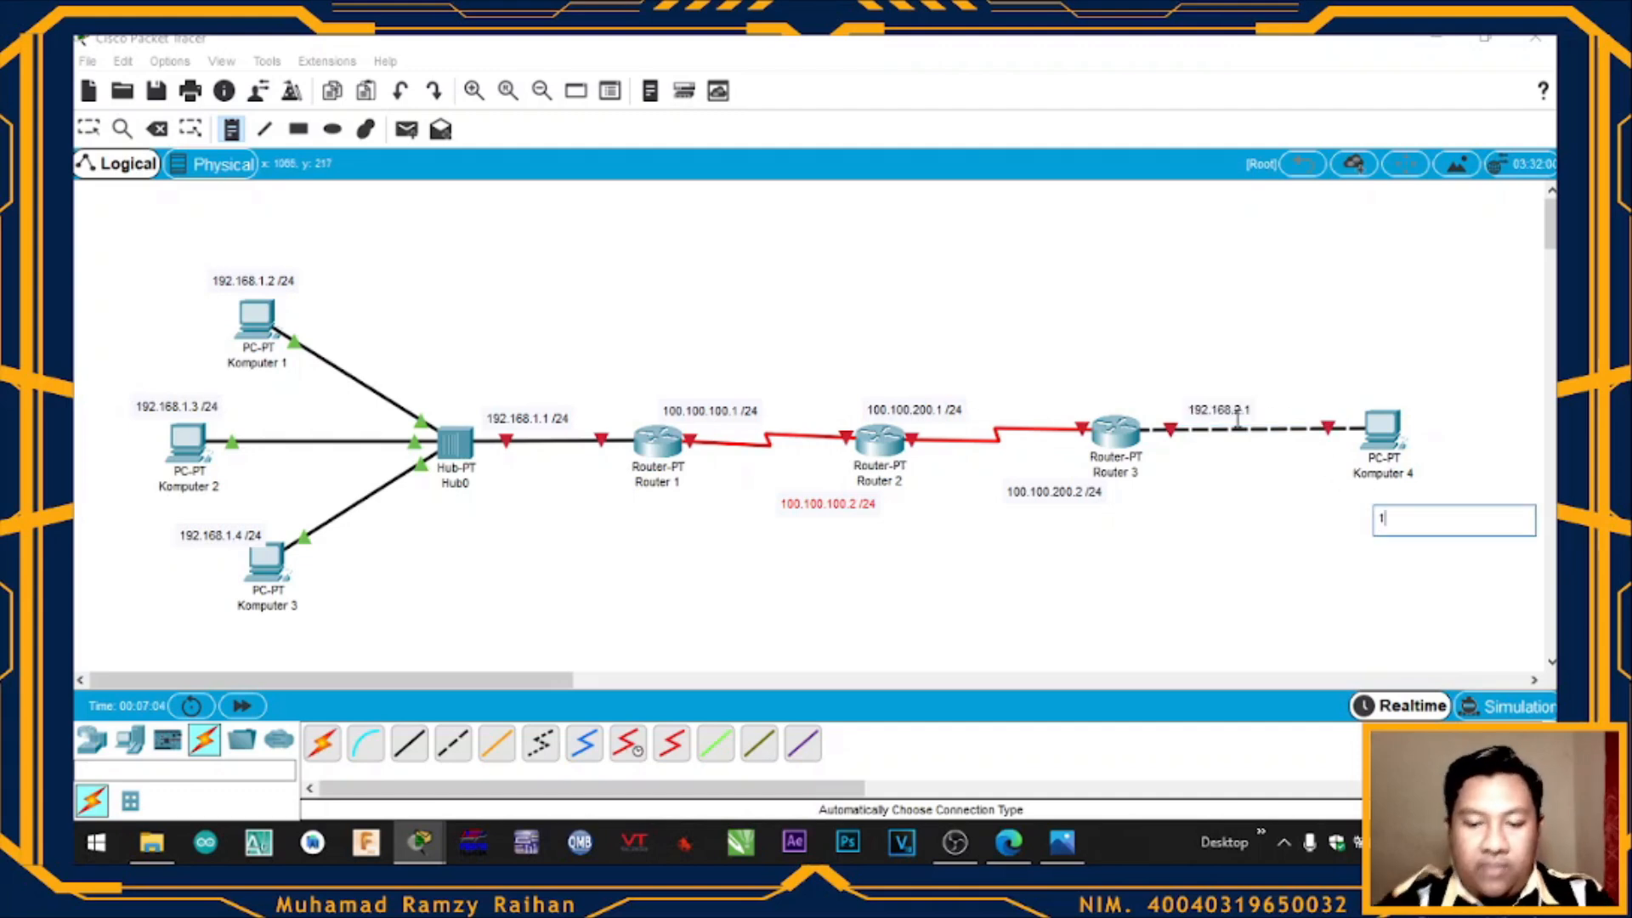
text(92.168)
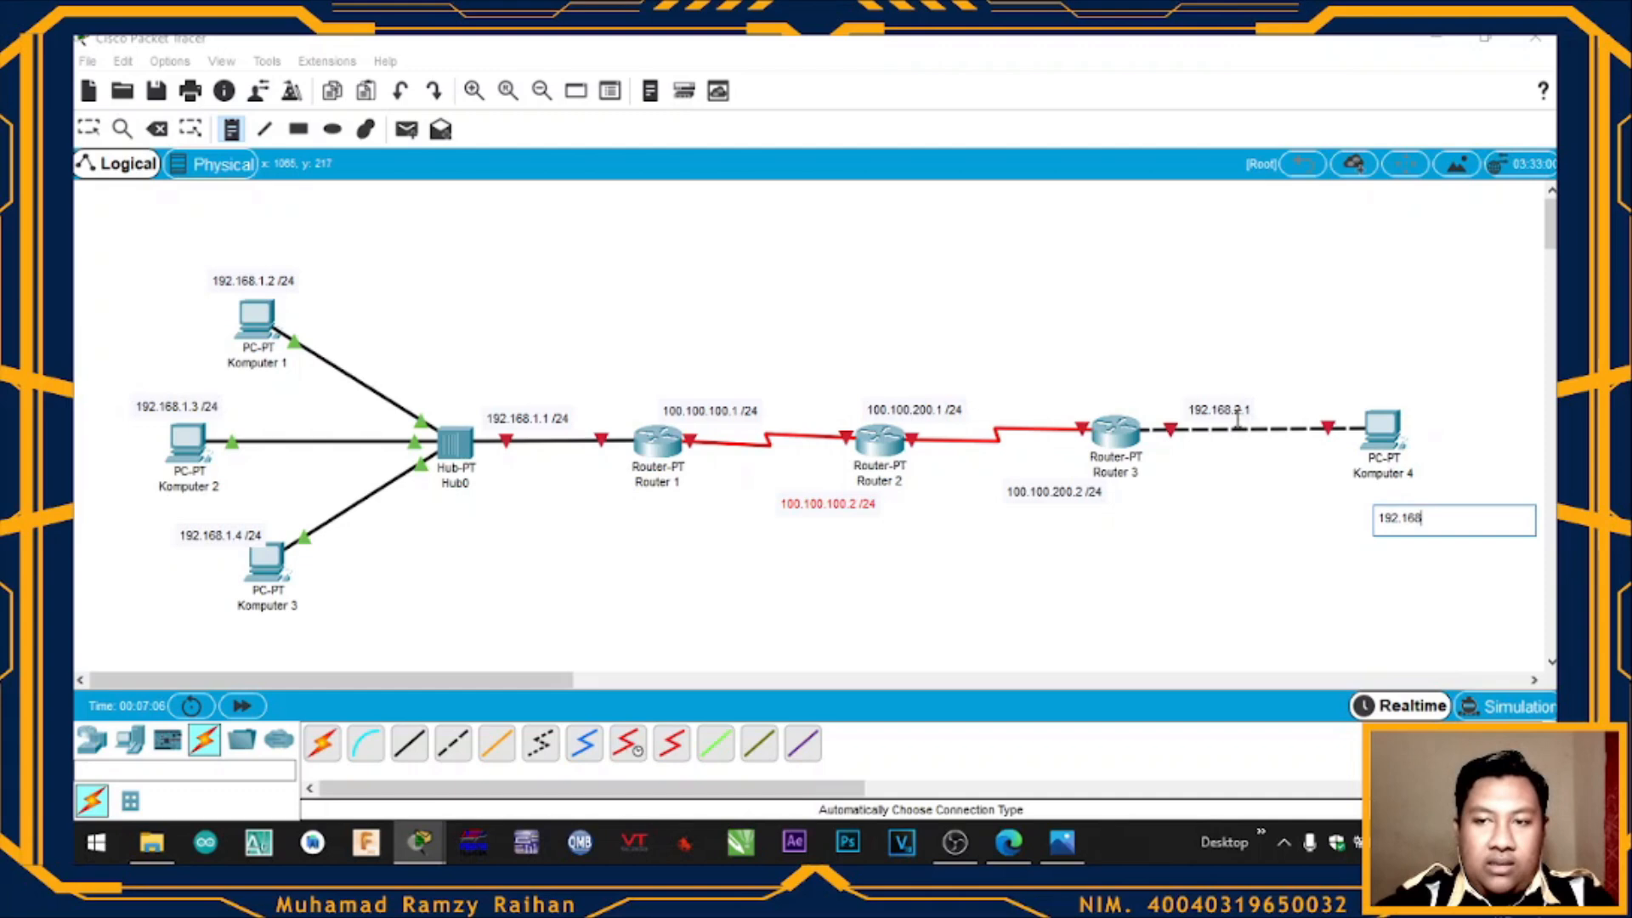
text(.2.2 /24)
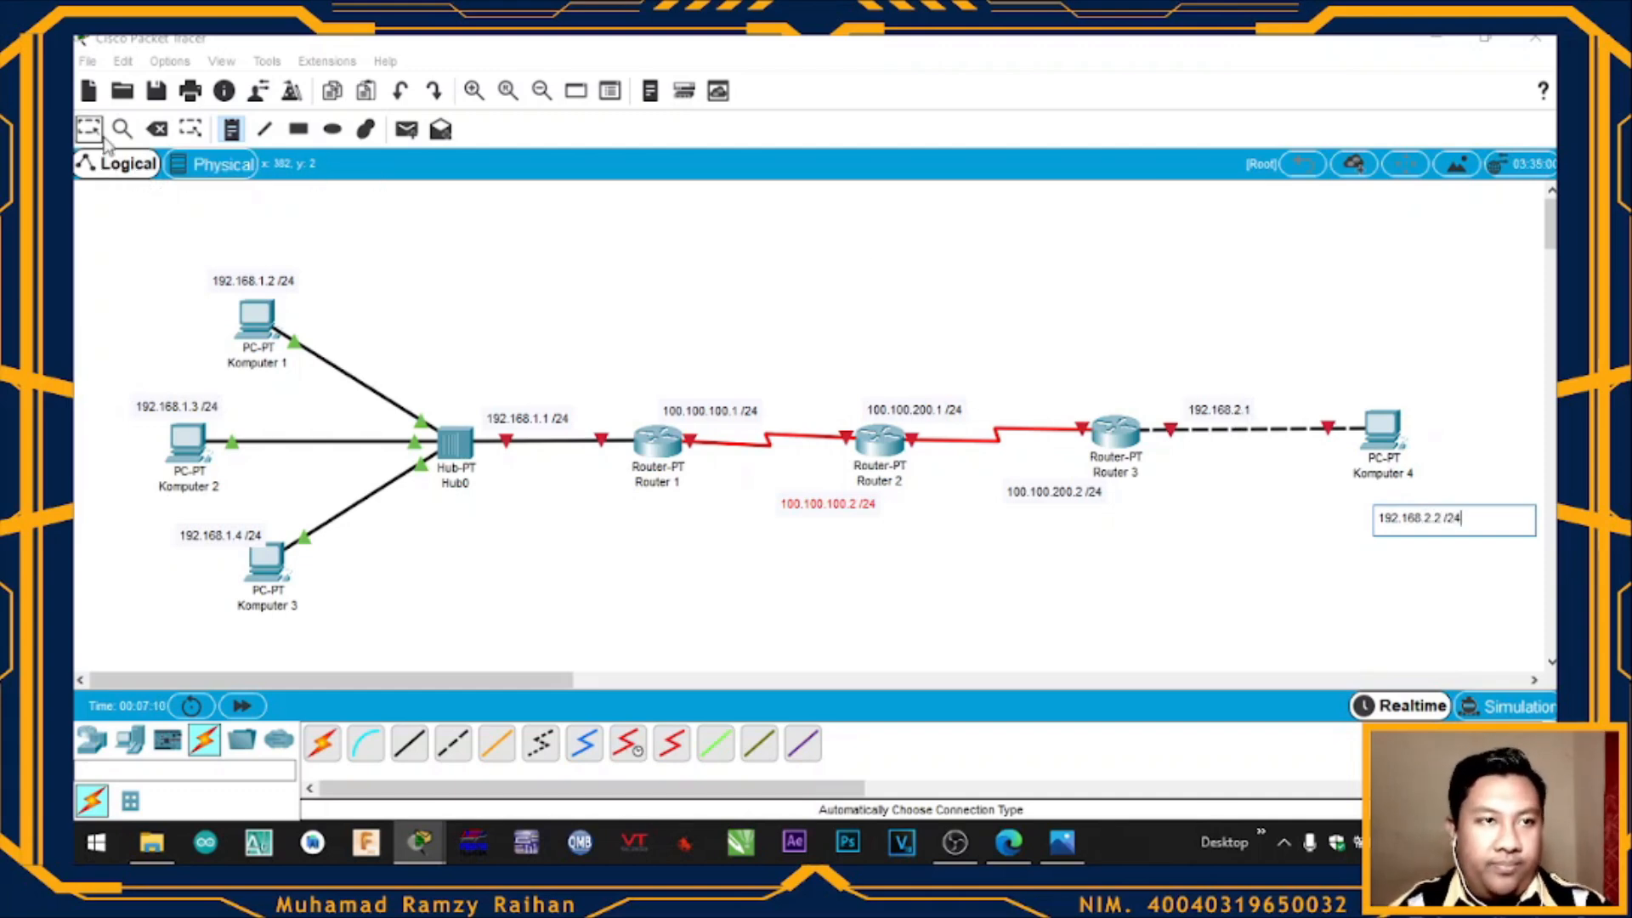
Append "/24" to the note above the Router 3–Komputer 4 link so it reads "192.168.2.1 /24"
click(640, 386)
double_click(1234, 419)
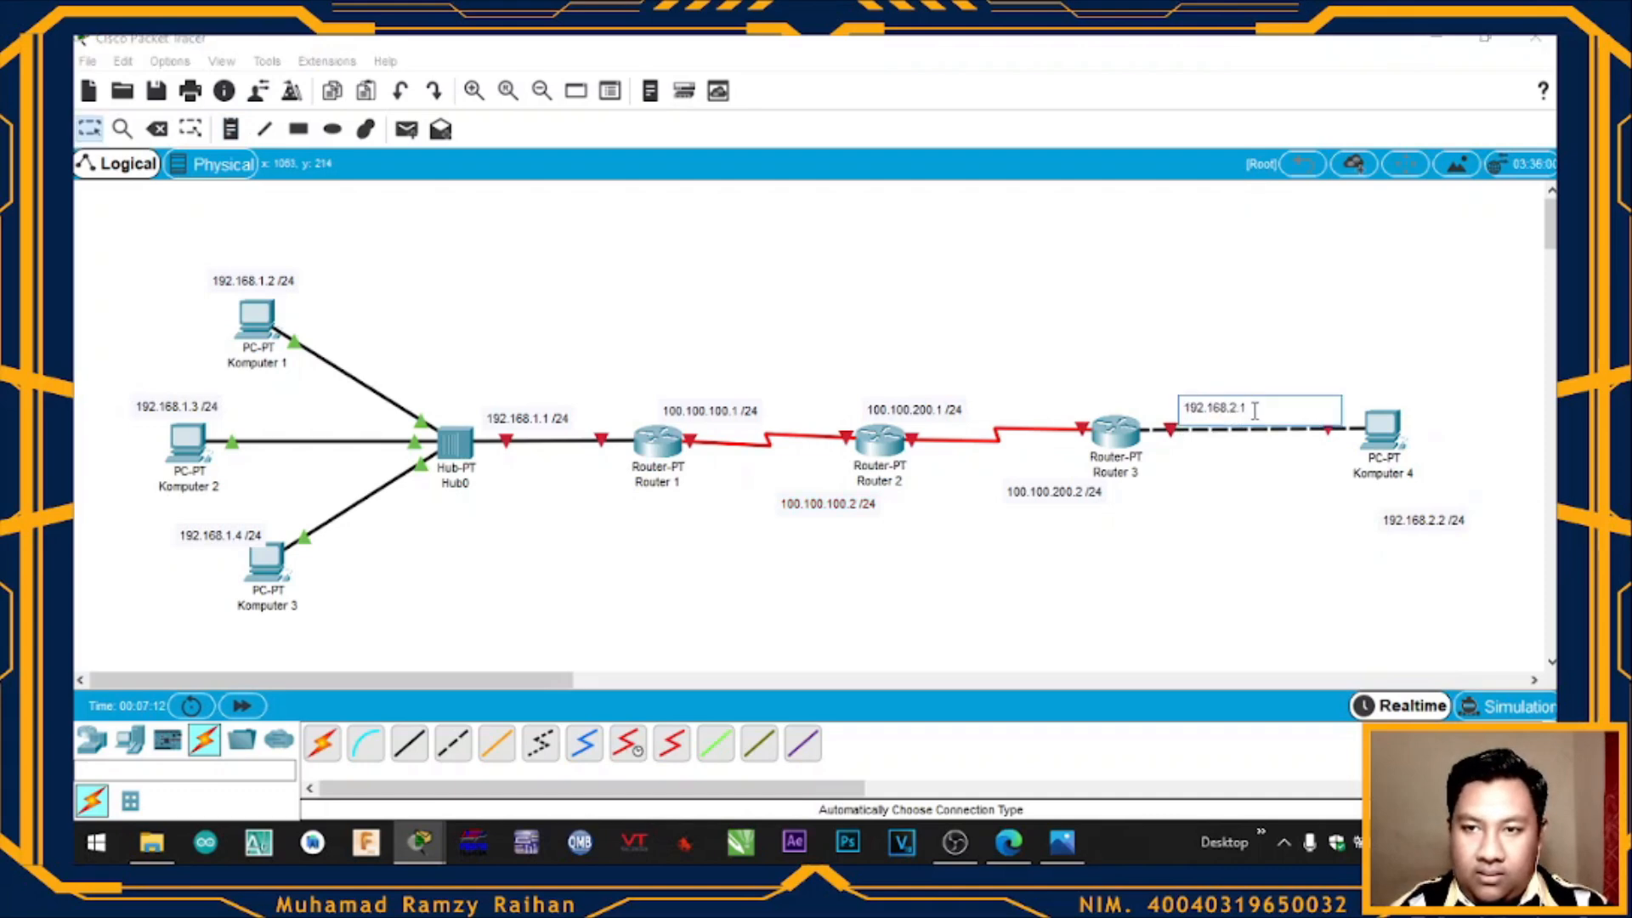
text(/24)
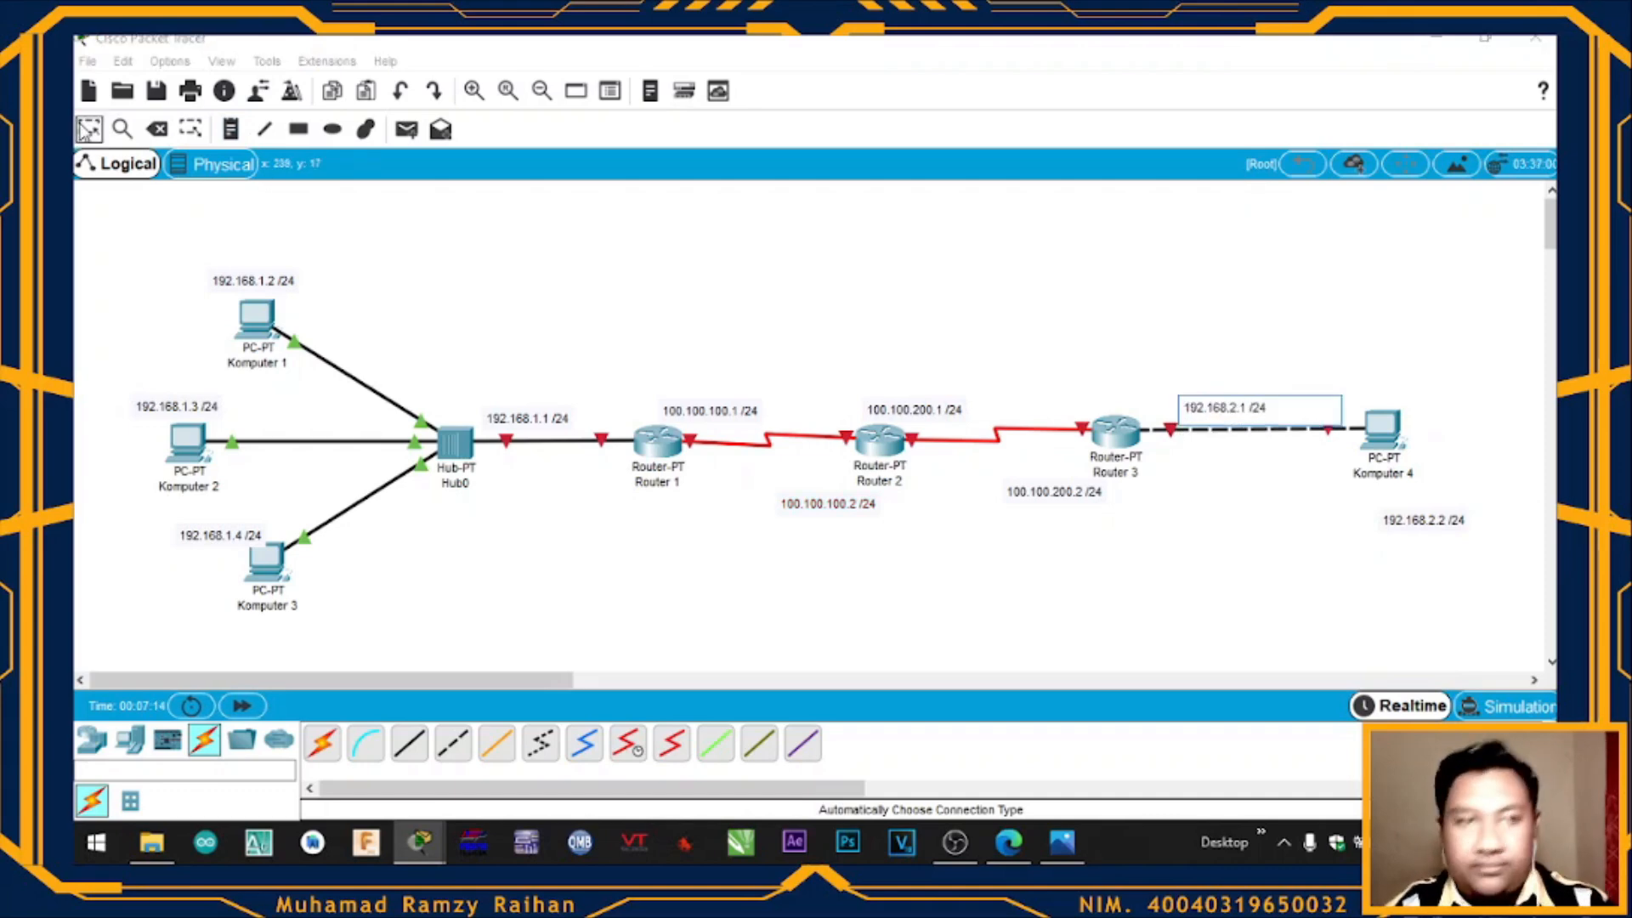
Move the "192.168.2.2 /24" note up and left so it sits directly beneath the Komputer 4 label
click(117, 135)
click(90, 129)
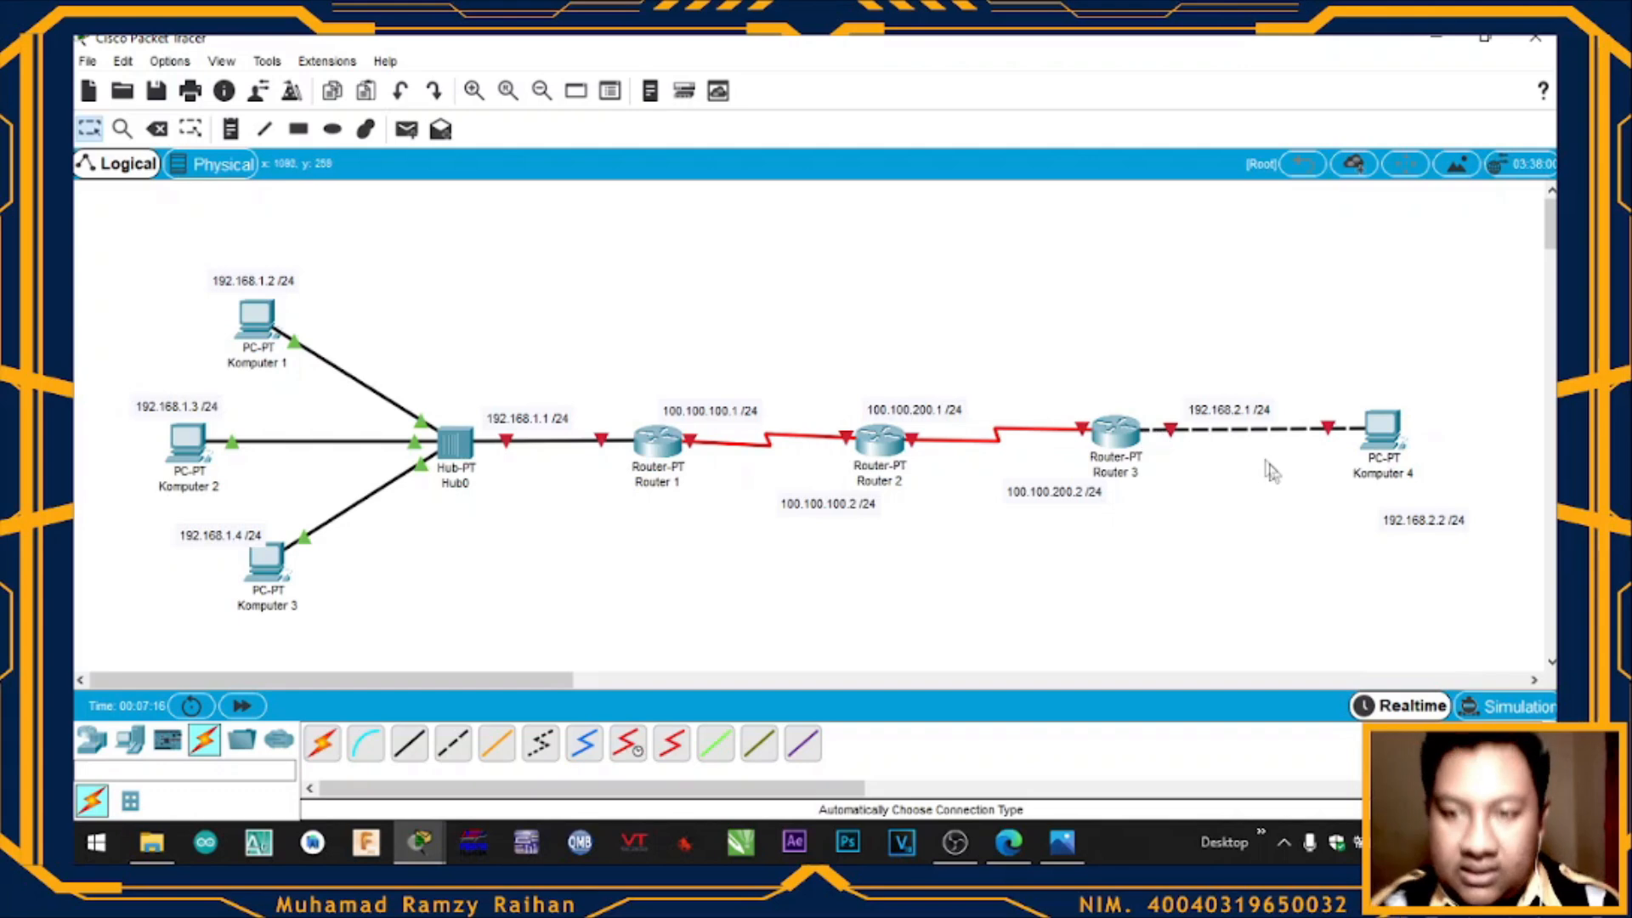
drag(1415, 529, 1373, 505)
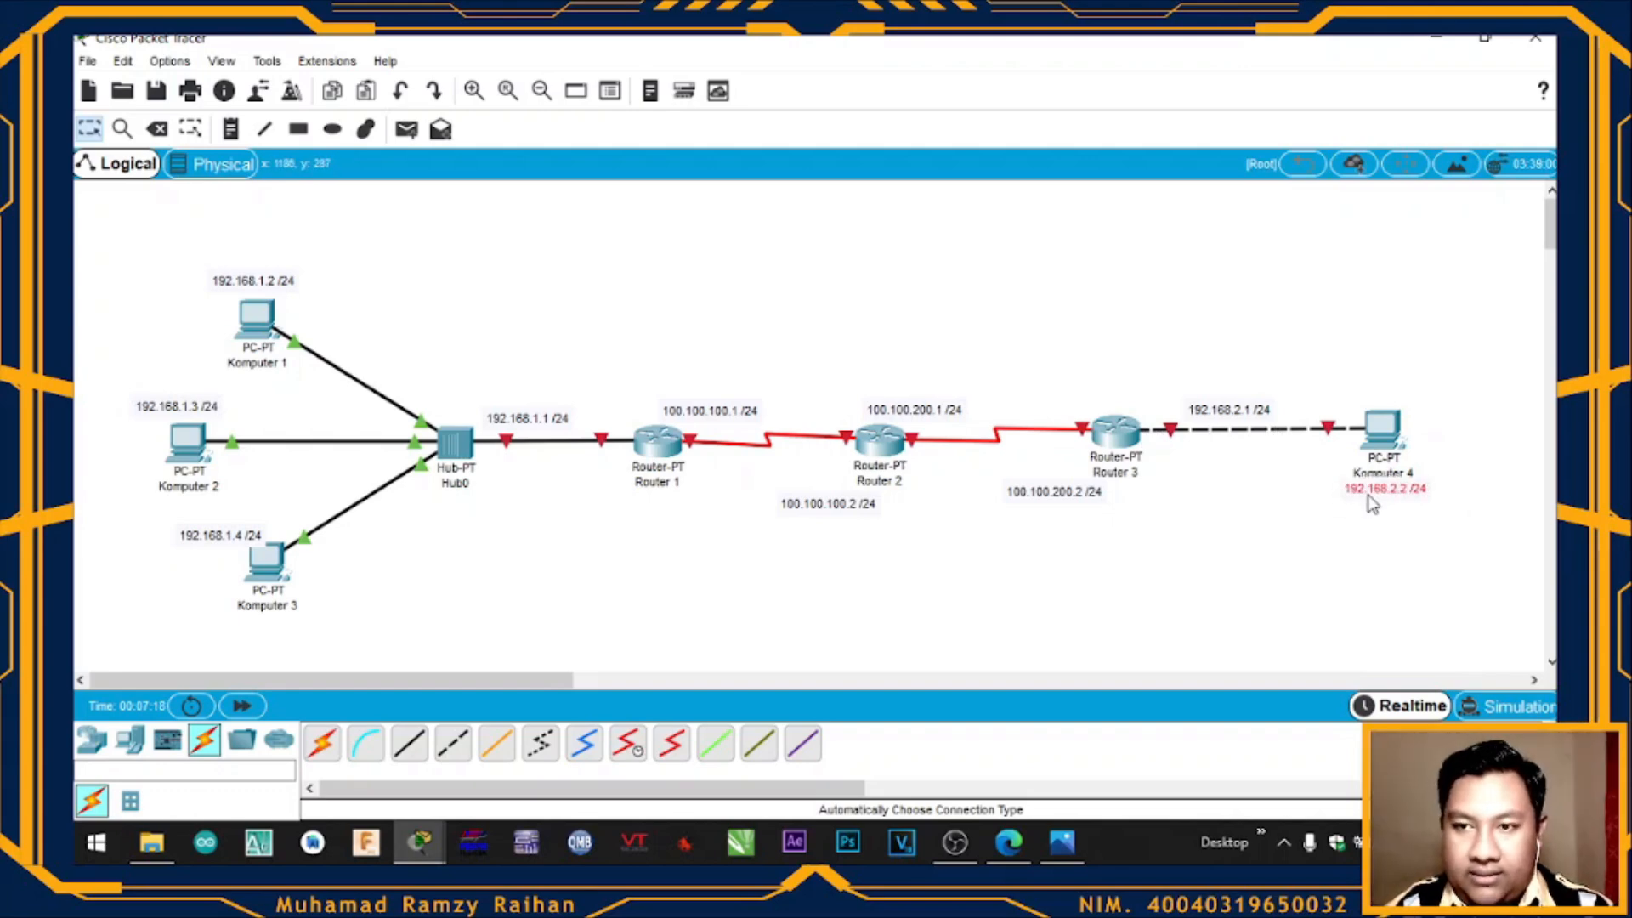
click(1345, 366)
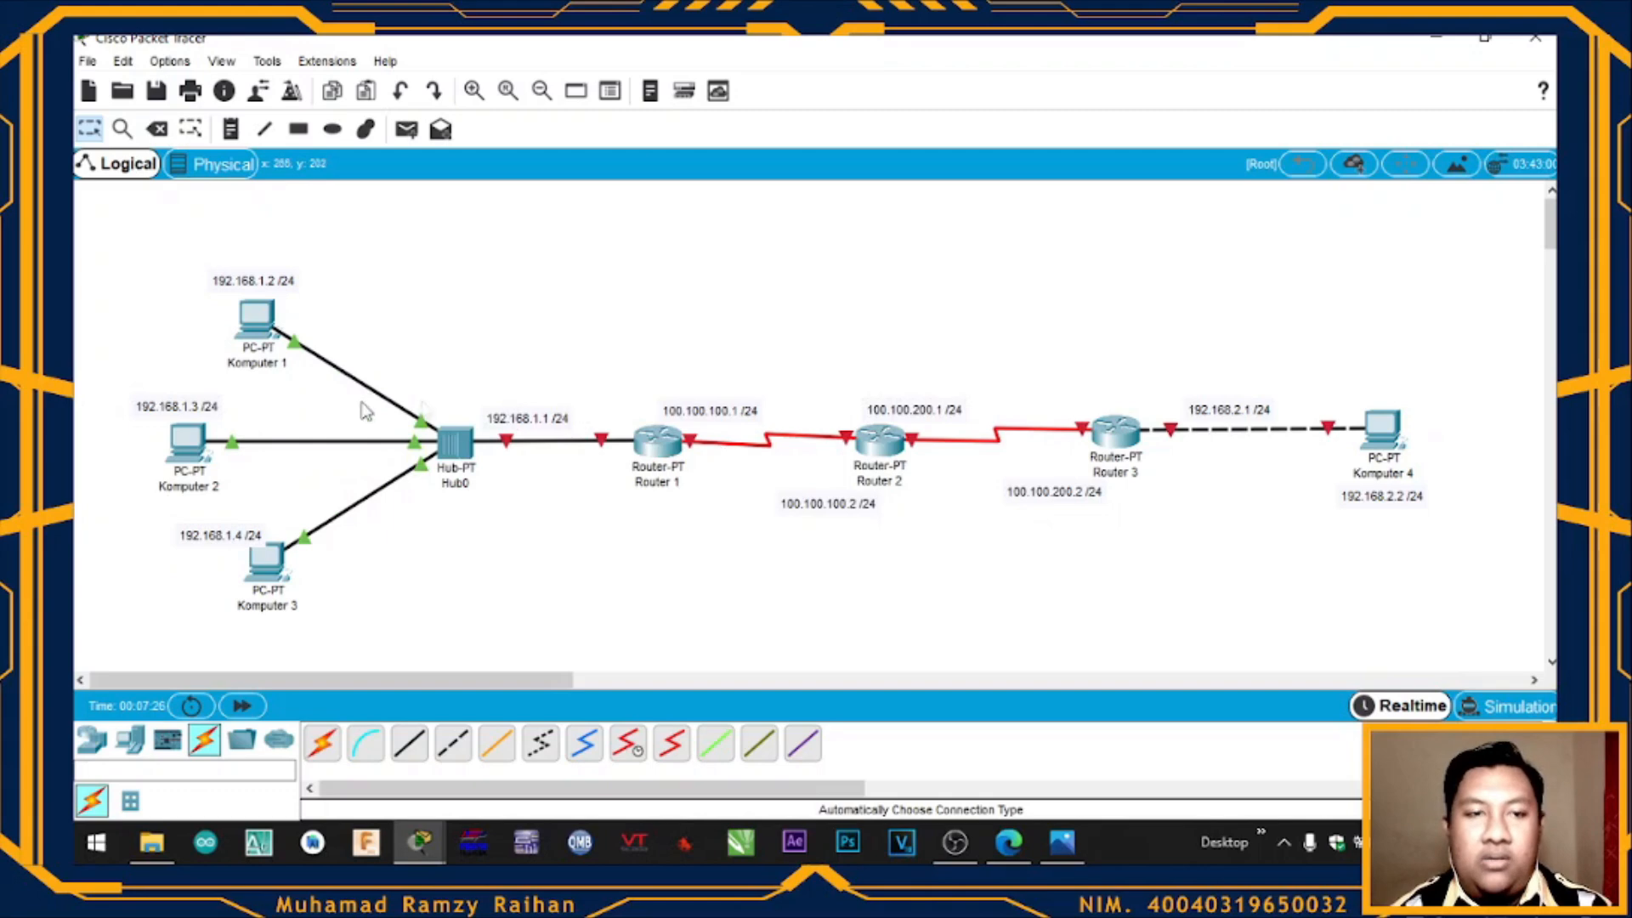
Give Komputer 1 the static IP address 192.168.1.2 with subnet mask 255.255.255.0
click(256, 318)
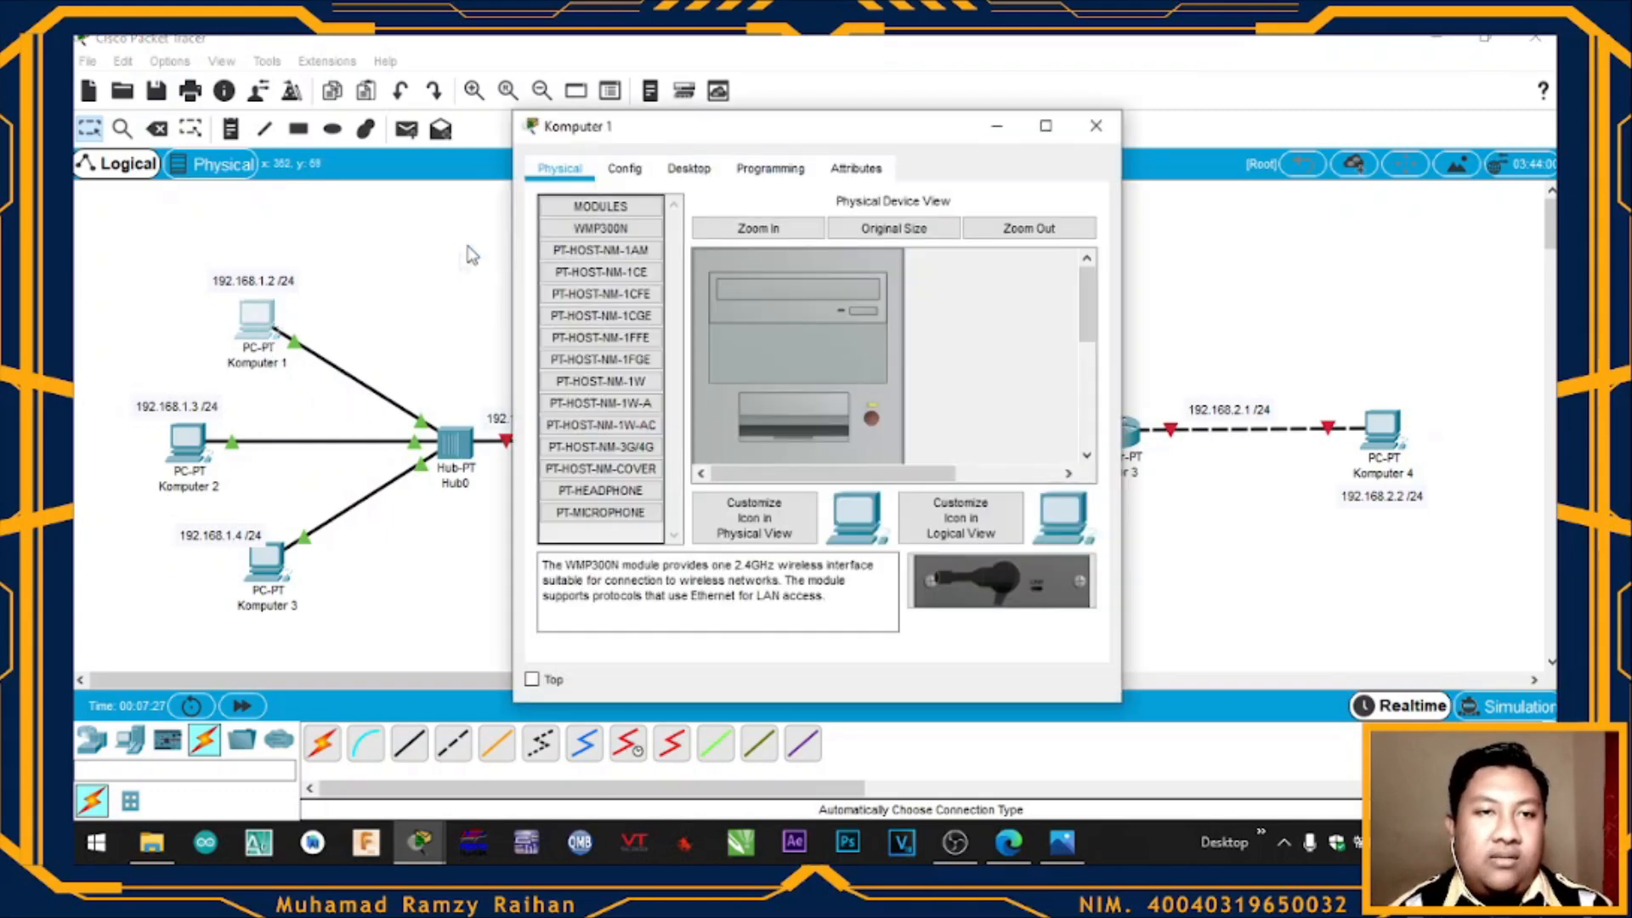
click(689, 168)
click(585, 250)
click(754, 323)
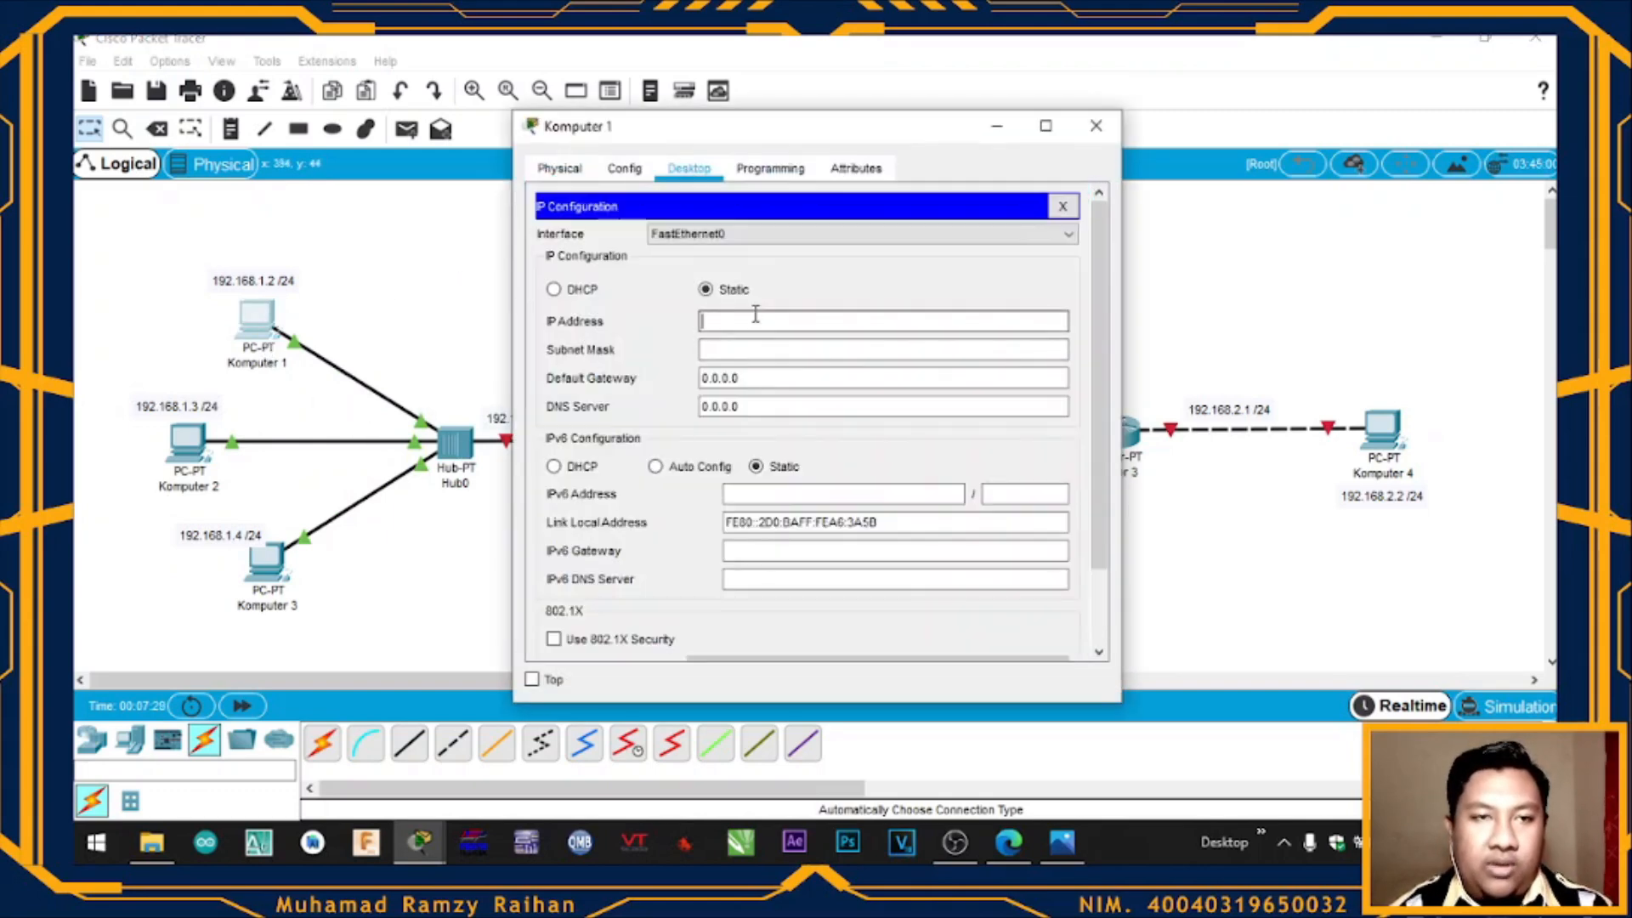
text(192.168.1.2)
key(Tab)
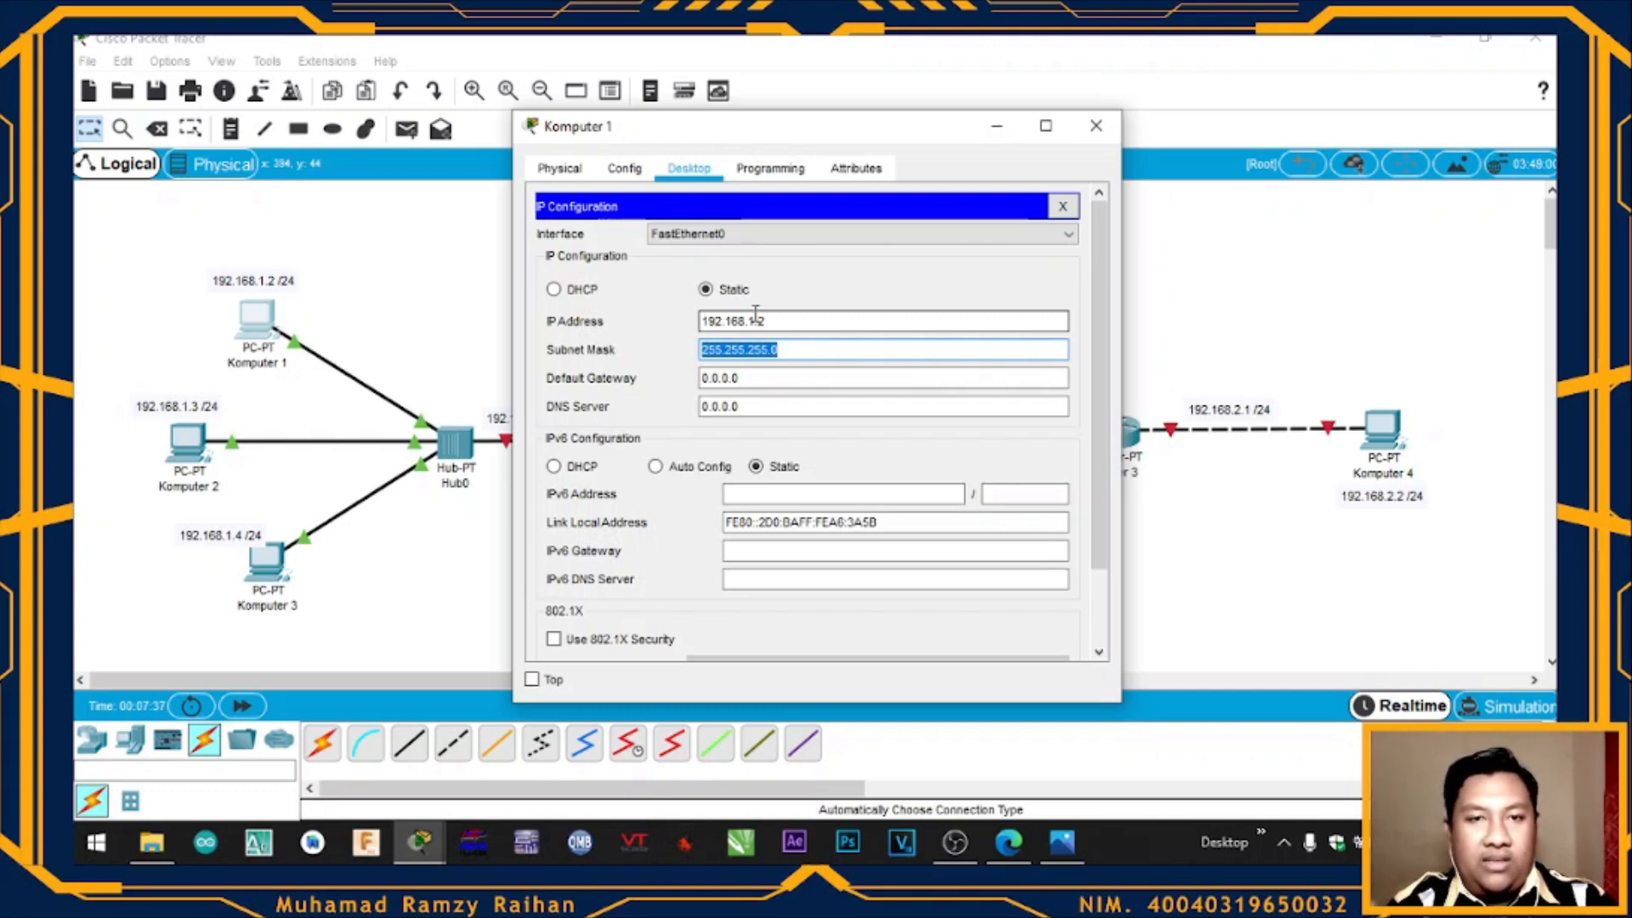
key(Tab)
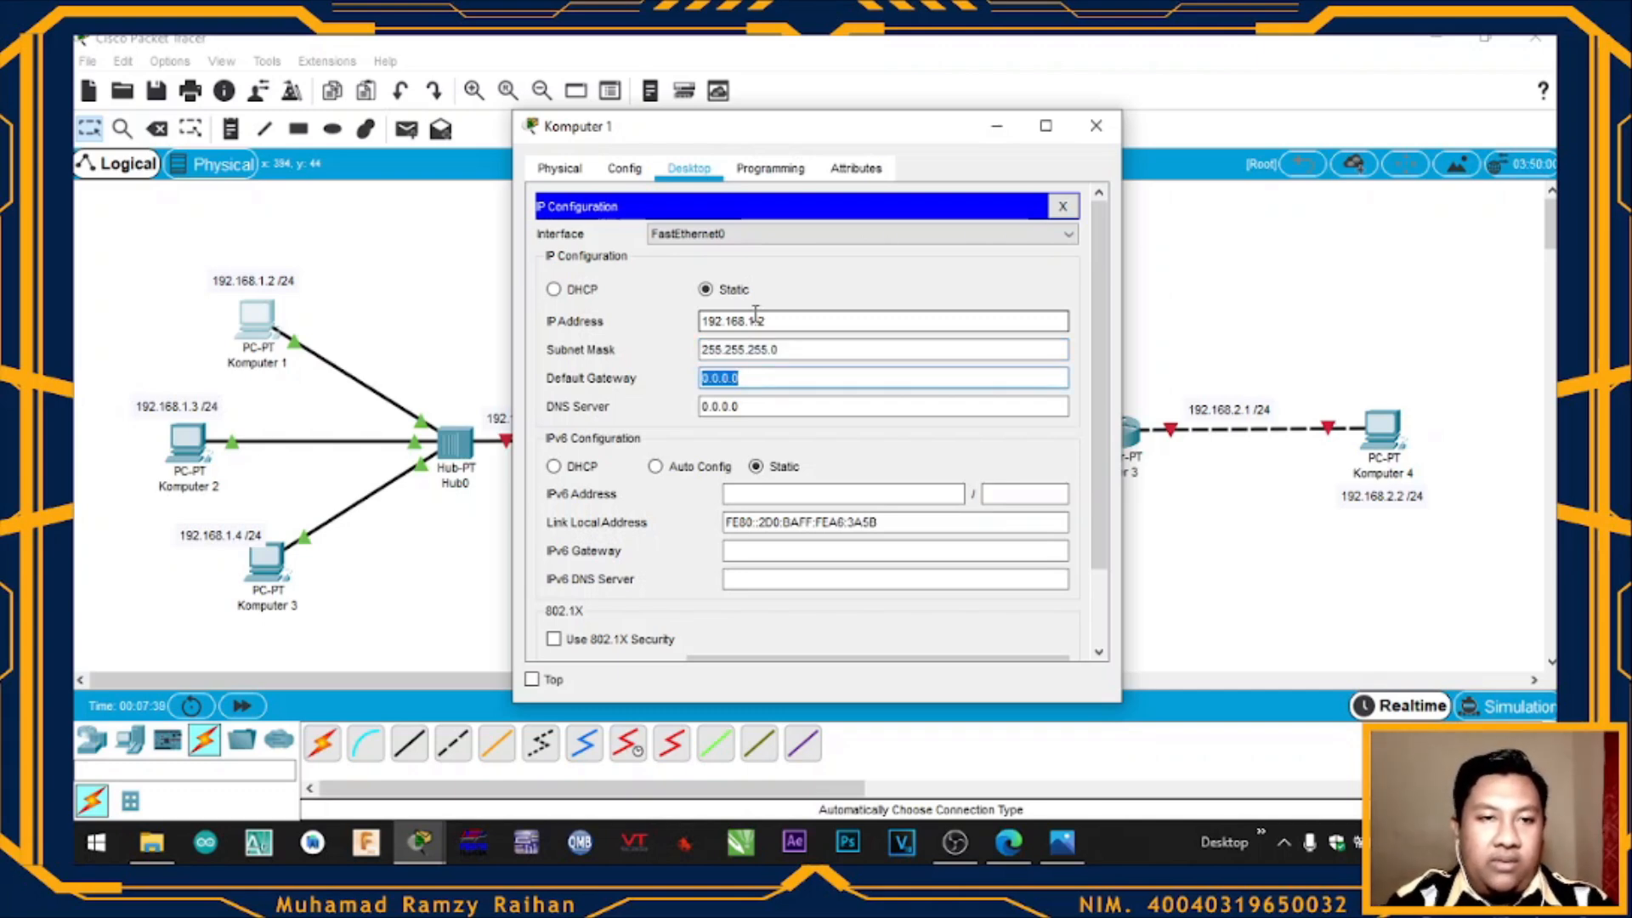
Set Komputer 1's default gateway to 192.168.1.1 and close its configuration window
drag(641, 134, 863, 145)
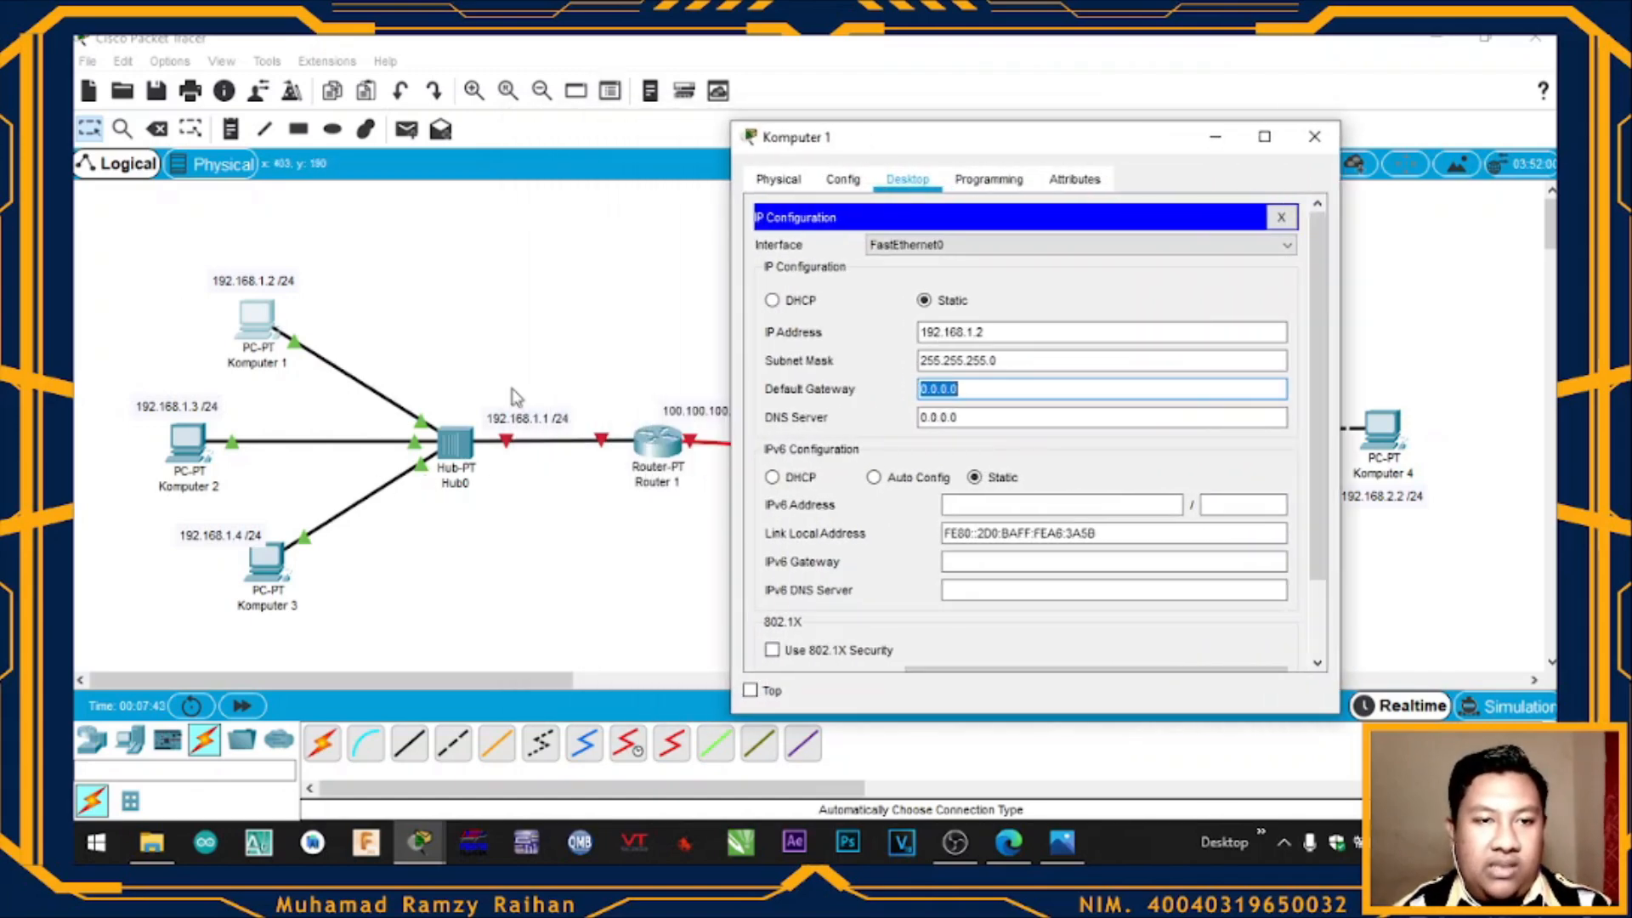
text(192.1)
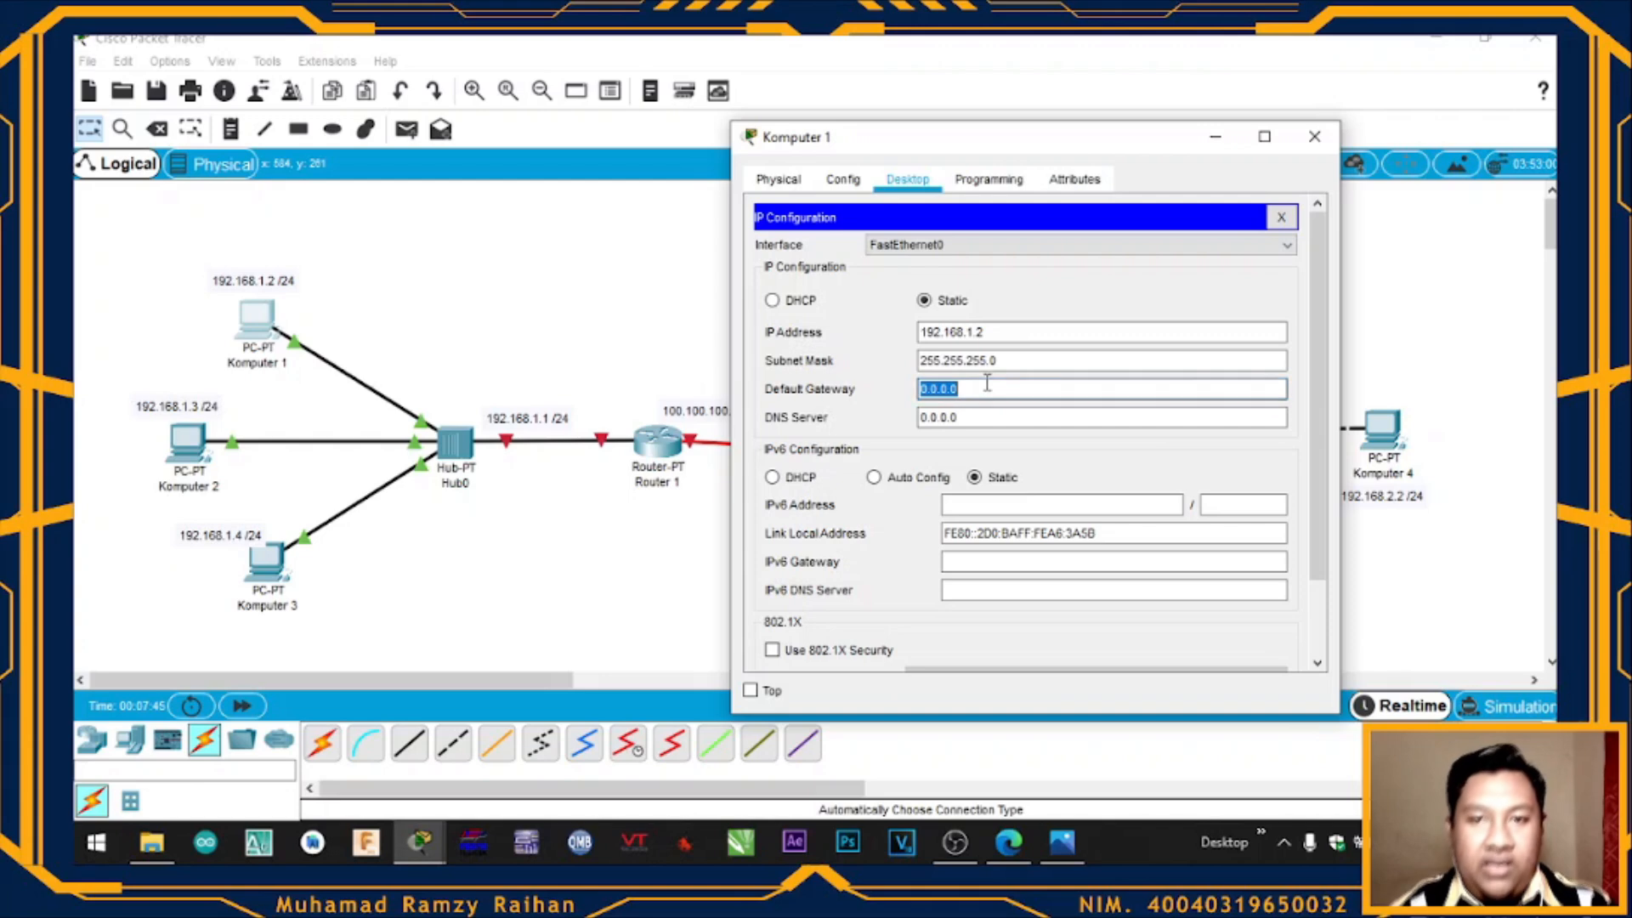
text(68)
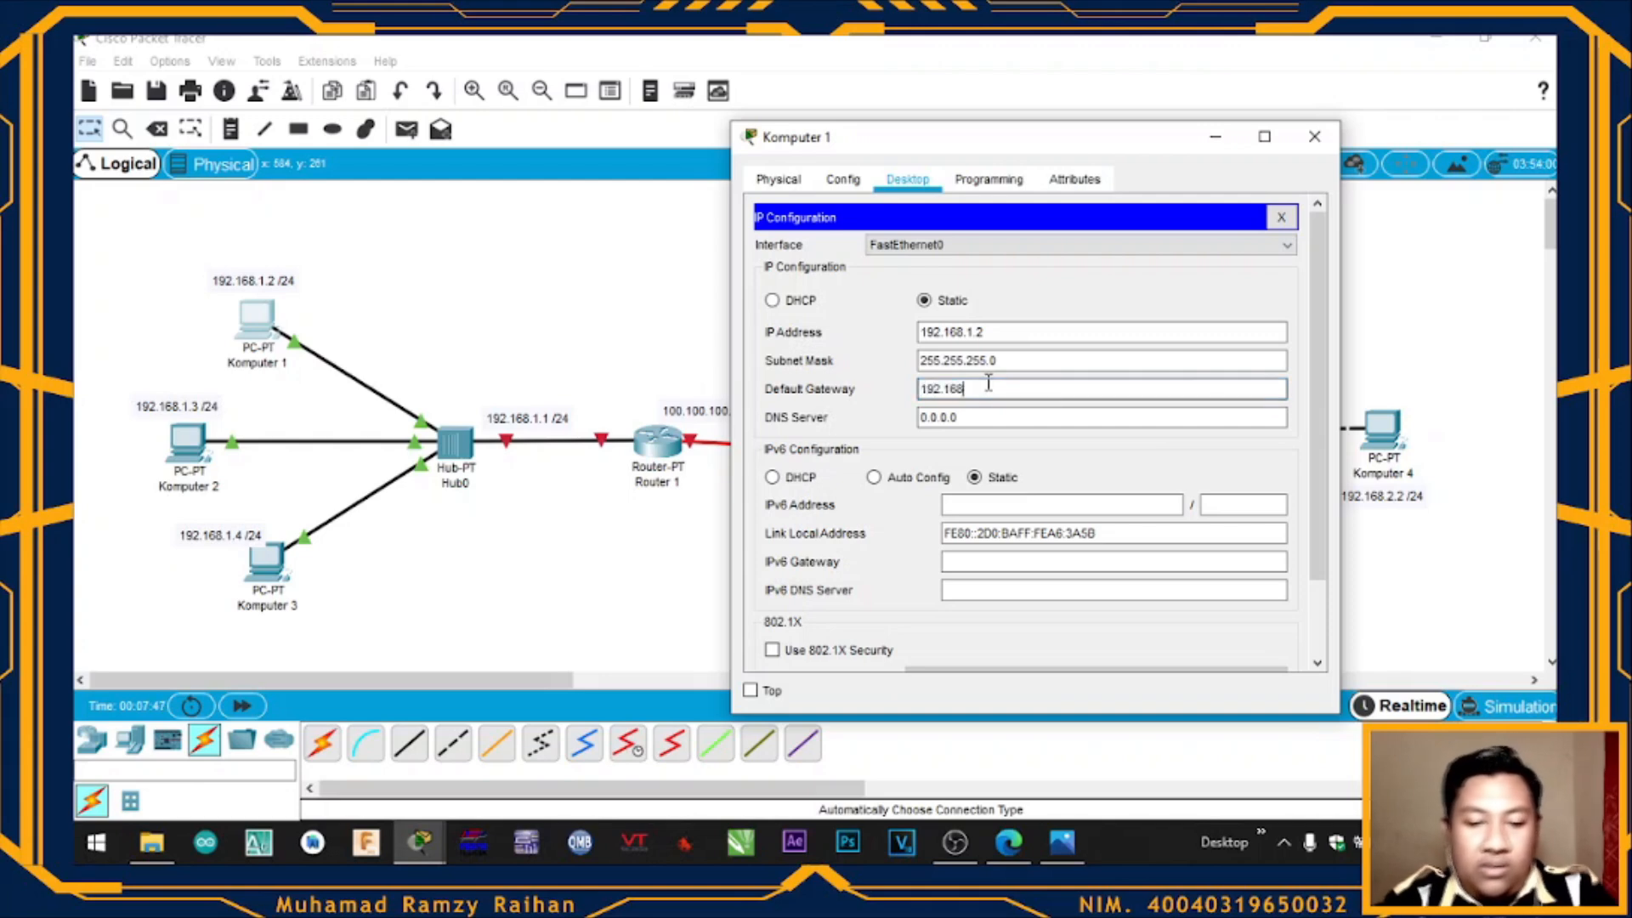
text(.1.1)
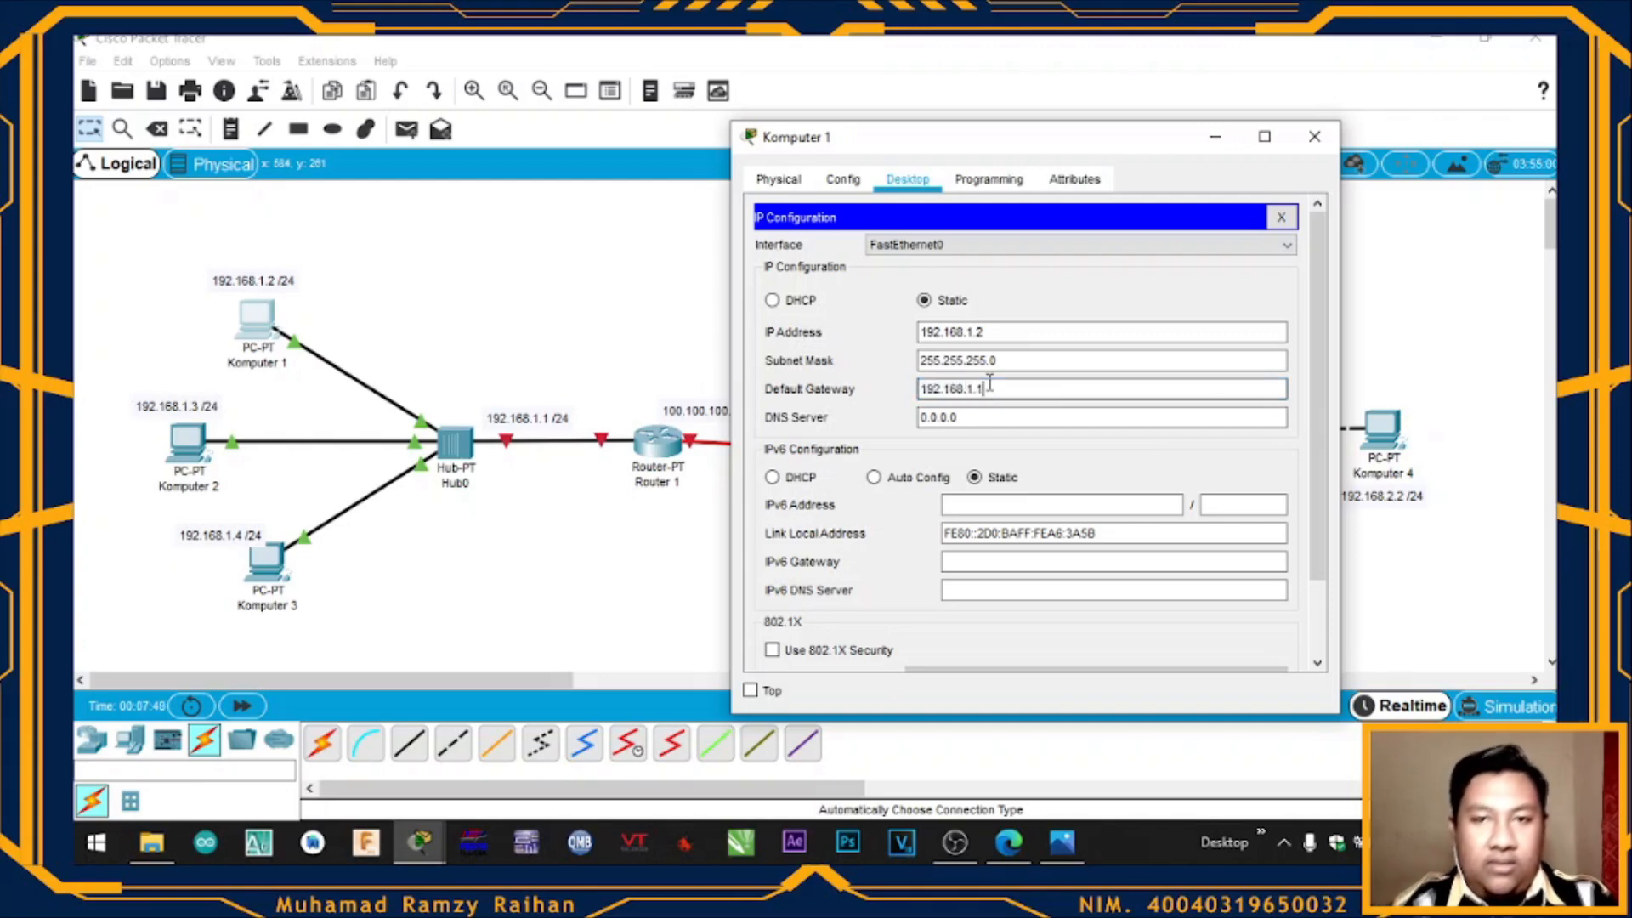
key(ctrl+a)
click(1315, 136)
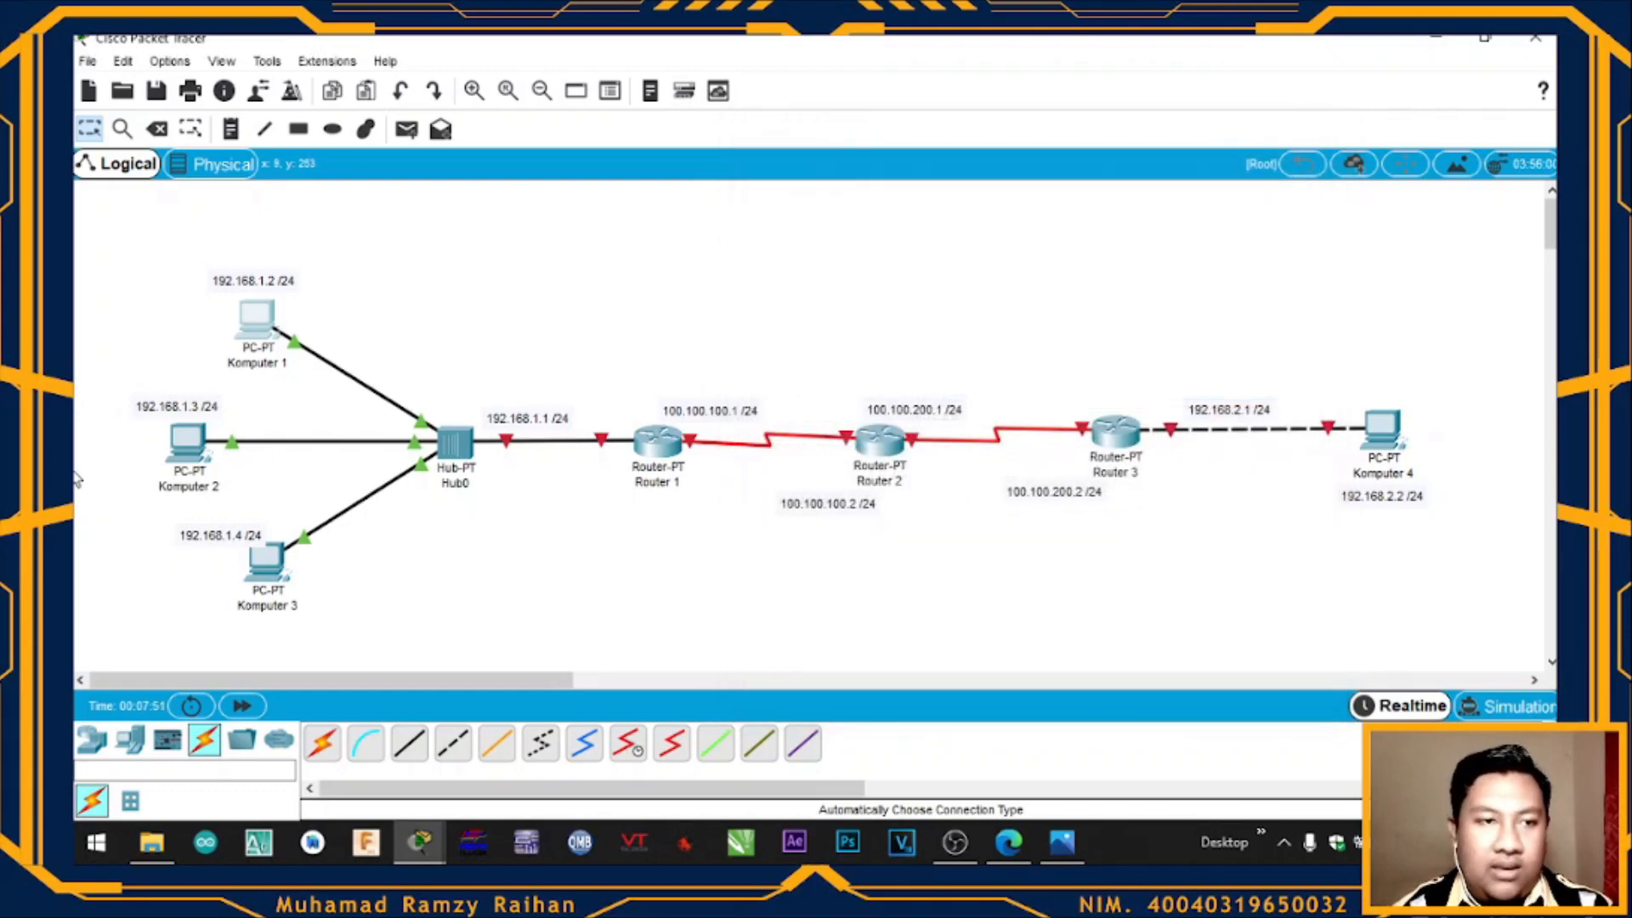
Configure Komputer 2 with static IP address 192.168.1.3, subnet mask 255.255.255.0 and default gateway 192.168.1.1
click(190, 444)
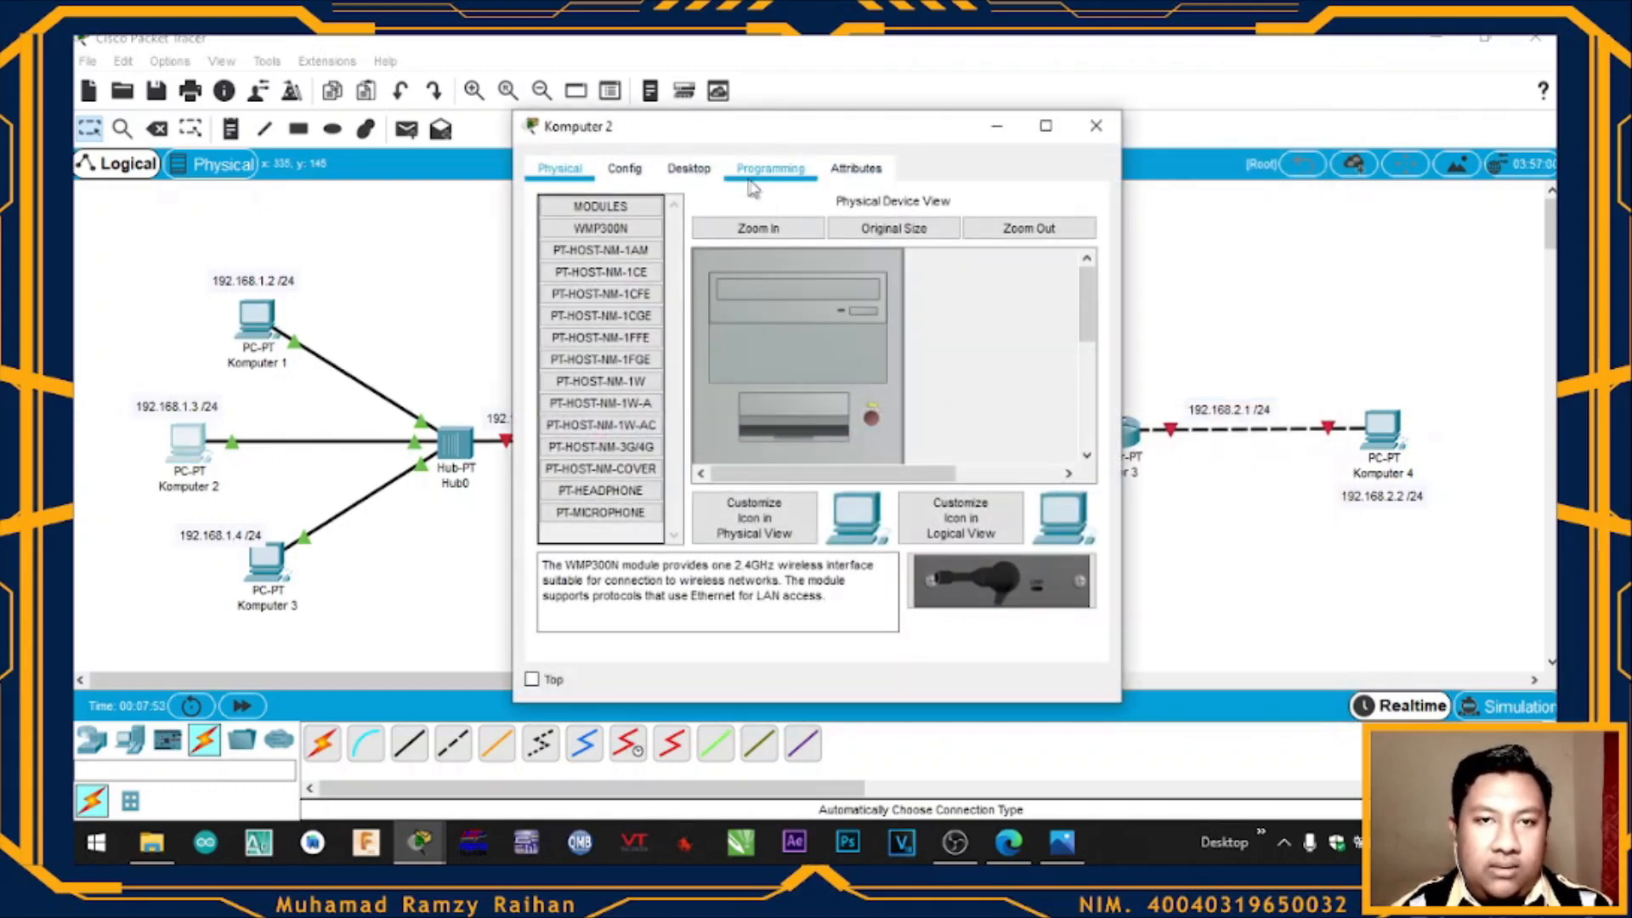
click(688, 169)
click(621, 250)
click(761, 320)
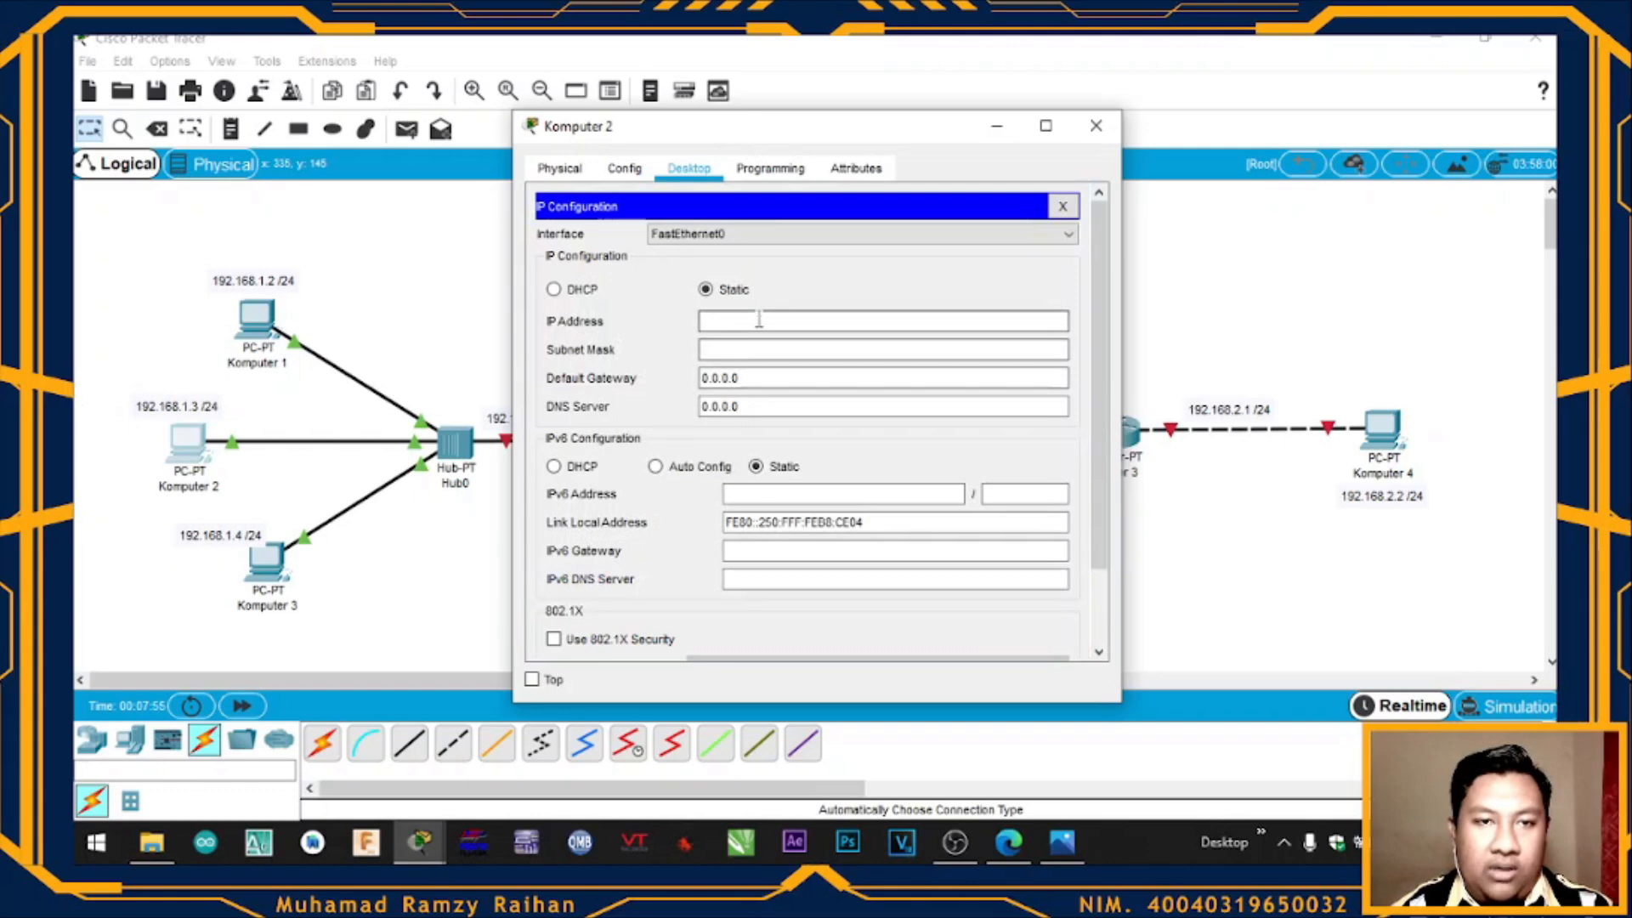
text(192.168.1.1)
key(BackSpace)
text(3)
key(Tab)
key(Tab)
text(192.168.1.1)
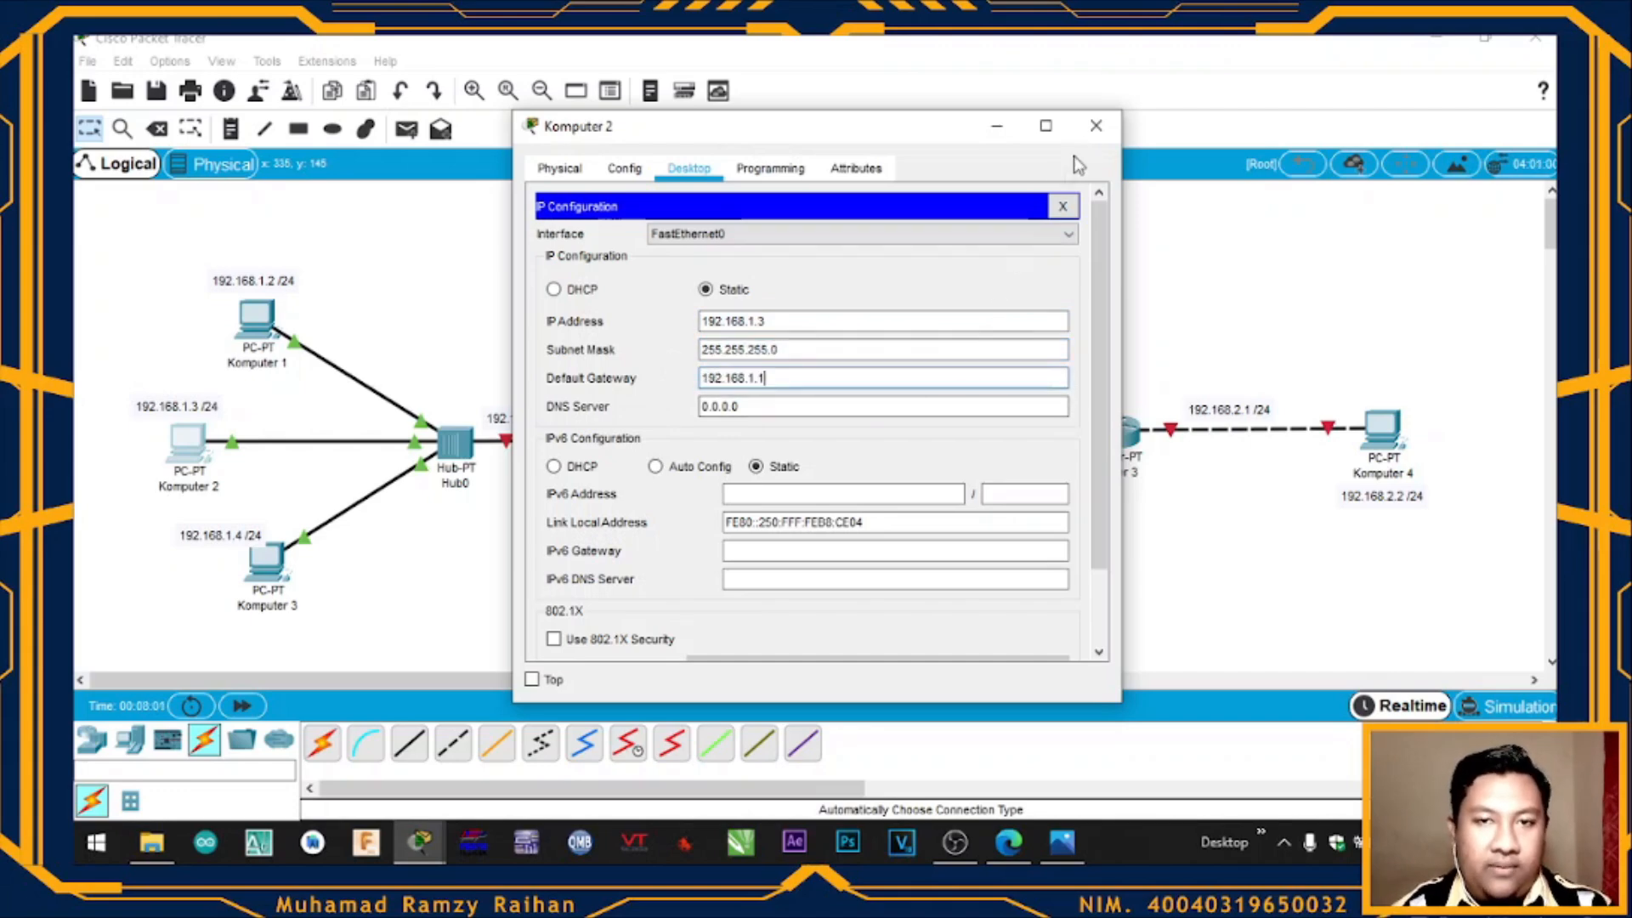
click(1096, 126)
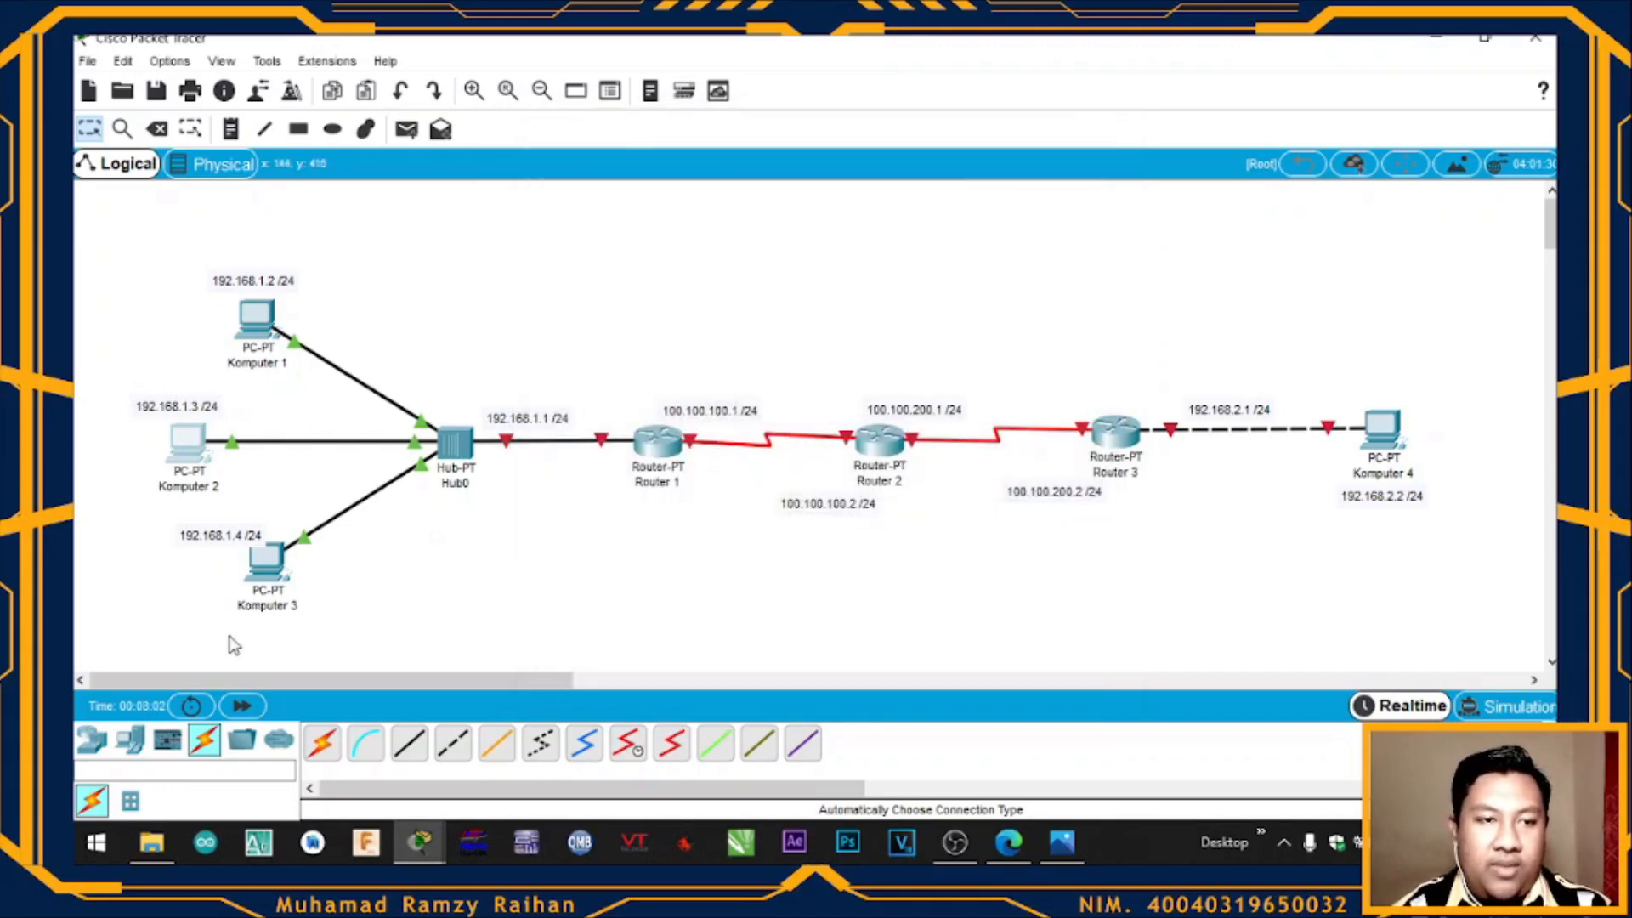
Configure Komputer 3 with static IP address 192.168.1.4, subnet mask 255.255.255.0 and default gateway 192.168.1.1
click(265, 559)
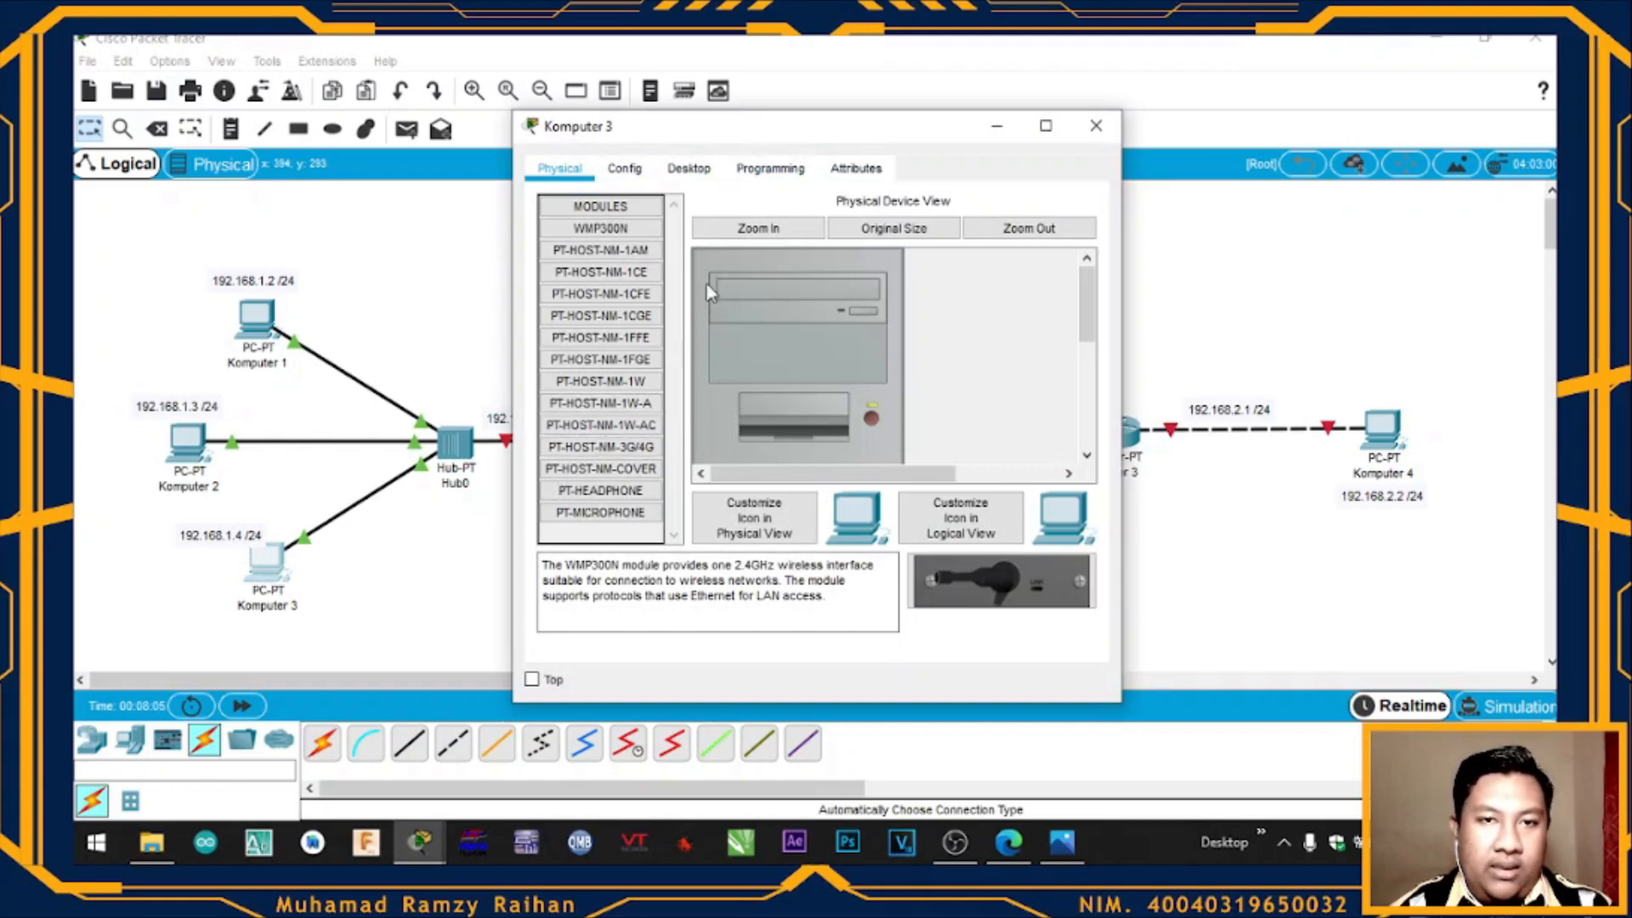
click(693, 170)
click(602, 255)
click(731, 321)
text(192.168.1.1)
key(BackSpace)
text(4)
key(Tab)
key(Tab)
text(192.168.1.1)
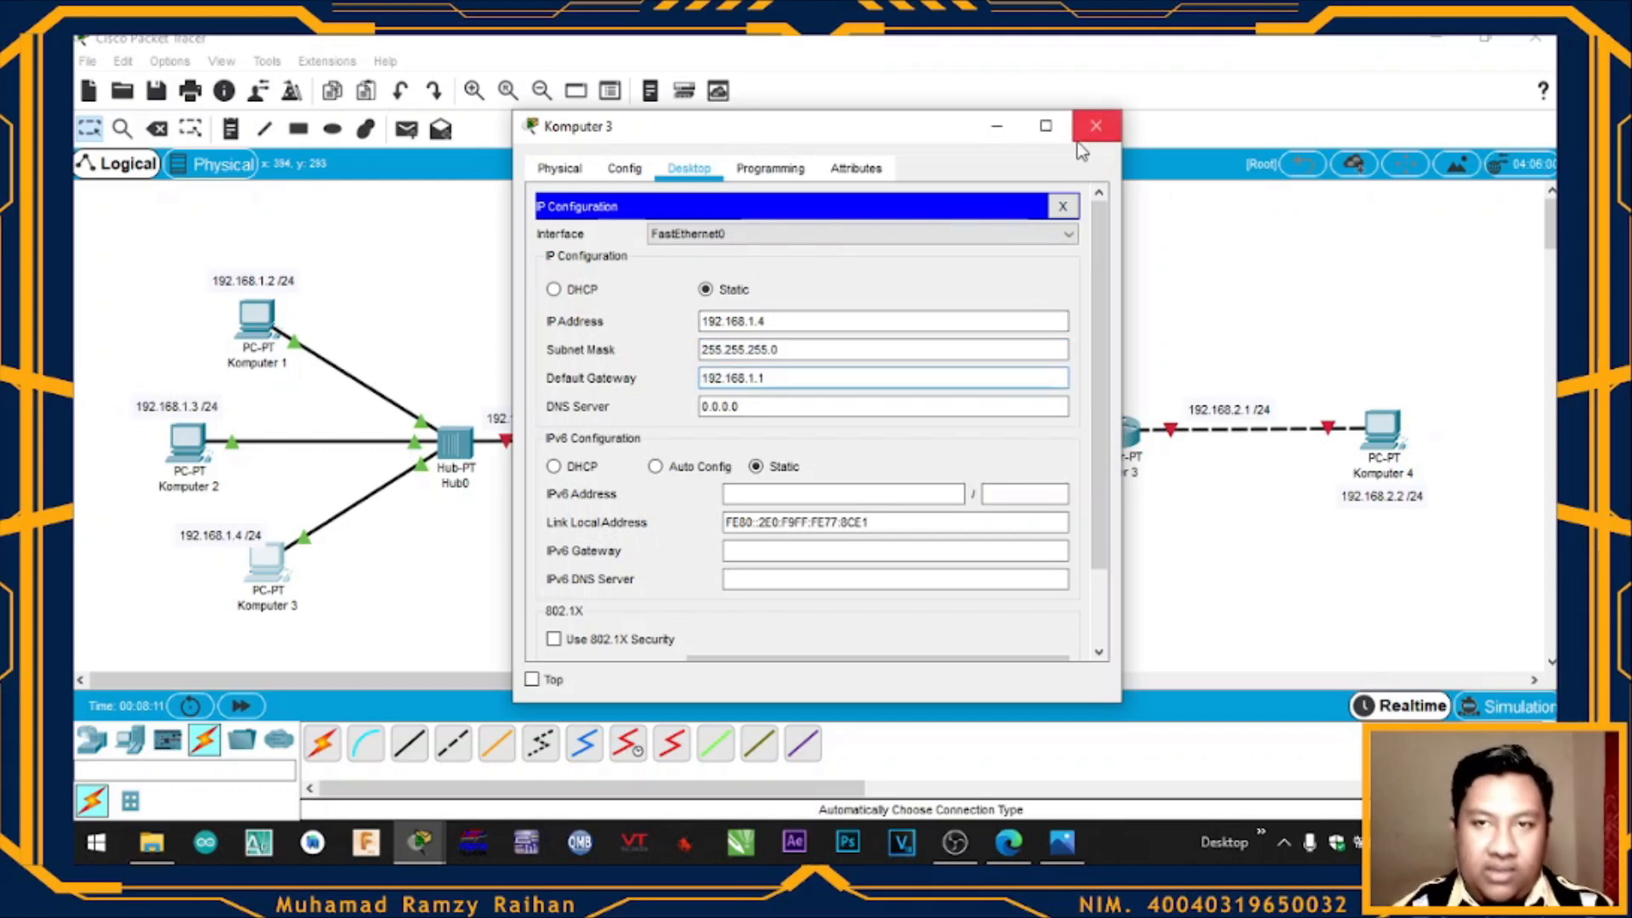
click(1096, 125)
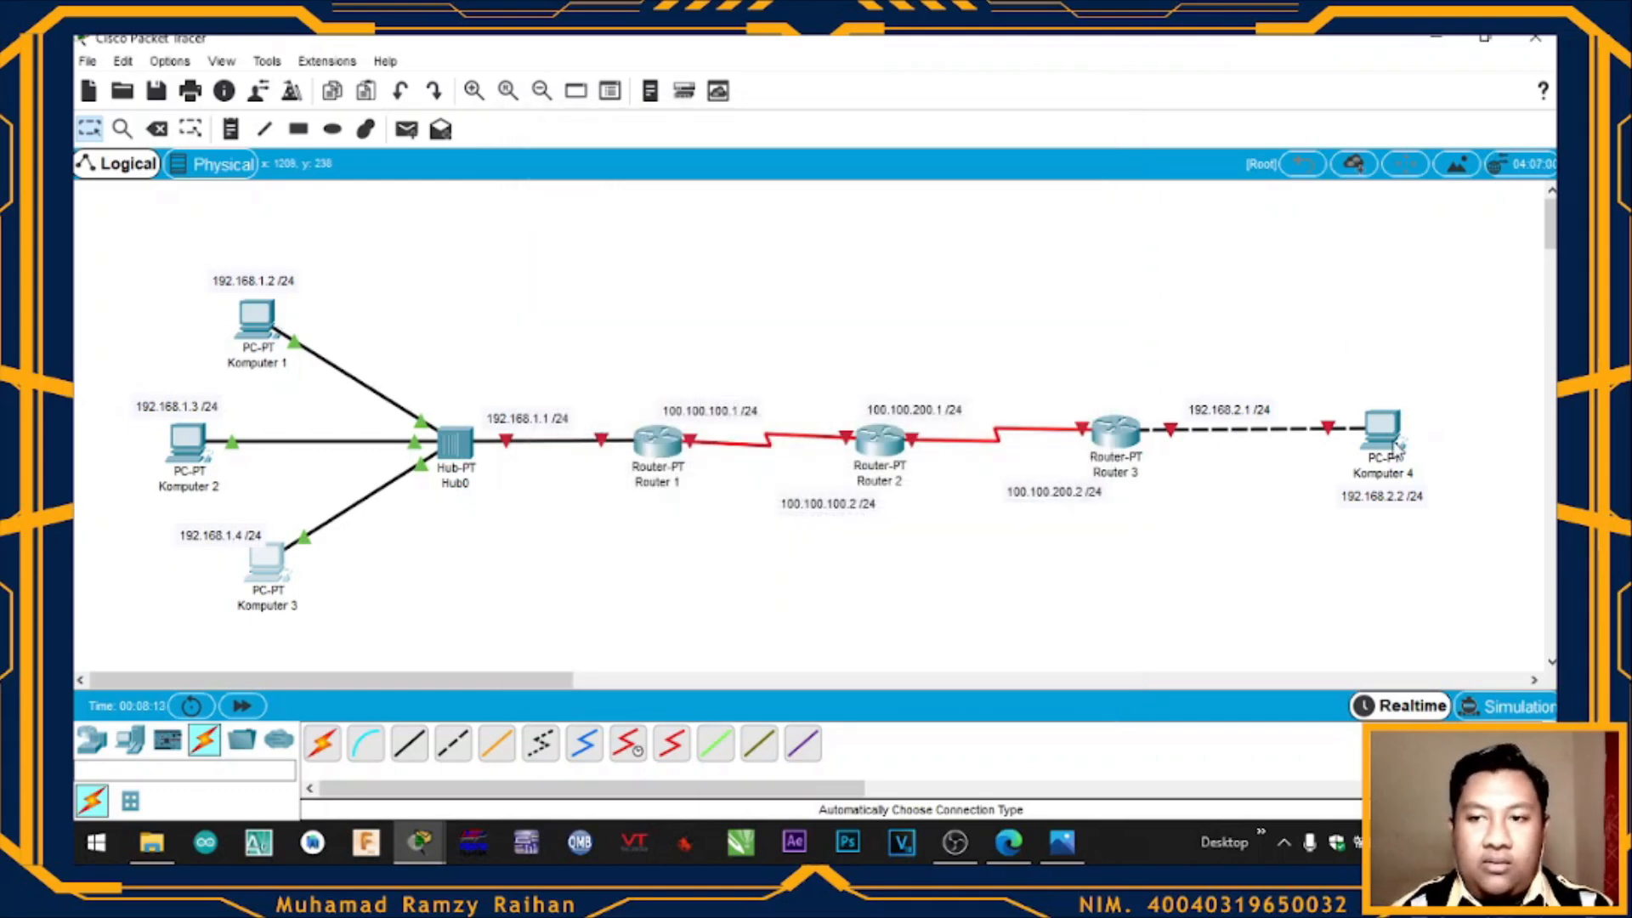
Configure Komputer 4 with static IP address 192.168.2.2, subnet mask 255.255.255.0 and default gateway 192.168.2.1
click(1381, 428)
click(688, 168)
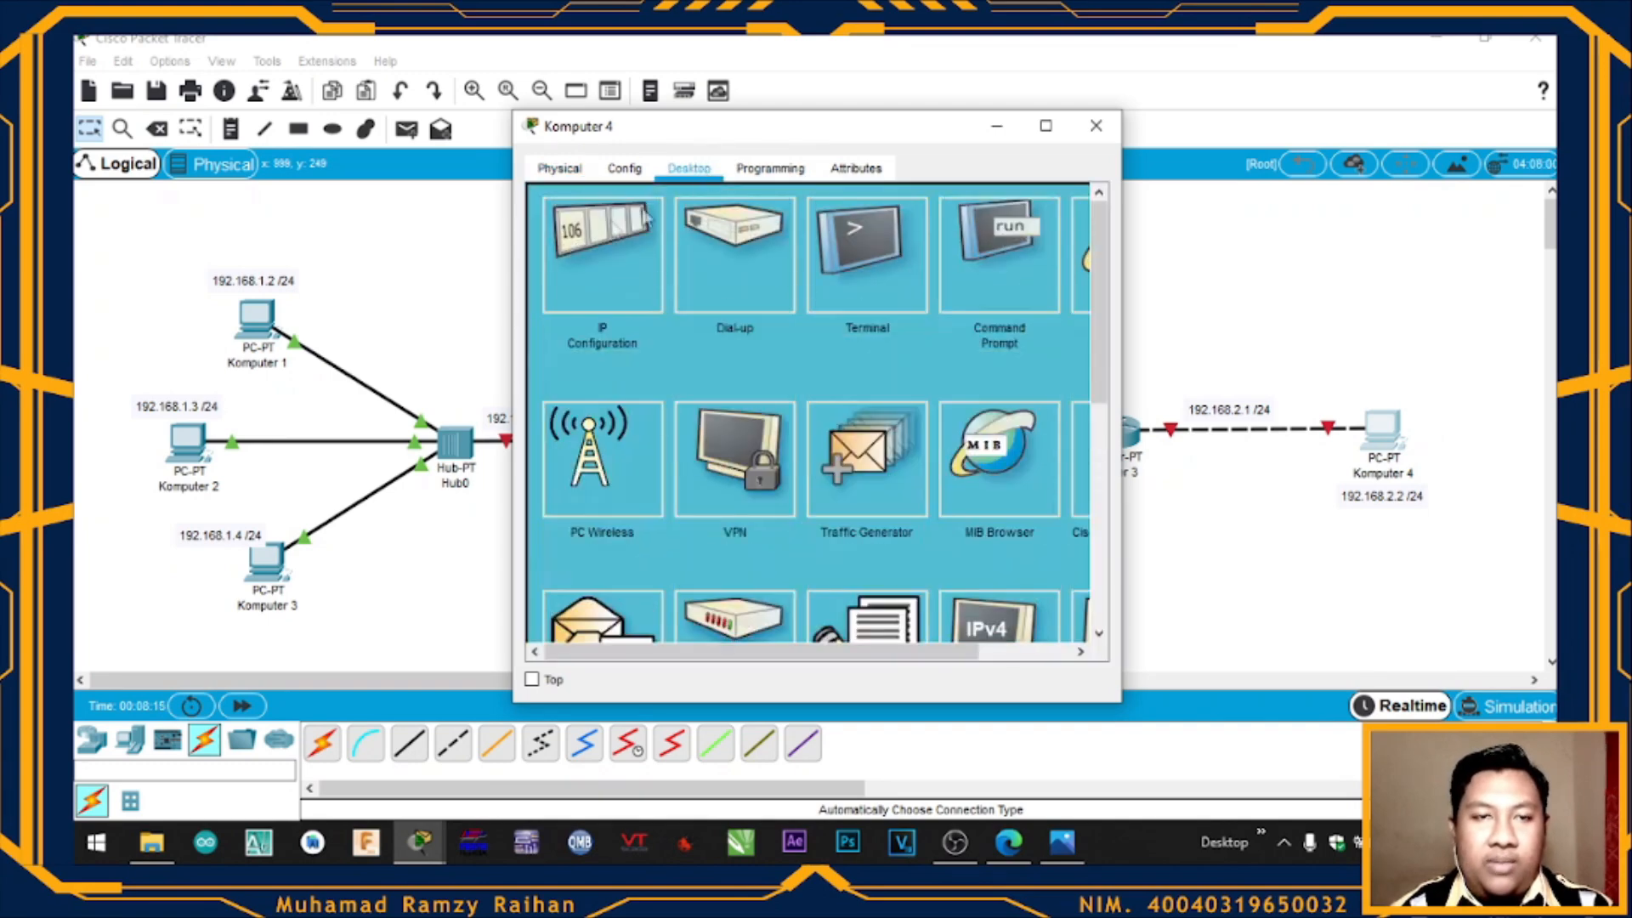
click(595, 225)
click(766, 320)
text(192.168.2.2)
key(Tab)
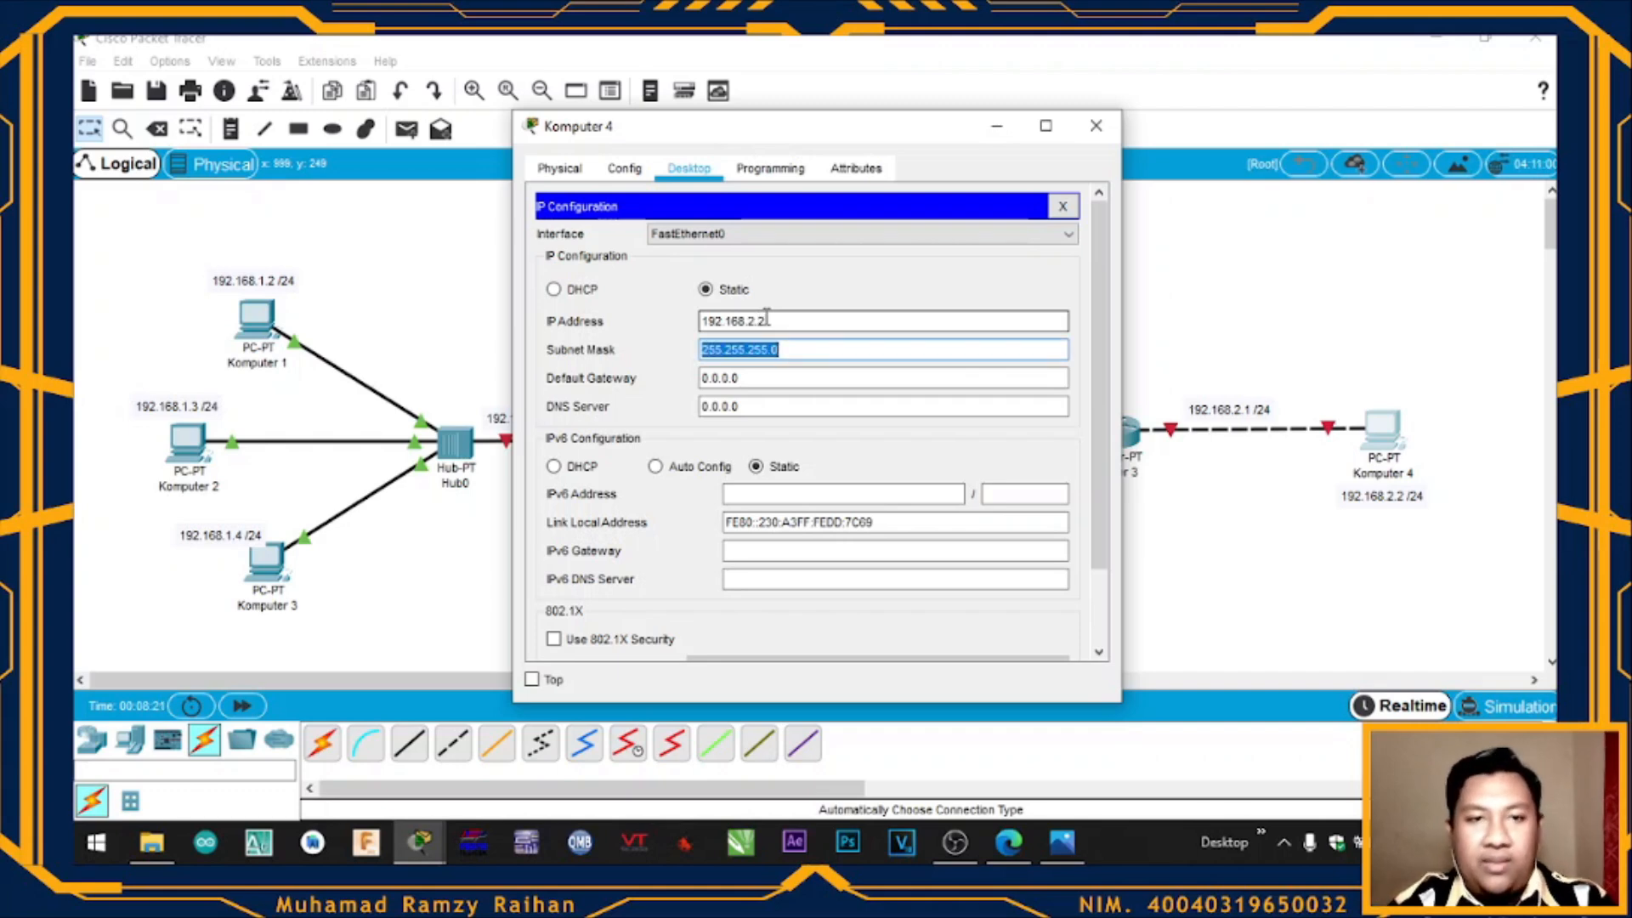
key(Tab)
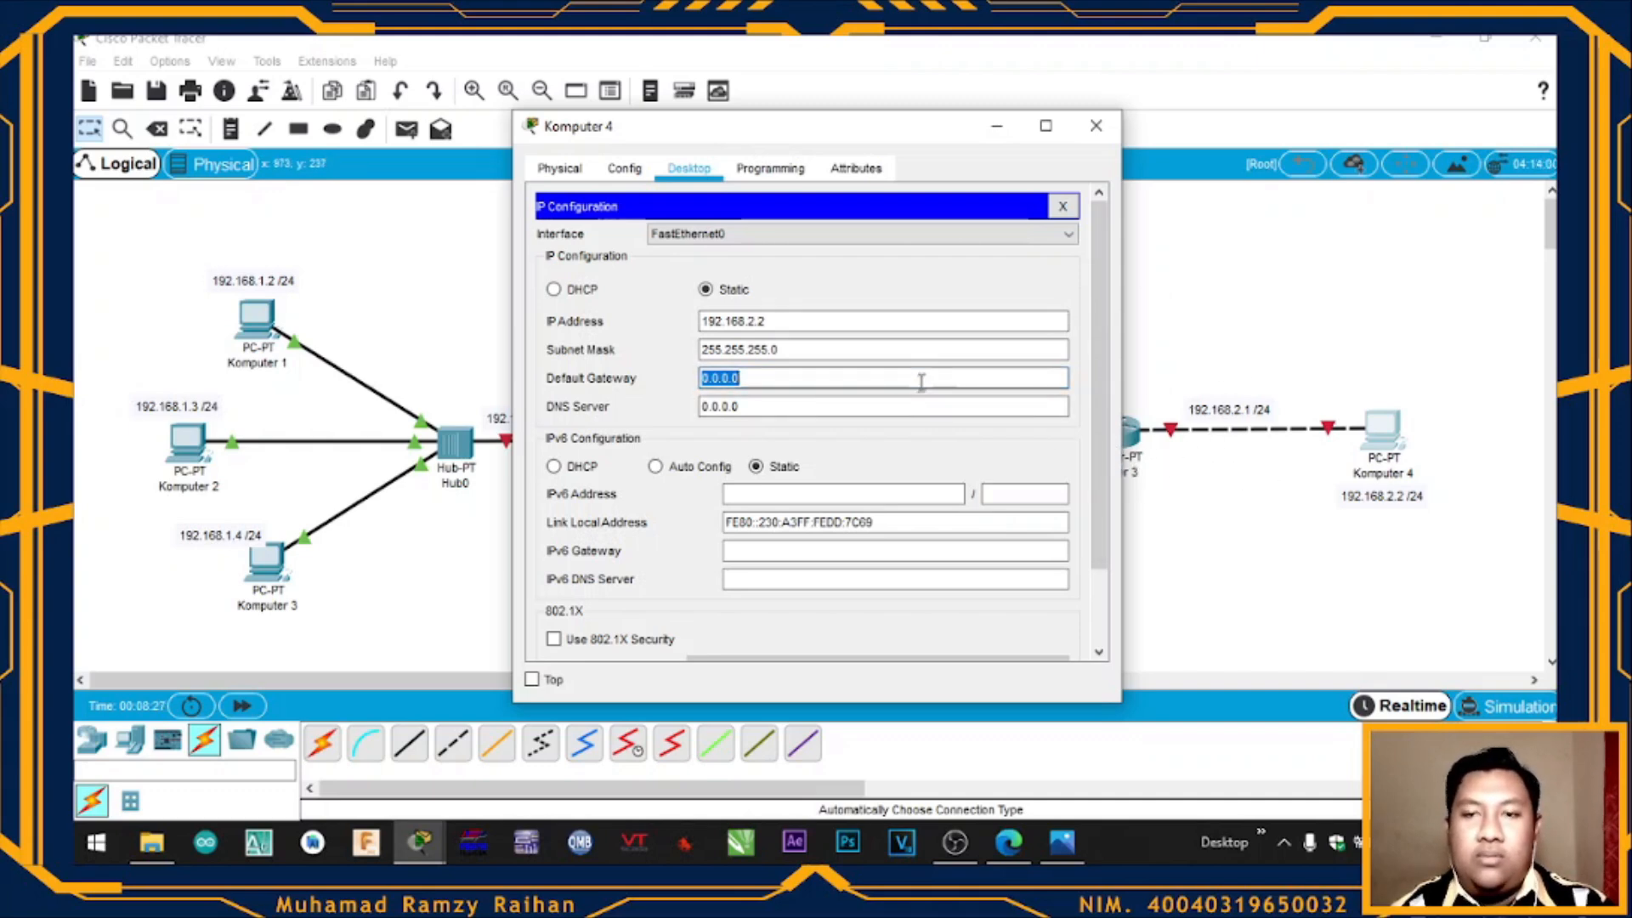
text(192)
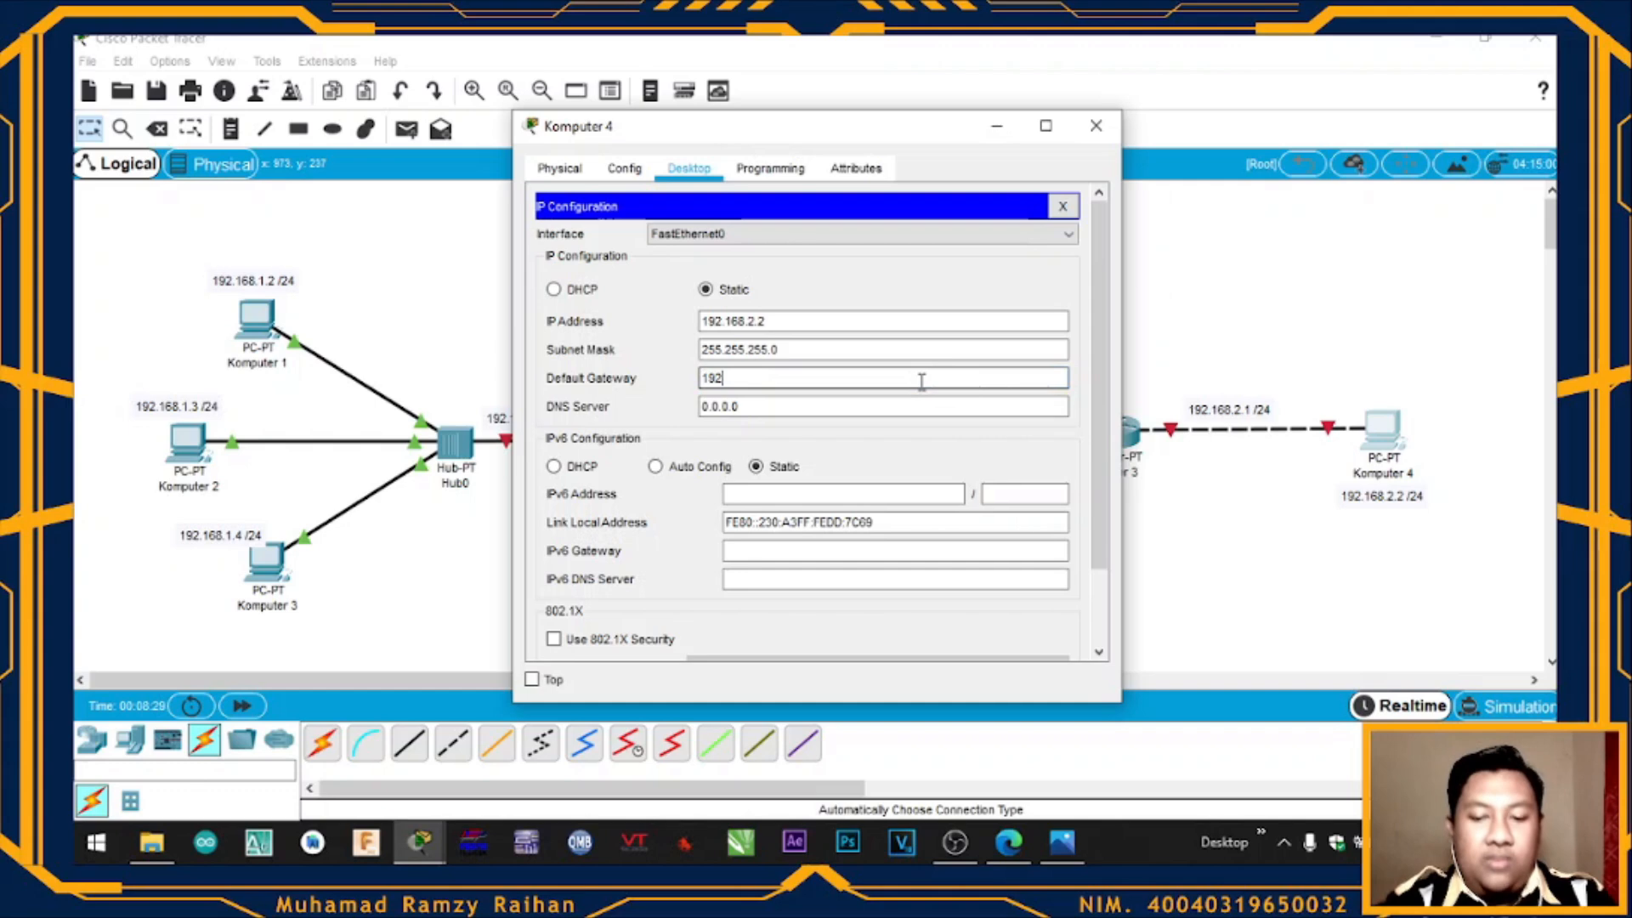
text(.168.2.1)
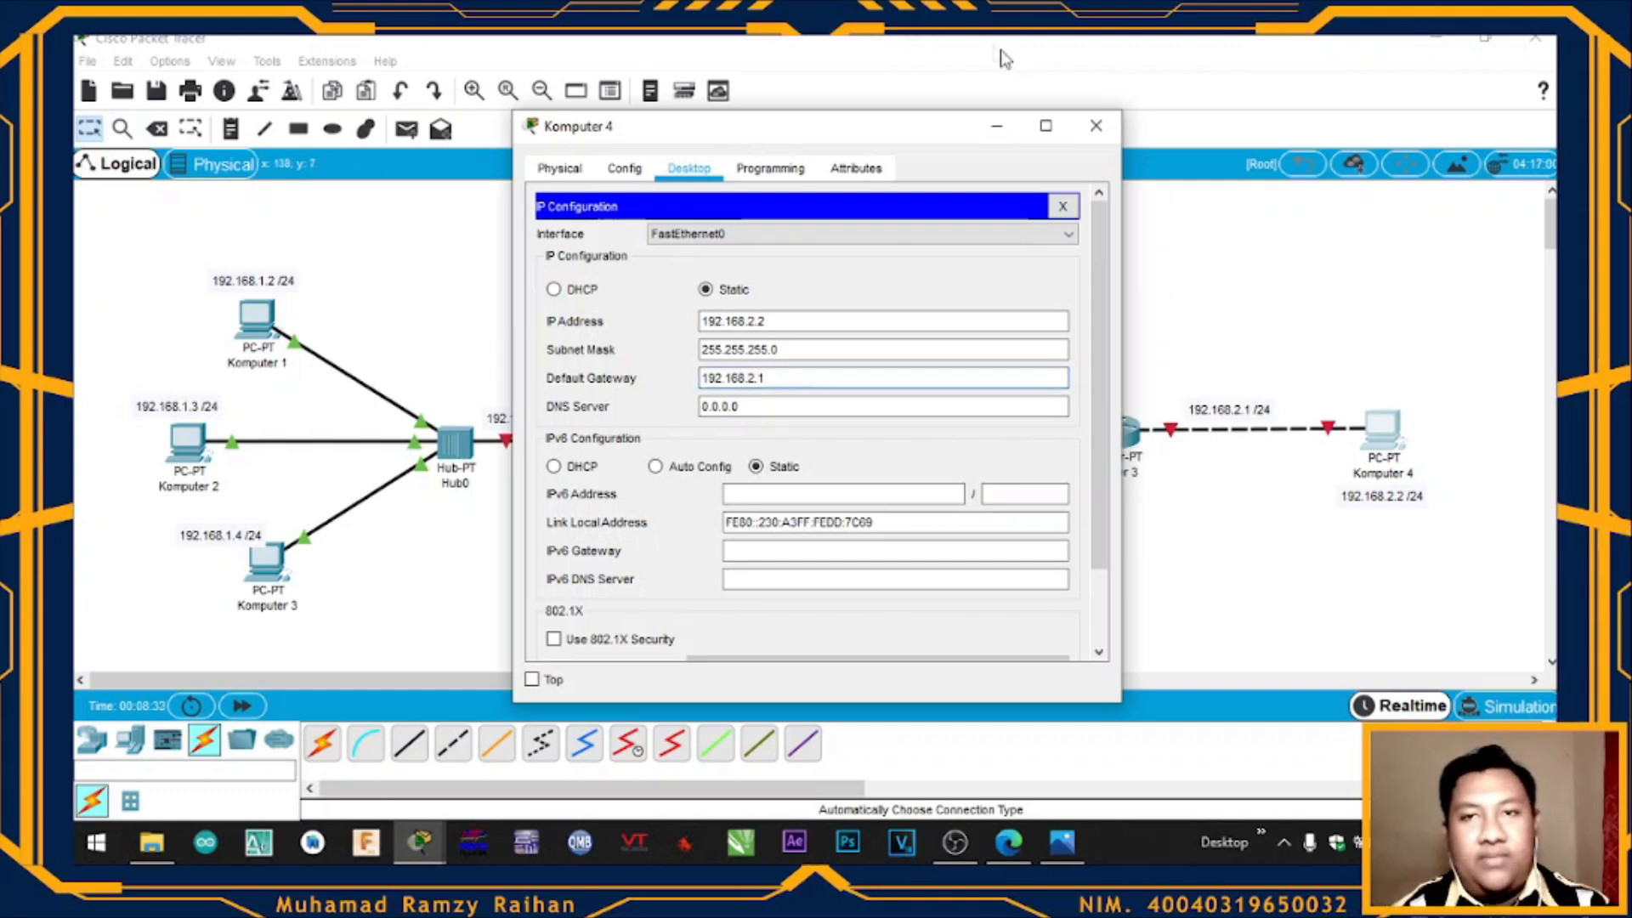
click(1093, 127)
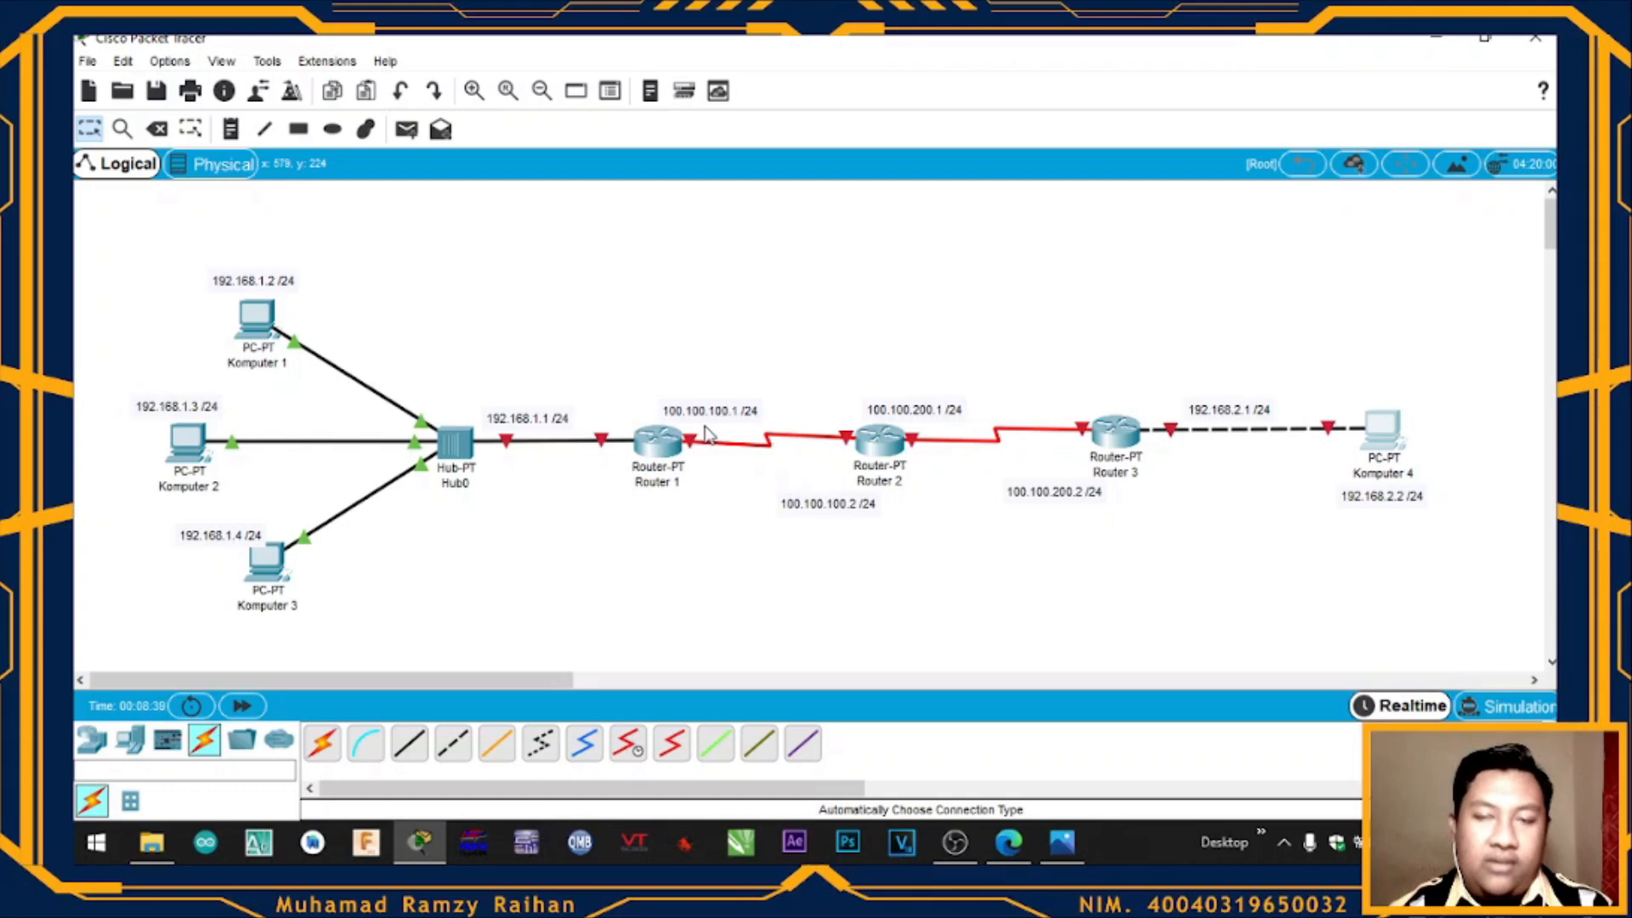
Open Router 1's command line interface, place its window clear of the router, and return to the topology workspace
mouse_move(648, 451)
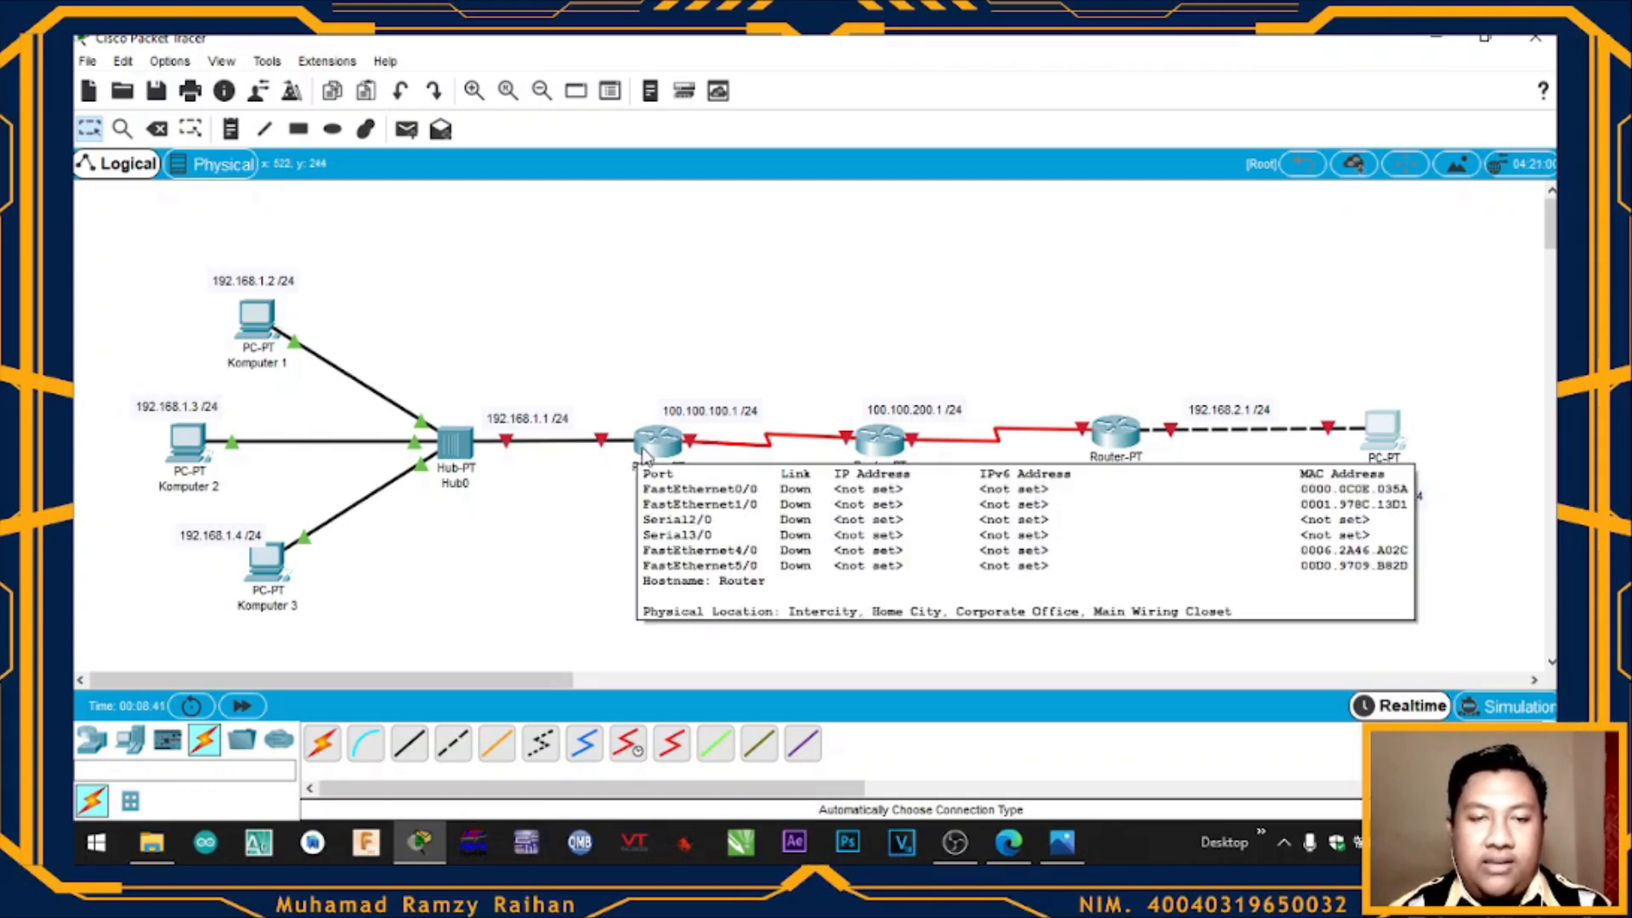
click(652, 453)
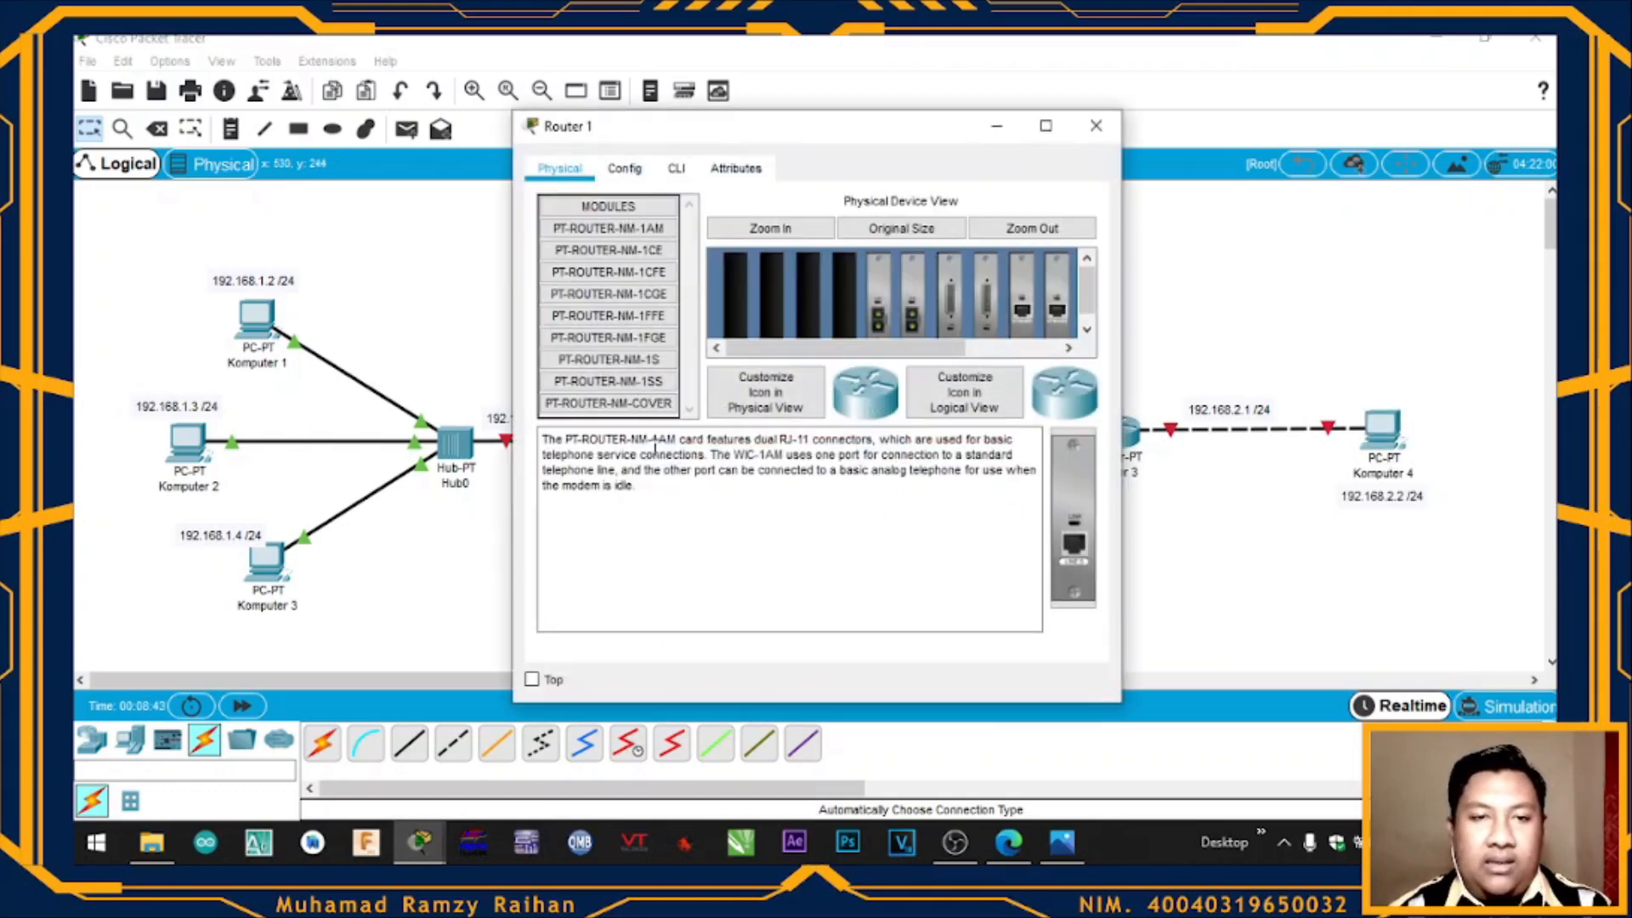
click(678, 169)
drag(866, 135, 1218, 99)
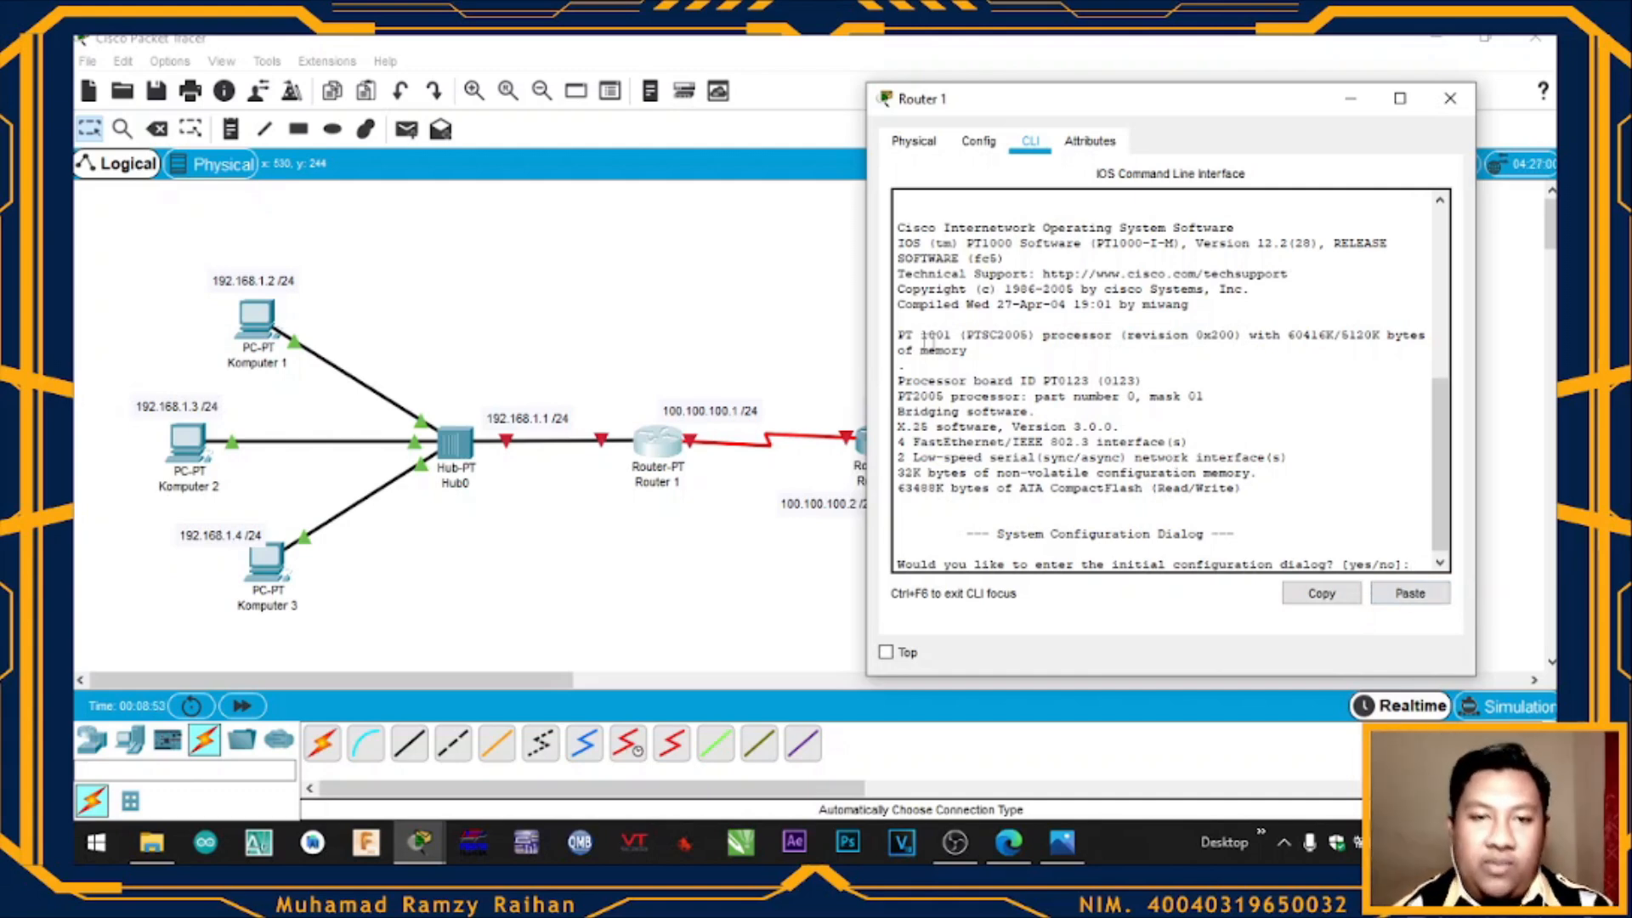
click(732, 350)
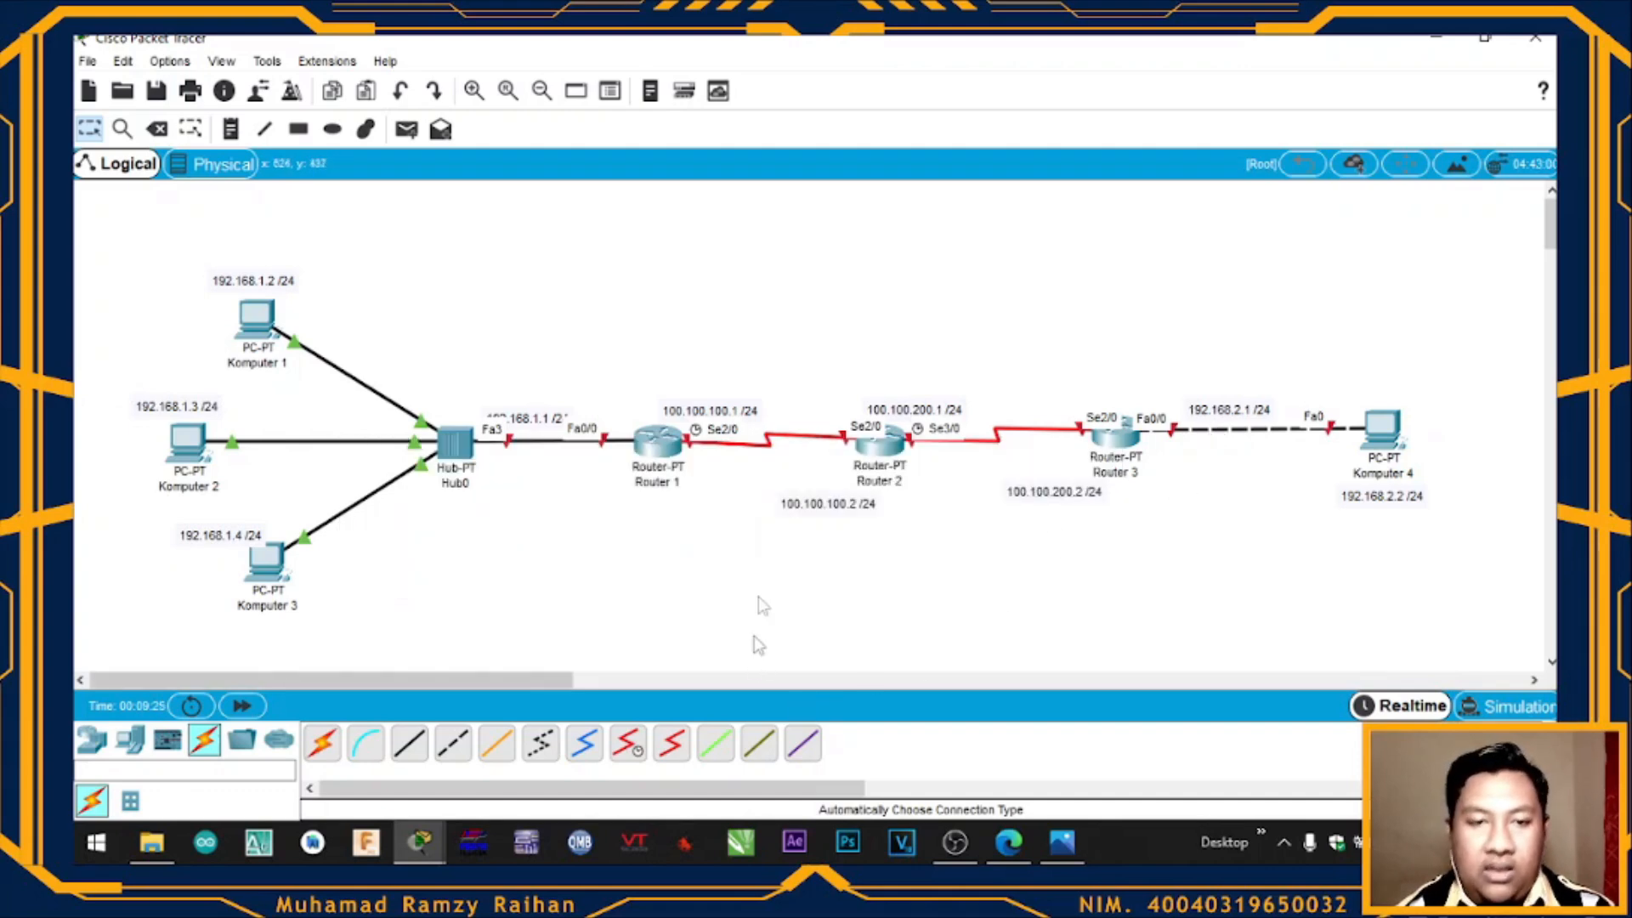
Bring back Router 1's command line and decline the initial configuration dialog with "no" to reach the router prompt
click(660, 447)
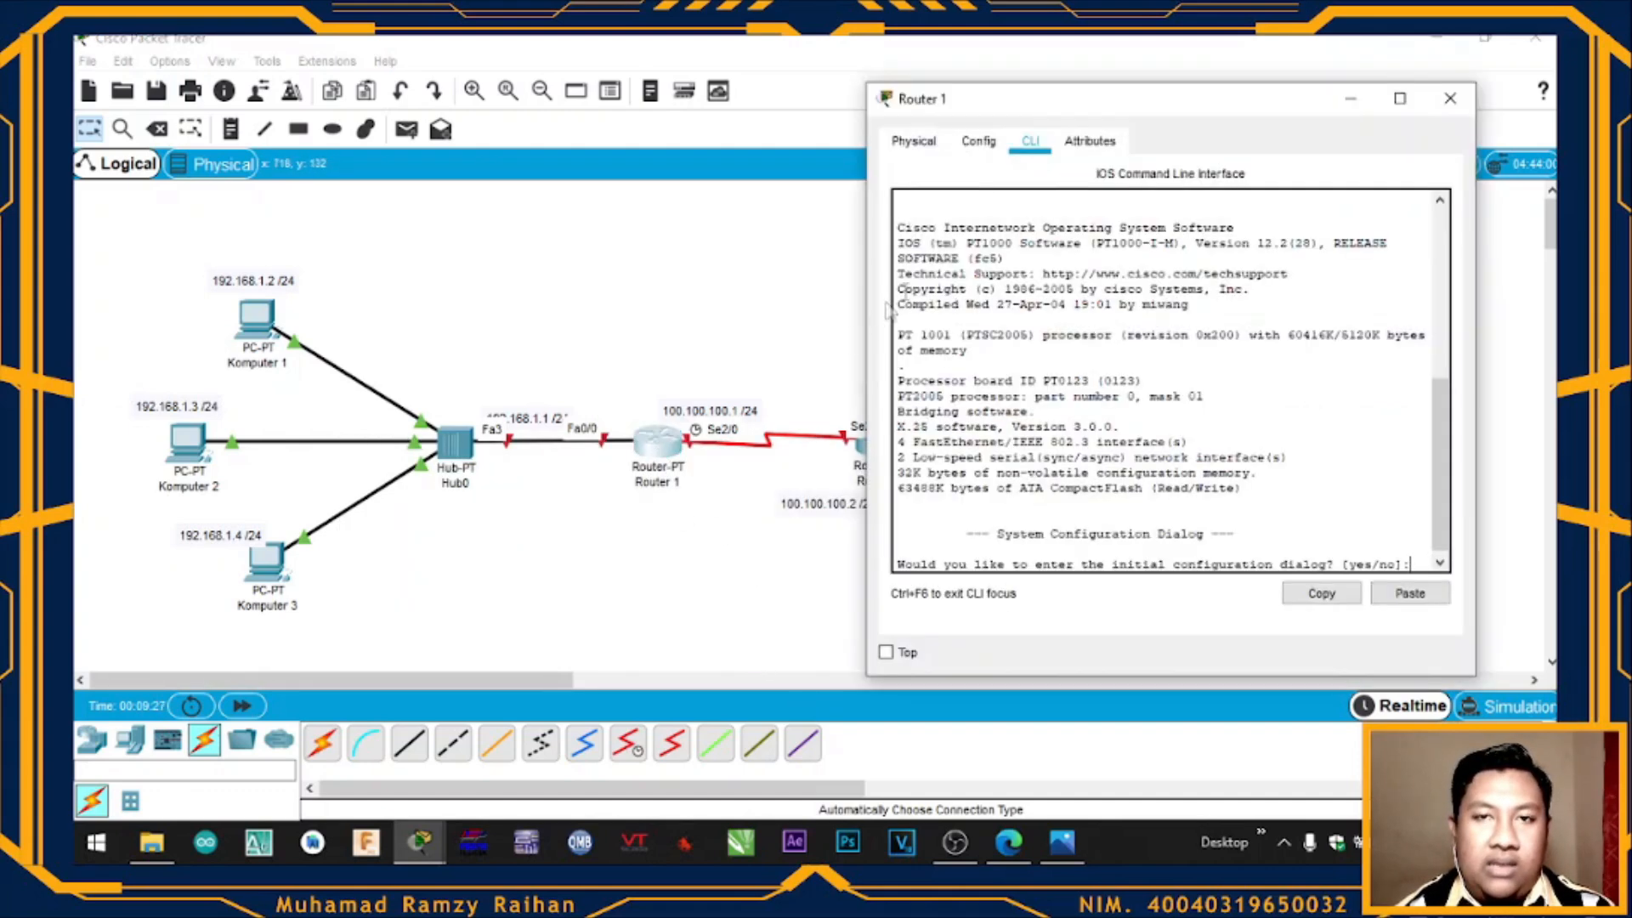
click(1409, 564)
text(no)
key(Return)
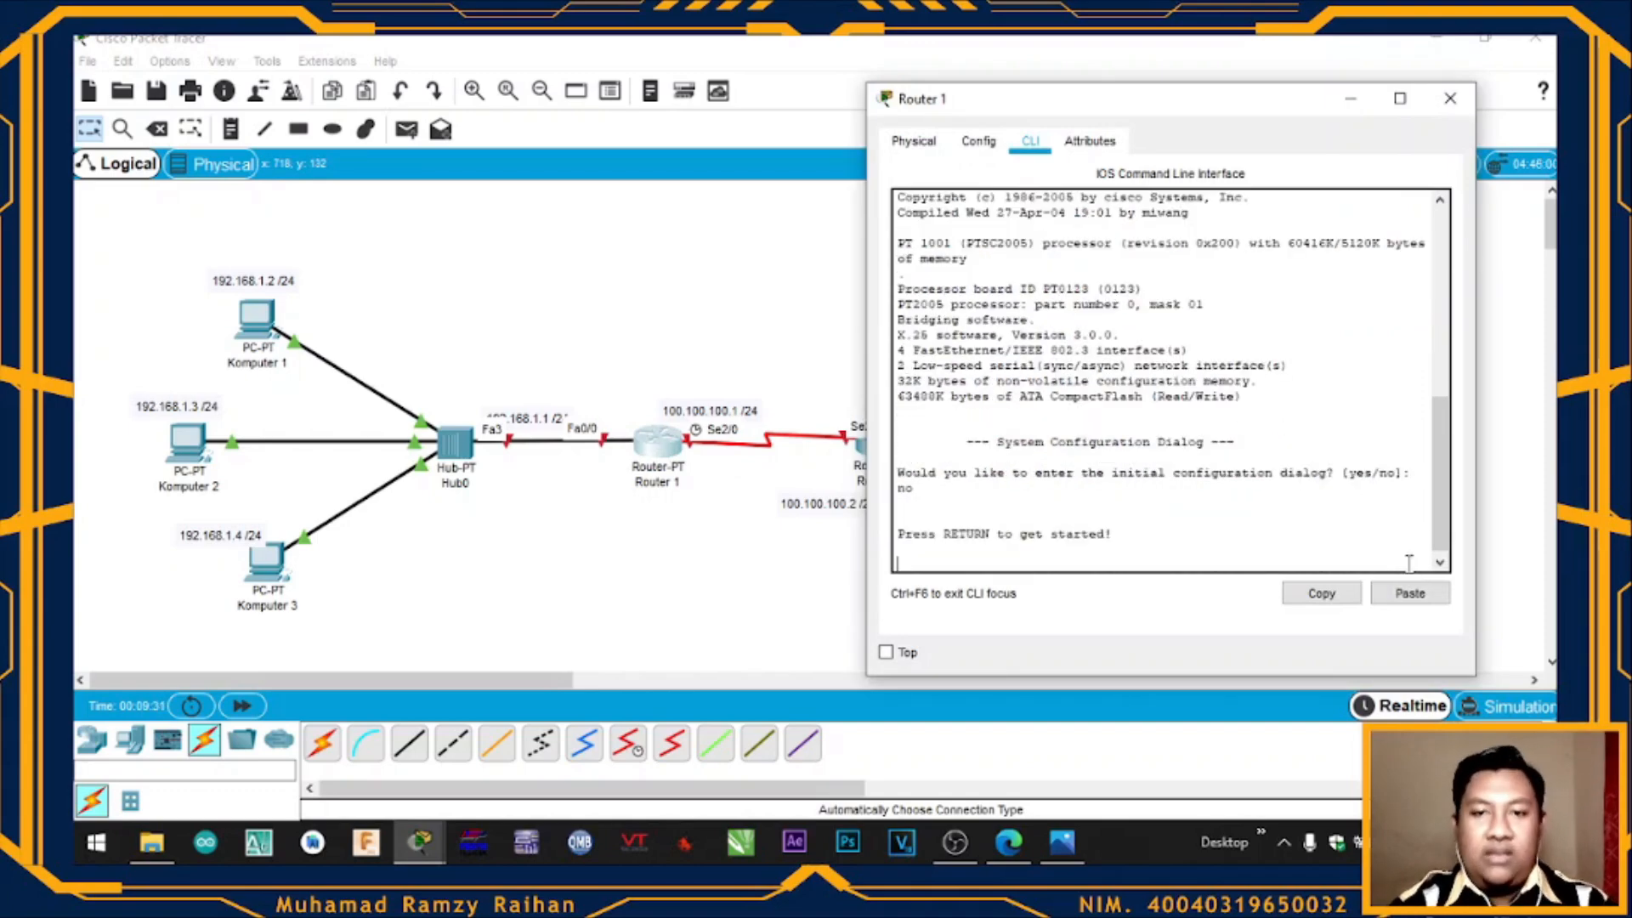
key(Return)
Enter global configuration mode on Router 1 with the commands enable and configure terminal
text(enable)
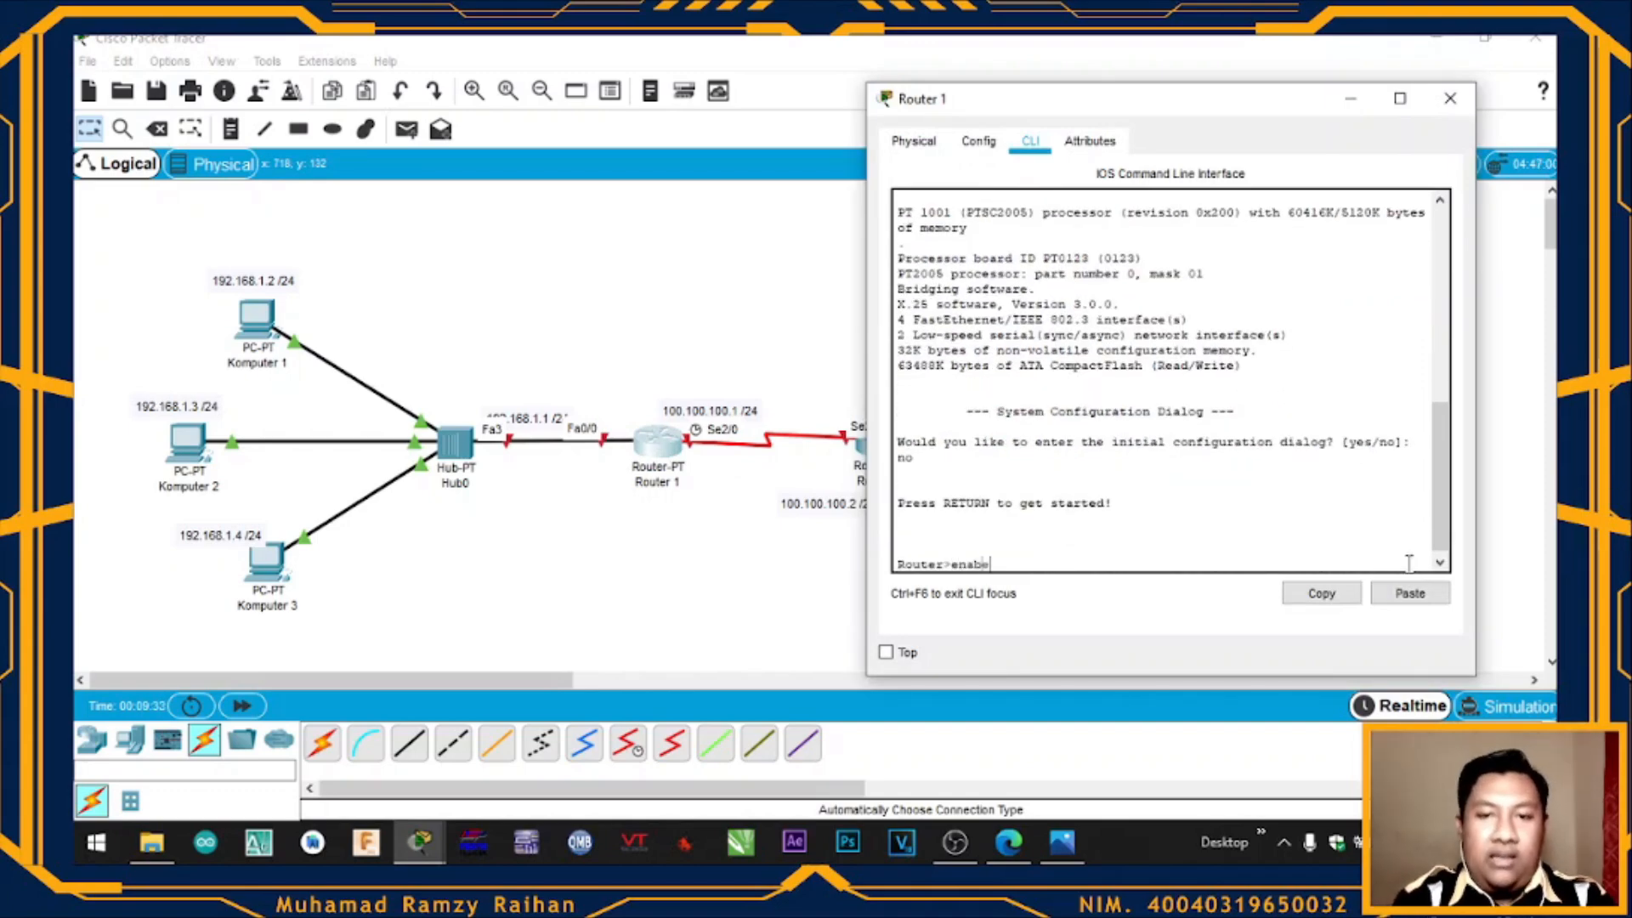
key(Return)
text(configure terminal)
key(Return)
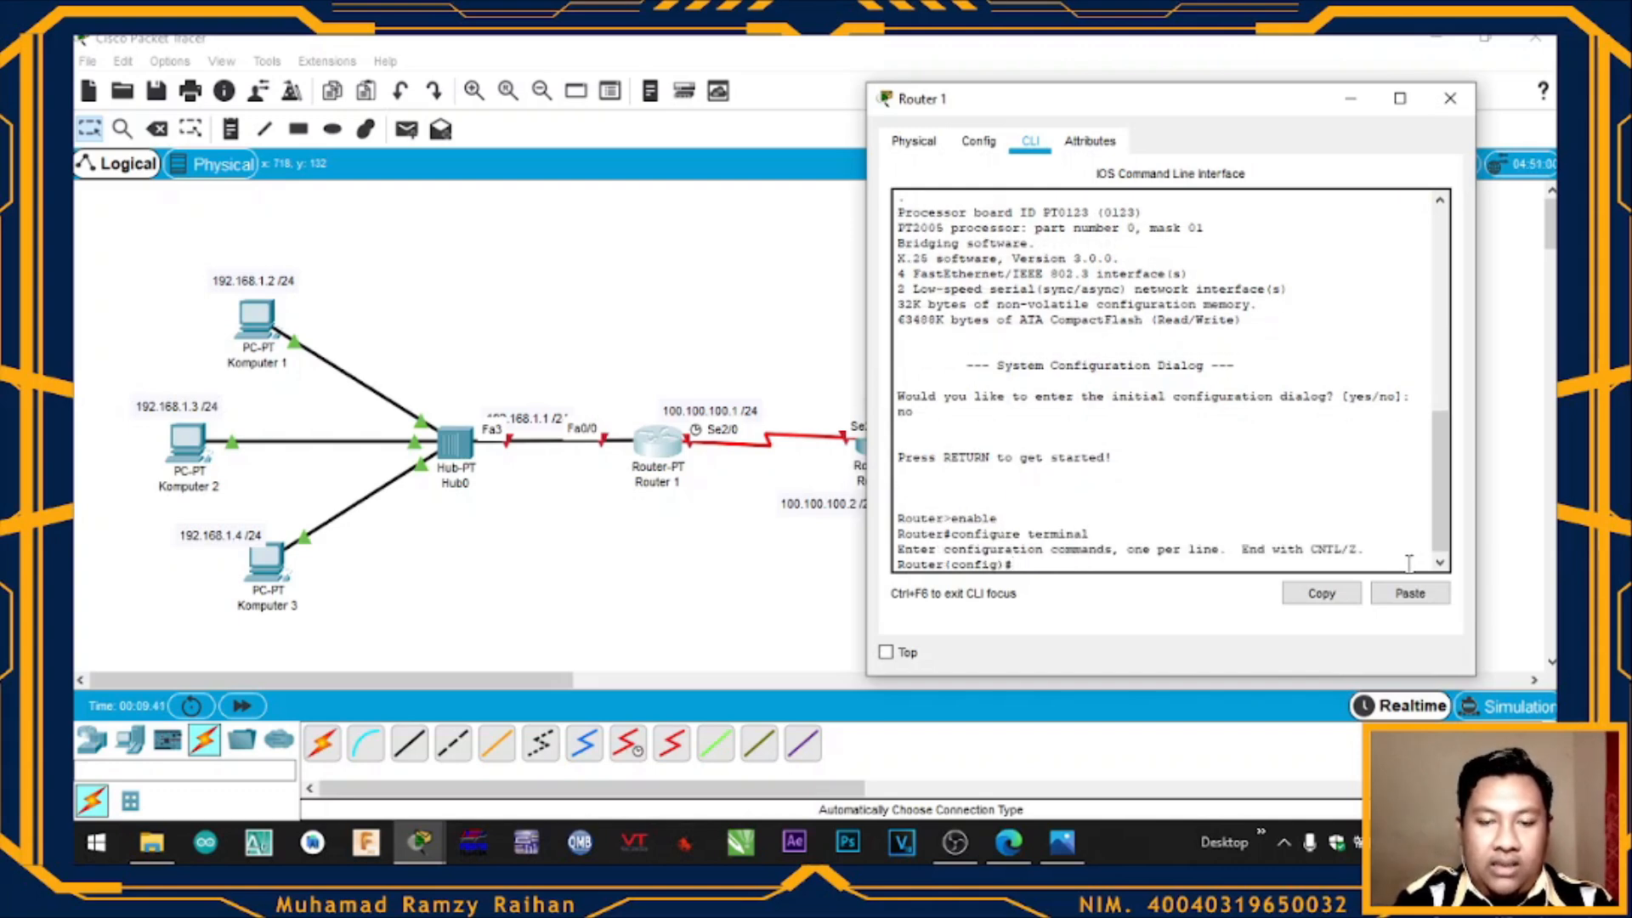
Assign IP address 192.168.1.1 with subnet mask 255.255.255.0 to Router 1's interface fa0/0
text(interface)
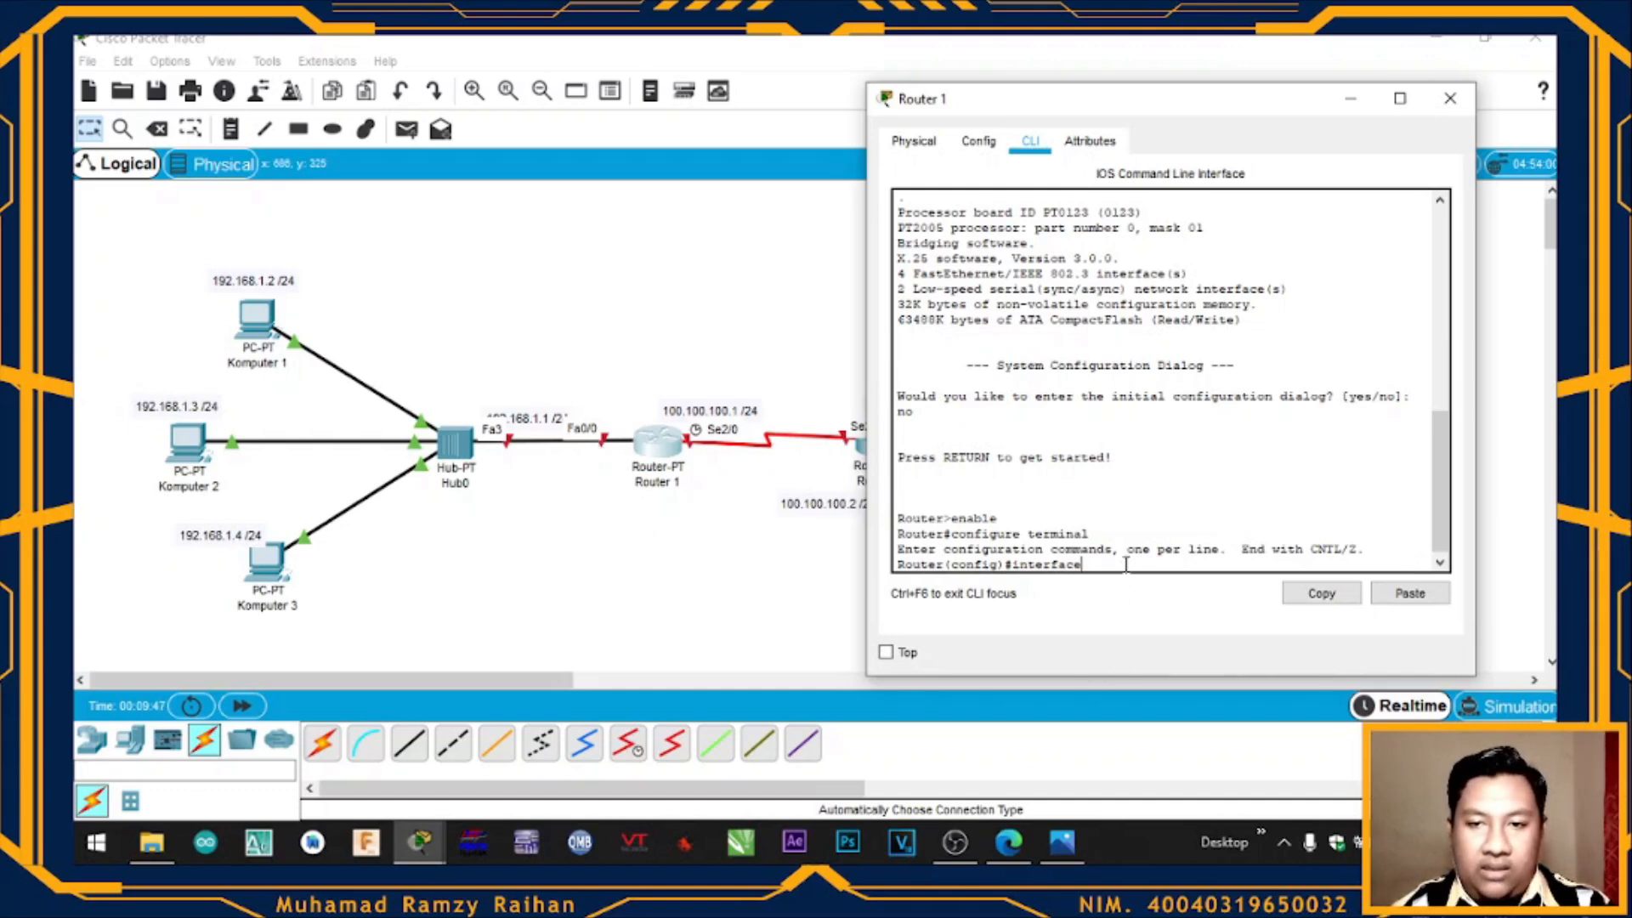
text(fa0/0)
key(Return)
text(ip address)
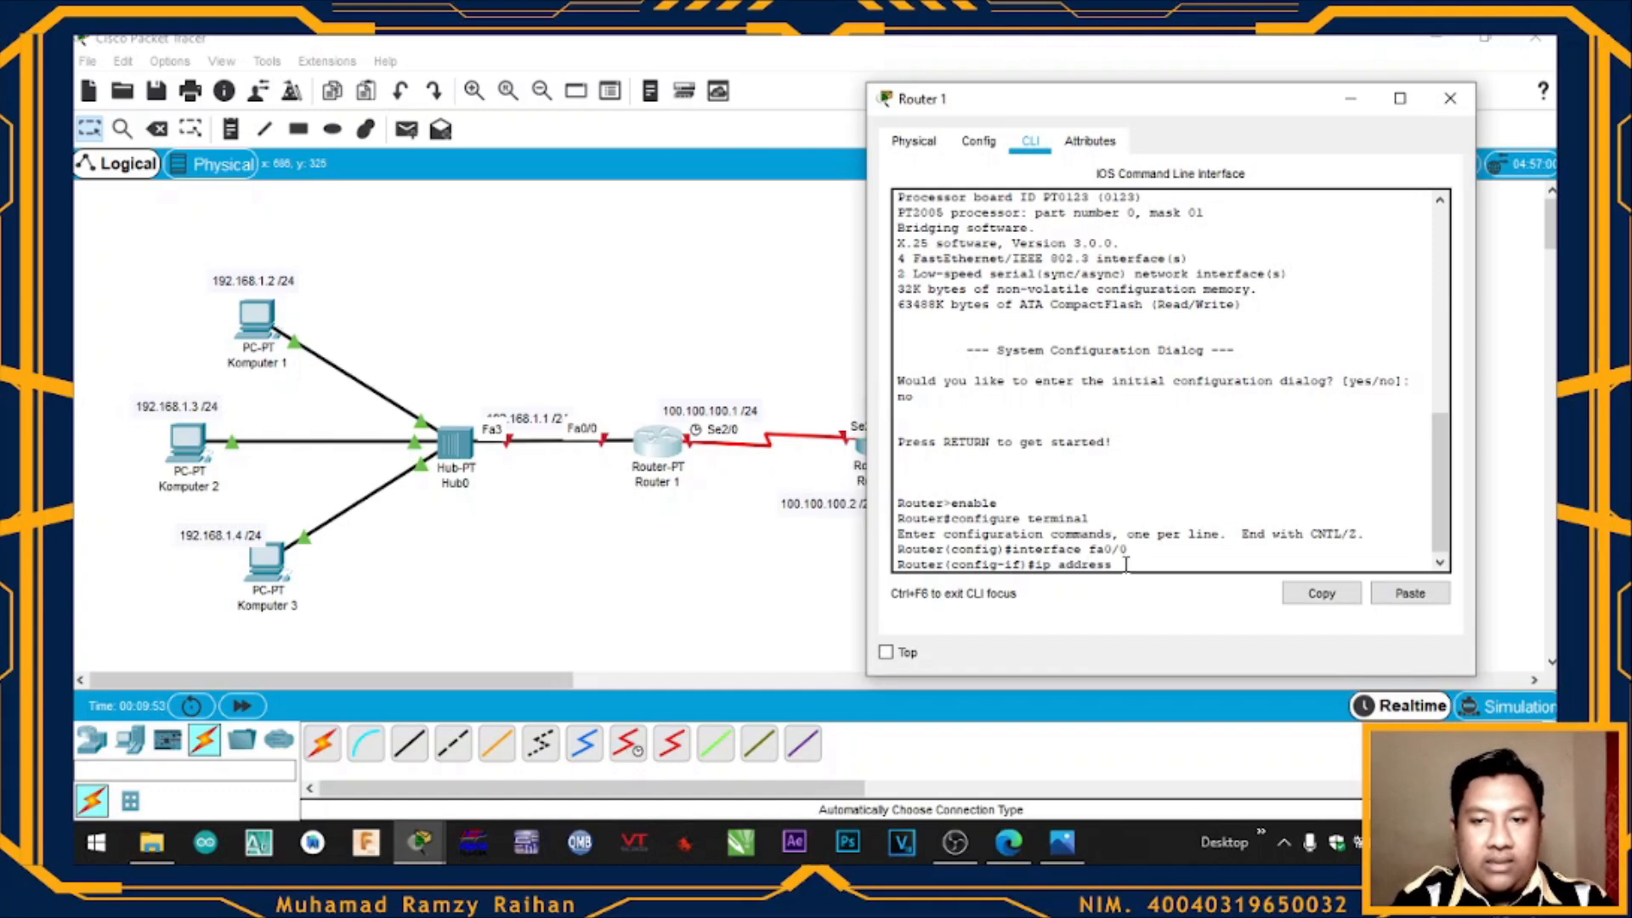
text( 192.)
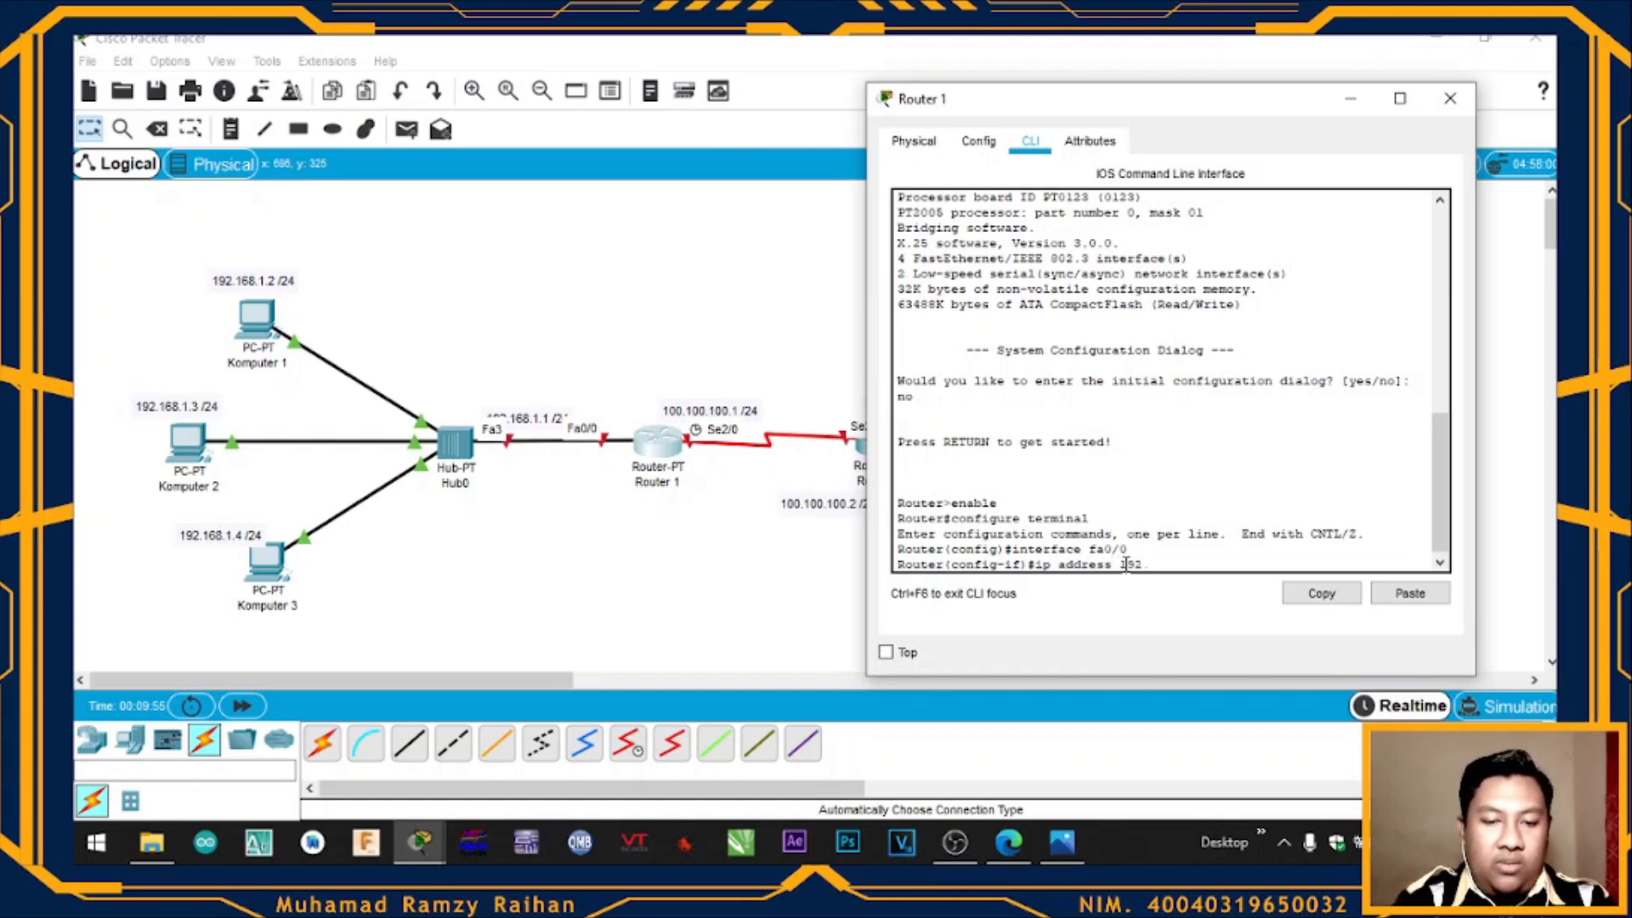
text(168.1.1)
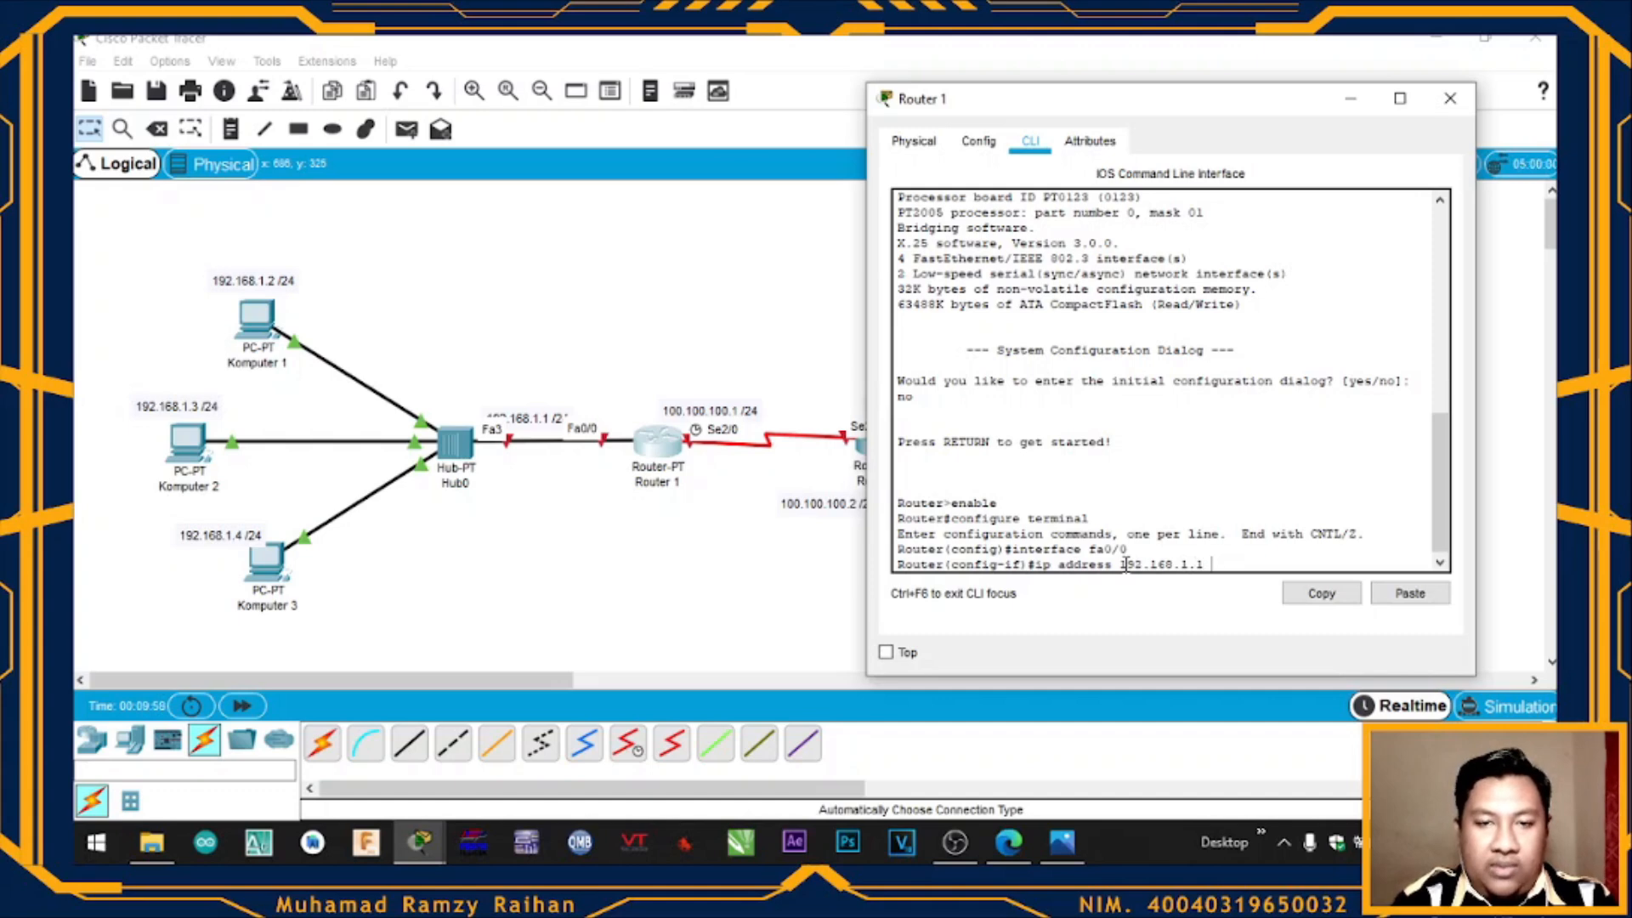
text( 255.255.255.0)
key(Return)
Enable Router 1's interface fa0/0 with no shutdown and exit back to global configuration mode
text(no shutdown)
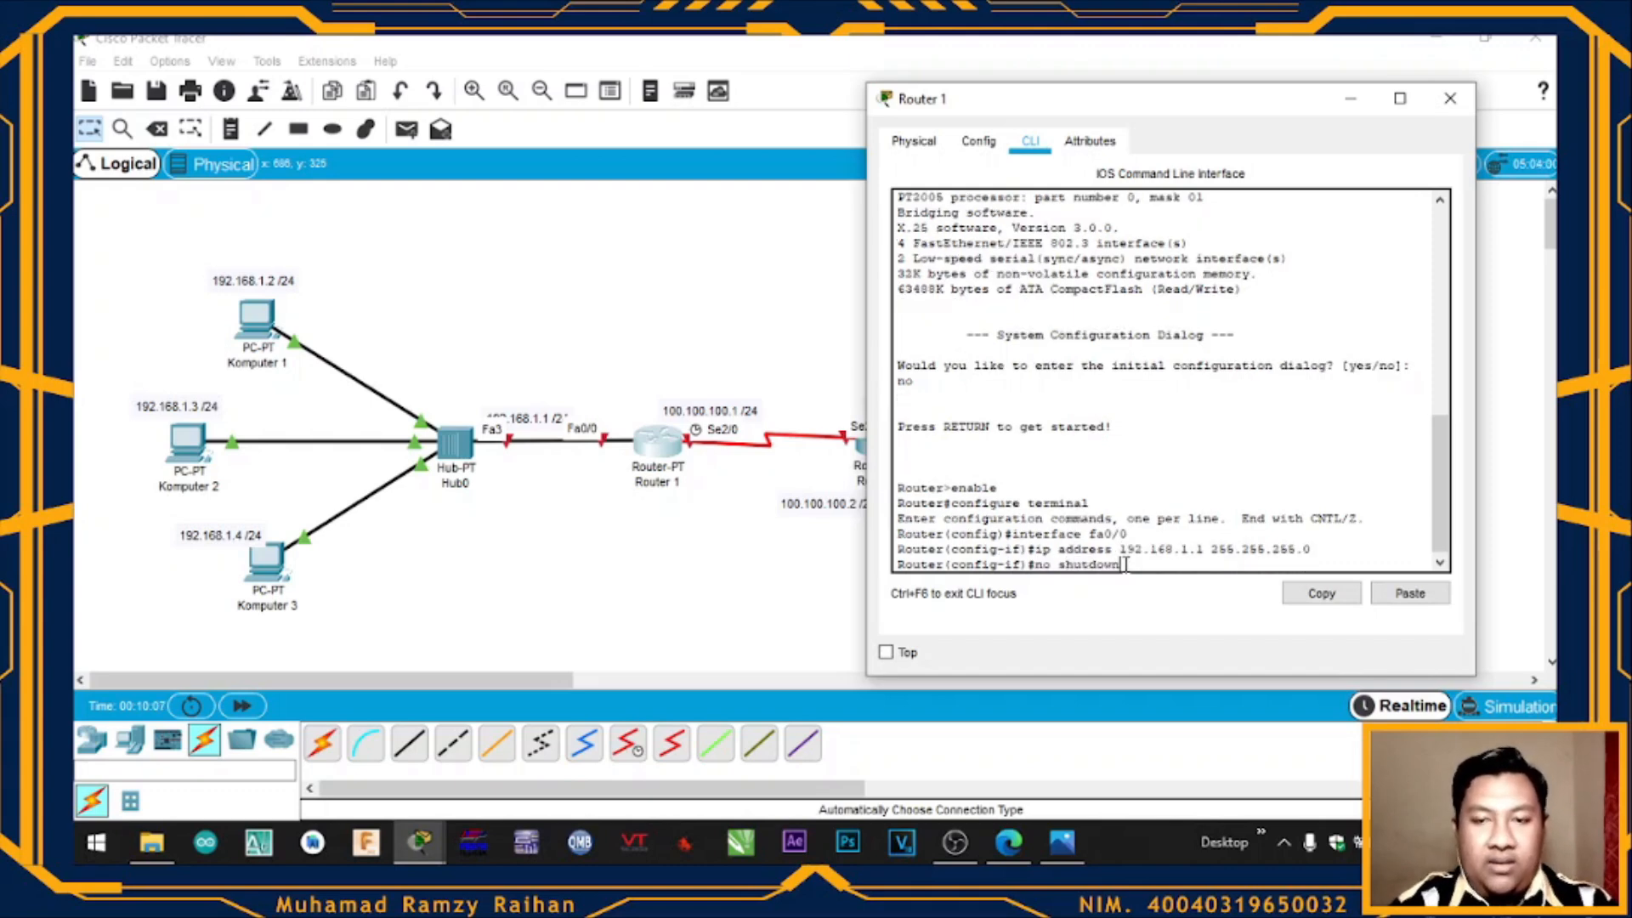
key(Return)
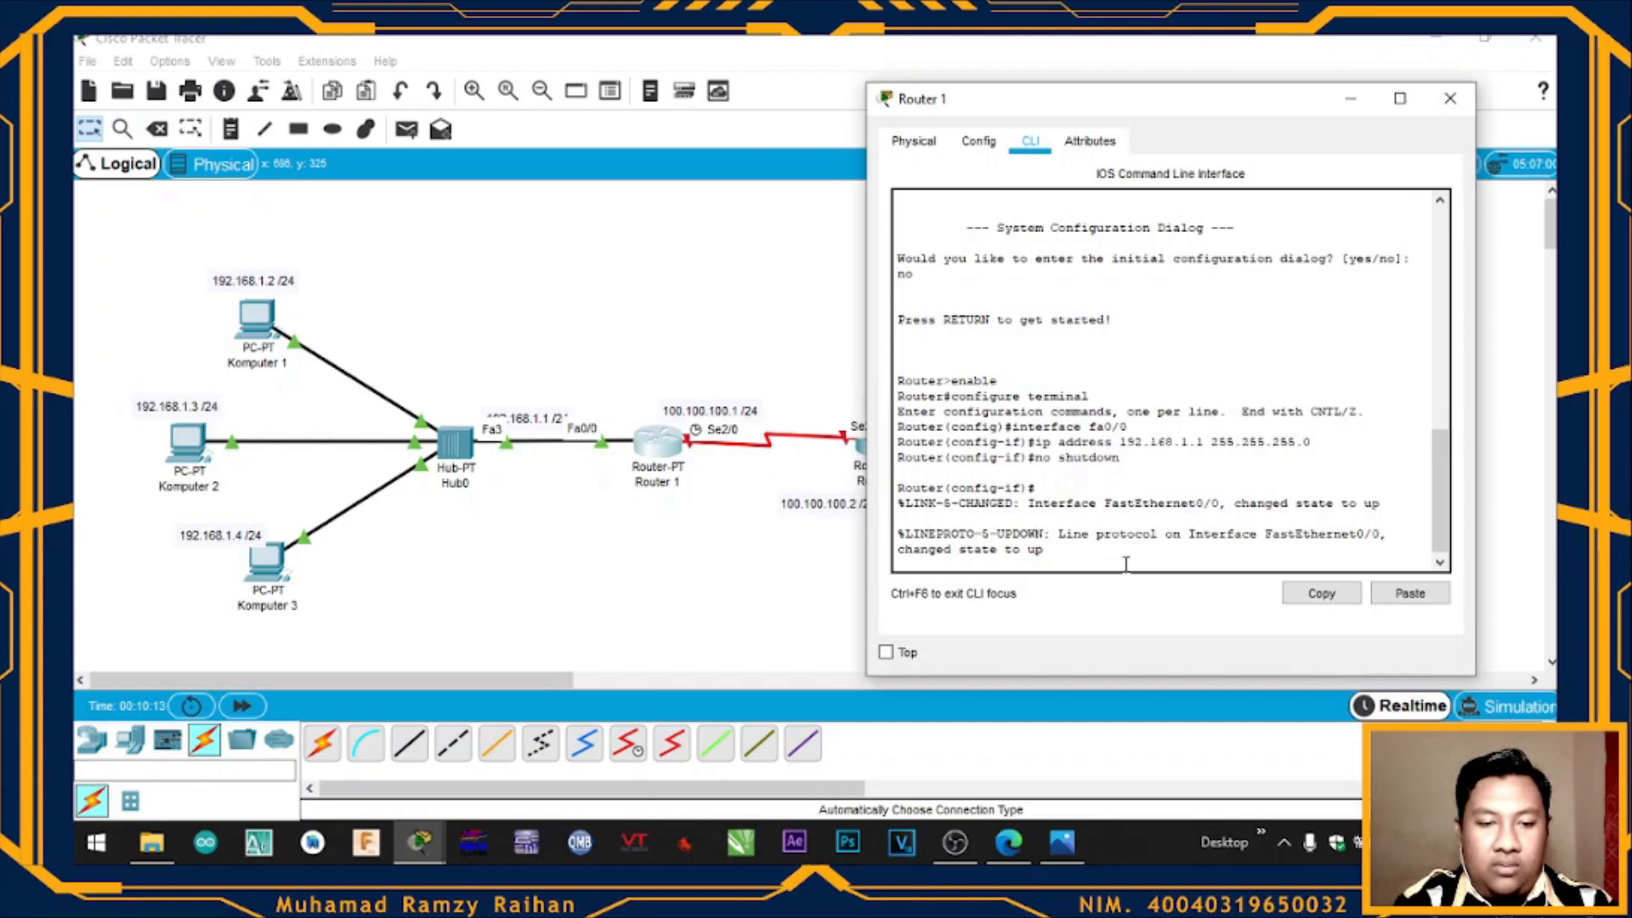
text(exit)
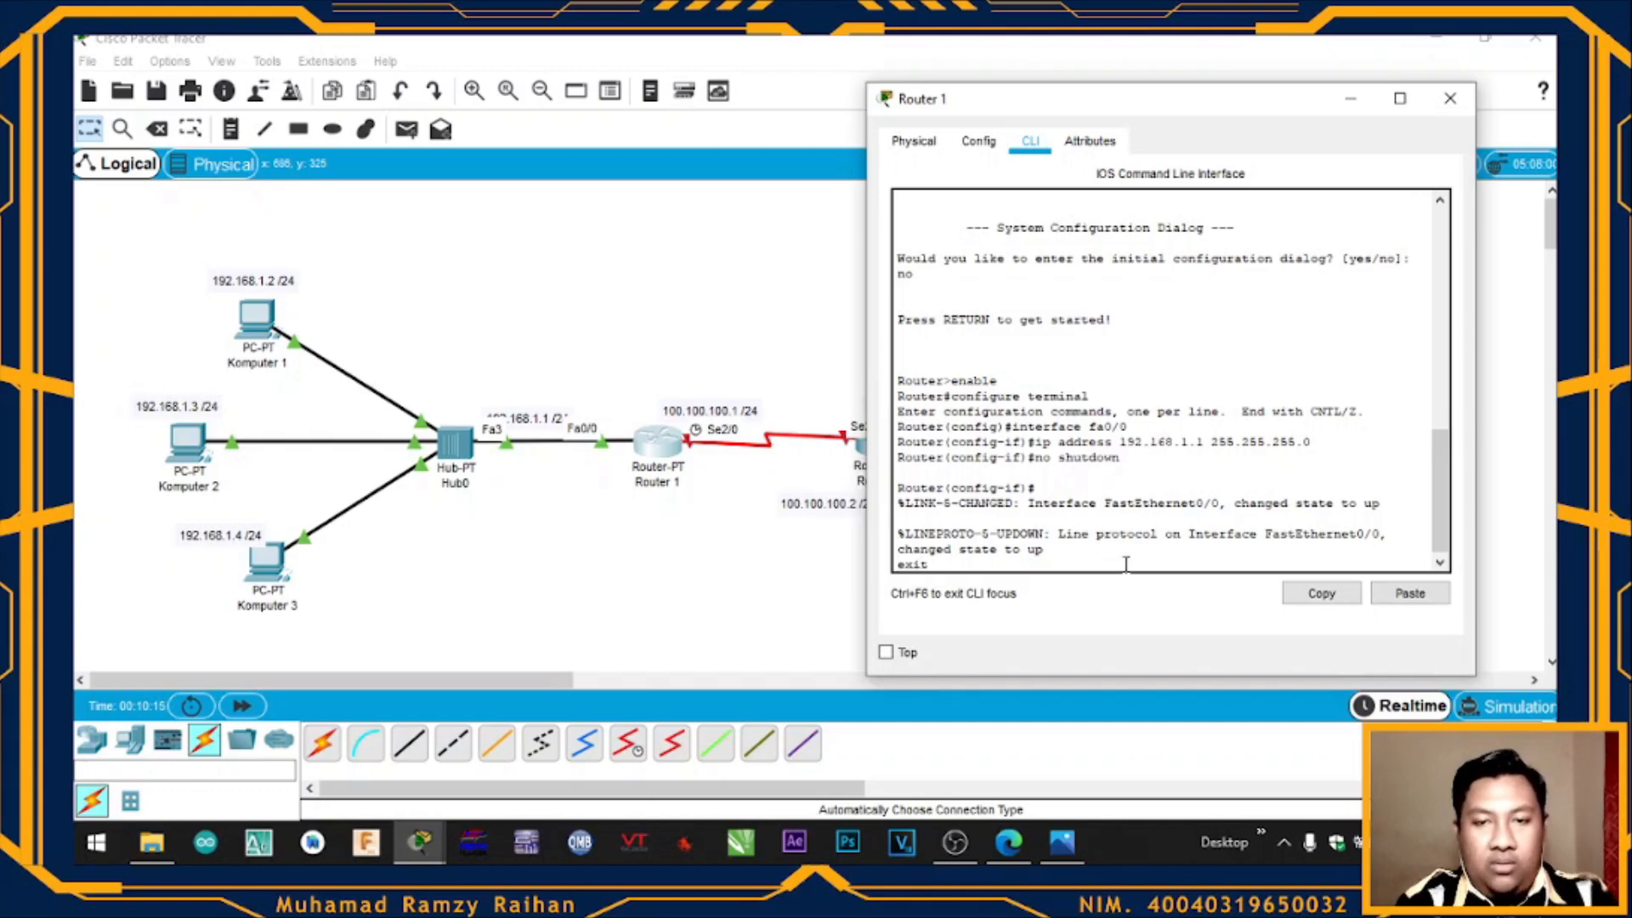
key(Return)
Enter the configuration mode of Router 1's serial interface se2/0
text(interface)
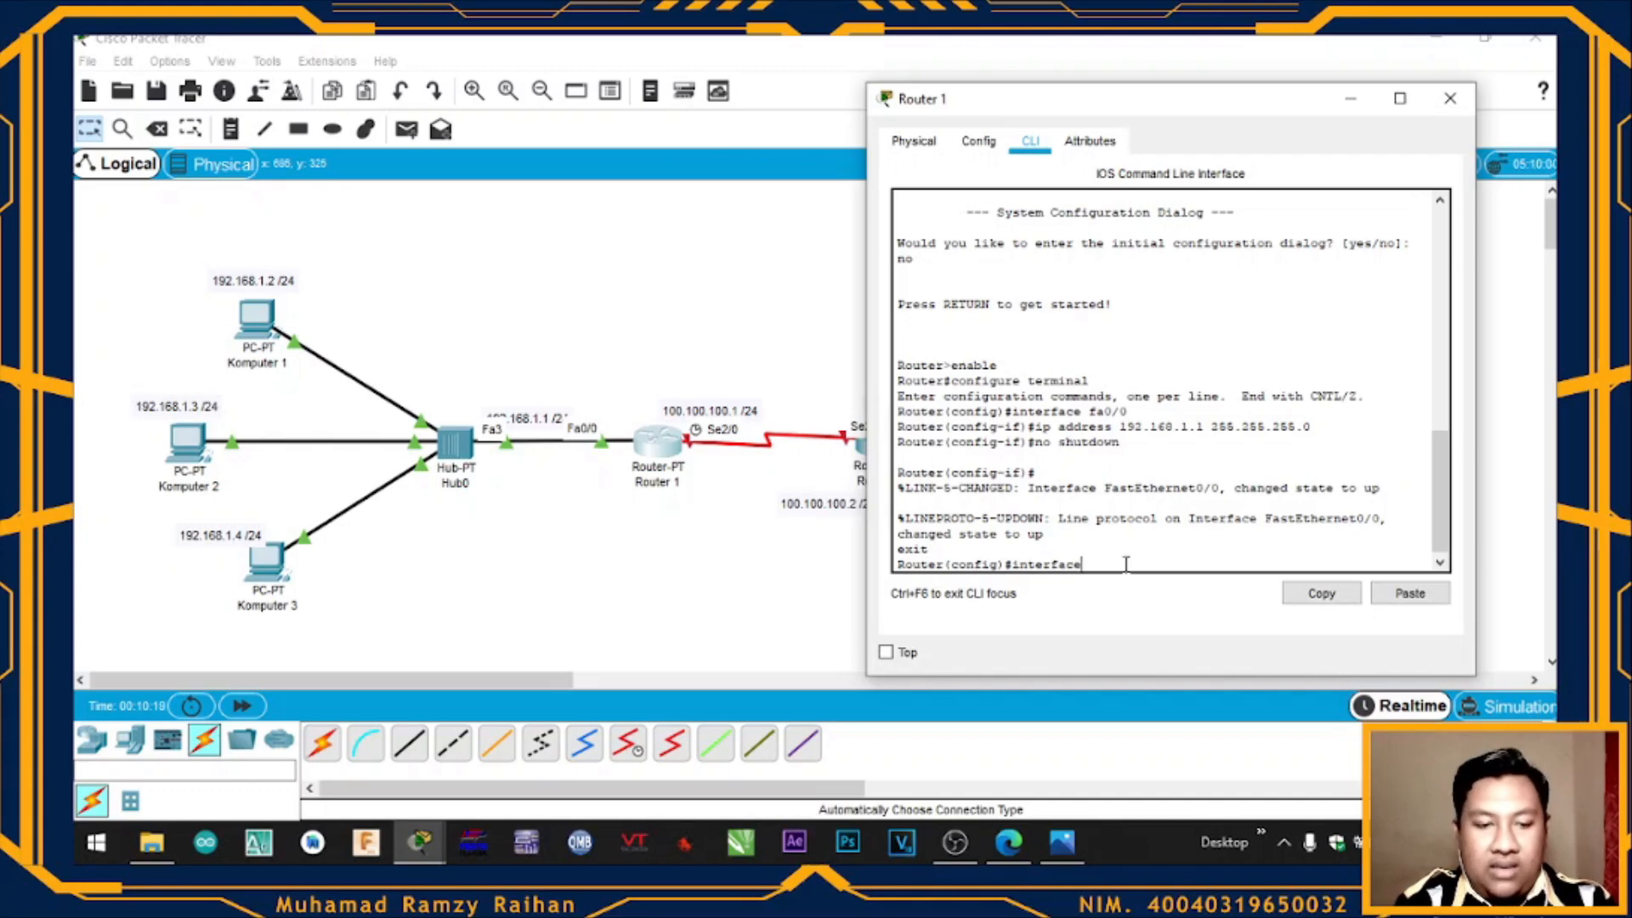
text( se2/0)
key(Return)
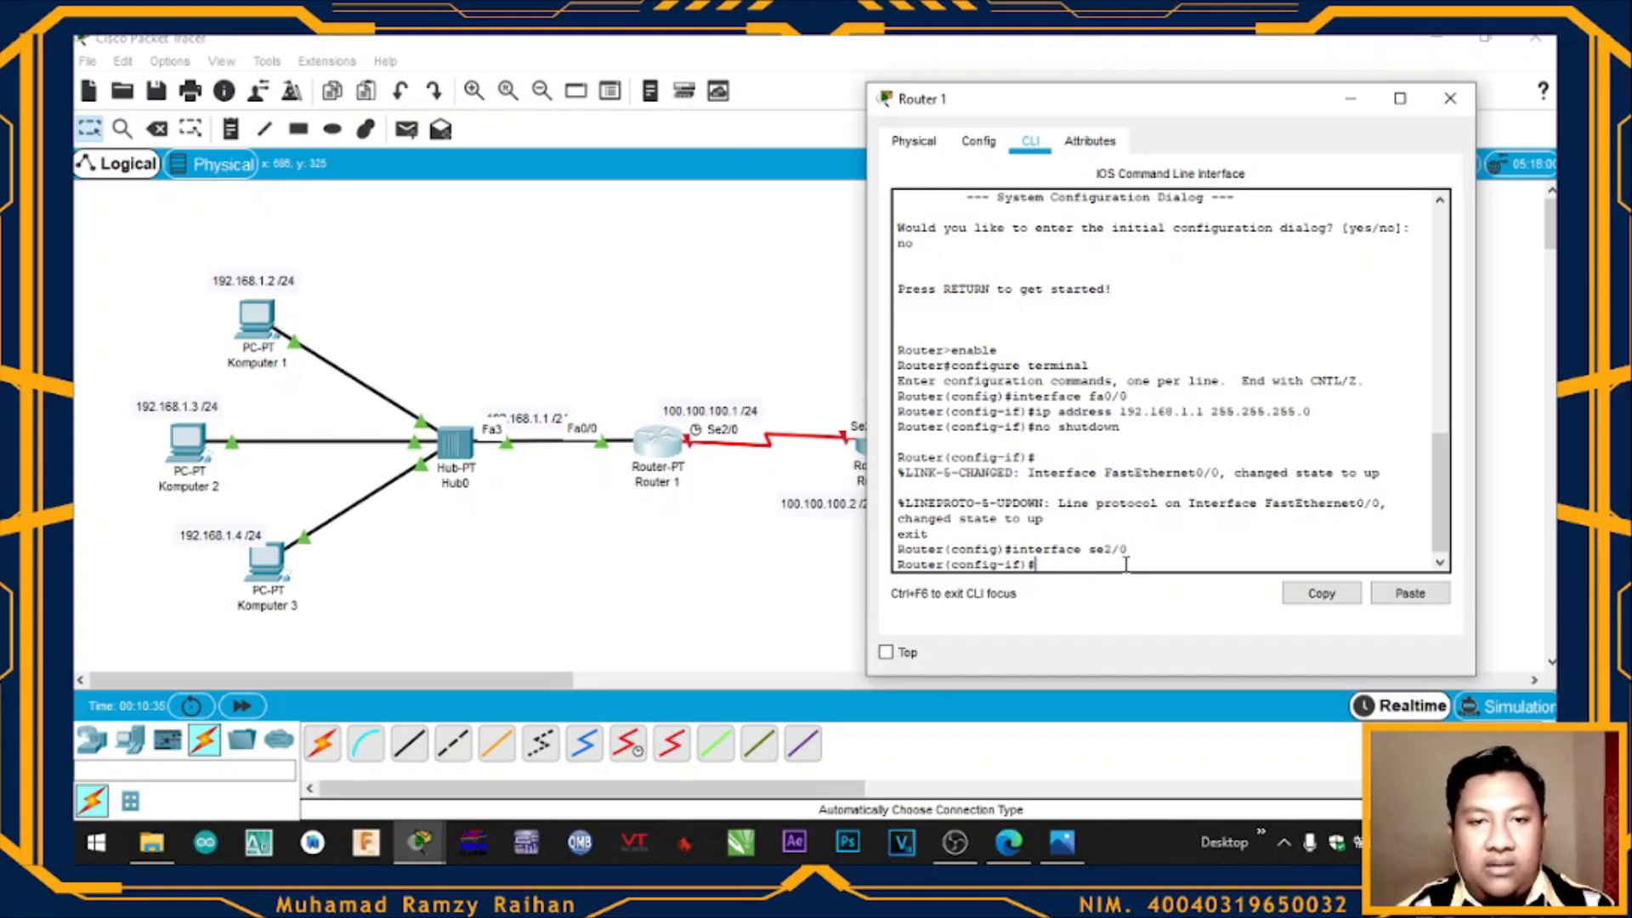
text(clock rat)
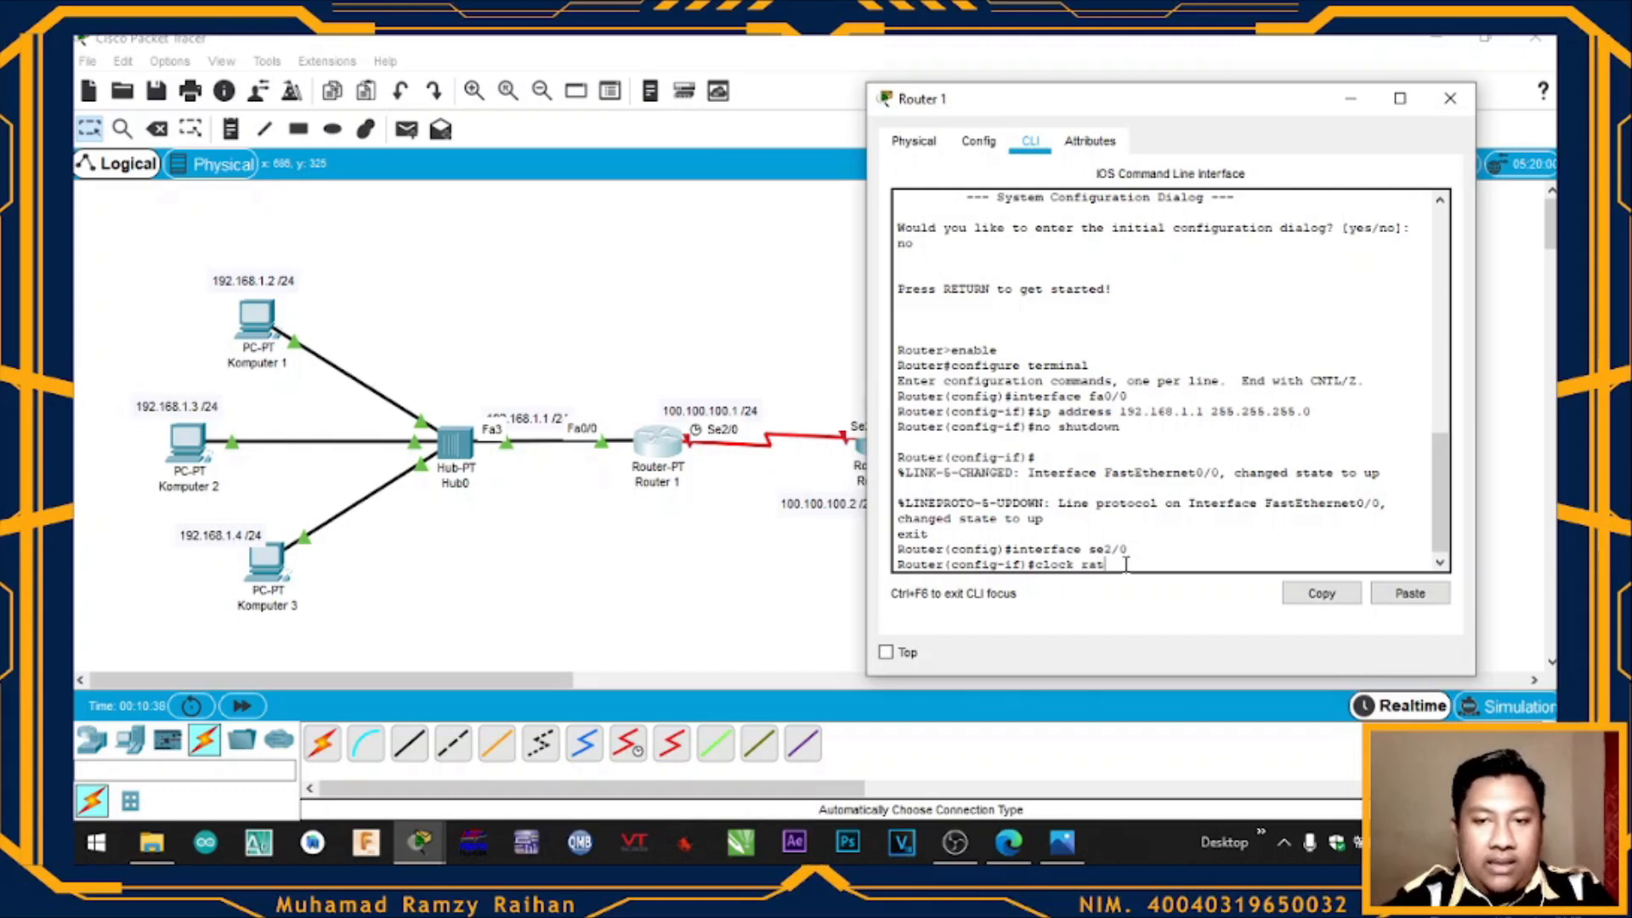
text(e 64000)
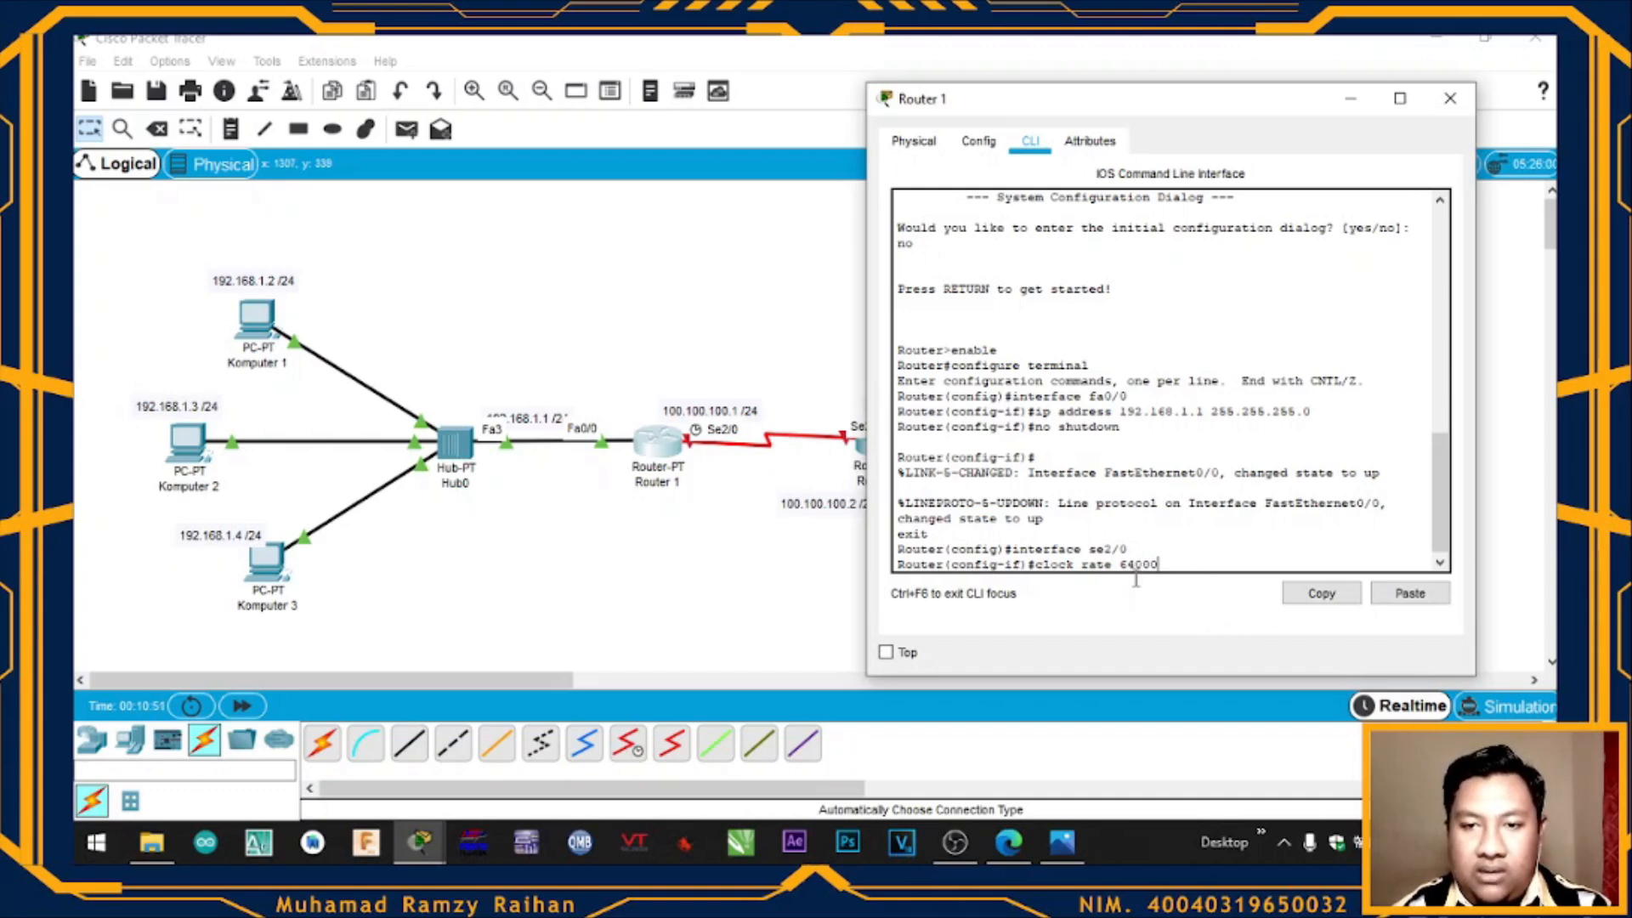
scroll(1040, 570, down, 1)
key(BackSpace)
key(BackSpace)
key(BackSpace)
key(BackSpace)
key(BackSpace)
key(BackSpace)
key(BackSpace)
key(BackSpace)
key(BackSpace)
key(BackSpace)
key(BackSpace)
key(BackSpace)
key(BackSpace)
key(BackSpace)
key(BackSpace)
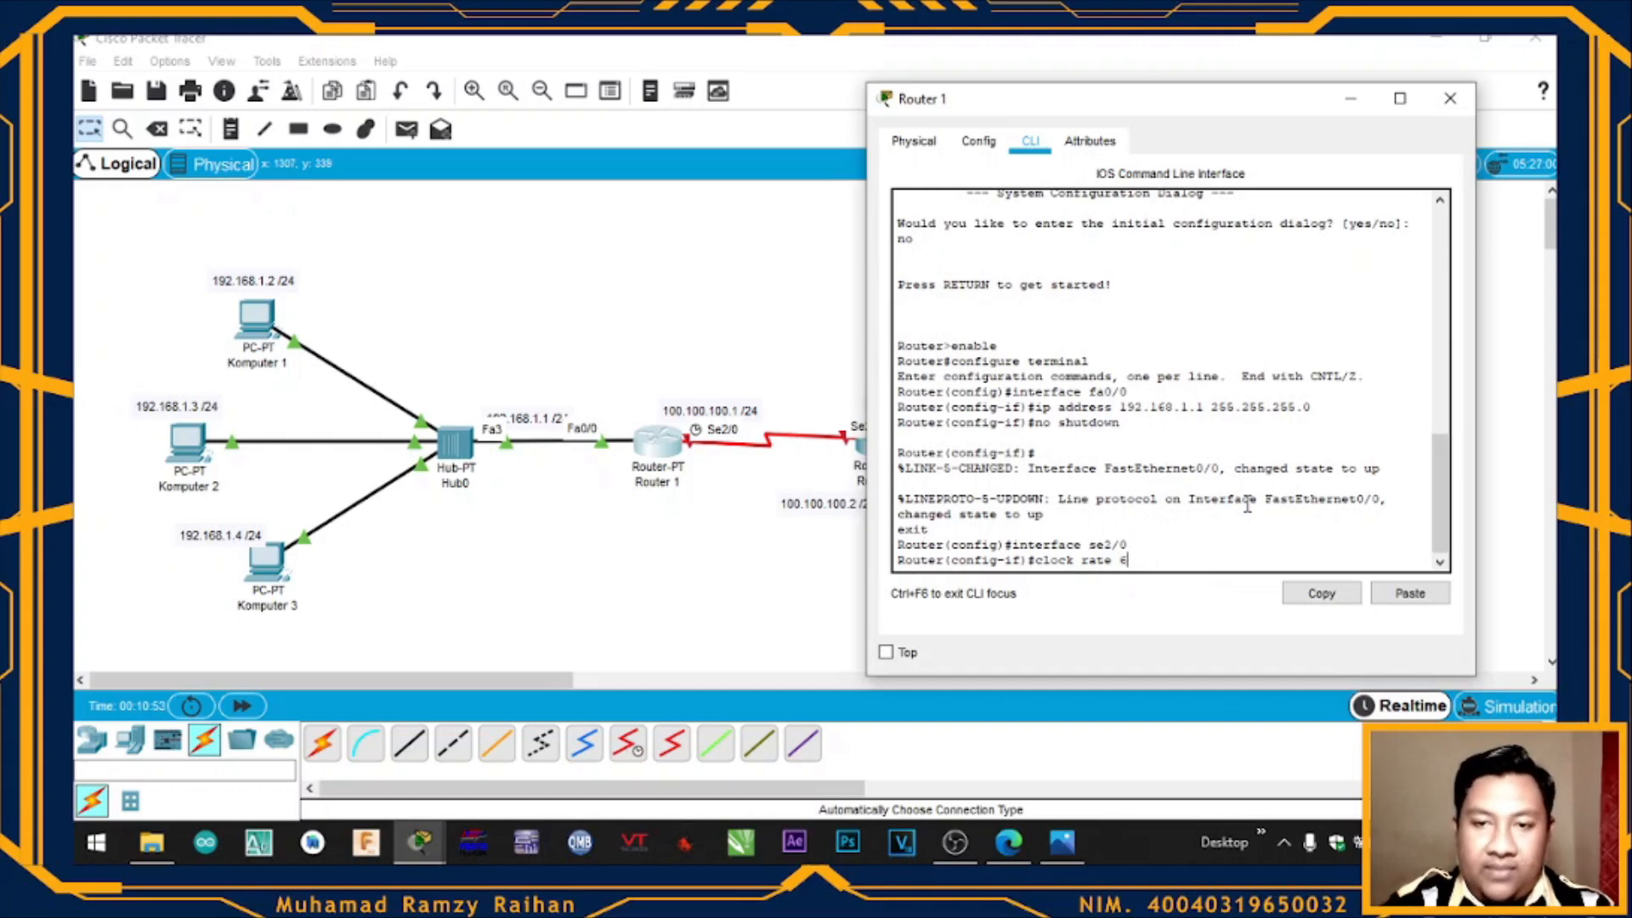
Assign IP address 100.100.100.1 with subnet mask 255.255.255.0 to Router 1's interface se2/0
text(ip address)
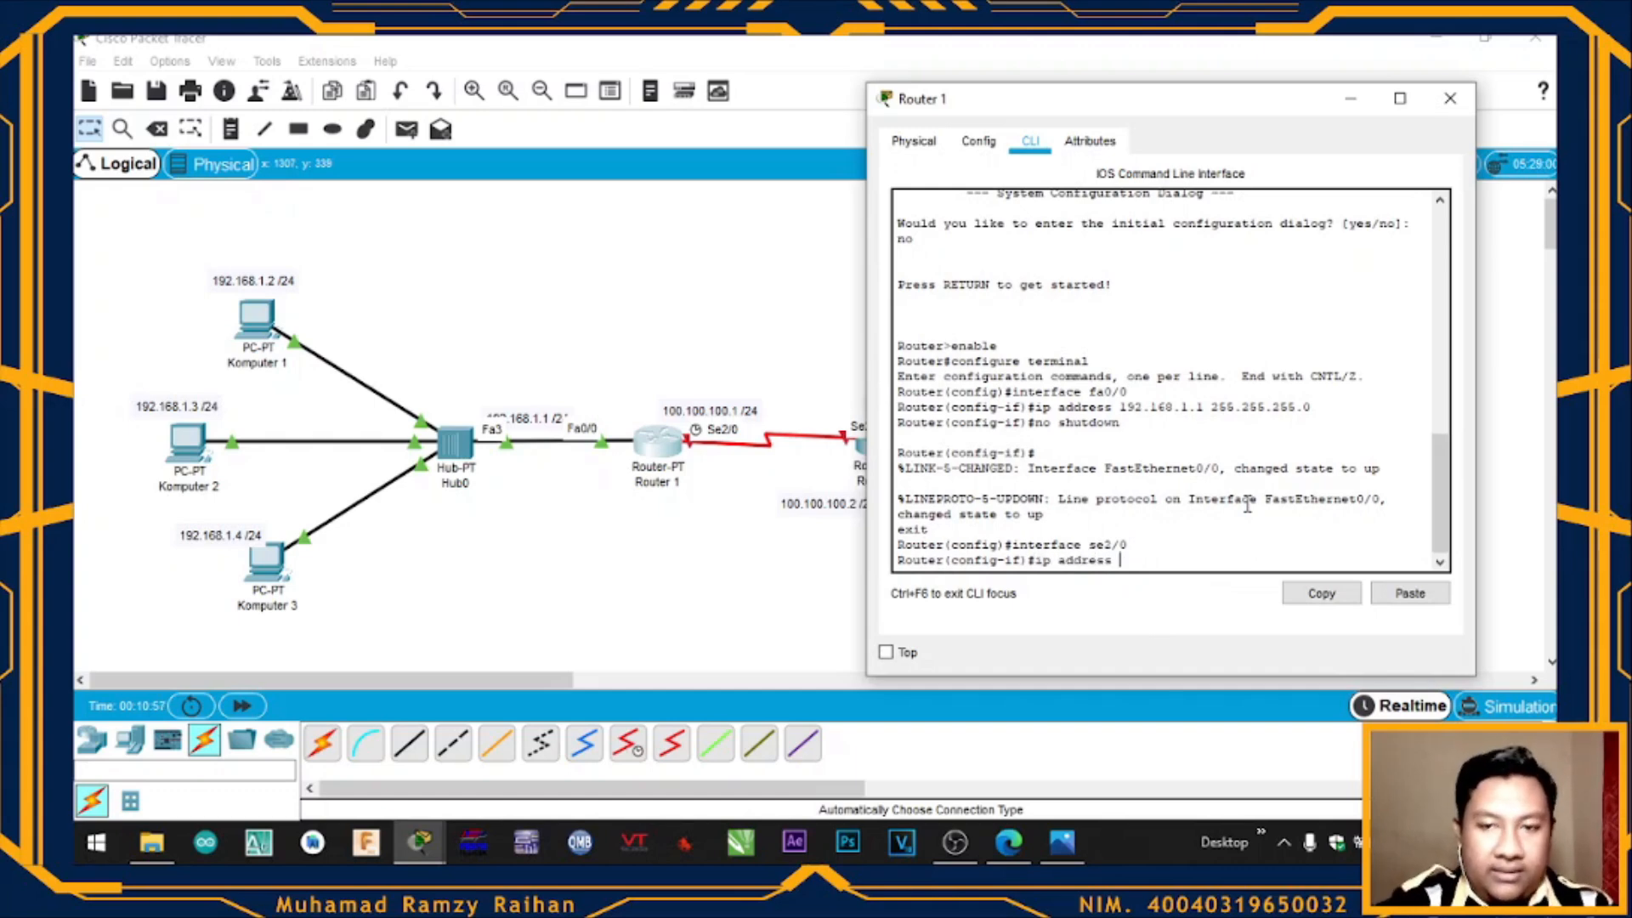
text( 100.)
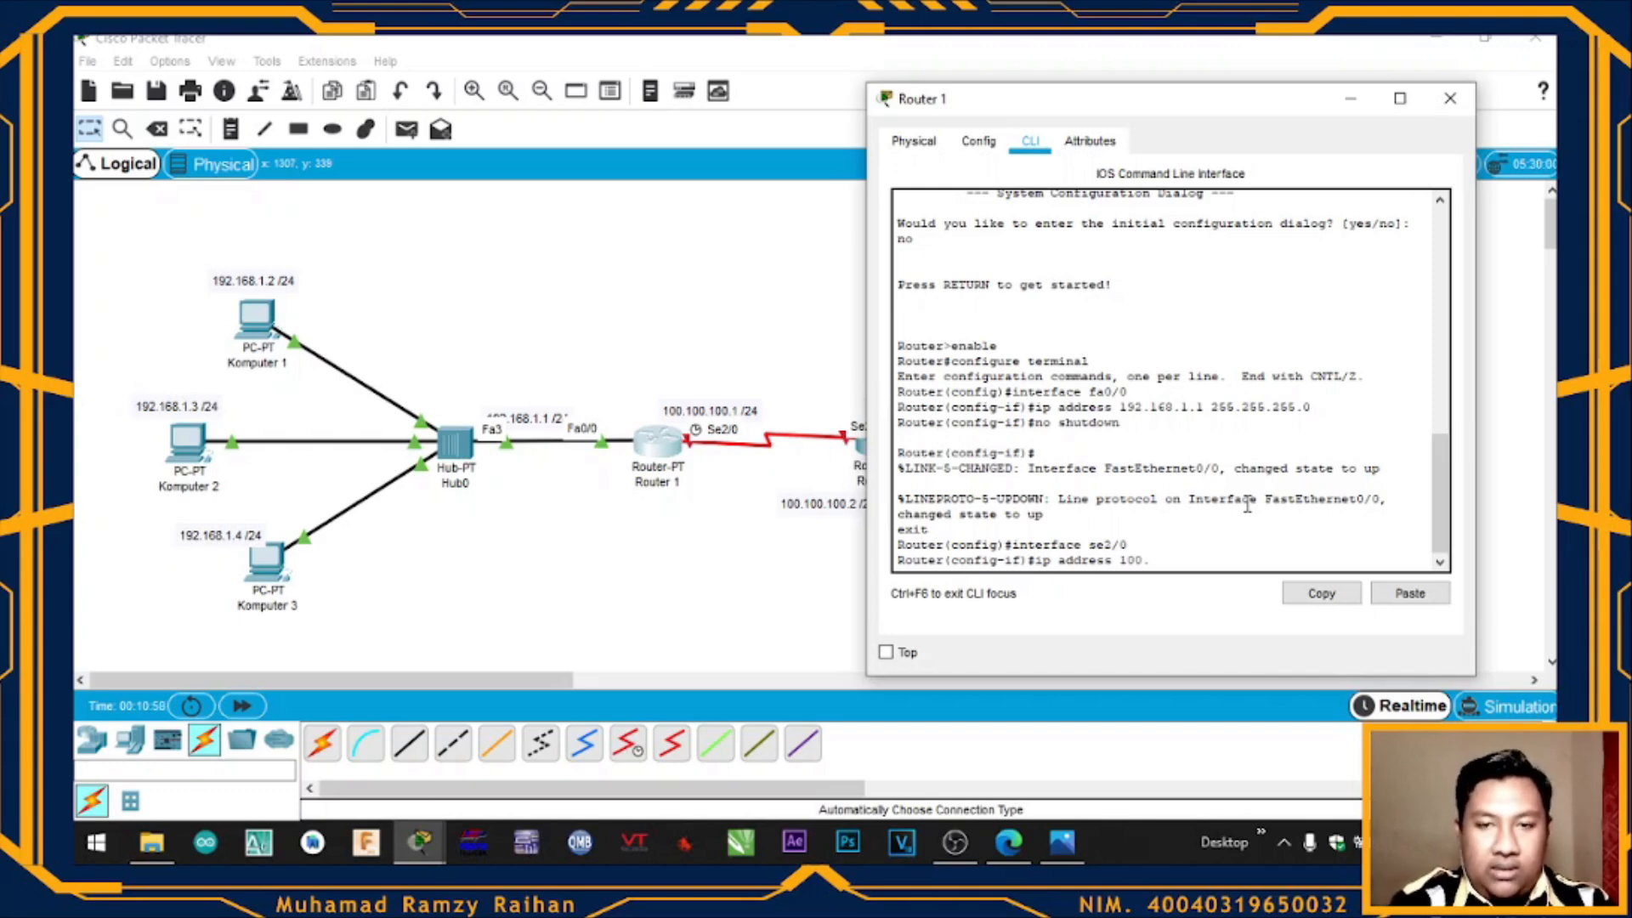
text(100.100)
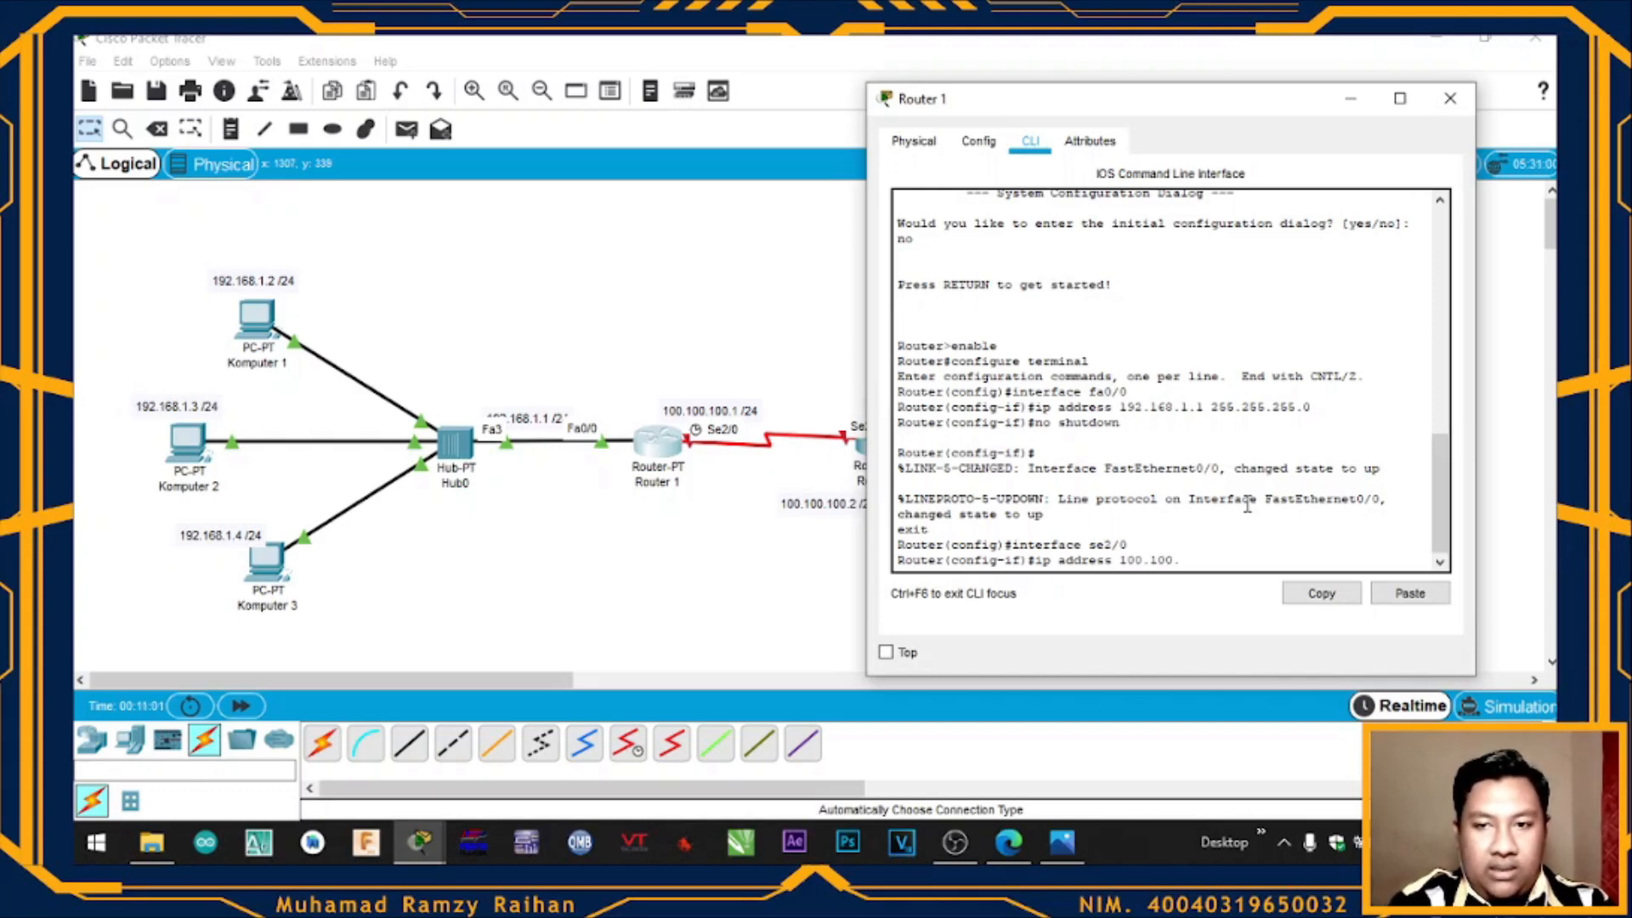
text(.1)
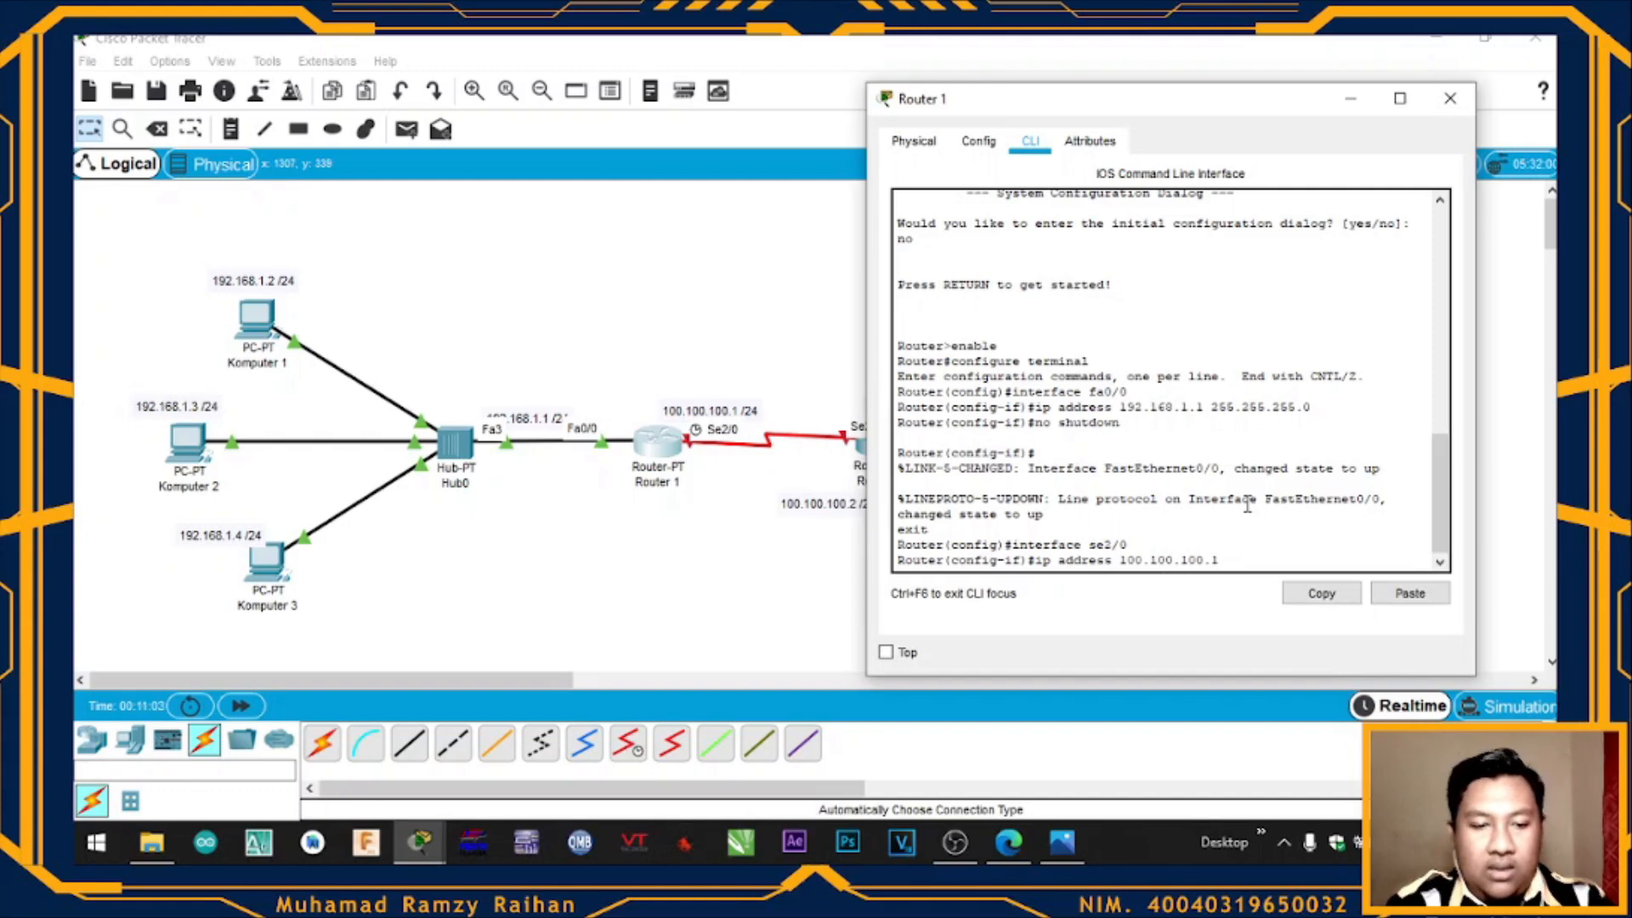
text( 255)
text(.255.0)
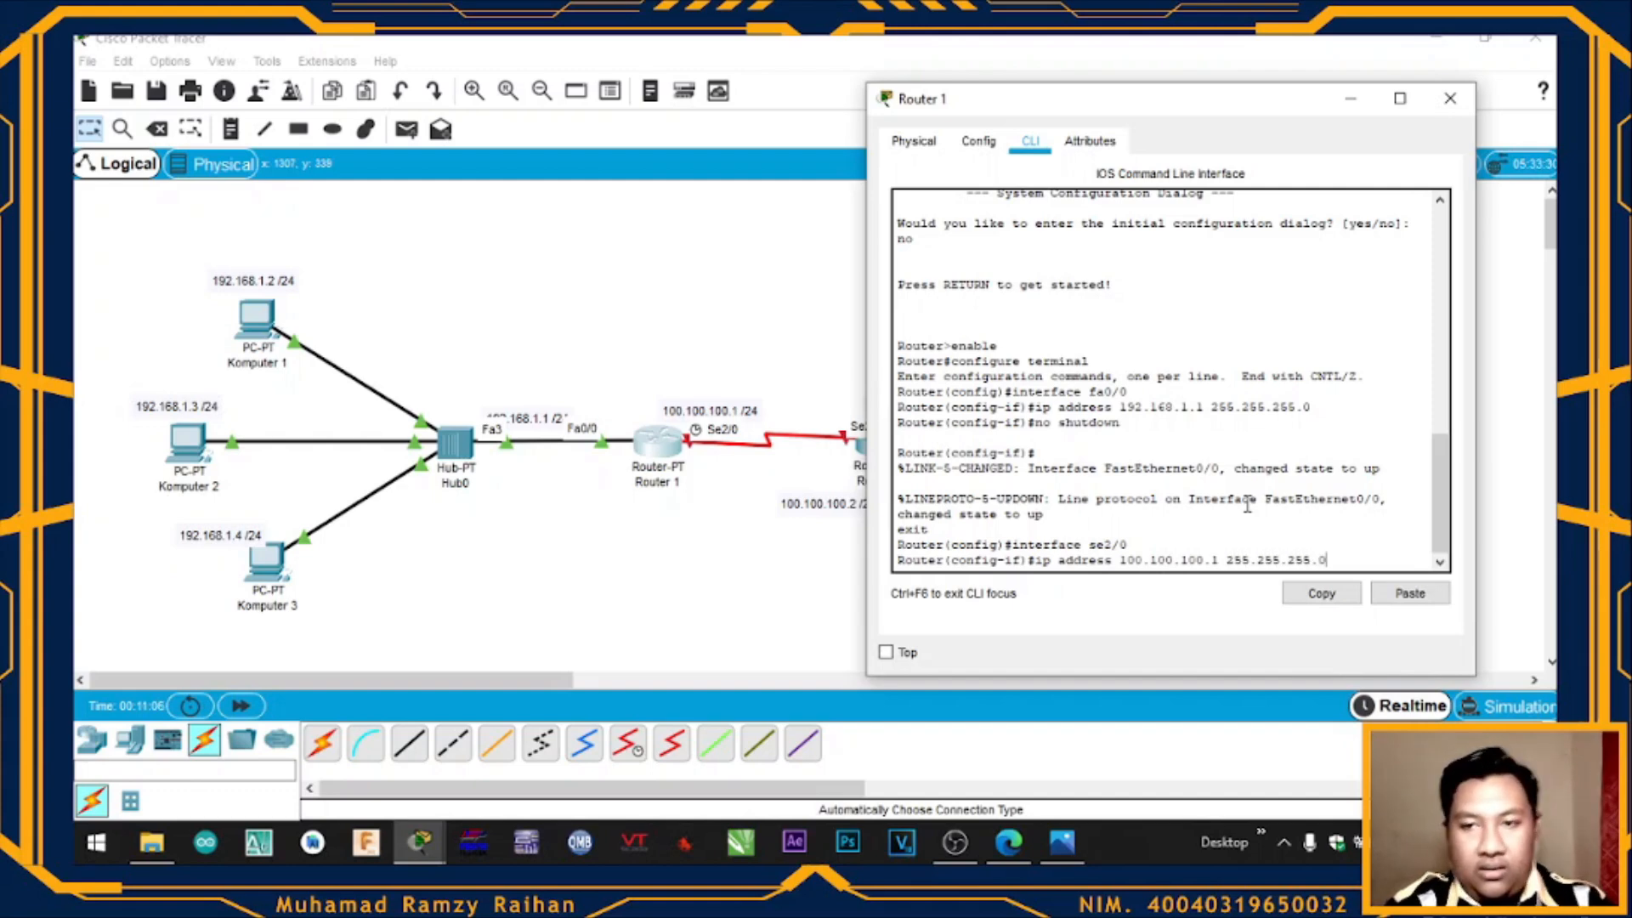
key(Return)
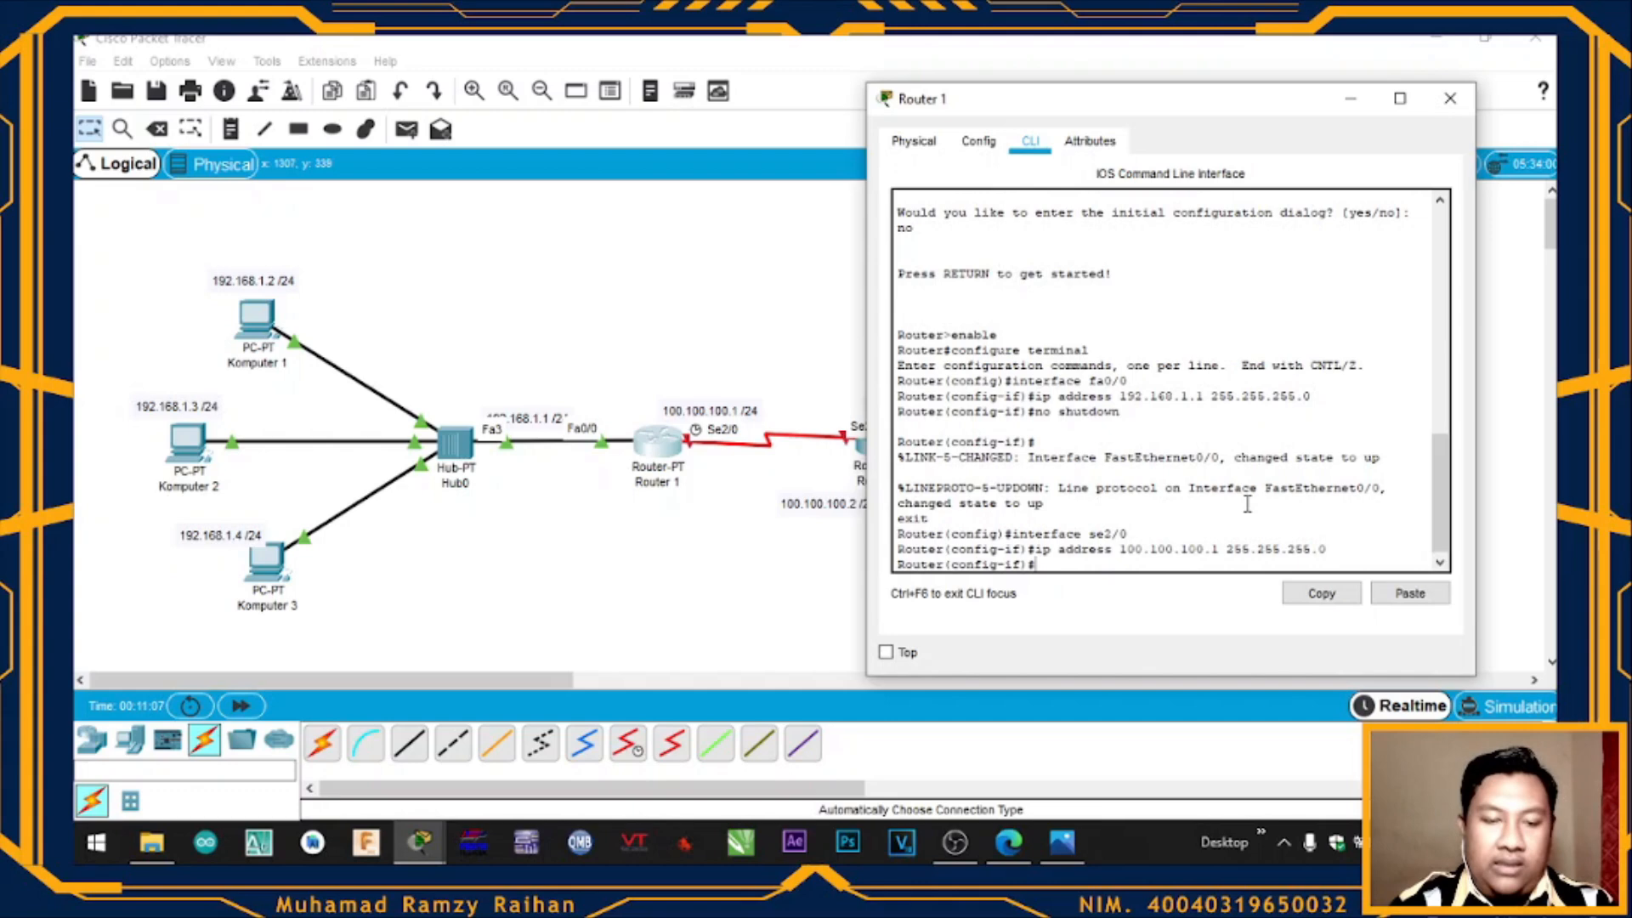
Set the clock rate of Router 1's interface se2/0 to 64000 and enable the interface with no shutdown
text(clock )
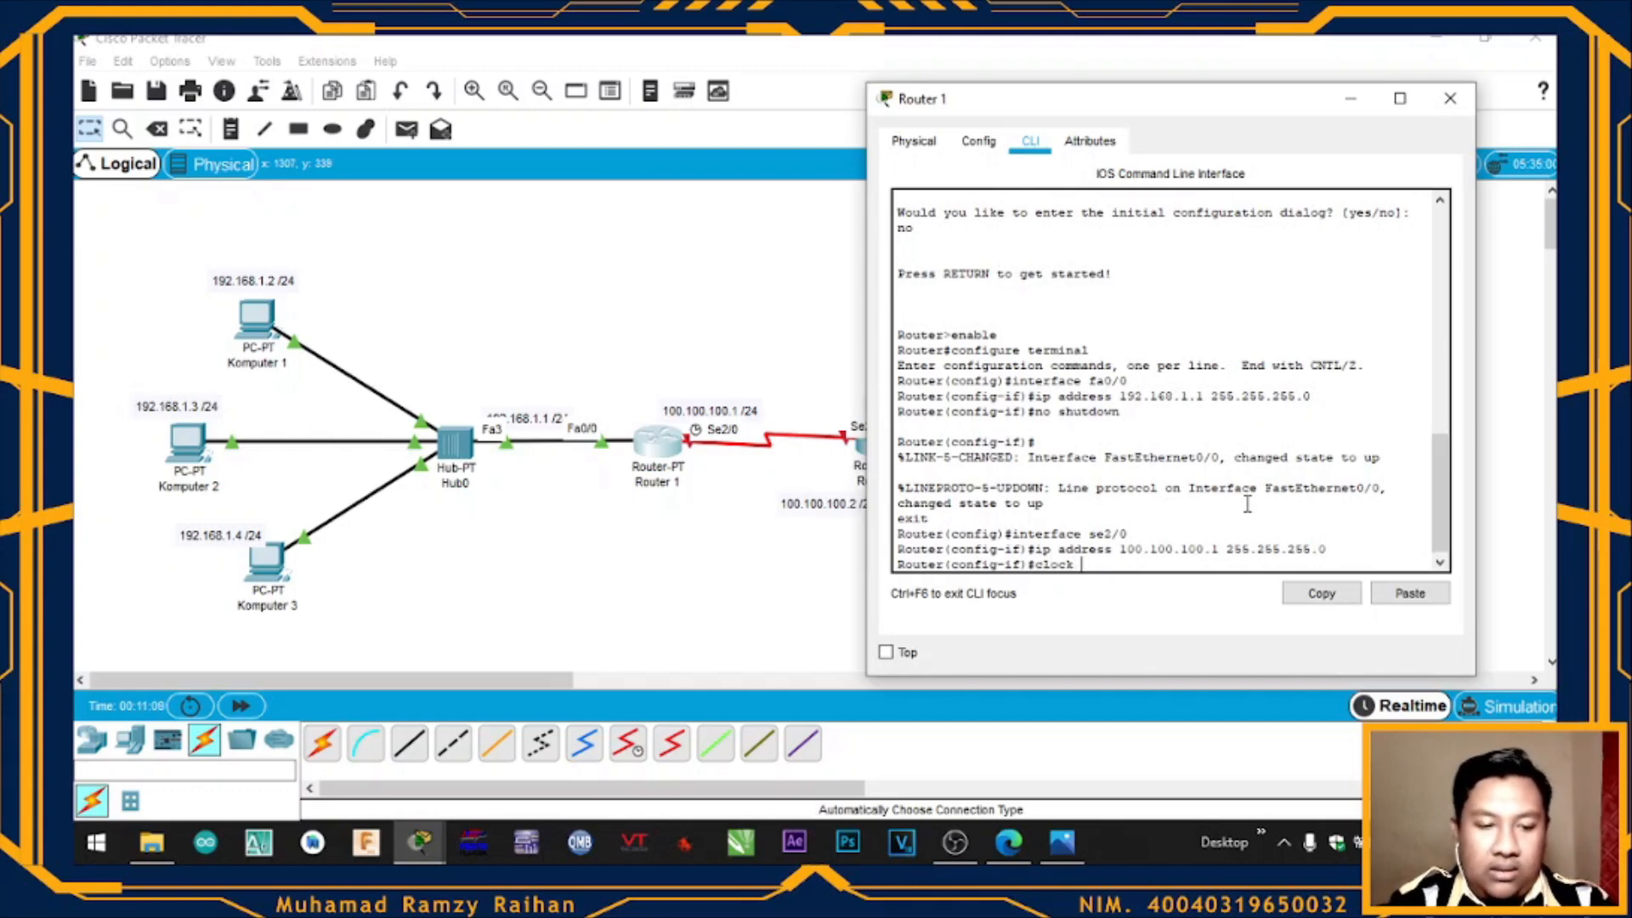
text(rate 64000)
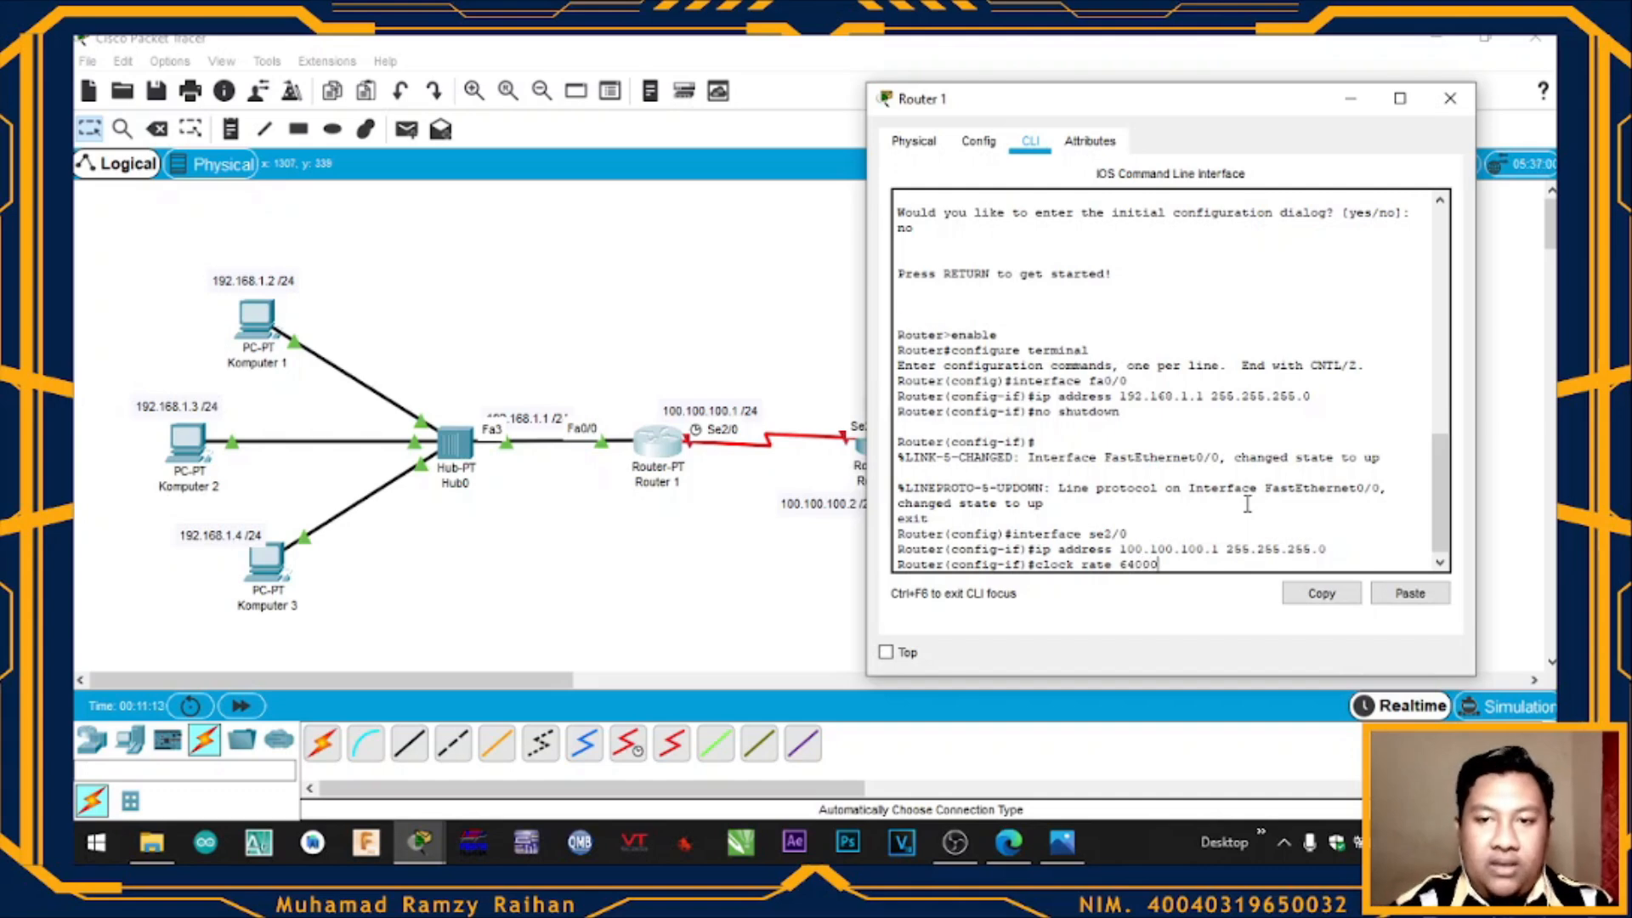
key(Return)
text(no shu)
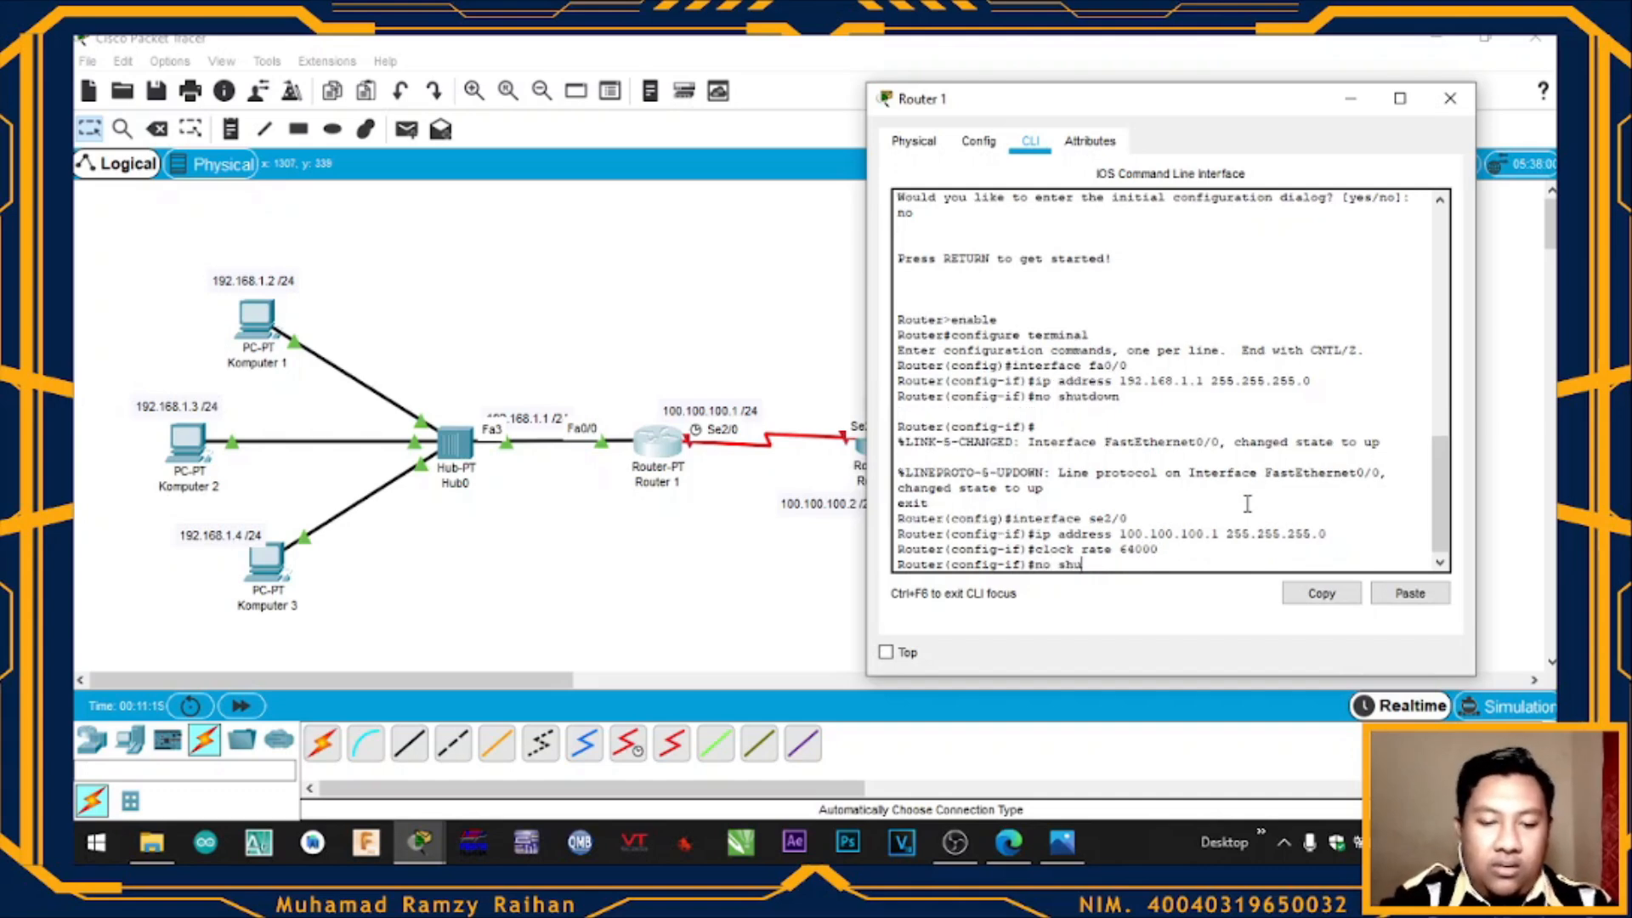
text(tdown)
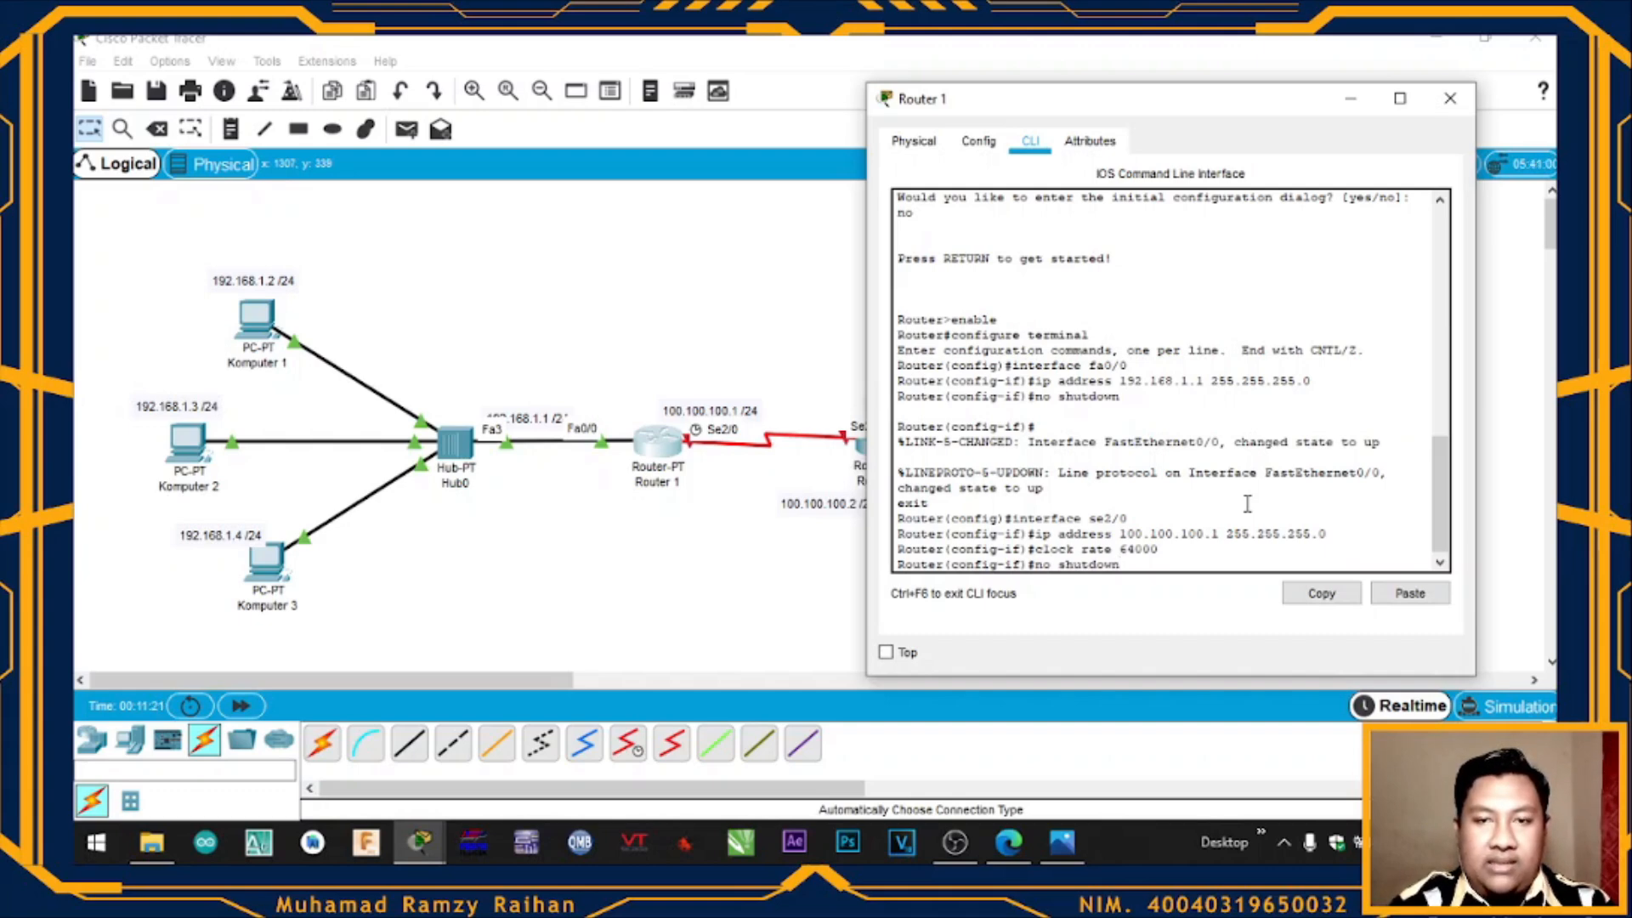
key(Return)
Exit the se2/0 interface configuration and close Router 1's window
text(exit)
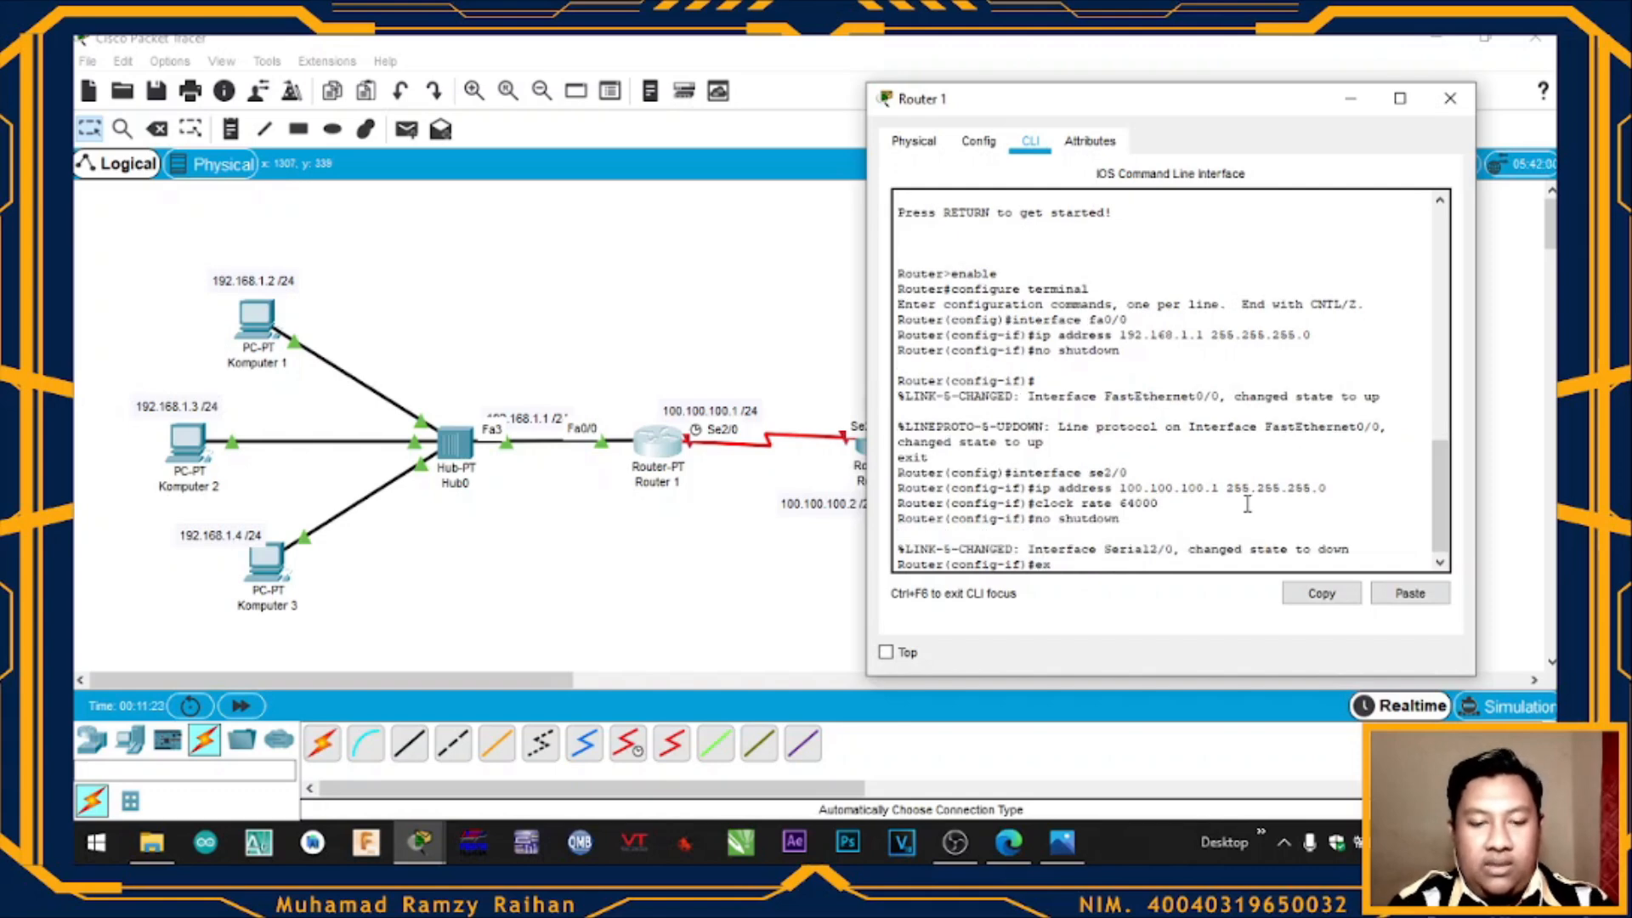
key(Return)
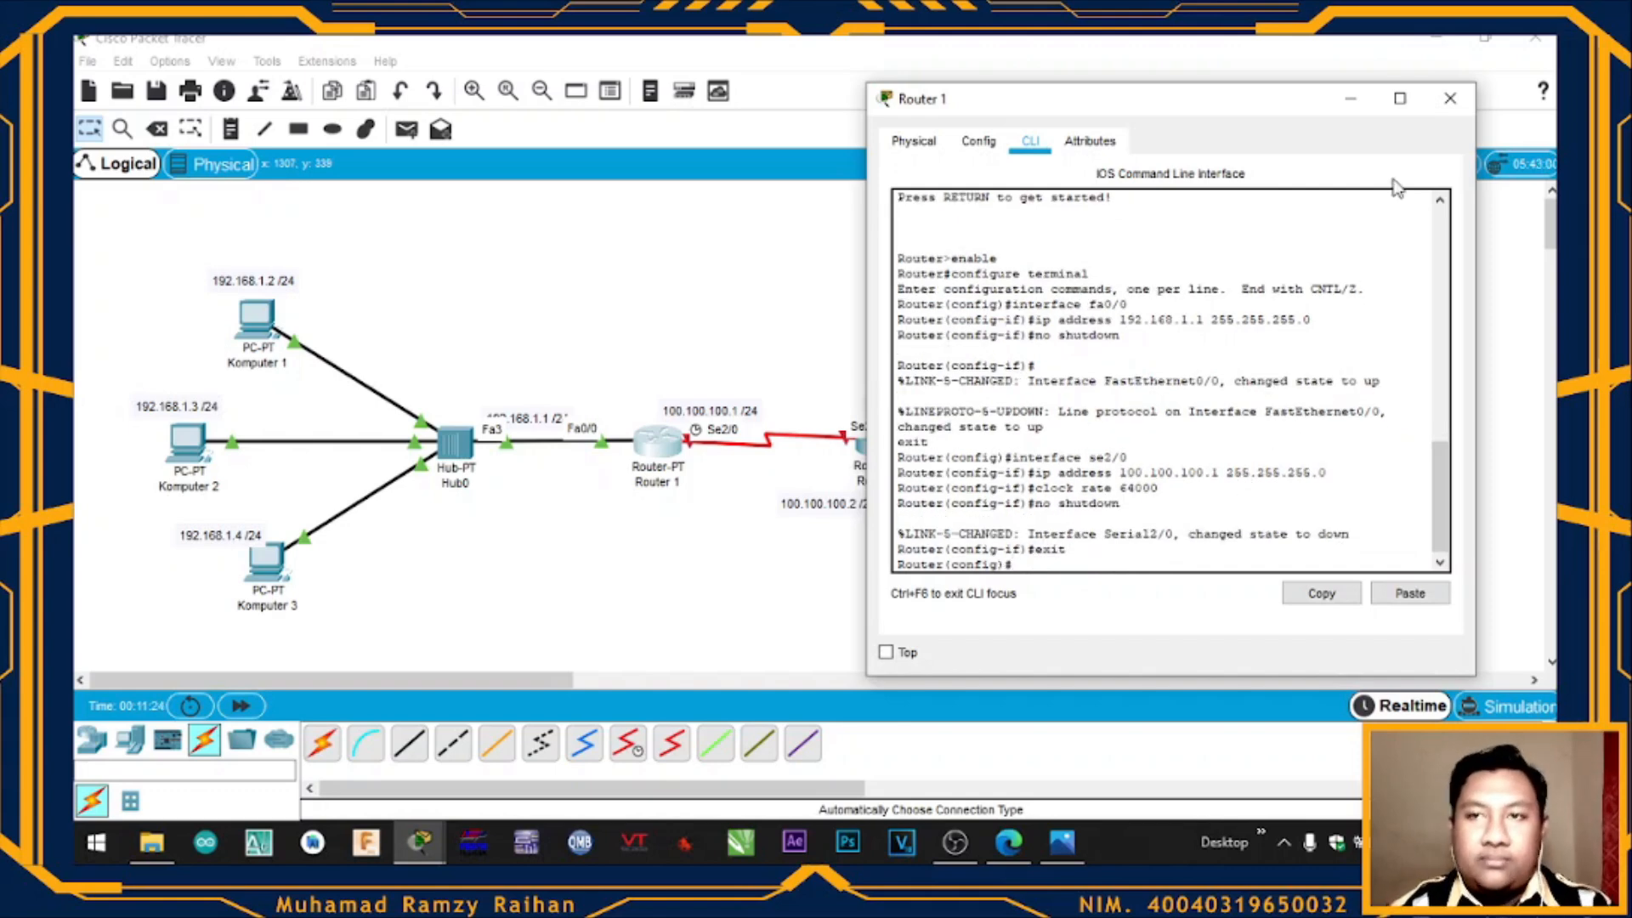
click(1450, 98)
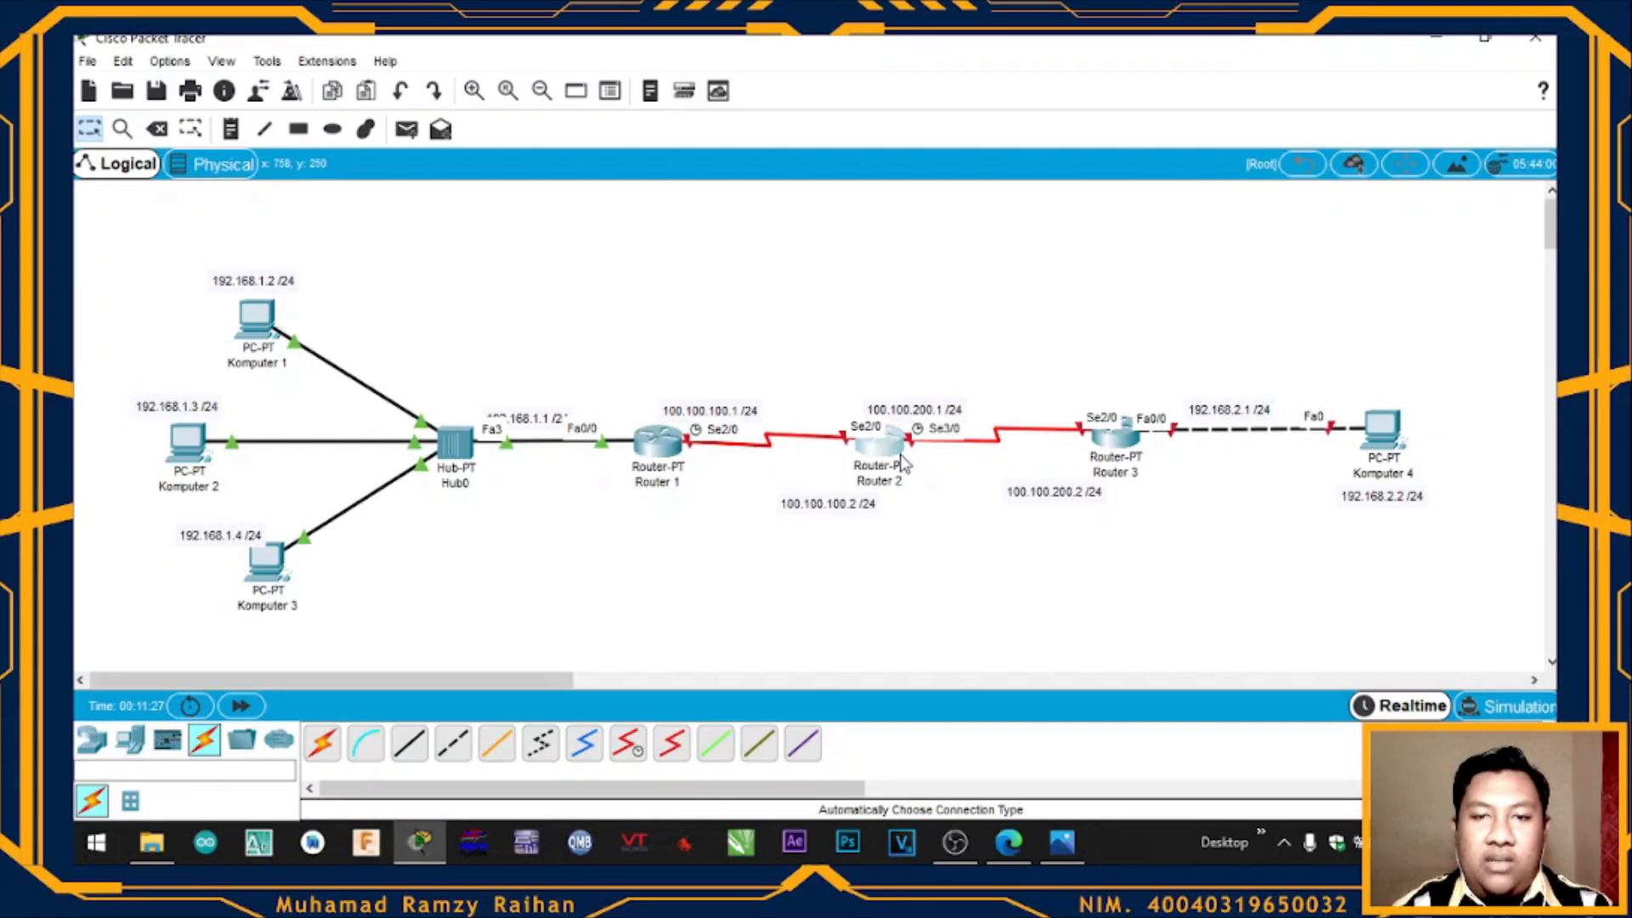
Open Router 2's command line interface and decline the initial configuration dialog with "no" to reach the router prompt
click(900, 454)
drag(927, 117, 629, 165)
click(368, 202)
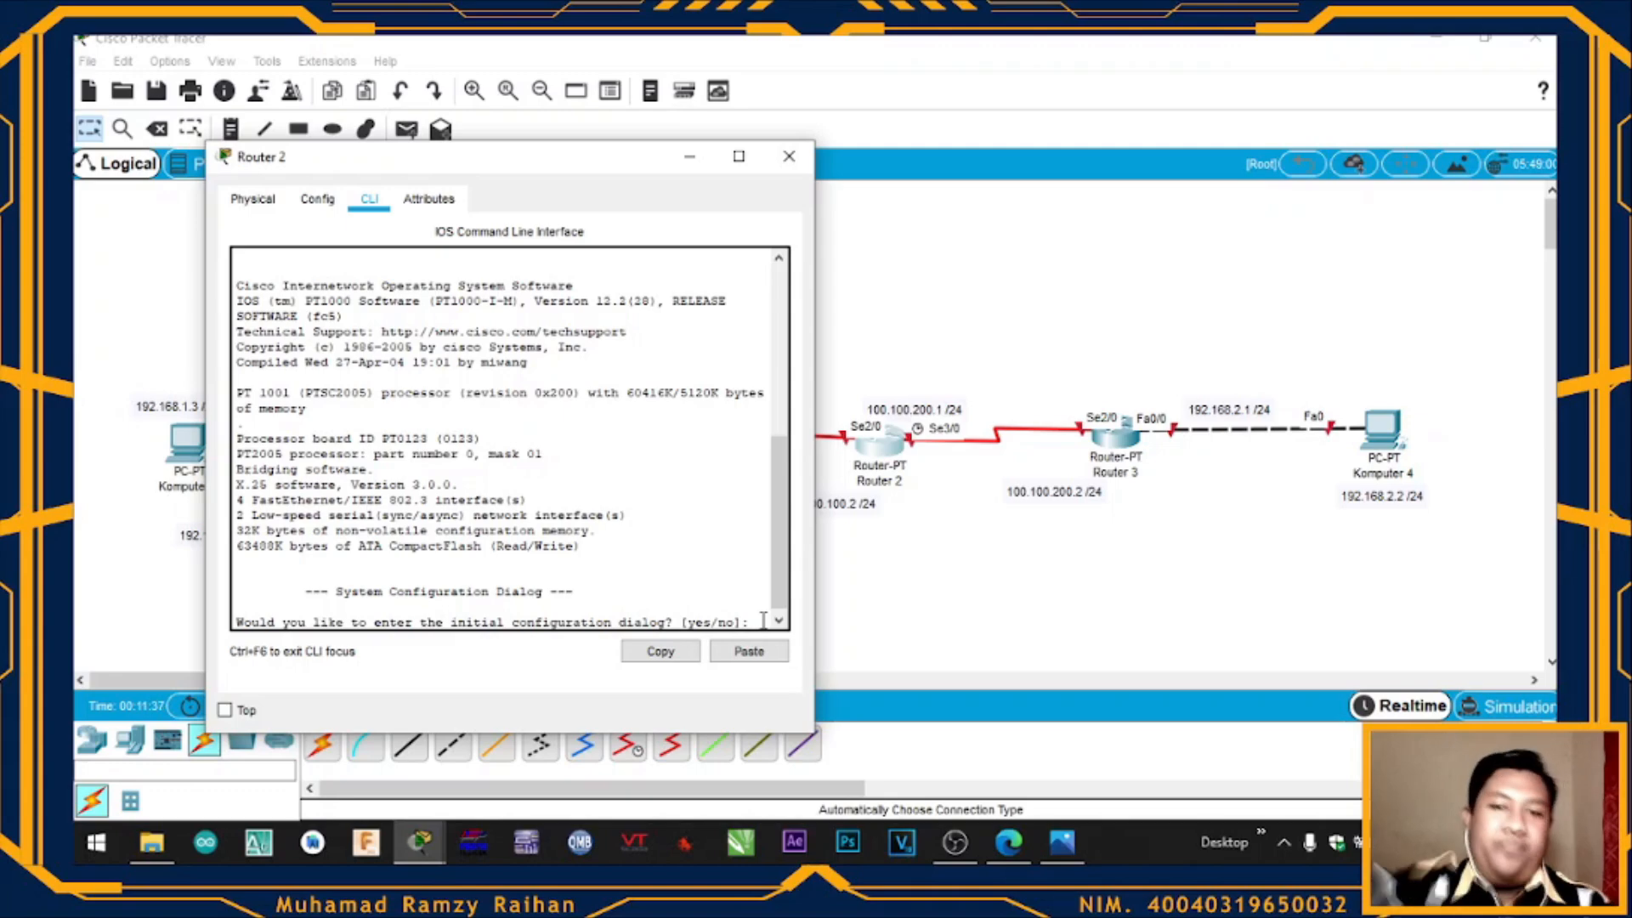
text(no)
key(Return)
key(Return)
Enter global configuration mode on Router 2 with the commands enable and configure terminal
text(enabe)
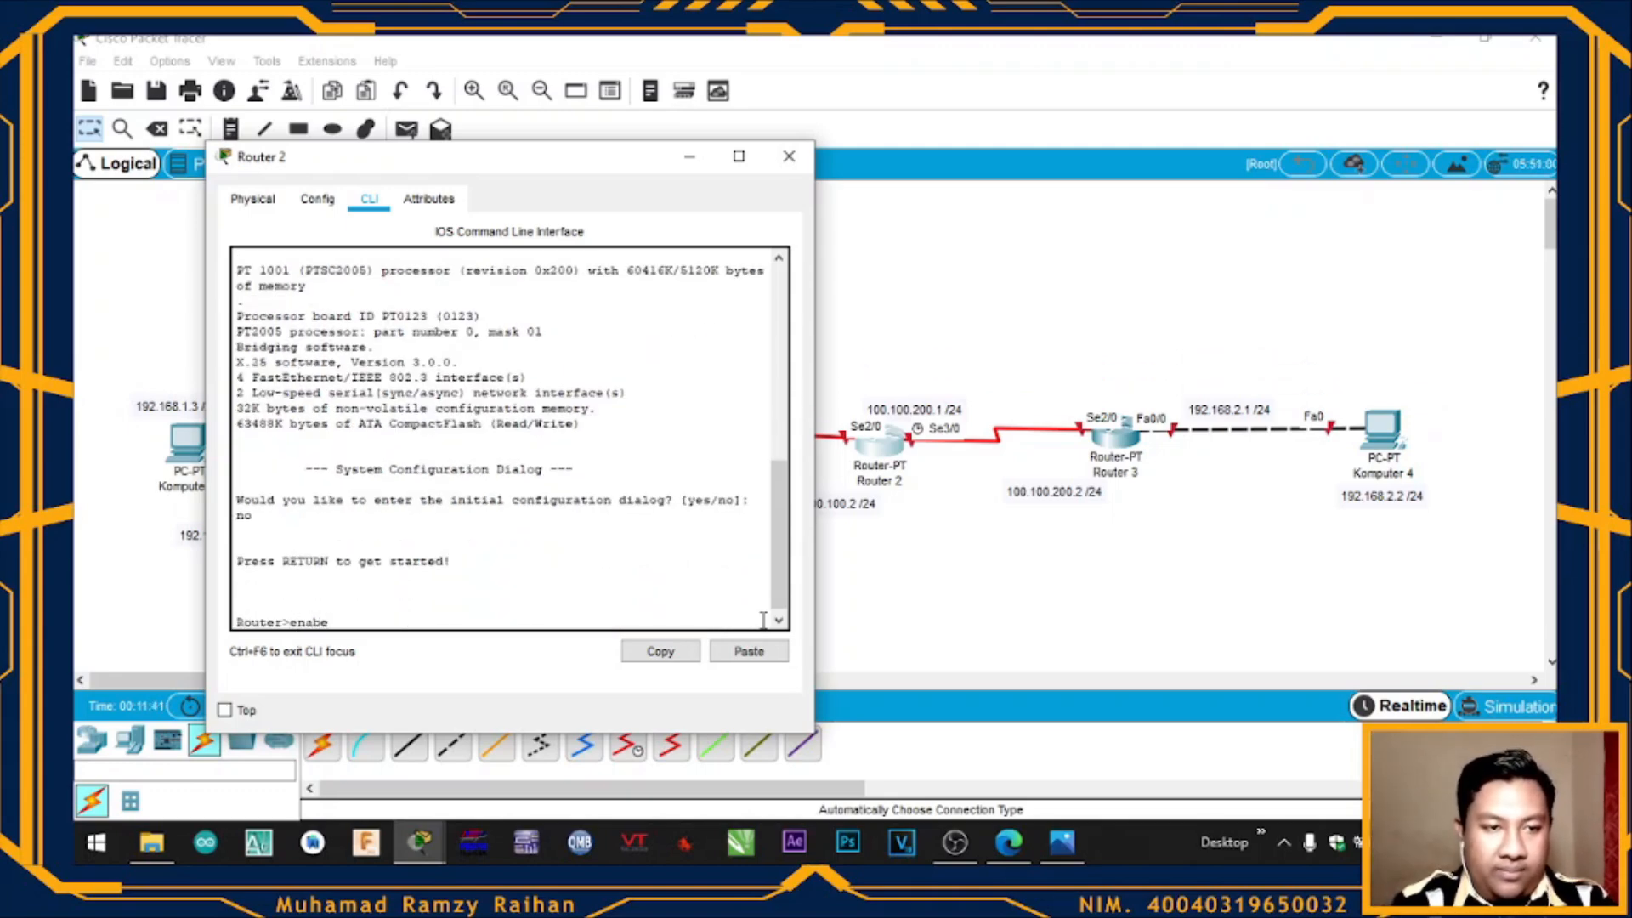
text(le)
key(Return)
text(configure terminal)
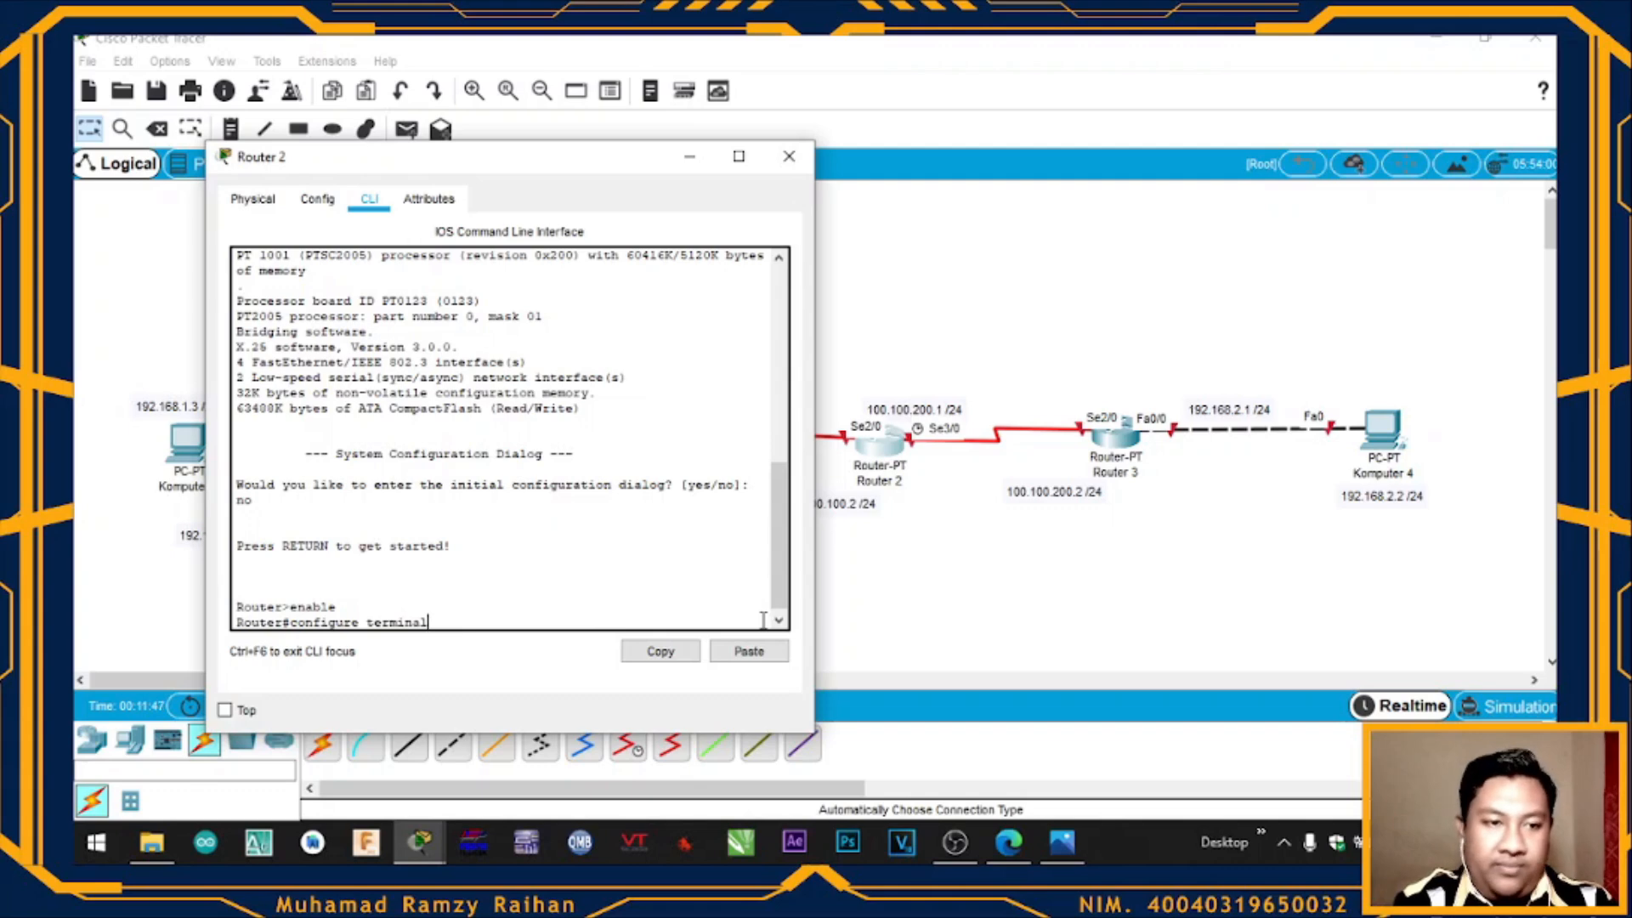
key(Return)
Configure Router 2's interface se2/0 with IP address 100.100.100.2 and subnet mask 255.255.255.0
text(interfaace)
key(BackSpace)
key(BackSpace)
key(BackSpace)
text(ce se)
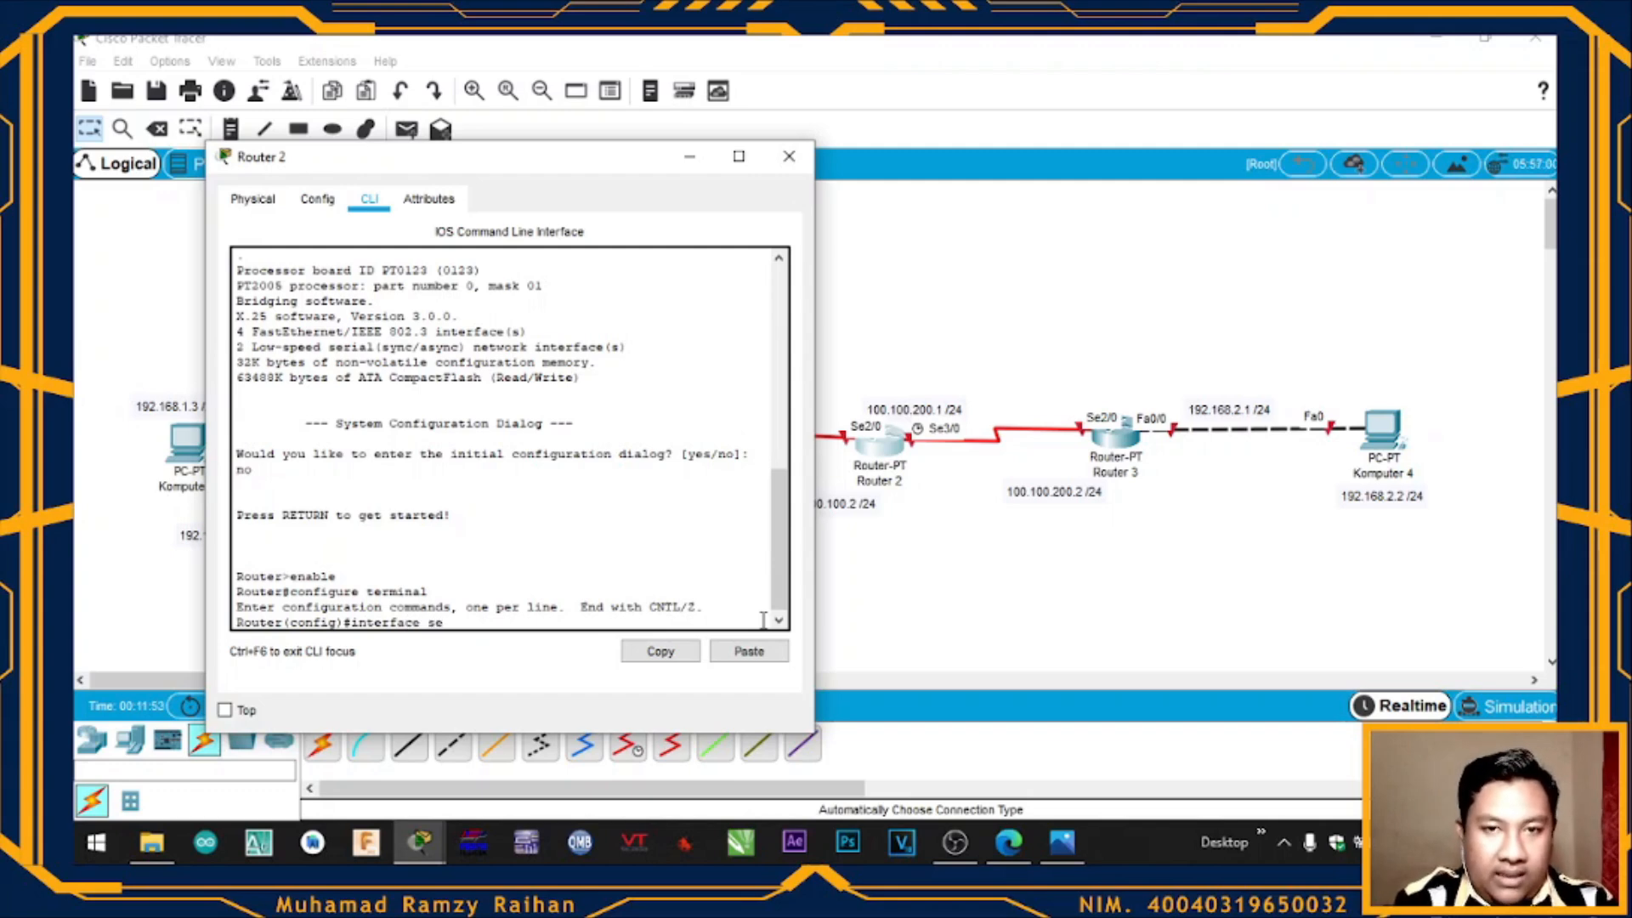
text(2/)
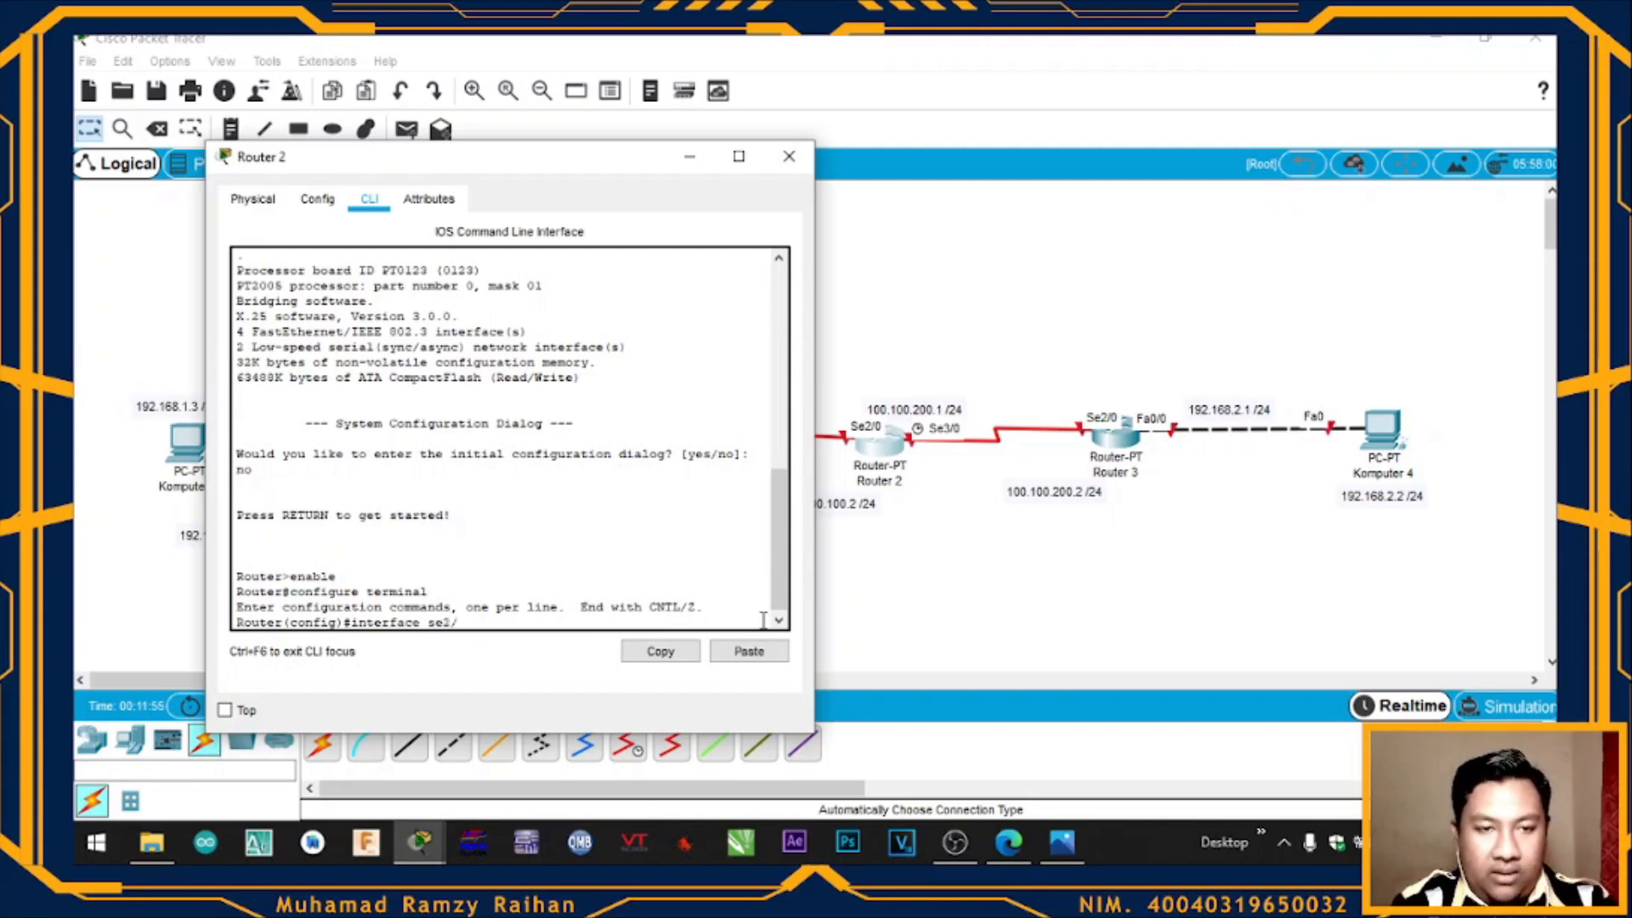
text(0)
key(Return)
text(ip address)
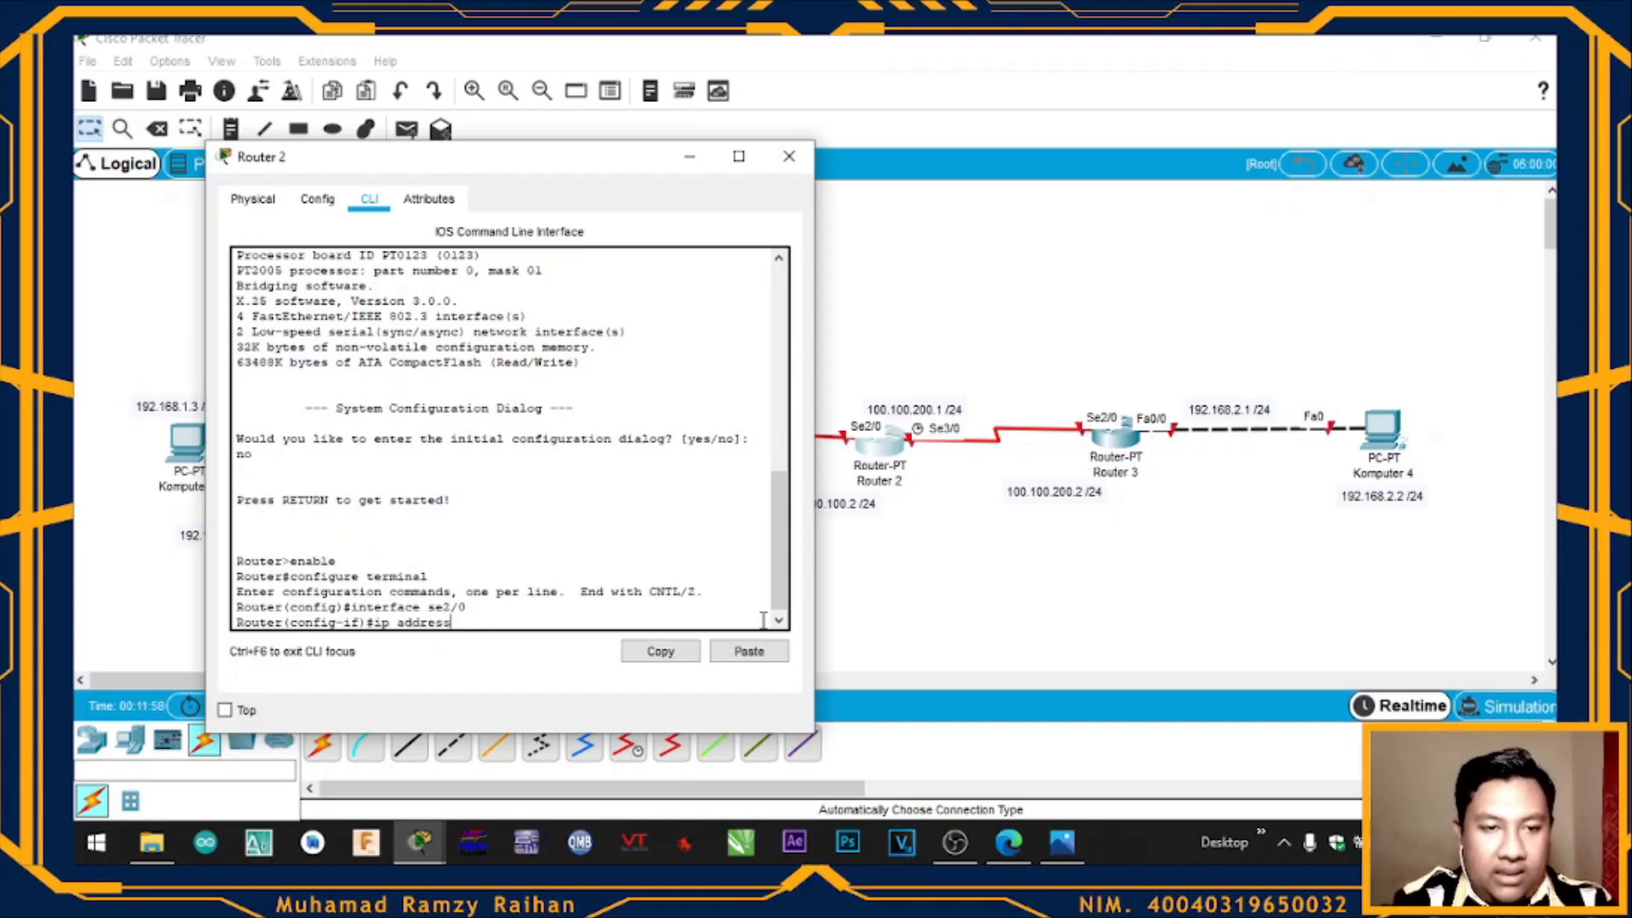
text( 100)
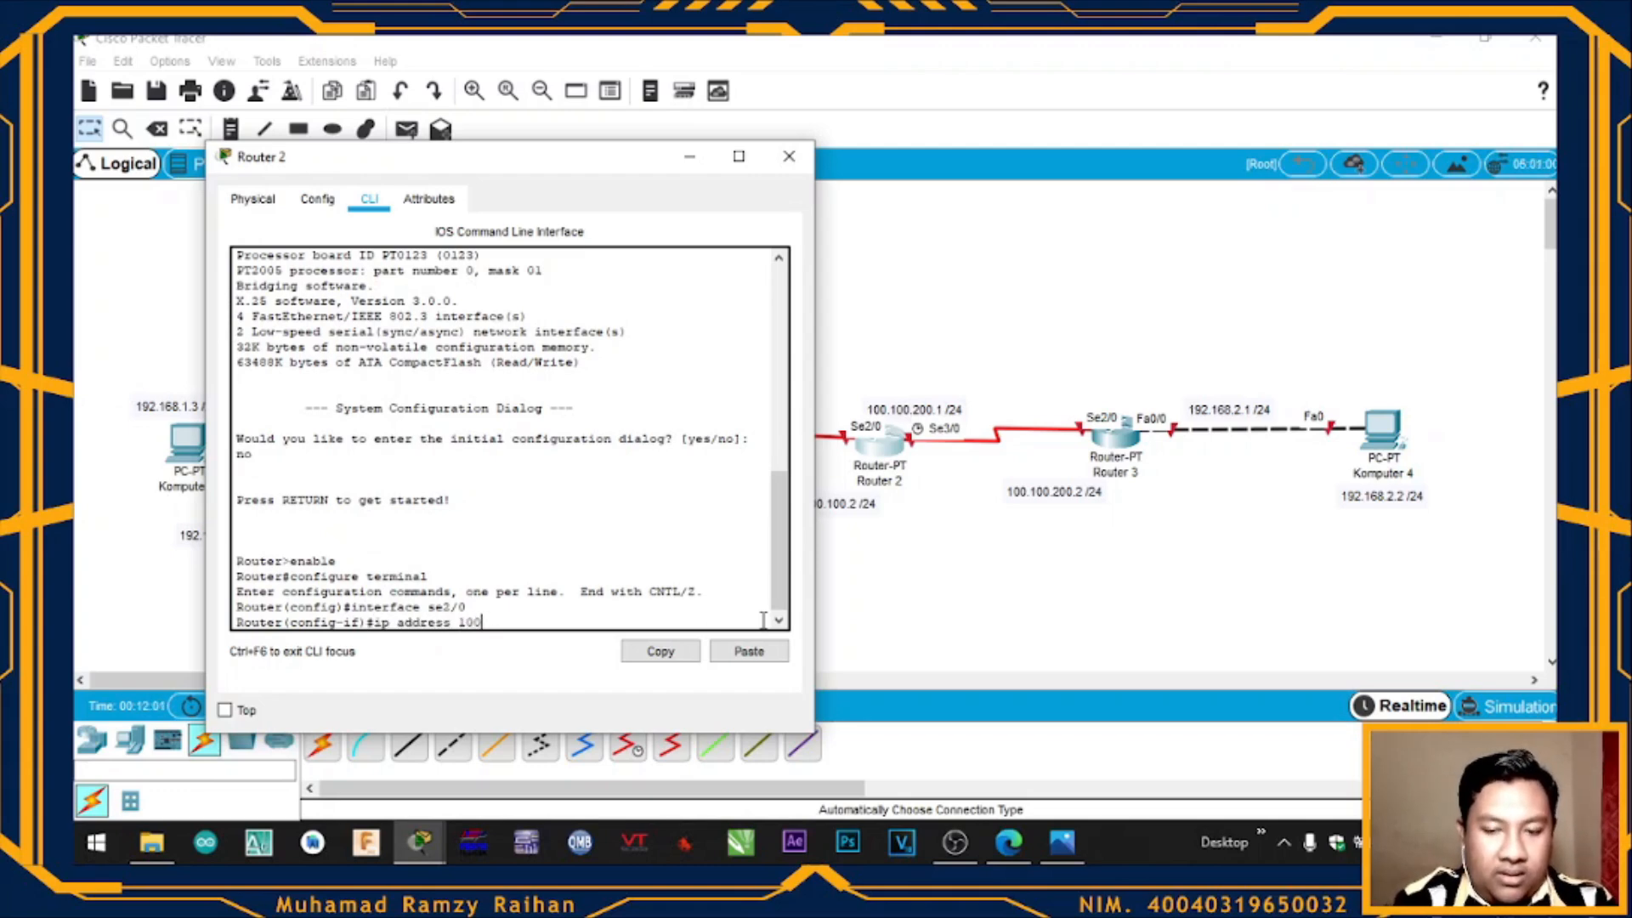
text(.100)
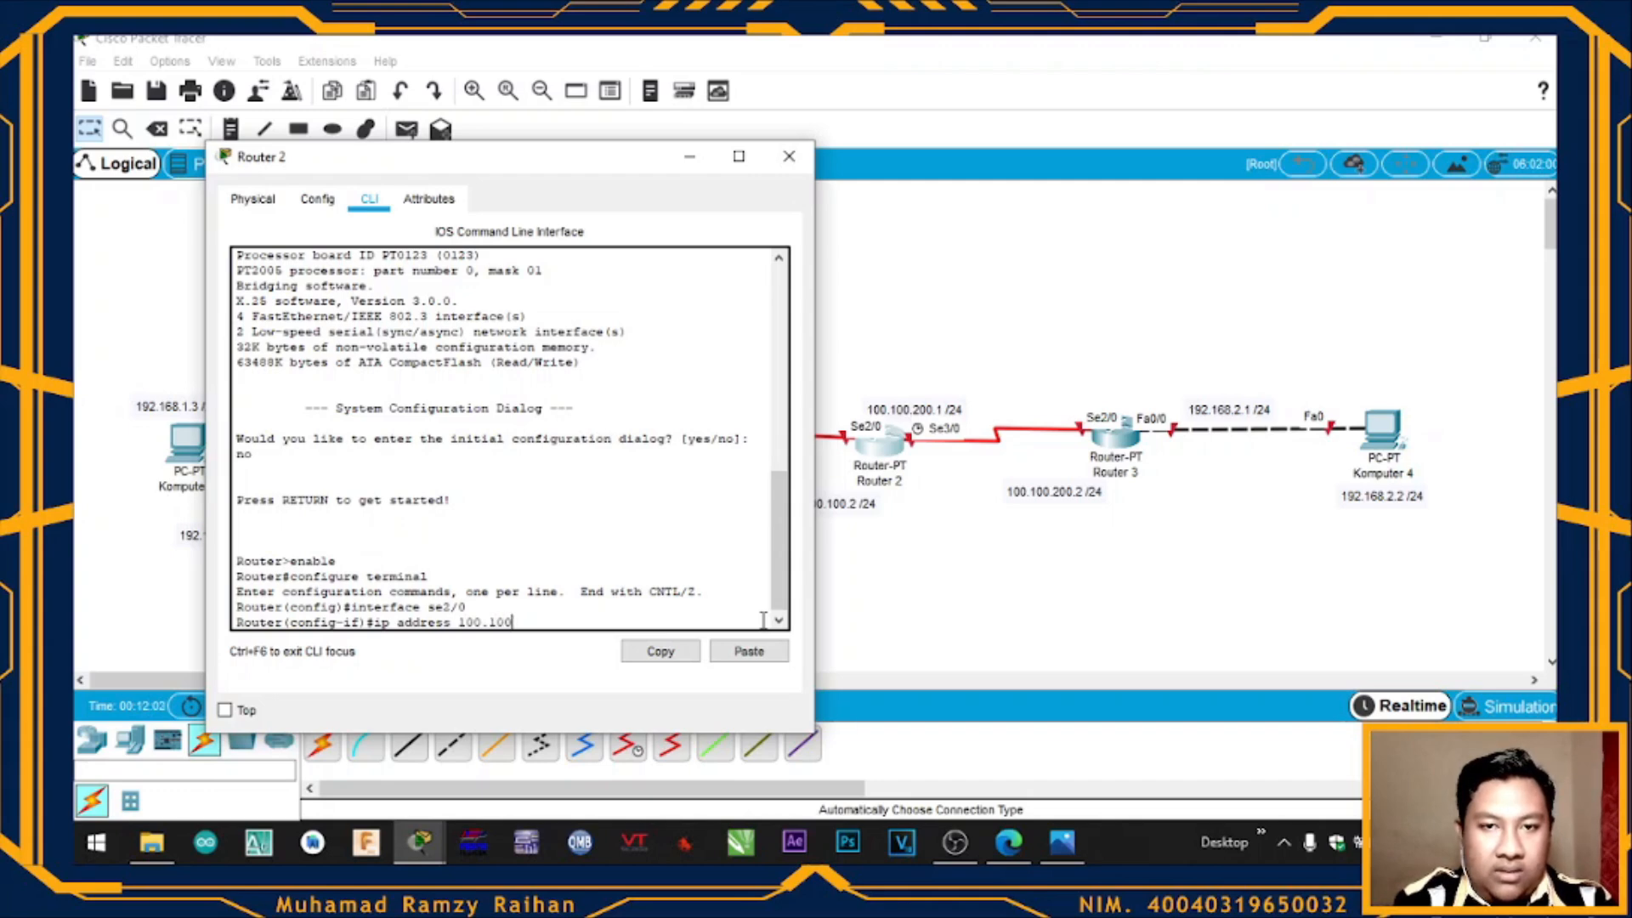
text(.100.2)
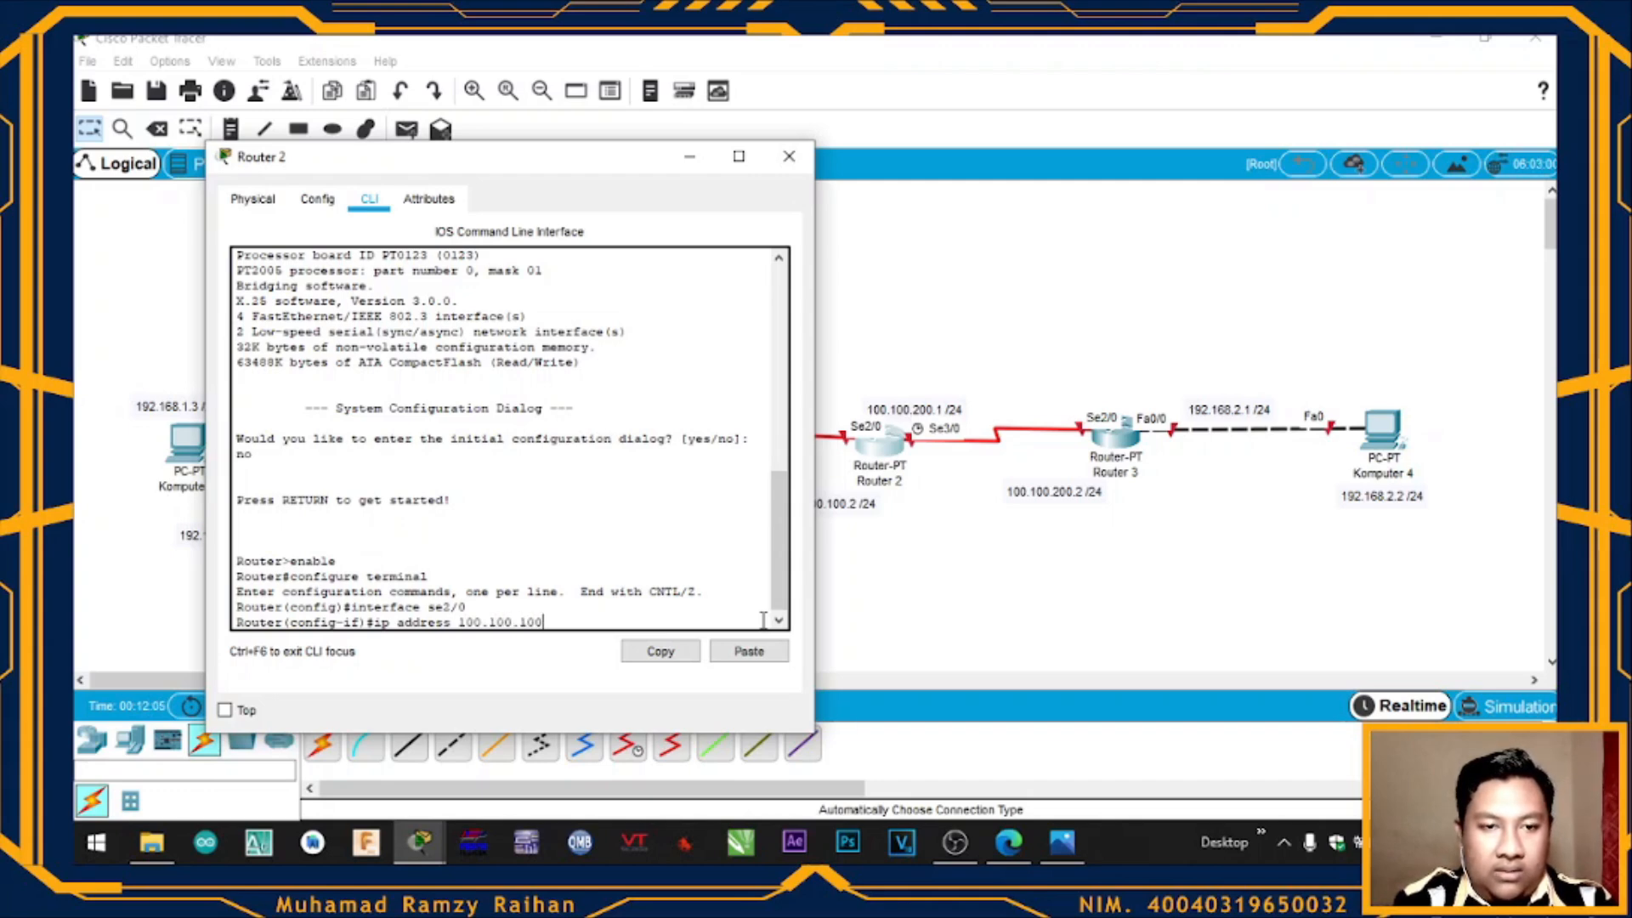
text( 255.255)
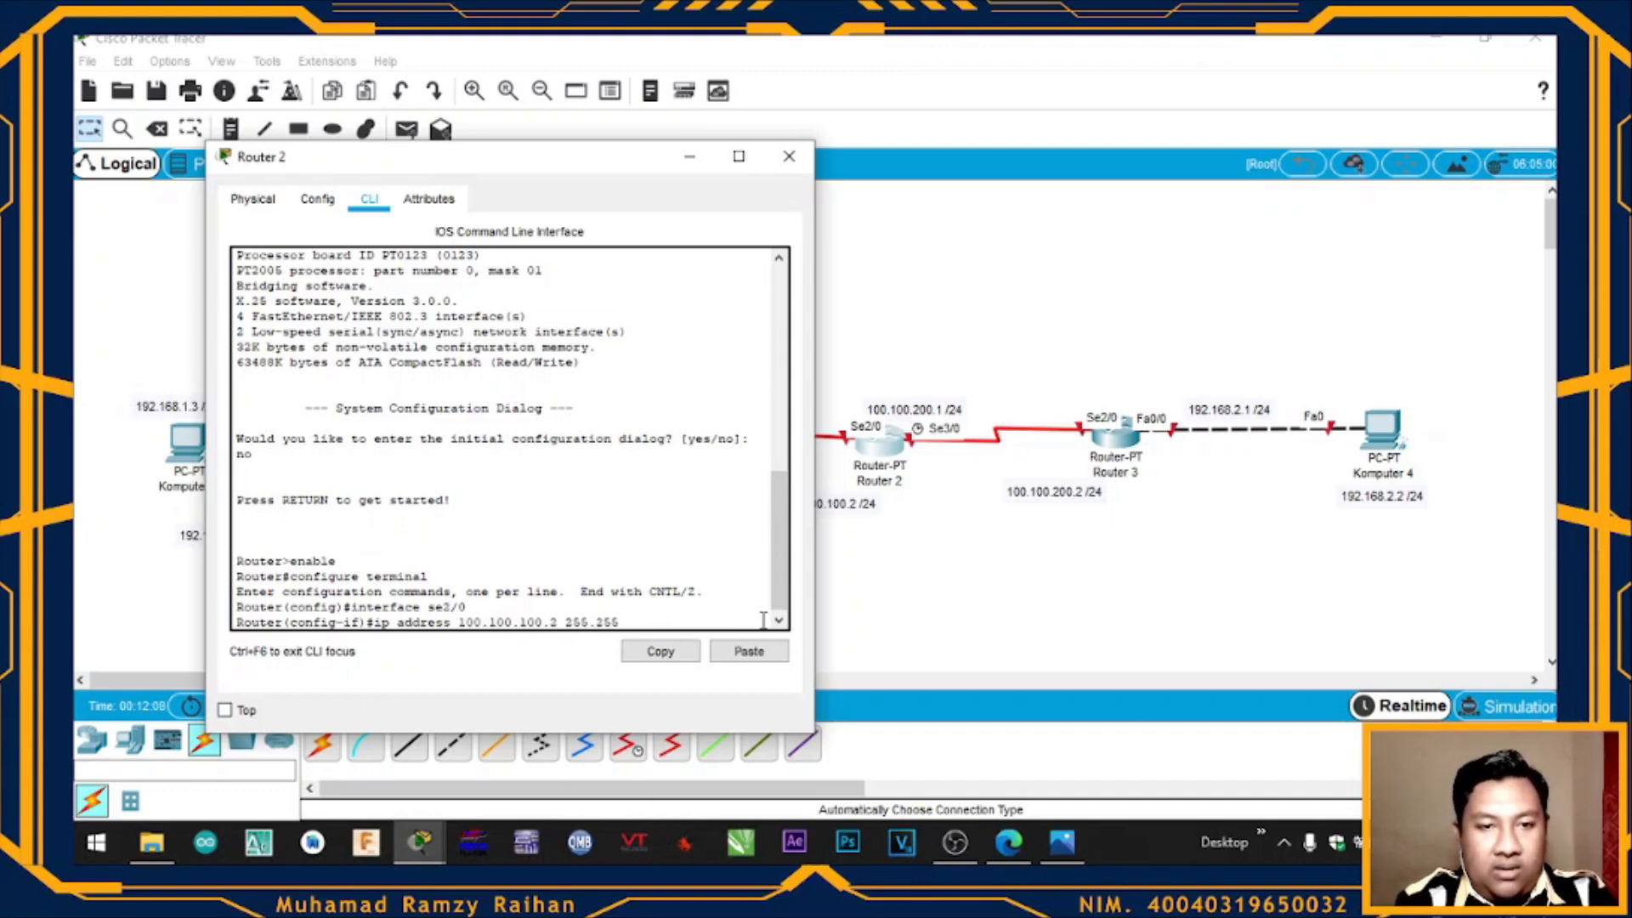
text(.255.0)
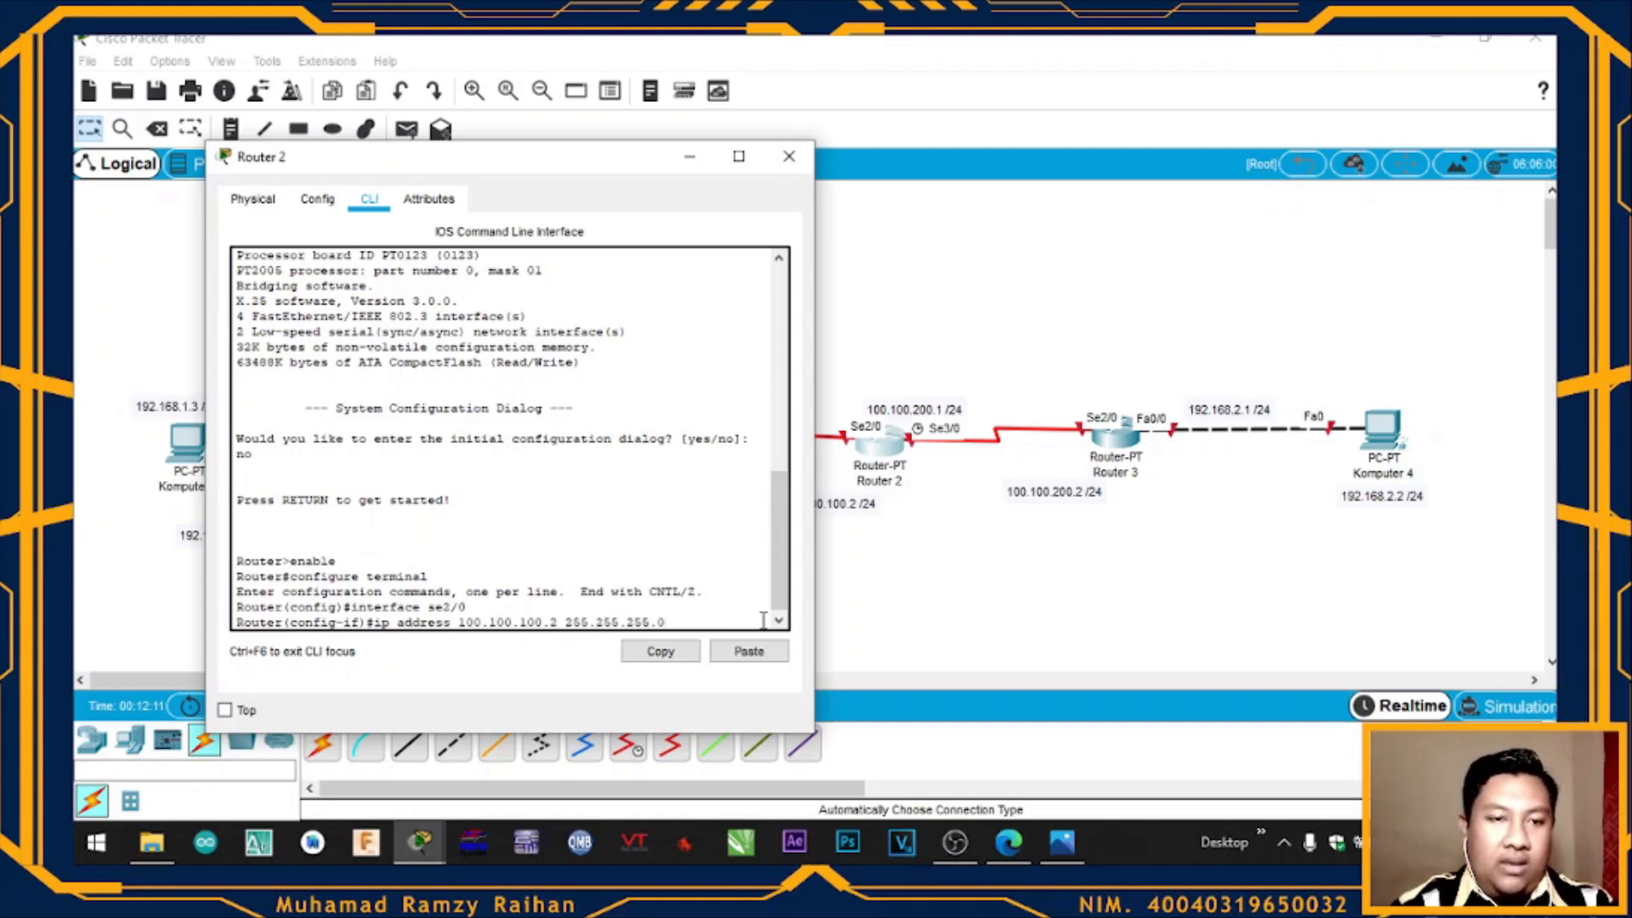
key(Return)
Try to set the clock rate of Router 2's interface se2/0 to 64000
text(clo)
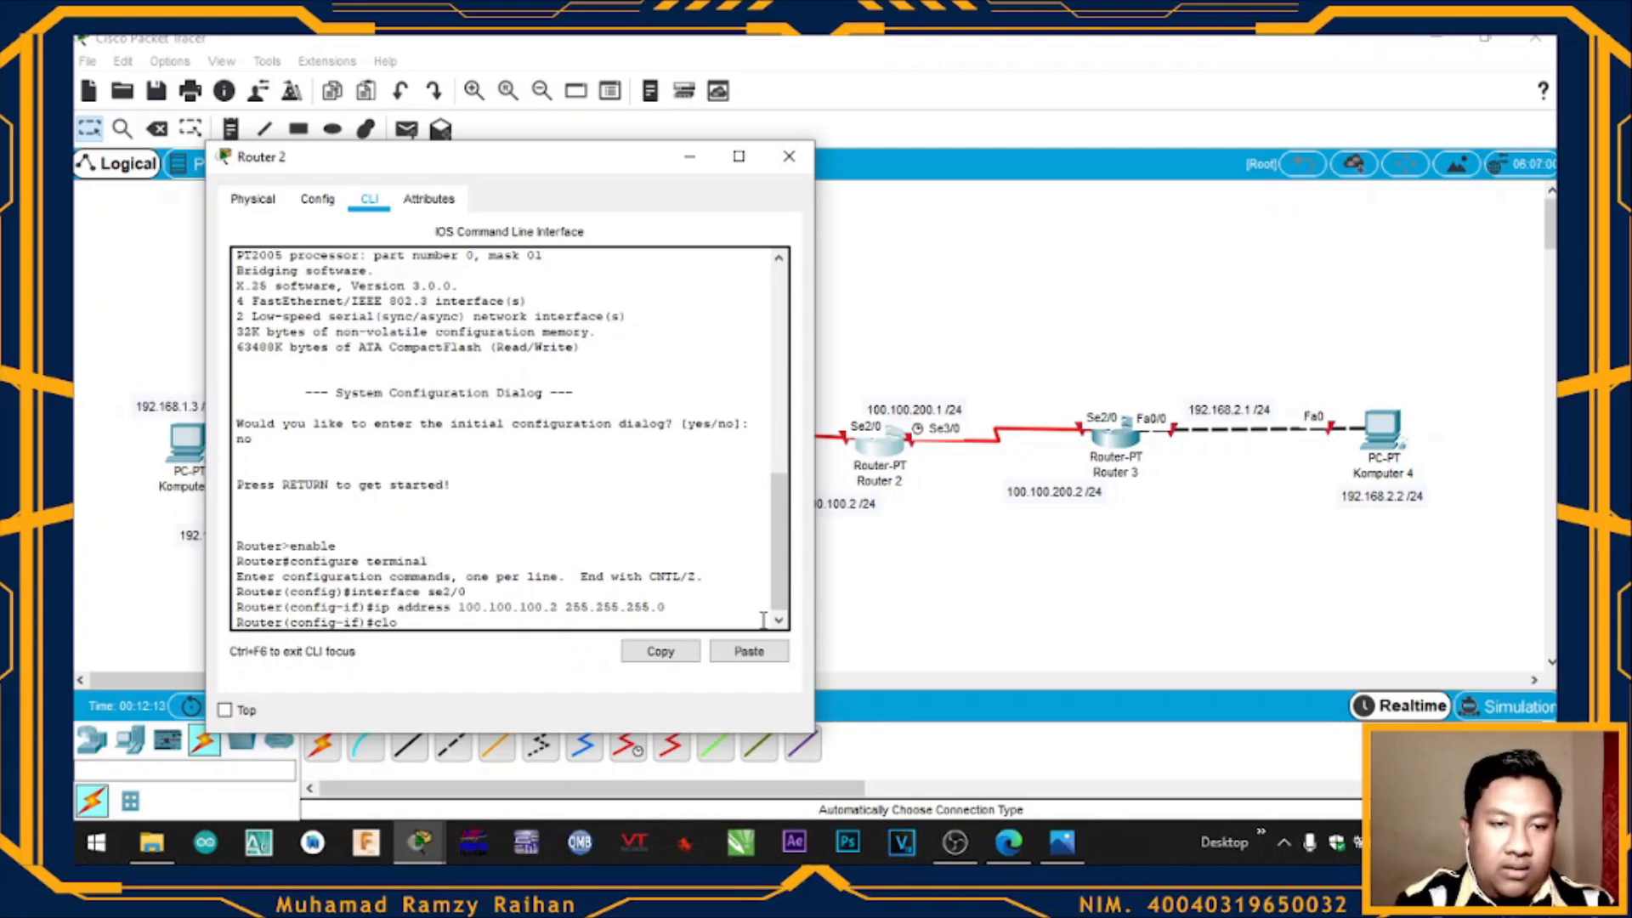
text(ck rate)
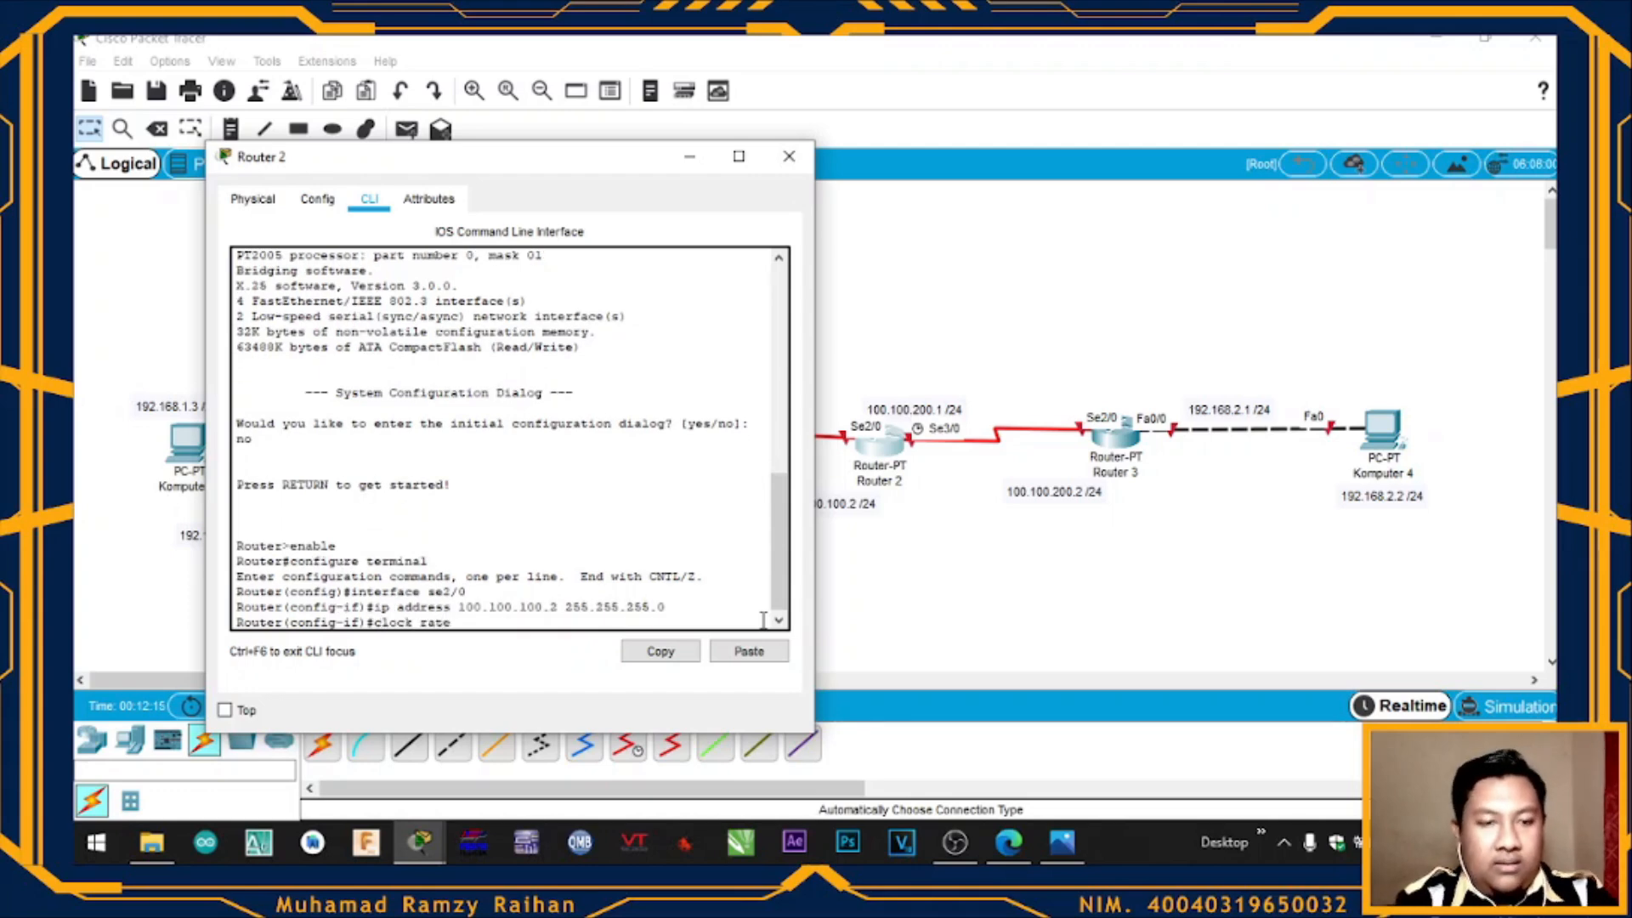
text( 640)
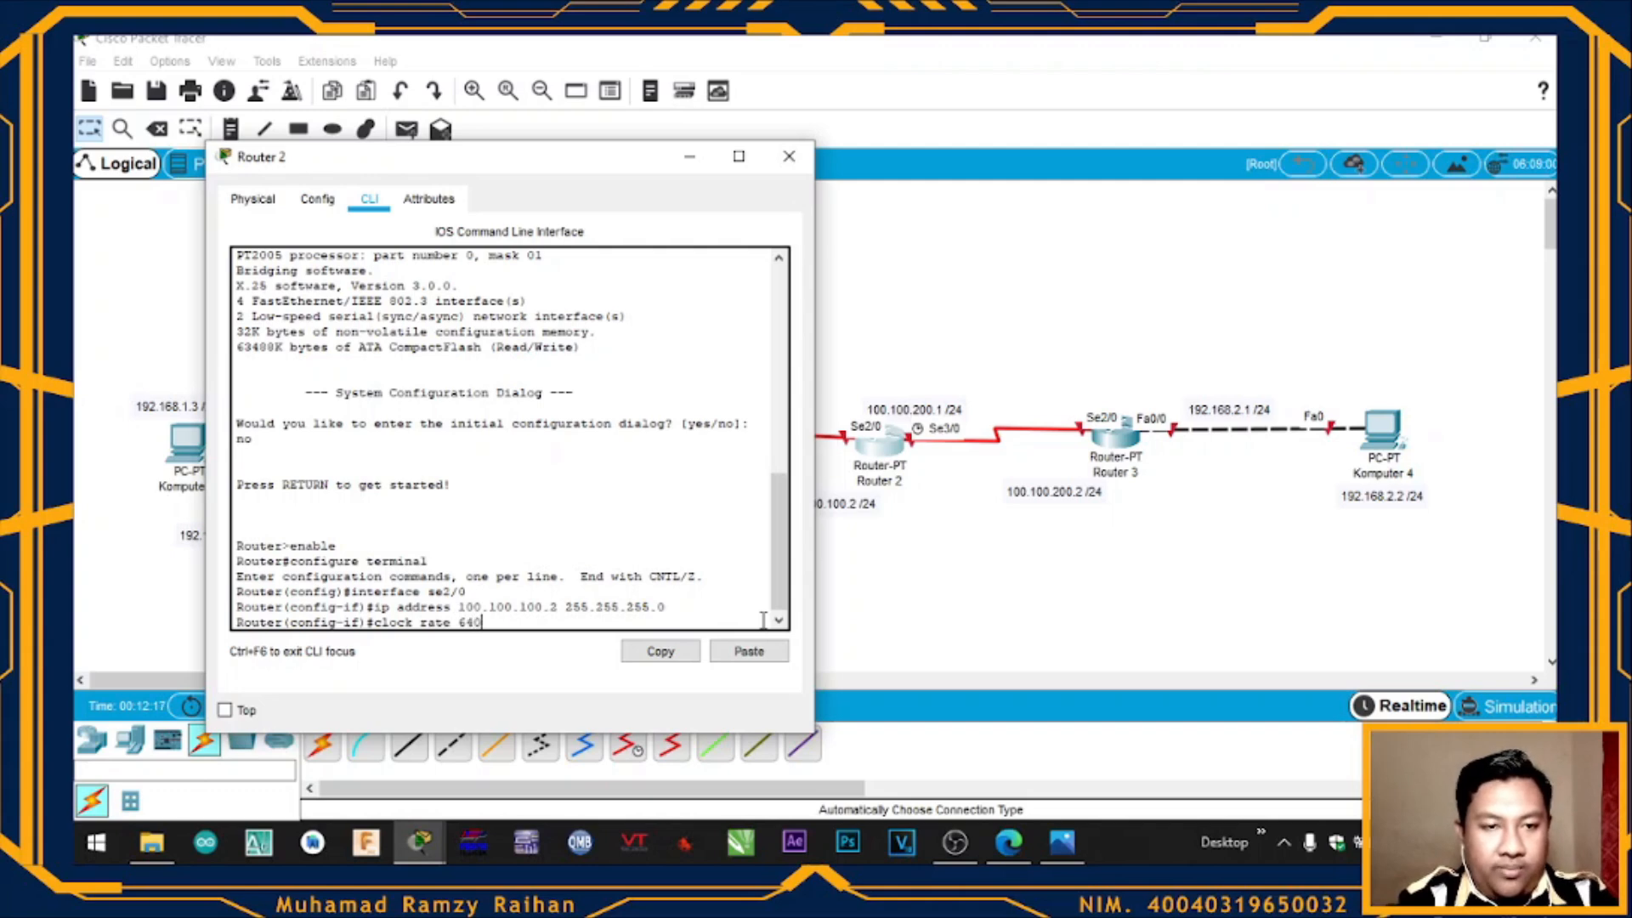
text(00)
key(Return)
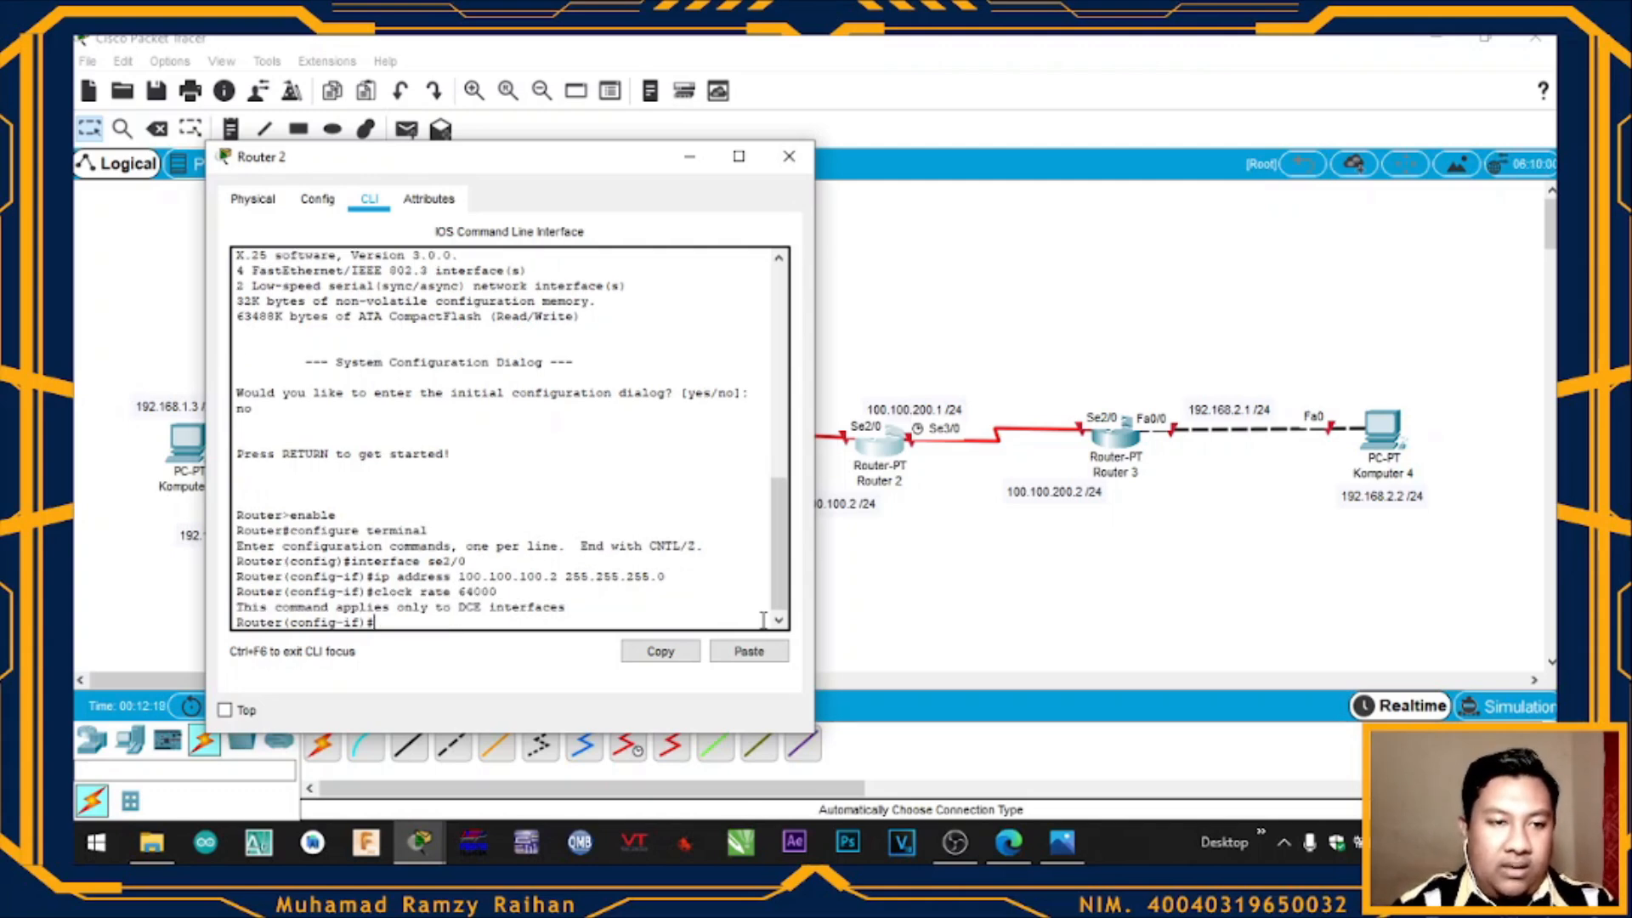
Enable Router 2's interface se2/0 with no shutdown and exit its interface configuration
text(no shu)
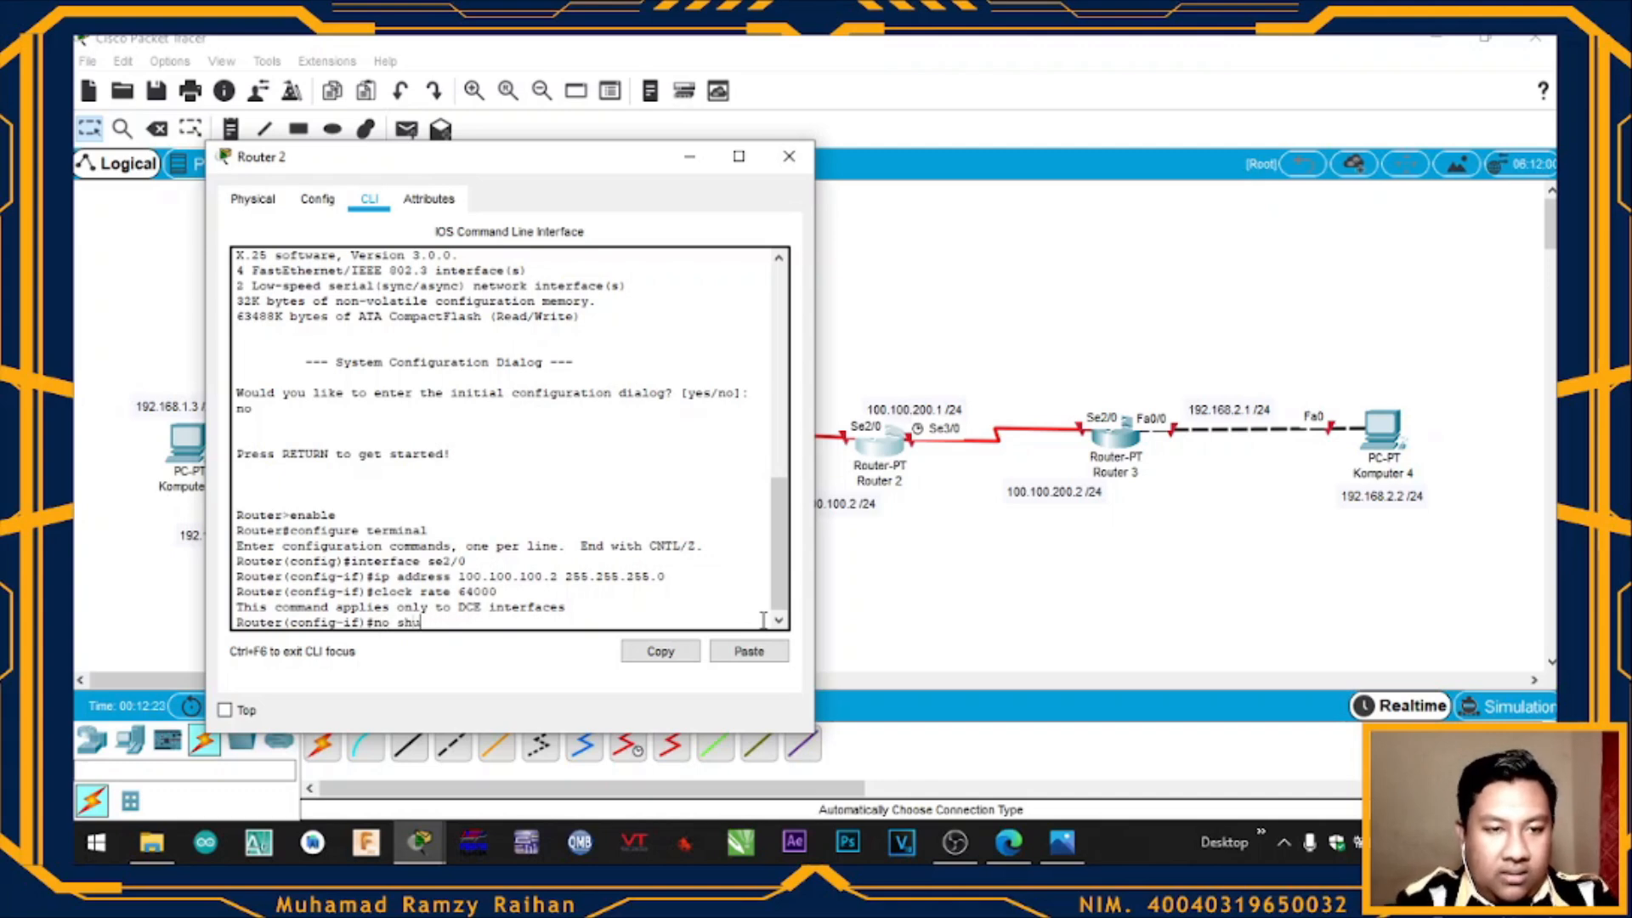
text(tdown)
key(Return)
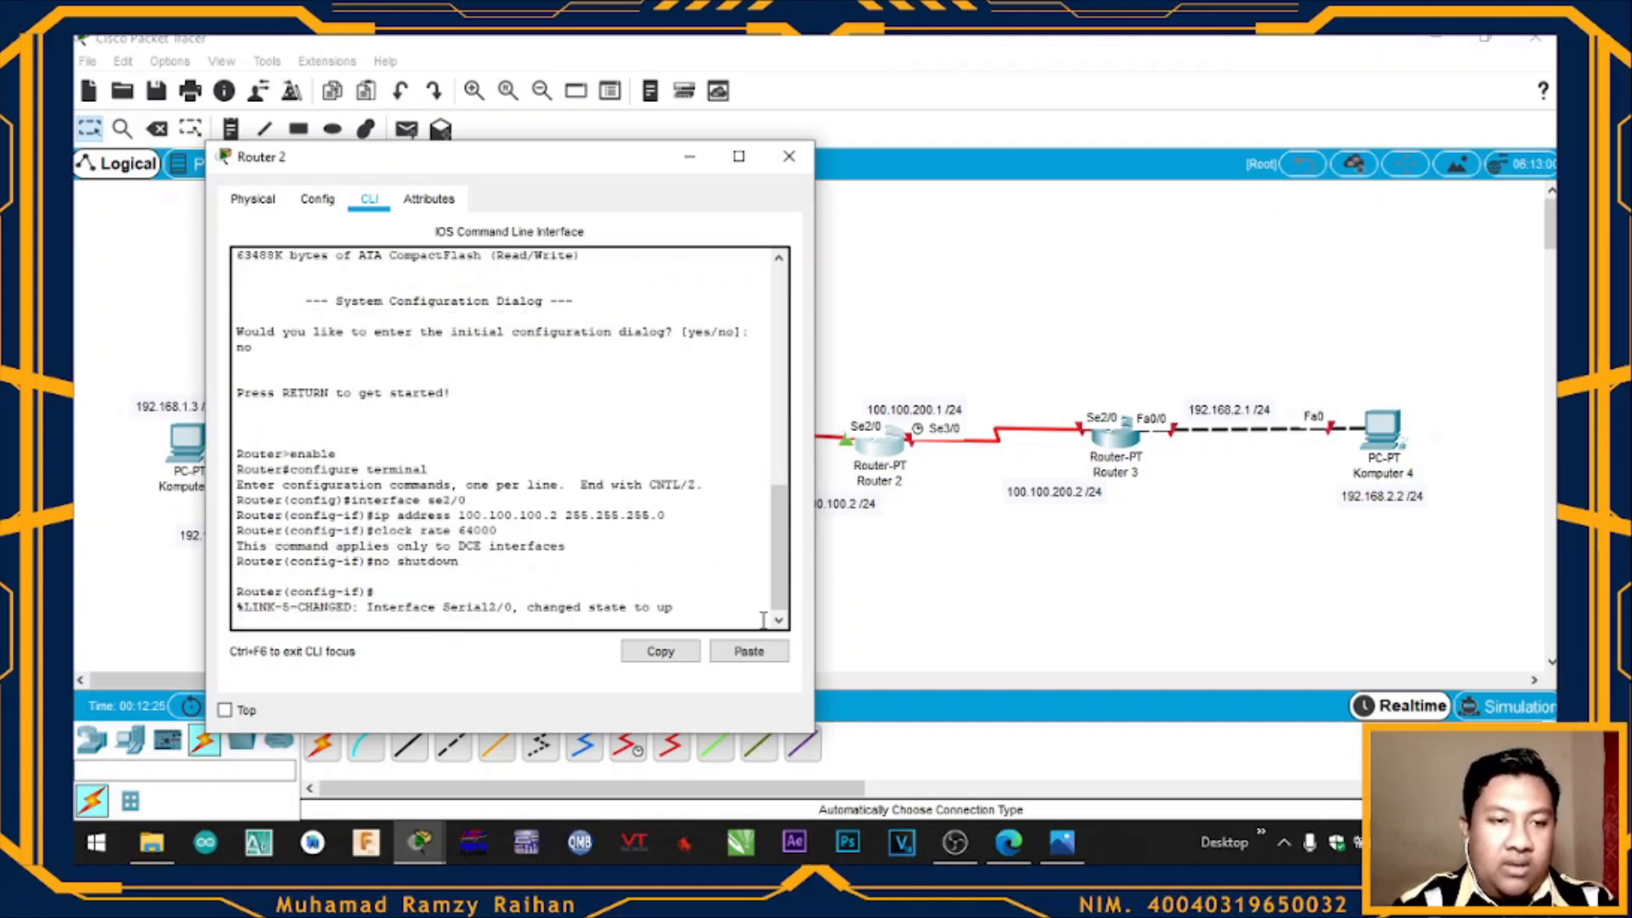
text(exit)
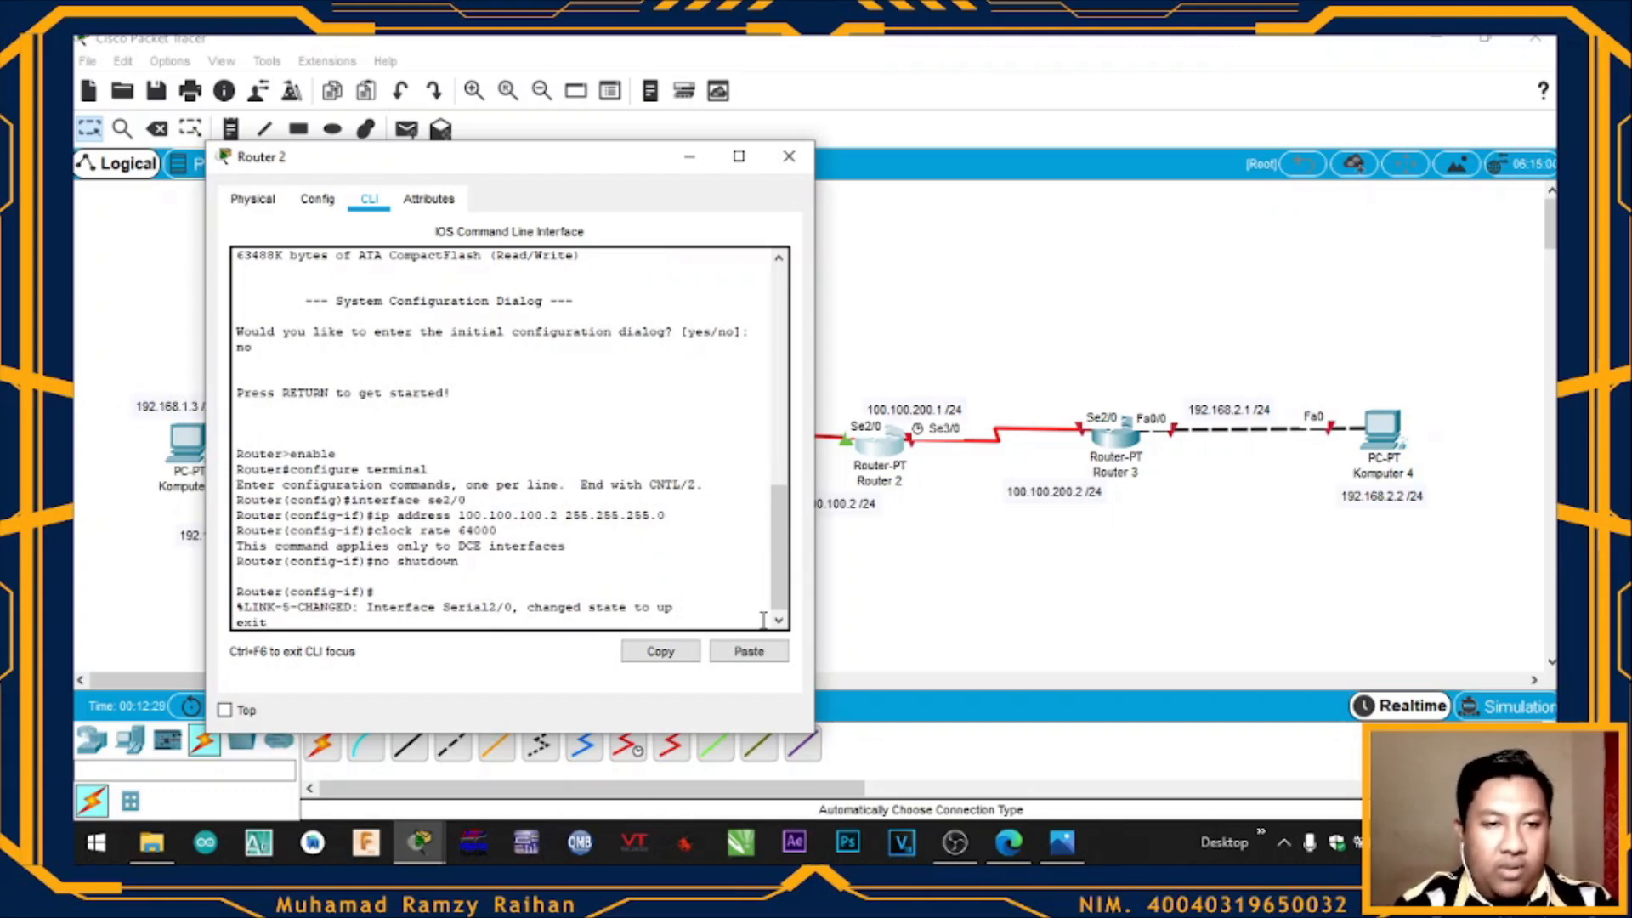
key(Return)
Configure Router 2's interface se 3/0 with IP address 100.100.200.1 and subnet mask 255.255.255.0
text(interface)
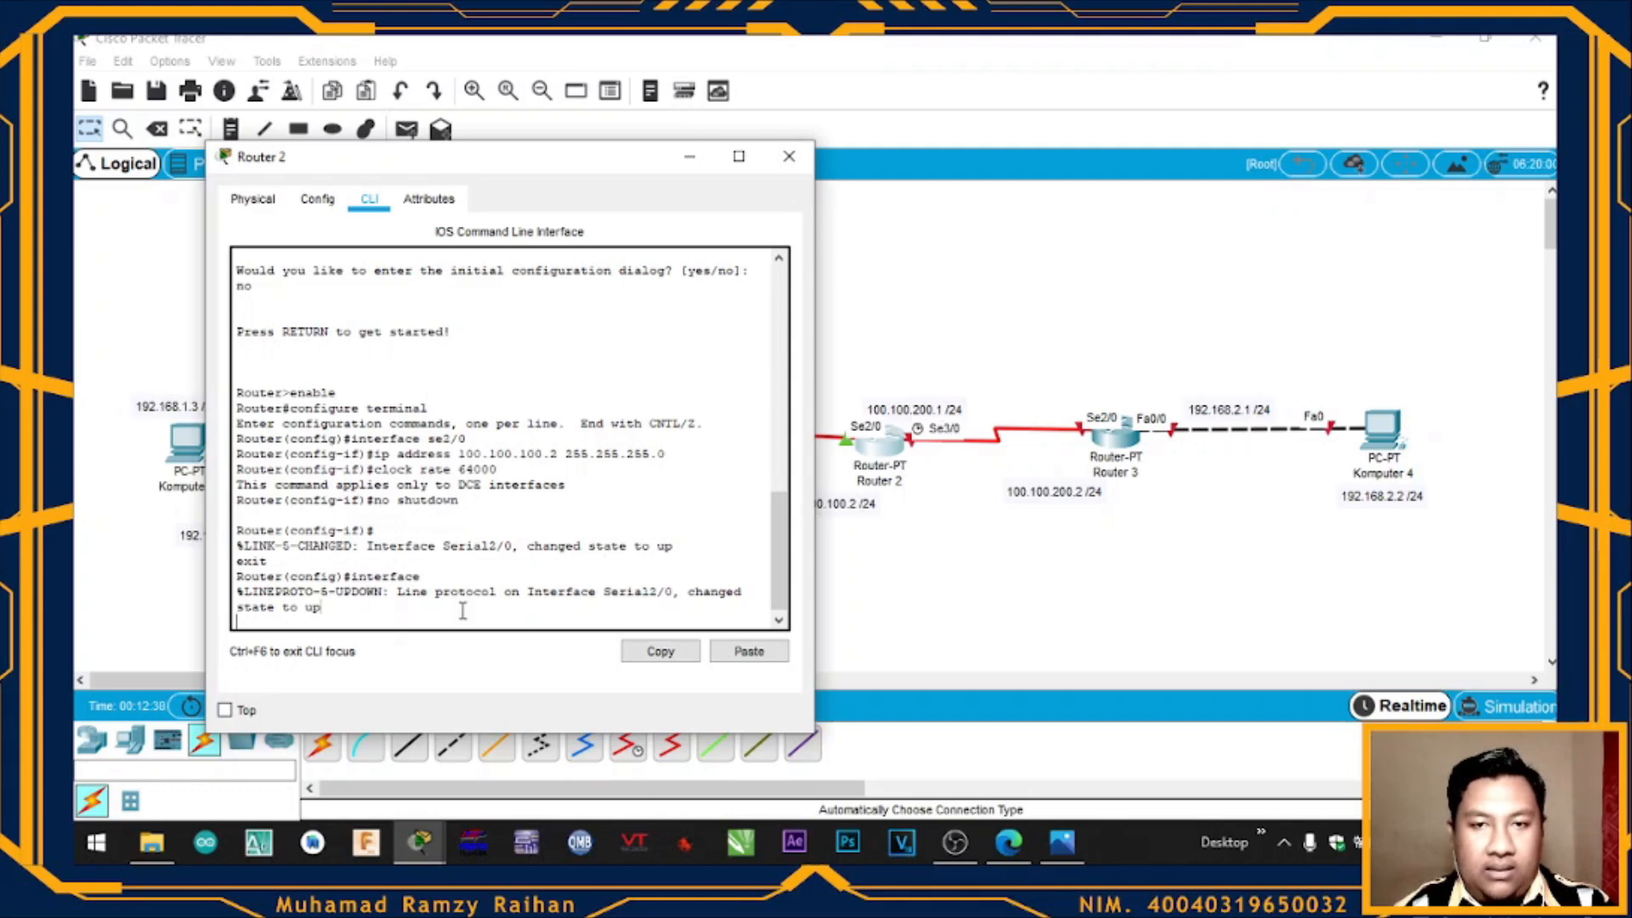
key(Return)
text(interface se 3/0)
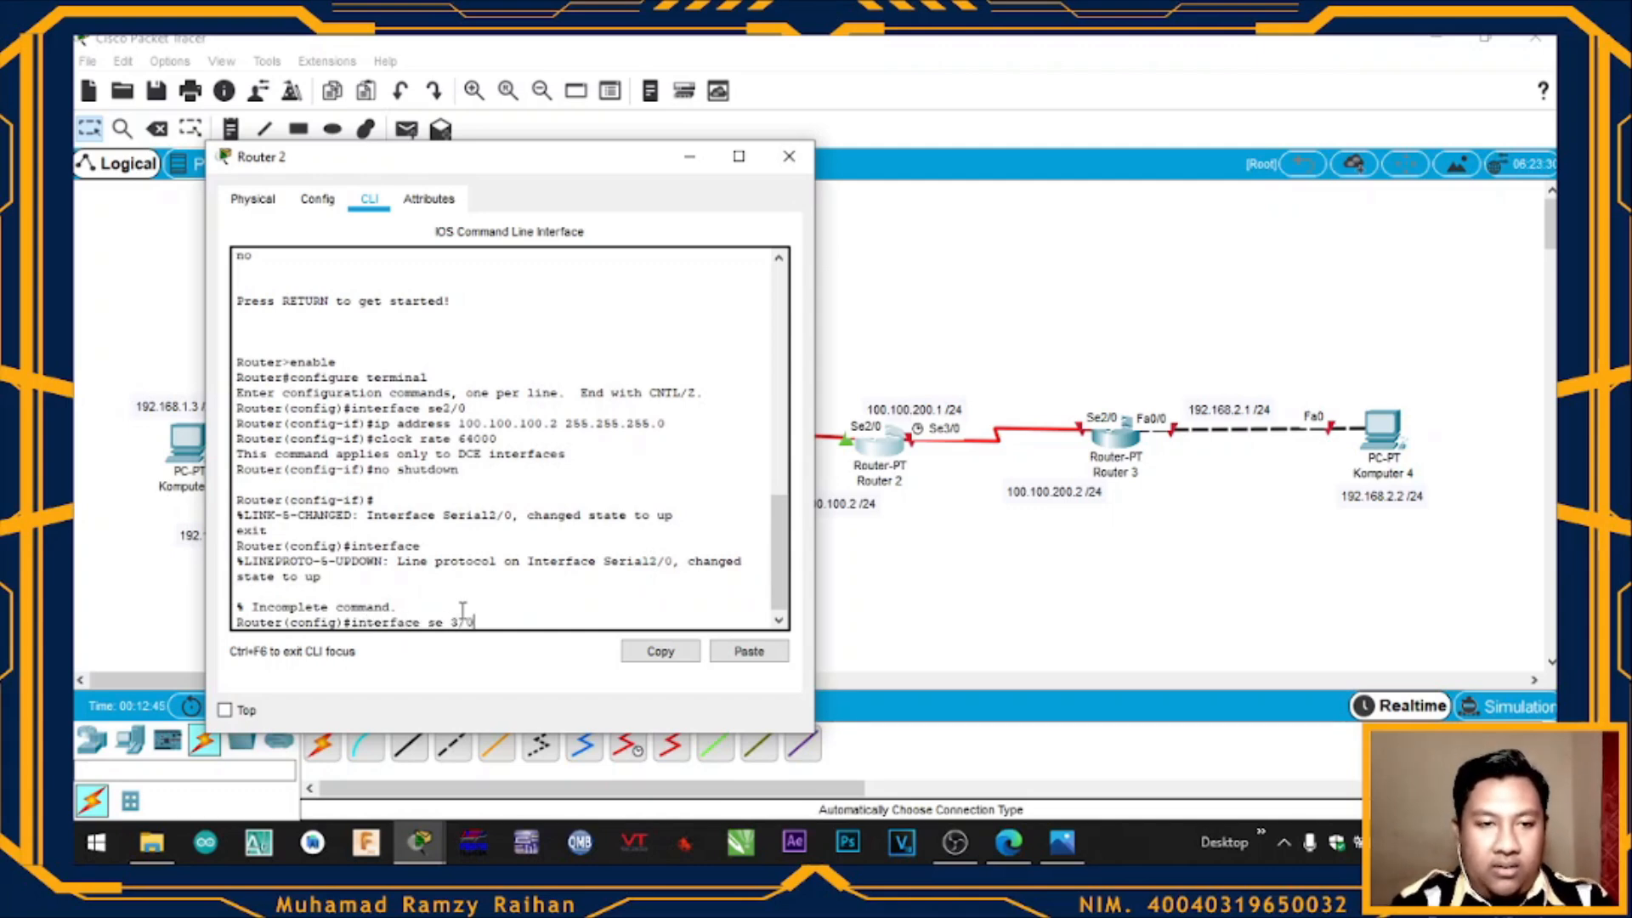
key(Return)
text(ip ad)
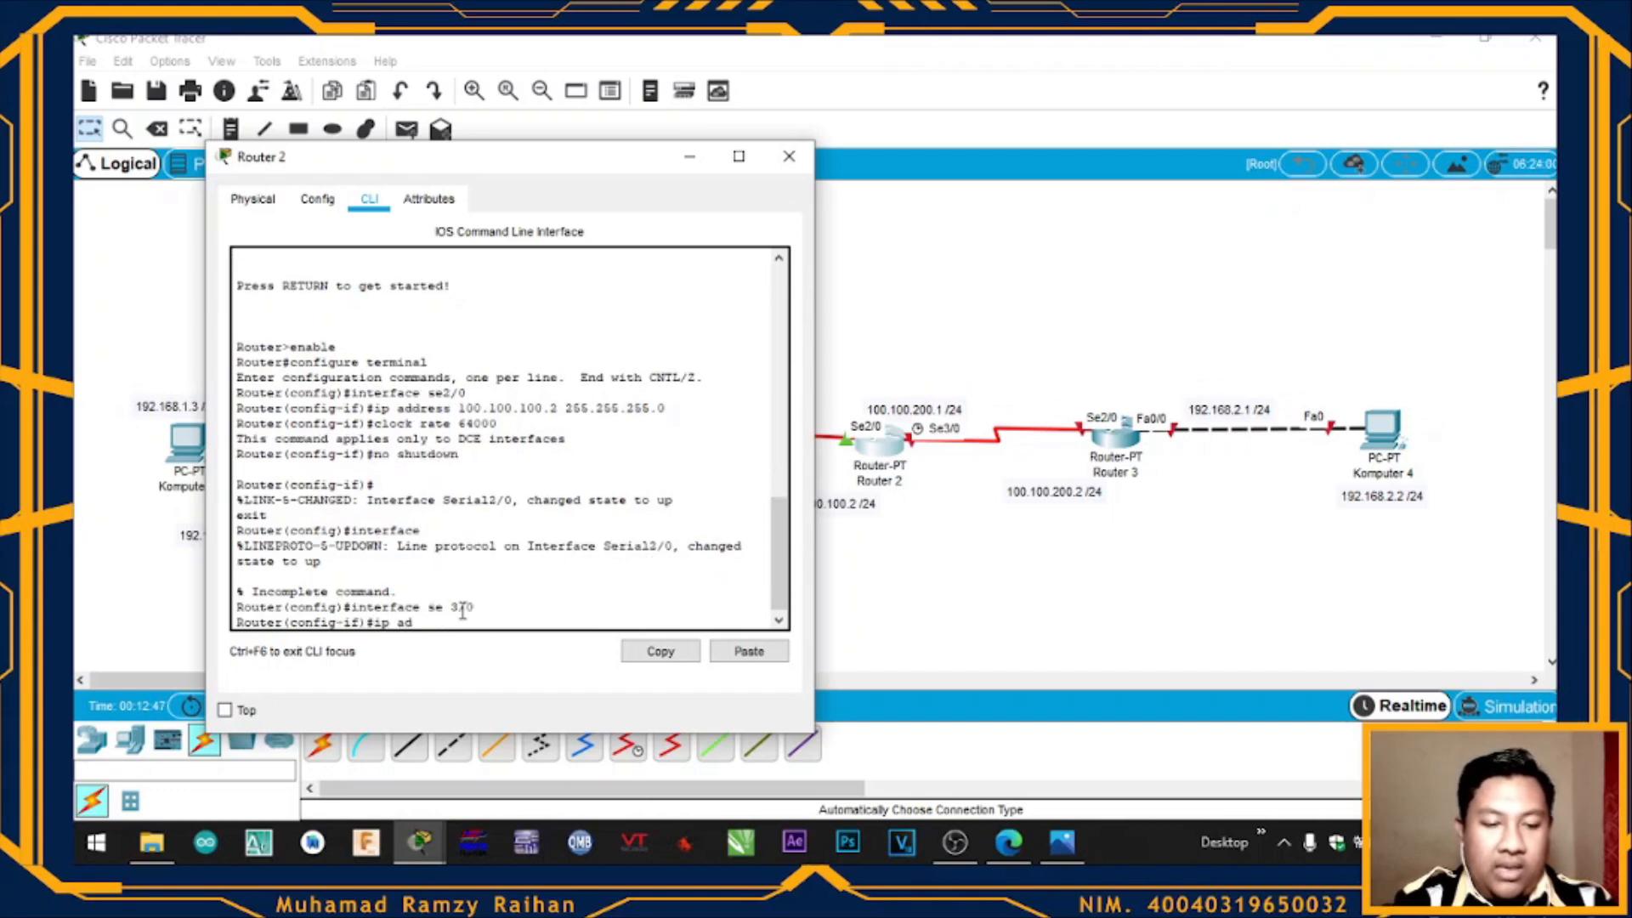
text(dress 100.100)
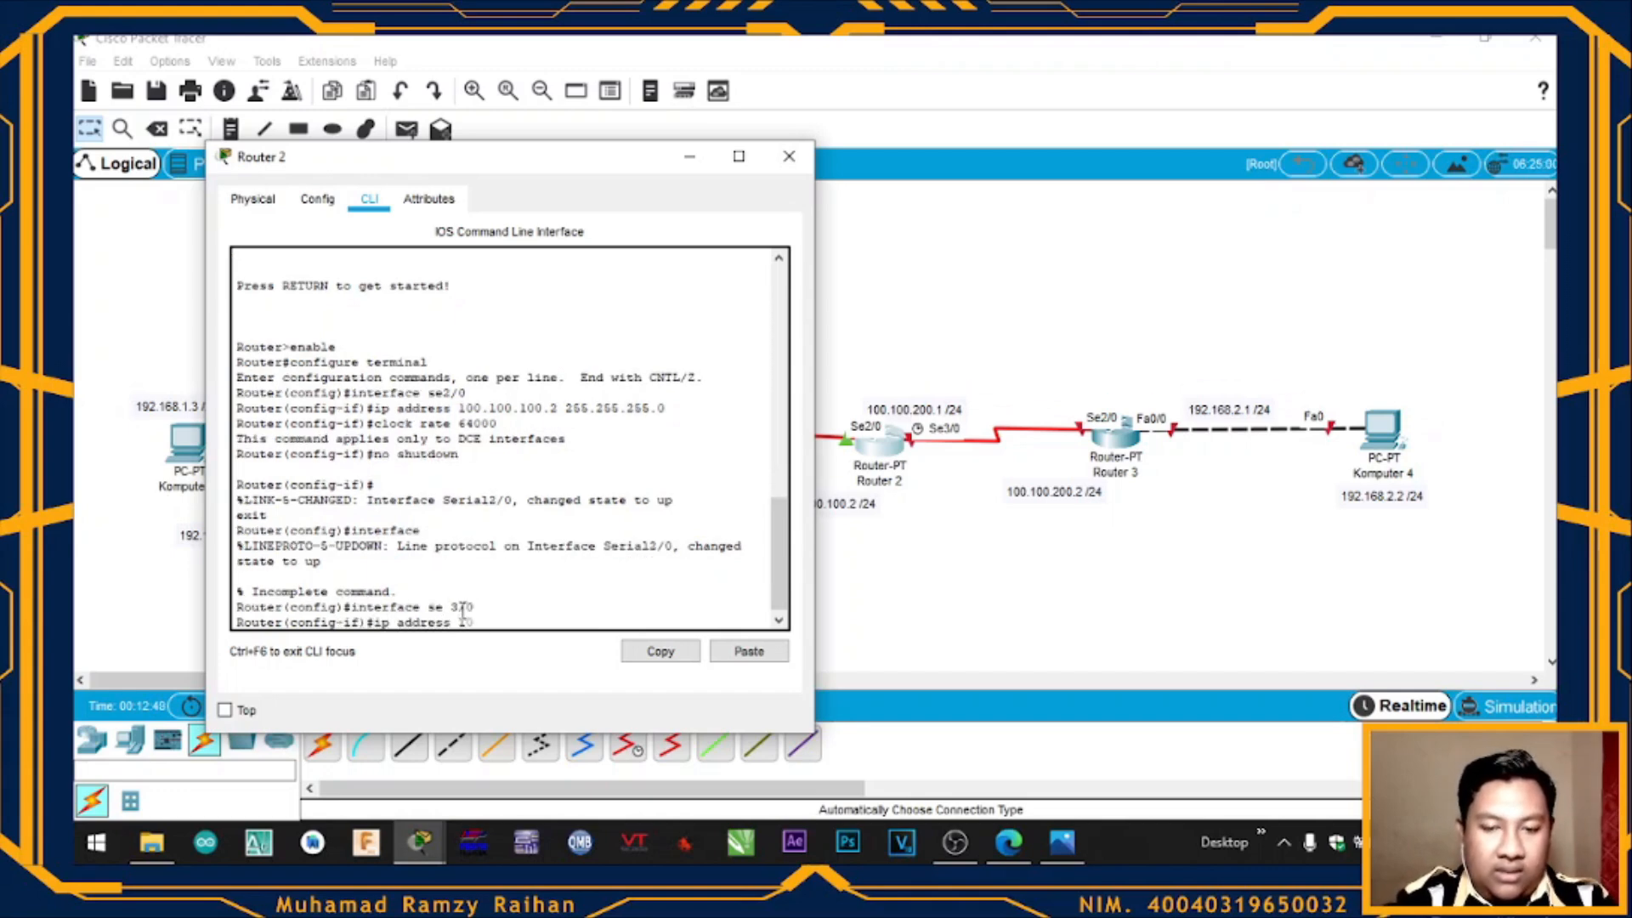
text(.)
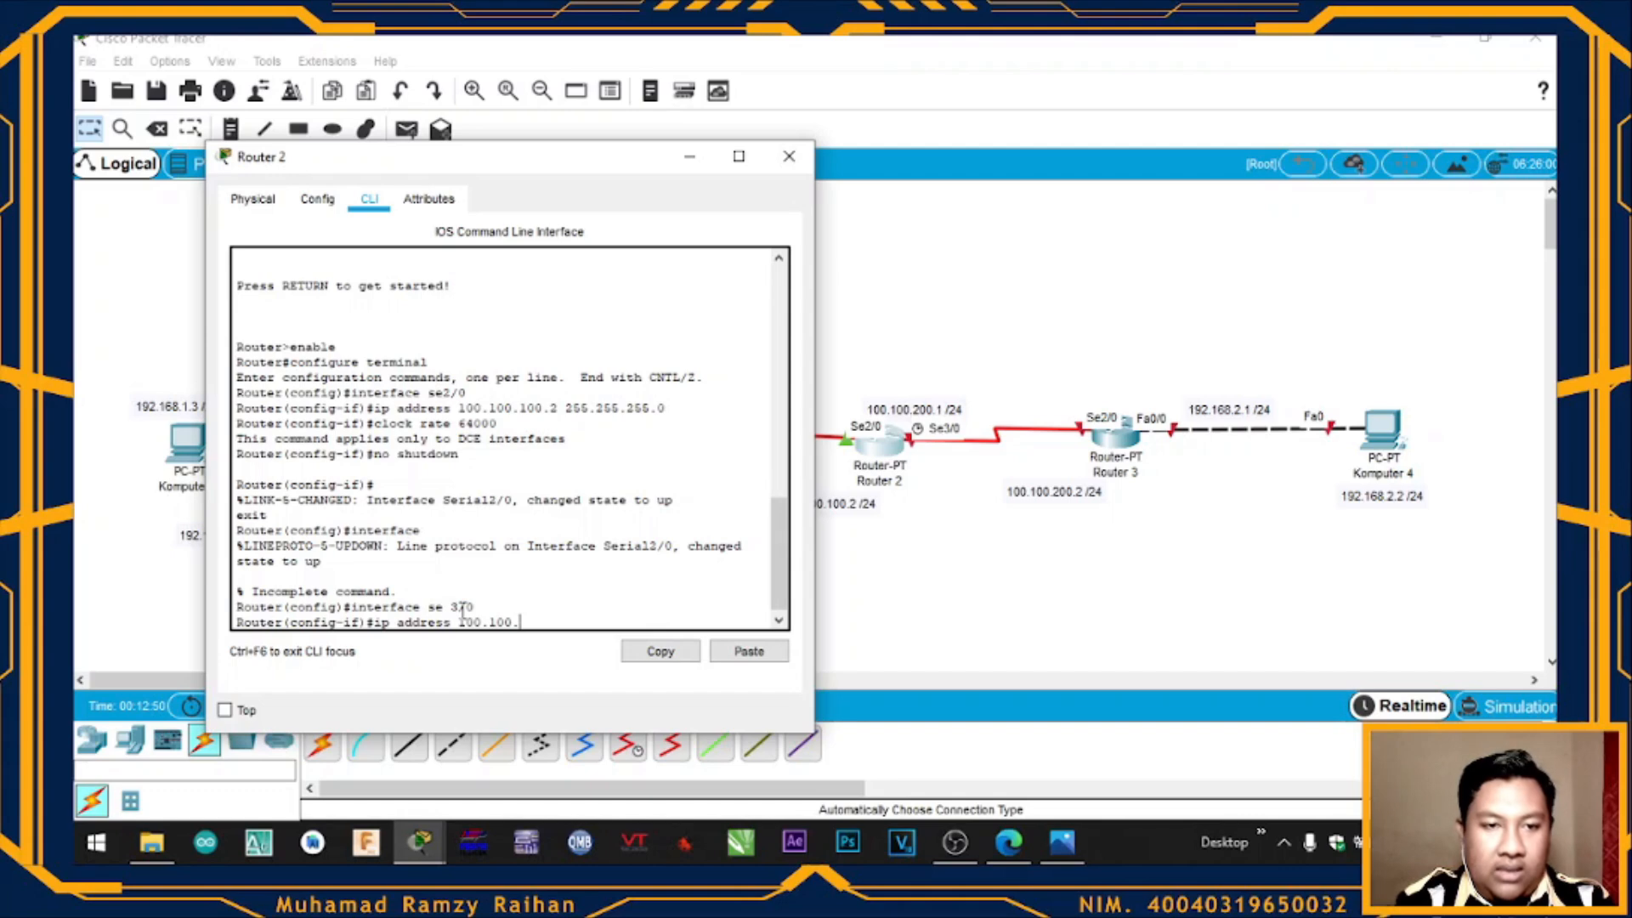
text(200.1 25)
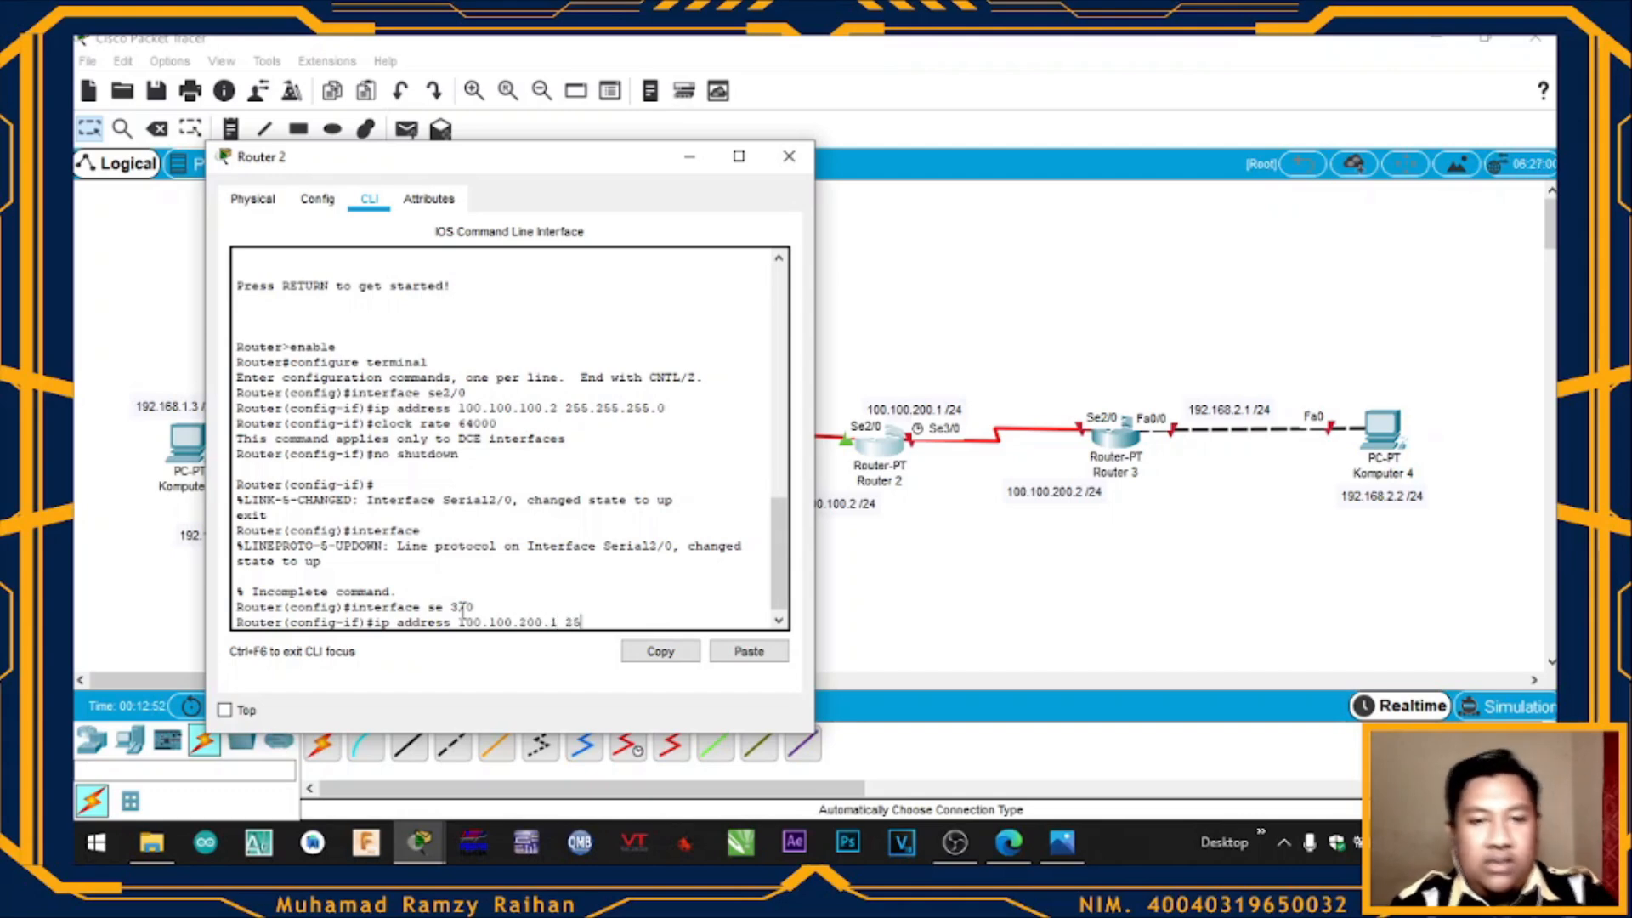
text(5.255.)
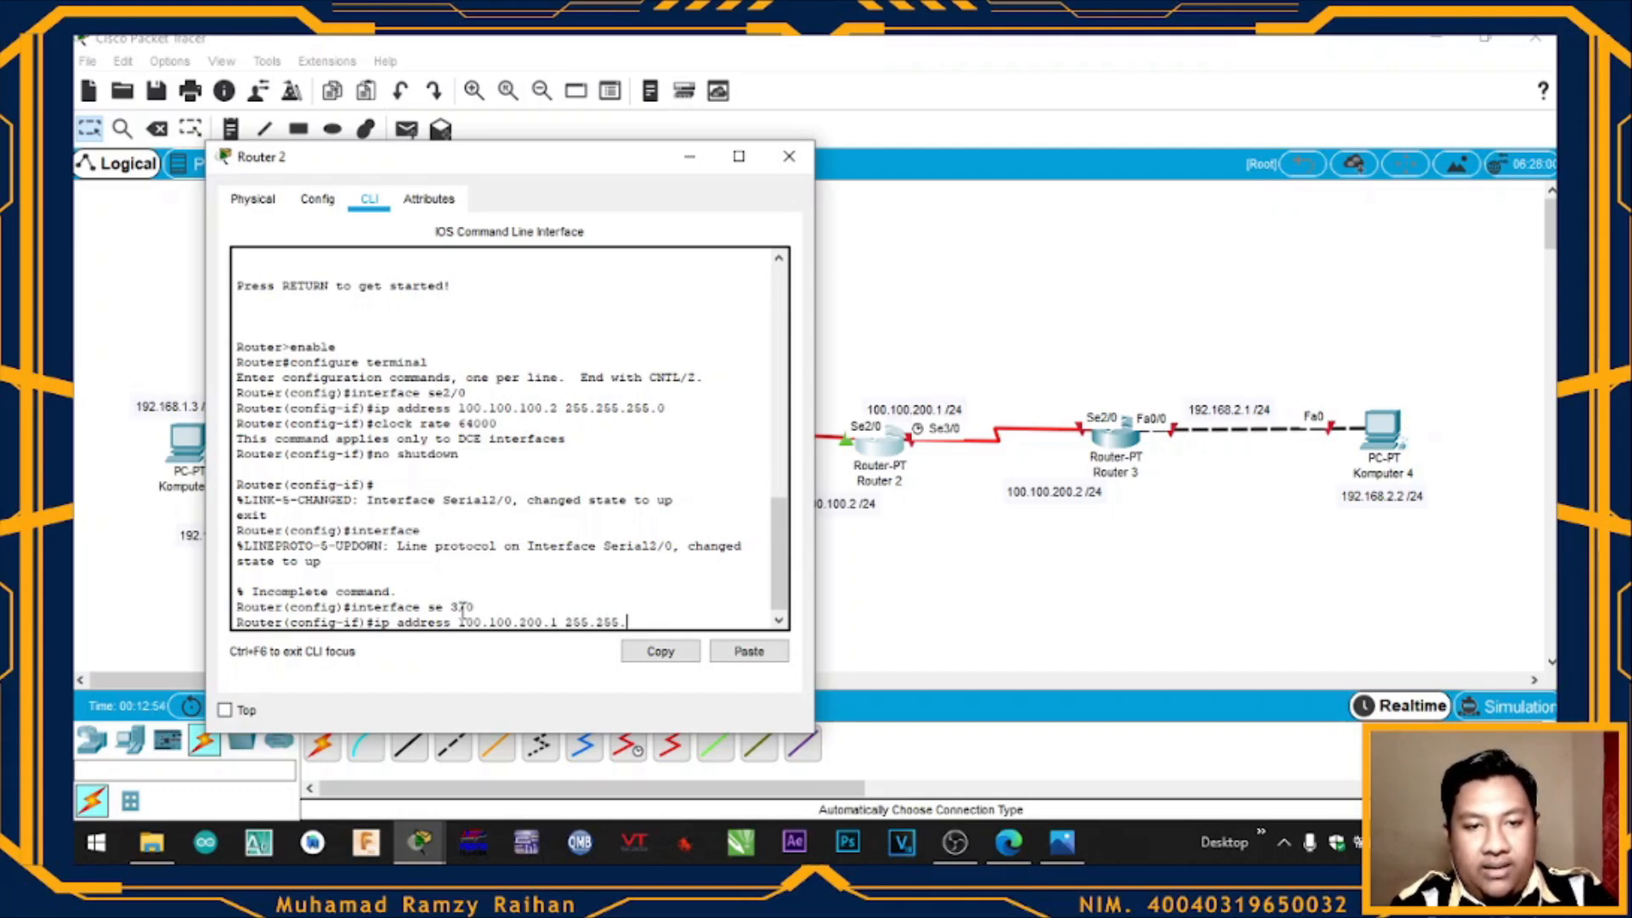
text(255.0)
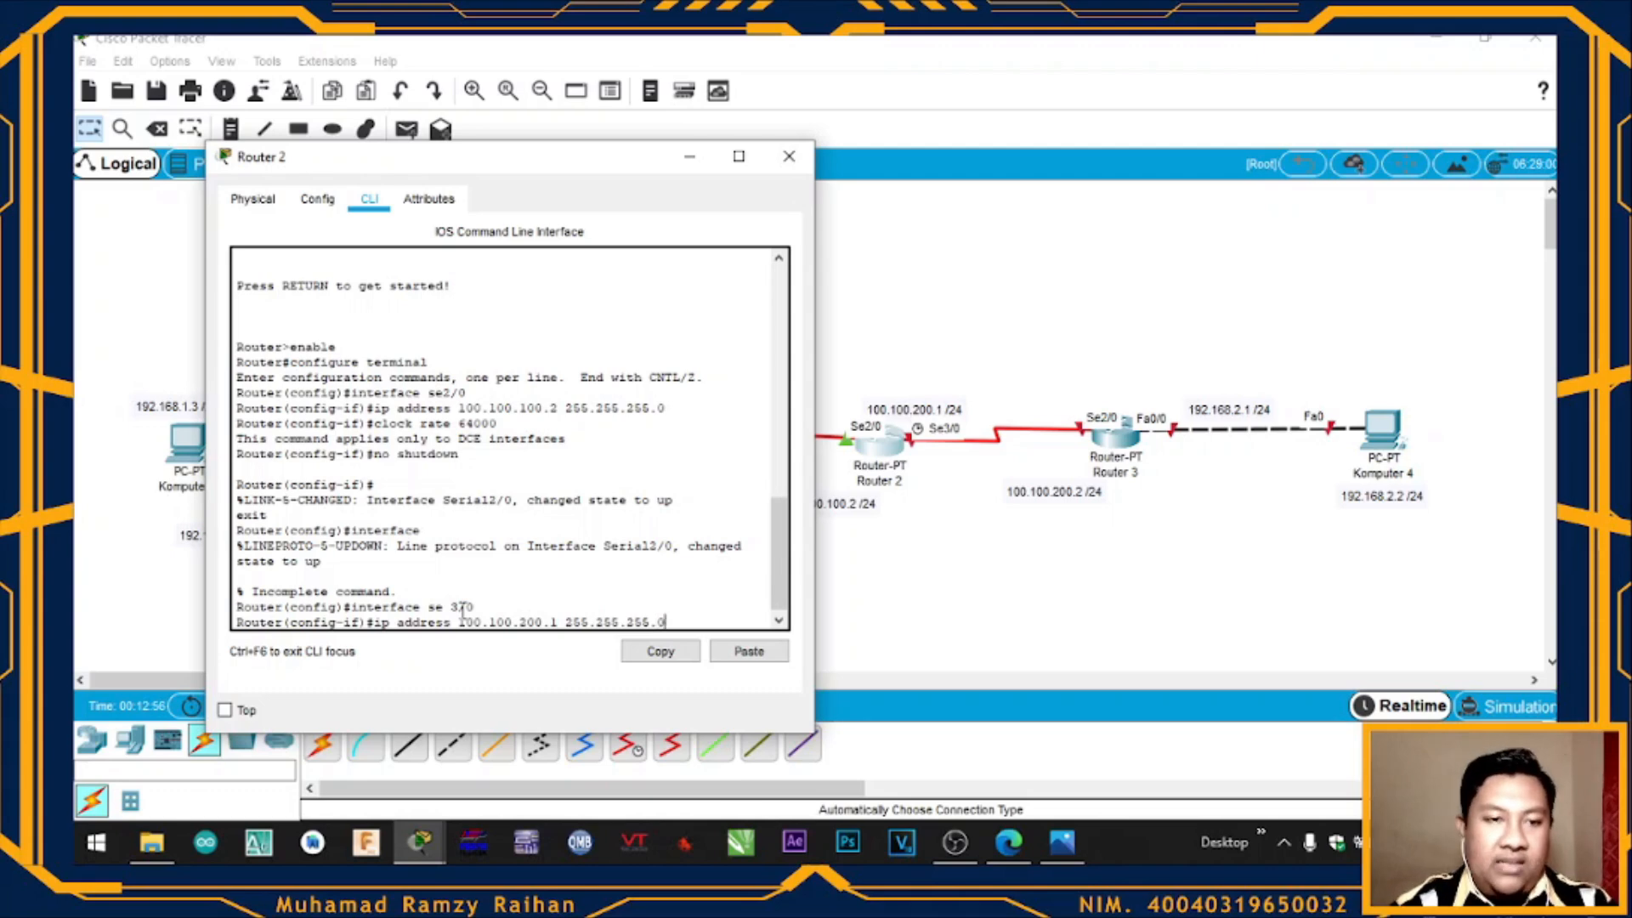
key(Return)
Set the clock rate of Router 2's interface se 3/0 to 64000 and enable the interface with no shutdown
text(clo)
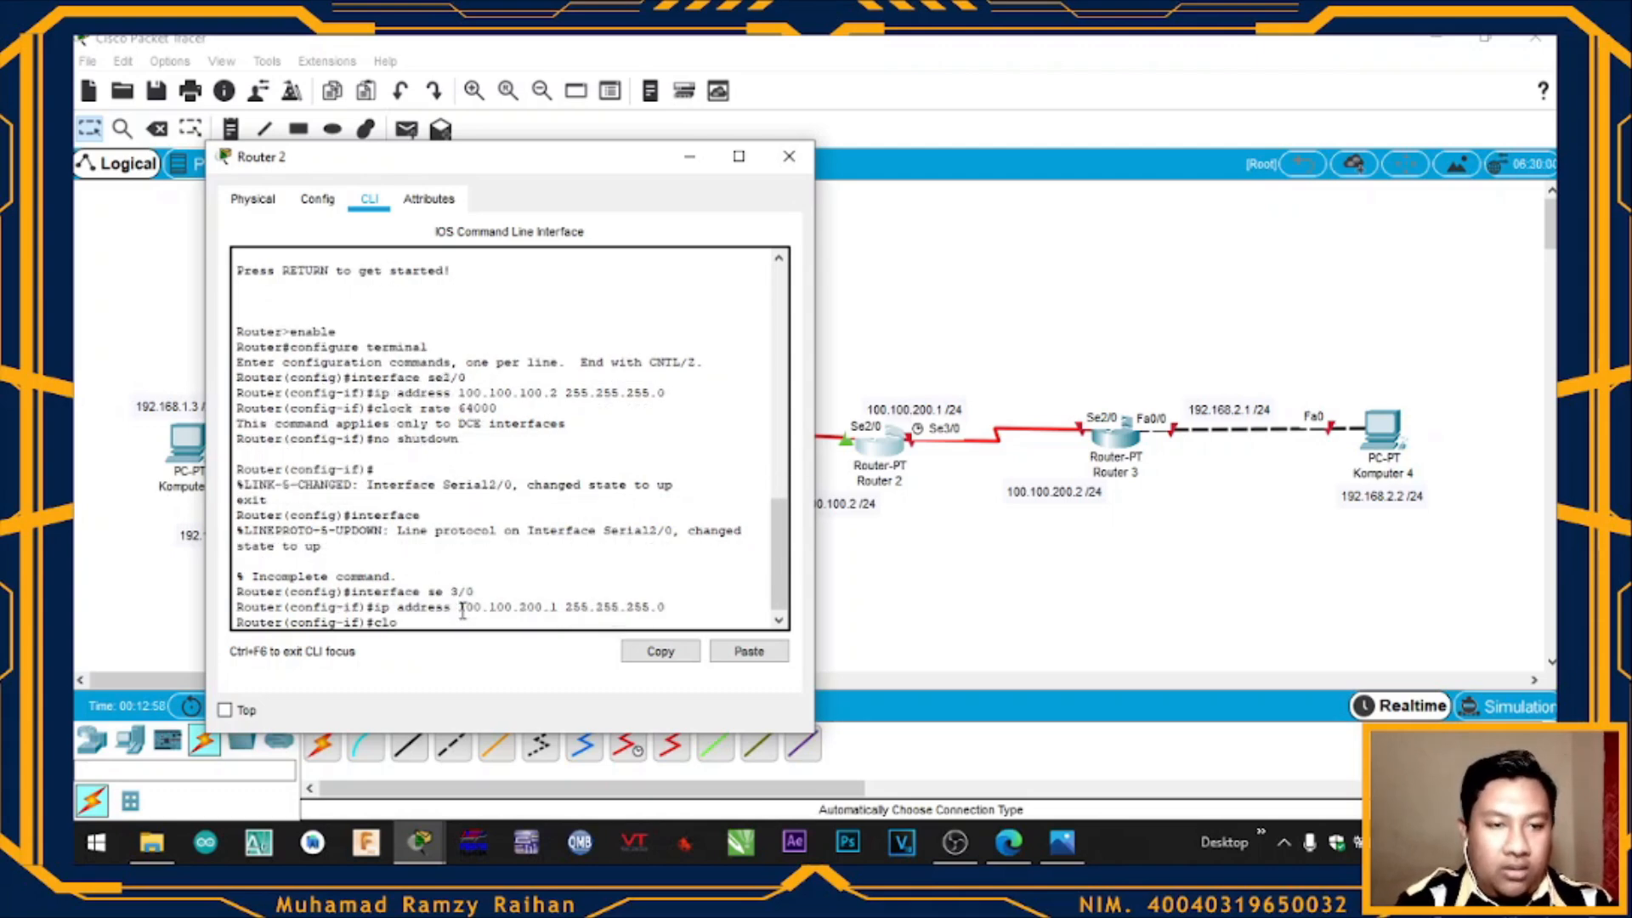
text(ck rate 6400)
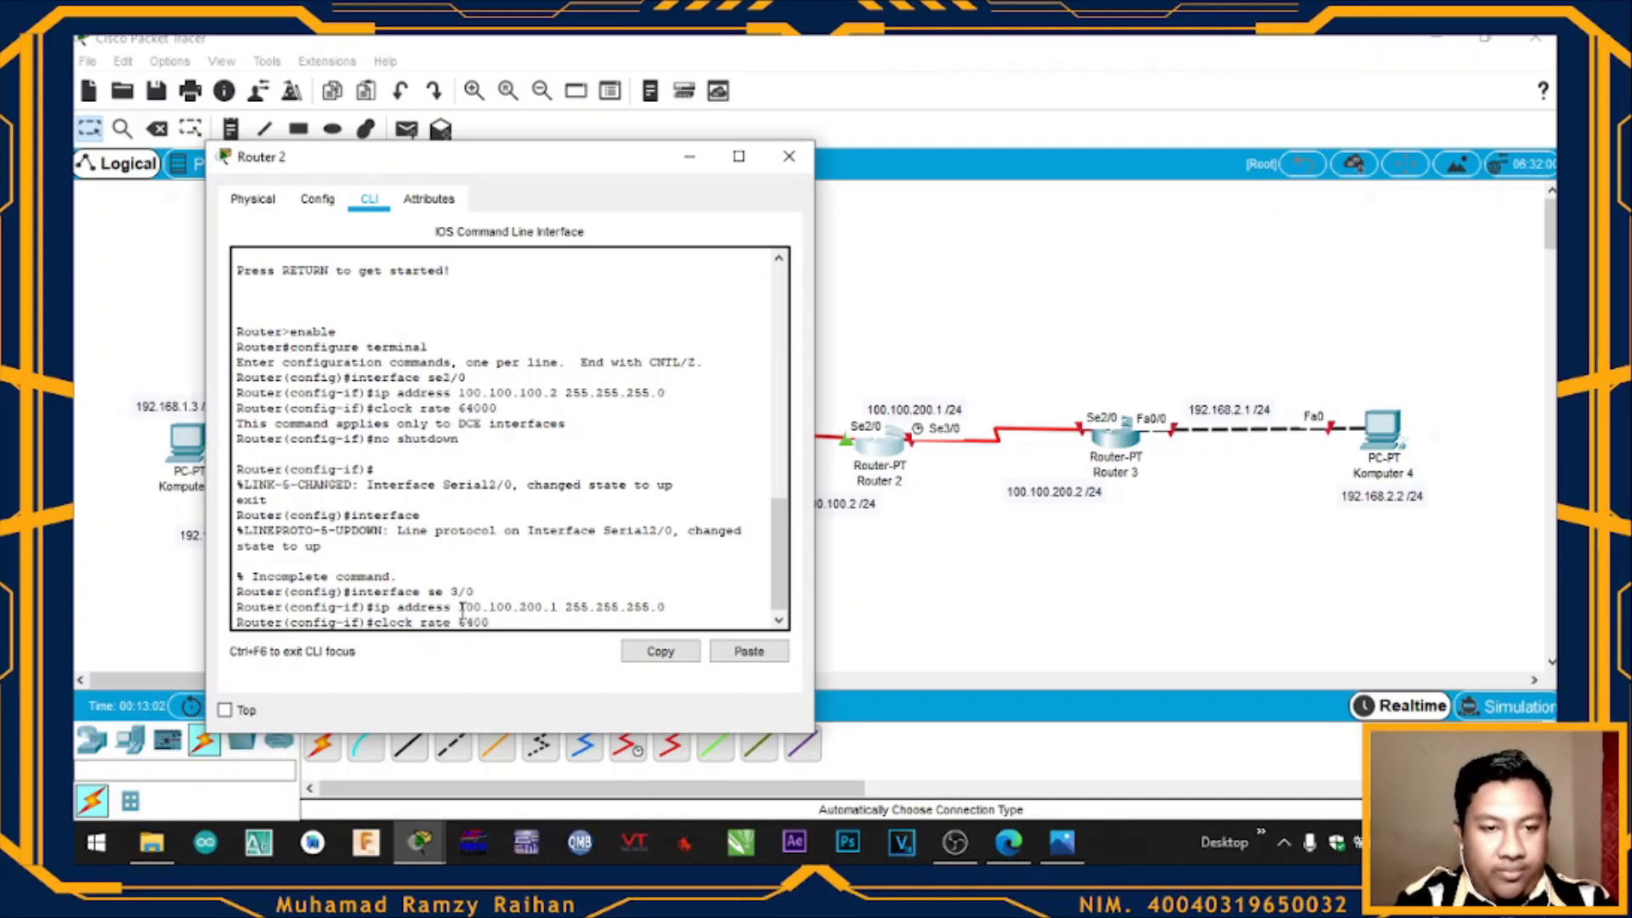
text(0)
key(Return)
text(no shutdown)
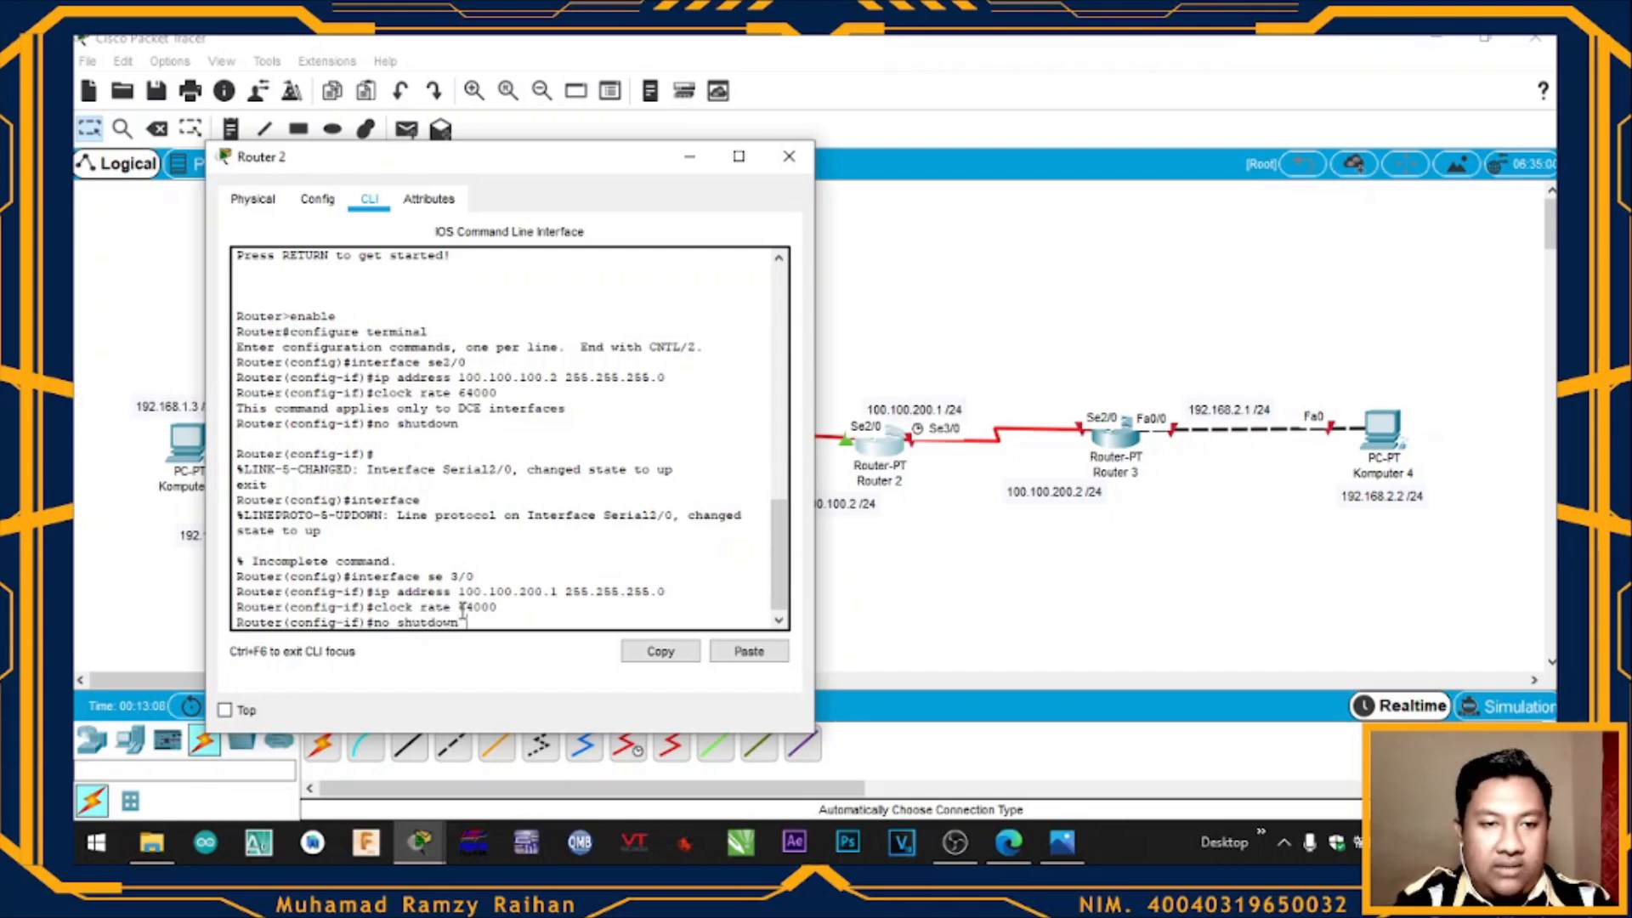
key(Return)
Exit the se 3/0 interface configuration and close Router 2's window
text(exit)
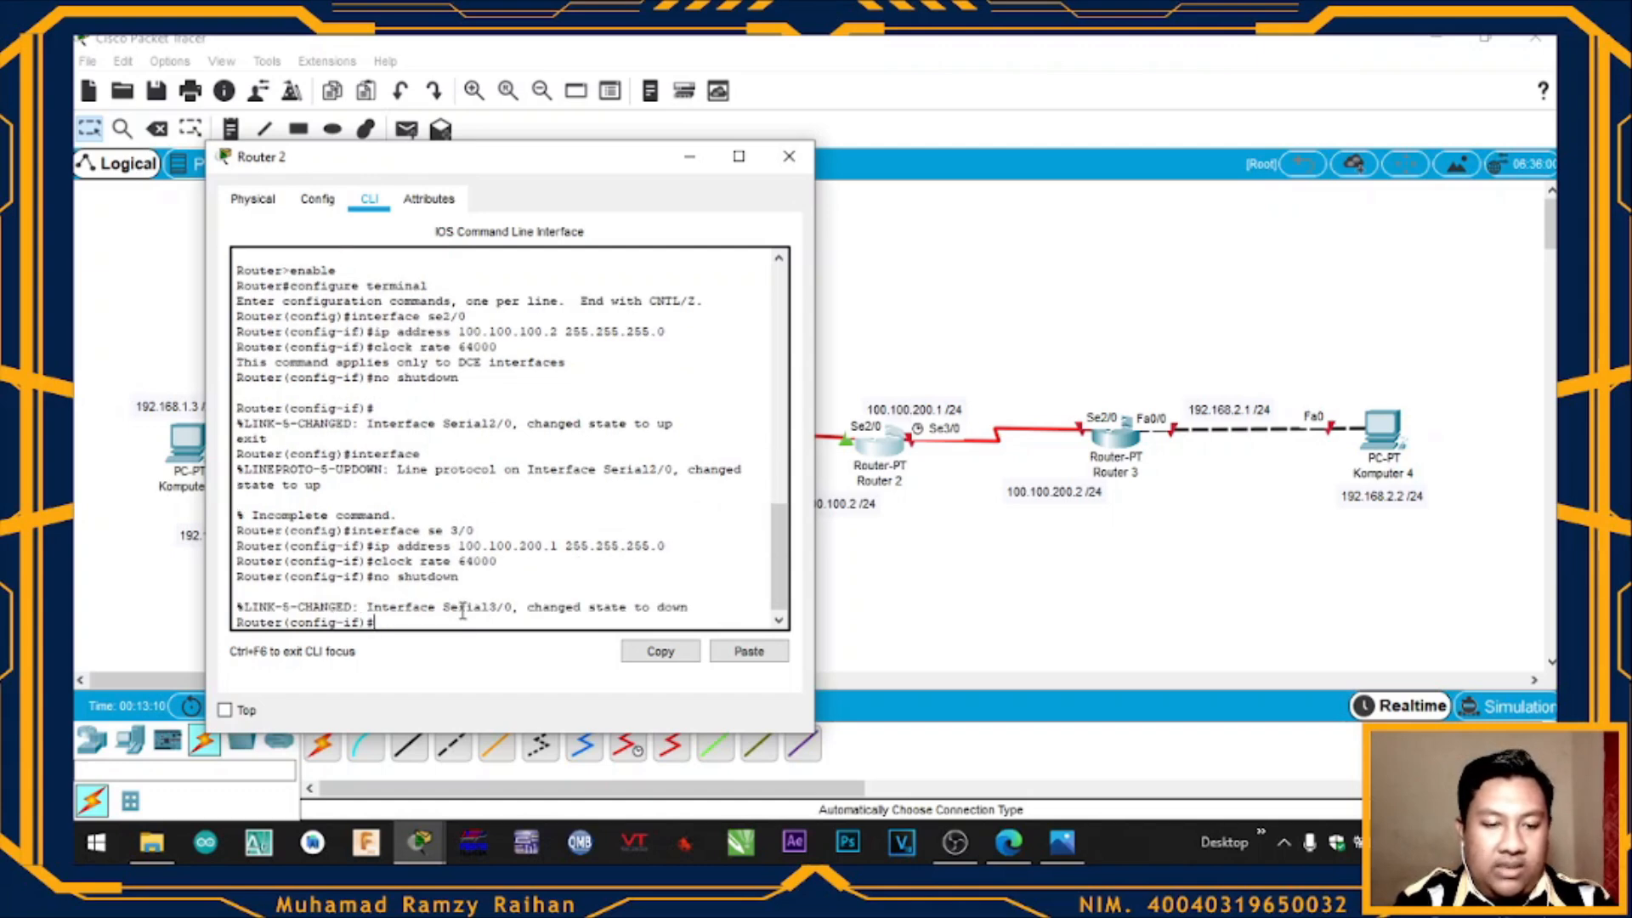
key(Return)
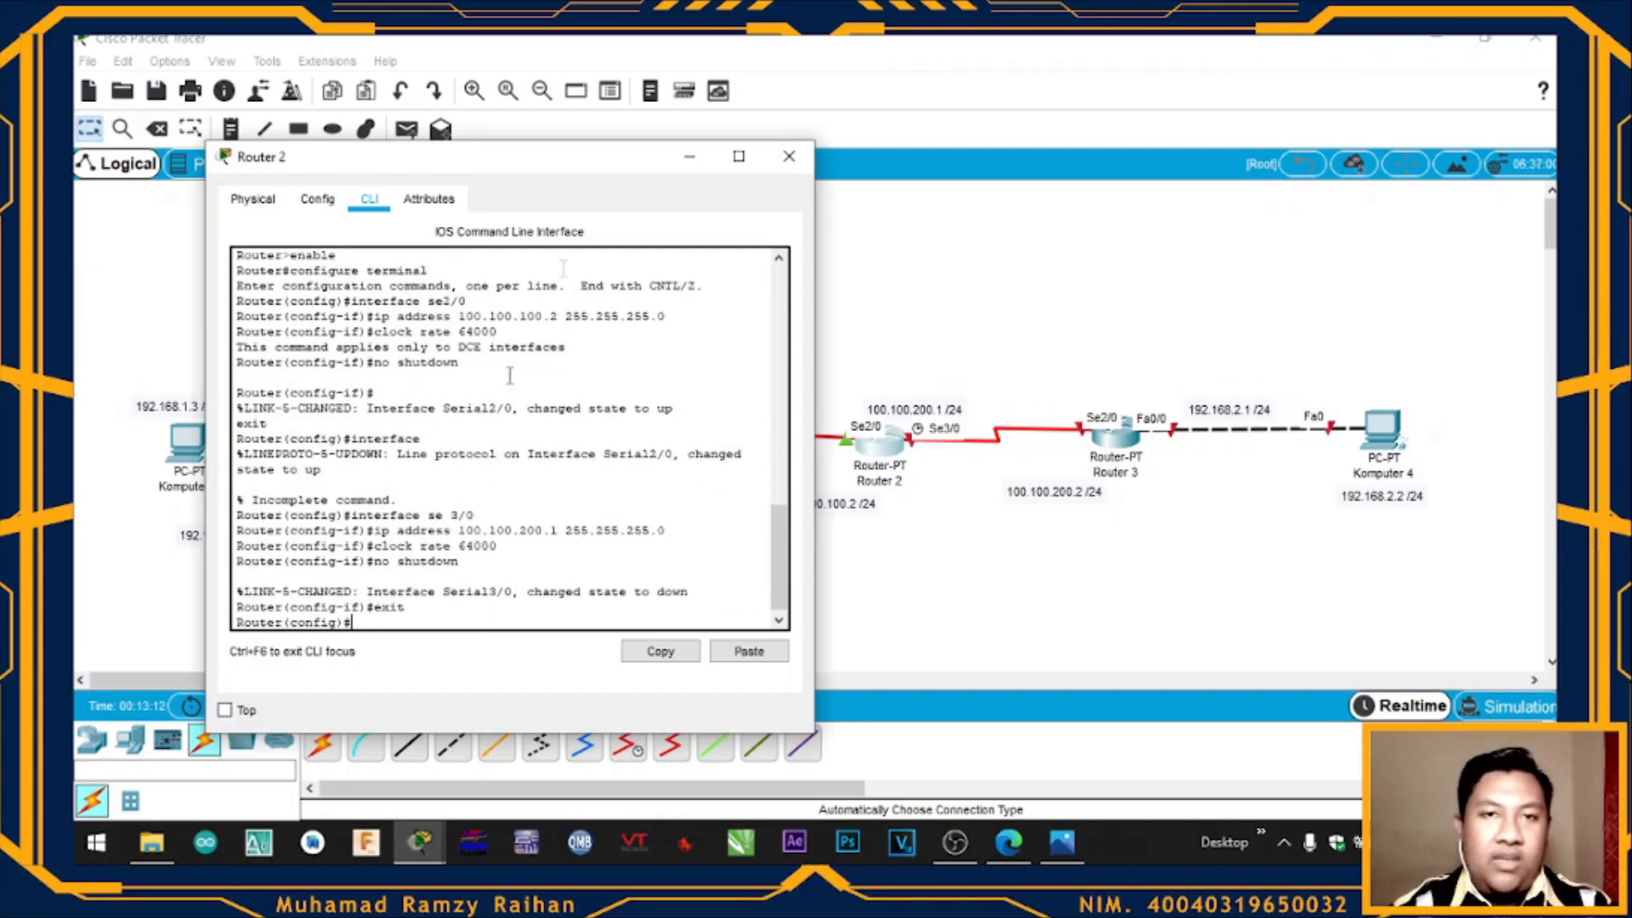
click(789, 156)
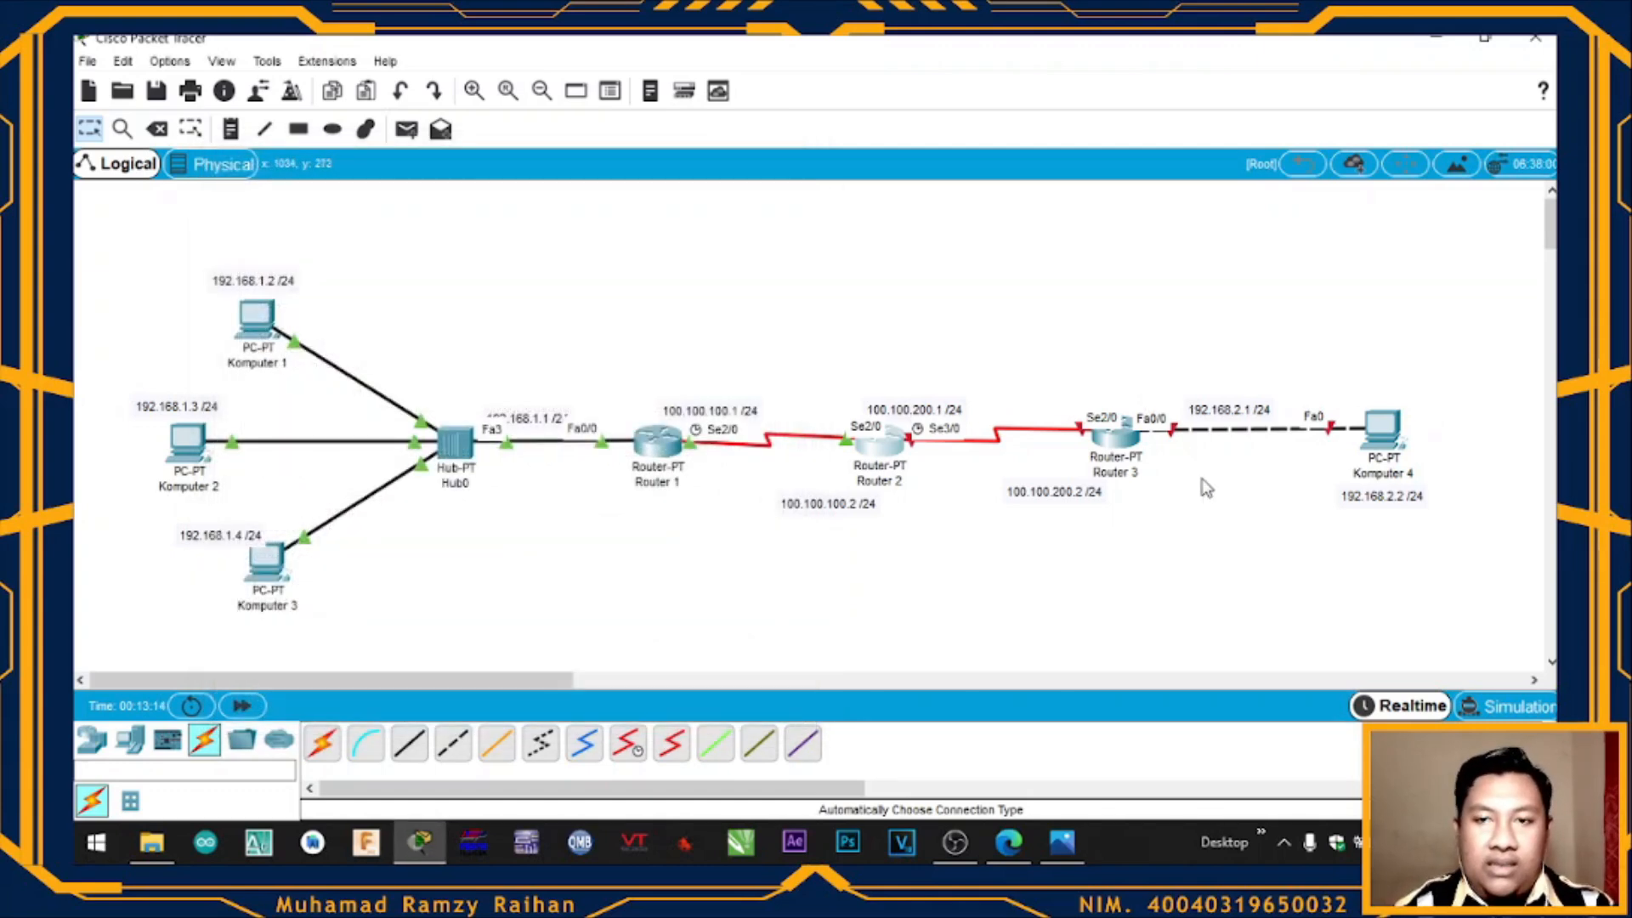
Open Router 3's command line interface and decline the initial configuration dialog with "no" to reach the router prompt
click(1115, 437)
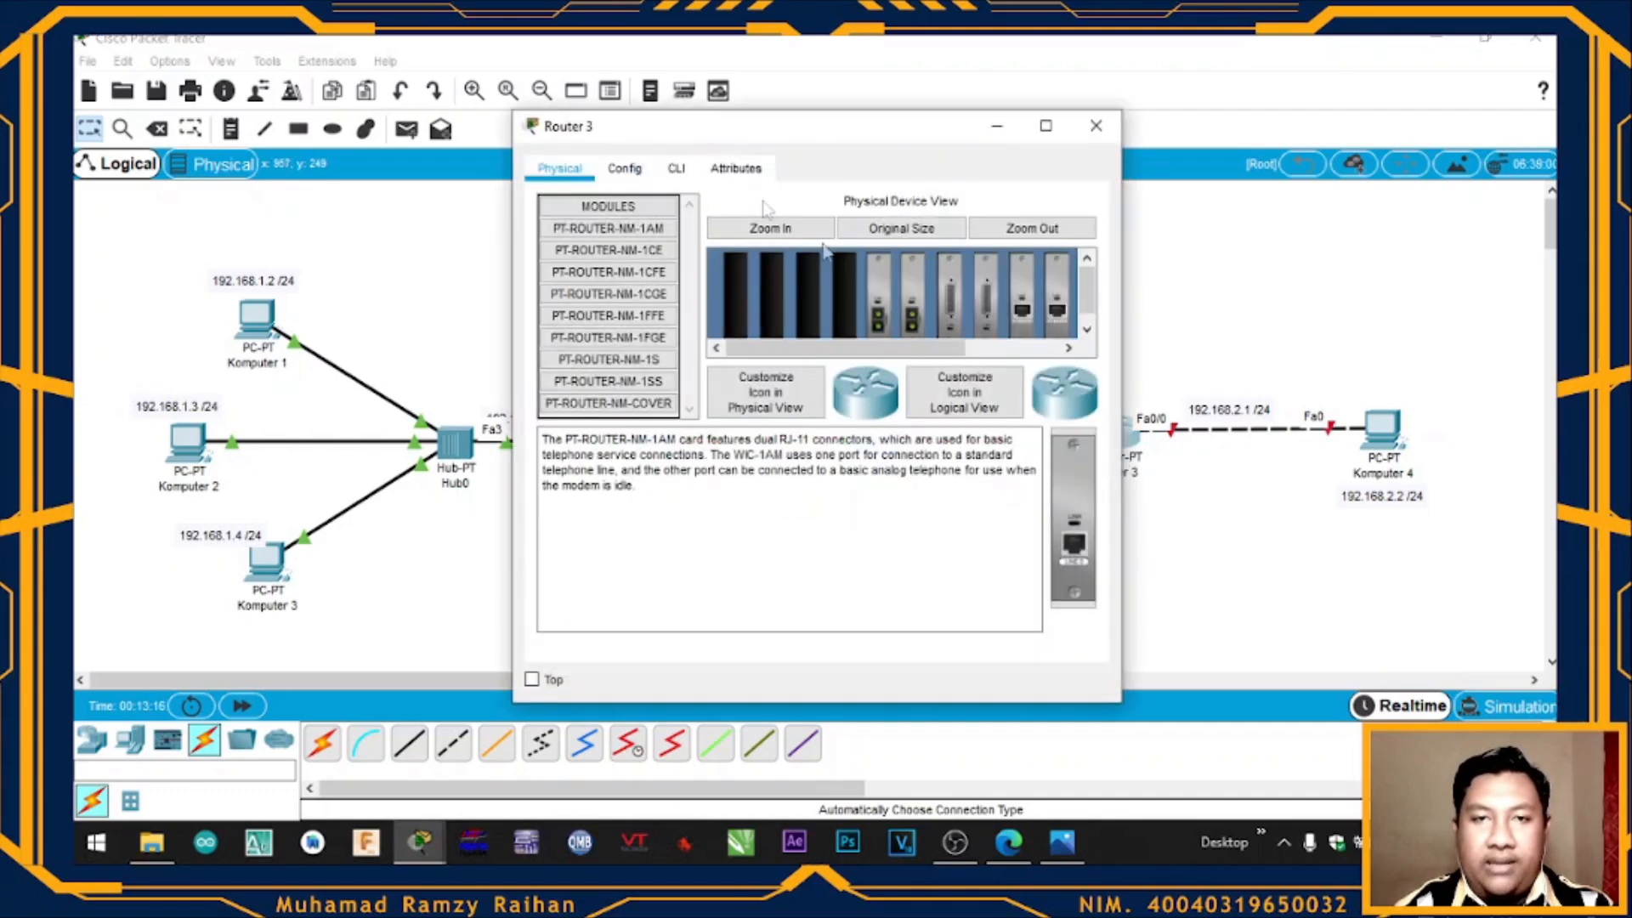
click(677, 168)
drag(746, 129, 390, 151)
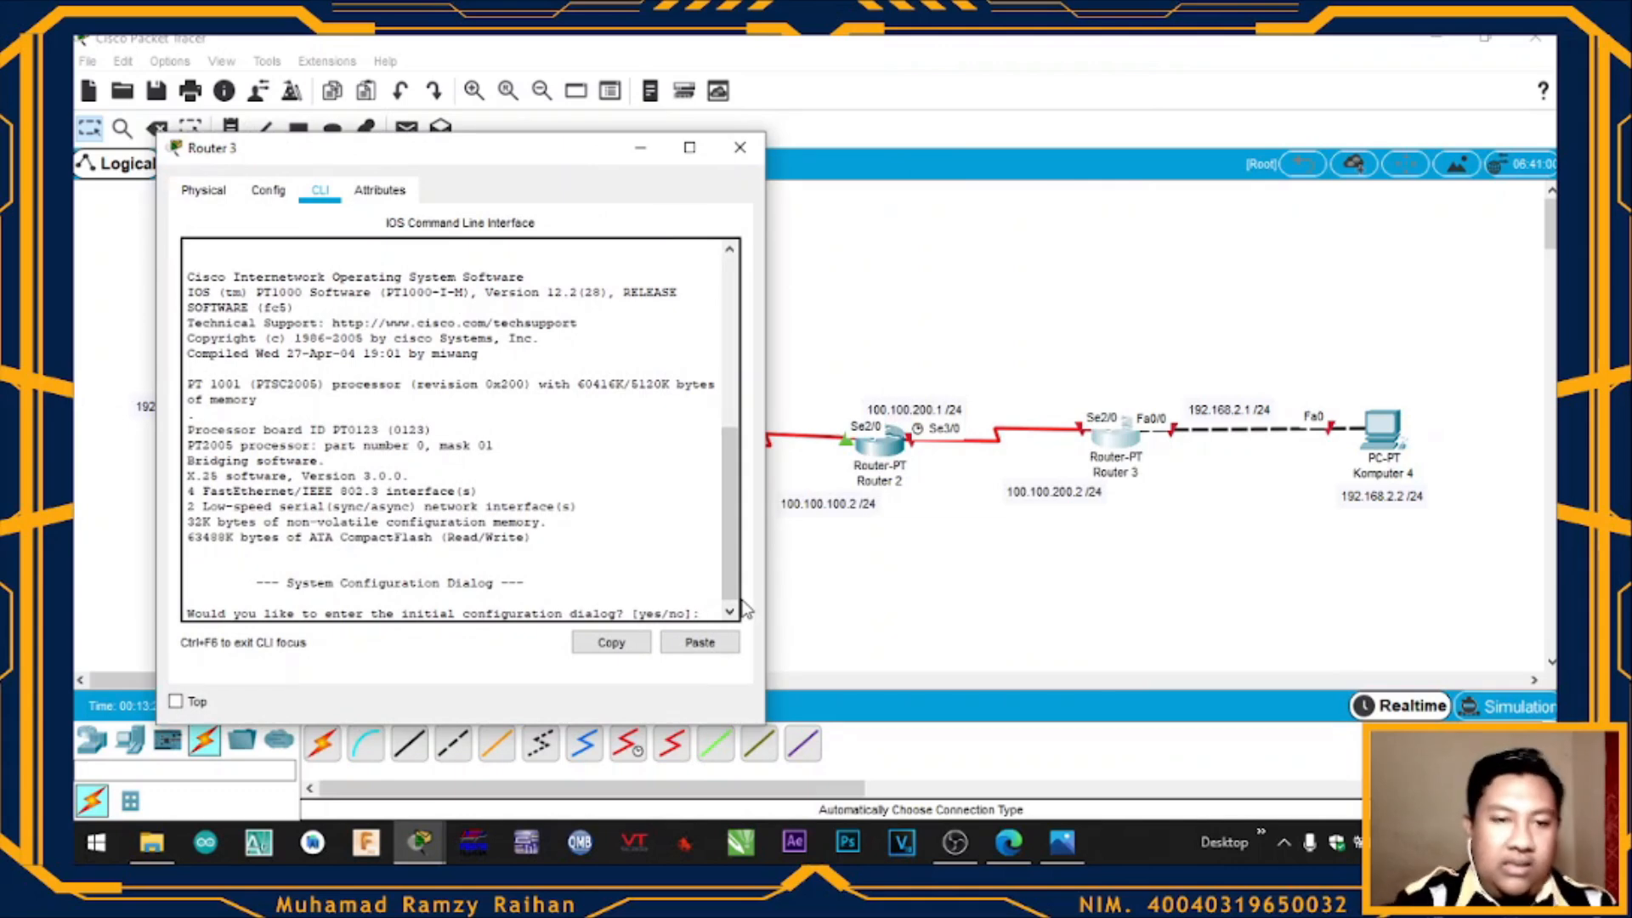
text(no)
key(Return)
key(Return)
Enter privileged mode with enable on Router 3 and start global configuration with configure terminal
text(enable)
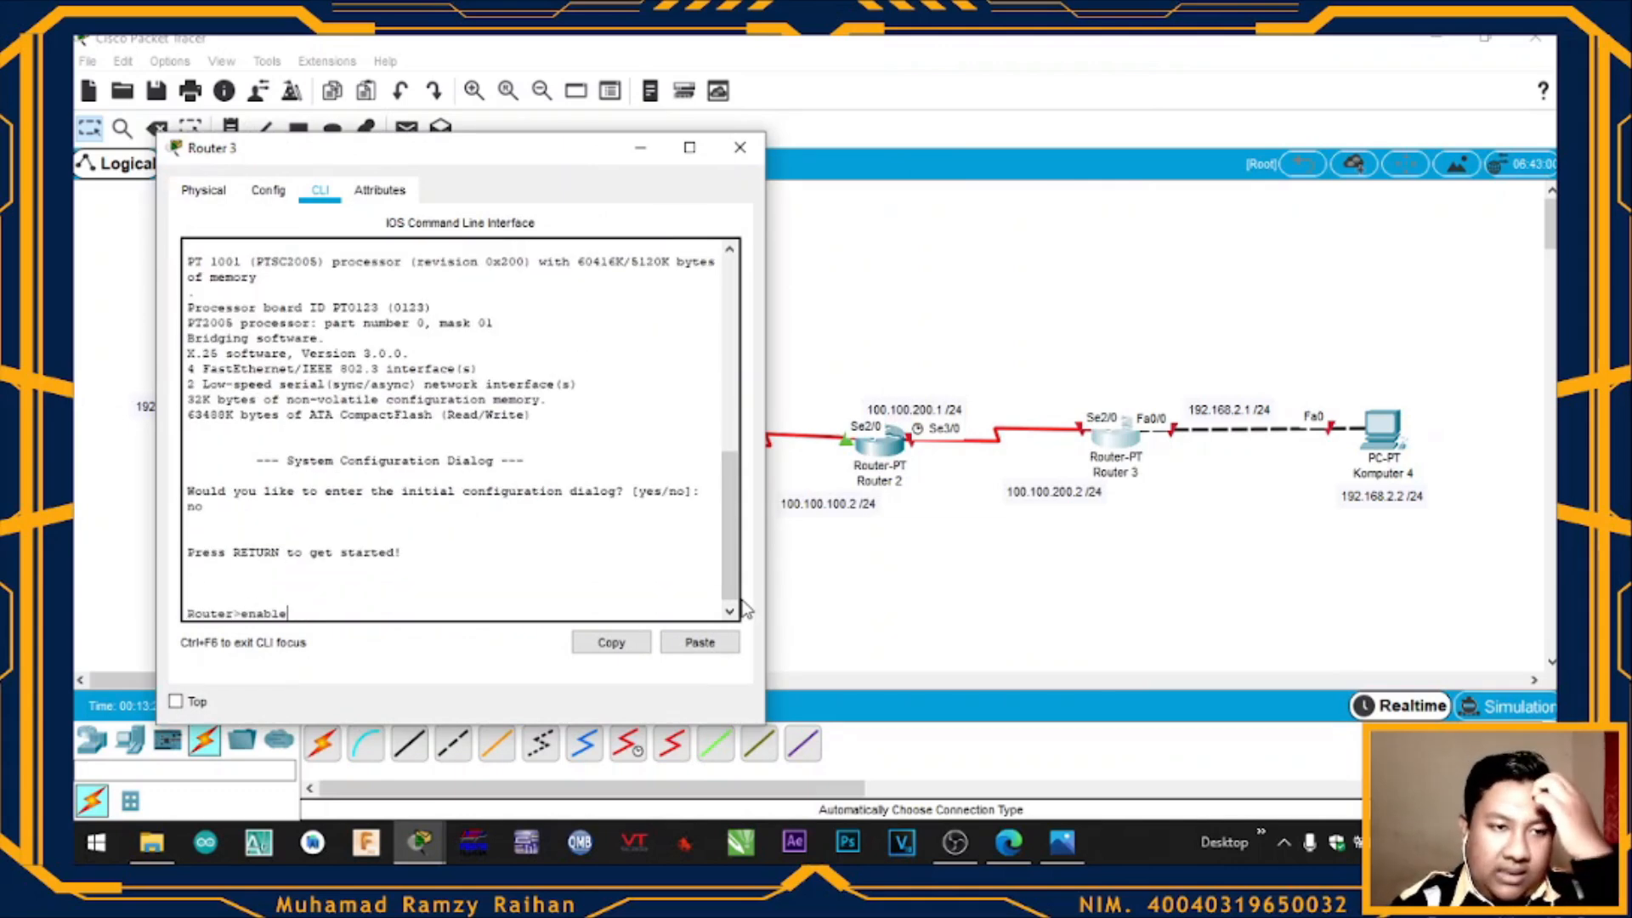
key(Return)
text(co)
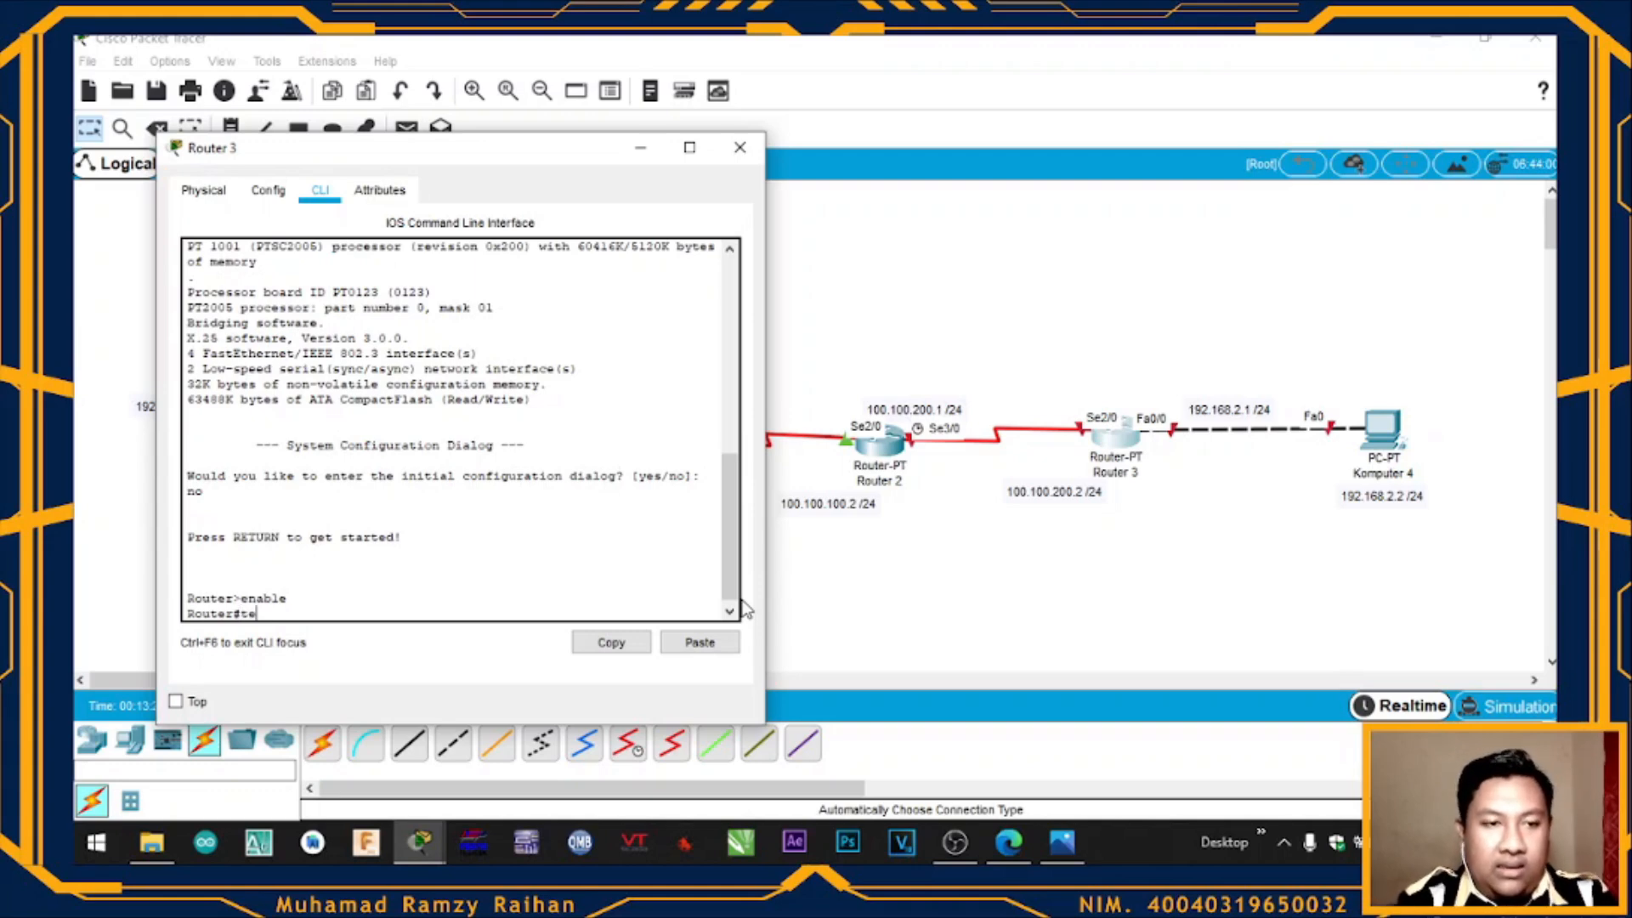
text(nfigure termo)
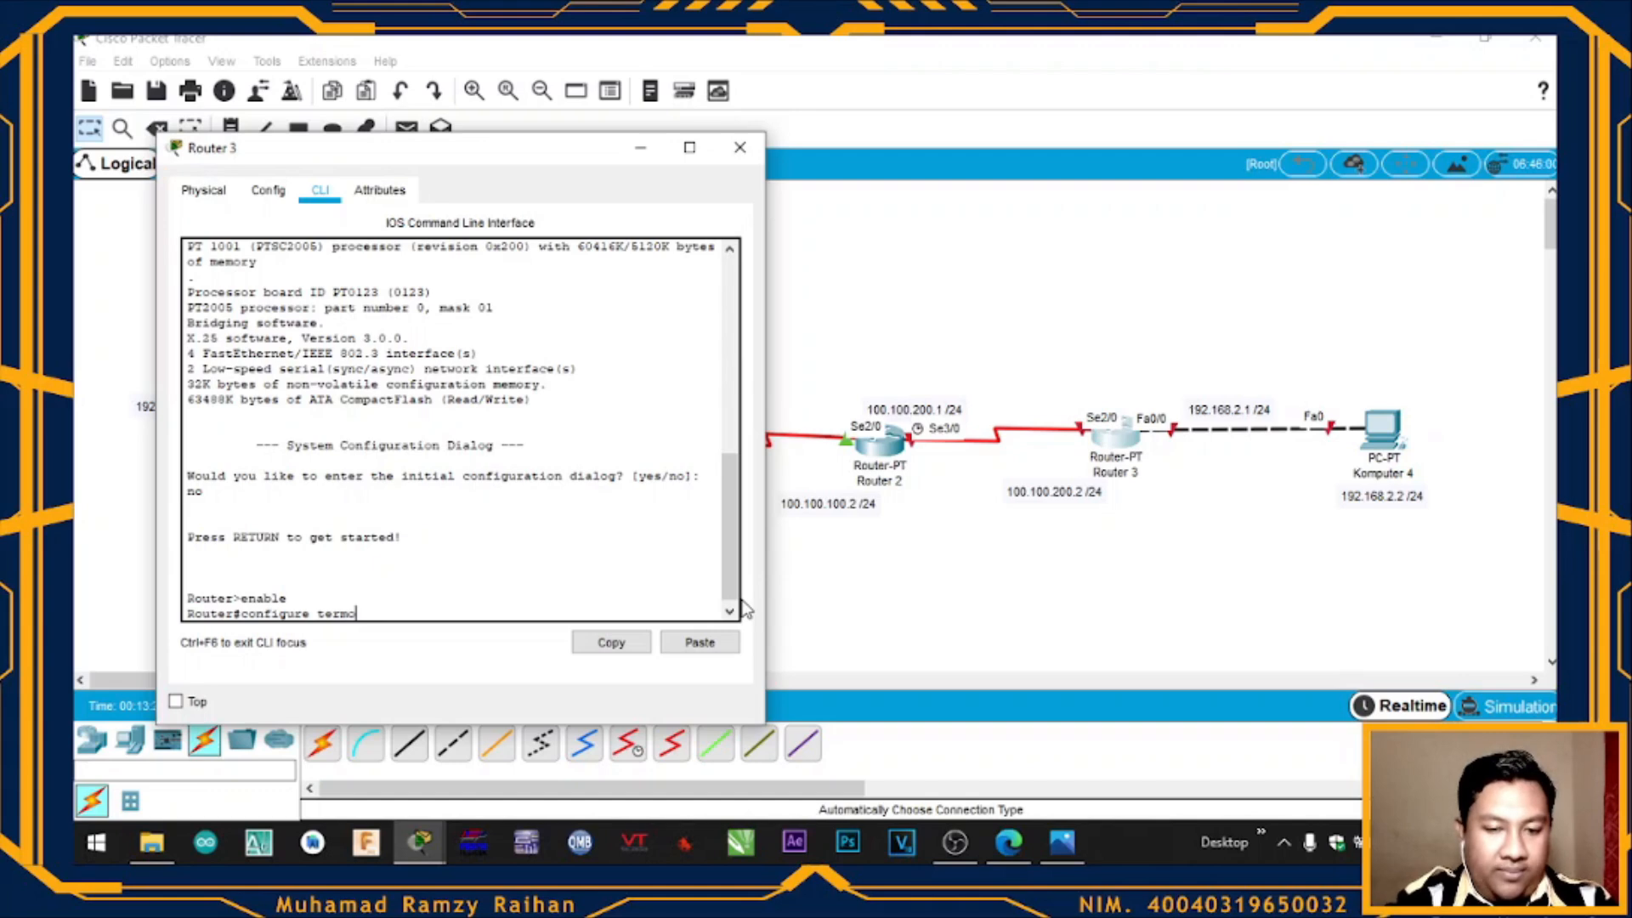
key(BackSpace)
text(inal)
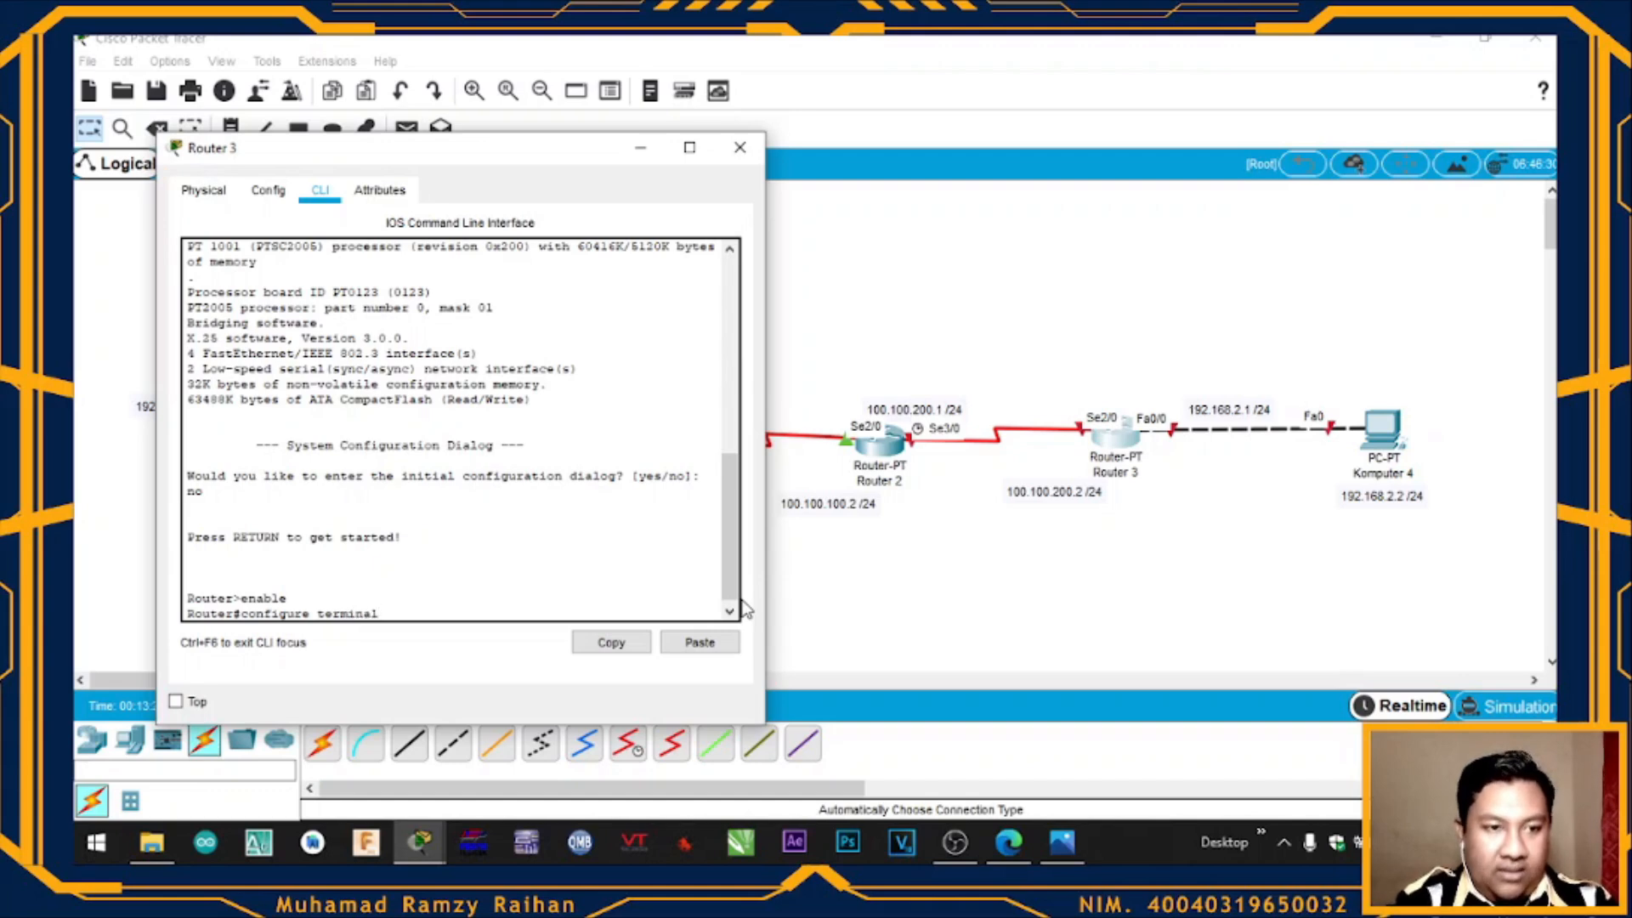
key(Return)
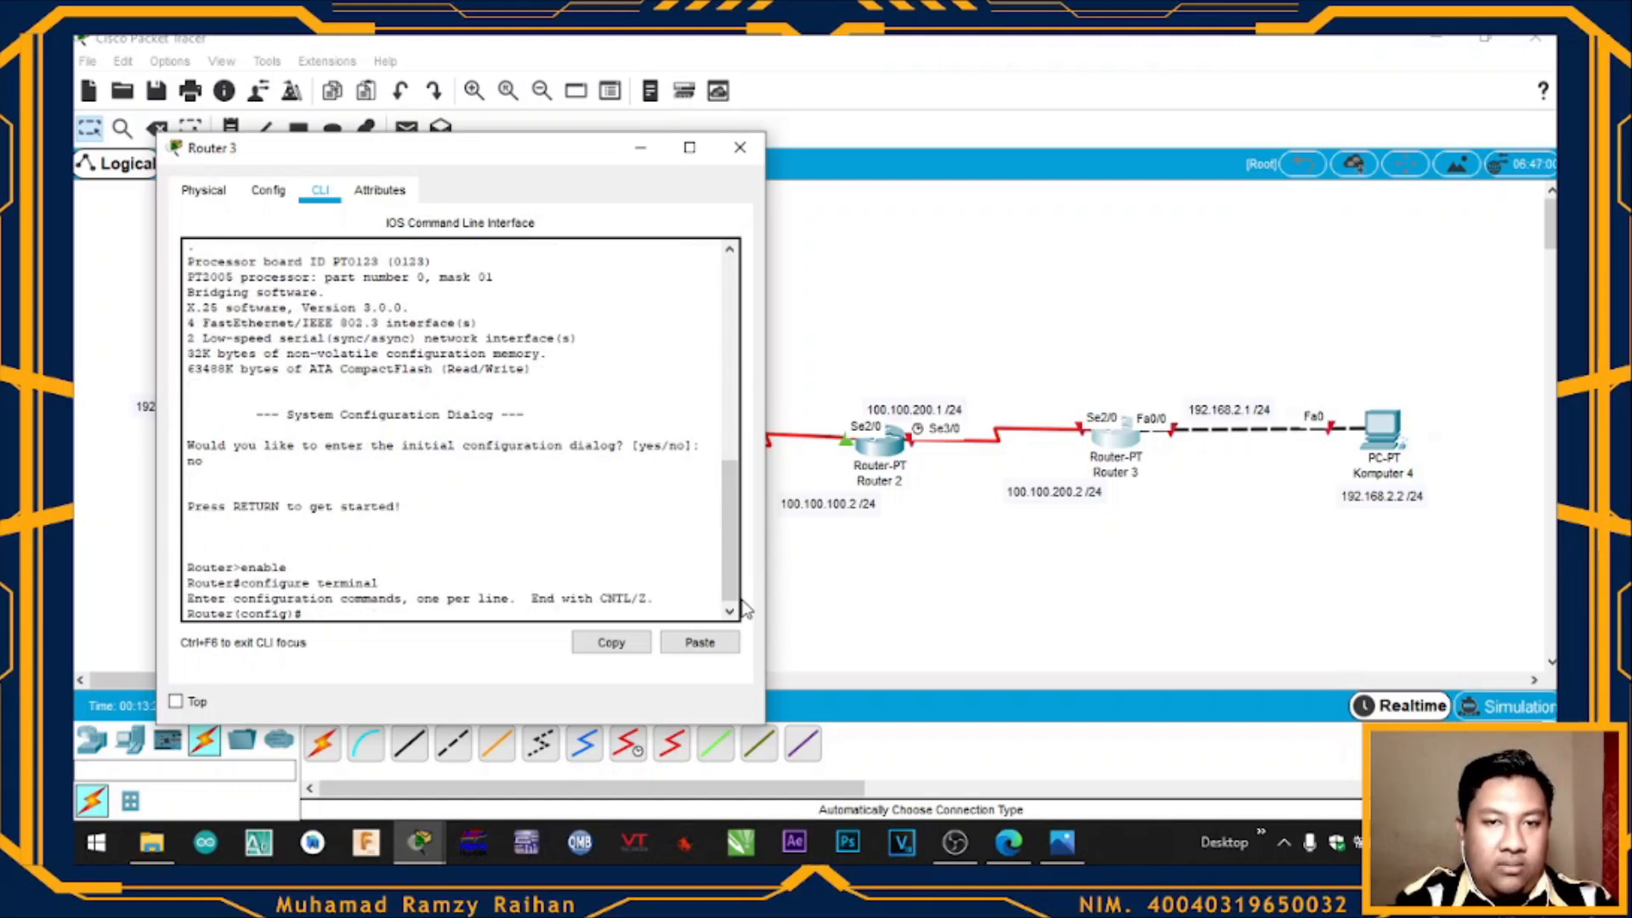
Configure Router 3's interface se2/0 with IP address 100.100.200.2 and subnet mask 255.255.255.0
text(interface)
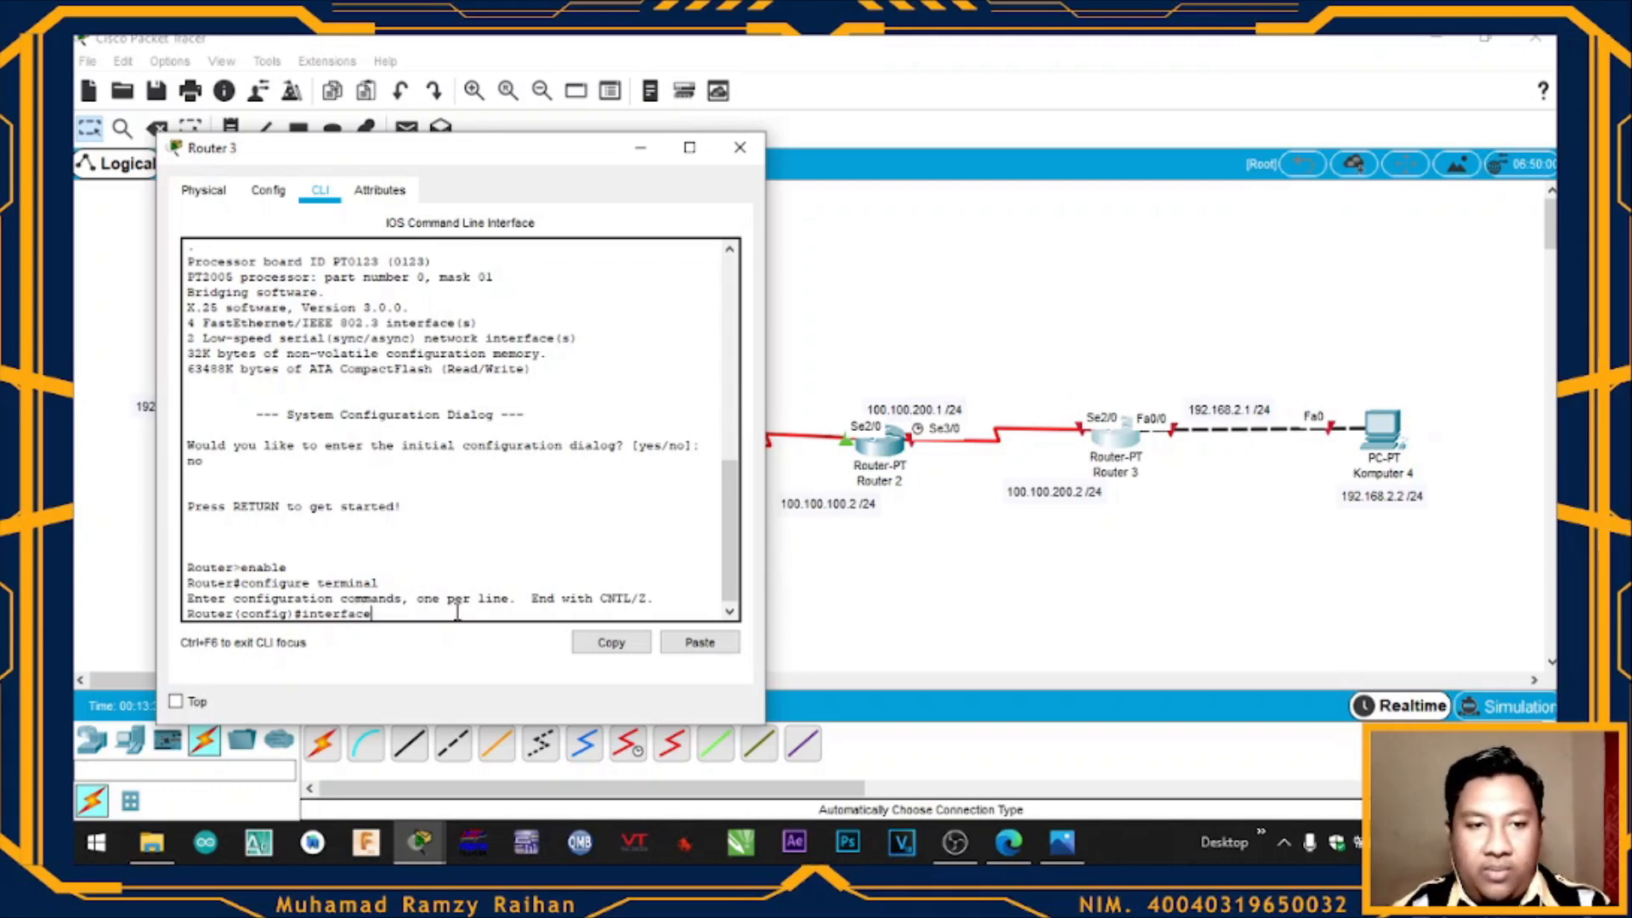
text(se2)
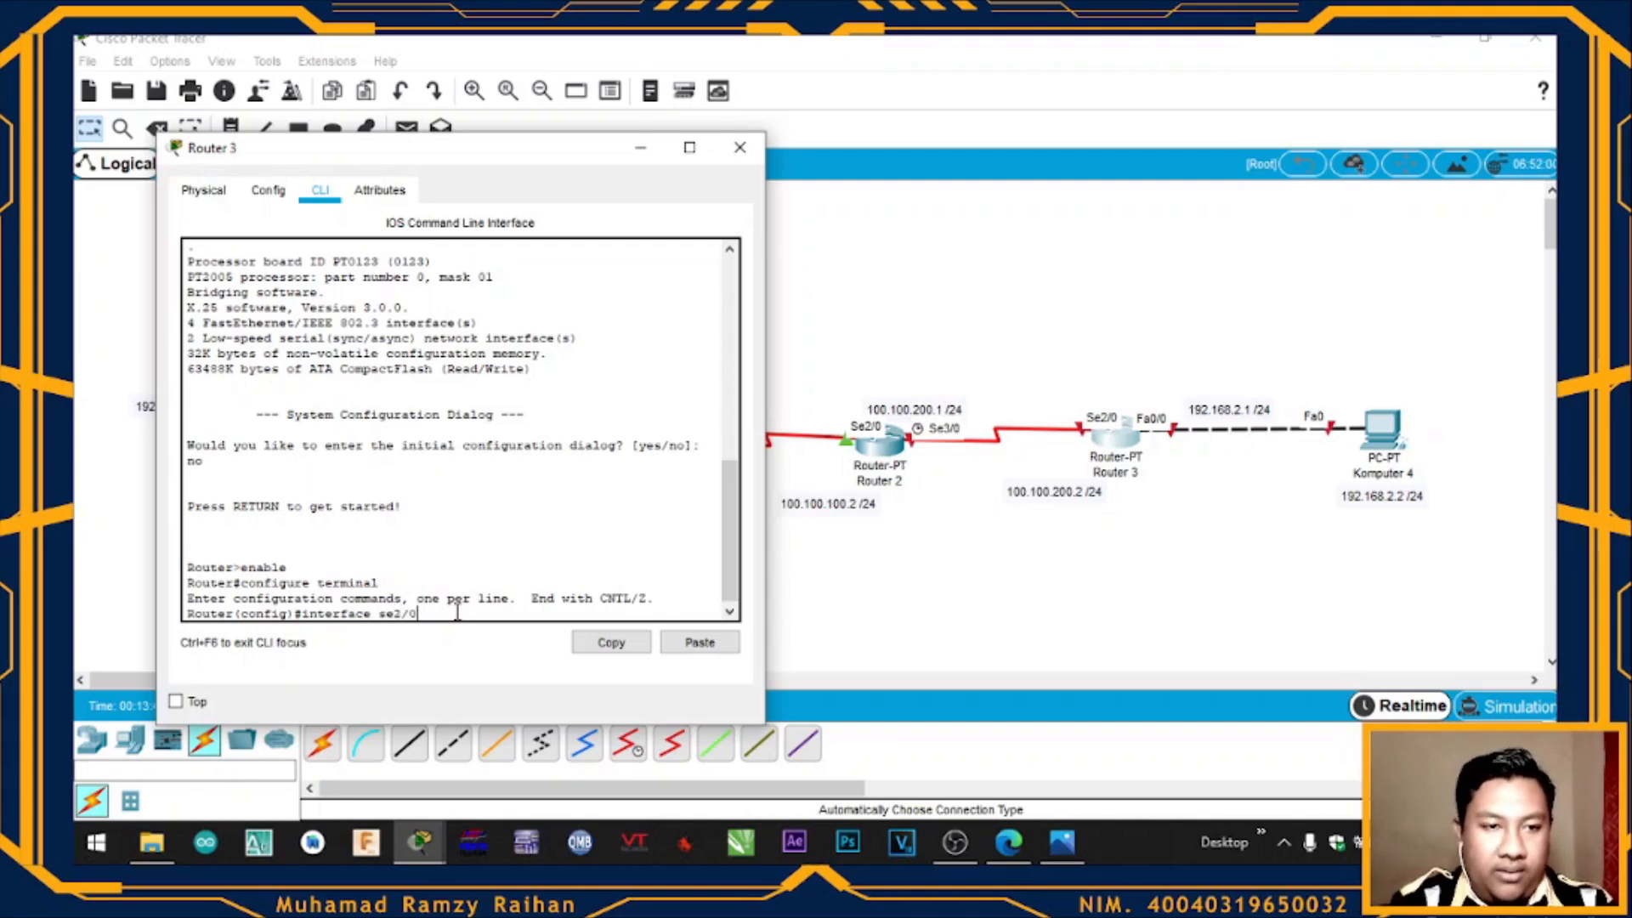
text(/0)
key(Return)
text(ip)
key(BackSpace)
key(BackSpace)
key(BackSpace)
text(ip address 100.100.200.2 25)
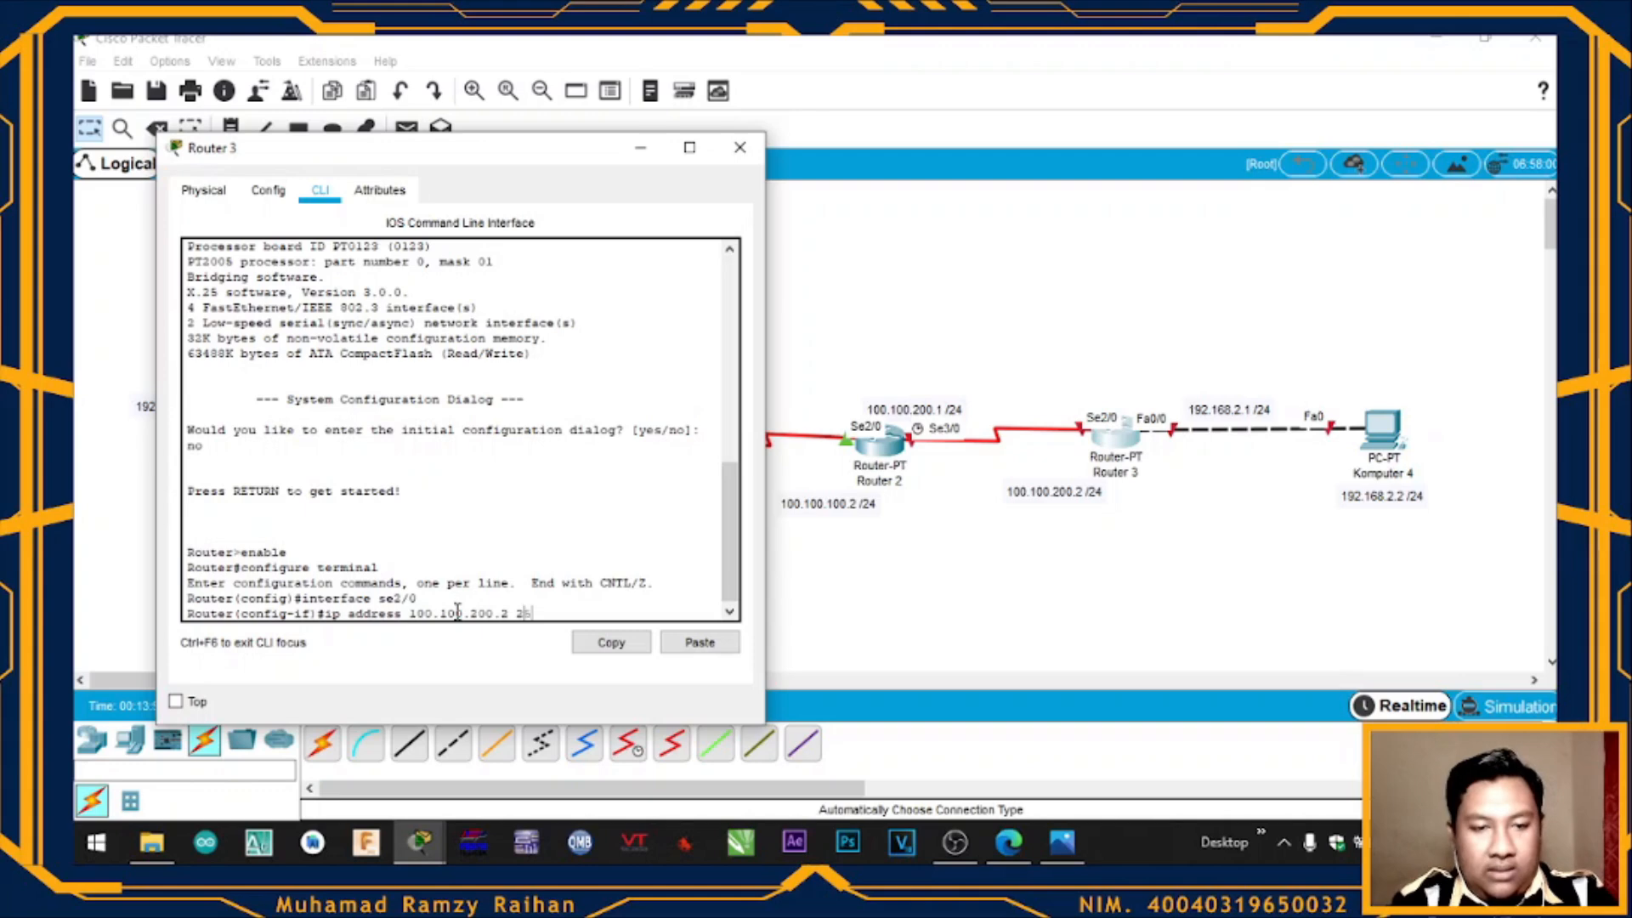
text(5.255)
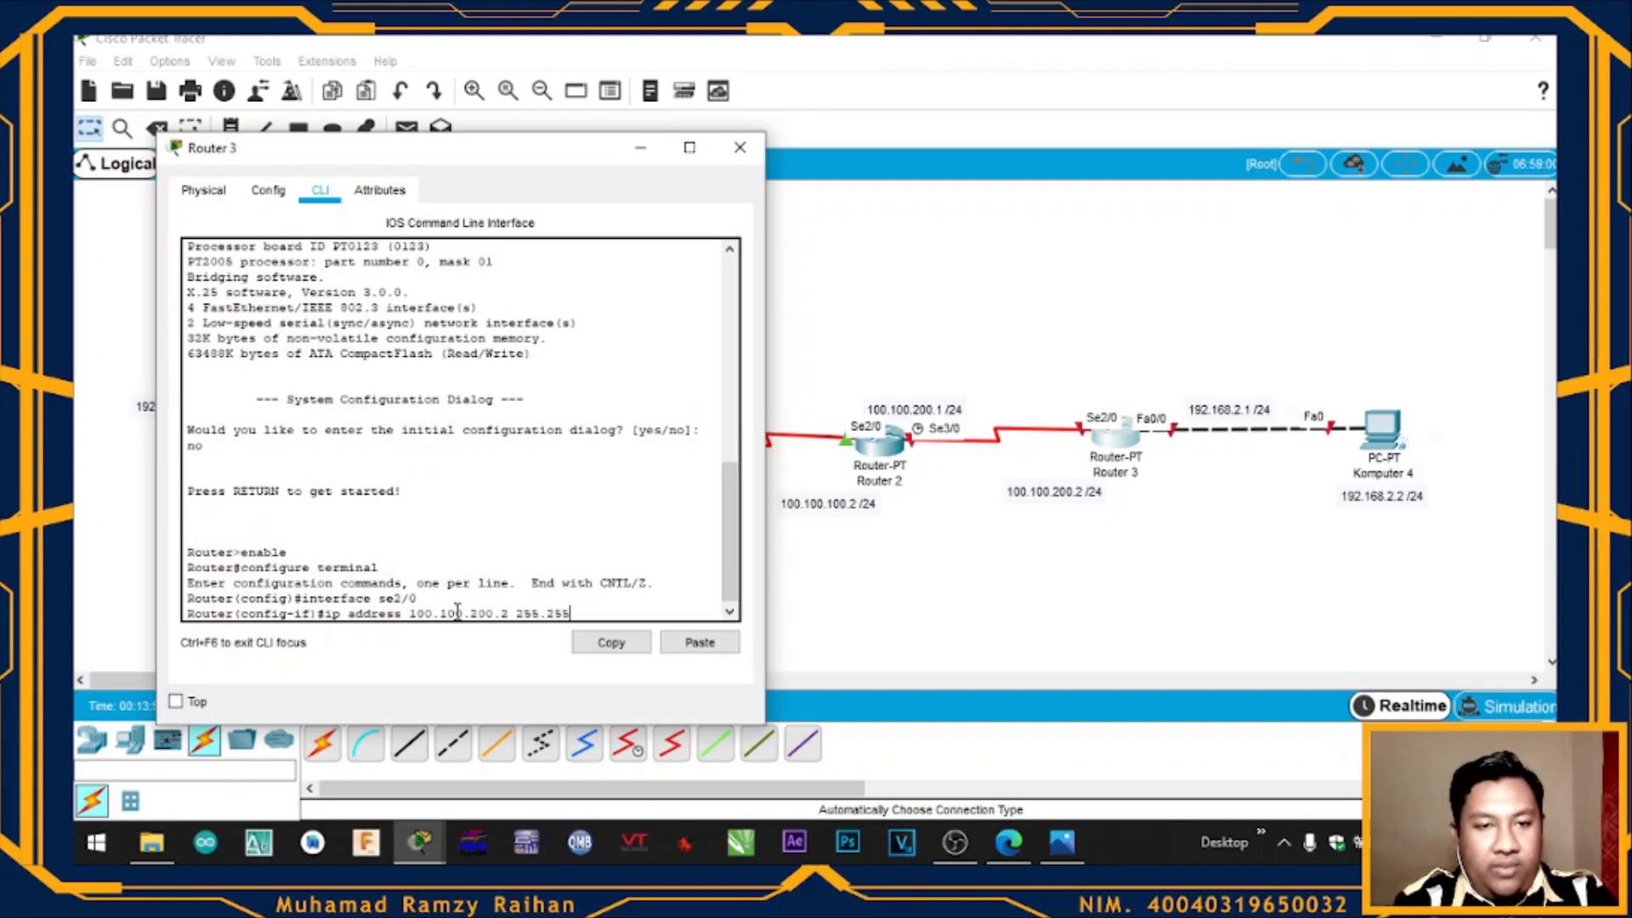
text(.255.0)
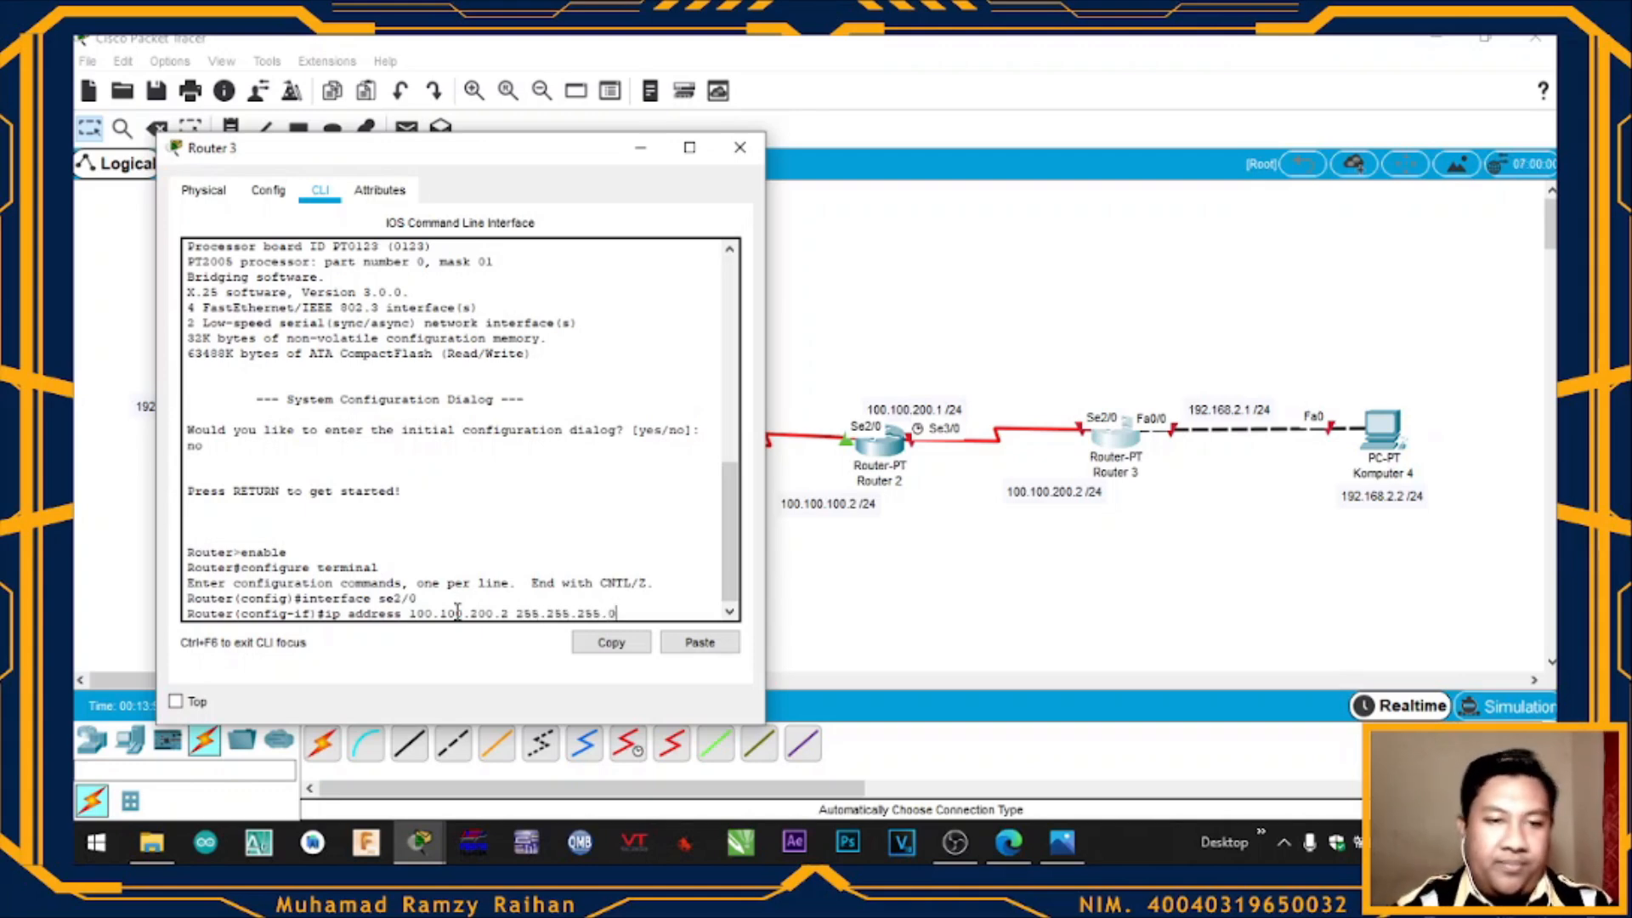
key(Return)
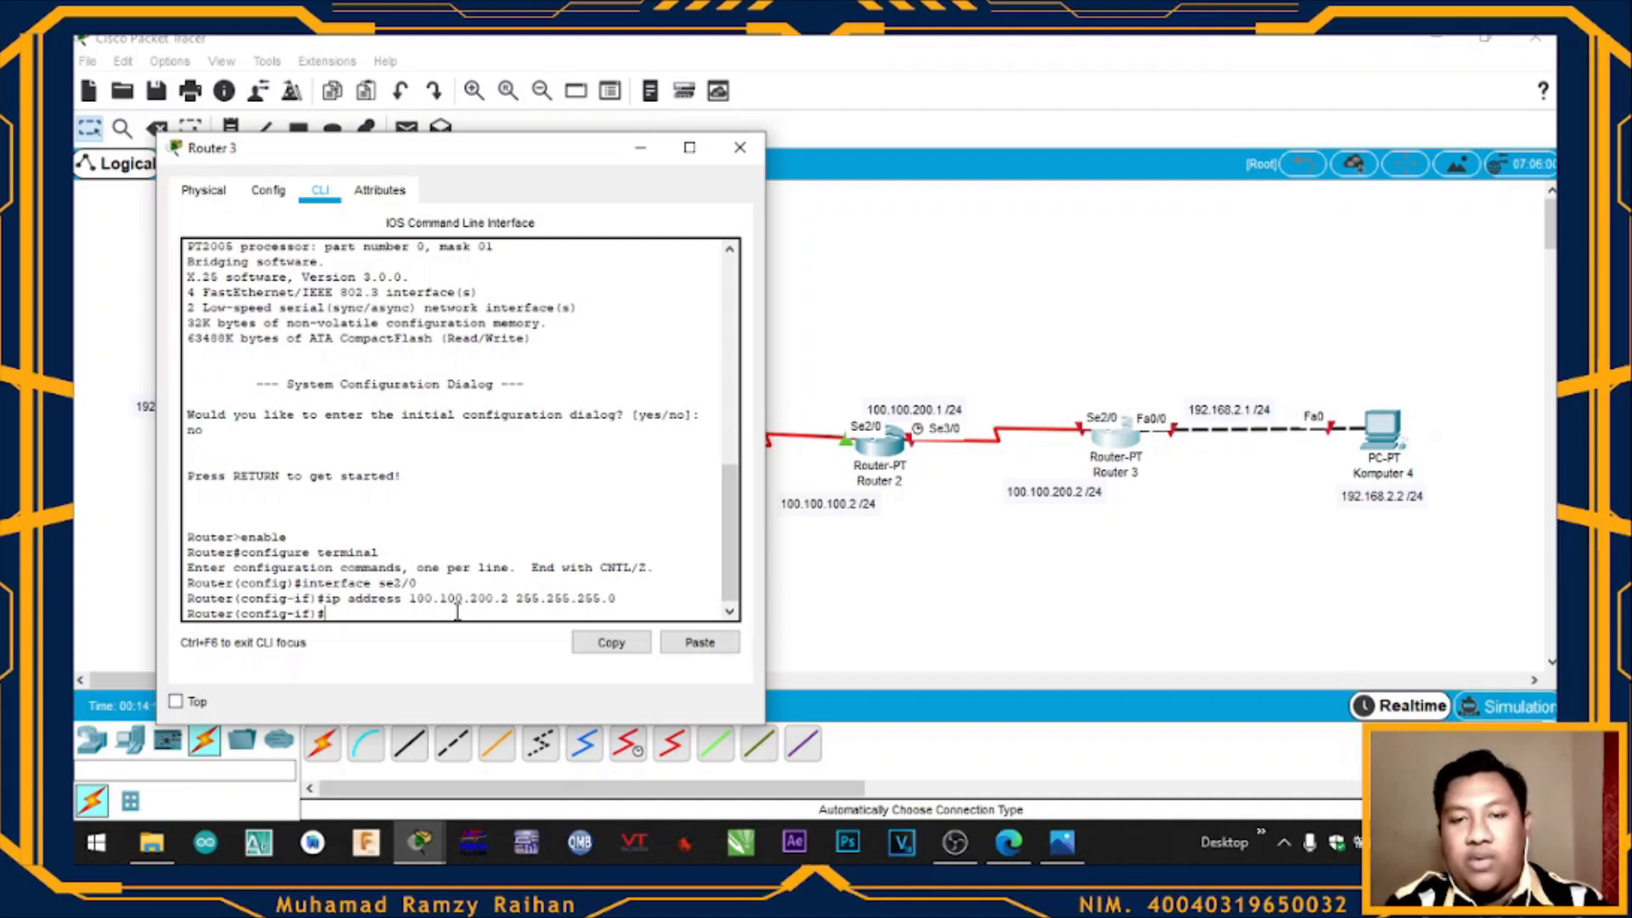
Try to set the clock rate of Router 3's interface se2/0 to 64000, and enable the interface with no shutdown
text(clo)
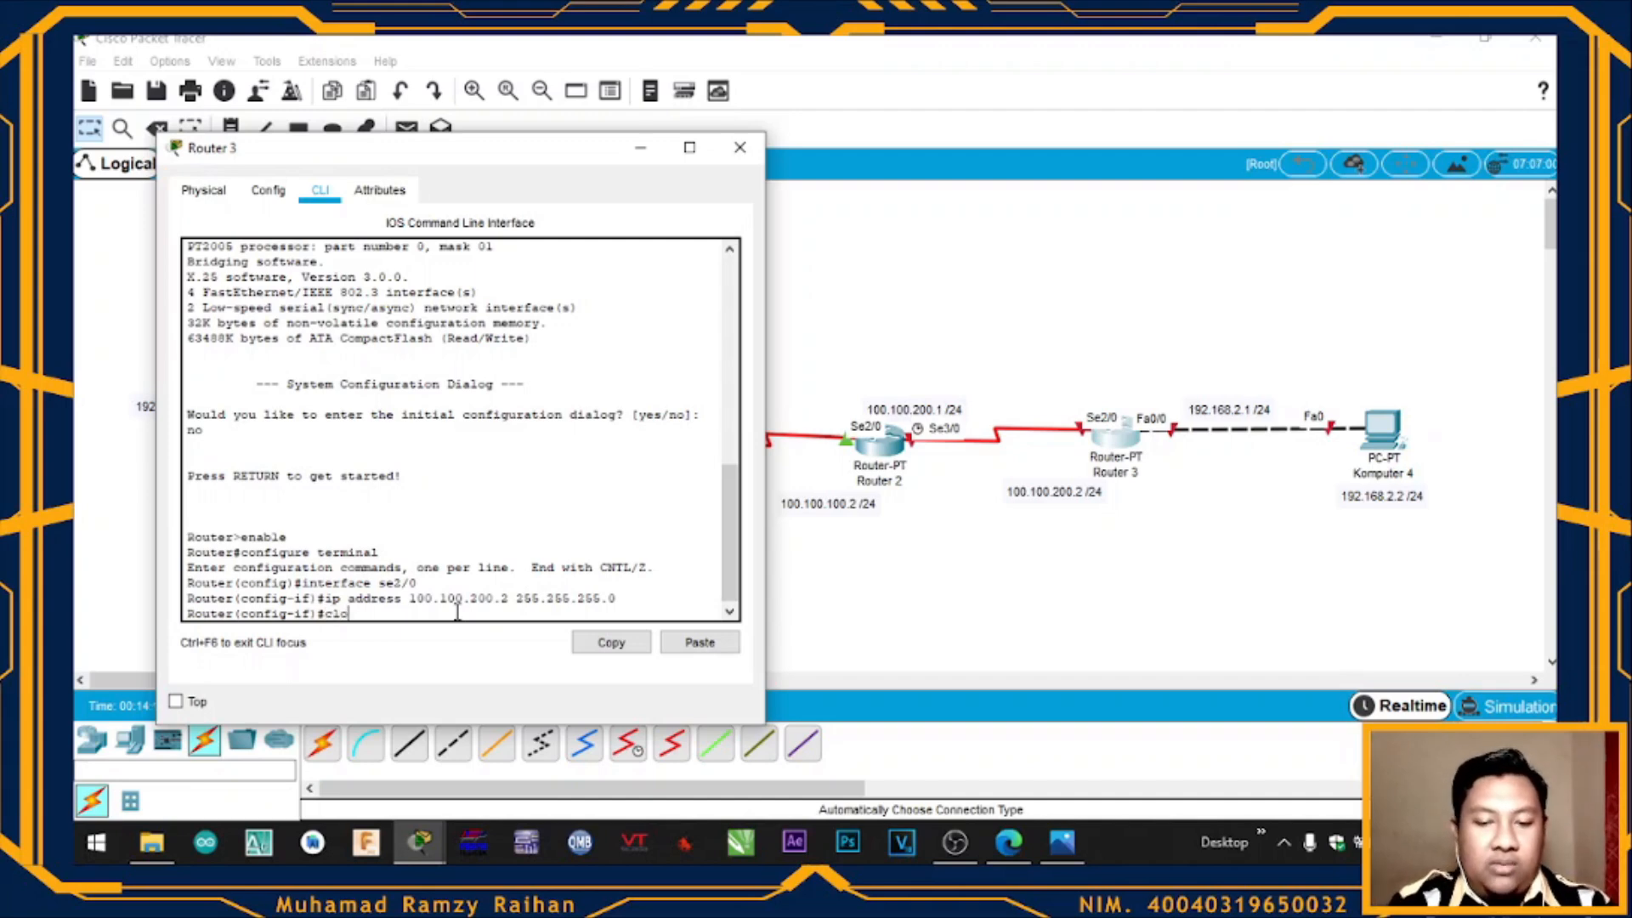
text(ck 6400)
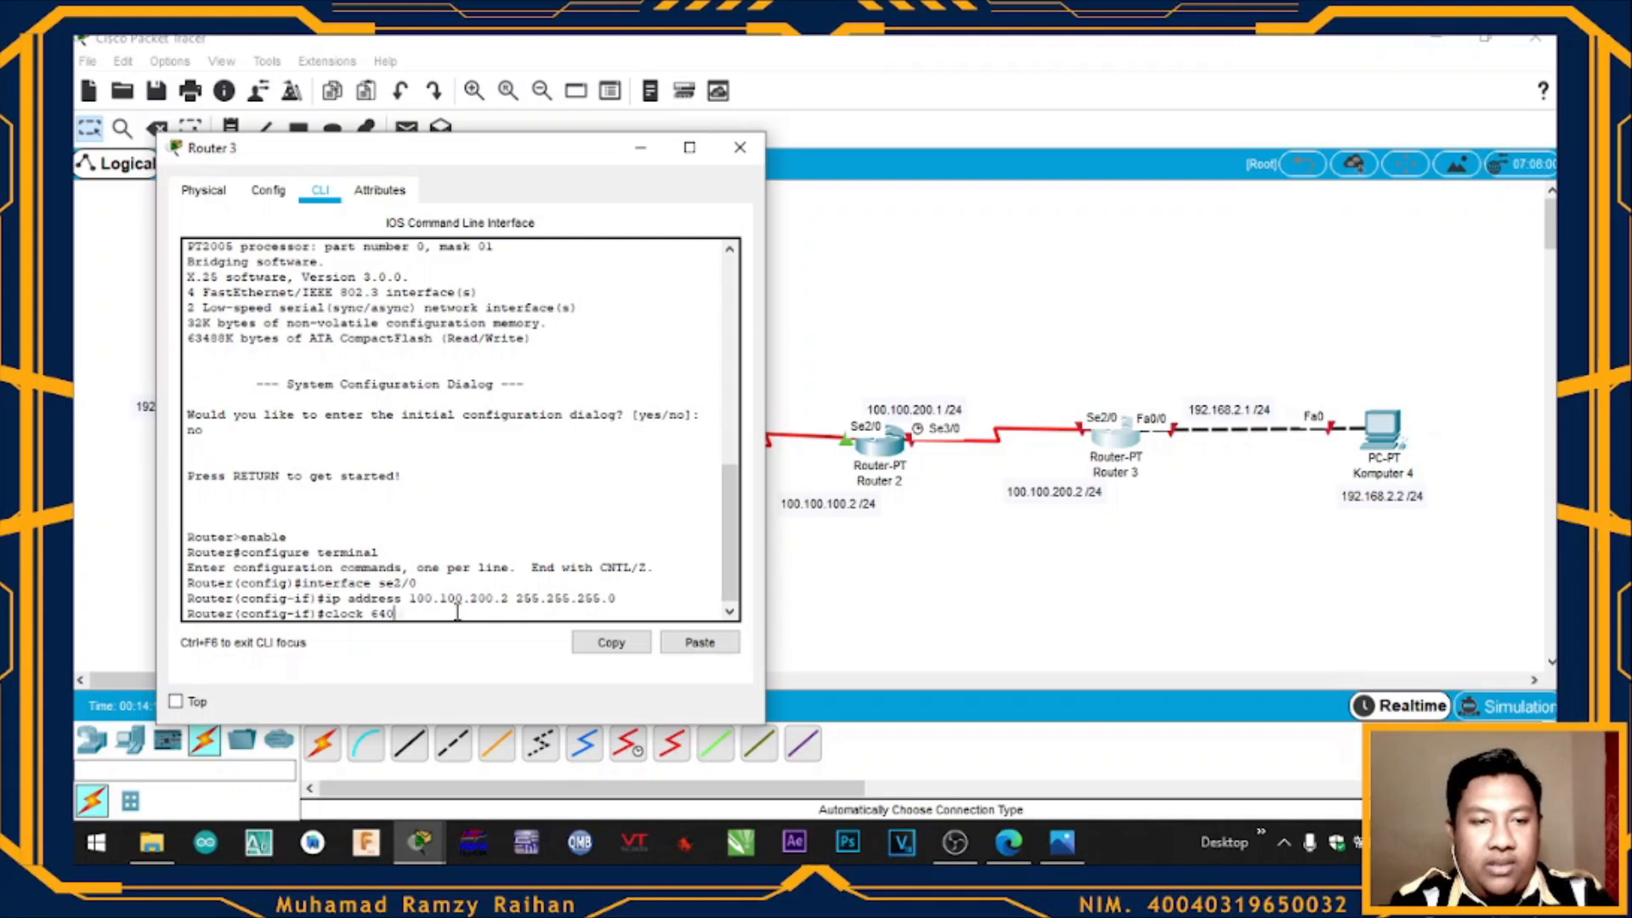
key(BackSpace)
key(BackSpace)
key(BackSpace)
key(BackSpace)
text(rat)
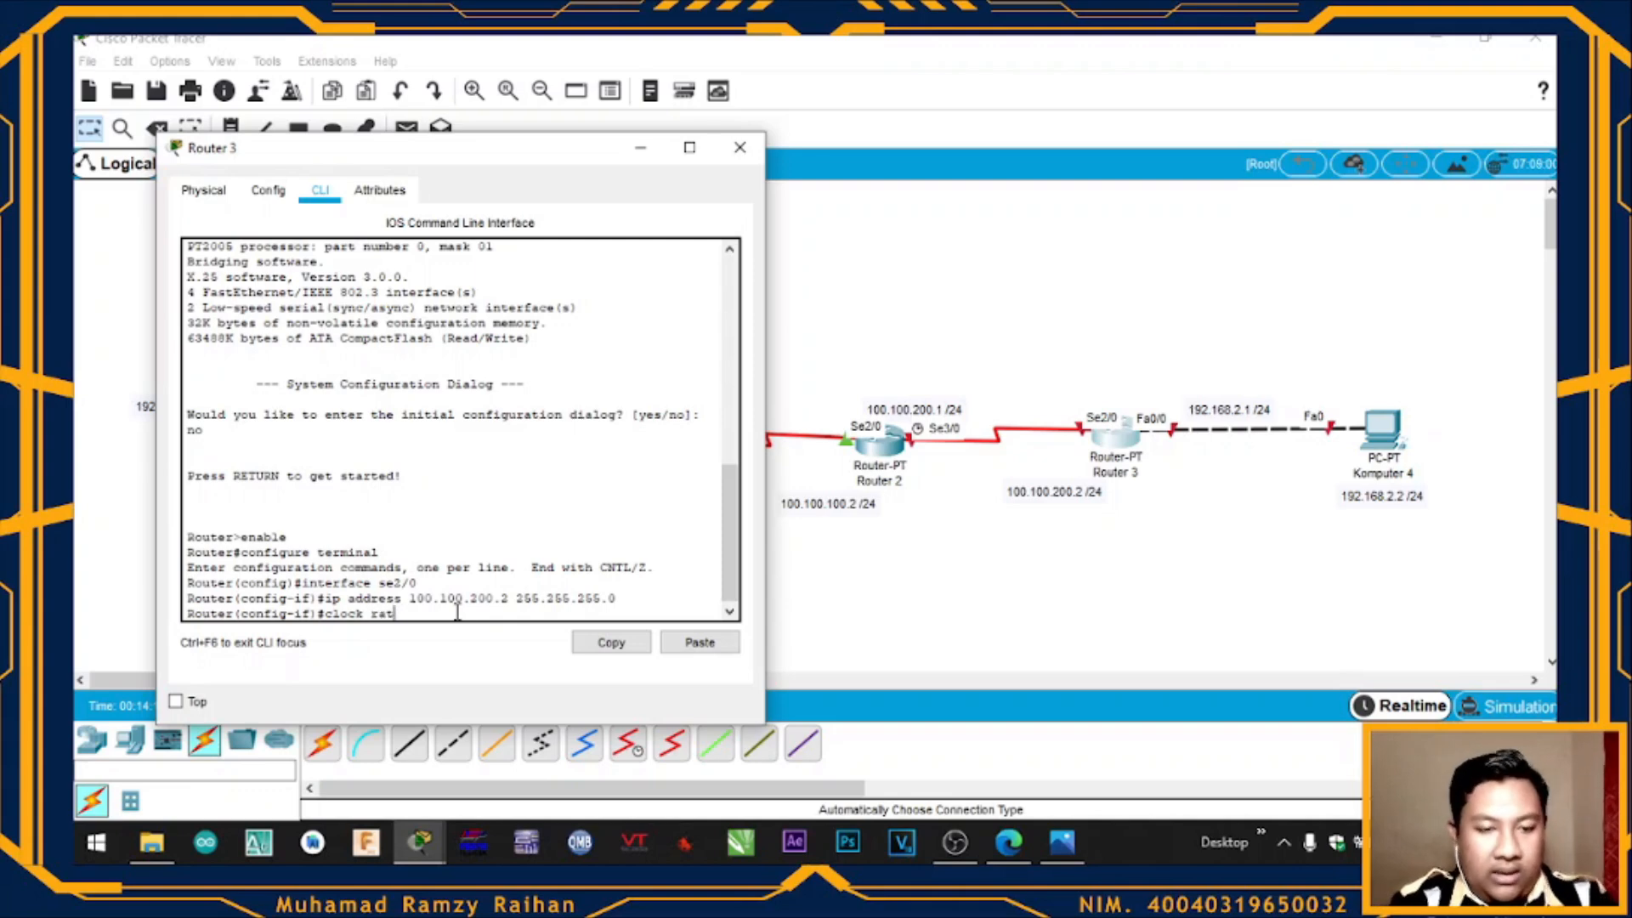
text(e 64000)
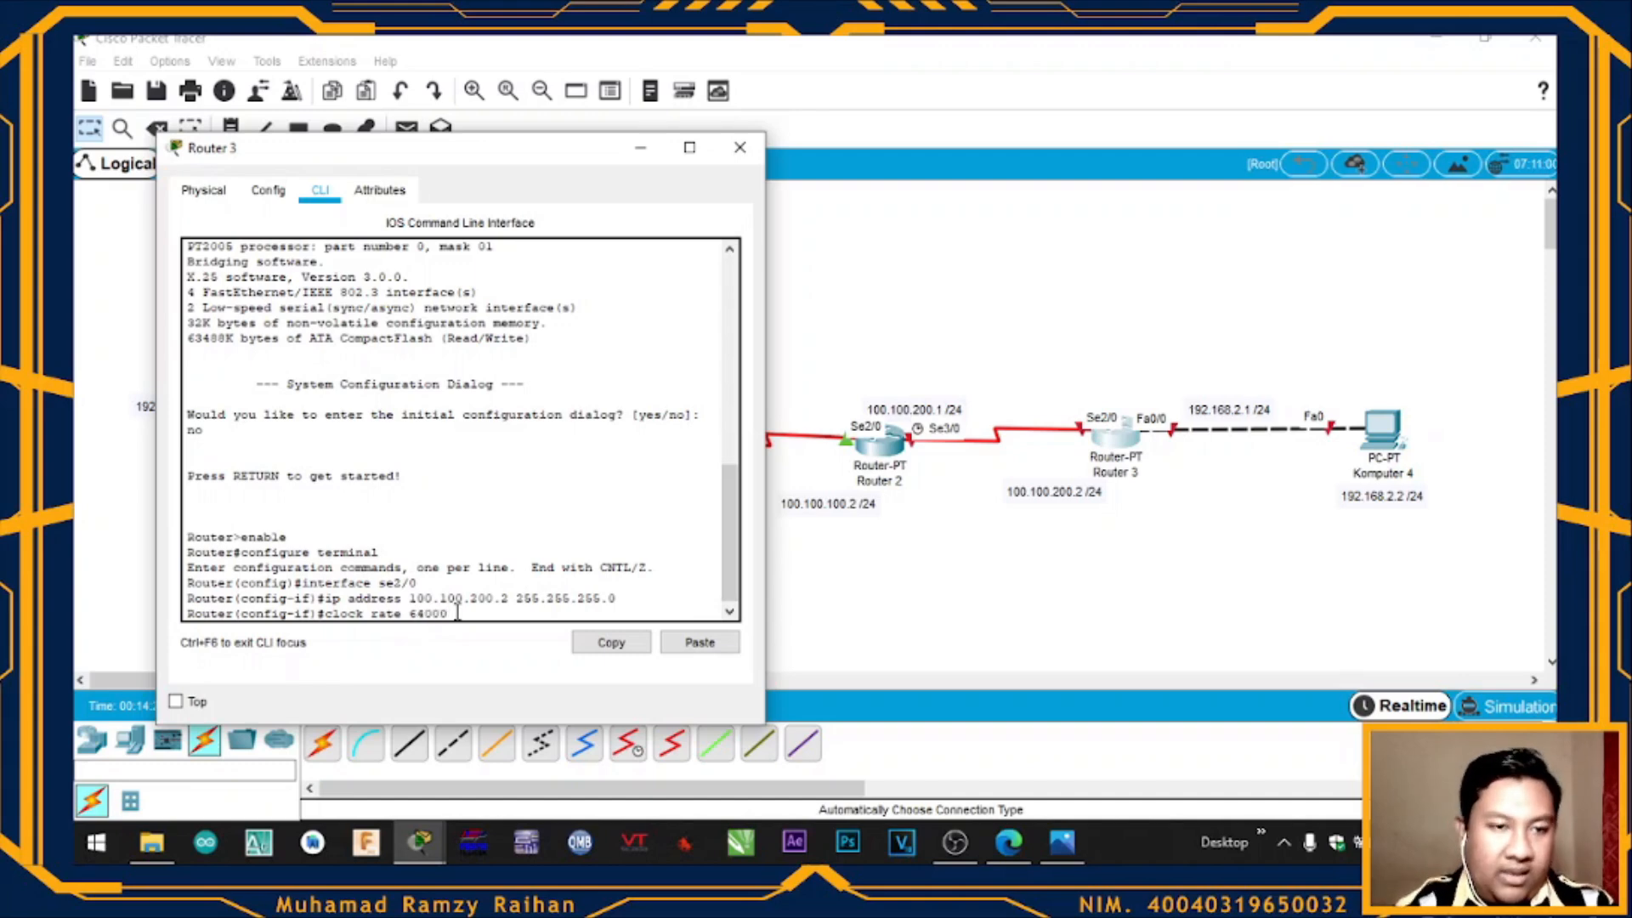
key(Return)
text(no shutdown)
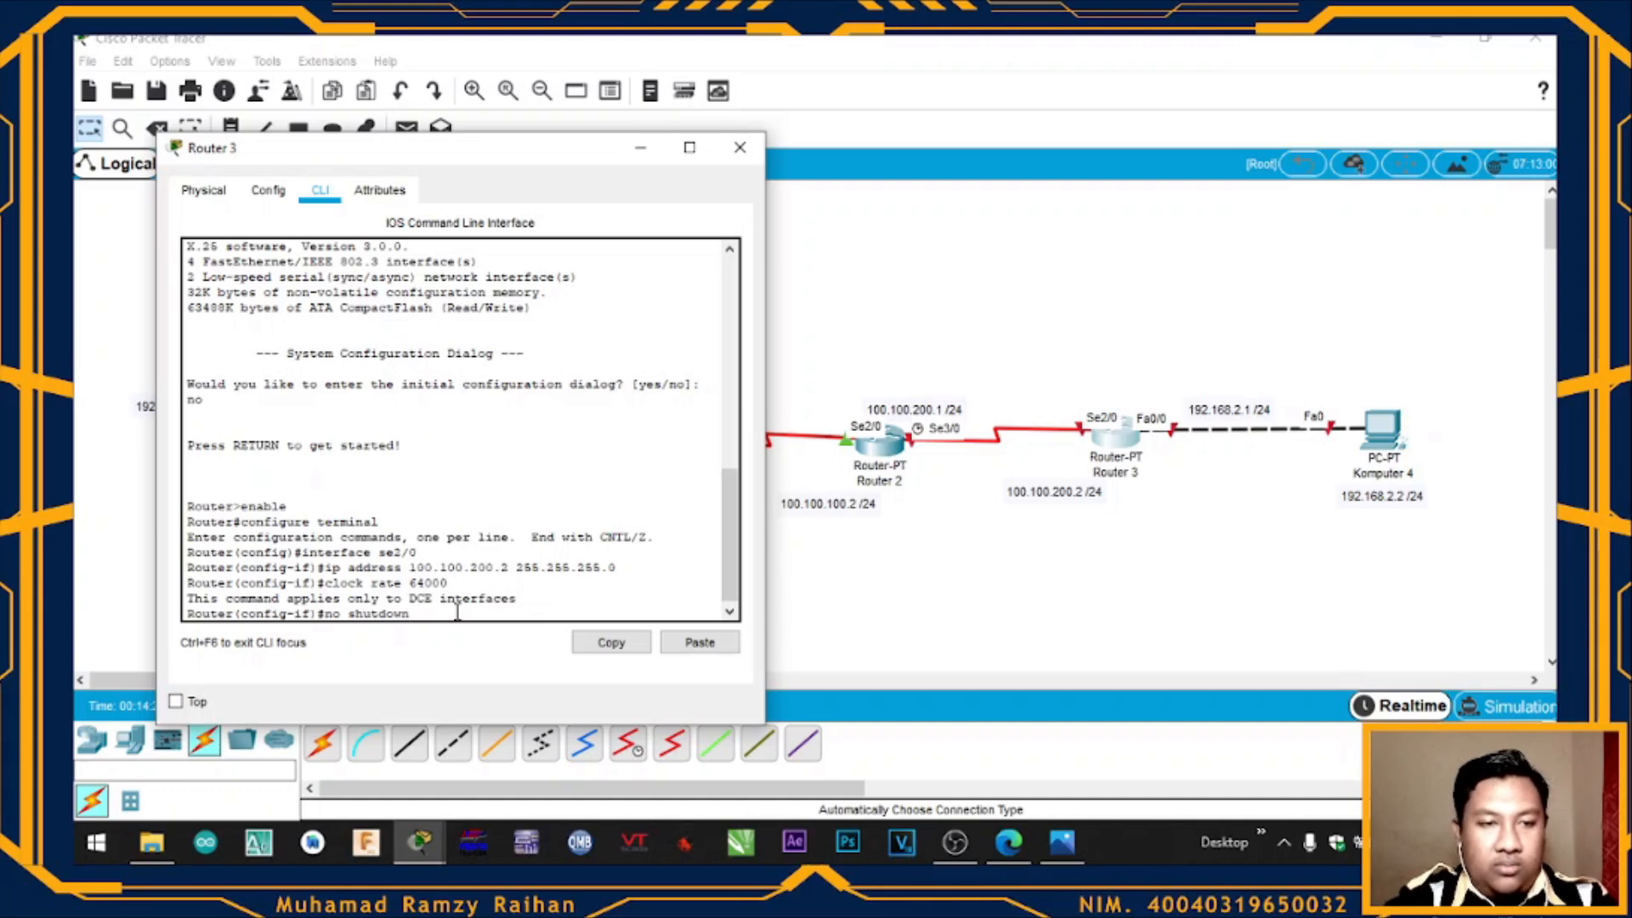
key(Return)
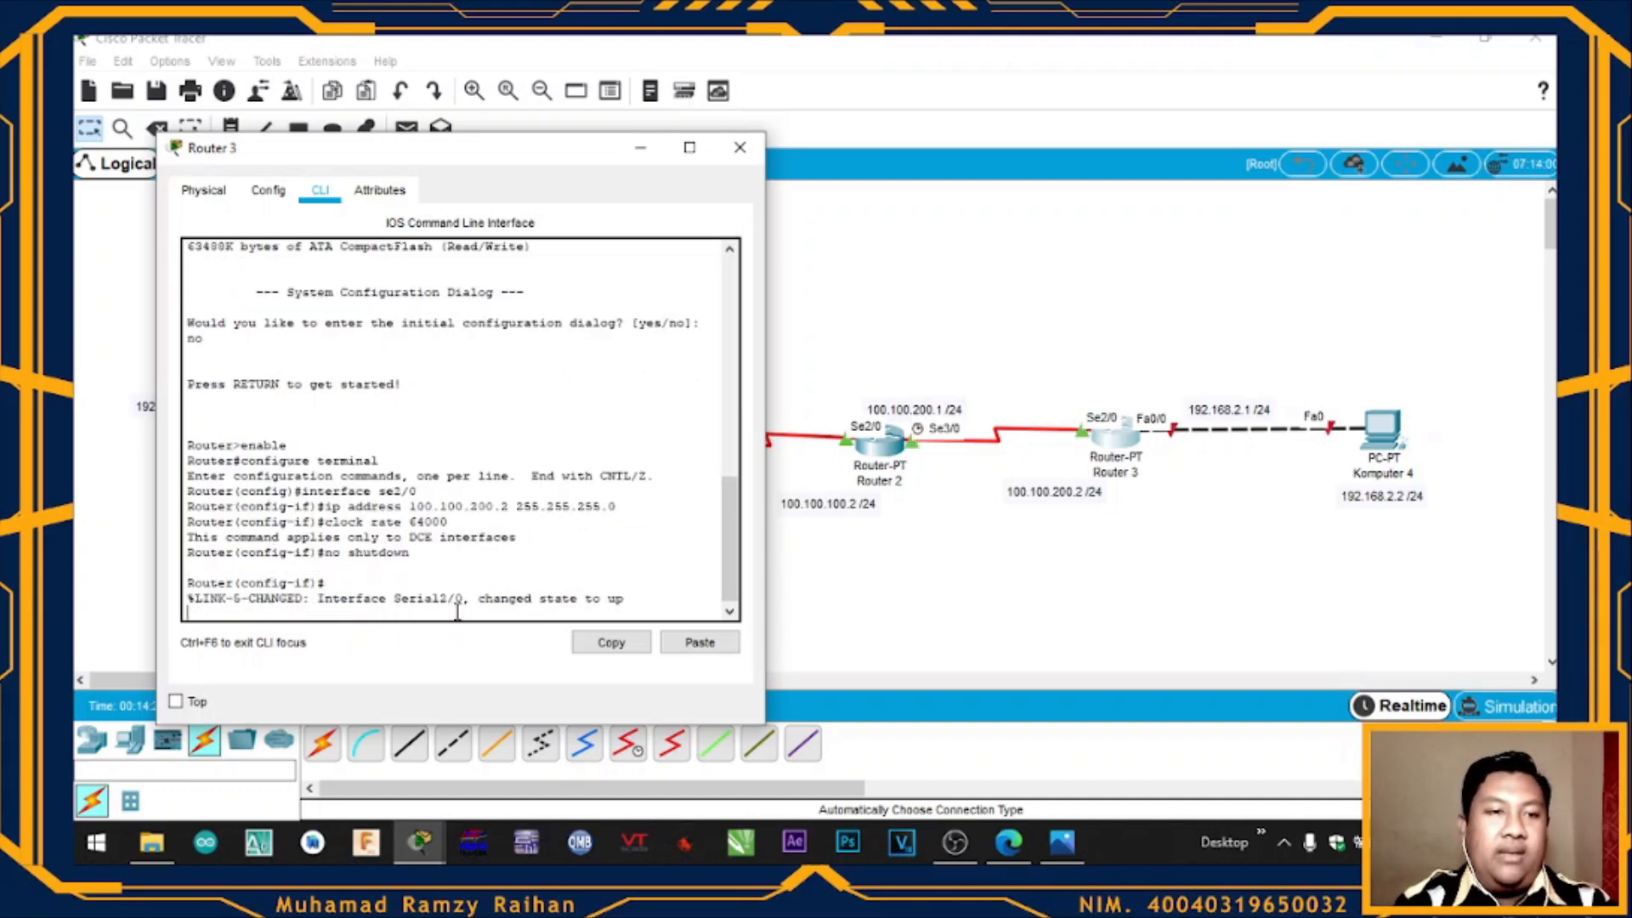
Exit the se2/0 interface configuration and get a clean global configuration prompt on Router 3
text(exit)
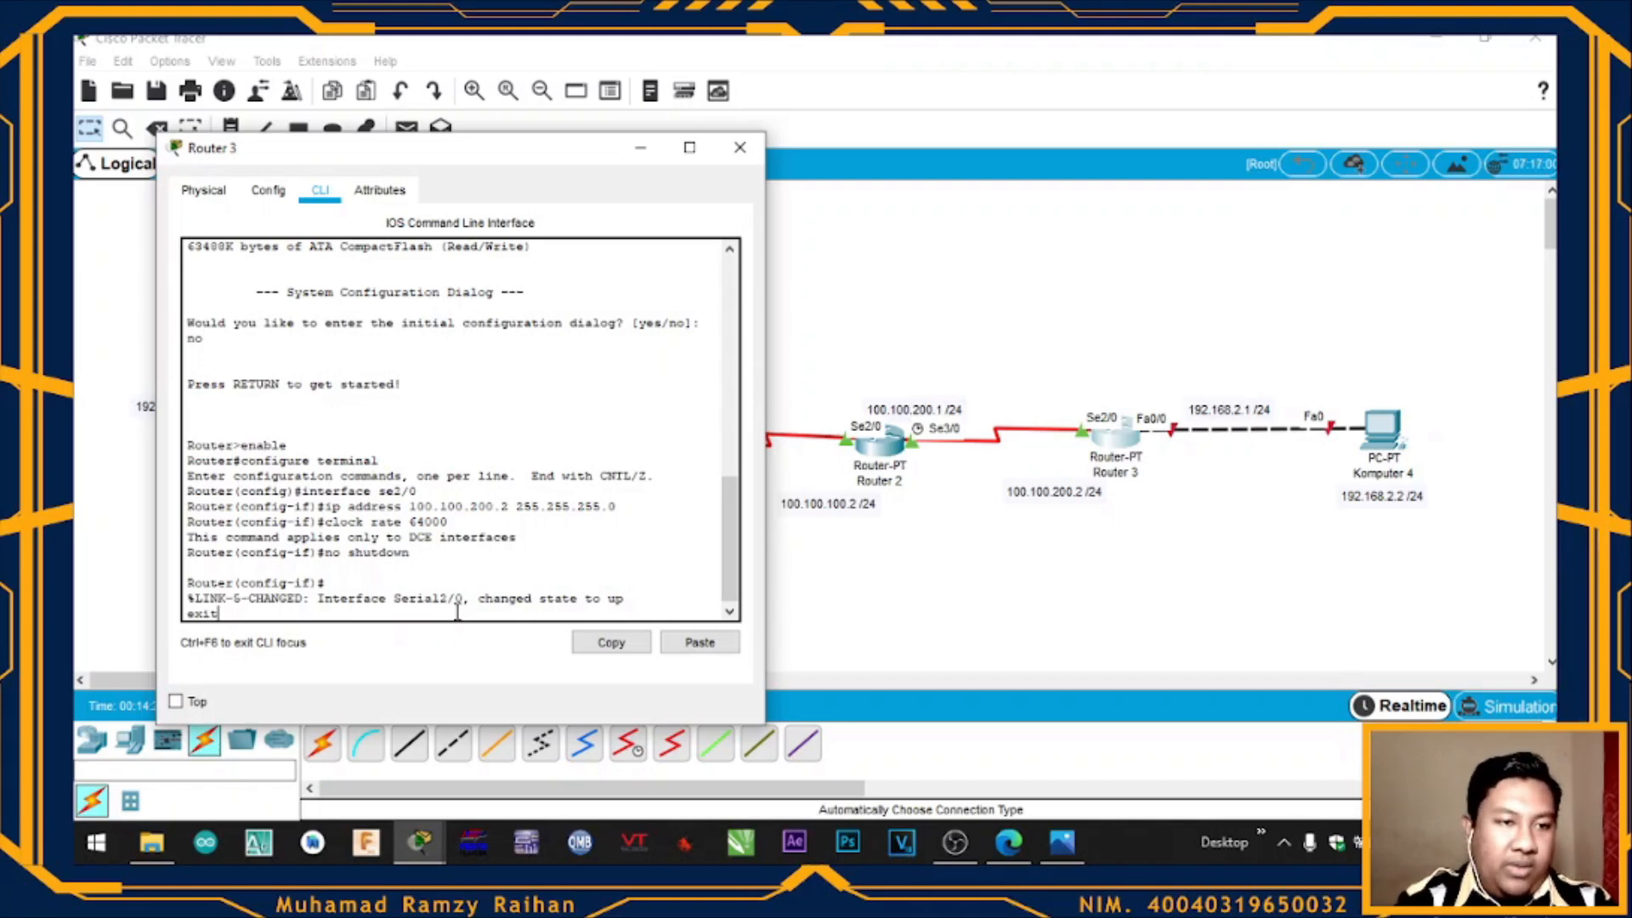
key(Return)
text(interface)
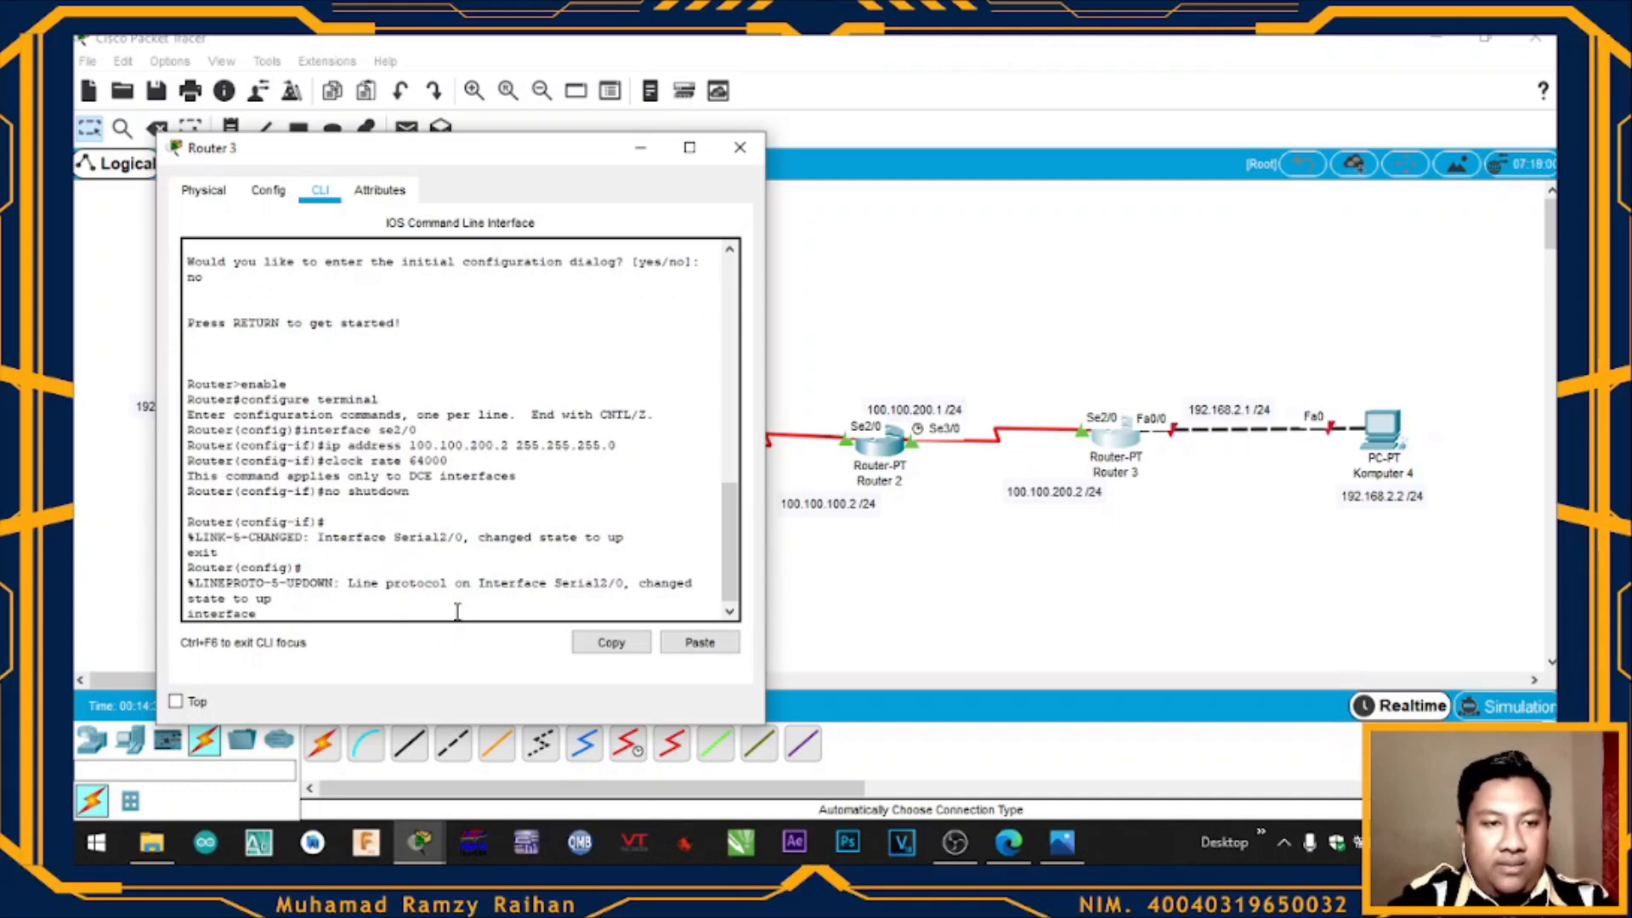
key(BackSpace)
key(BackSpace)
key(BackSpace)
key(BackSpace)
key(BackSpace)
key(BackSpace)
key(BackSpace)
key(BackSpace)
key(BackSpace)
key(Return)
Configure Router 3's interface fa 0/0 with IP address 192.168.2.1 and subnet mask 255.255.255.0, and enable it with no shutdown
text(interface)
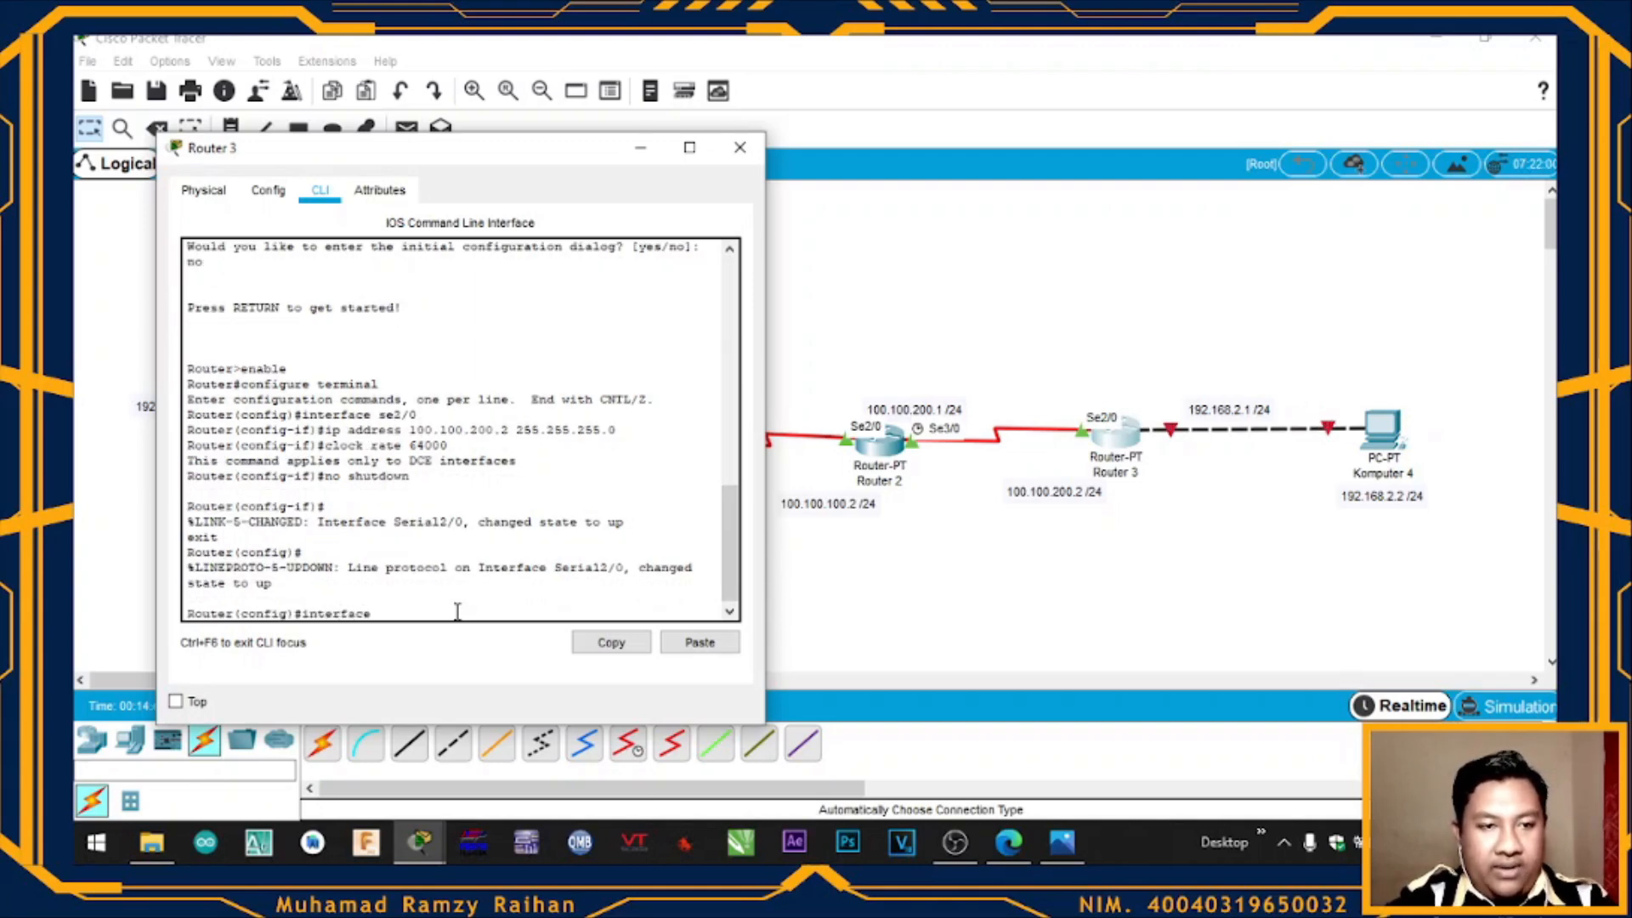
text( fa)
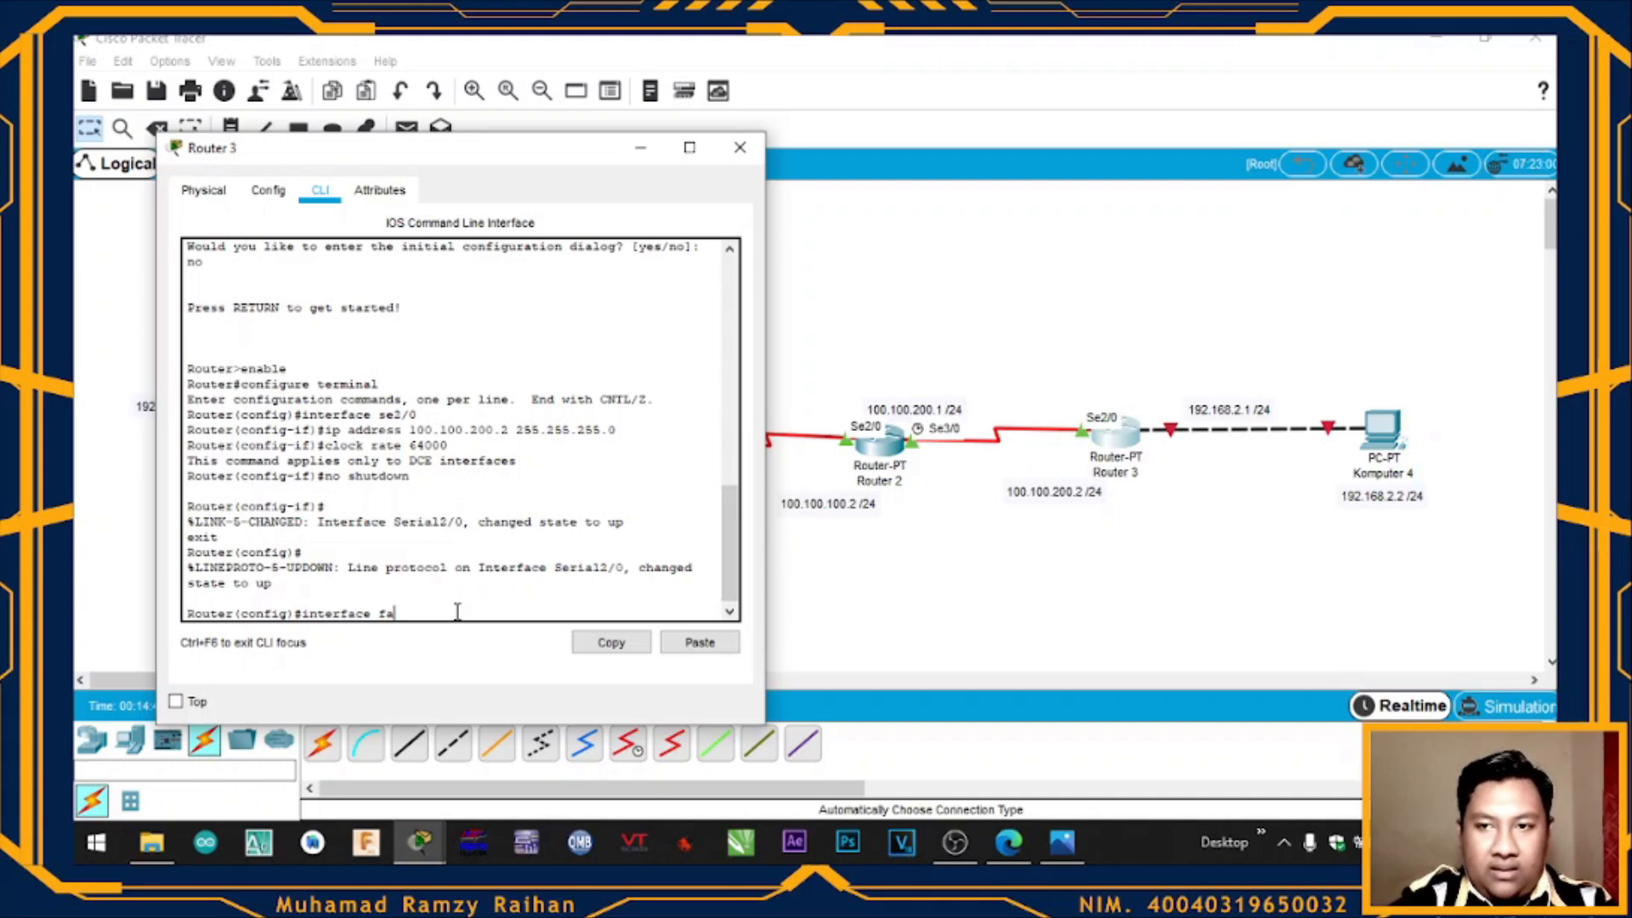
click(1110, 631)
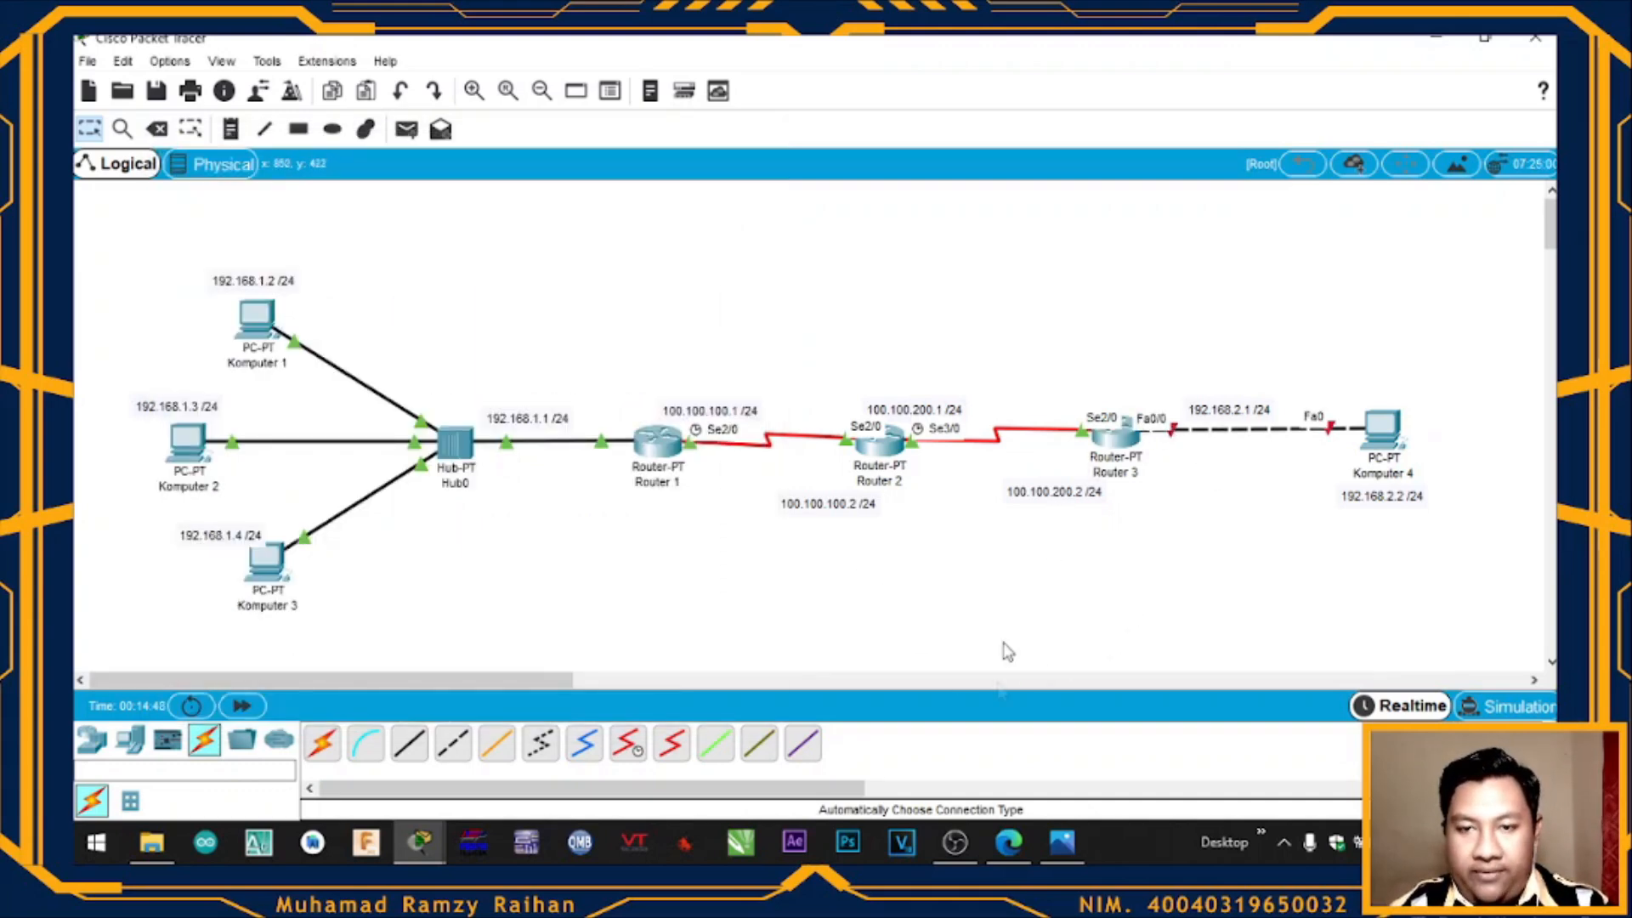
mouse_move(419, 841)
click(515, 684)
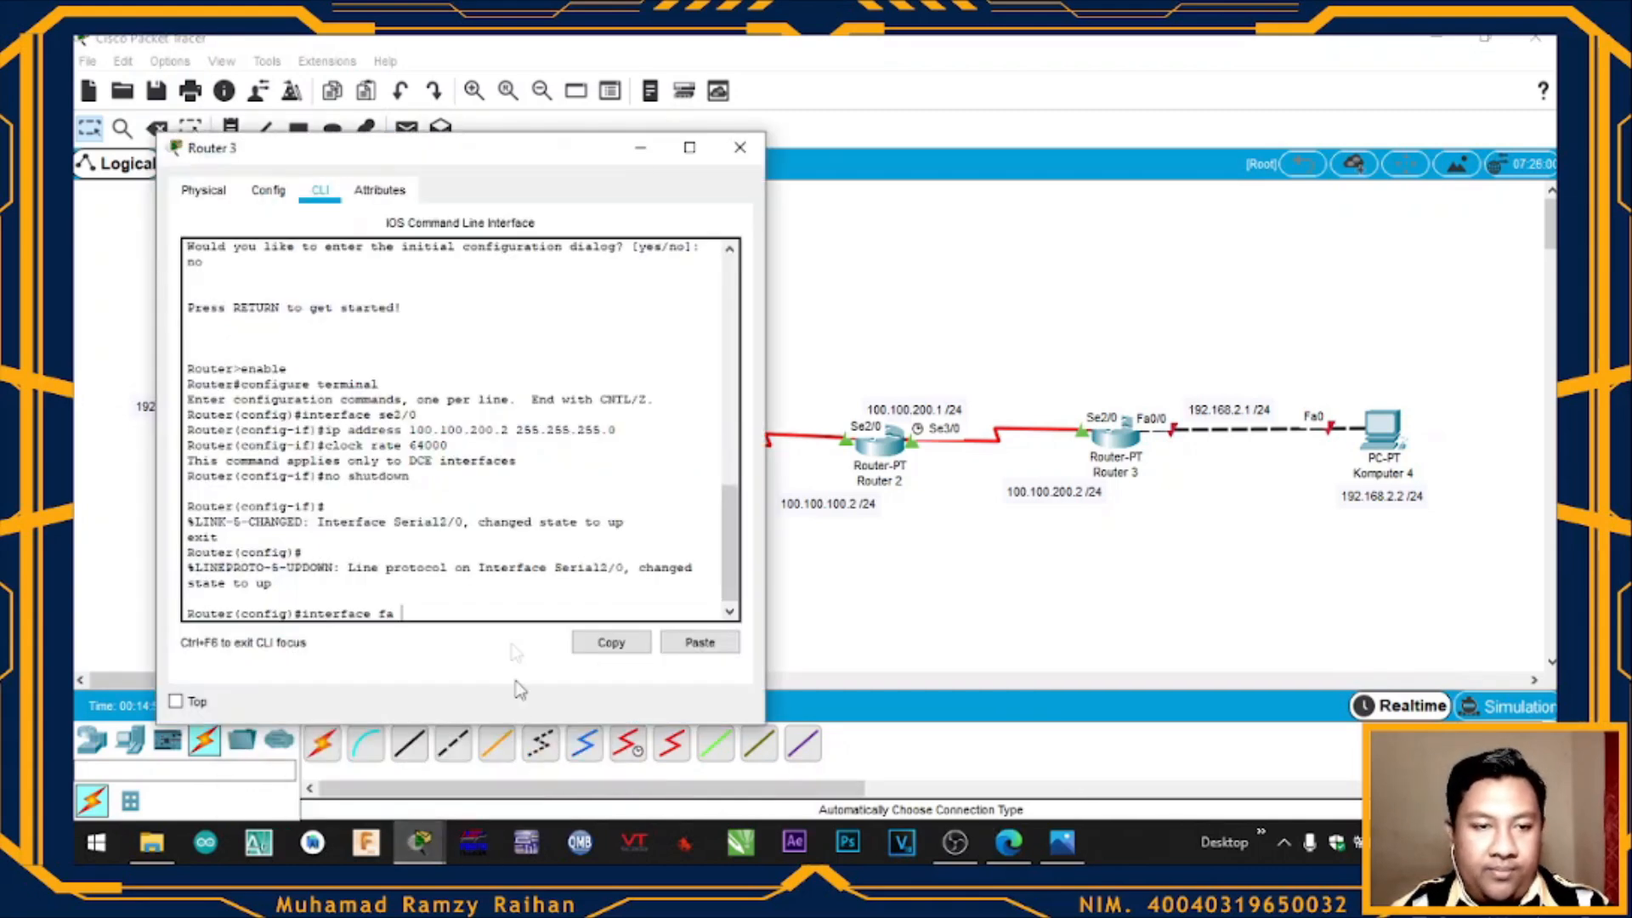
text(0/0)
key(Return)
text(ip ad)
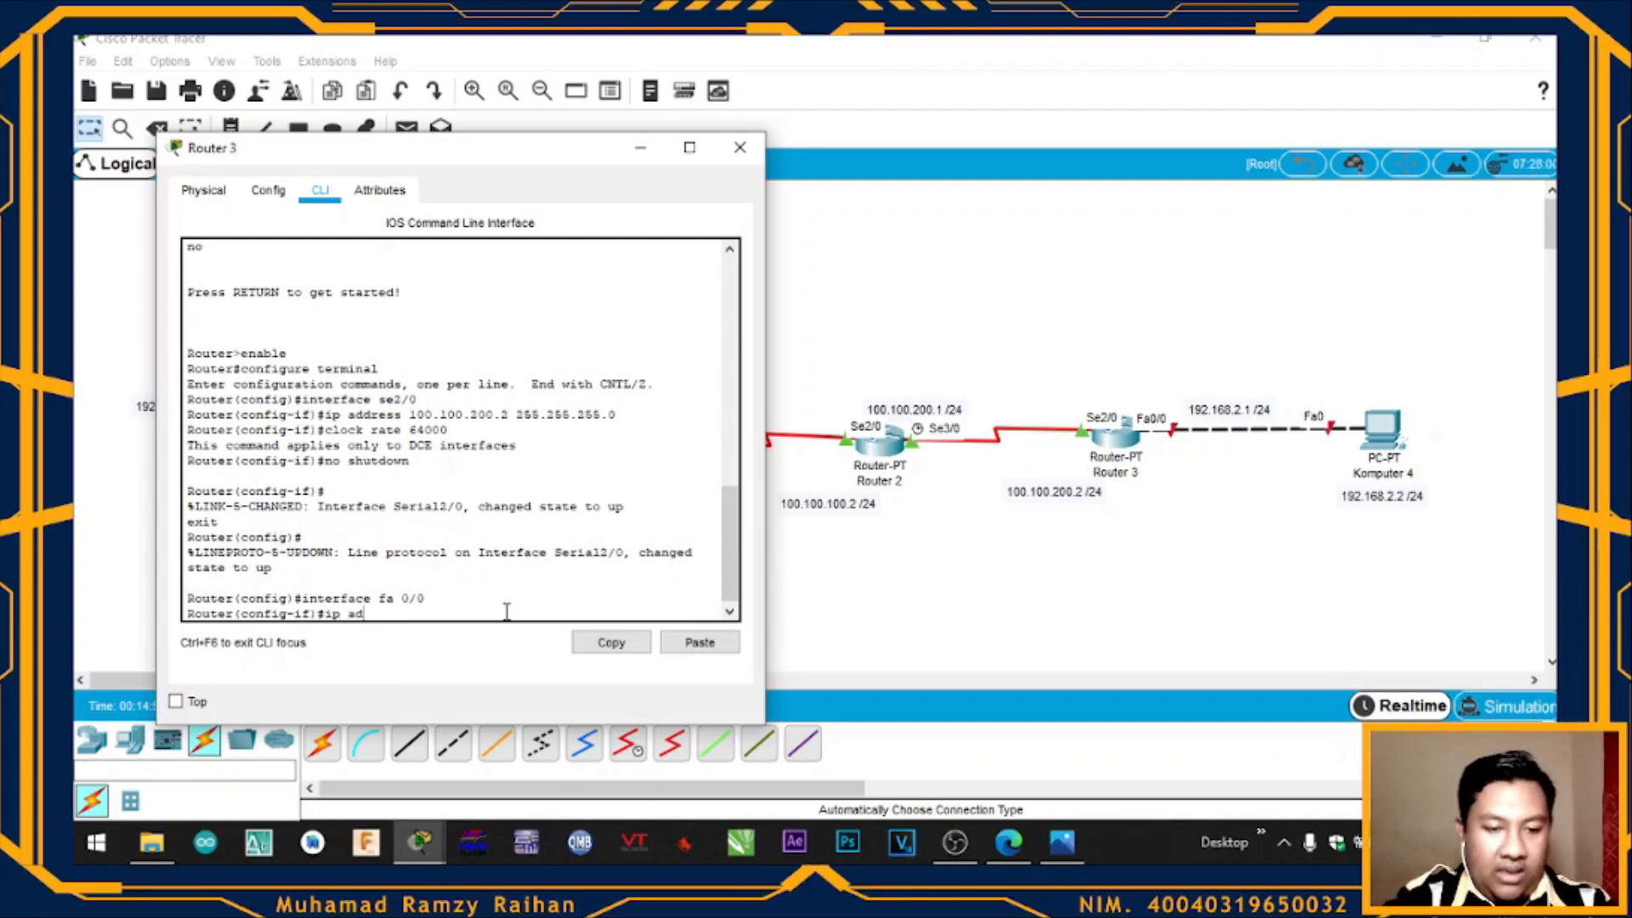
text(dress 192.1)
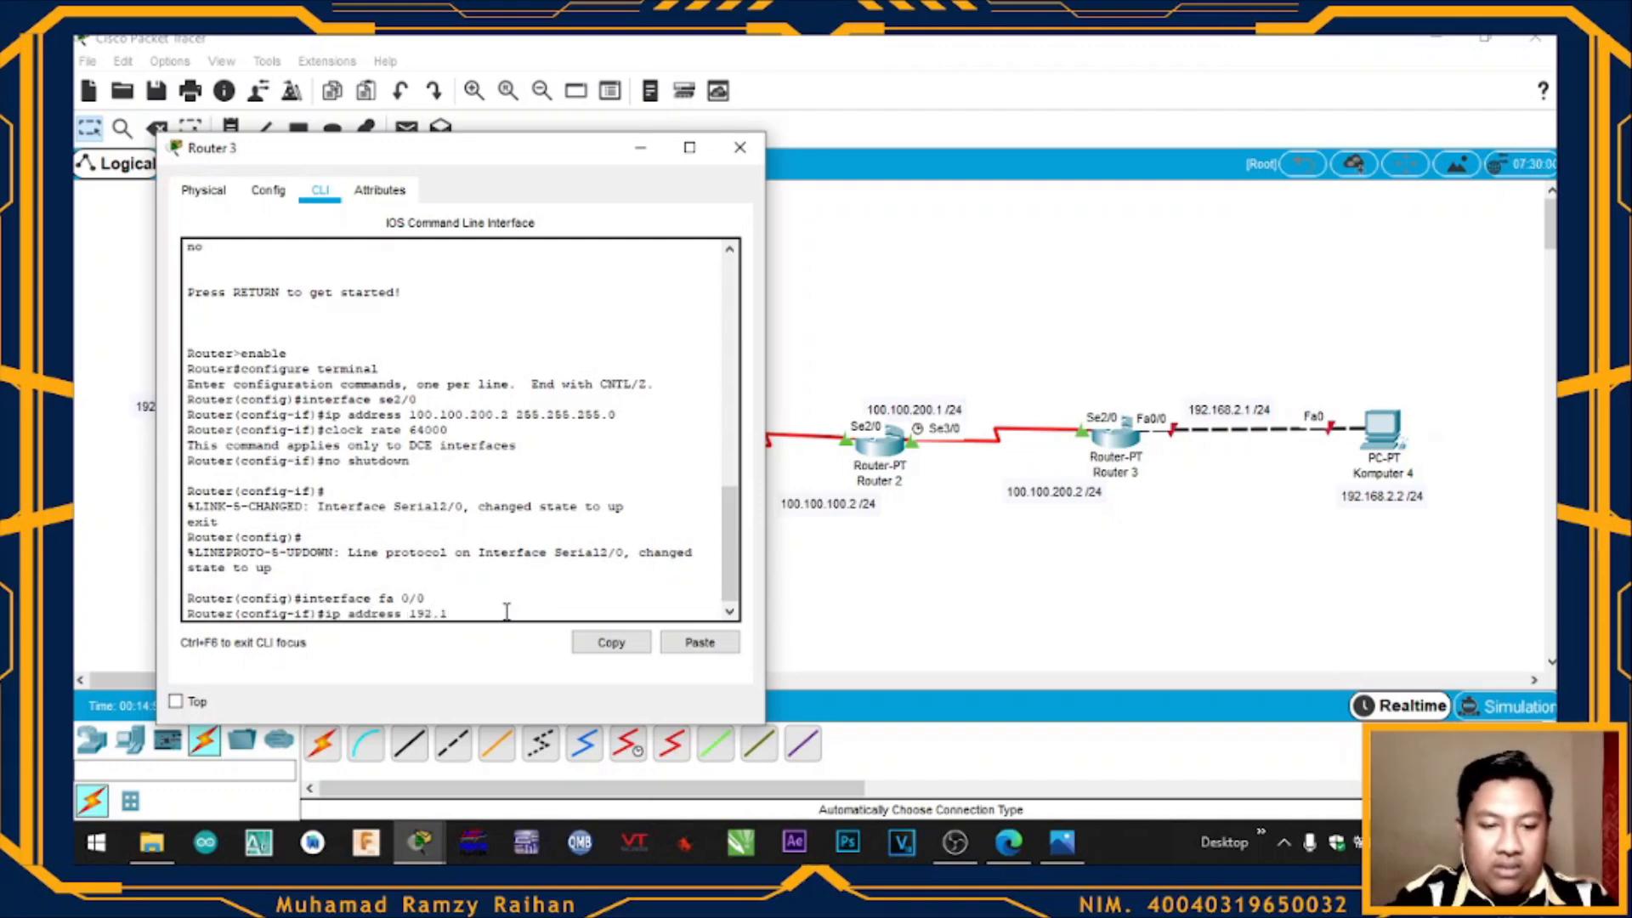
text(68.2.1 255.25)
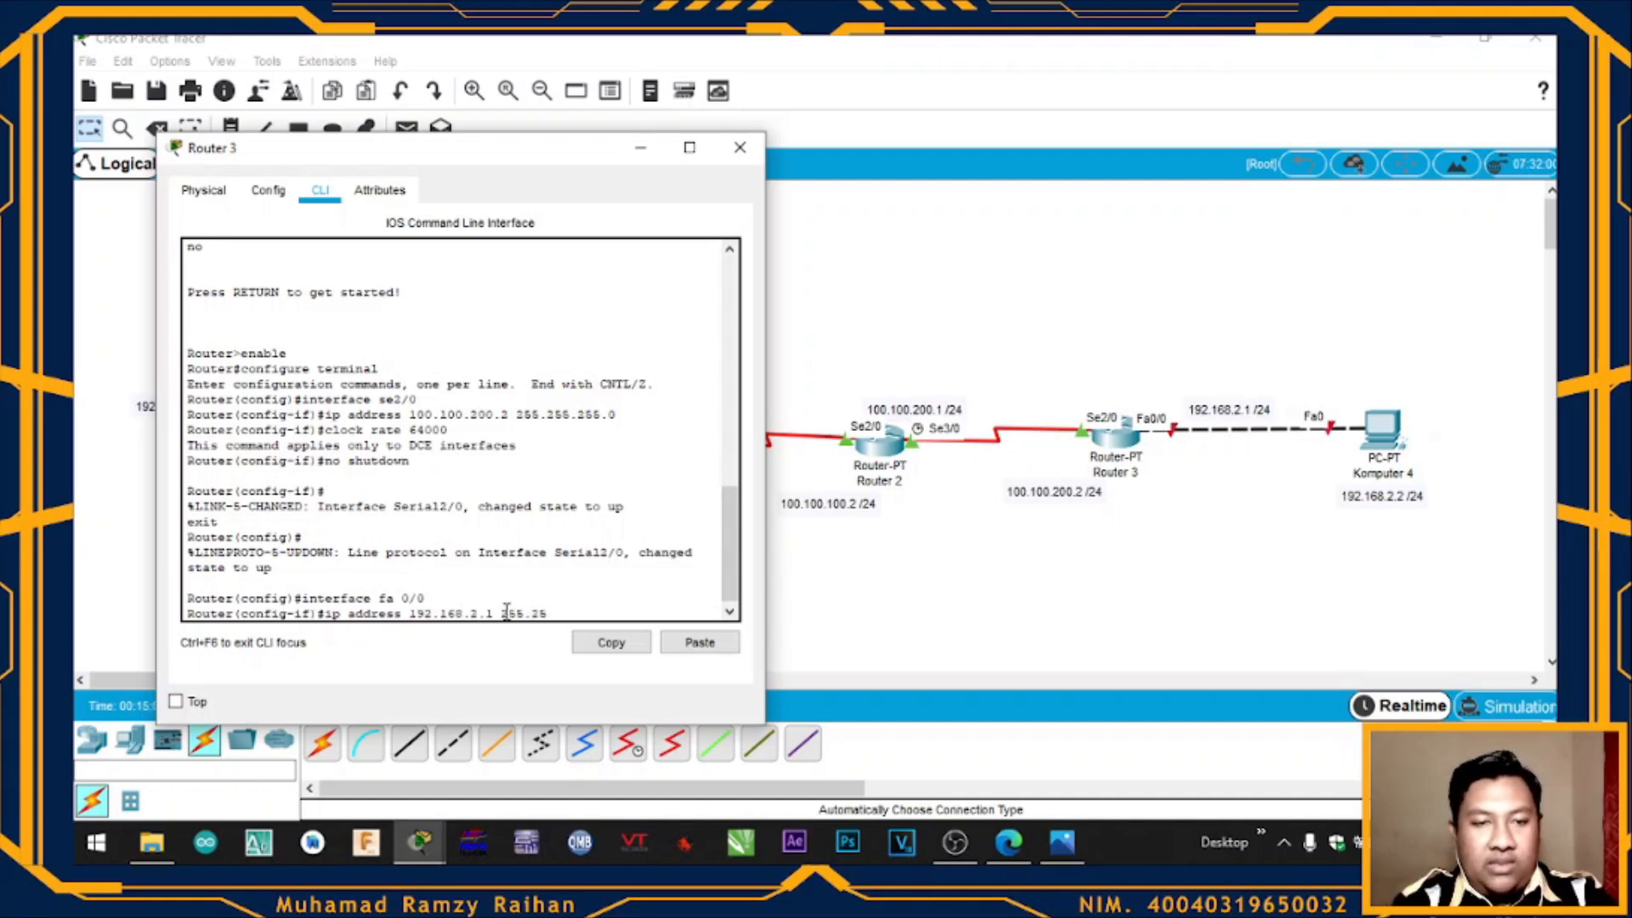
text(5.255.0)
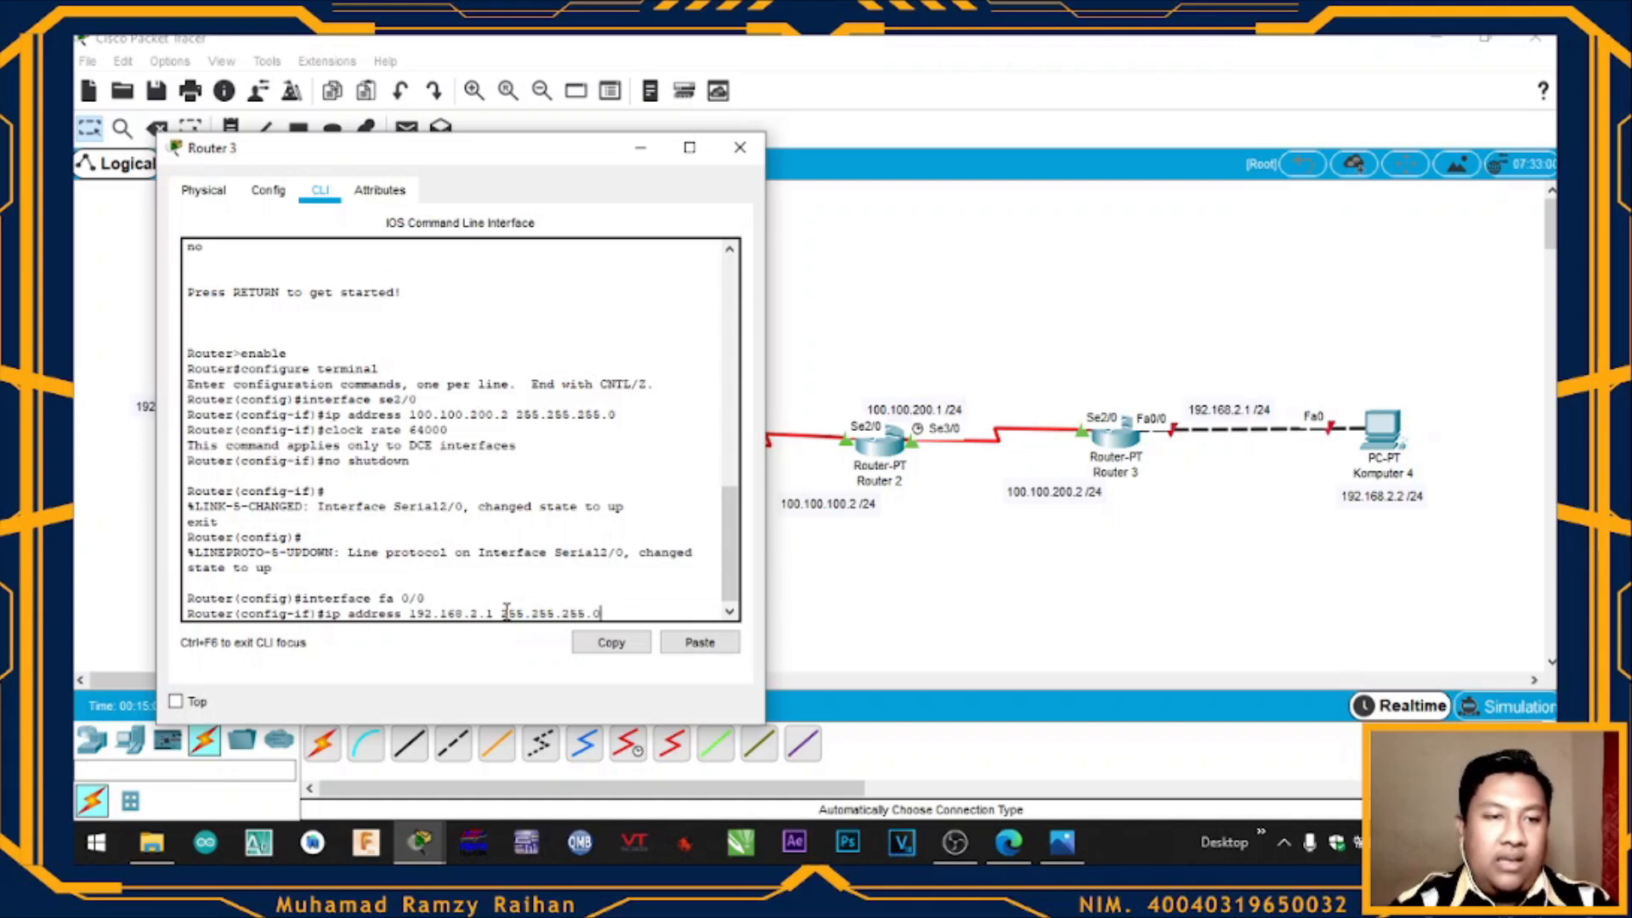
key(Return)
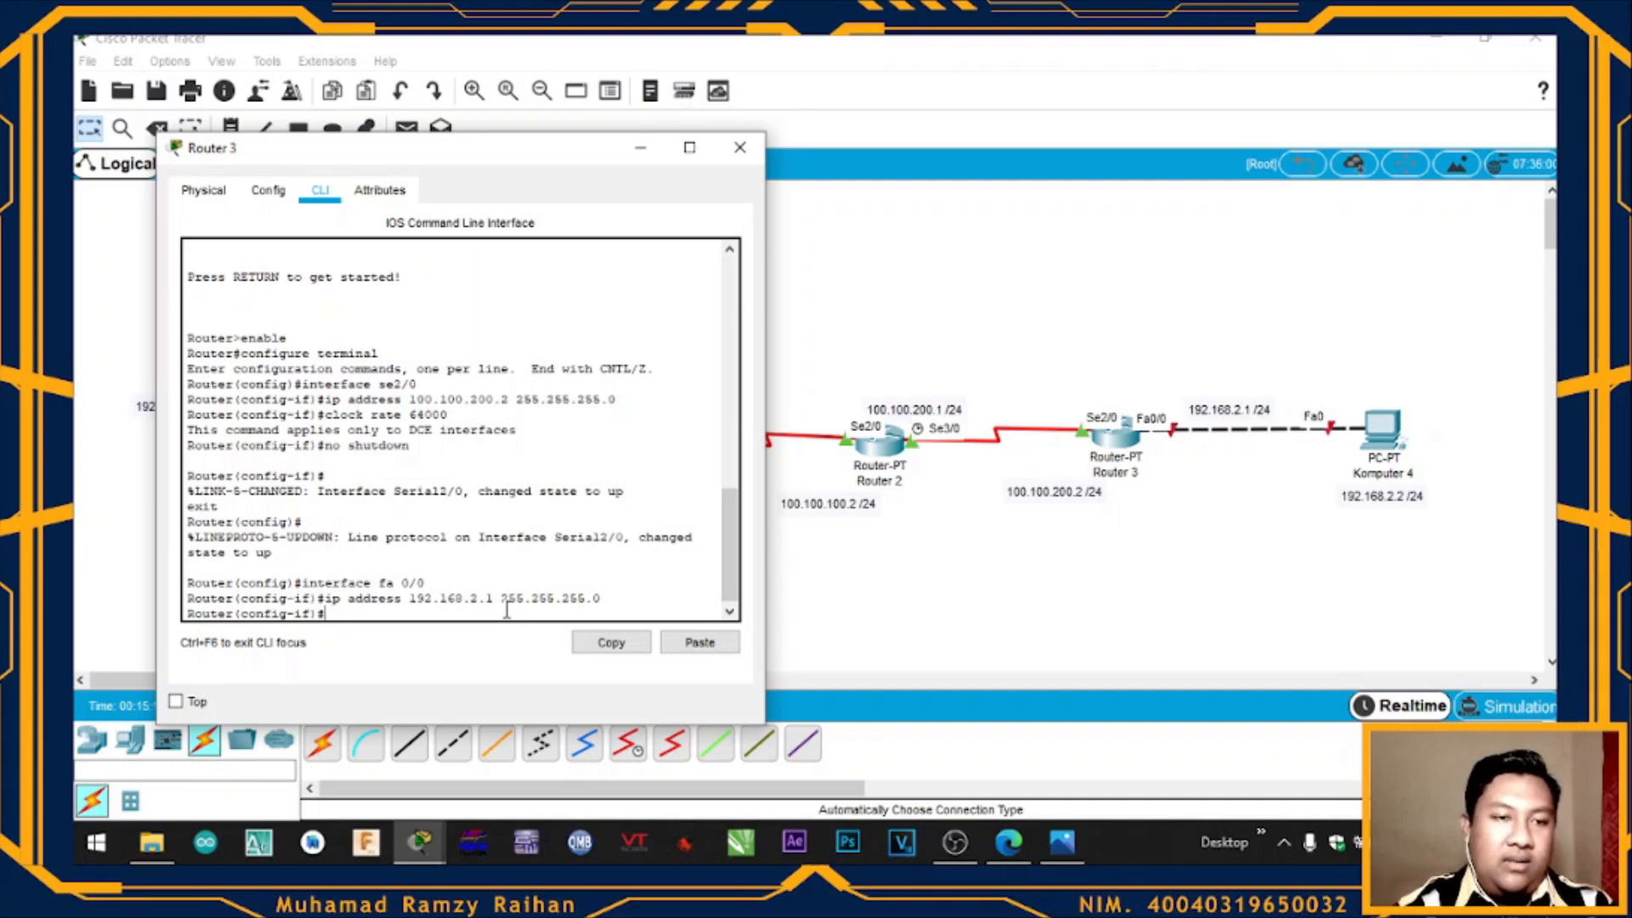
text(no shutdown)
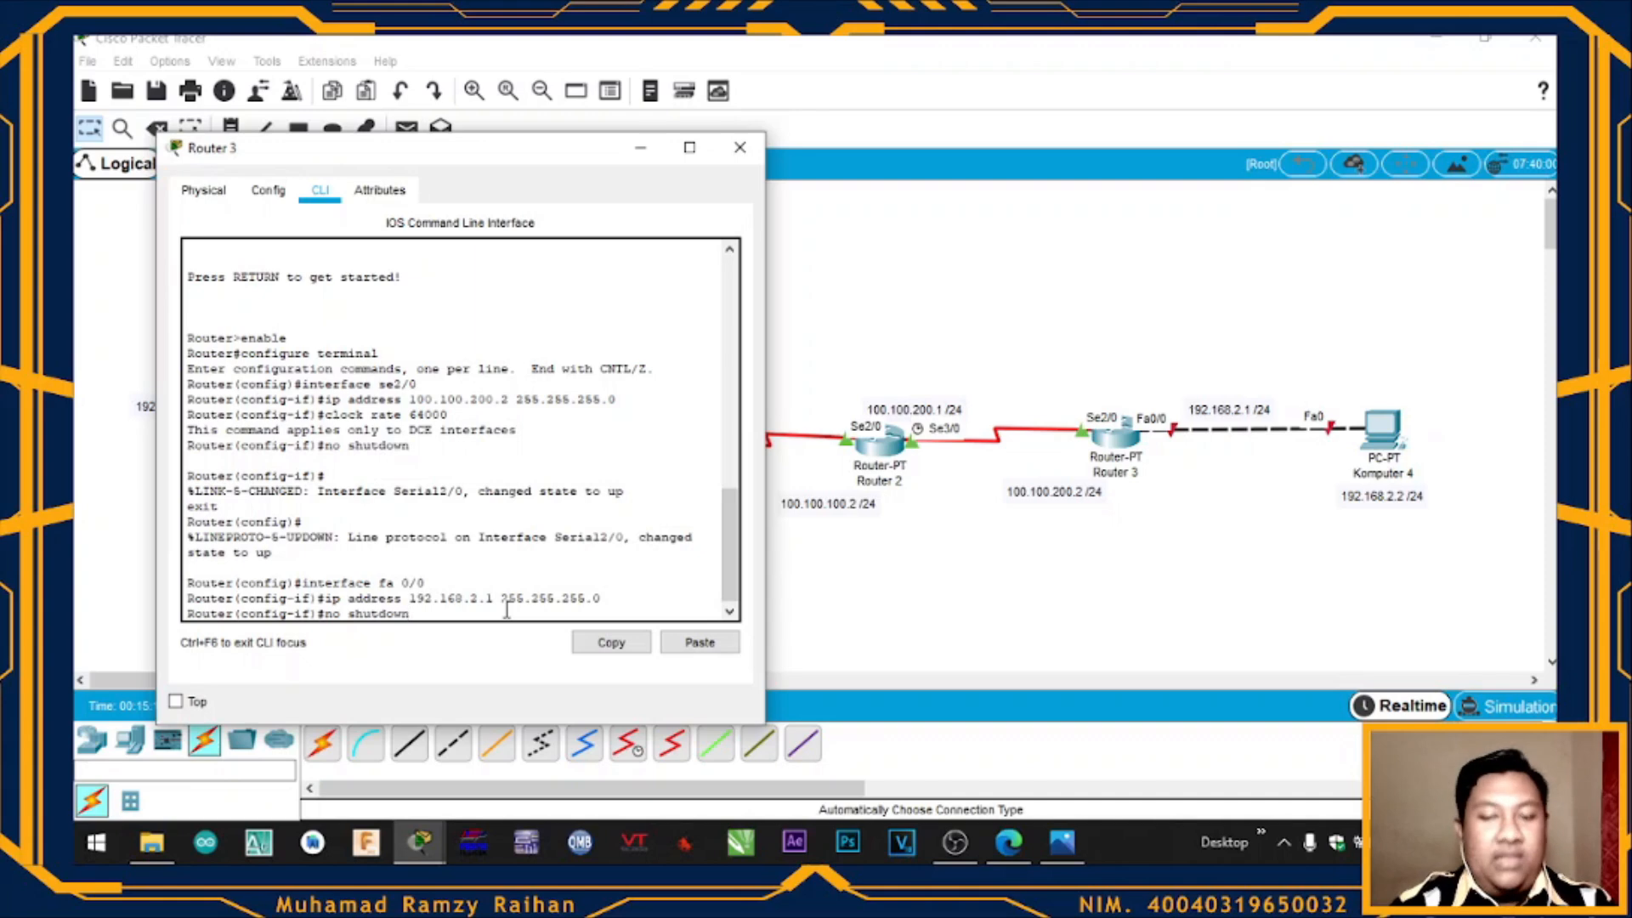
key(Return)
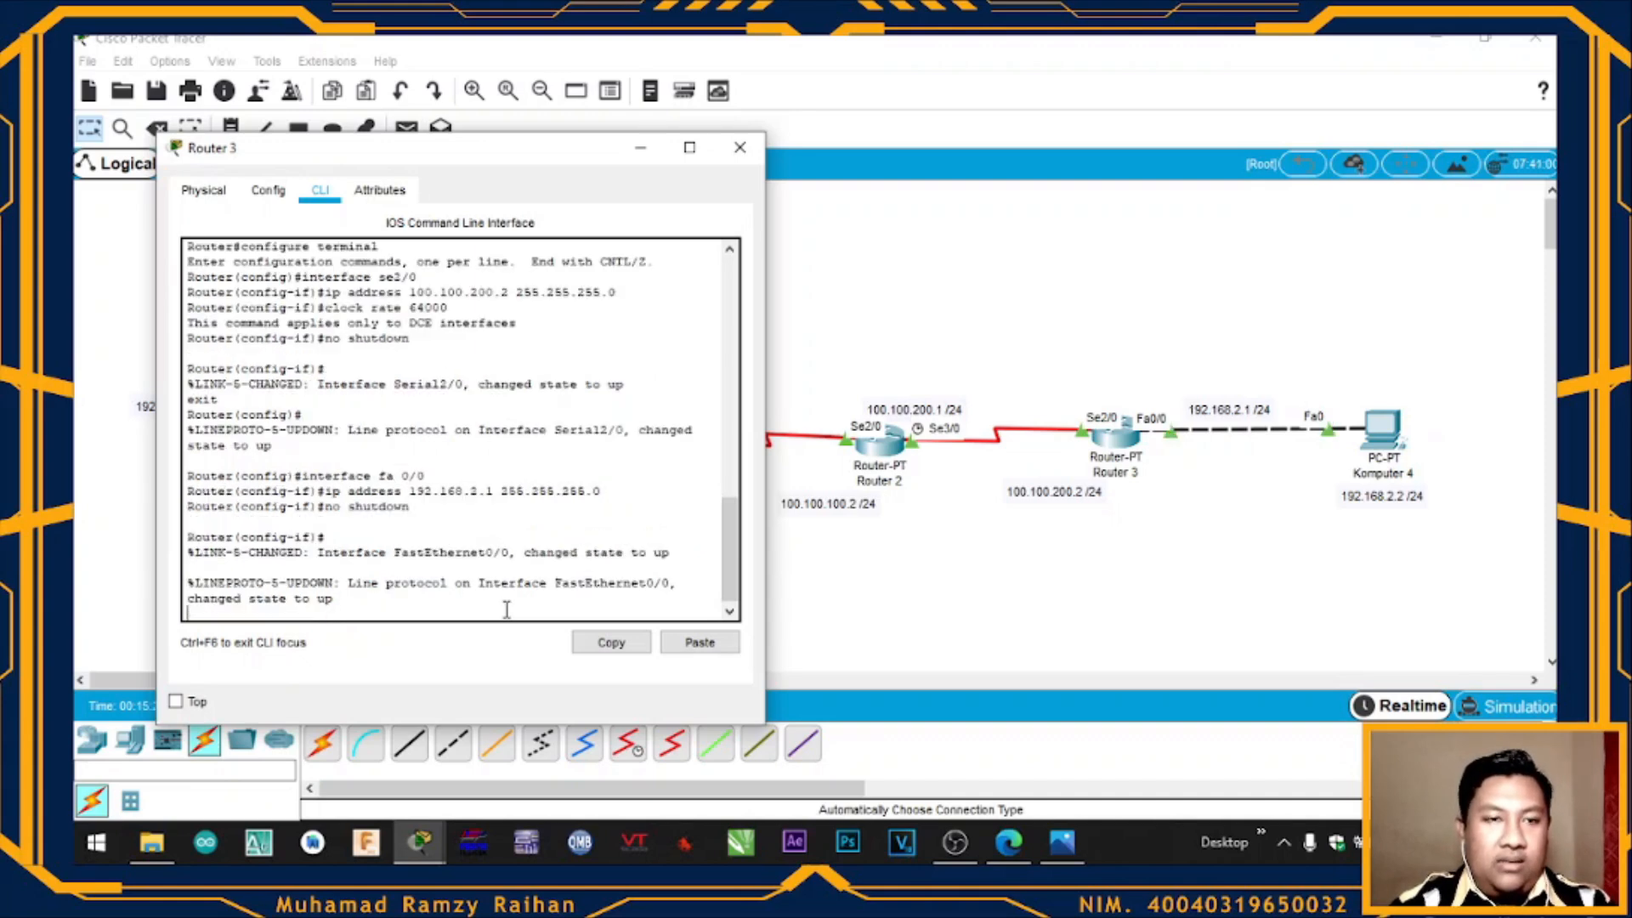
Exit the fa 0/0 interface configuration and close Router 3's window
text(exit)
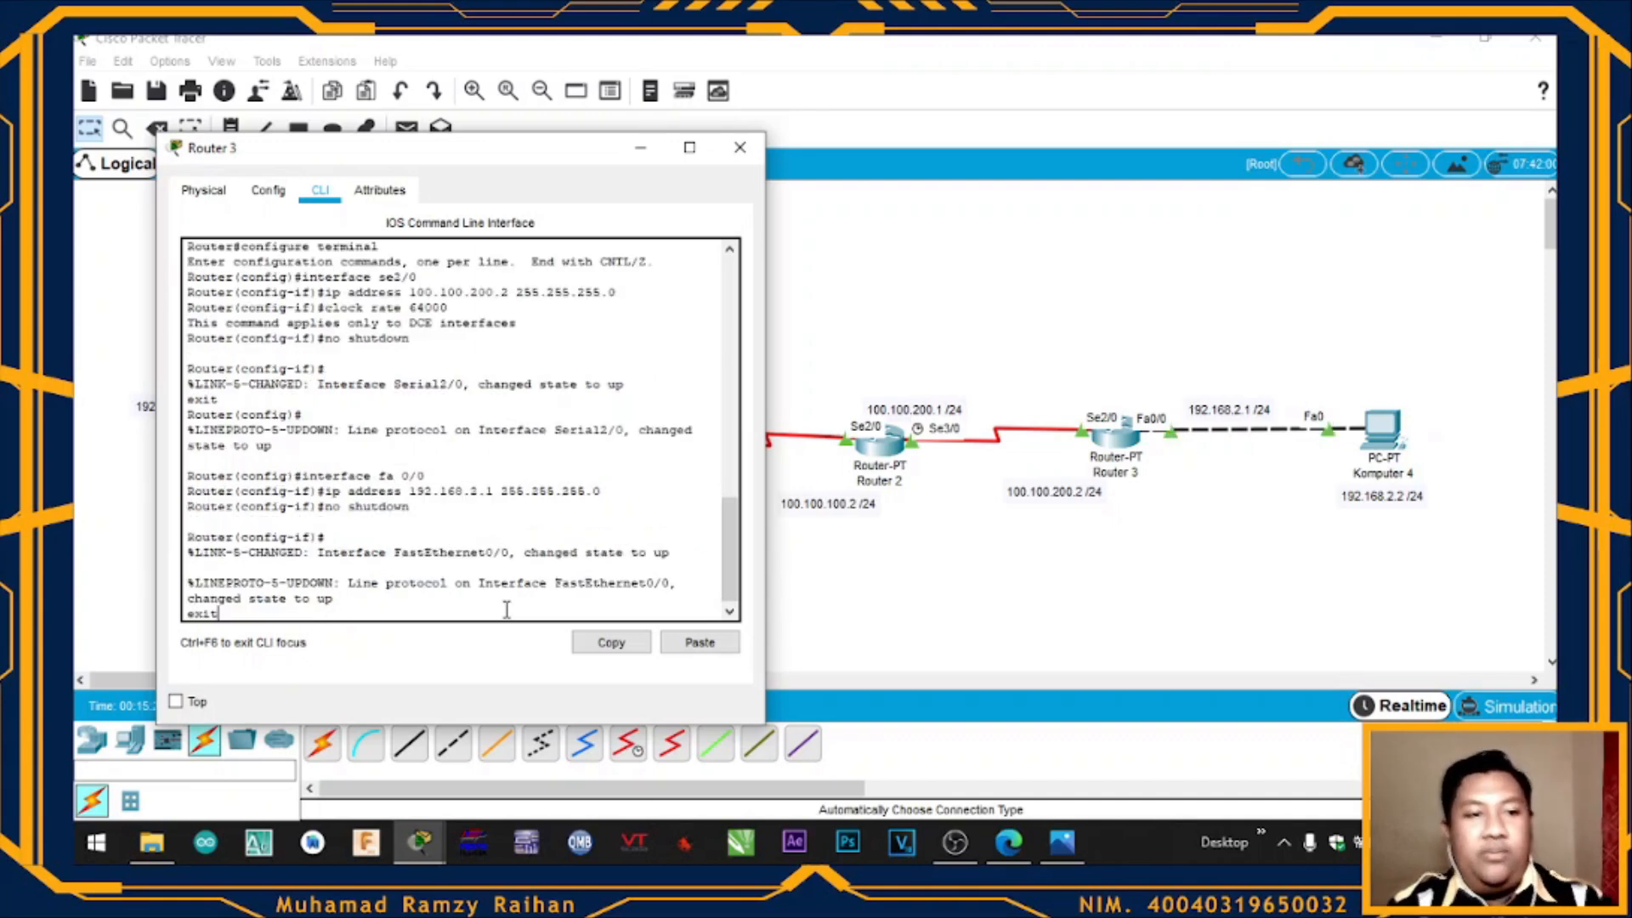
key(Return)
click(736, 144)
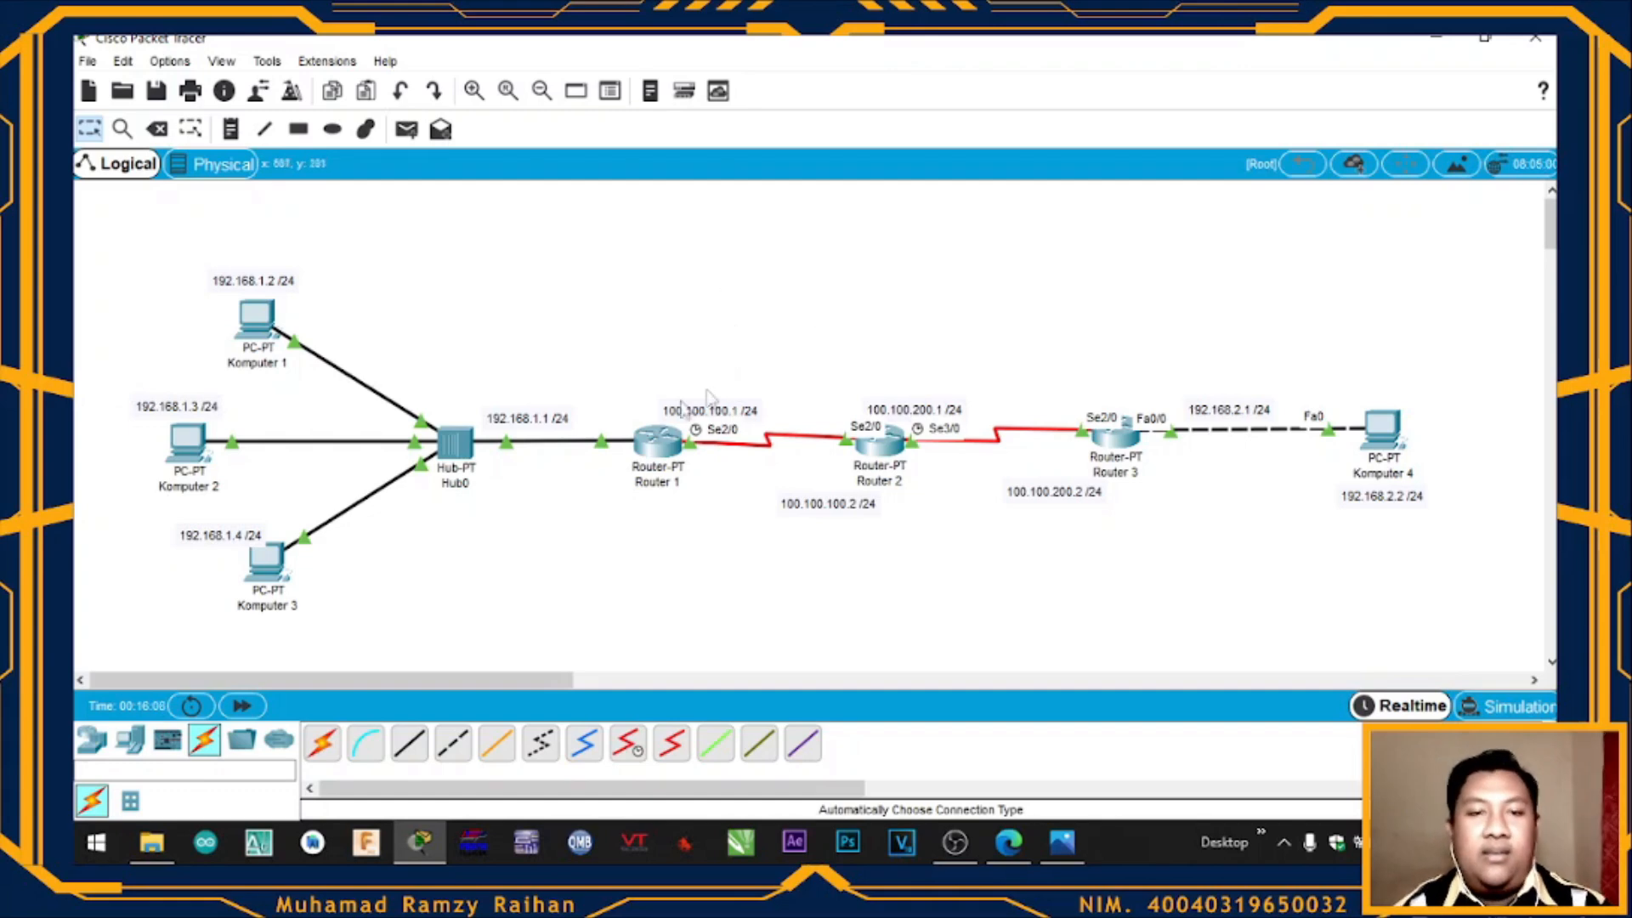
Open Router 1's command line and exit all the way out of configuration mode to a fresh console session
click(658, 442)
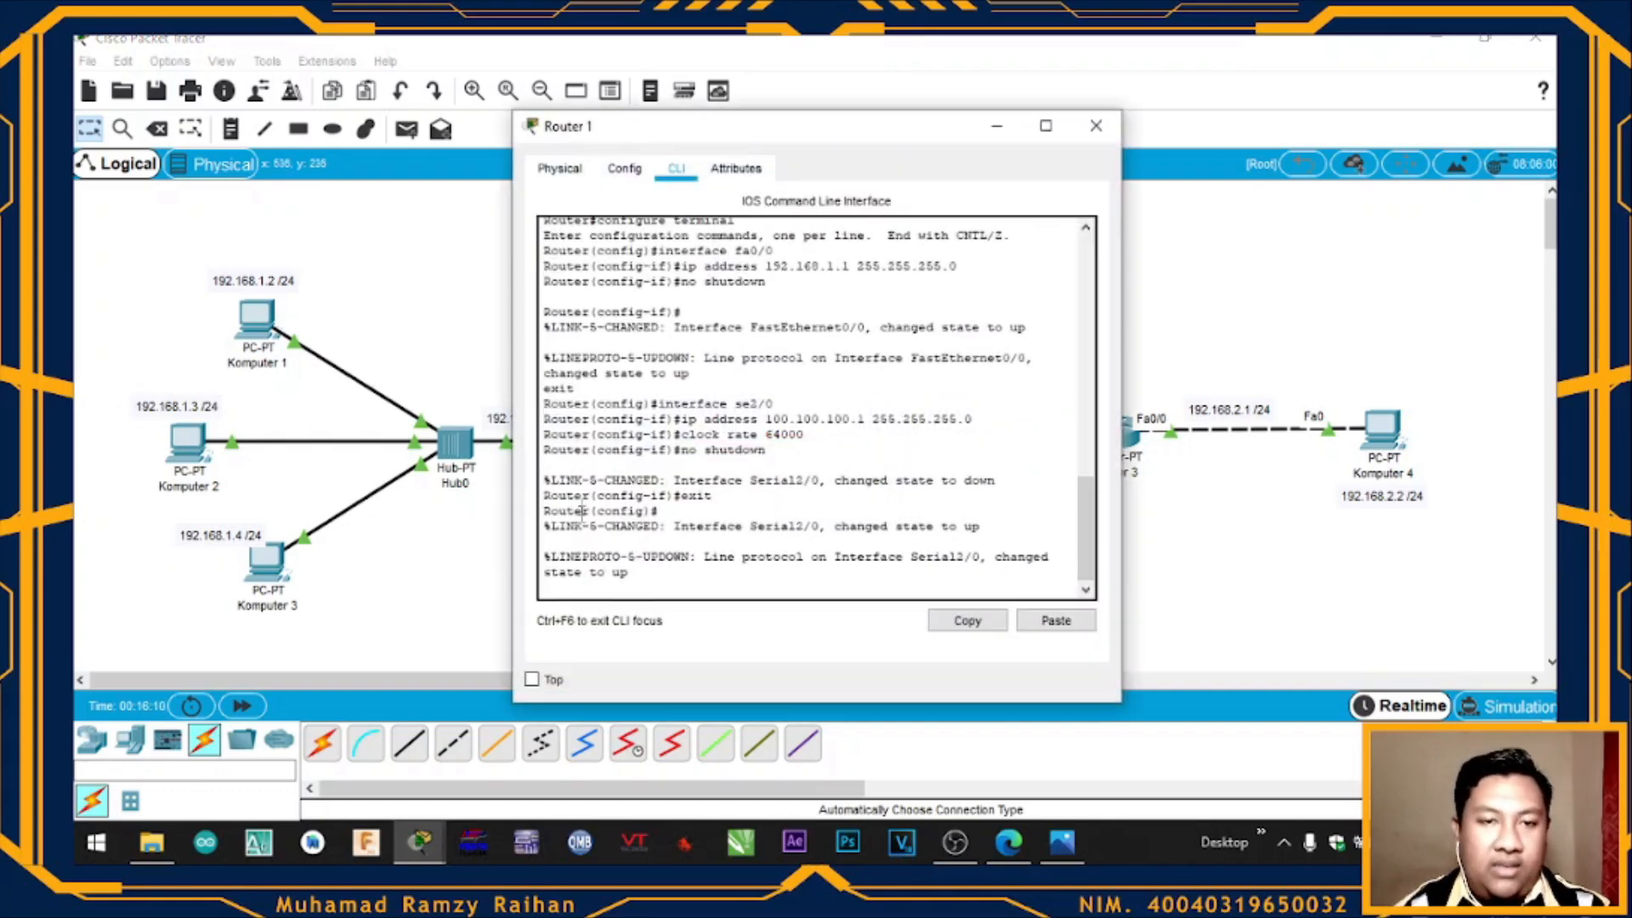
key(Return)
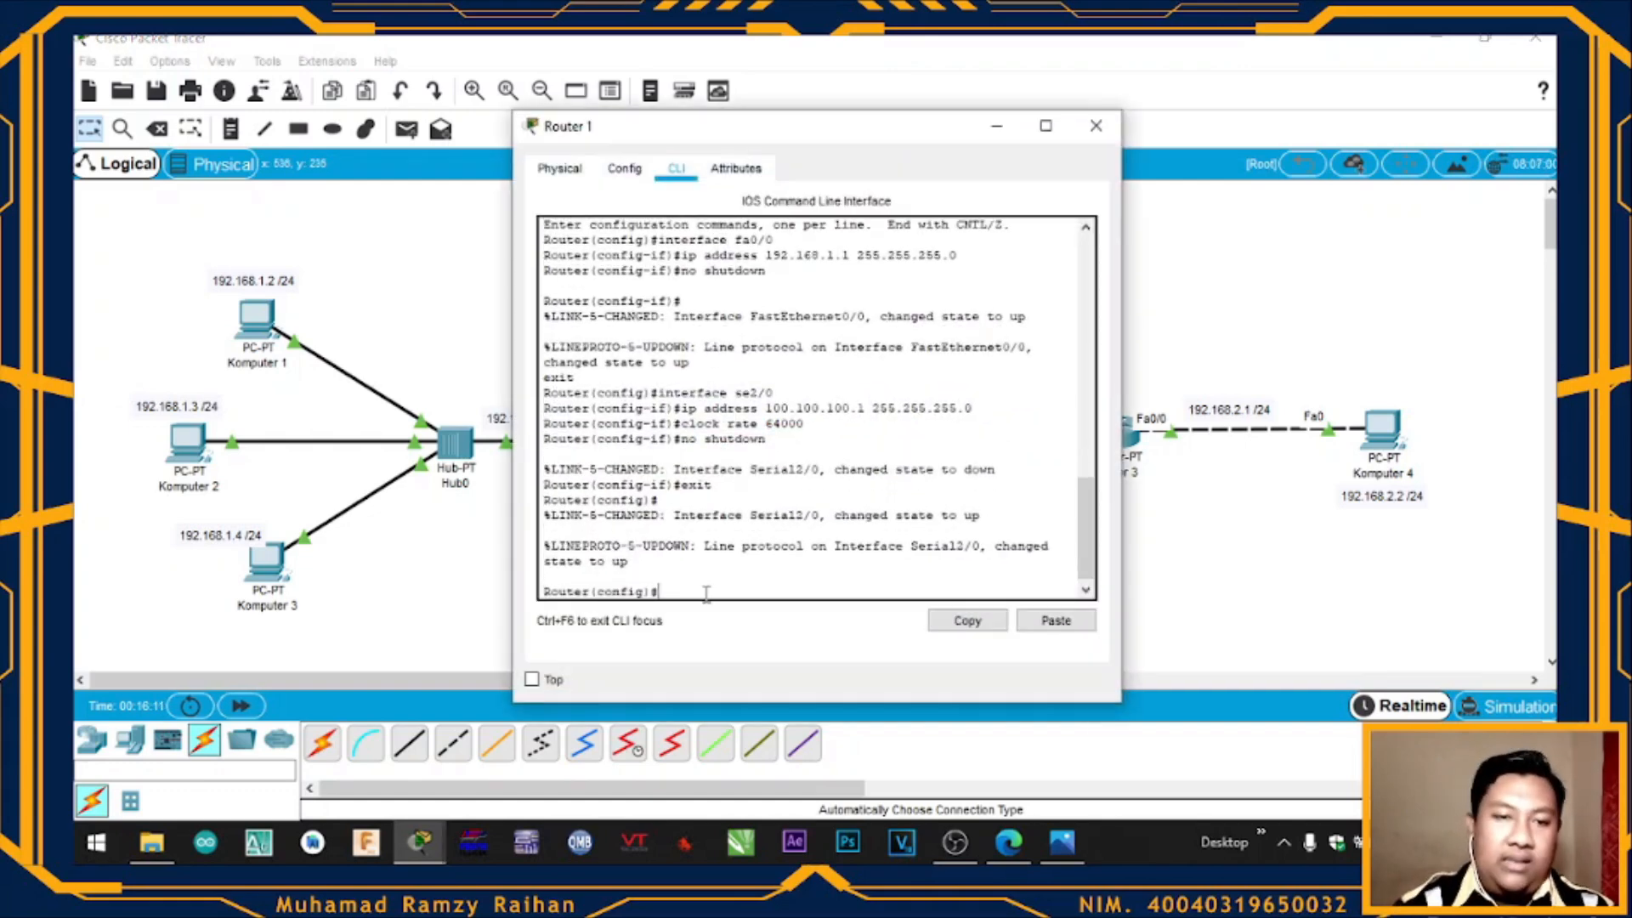
text(exit)
key(Return)
text(exit)
key(Return)
key(Return)
Enter privileged mode and global configuration mode on Router 1 with enable and configure terminal
text(enable)
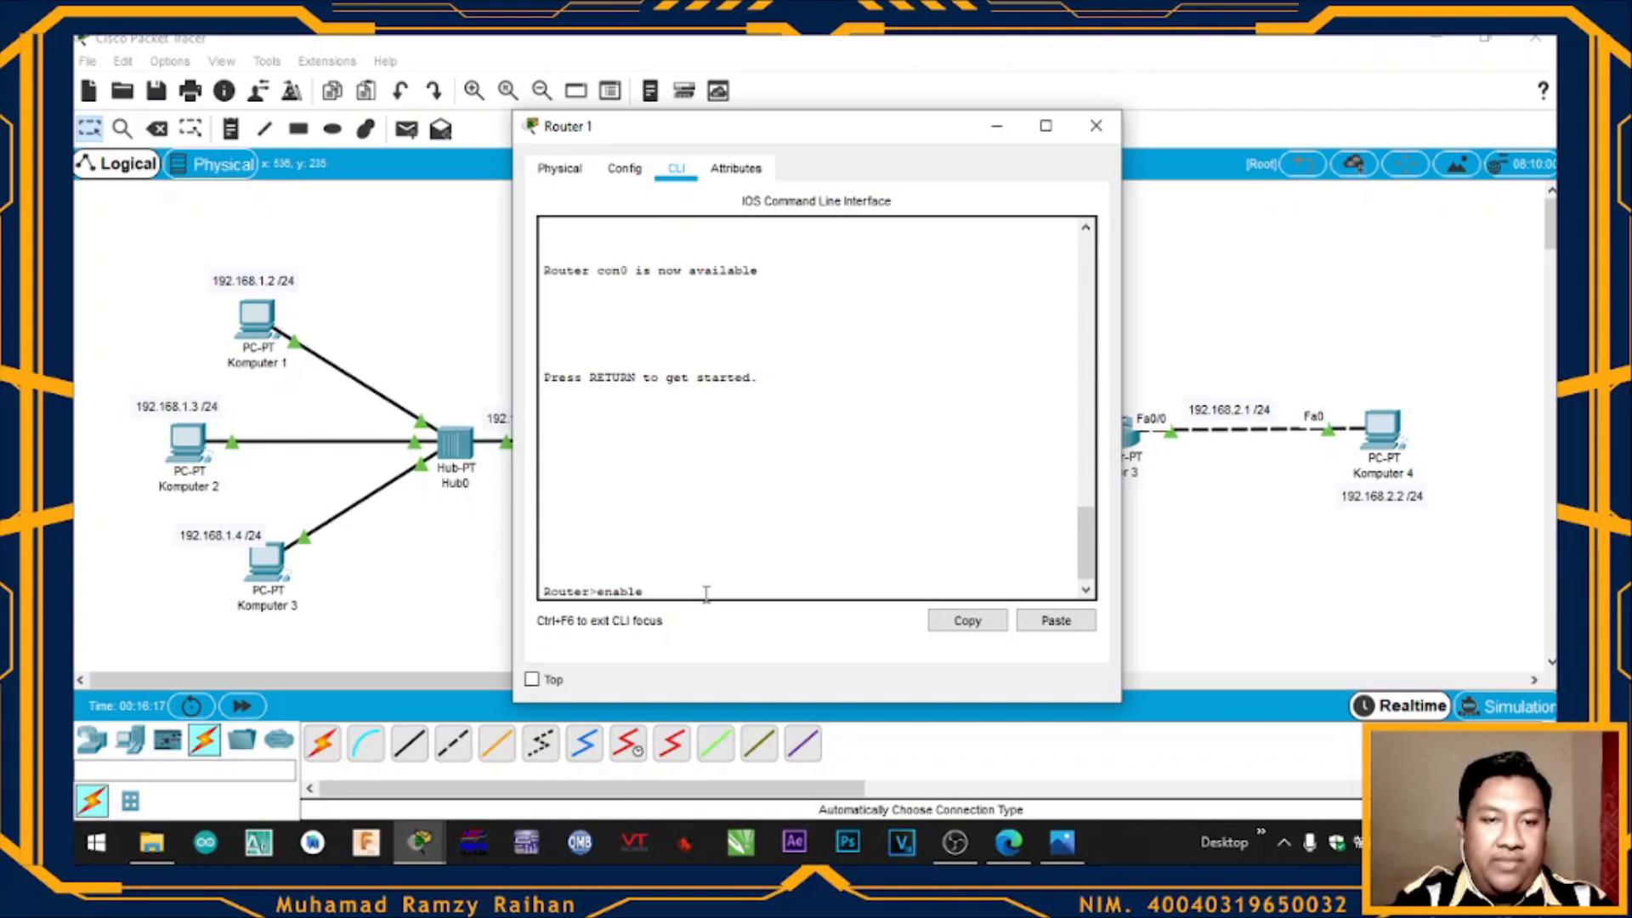
key(Return)
text(configure terminal)
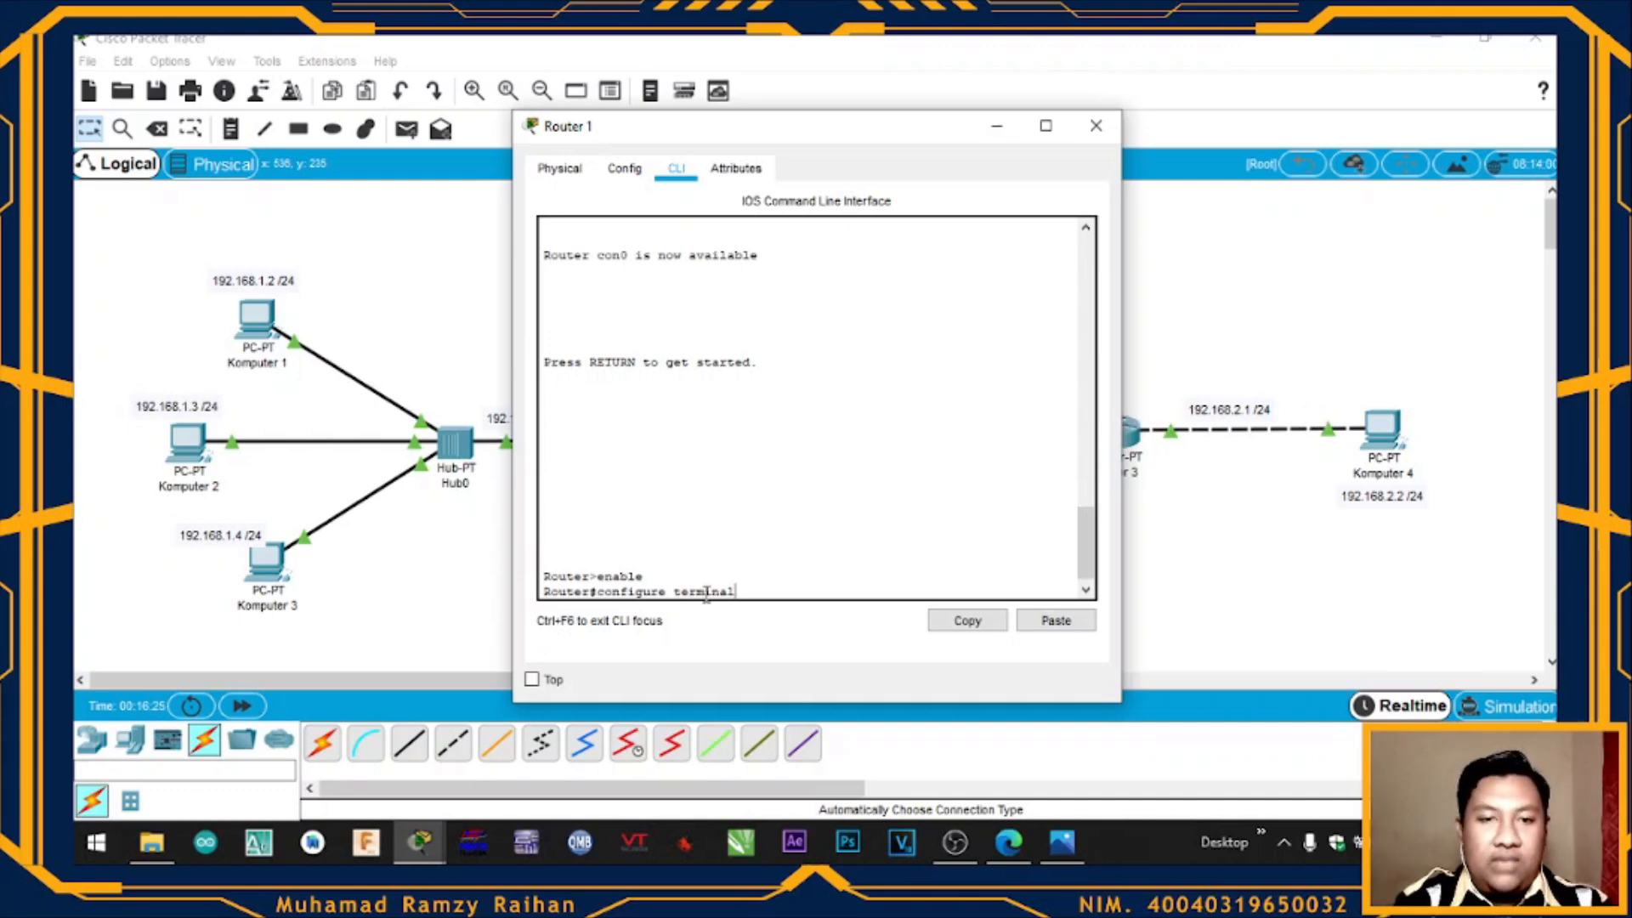
key(Return)
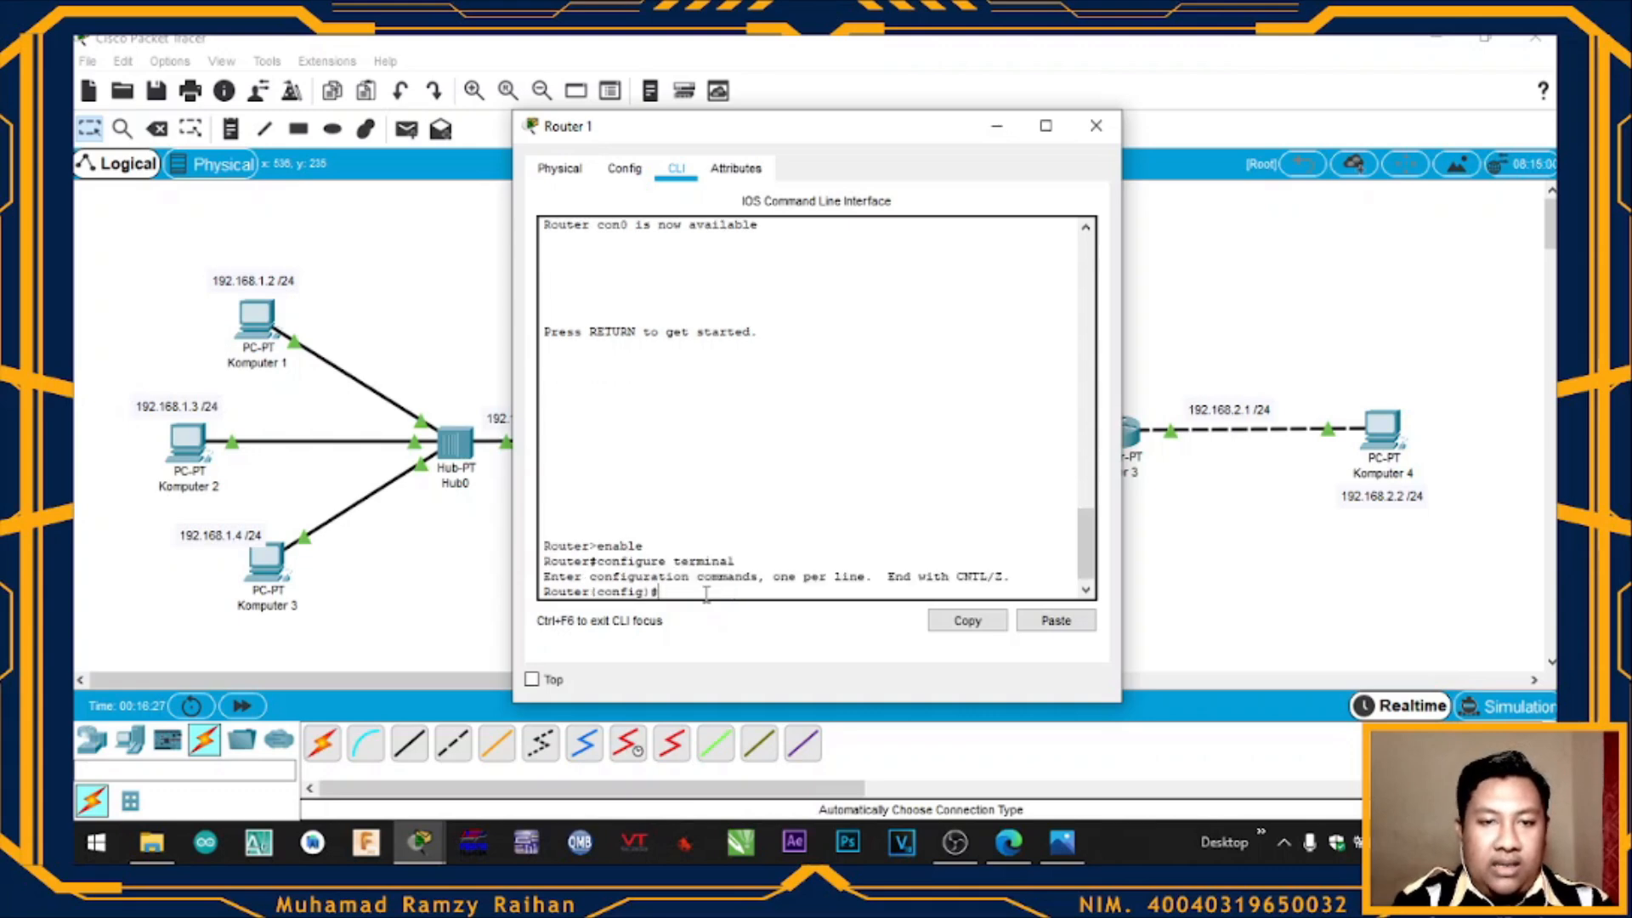
Start RIP routing on Router 1 with router rip and set it to version 2
text(reouter rip)
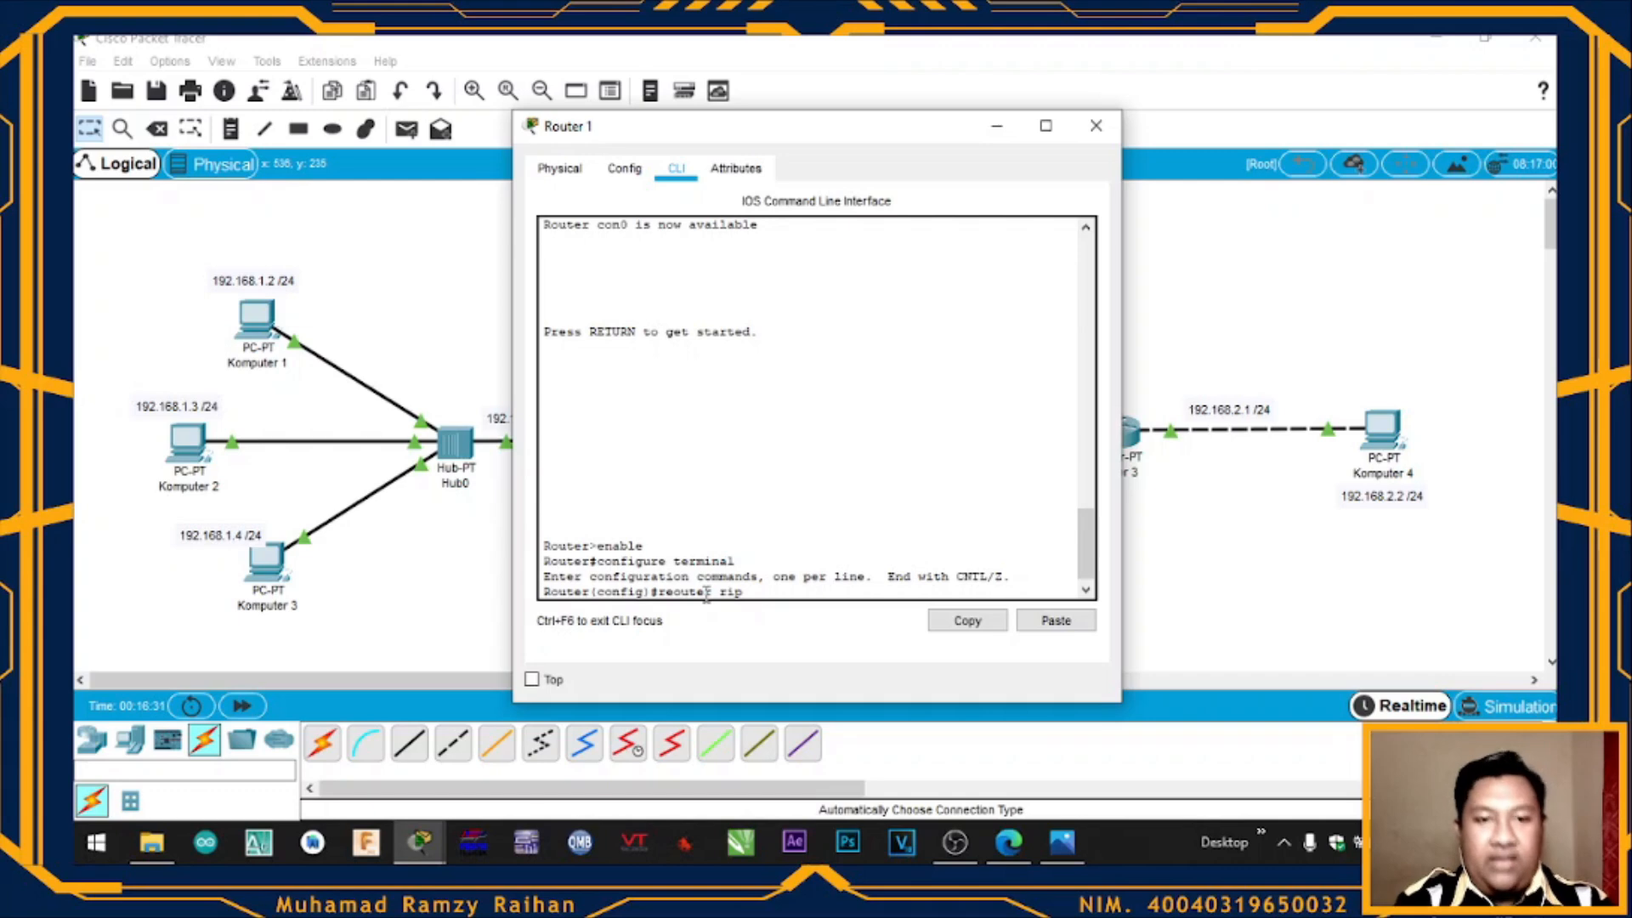
key(Return)
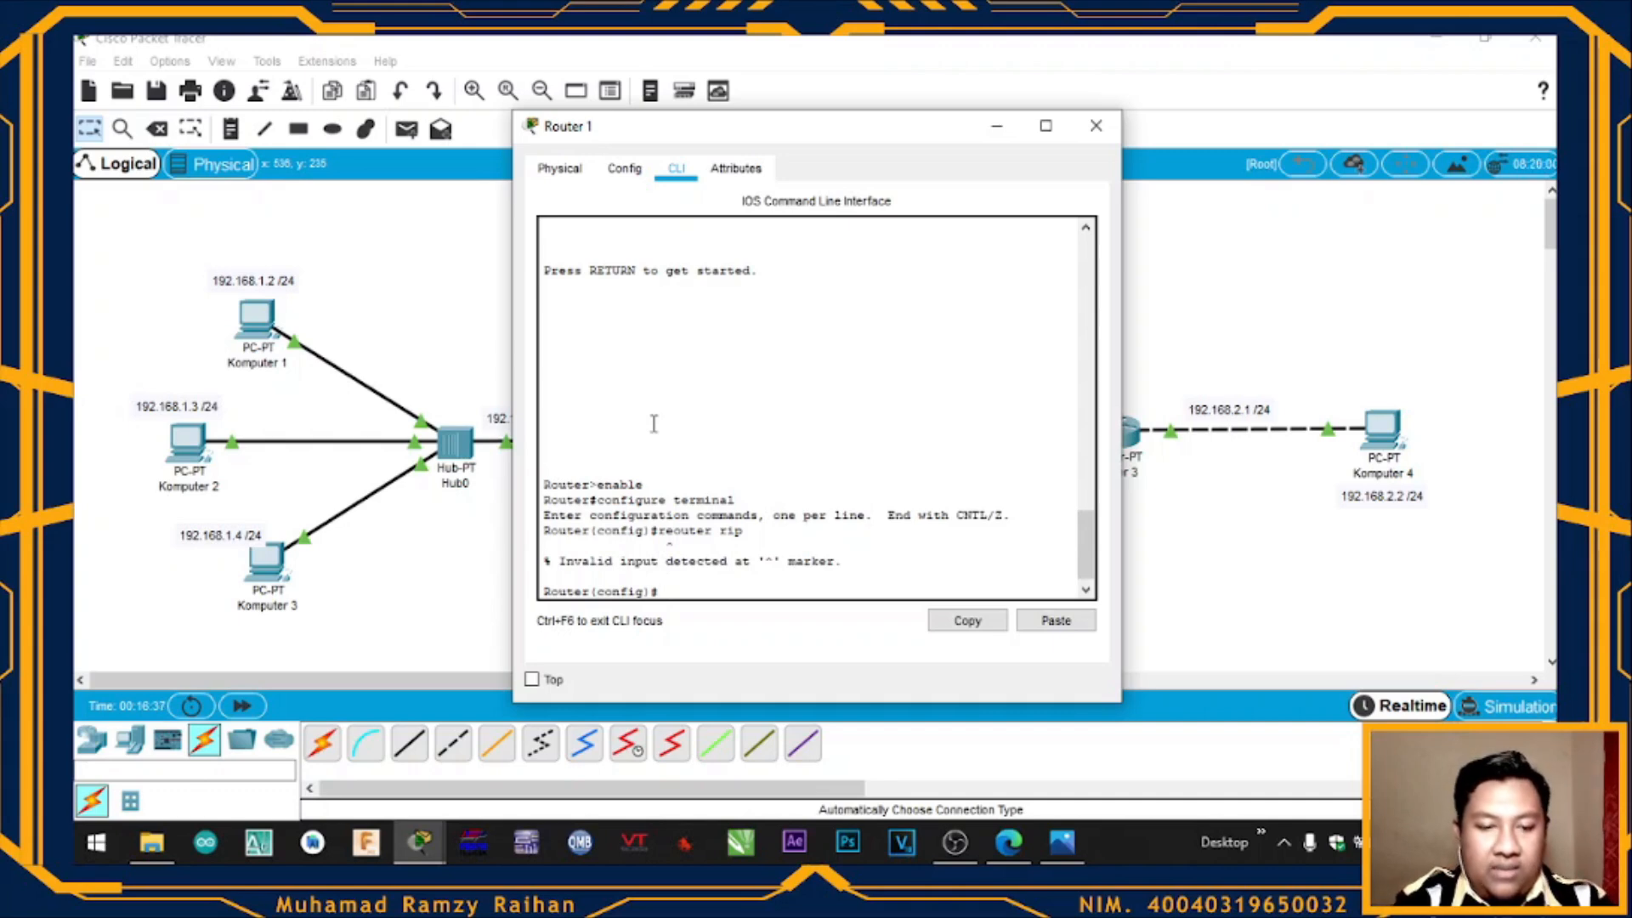
text(rout)
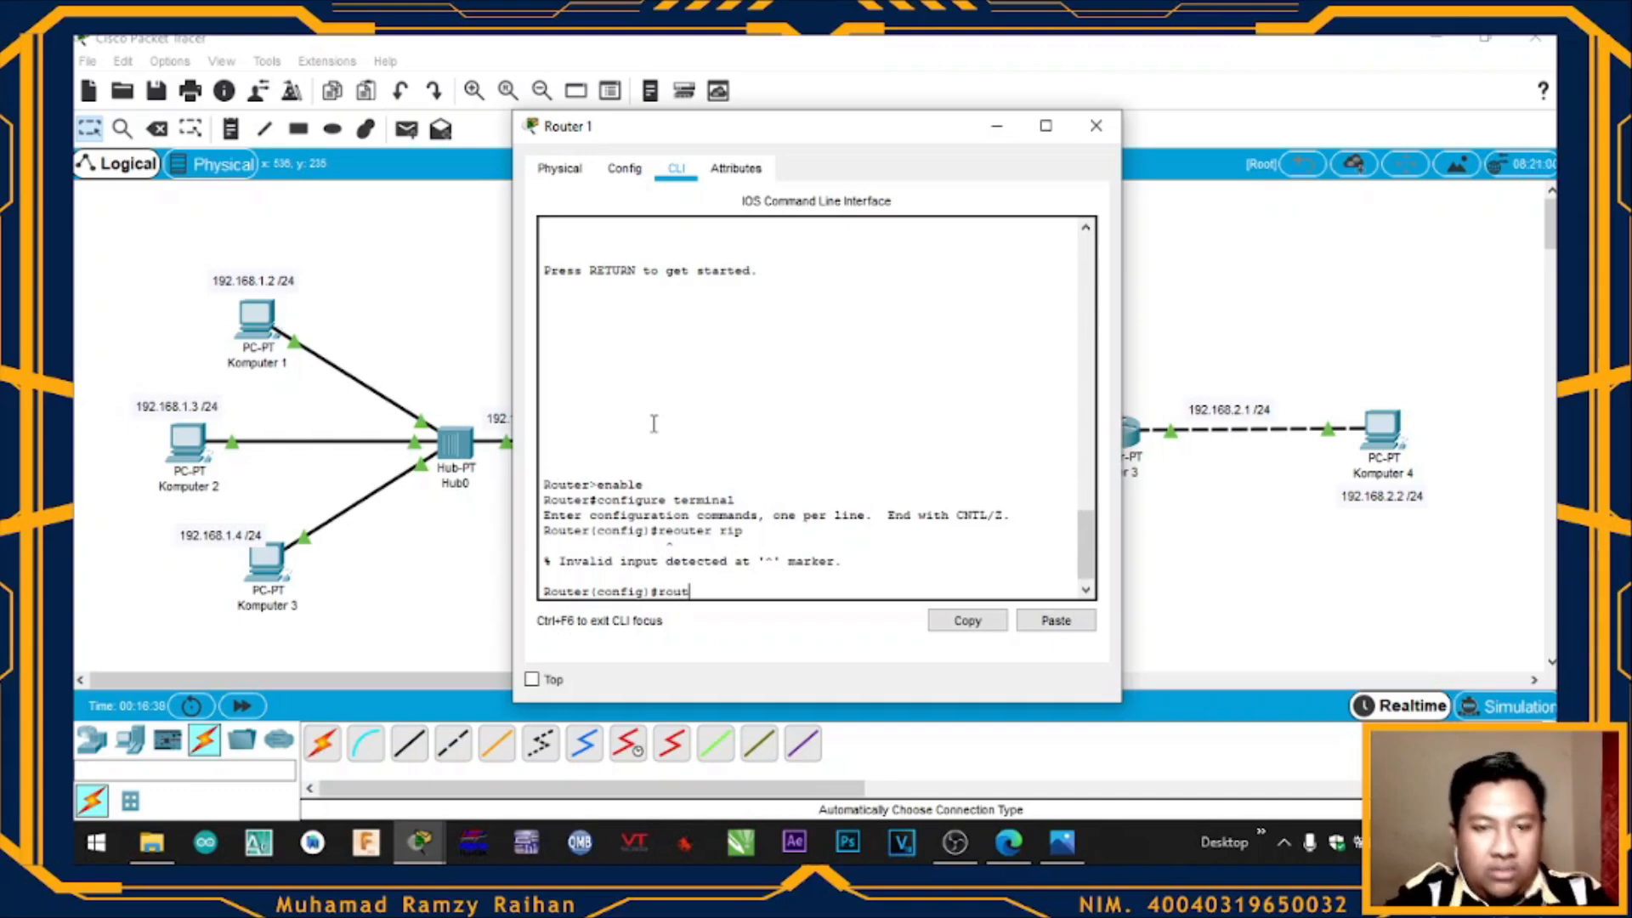
text(er rip)
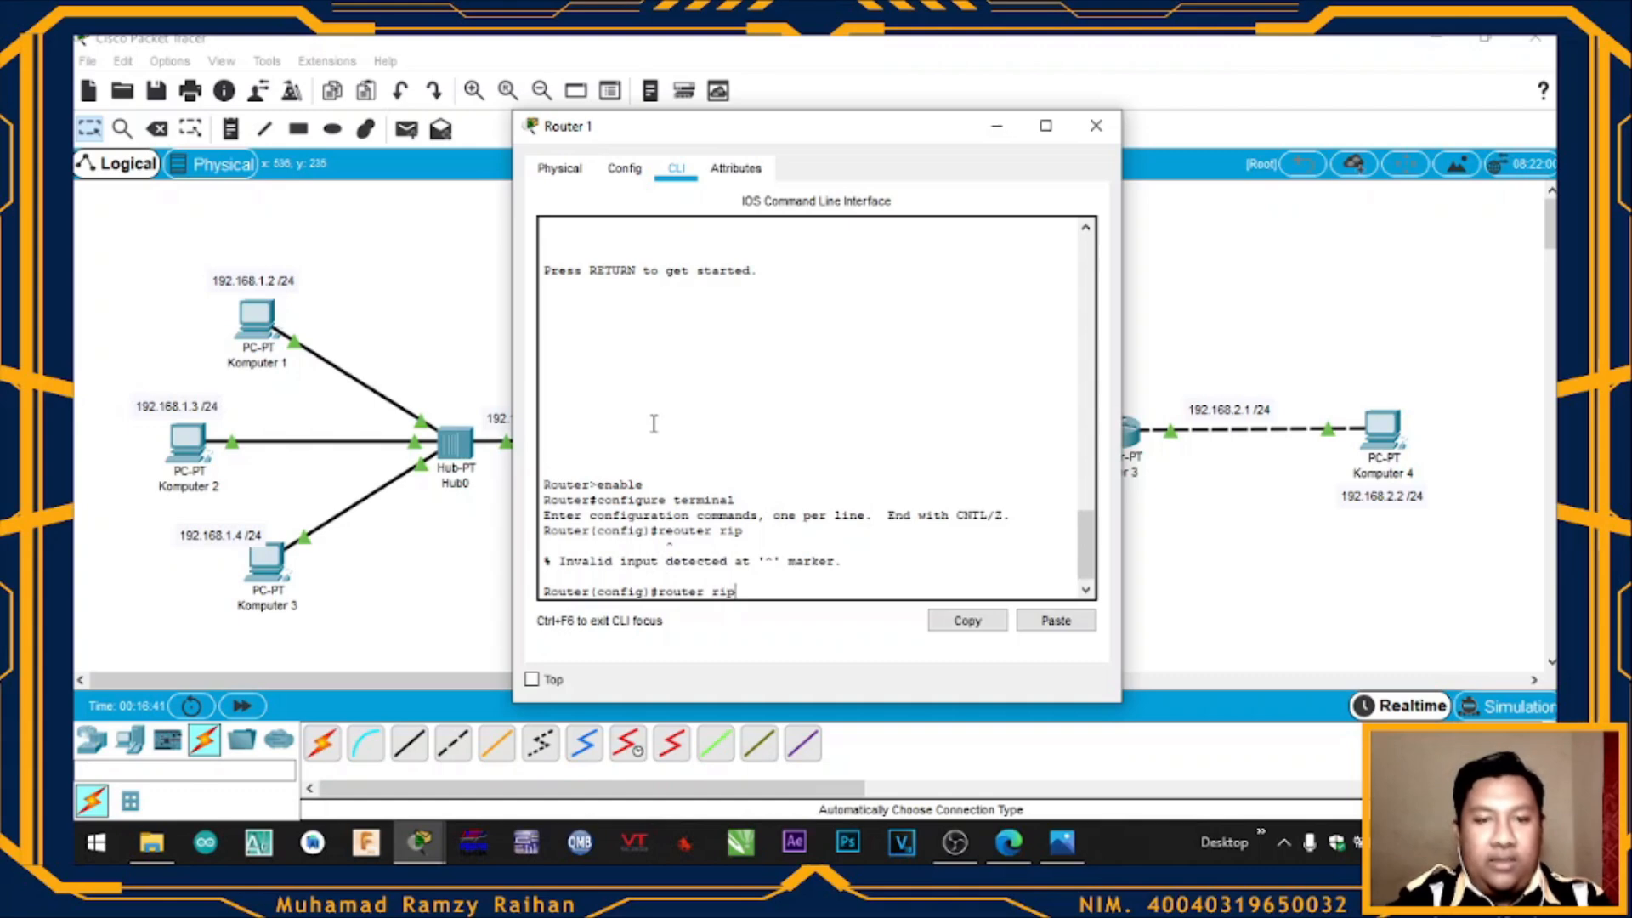
key(Return)
text(version 2)
key(Return)
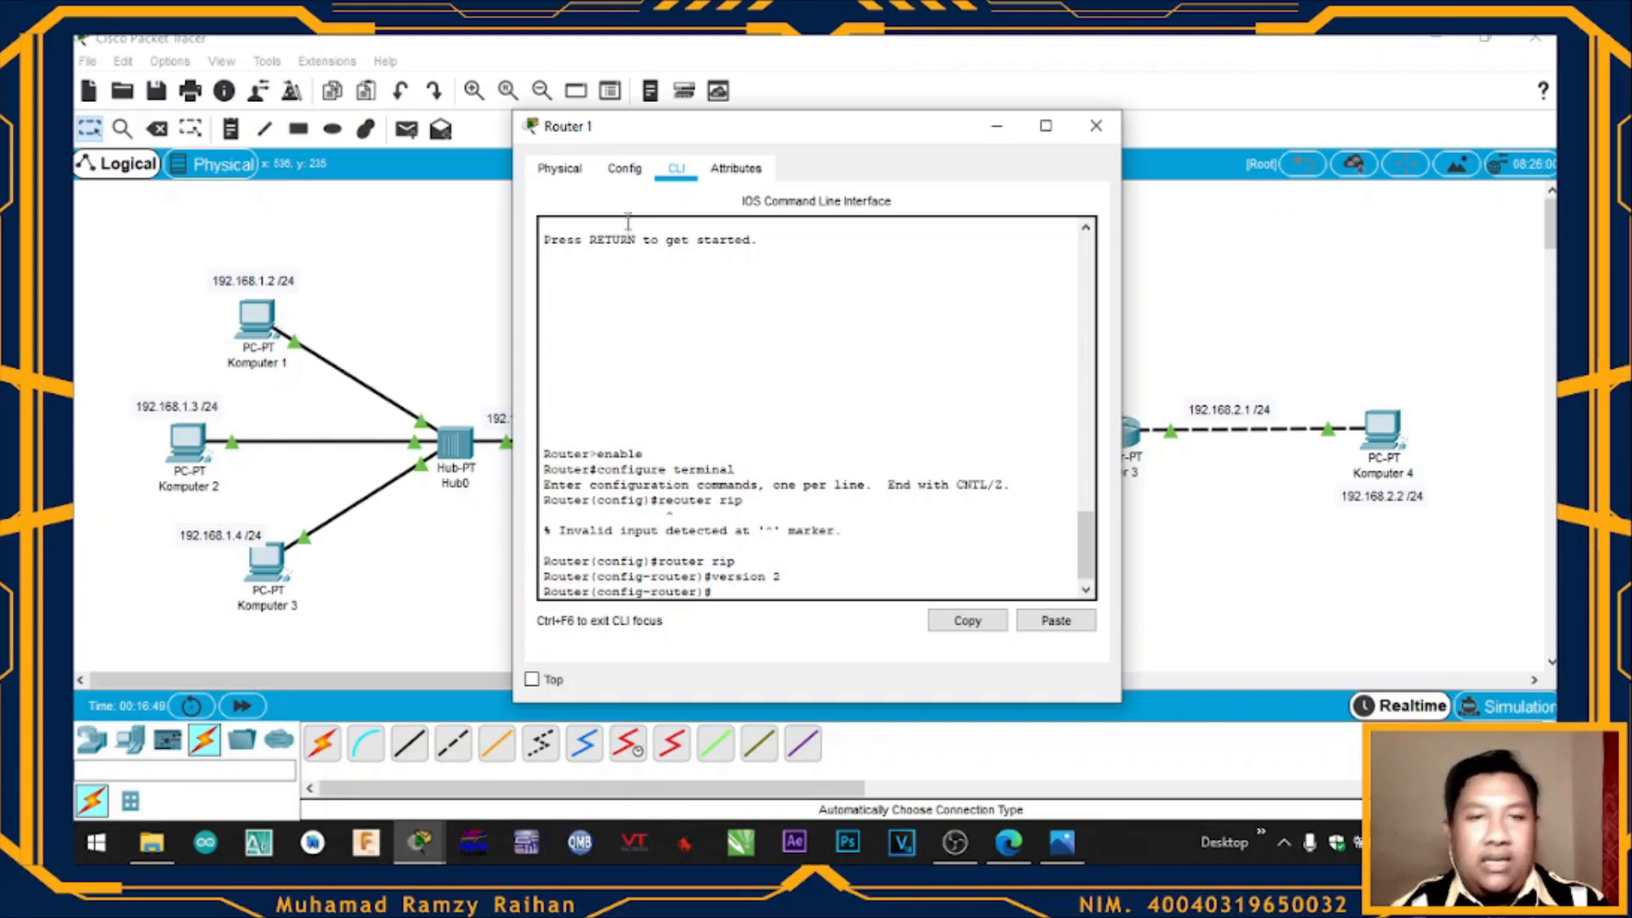
Move Router 1's window clear of the left part of the topology and add network 192.168.1.0 to its RIP configuration
drag(682, 130, 977, 129)
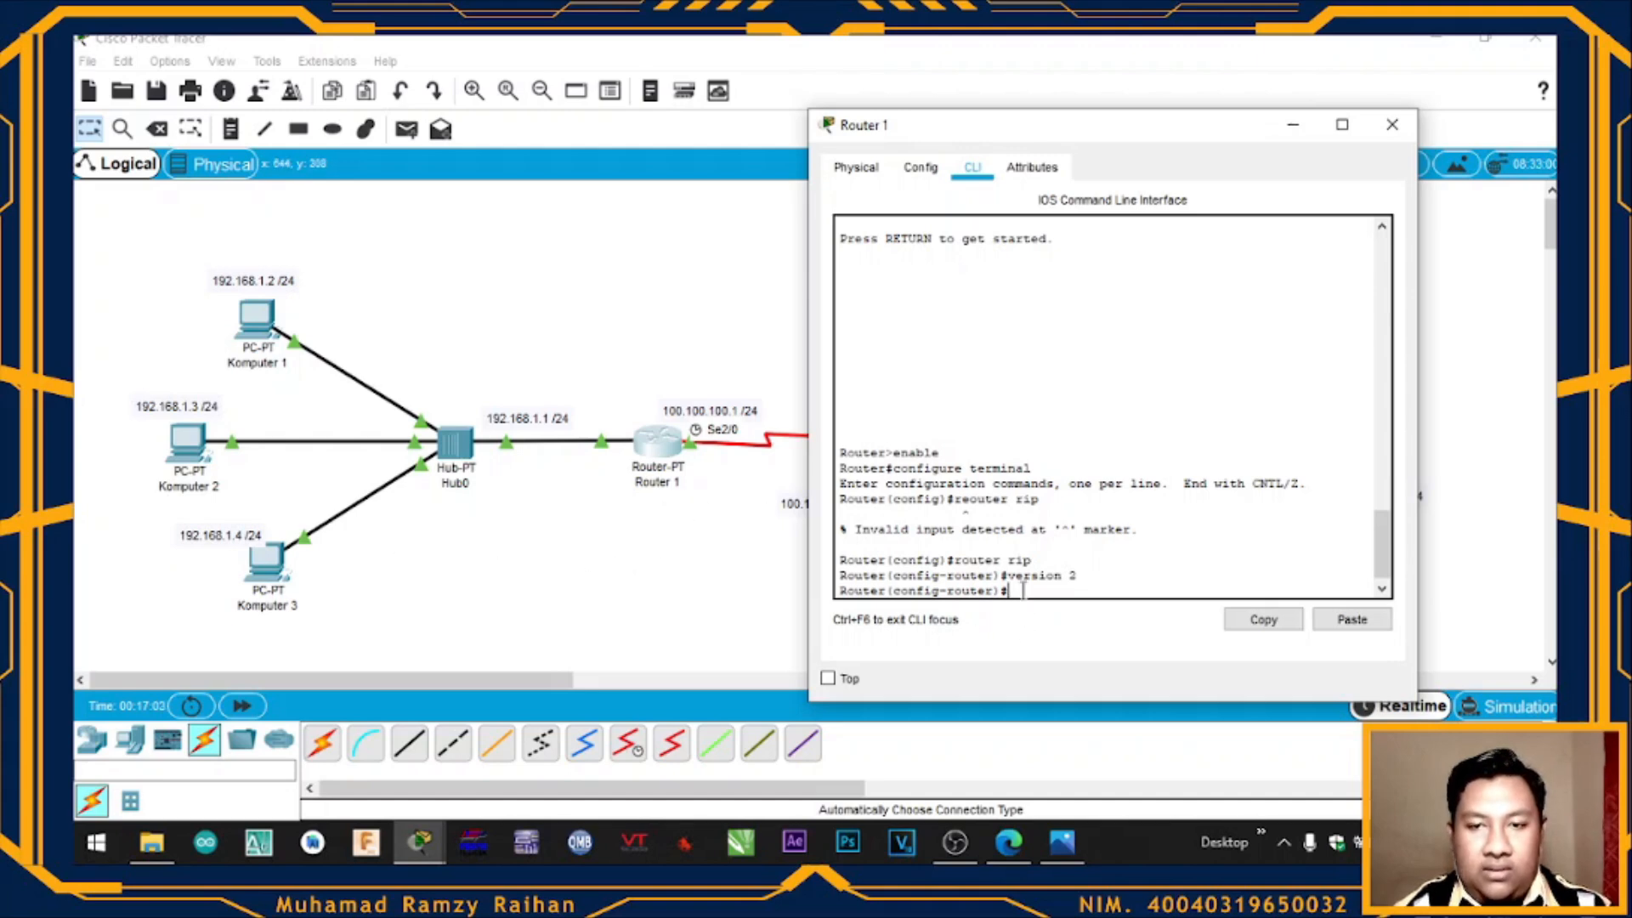
text(192.168)
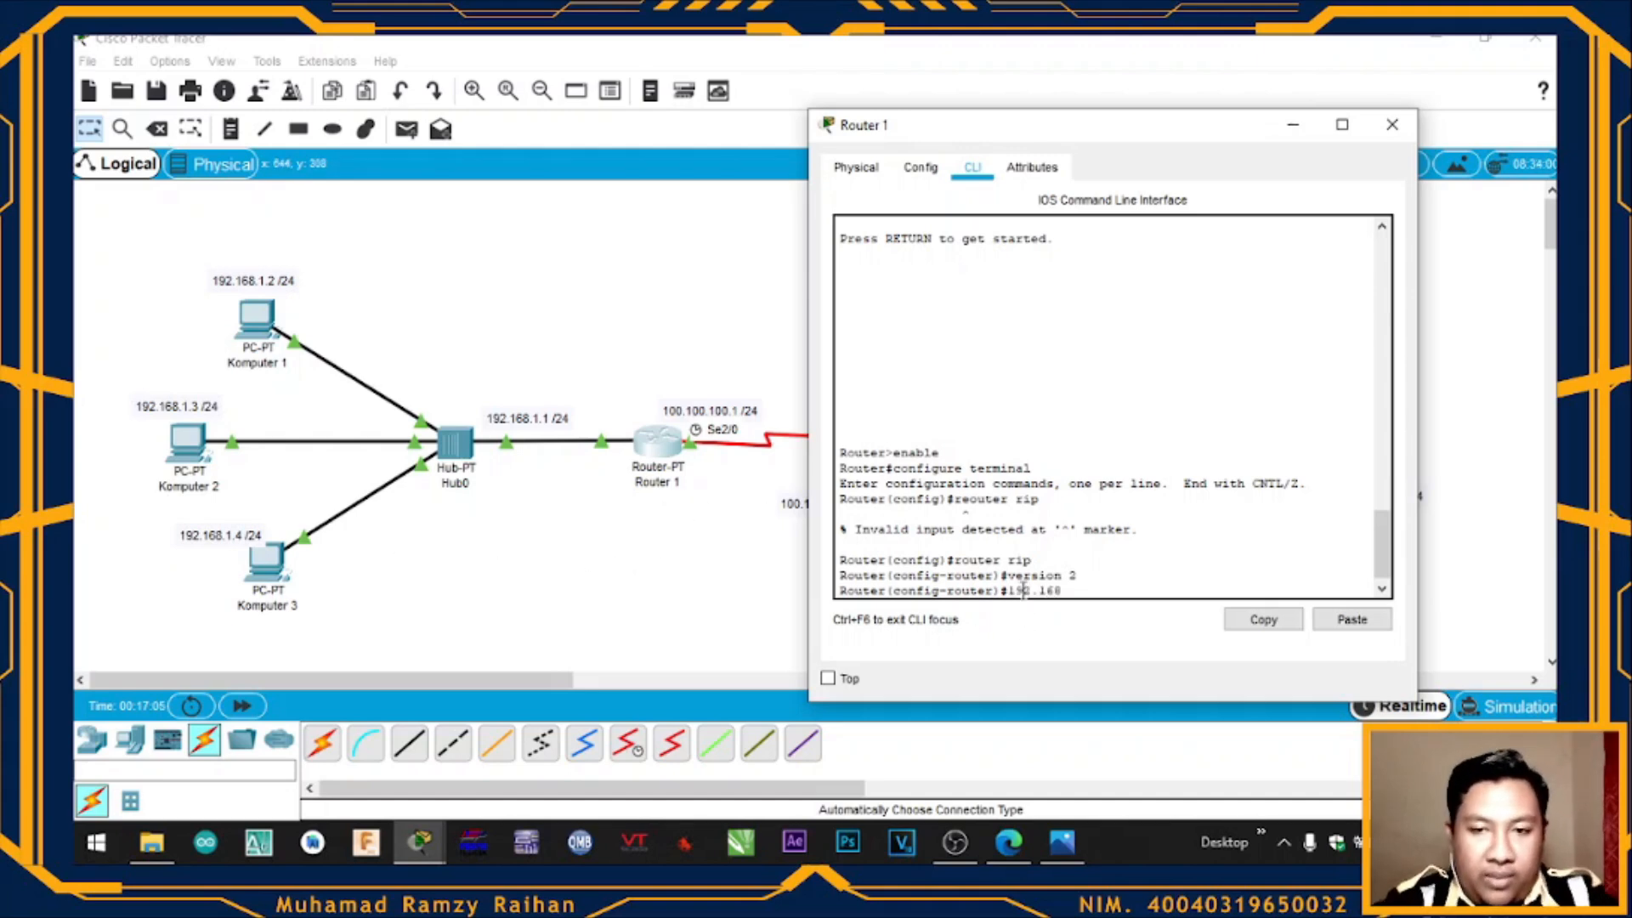
text(.1.0)
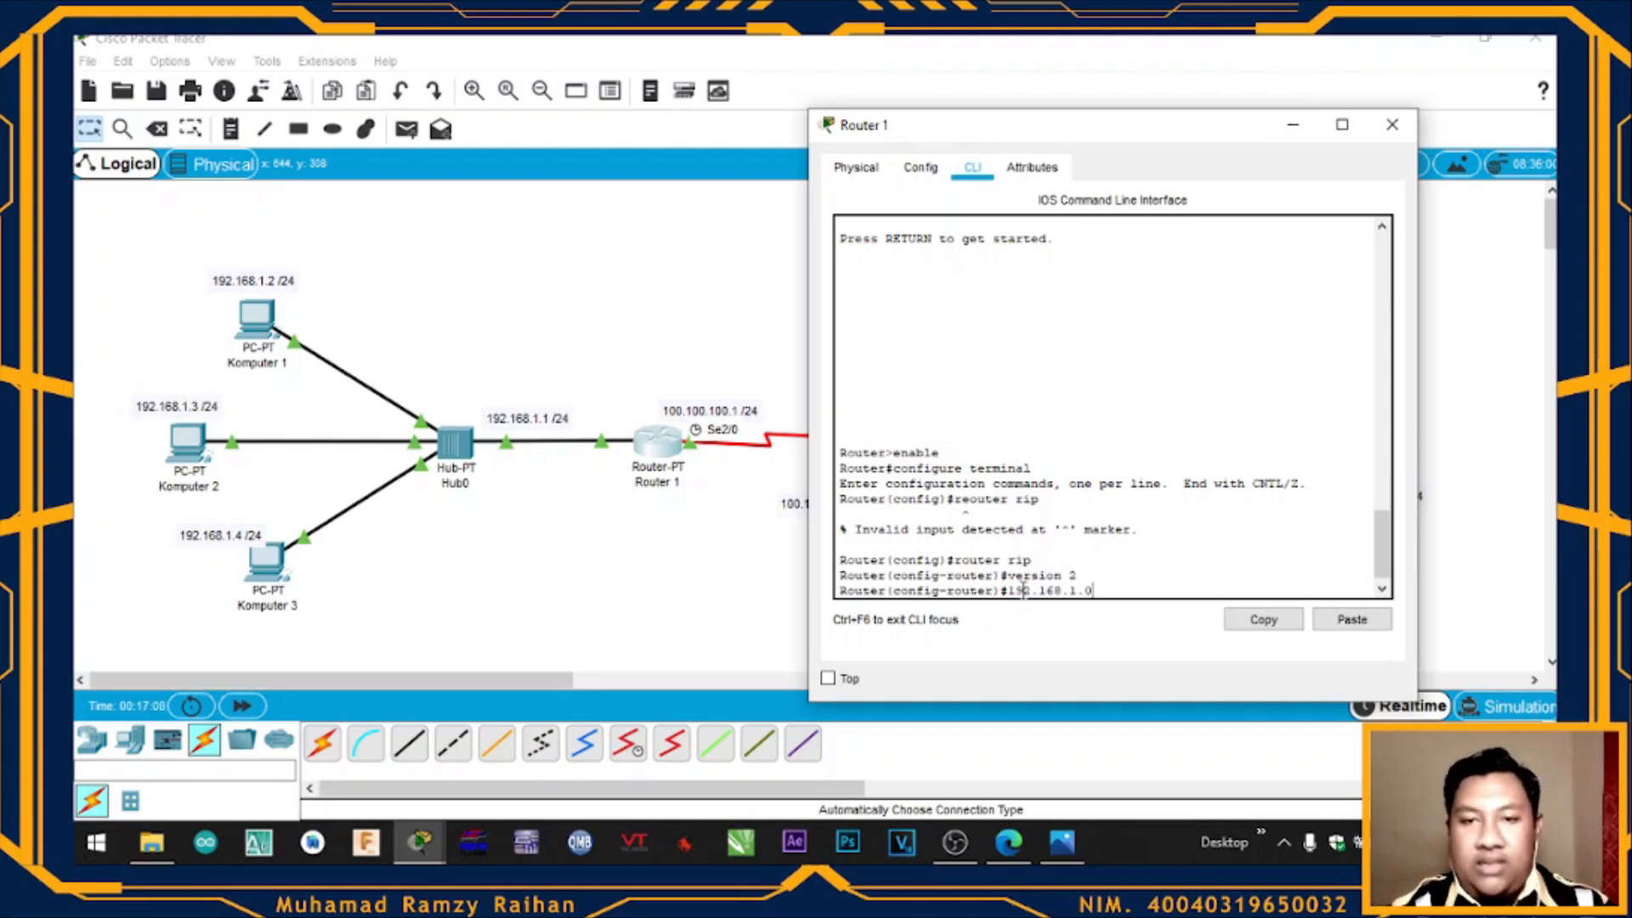
key(Return)
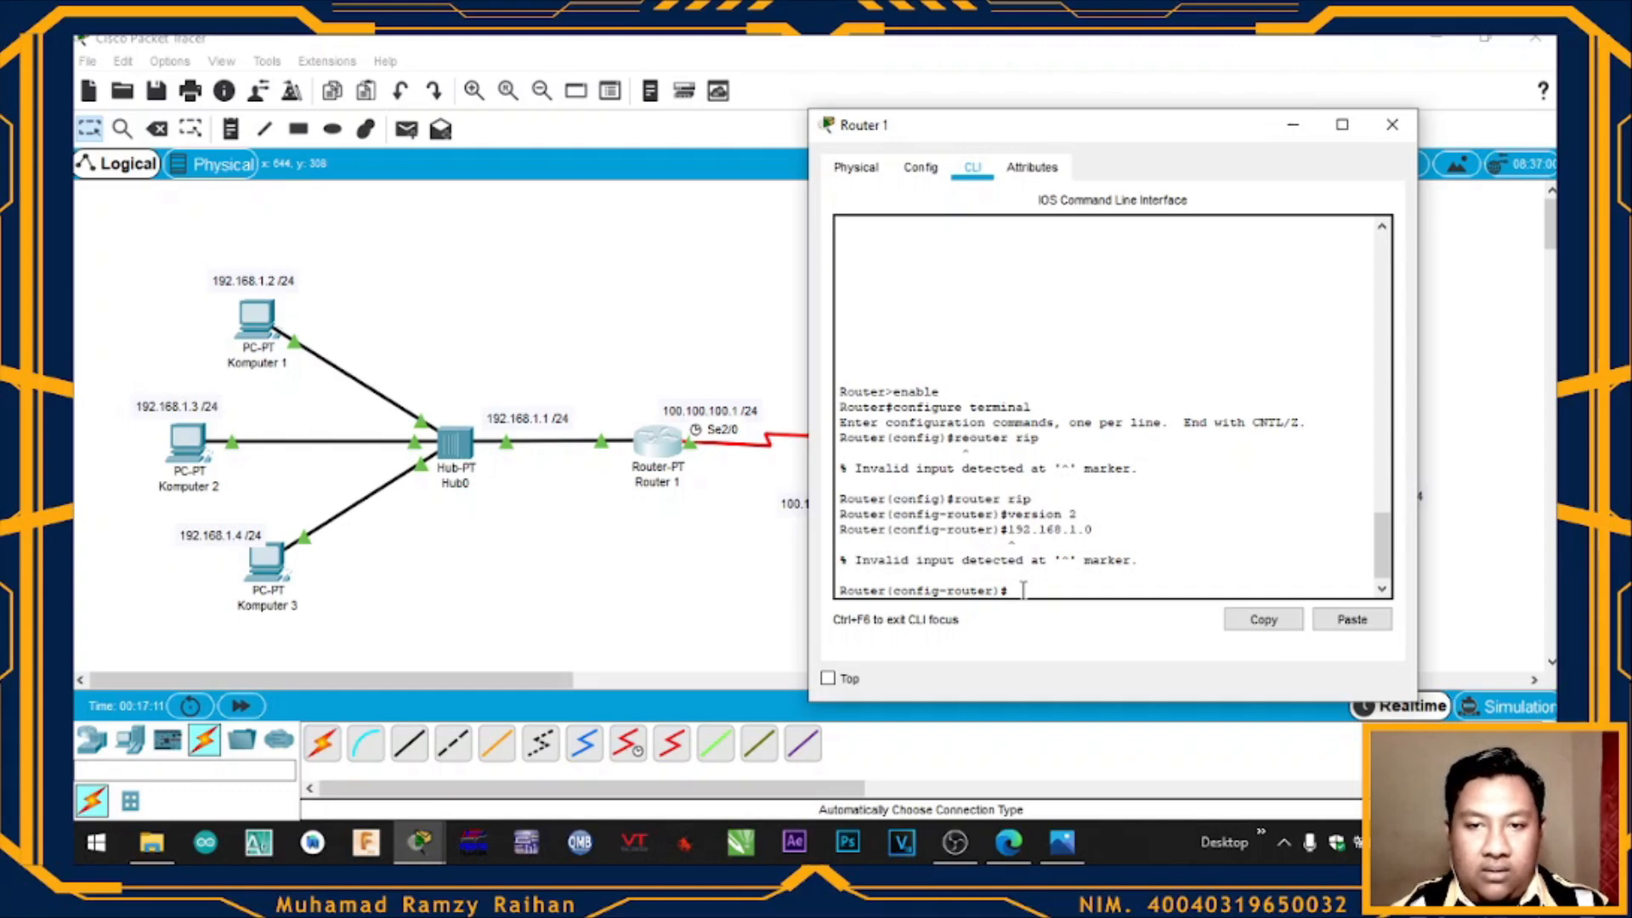
text(networ)
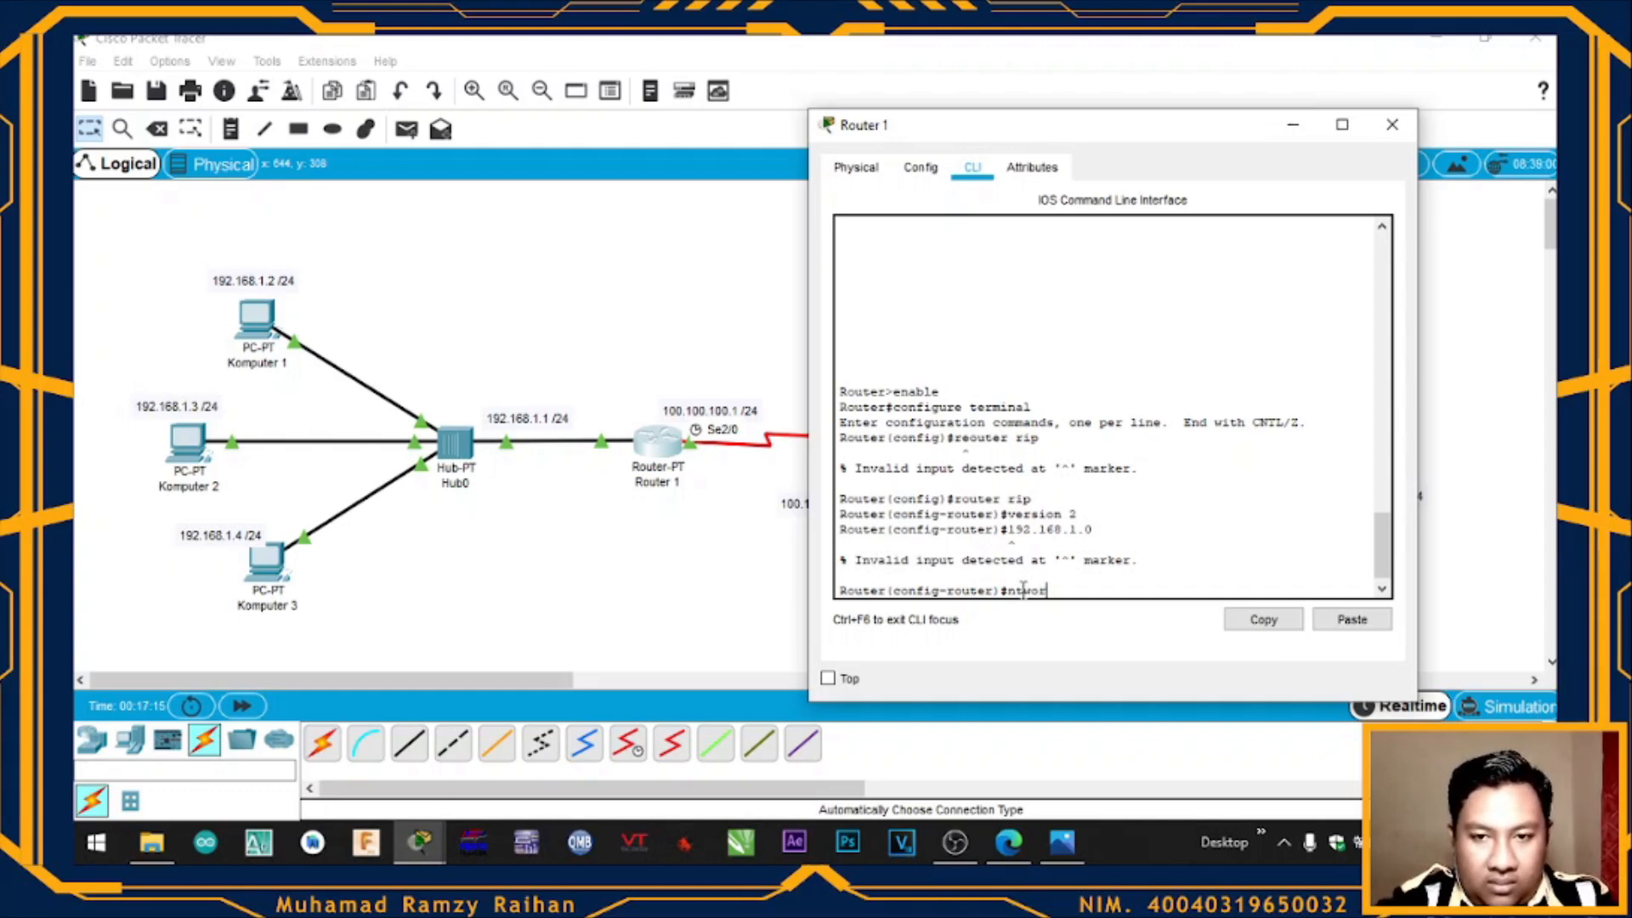
key(BackSpace)
key(BackSpace)
key(BackSpace)
text(etwork)
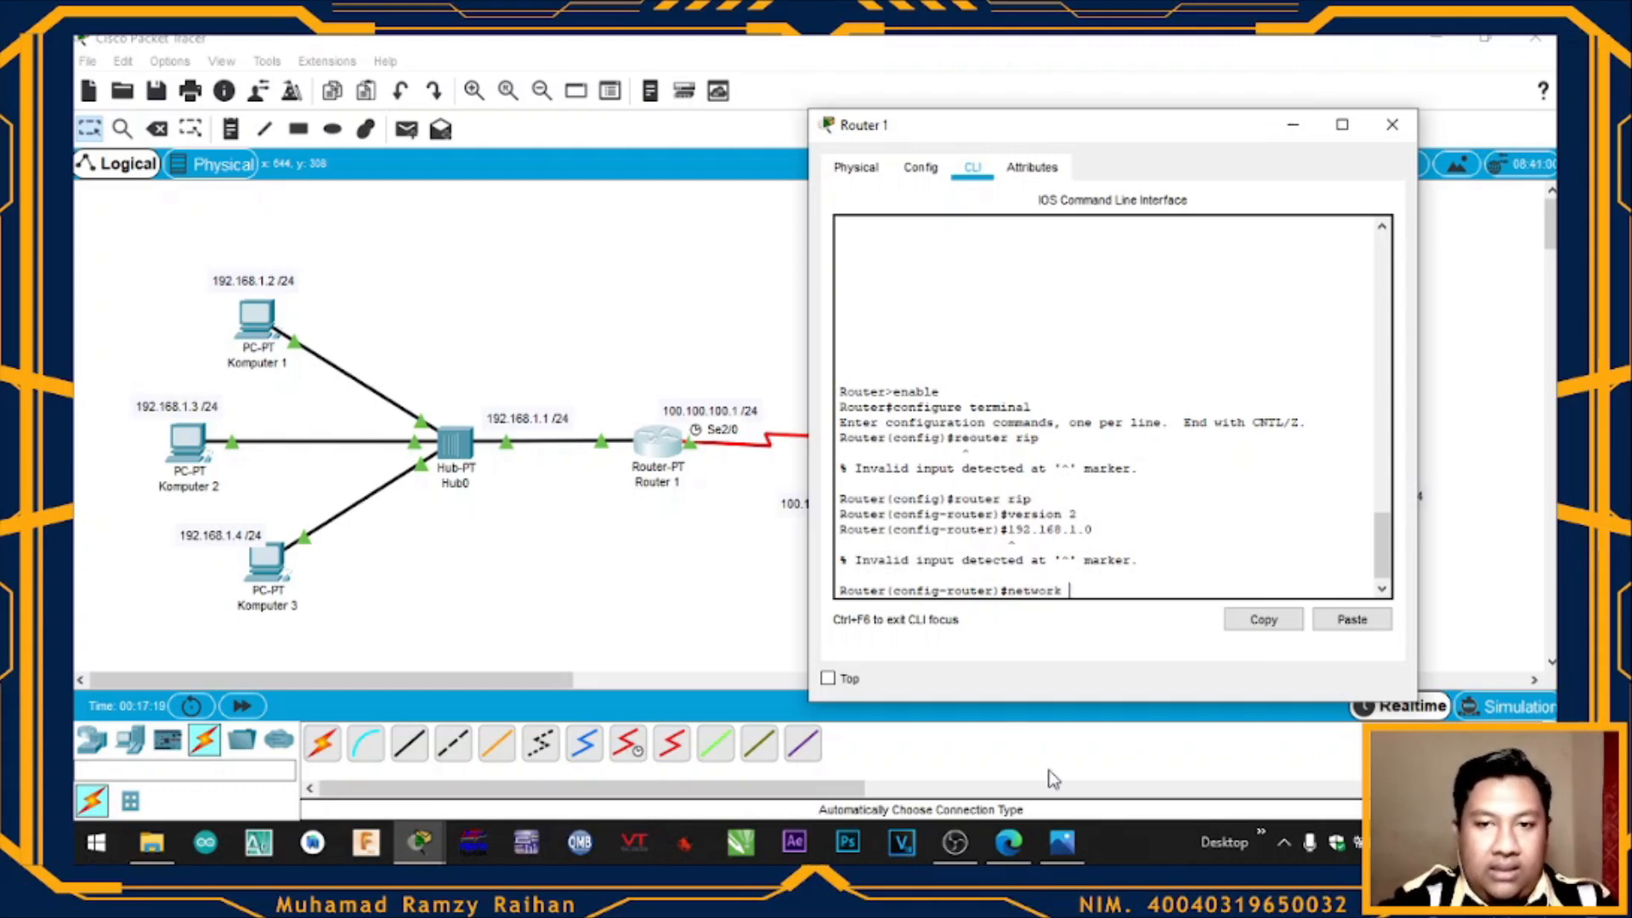
text( 192.168.1.0)
key(Return)
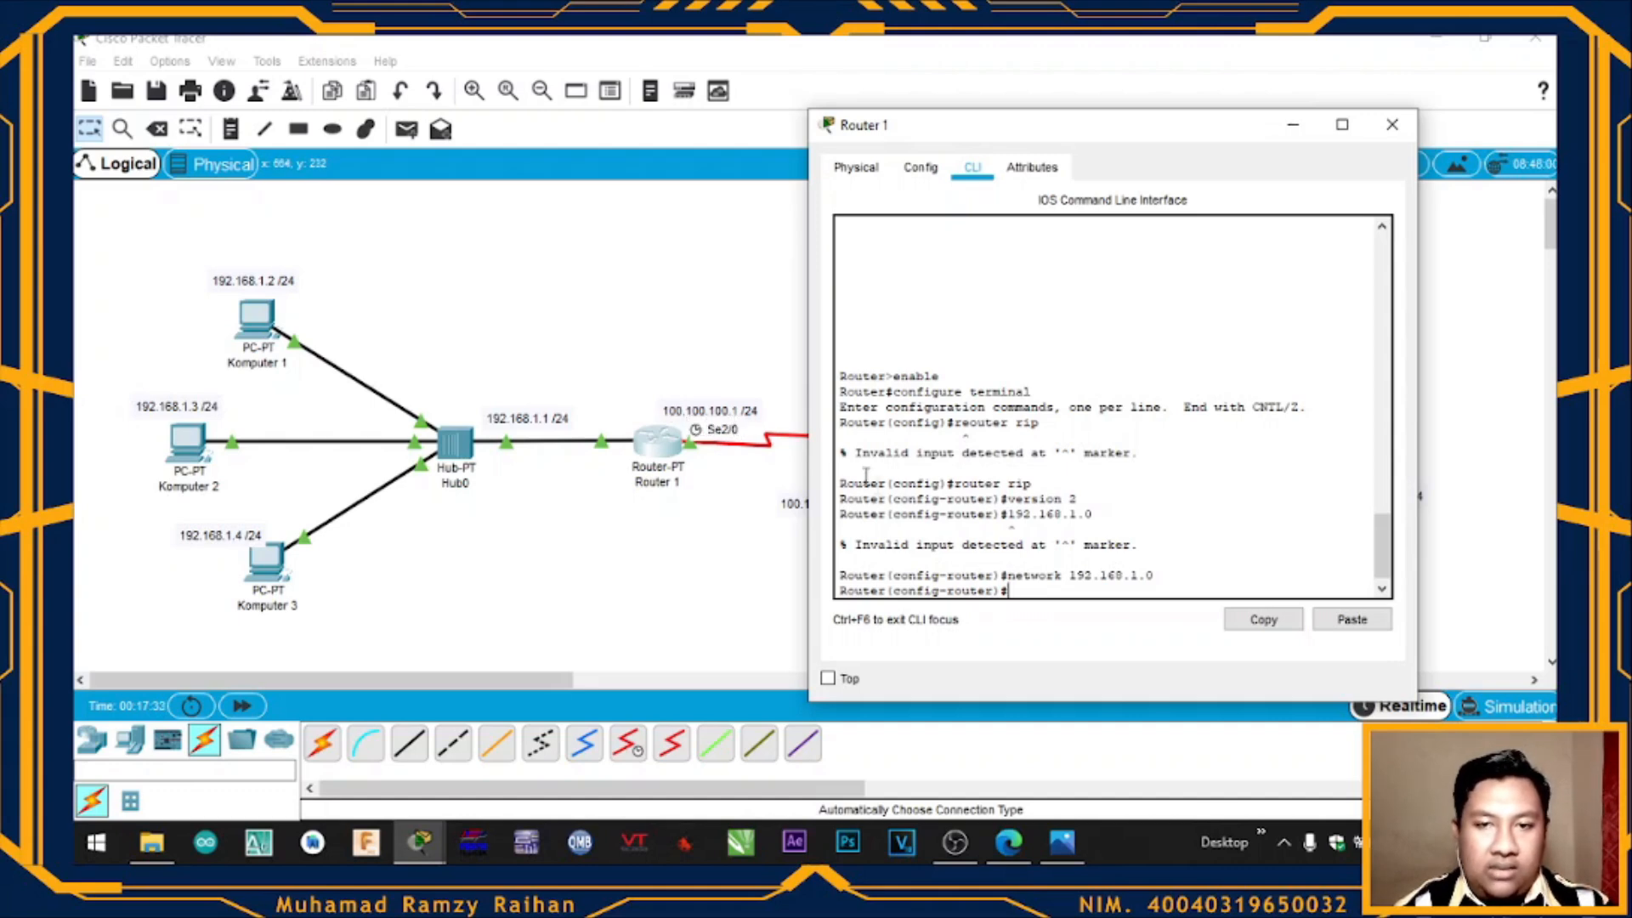
Add network 100.100.100.0 to Router 1's RIP configuration, exit RIP mode and close the router's window
text(network 100.)
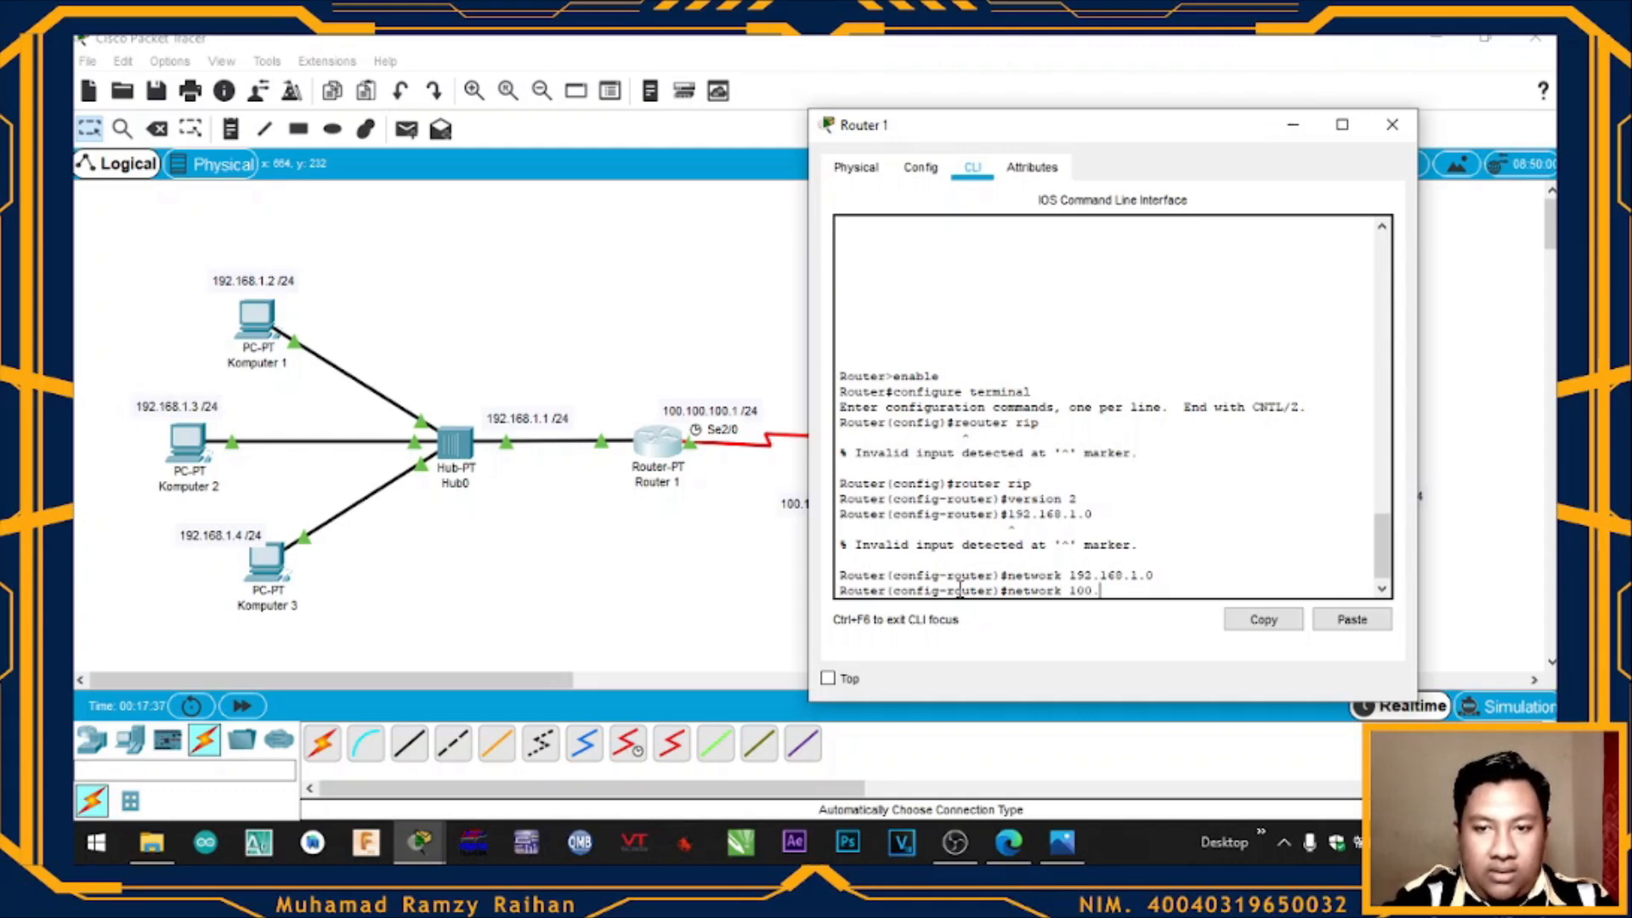
text(100.100.0)
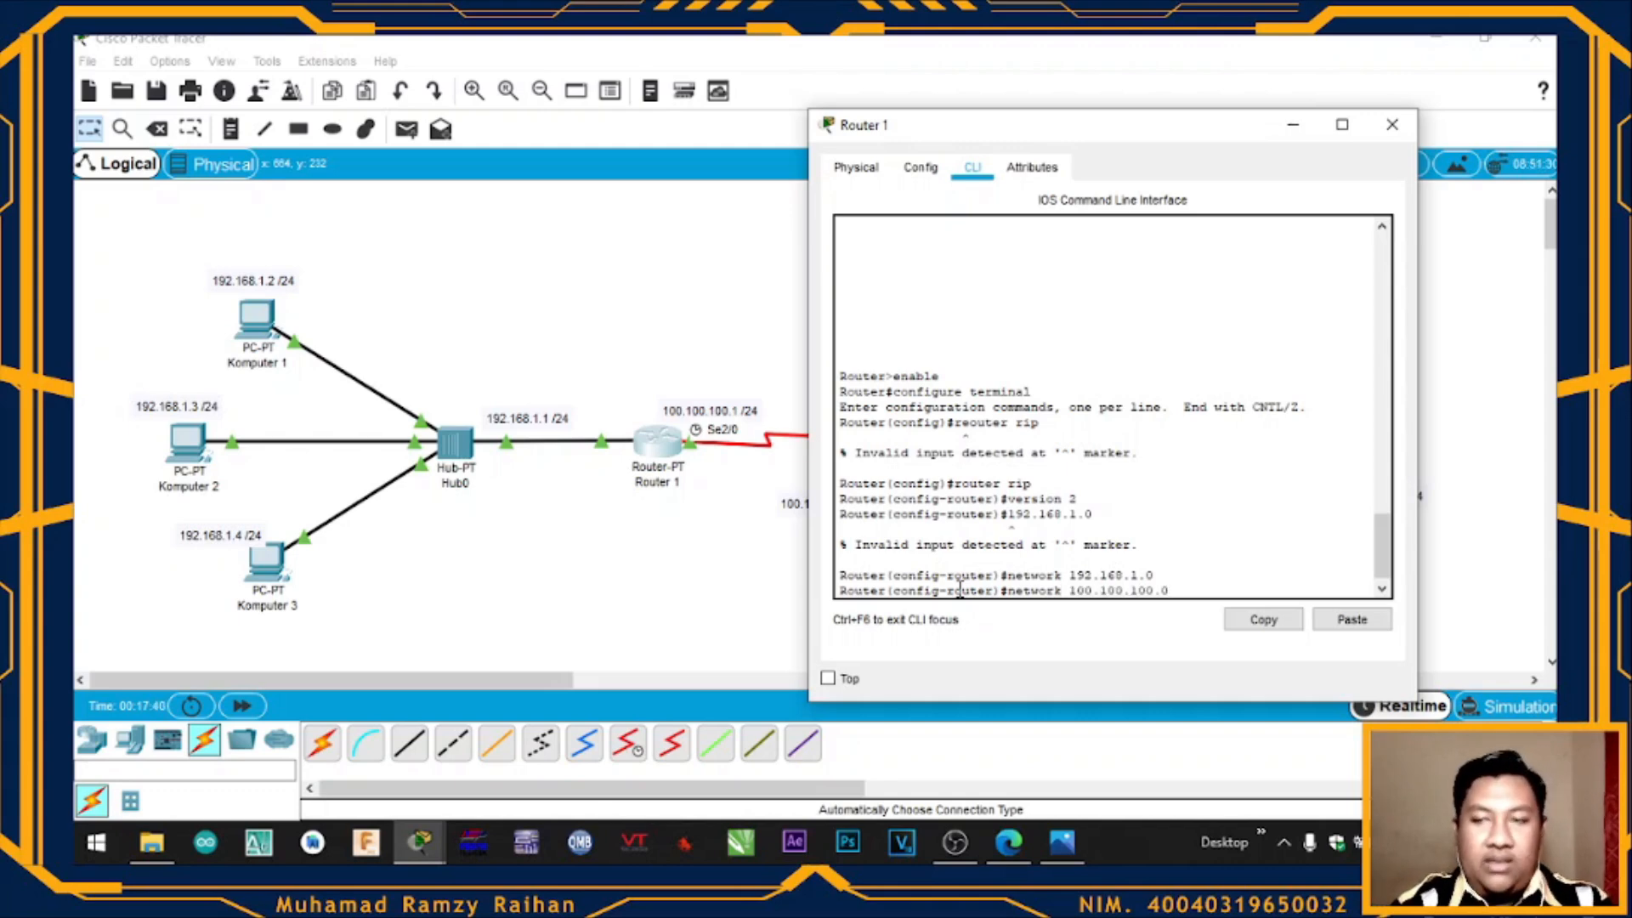
key(Return)
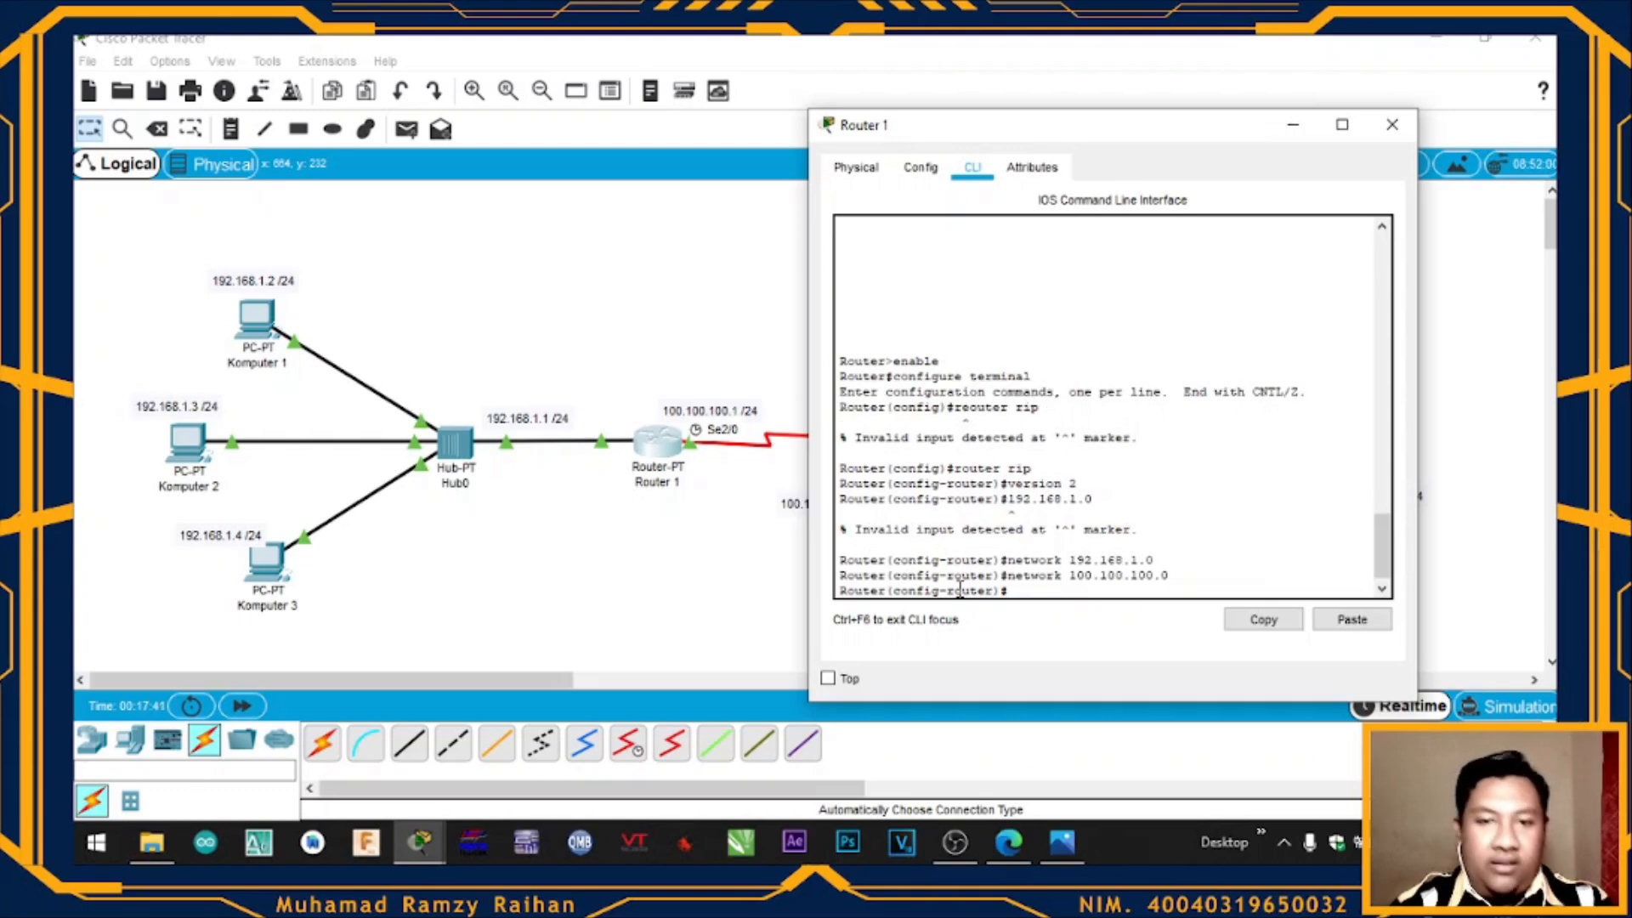
text(ex)
key(Return)
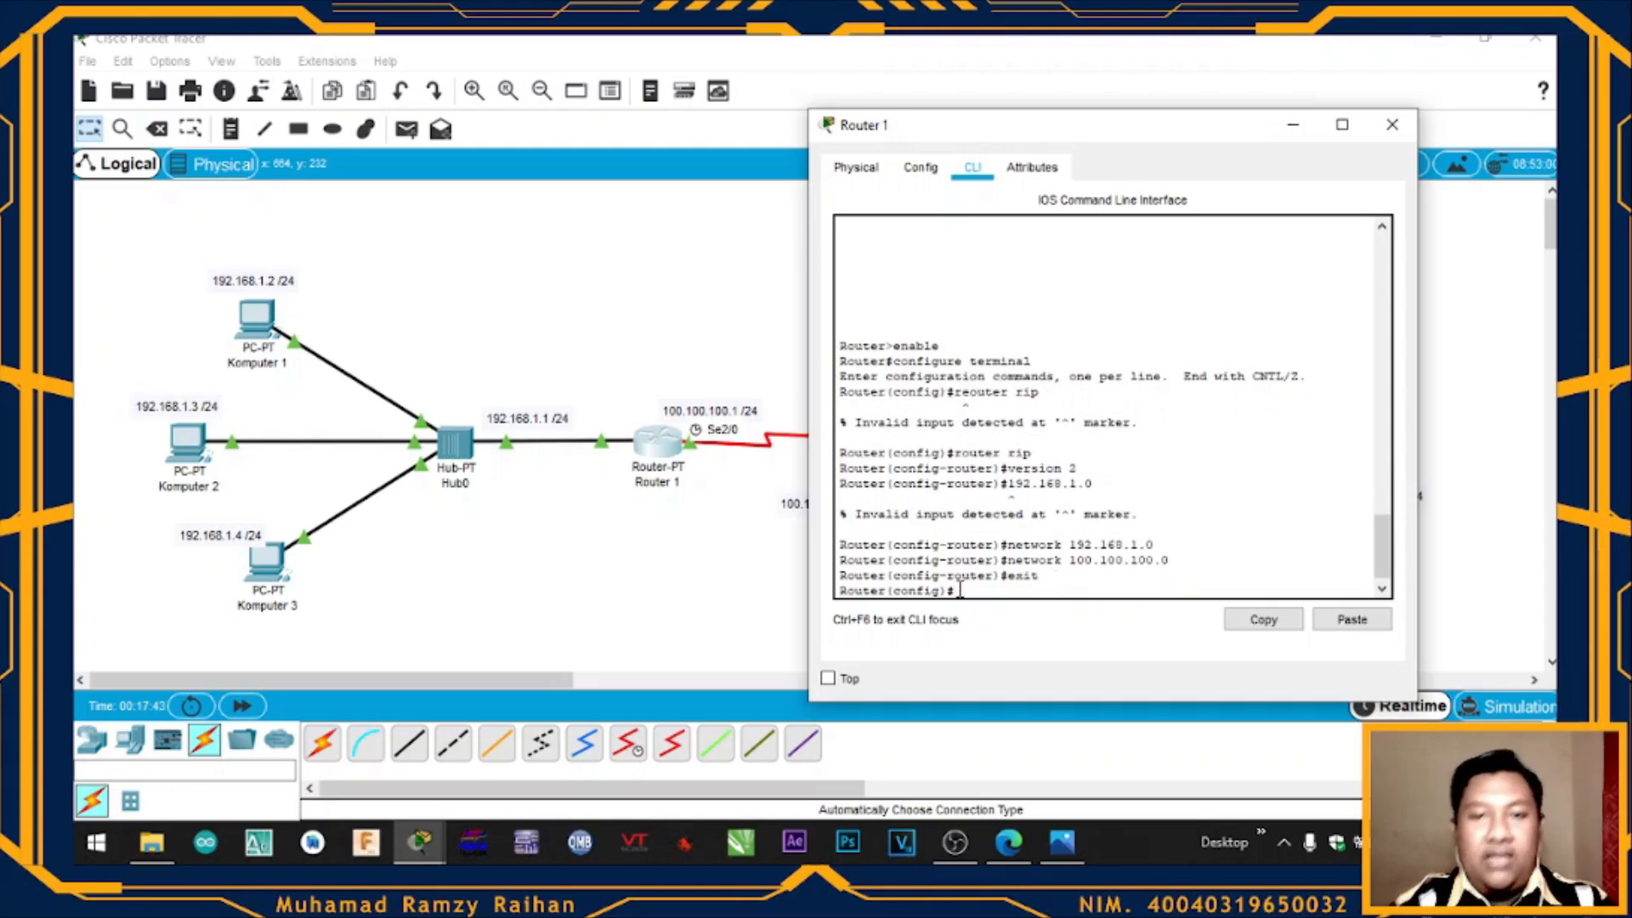
click(1385, 124)
Open Router 2's command line, move its window off the routers, and exit configuration mode to a fresh console session
click(894, 456)
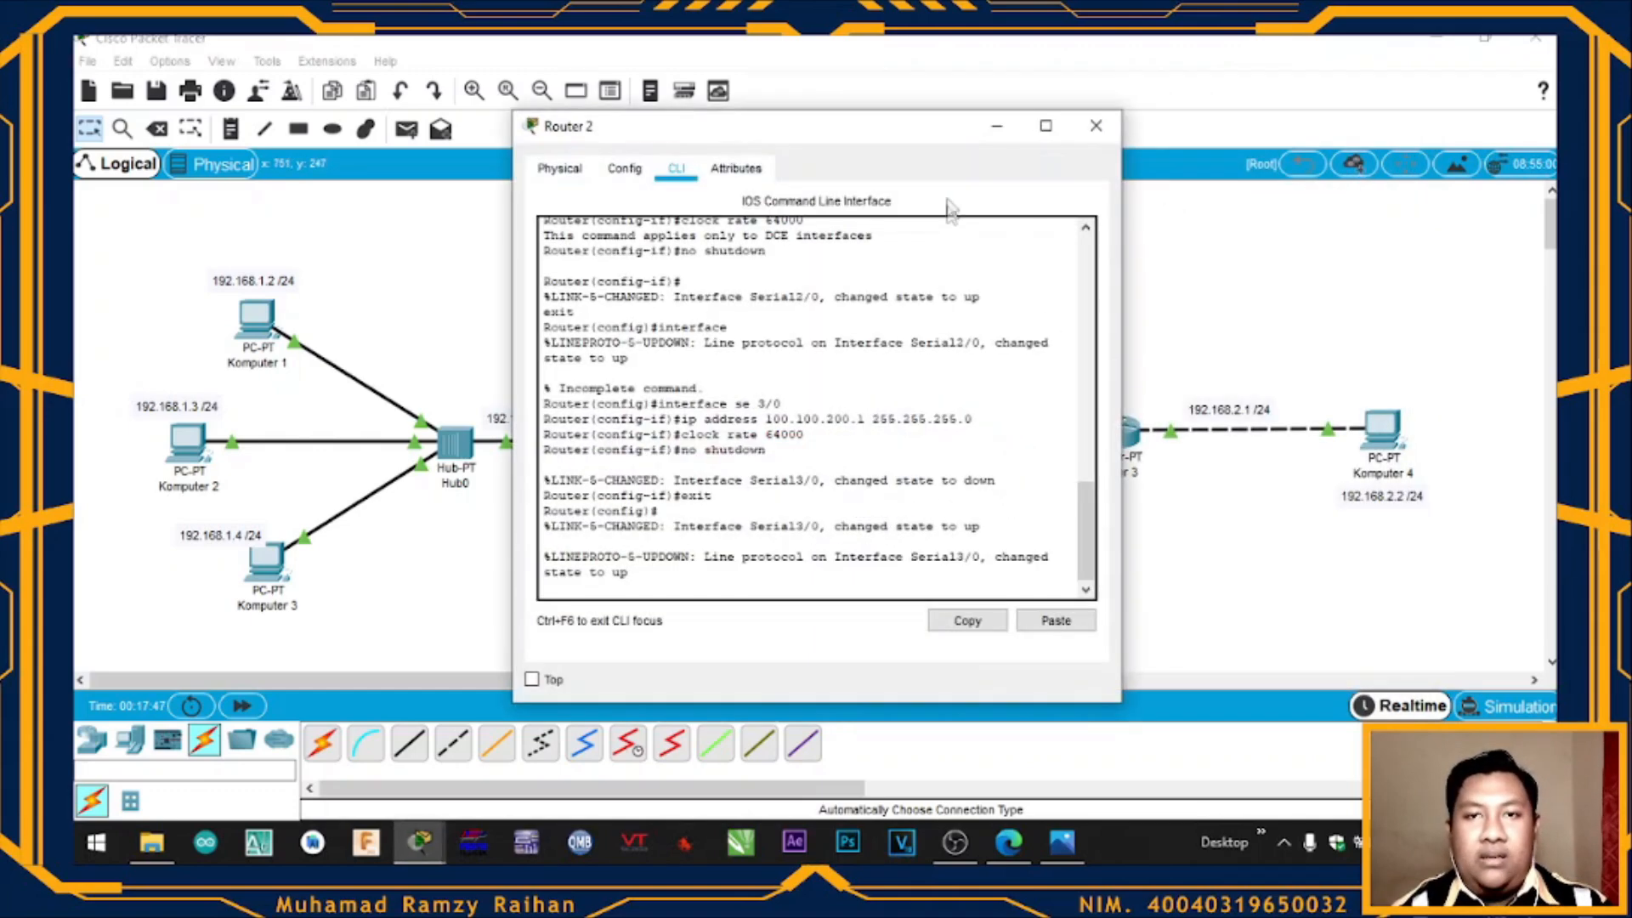
drag(926, 139, 538, 125)
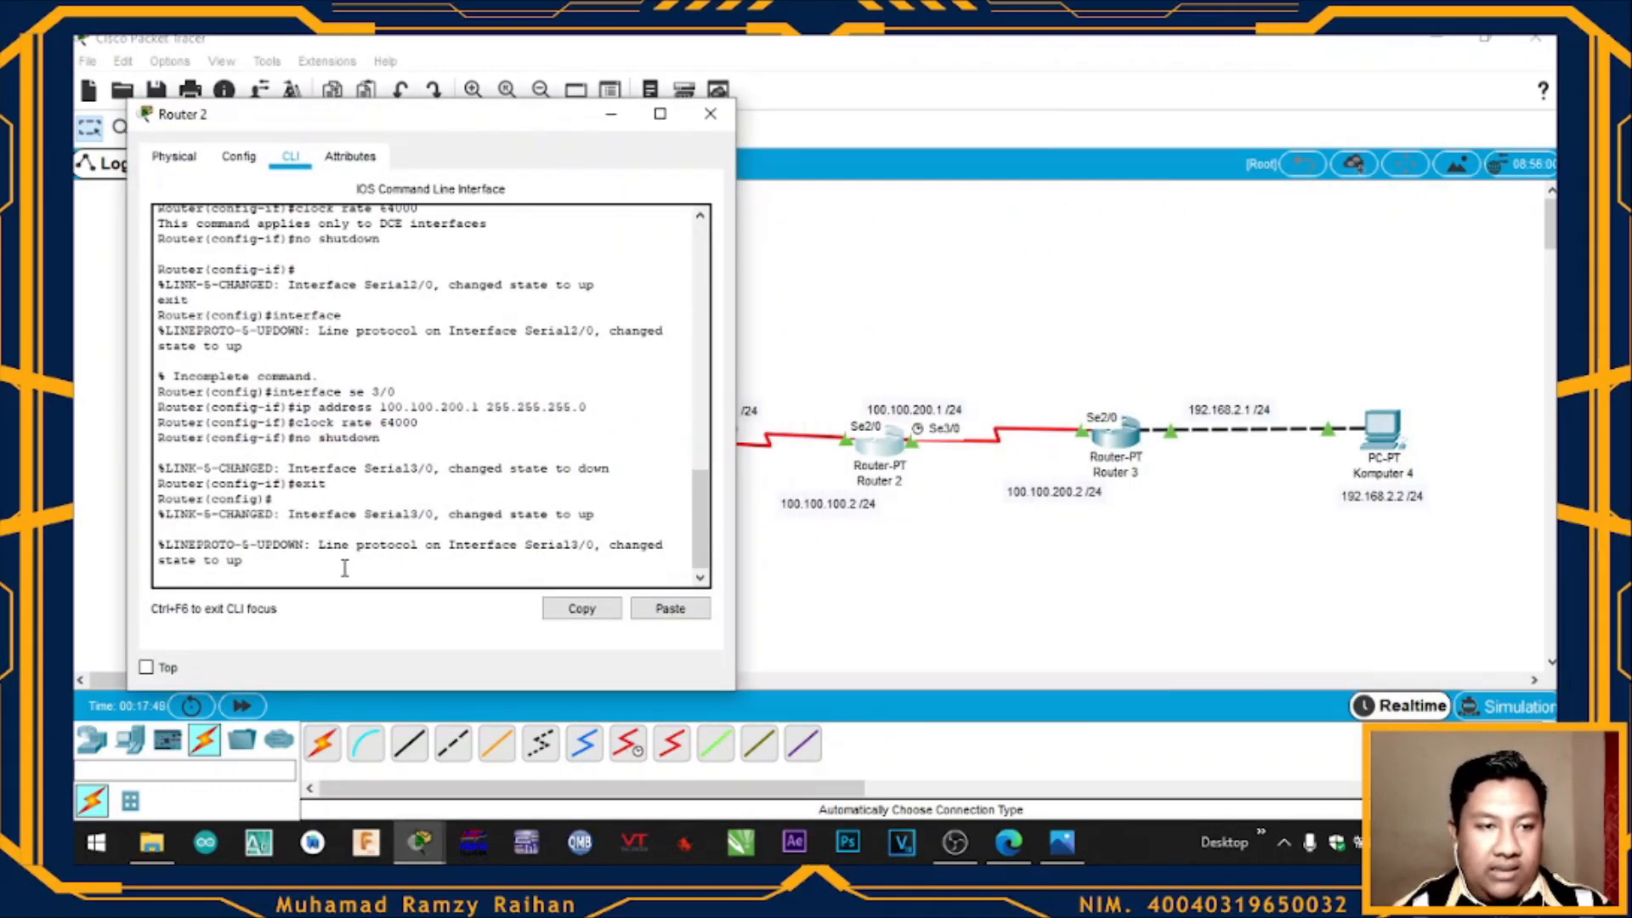
key(Return)
text(exit)
key(Return)
text(exit)
key(Return)
key(Return)
Enter privileged mode and global configuration mode on Router 2 with enable and configure terminal
text(enable)
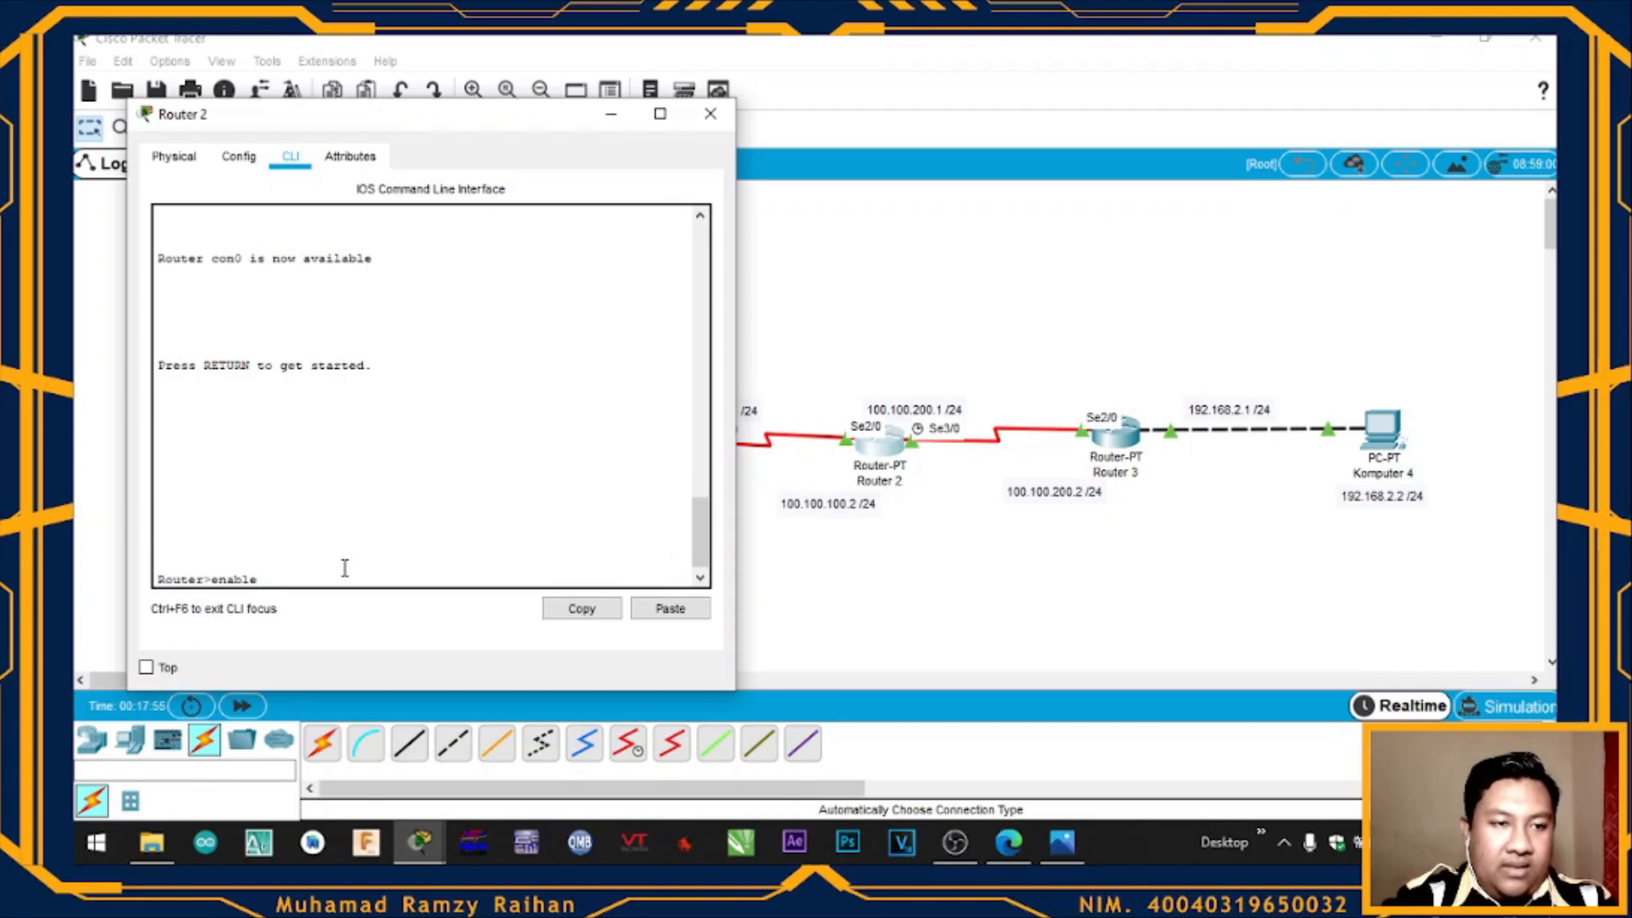
key(Return)
text(conf)
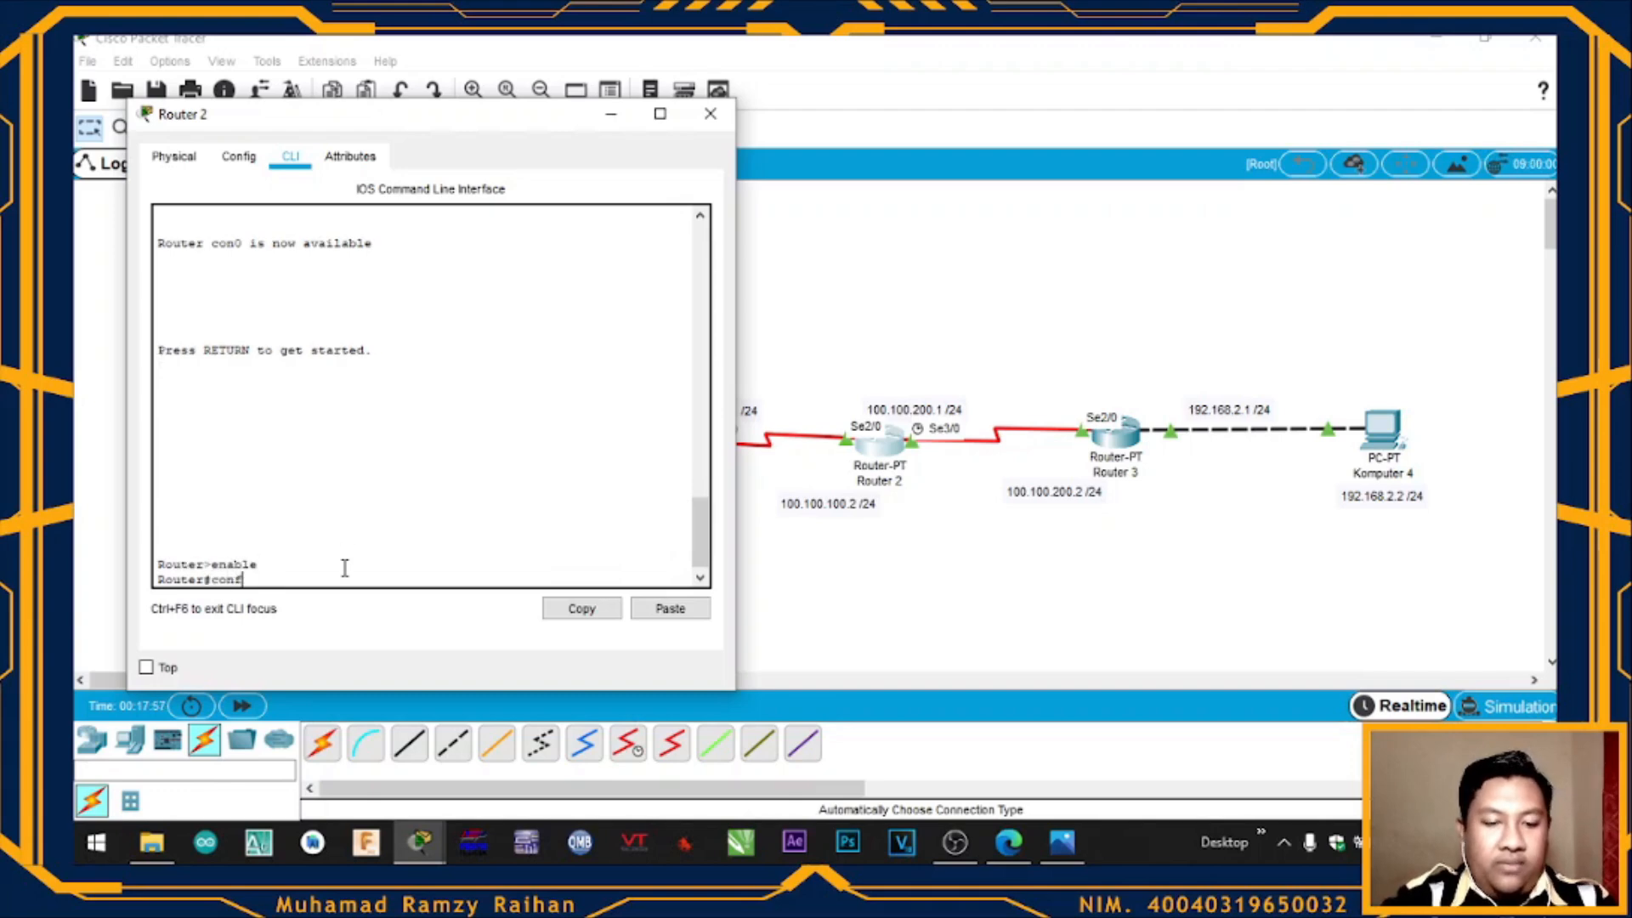
text(igure terminal)
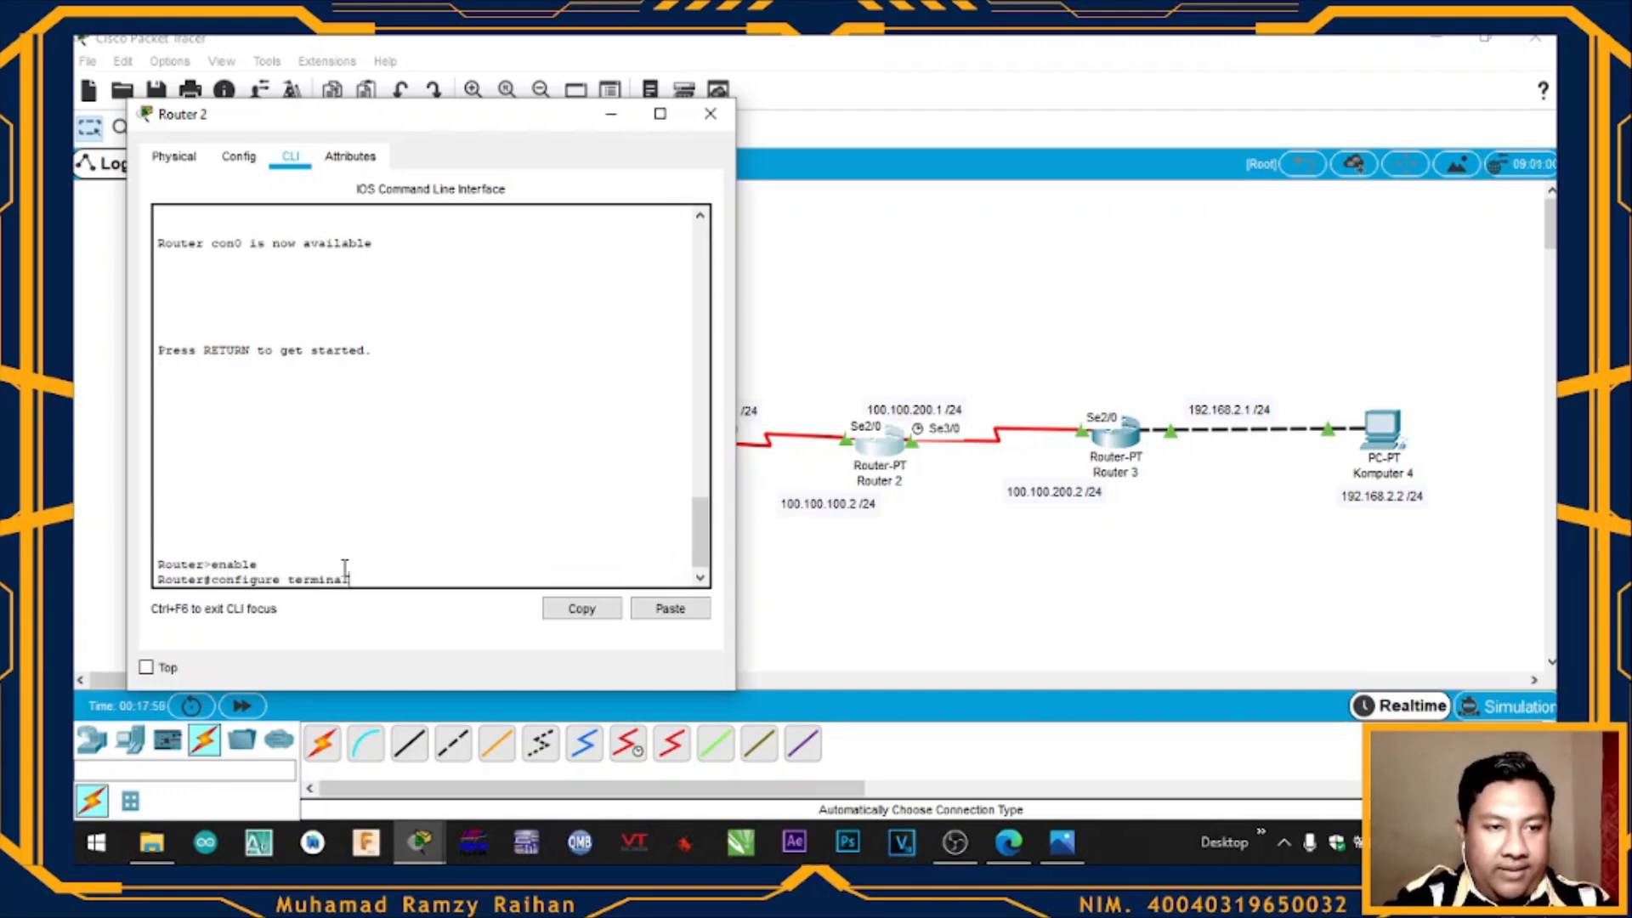
key(Return)
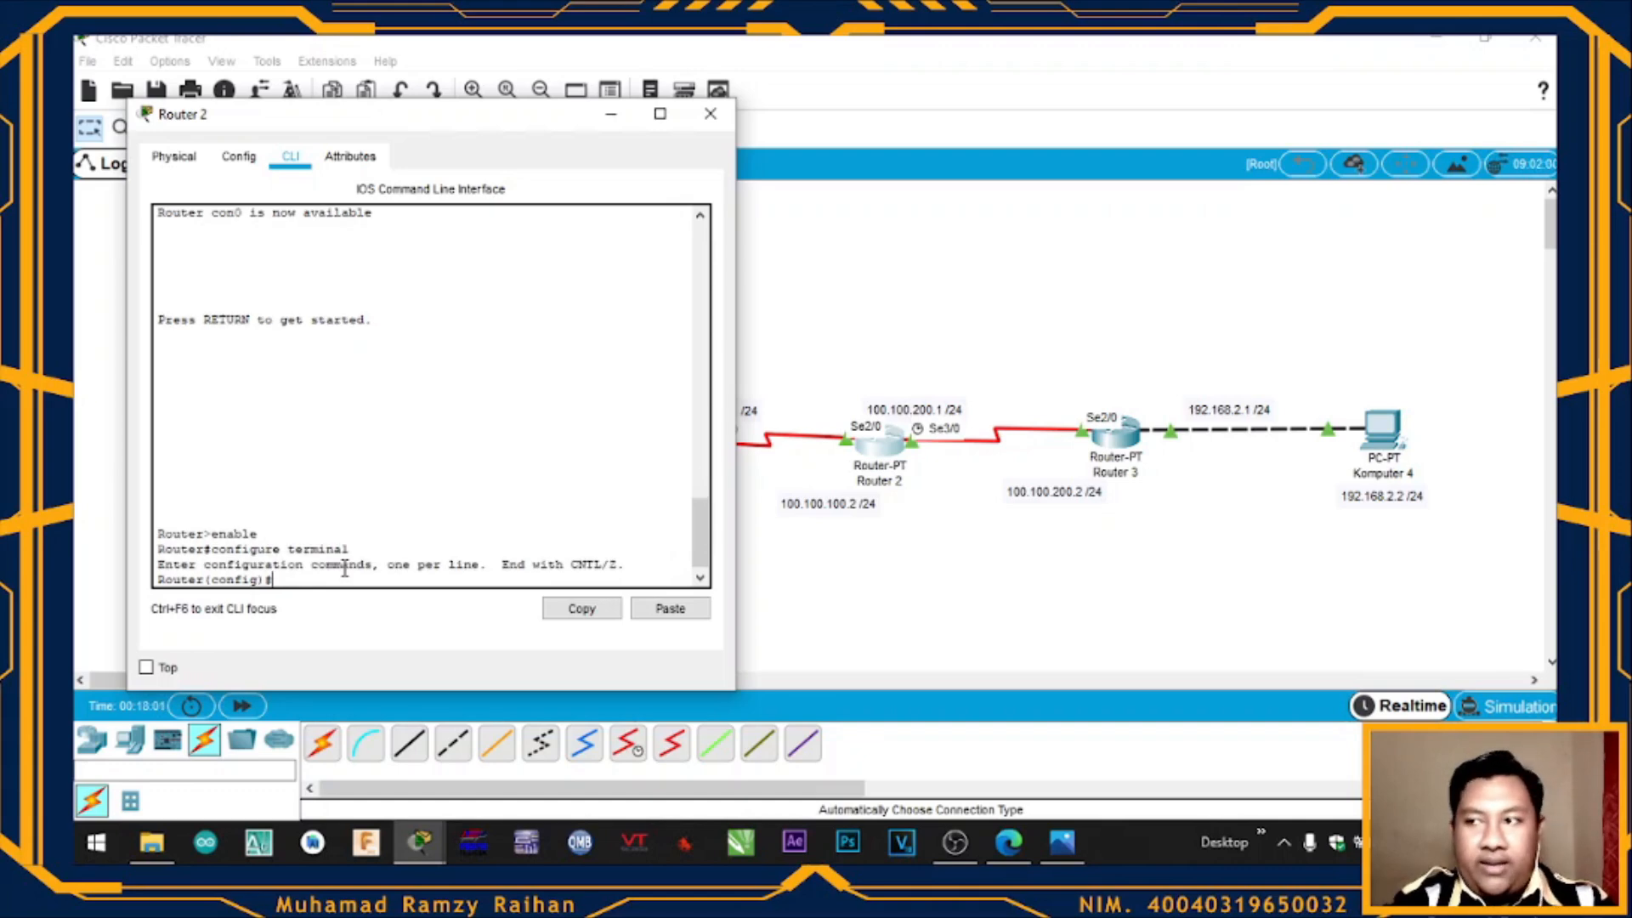
Start RIP routing on Router 2 with router rip and set it to version 2
text(rou)
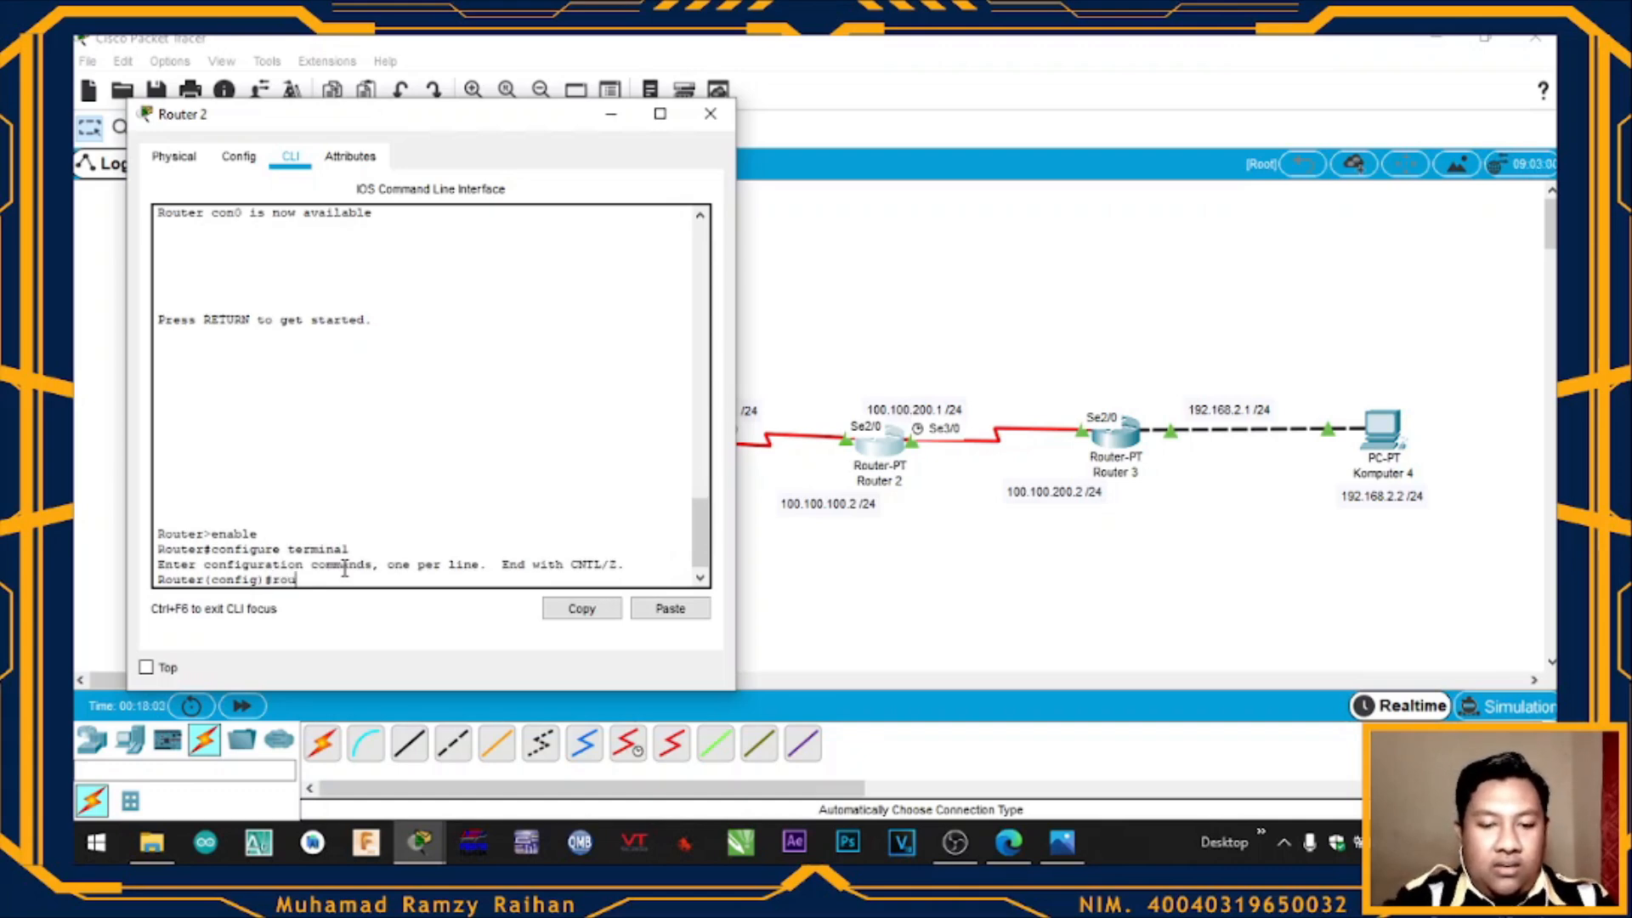
text(ter rip)
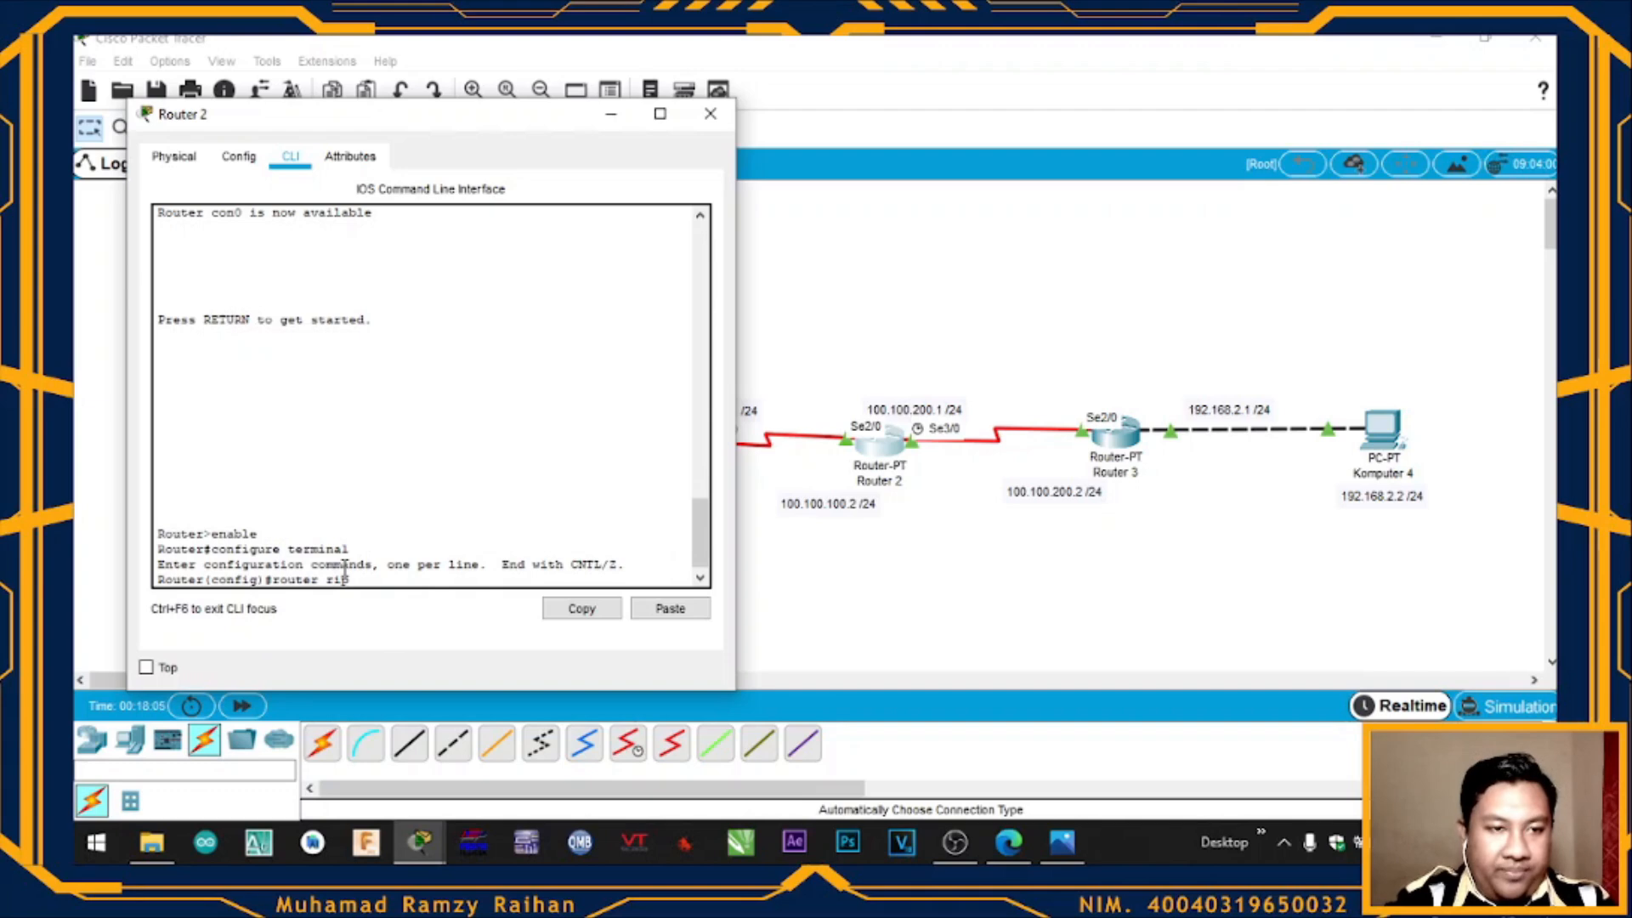
key(Return)
text(version 2)
key(Return)
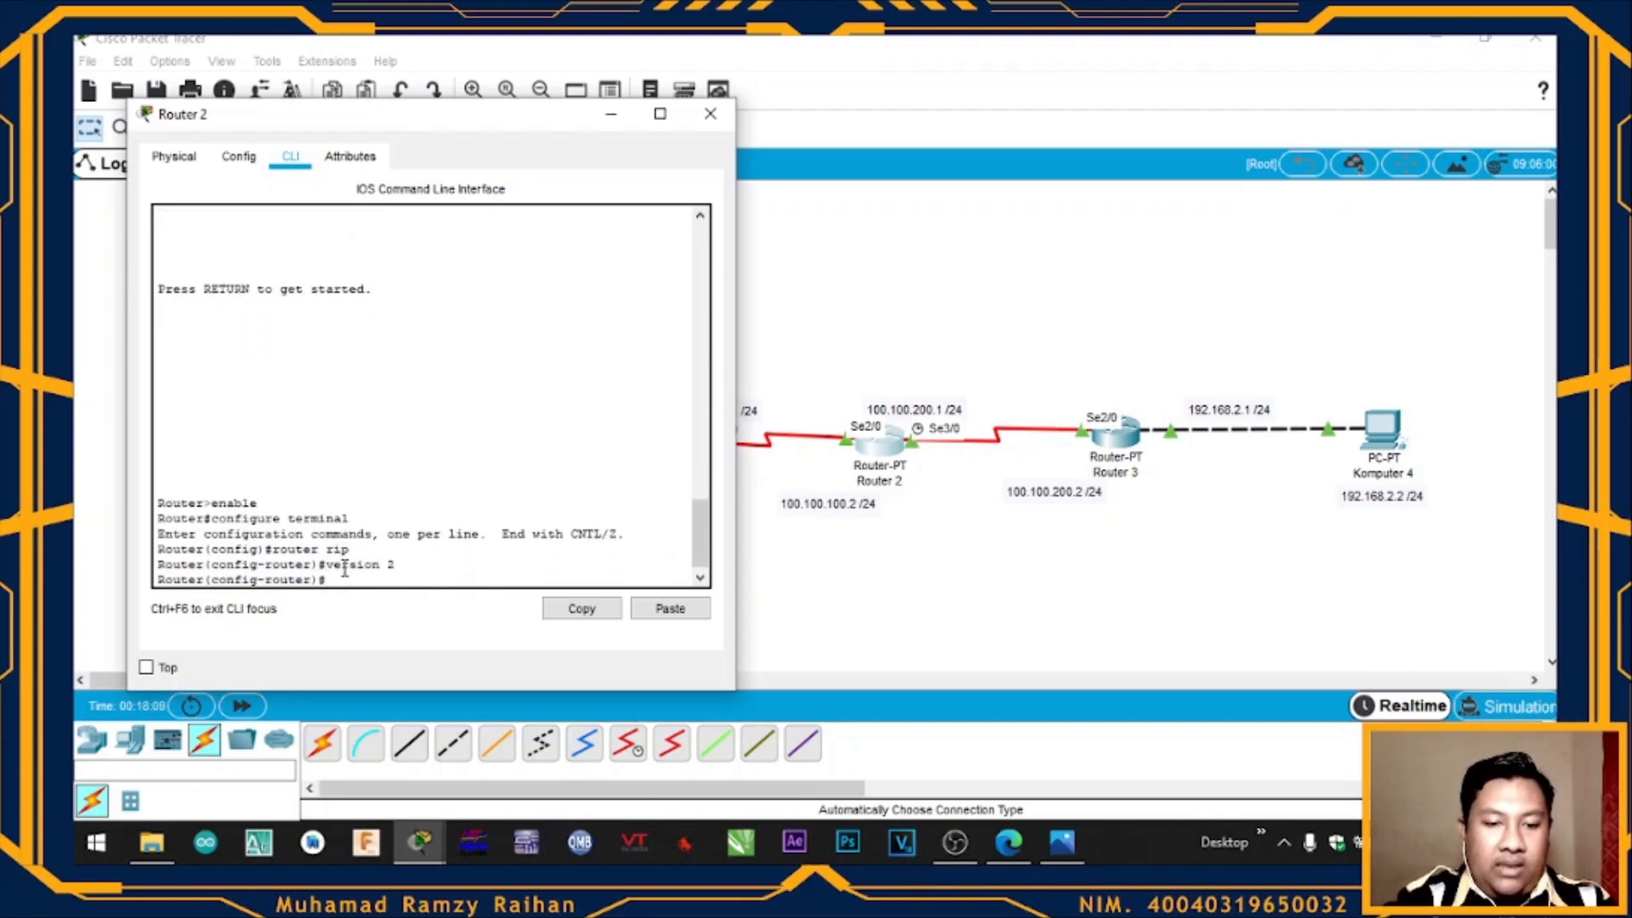
Add network 100.100.100.0 to Router 2's RIP configuration
text(netwo)
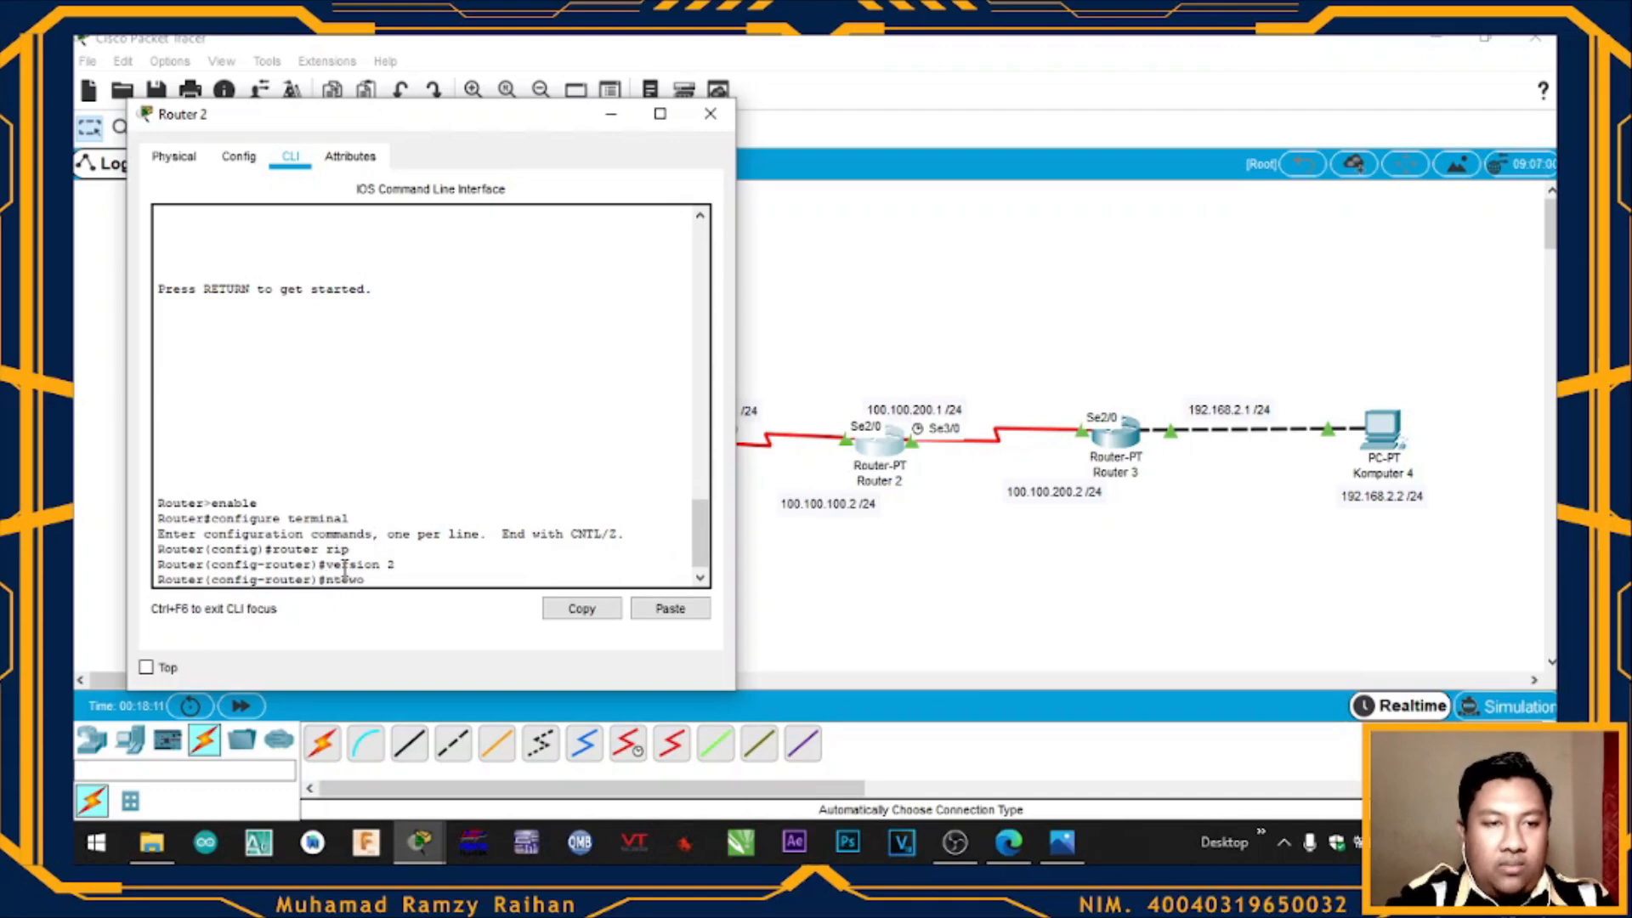
key(BackSpace)
key(BackSpace)
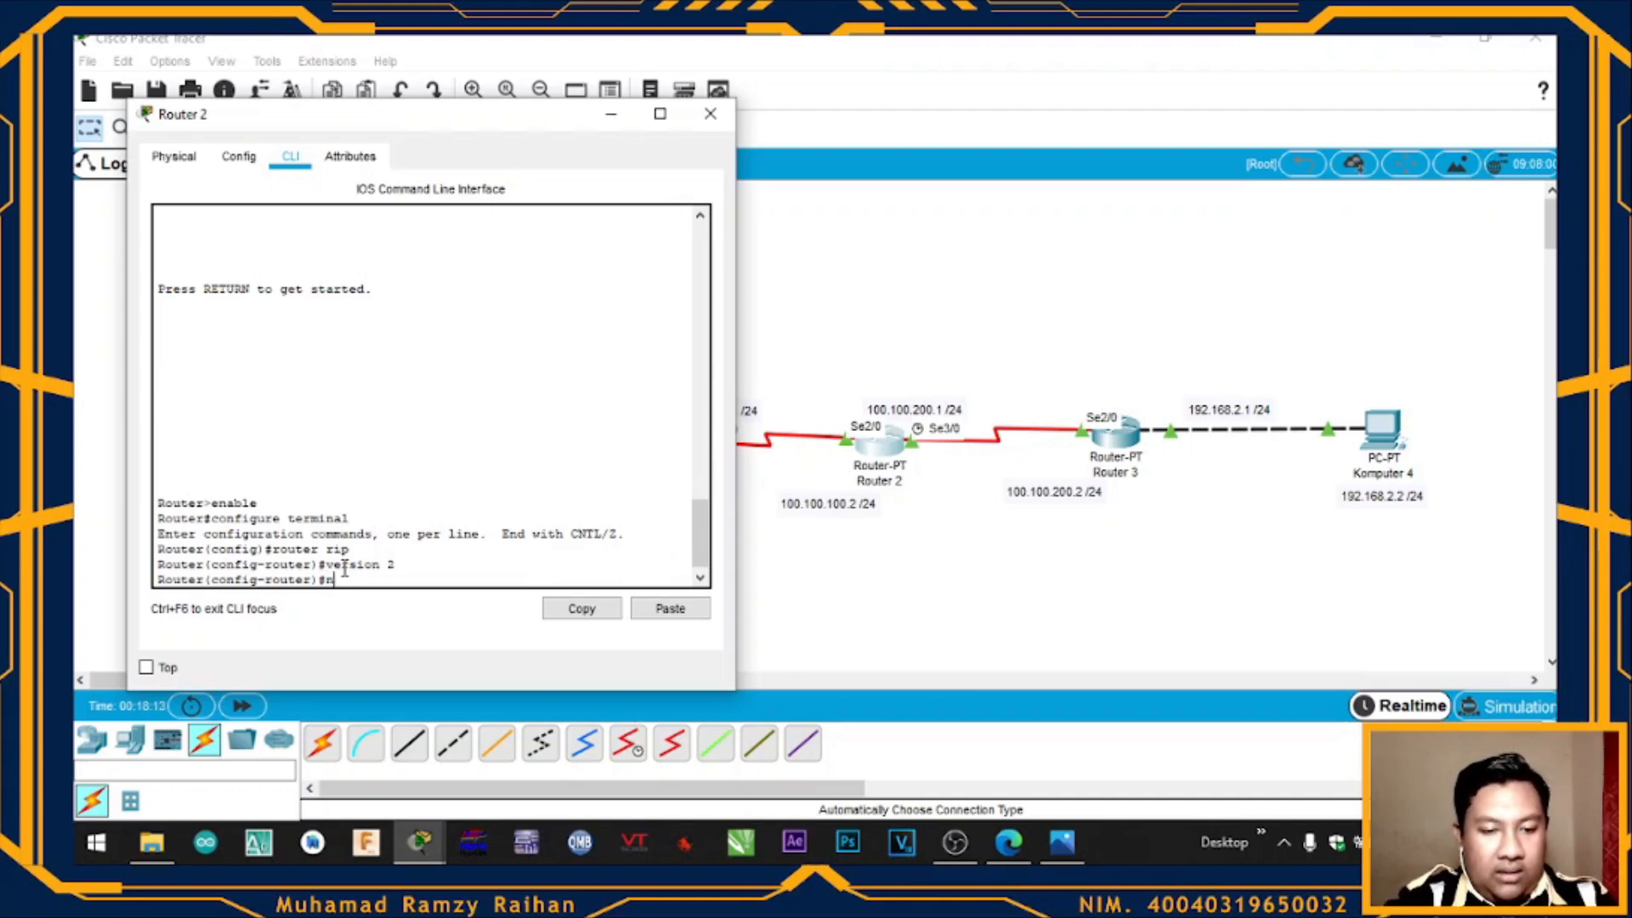
text(work)
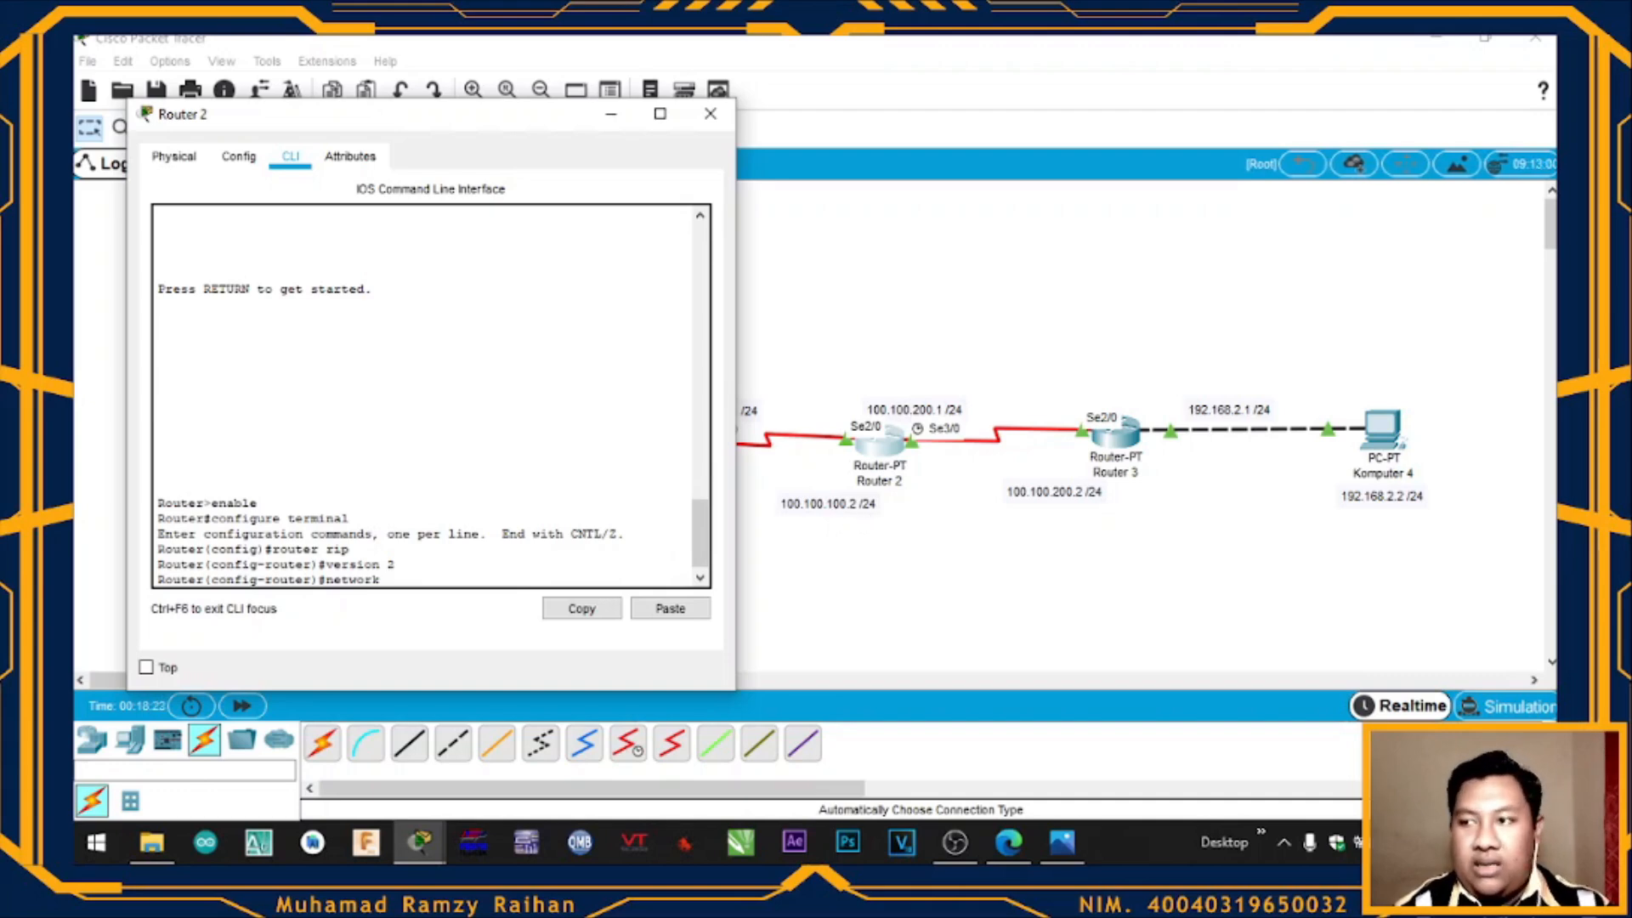
text(100.100.100.0)
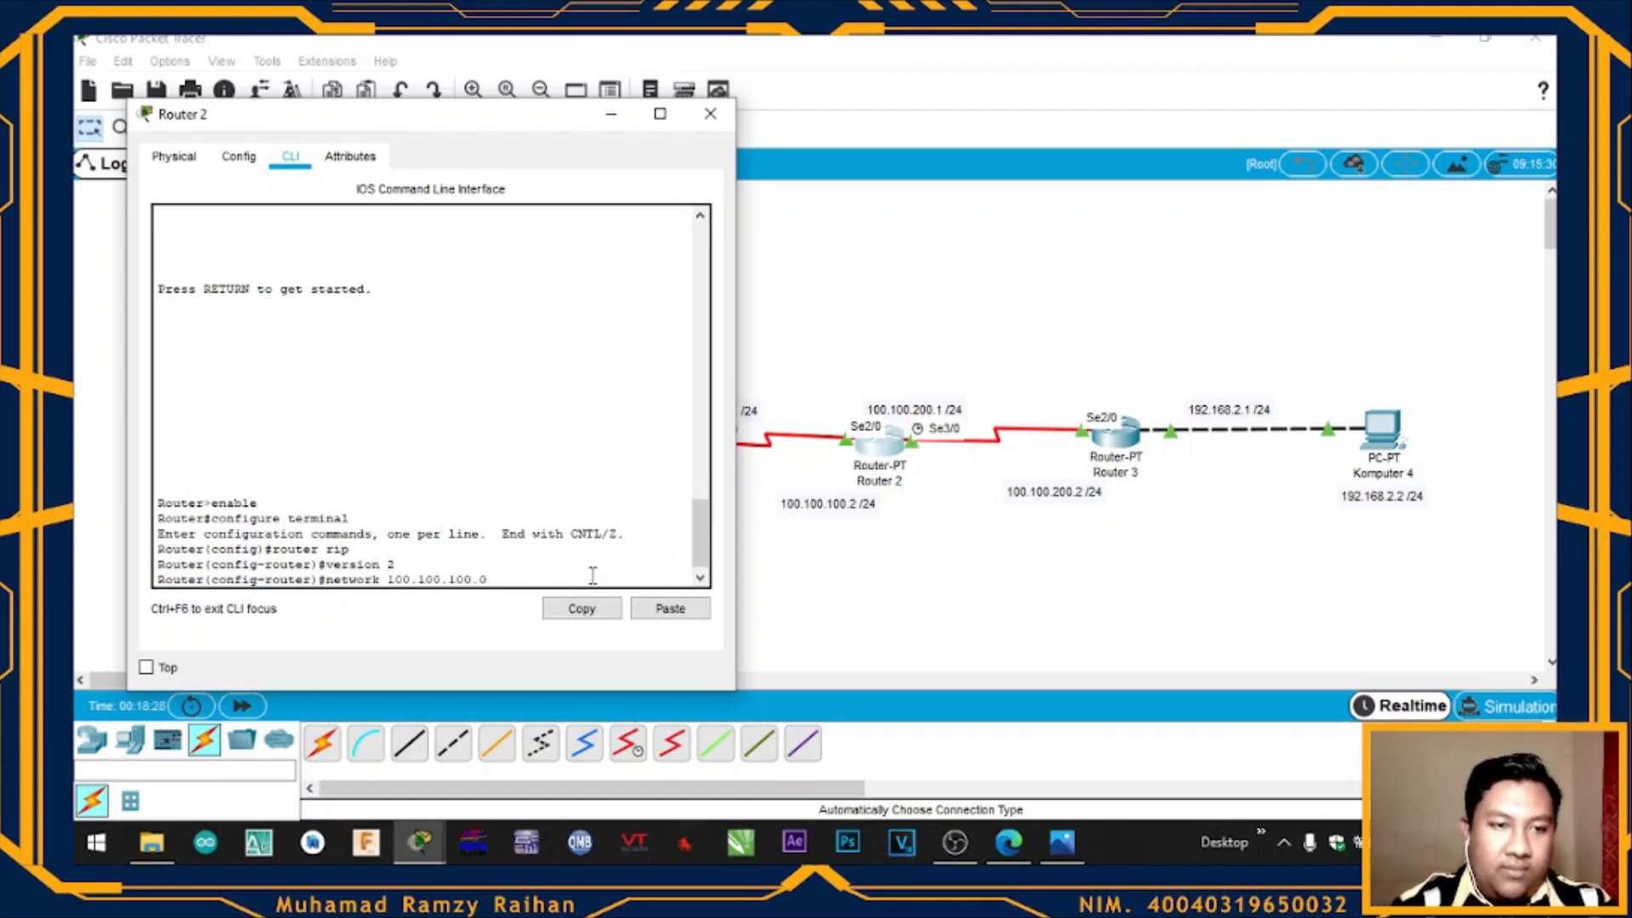
key(Return)
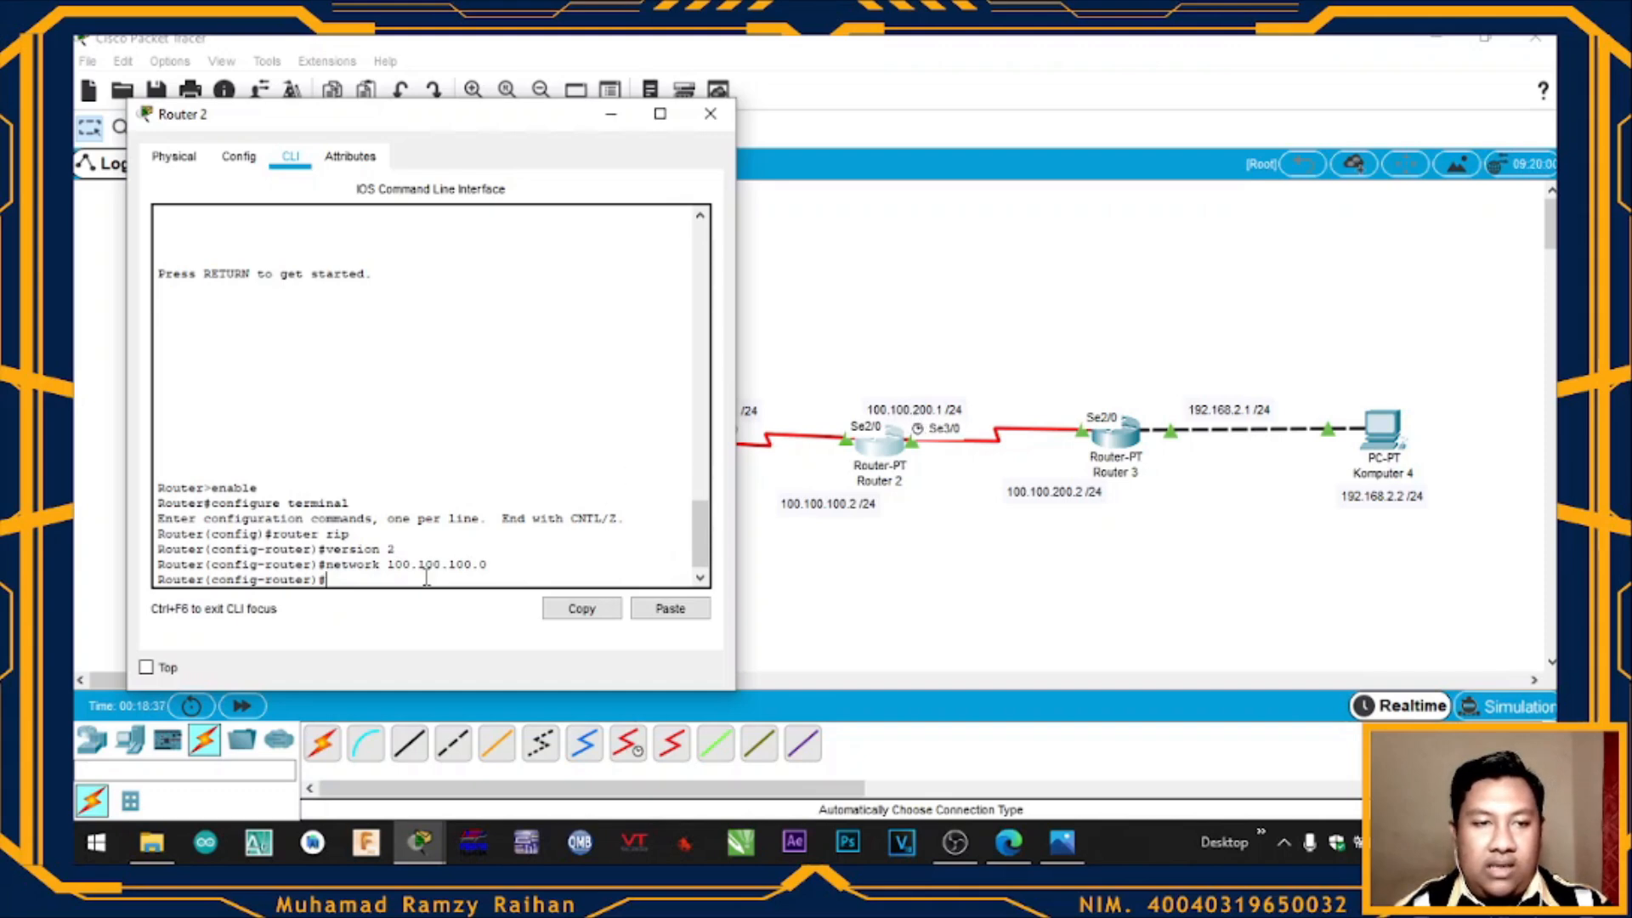
Add network 100.100.200.0 to Router 2's RIP configuration, then exit RIP mode and close the router's window
text(network 100.100.200.0)
key(Return)
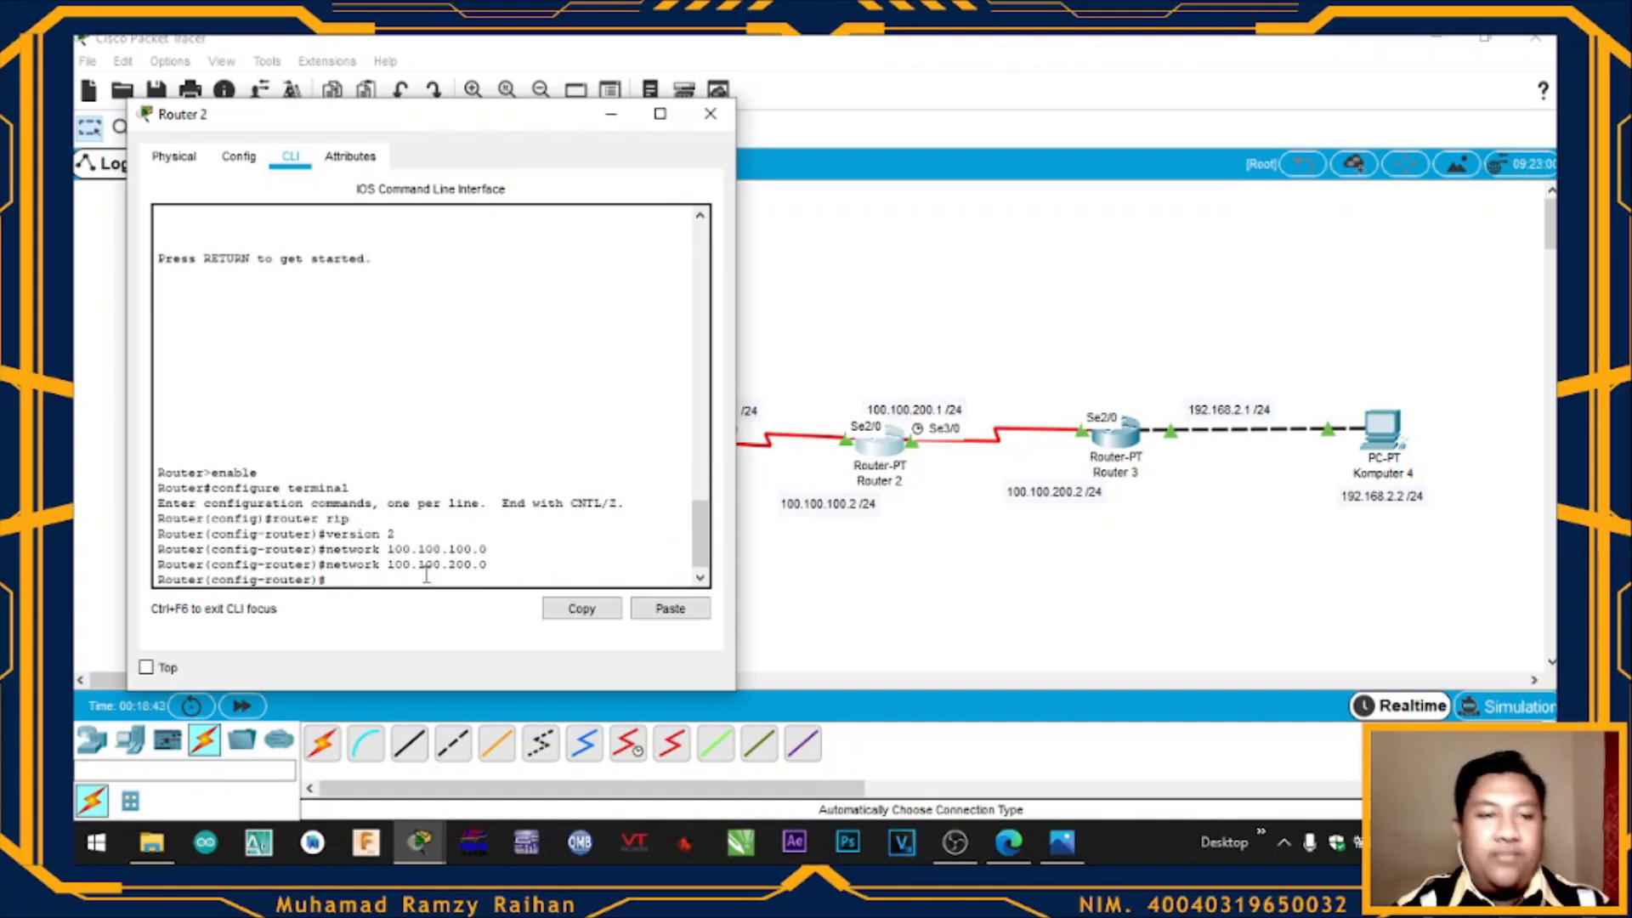
text(exit)
key(Return)
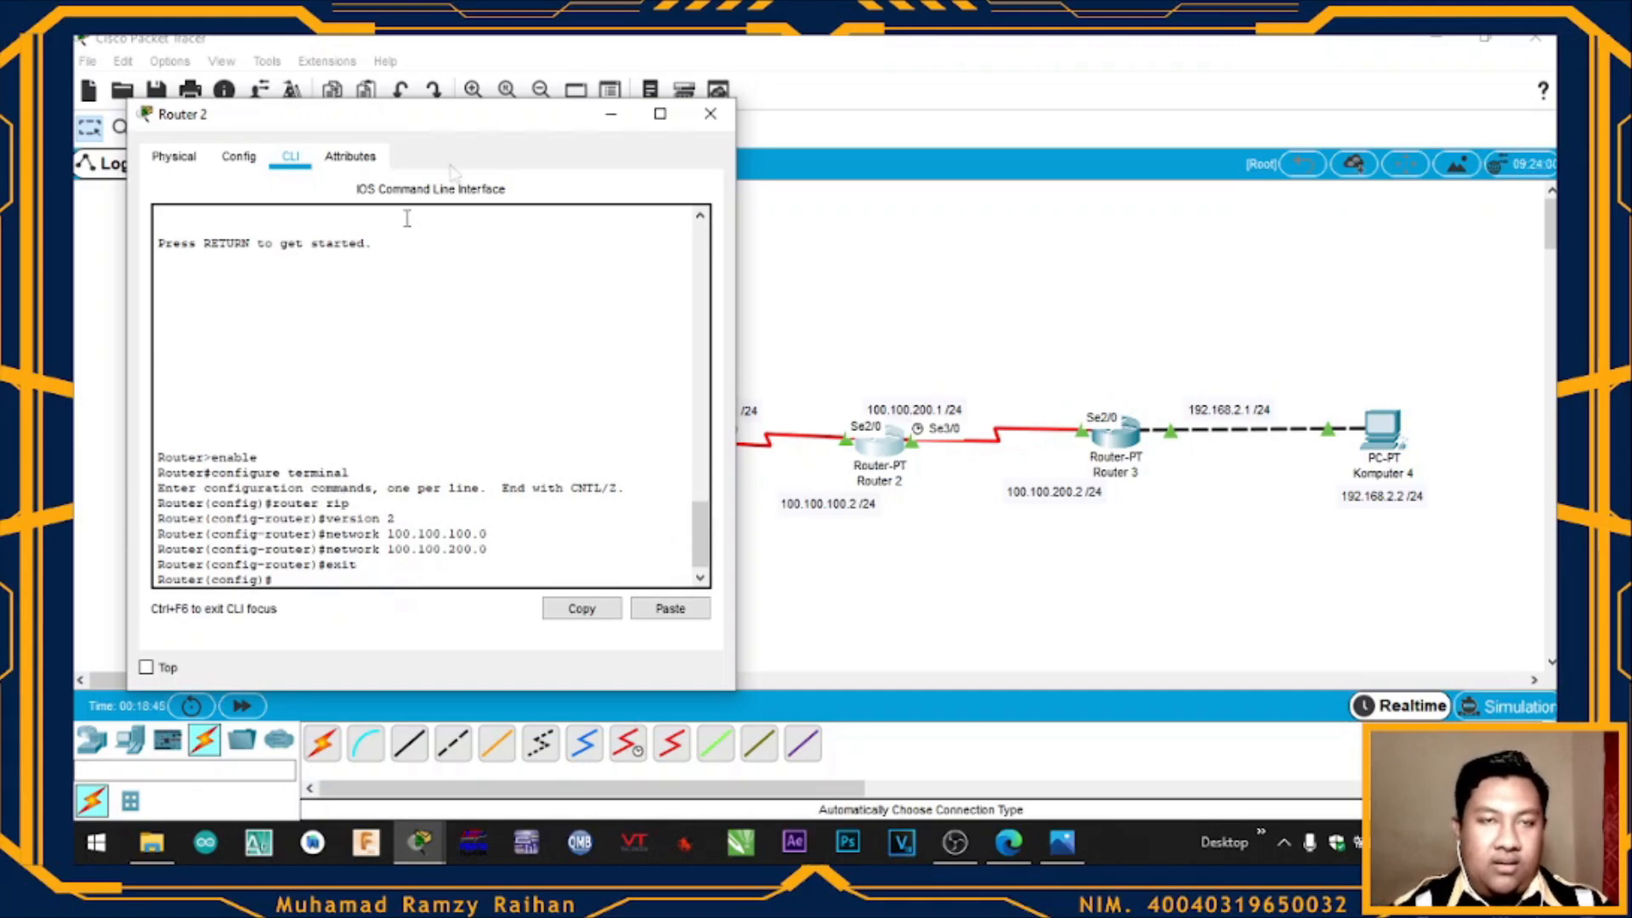
click(711, 113)
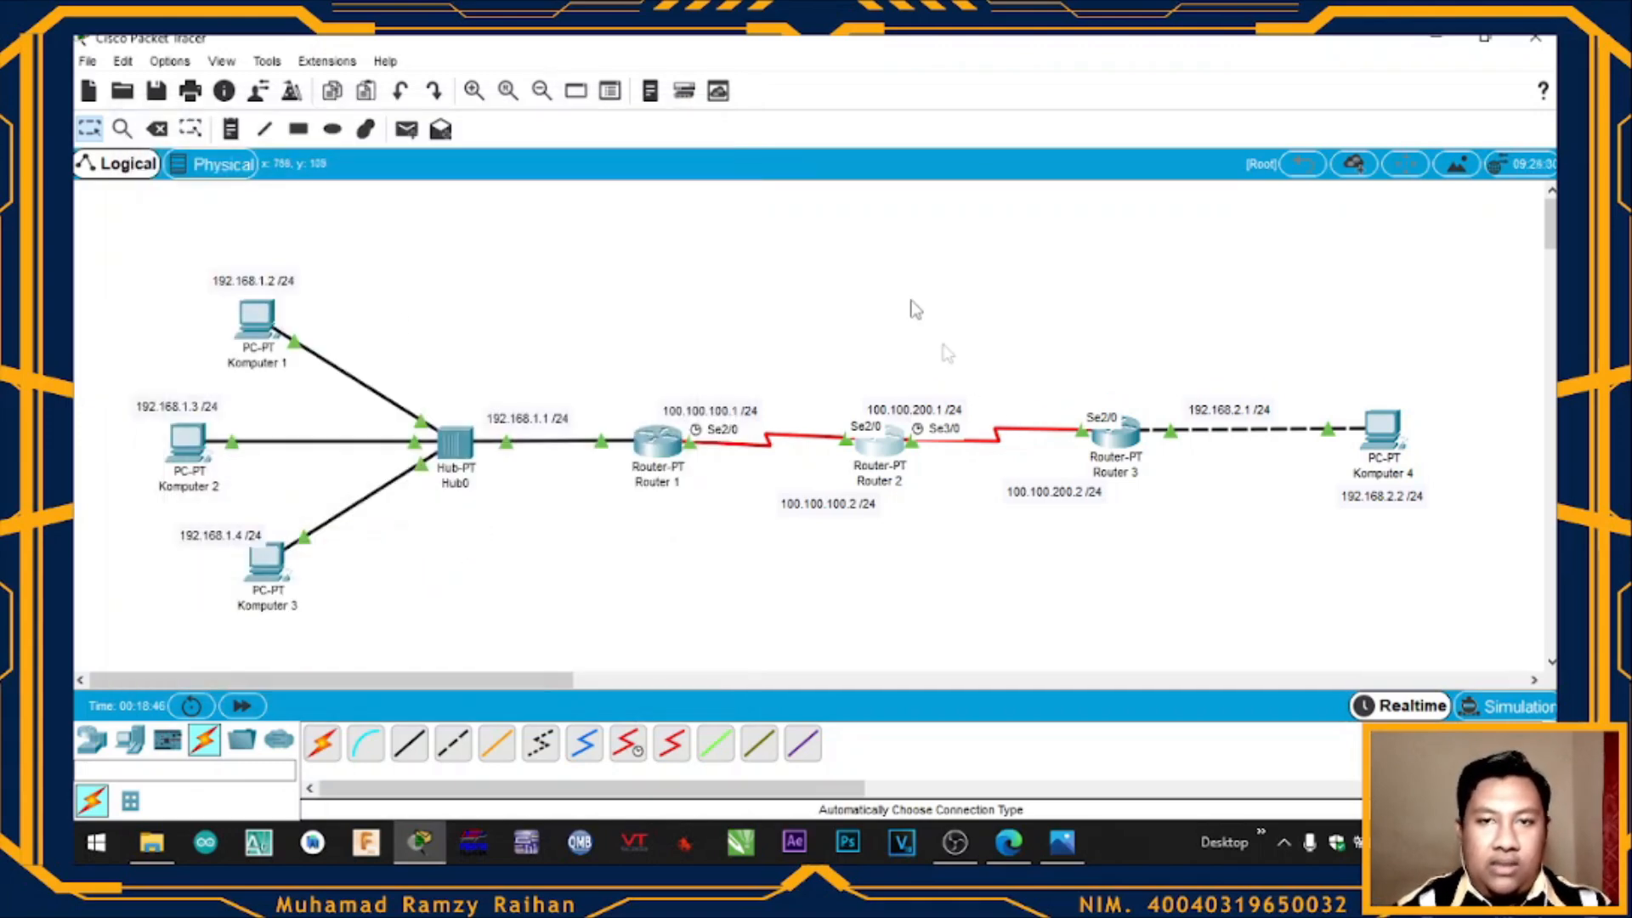
Open Router 3's command line, move its window off the routers, and exit configuration mode to a fresh console session
click(1135, 453)
drag(880, 119, 486, 87)
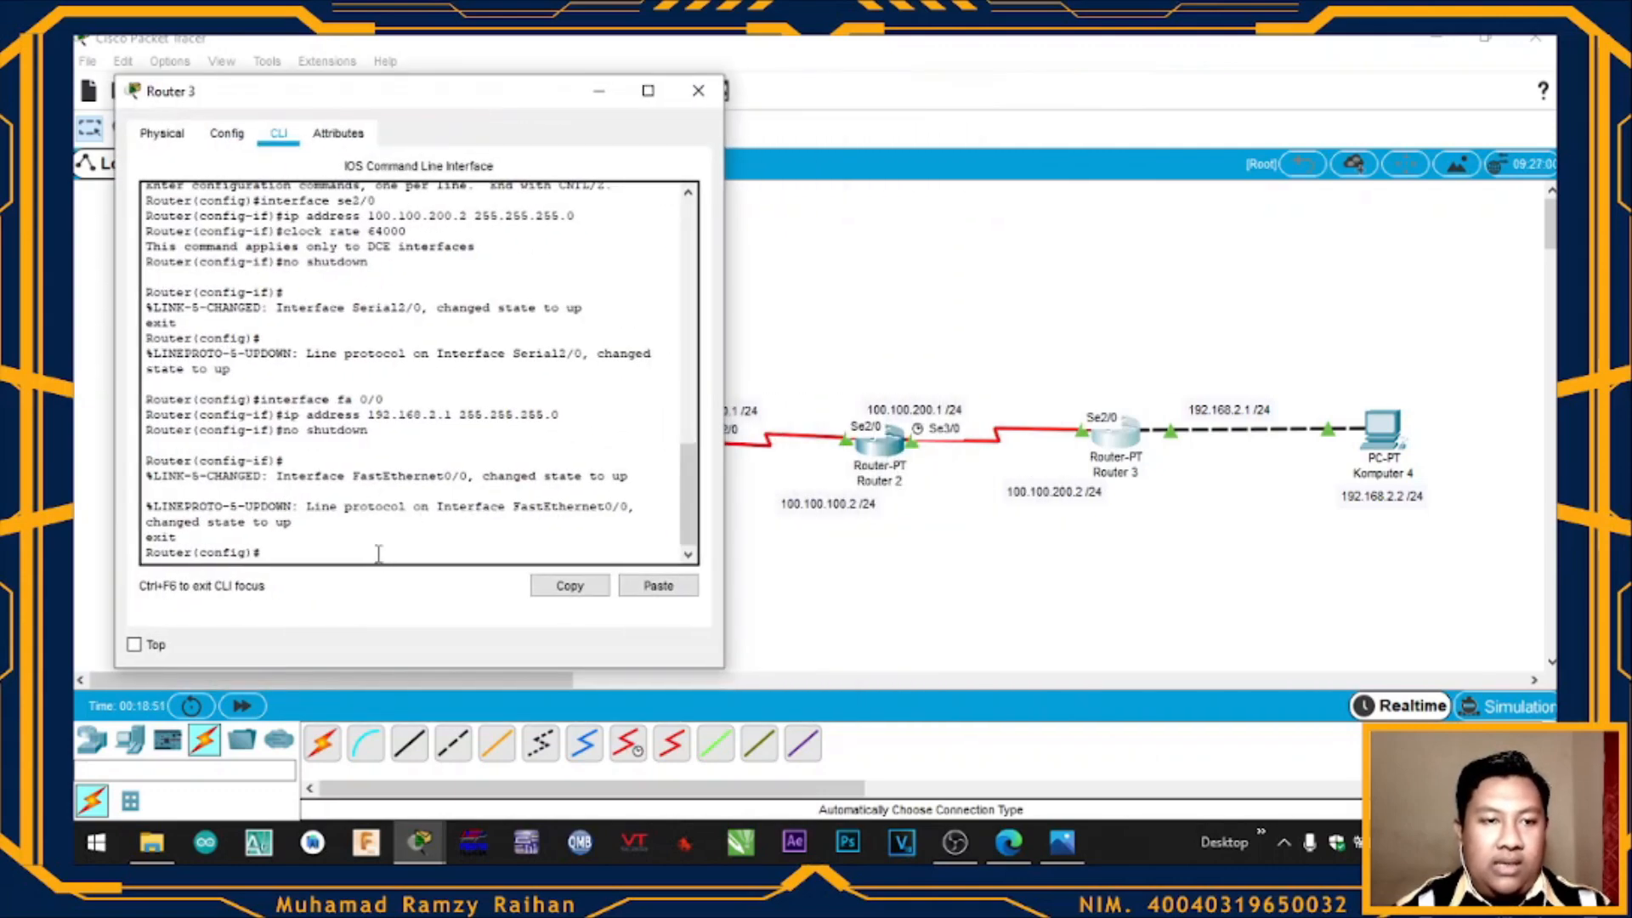
key(BackSpace)
text(xit)
key(Return)
text(exit)
key(Return)
key(Return)
Enter privileged mode and global configuration mode on Router 3 with enable and configure terminal
text(enable)
key(Return)
text(configure terminal)
key(Return)
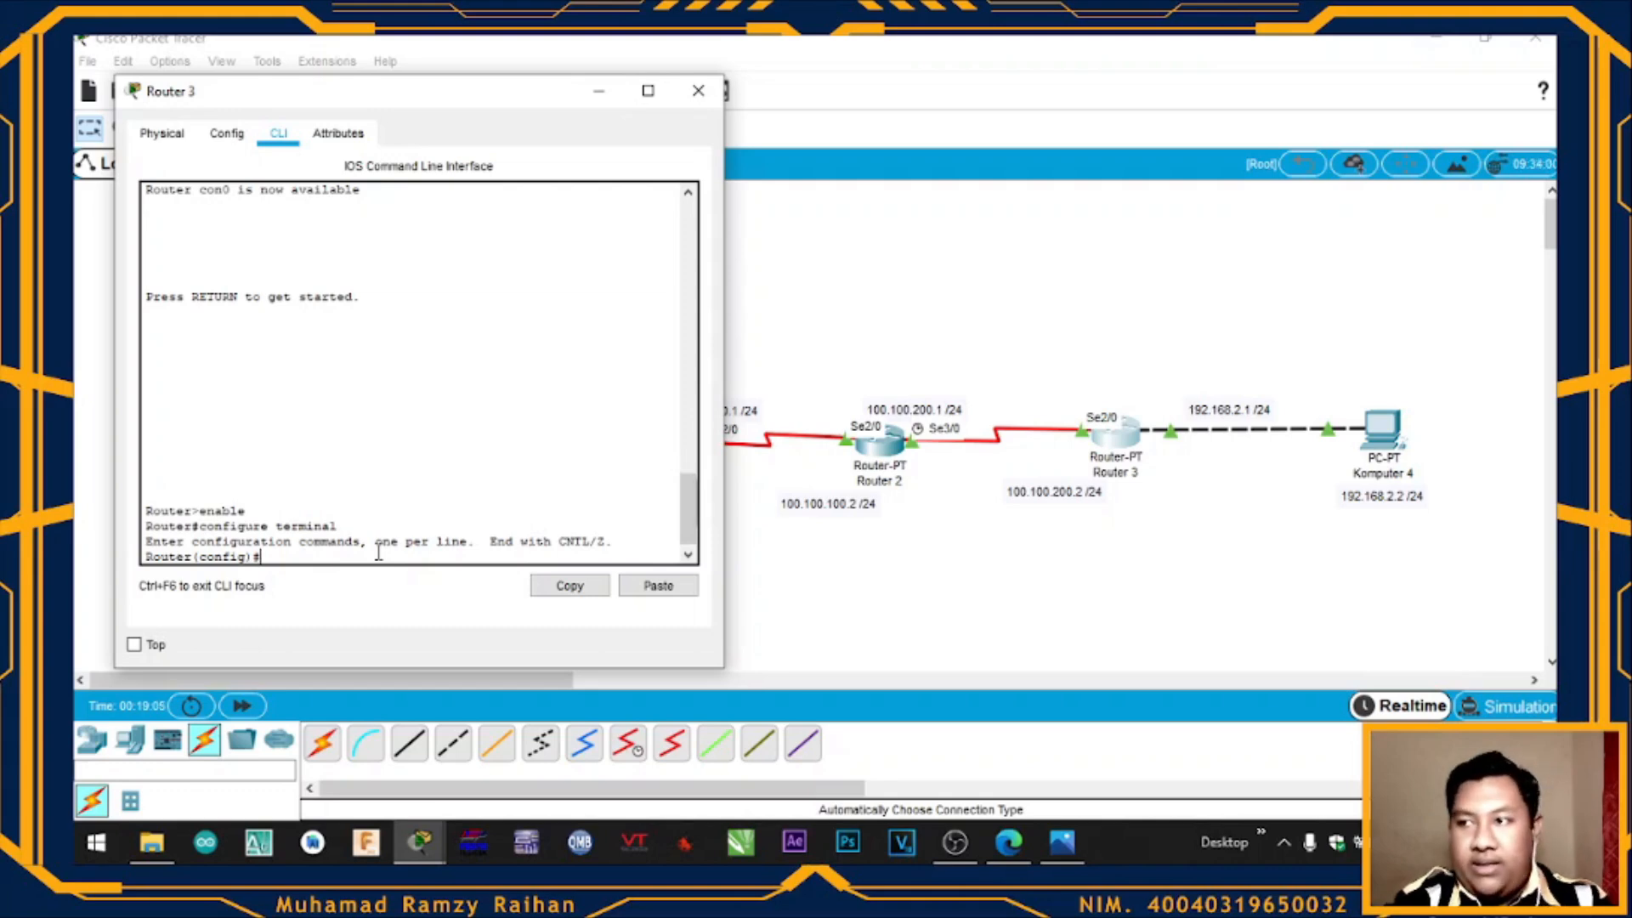
Start RIP routing on Router 3 with router rip and set it to version 2
text(router rip)
key(Return)
text(version 2)
key(Return)
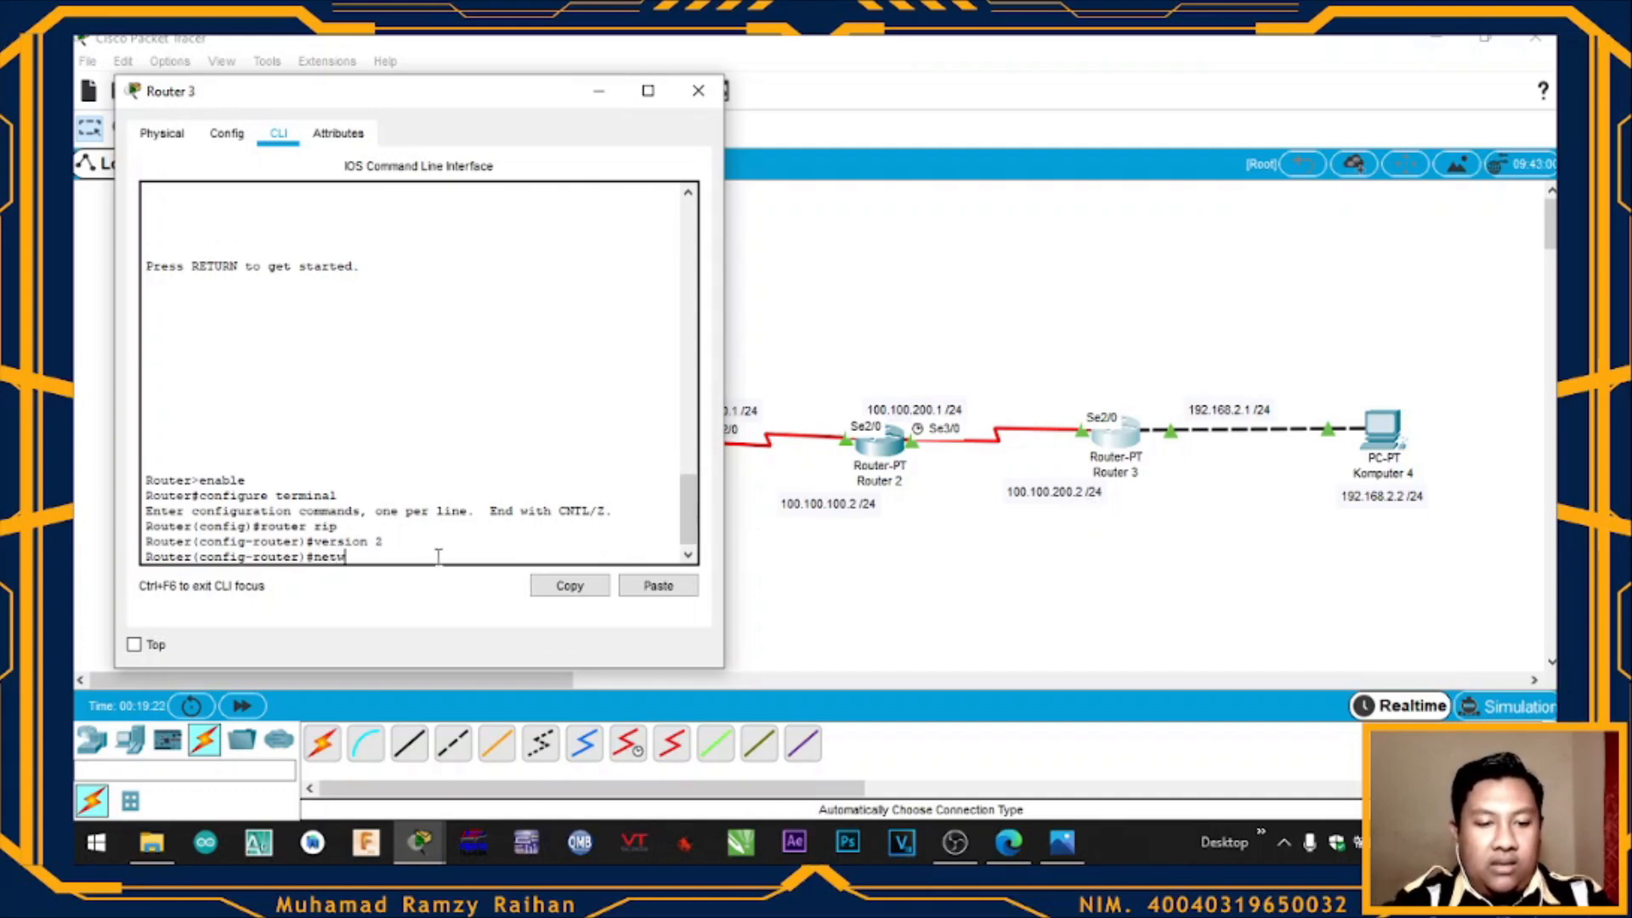
Add networks 100.100.200.0 and 192.168.2.0 to Router 3's RIP configuration, then exit RIP mode and close the router's window
text(ork 100)
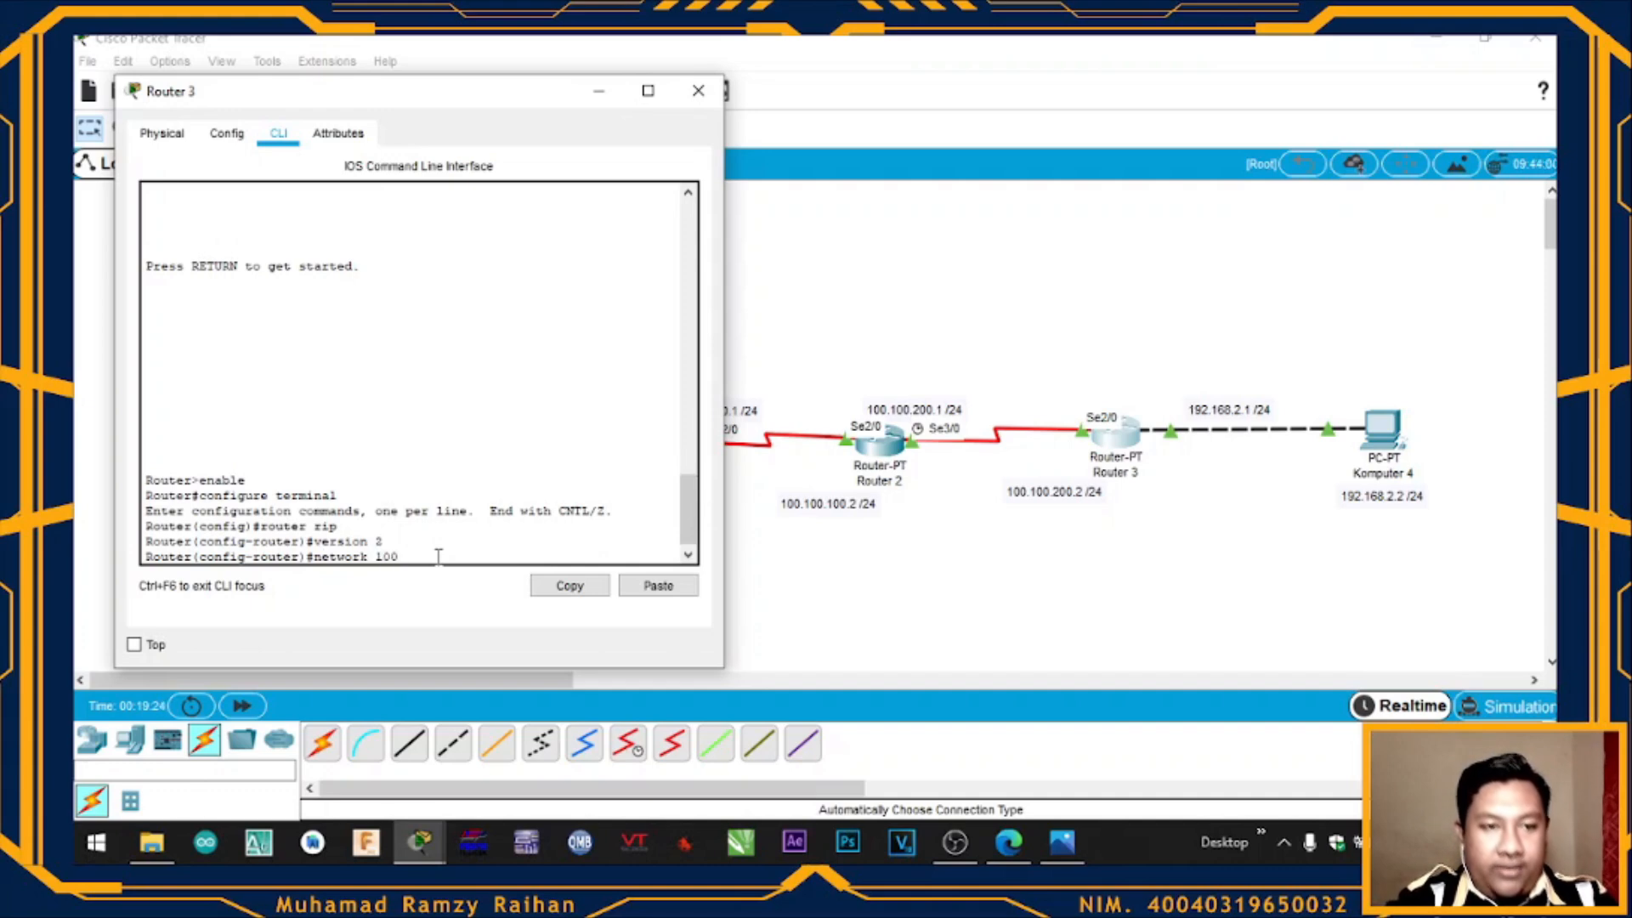
text(.100.200.0)
key(Return)
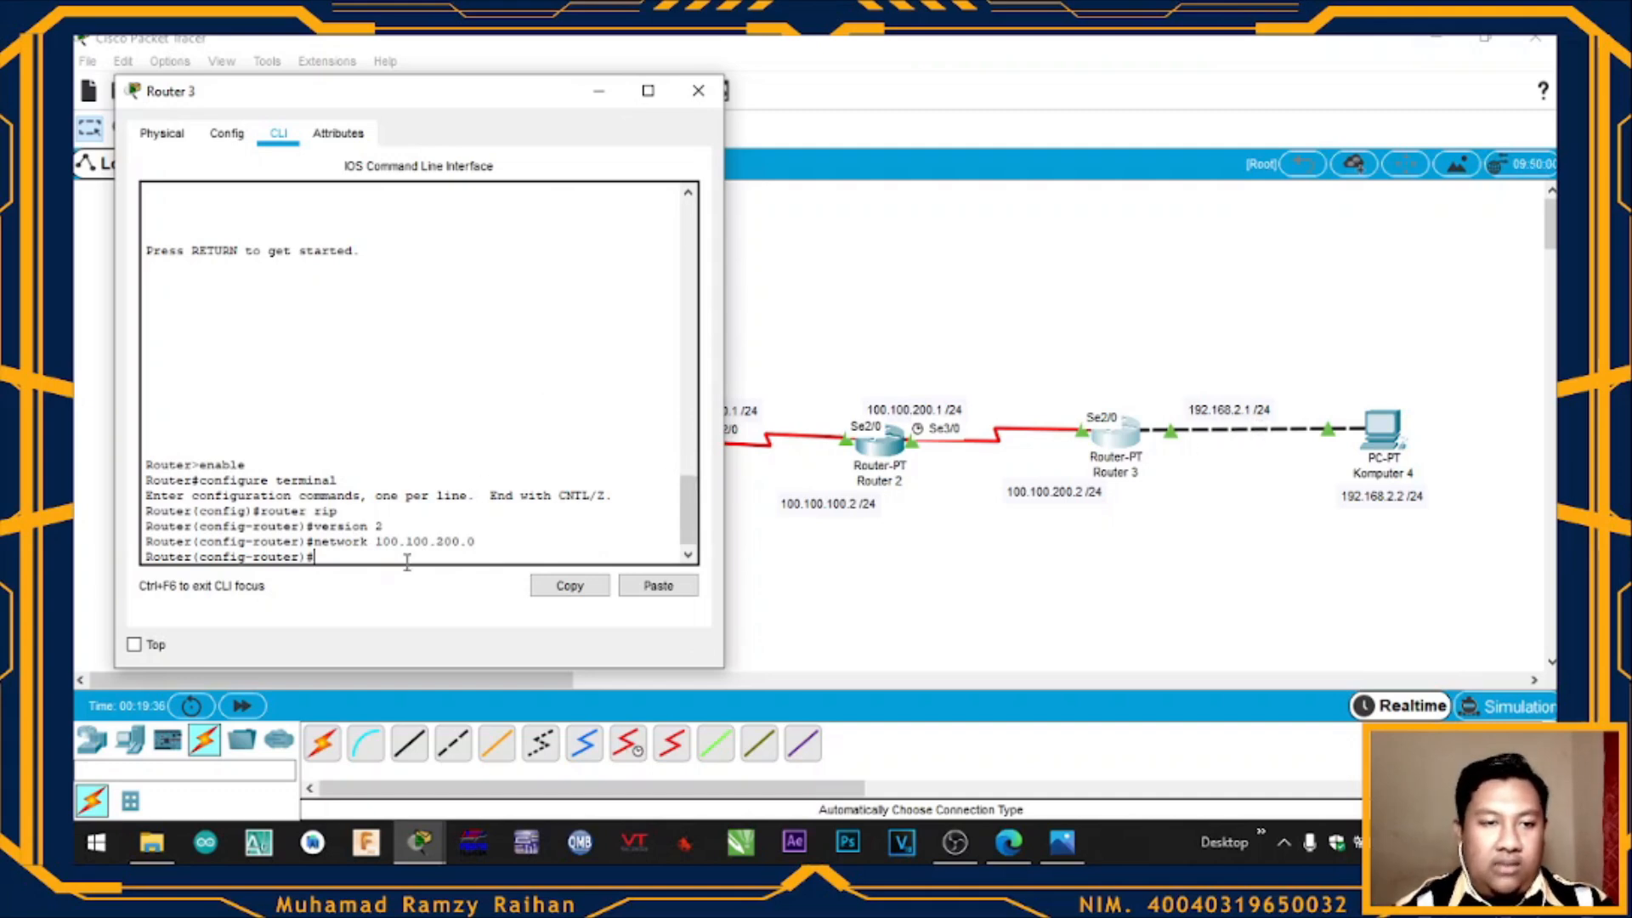
text(network)
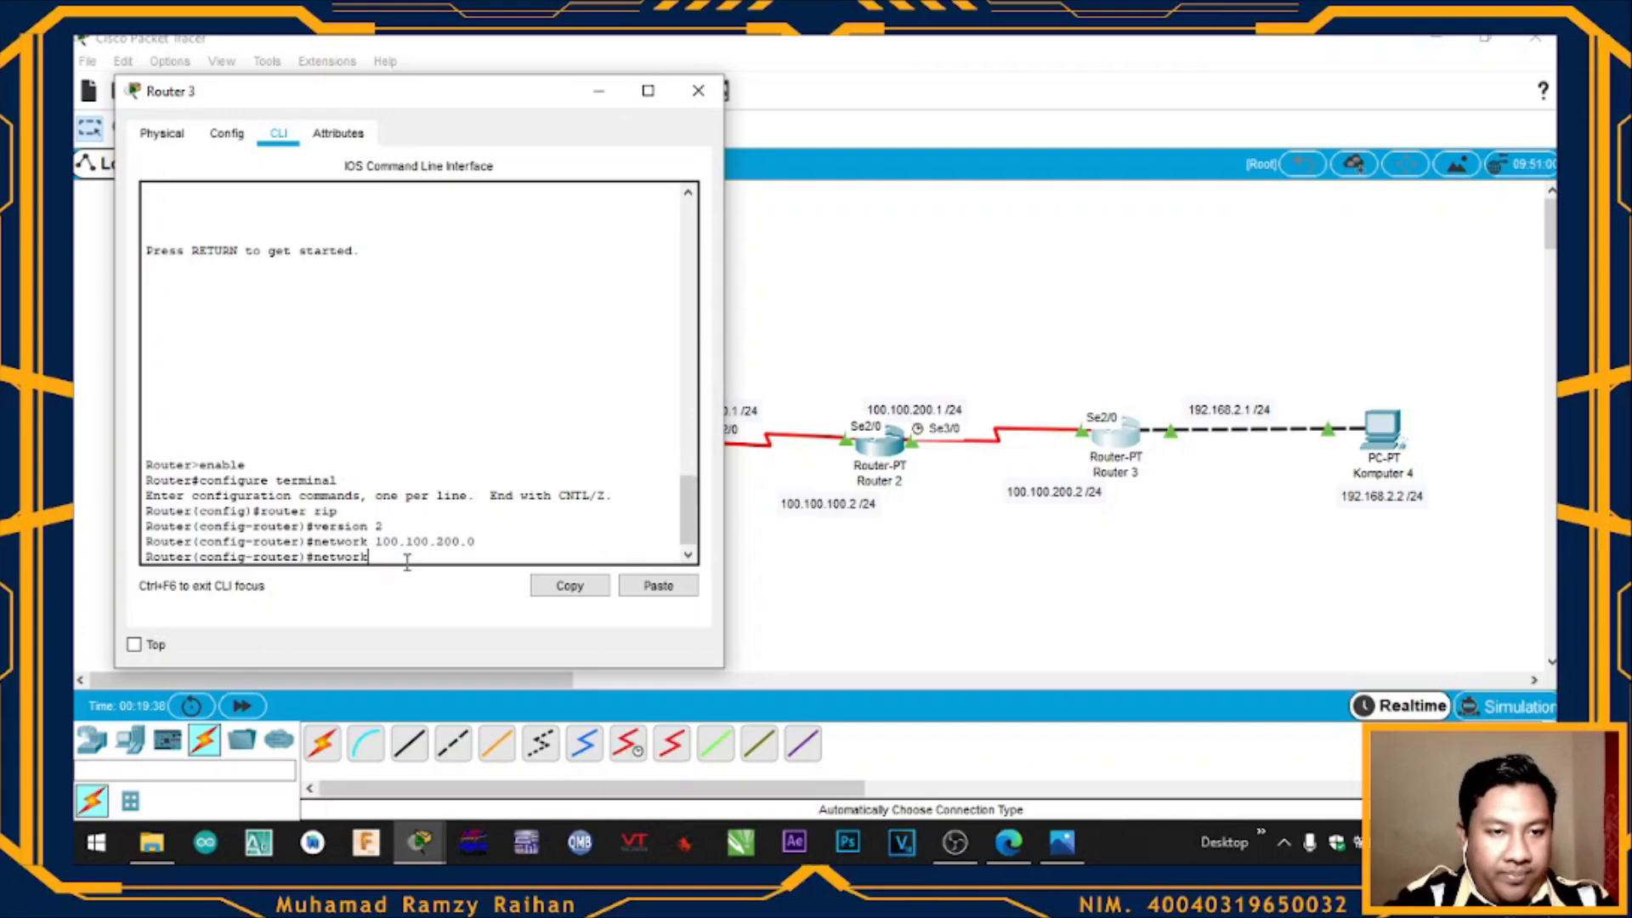
text( 192.168)
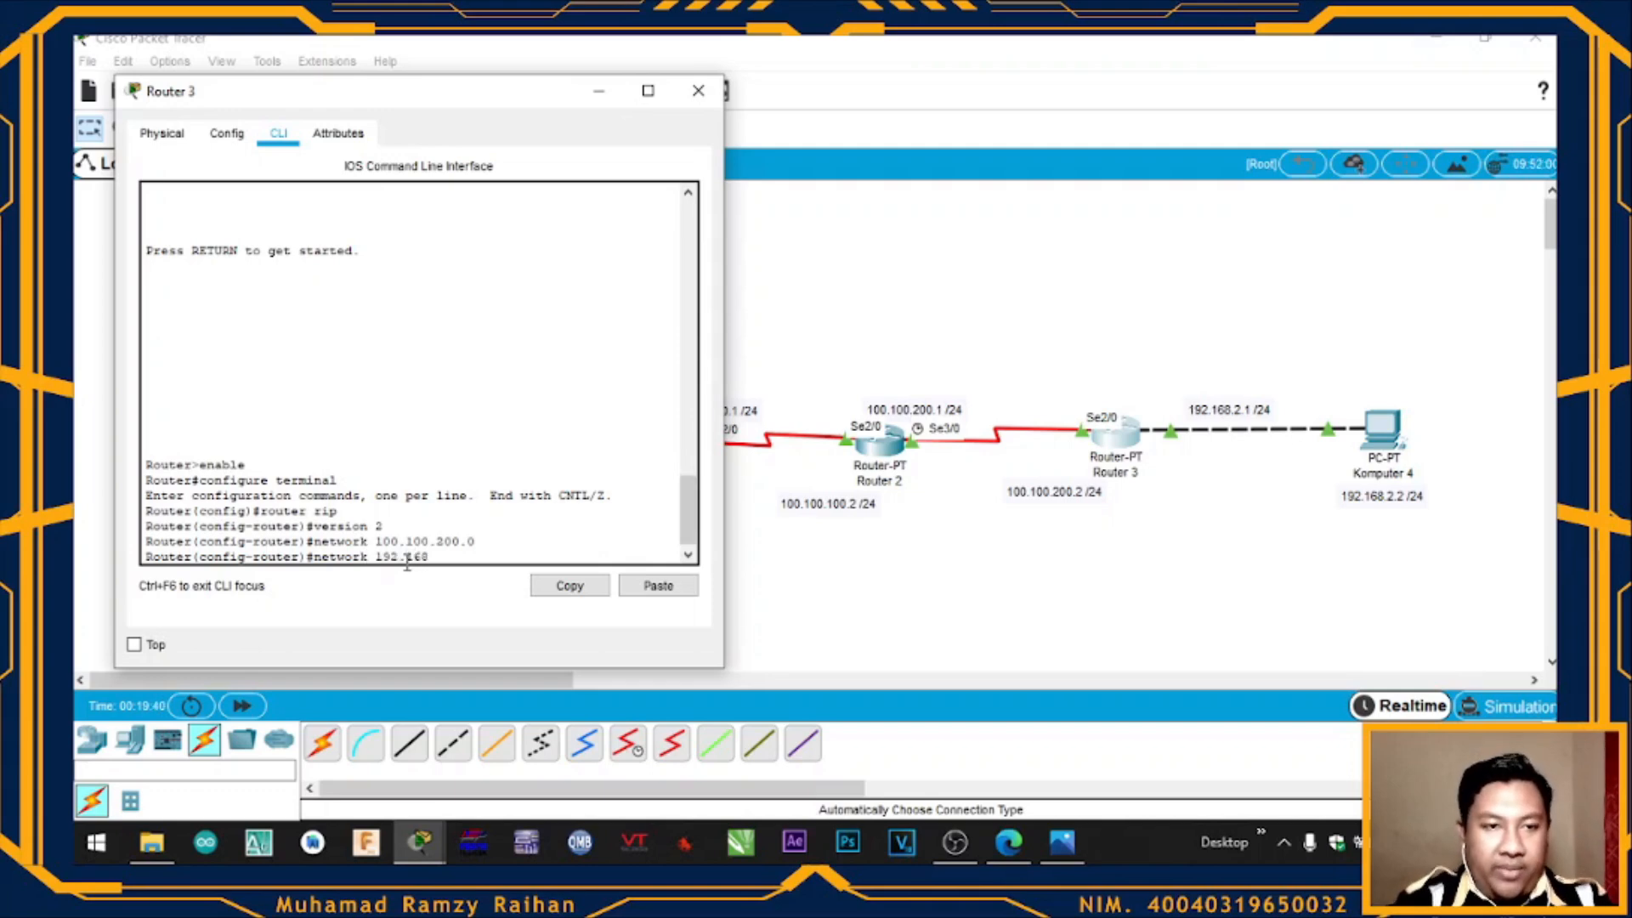
text(.2.0)
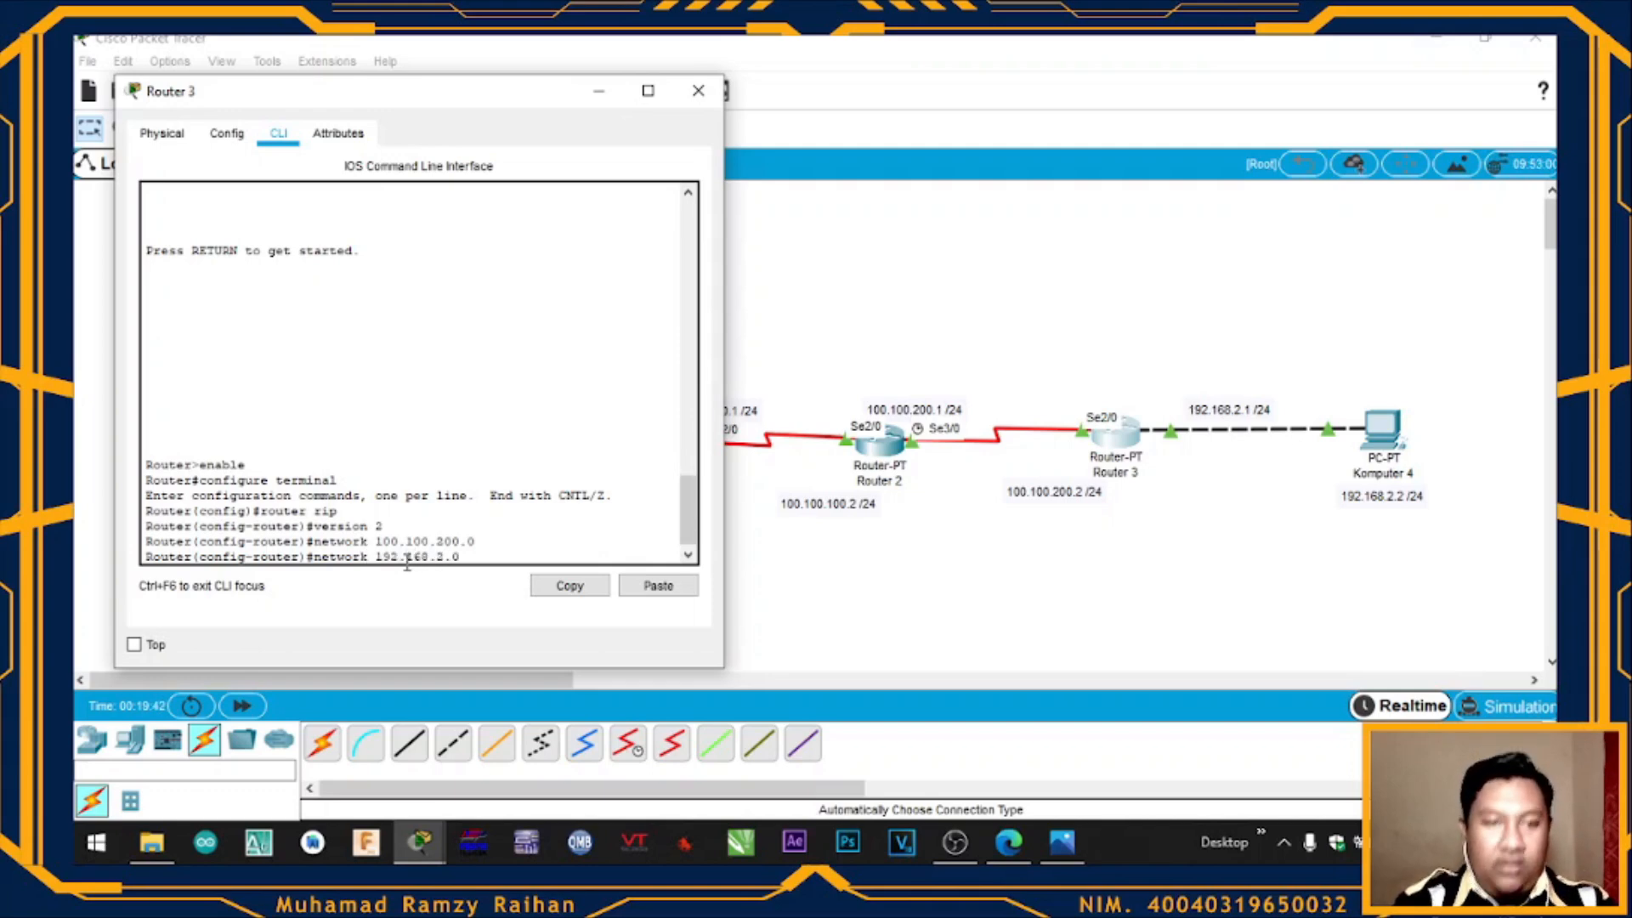
key(Return)
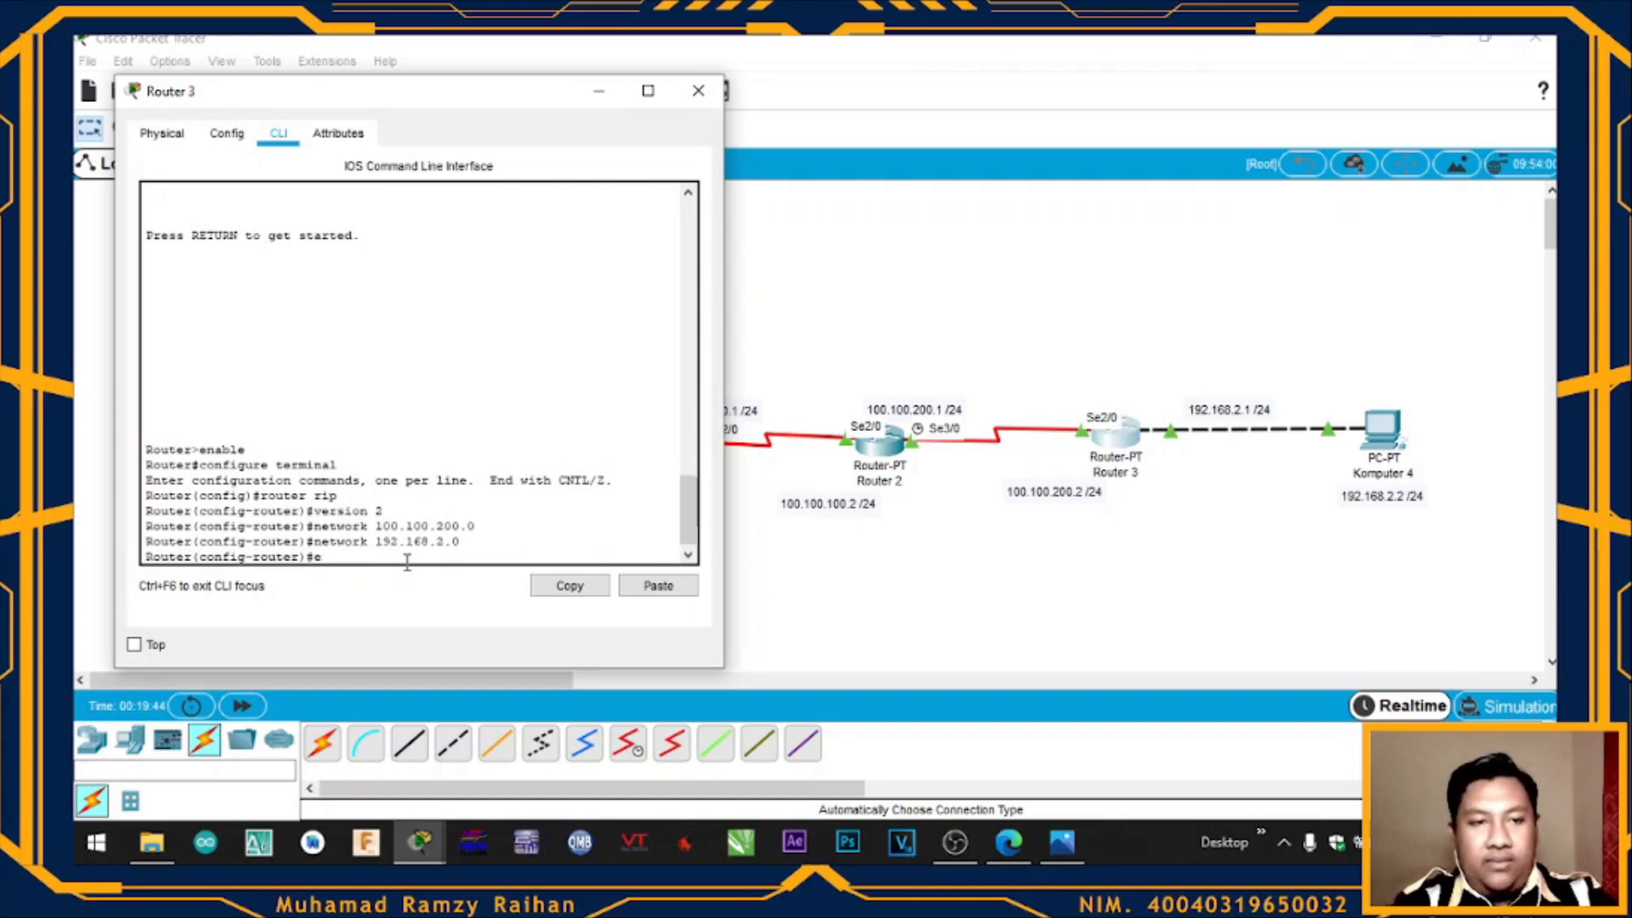
text(exit)
key(Return)
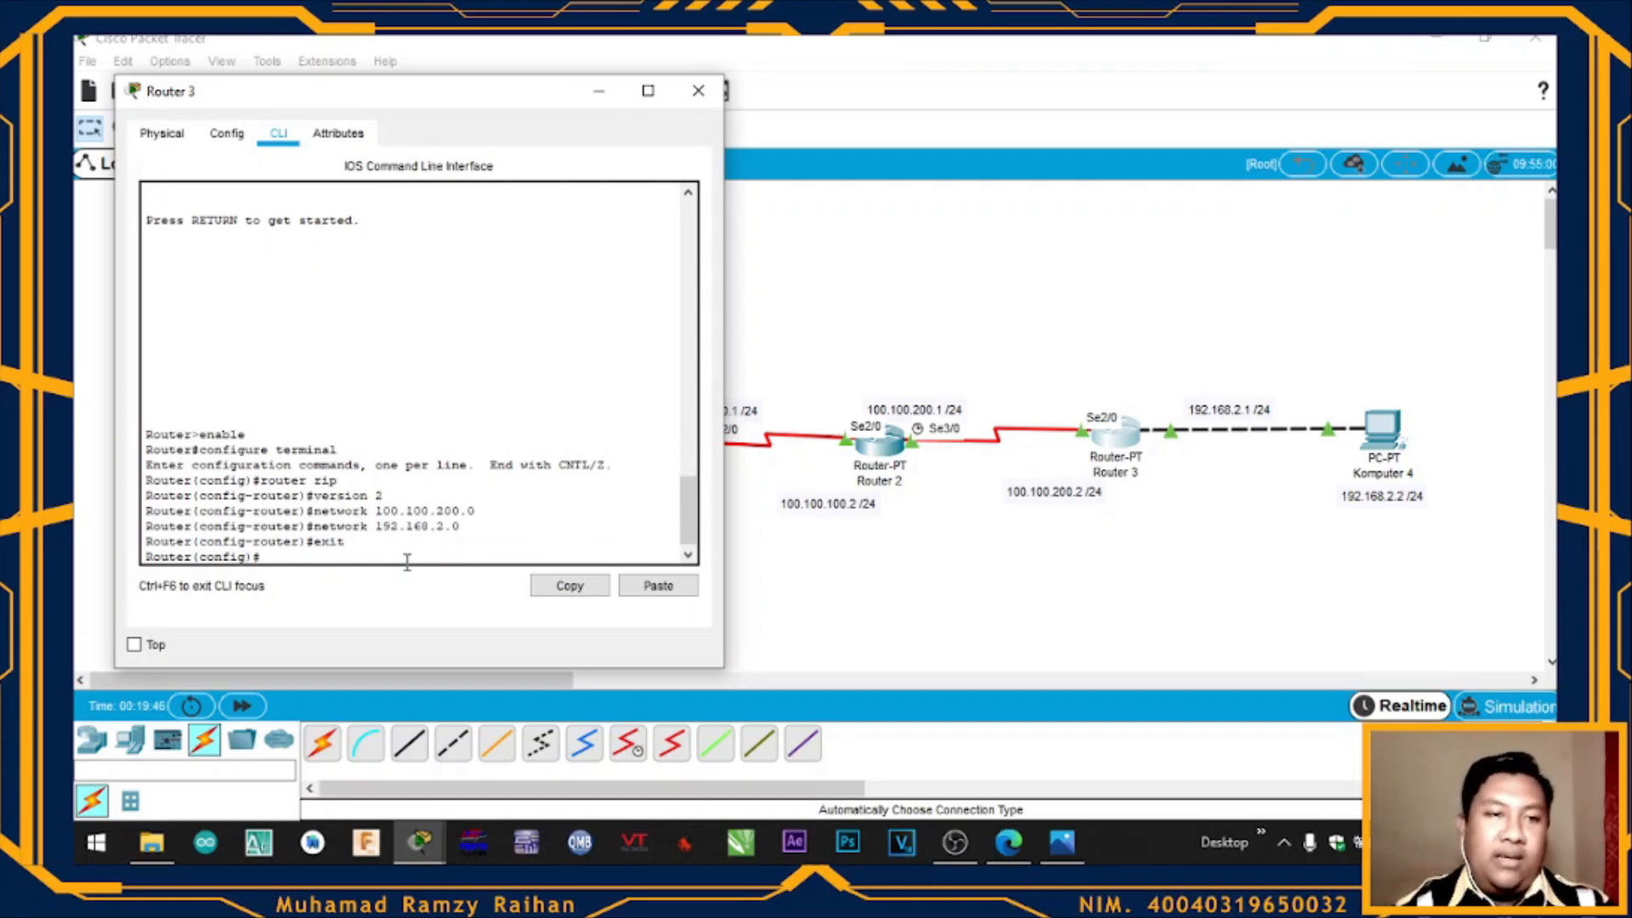
click(704, 86)
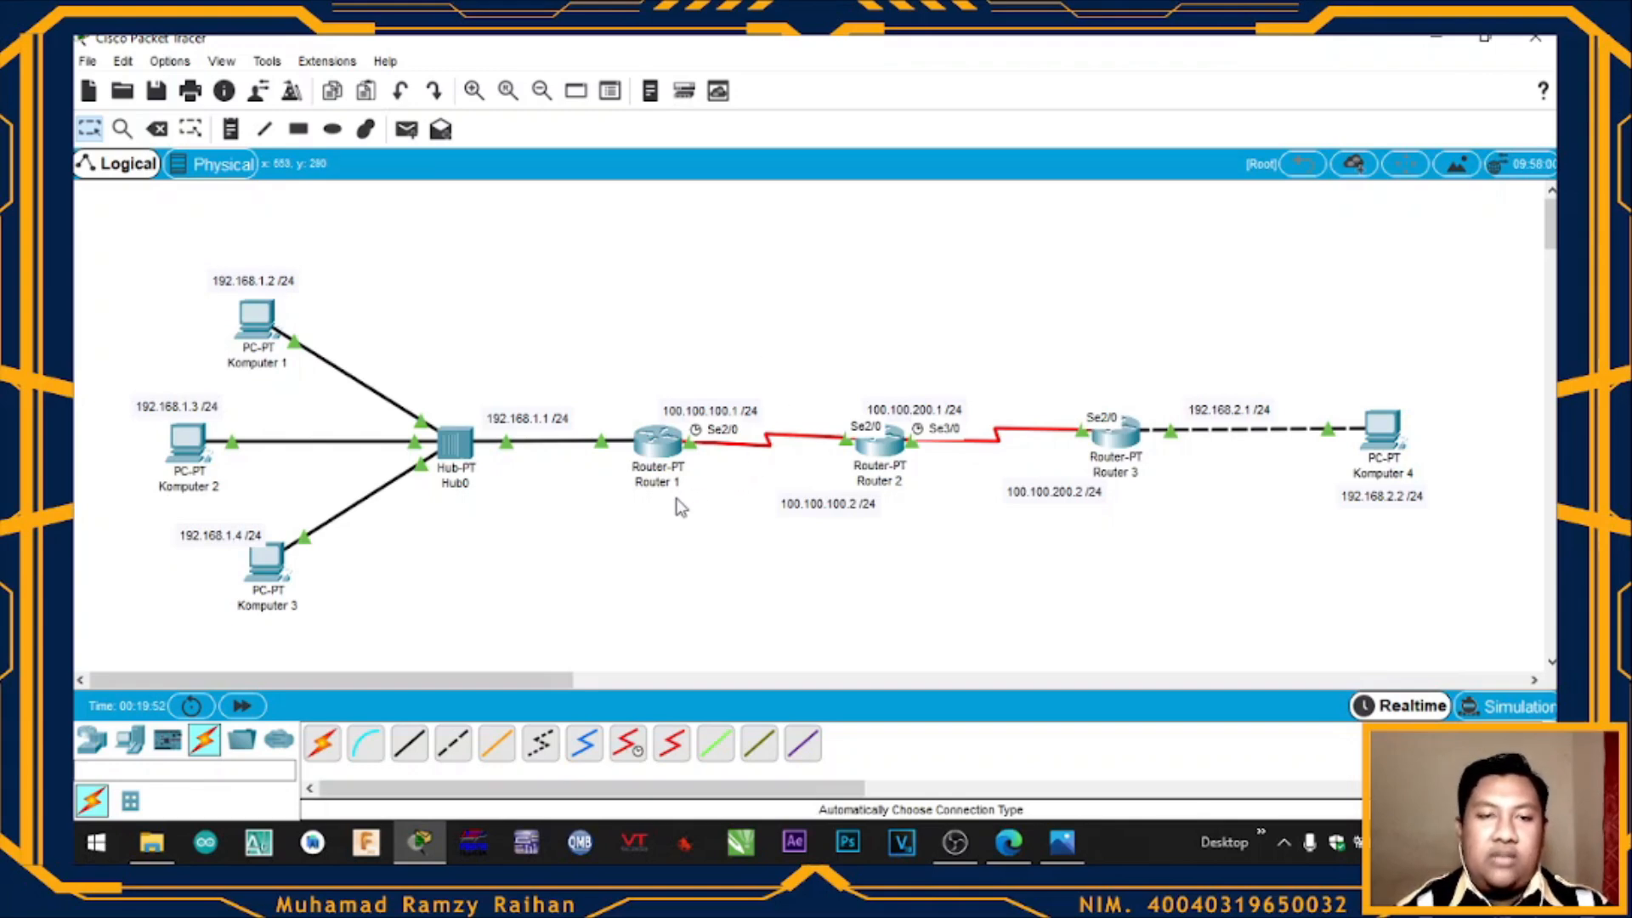
Open Router 1's command line and exit configuration mode to a fresh user-mode console session
click(661, 444)
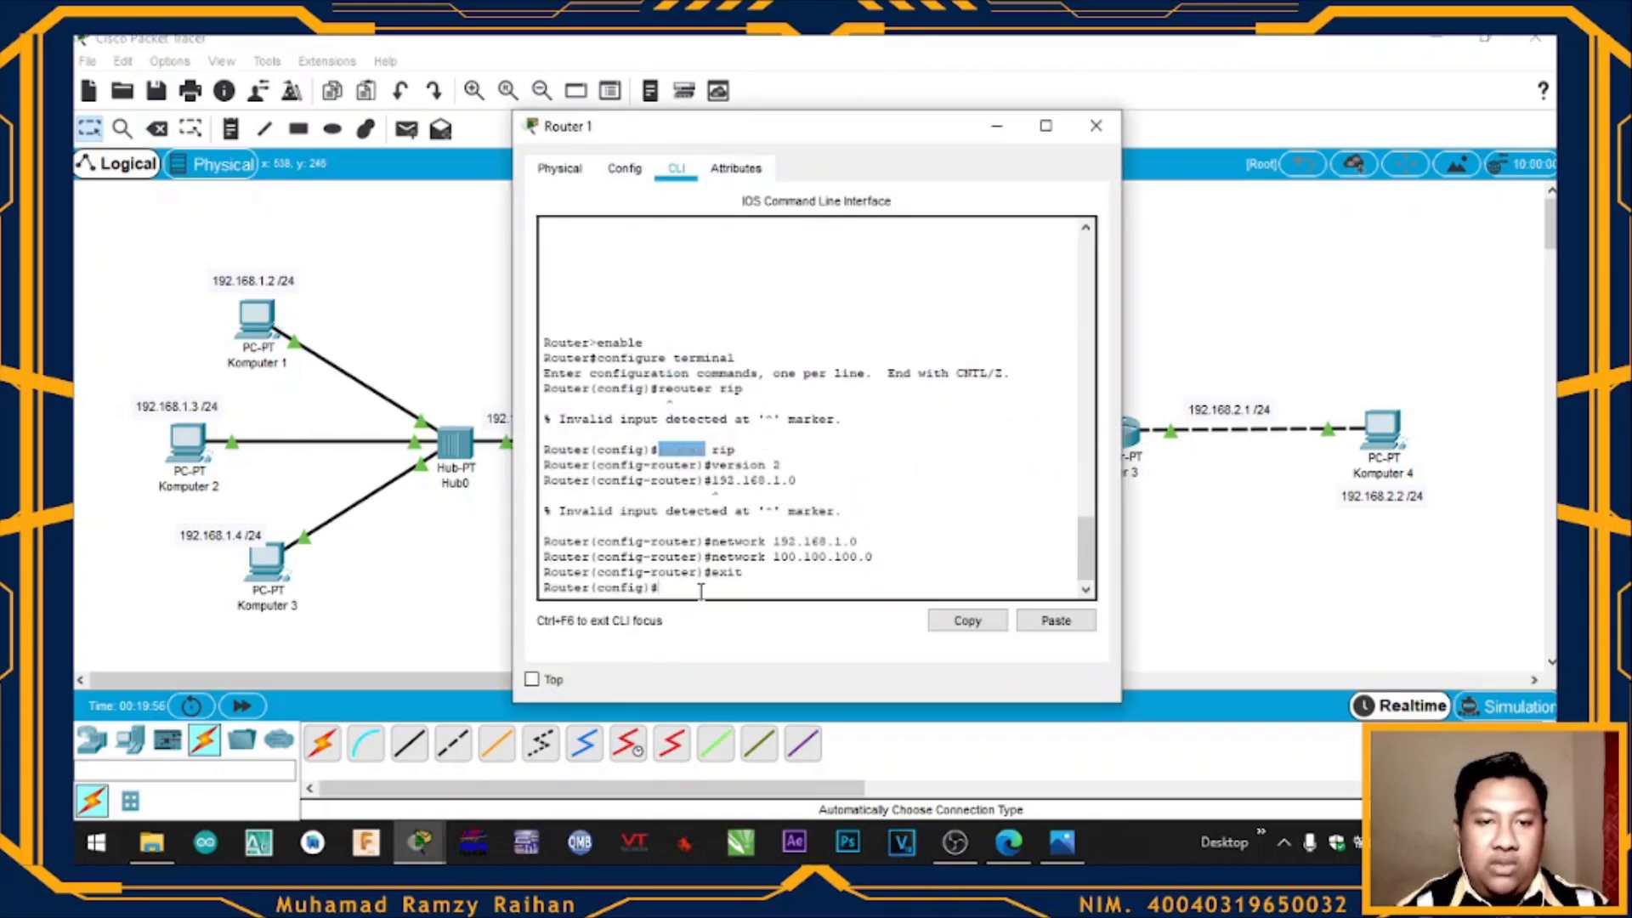
click(703, 589)
text(exi)
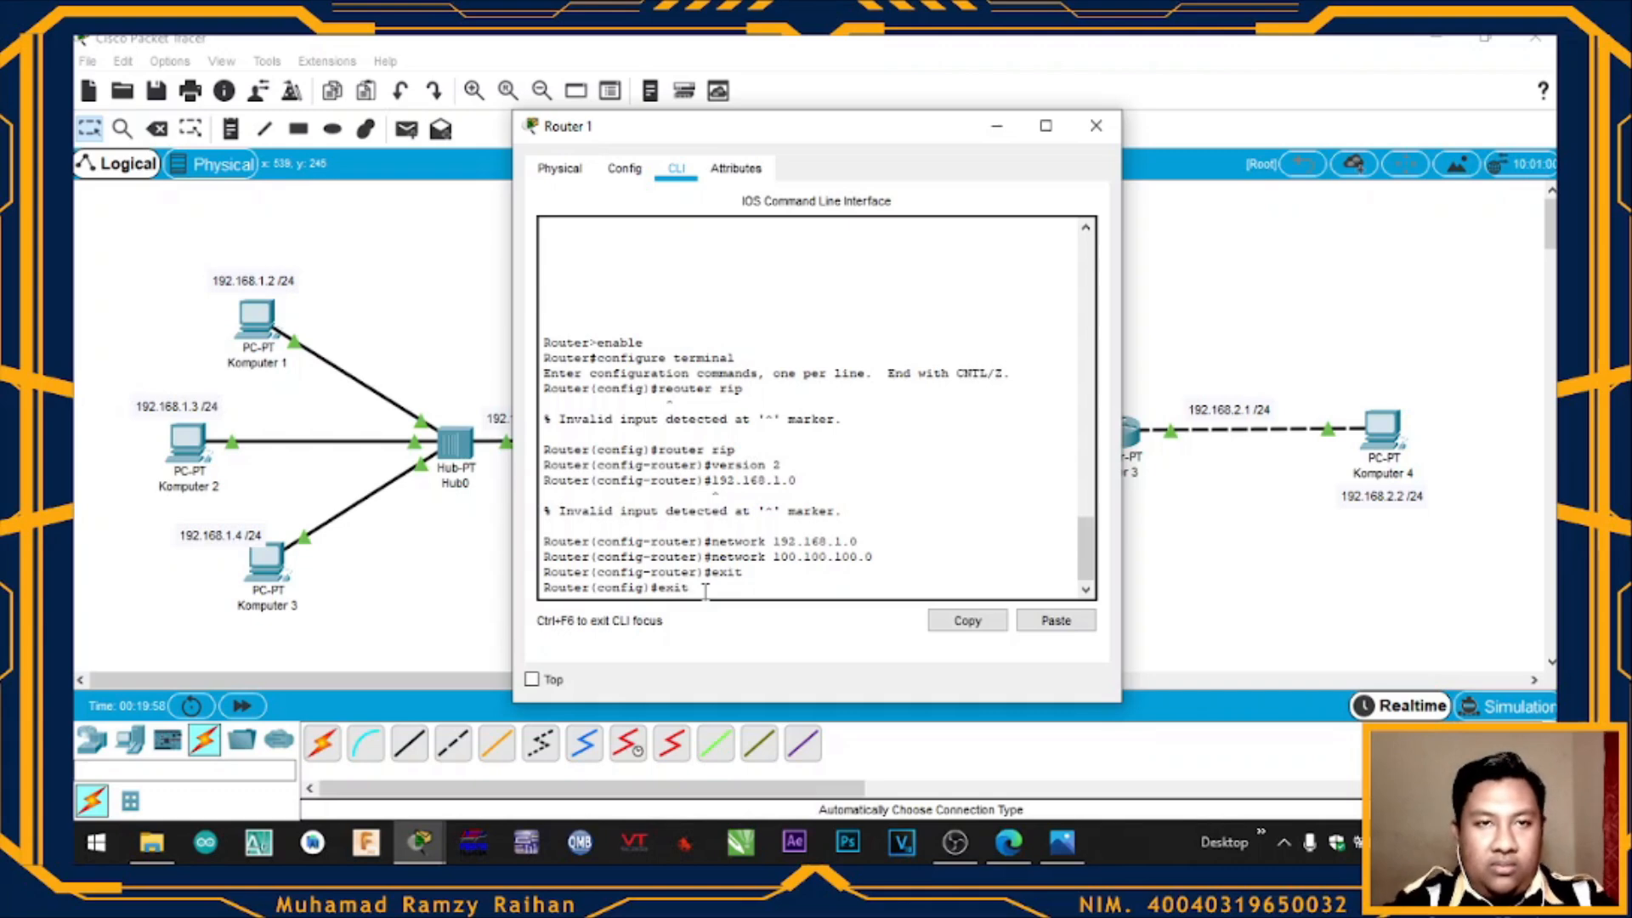
text(t)
key(Return)
text(exit)
key(Return)
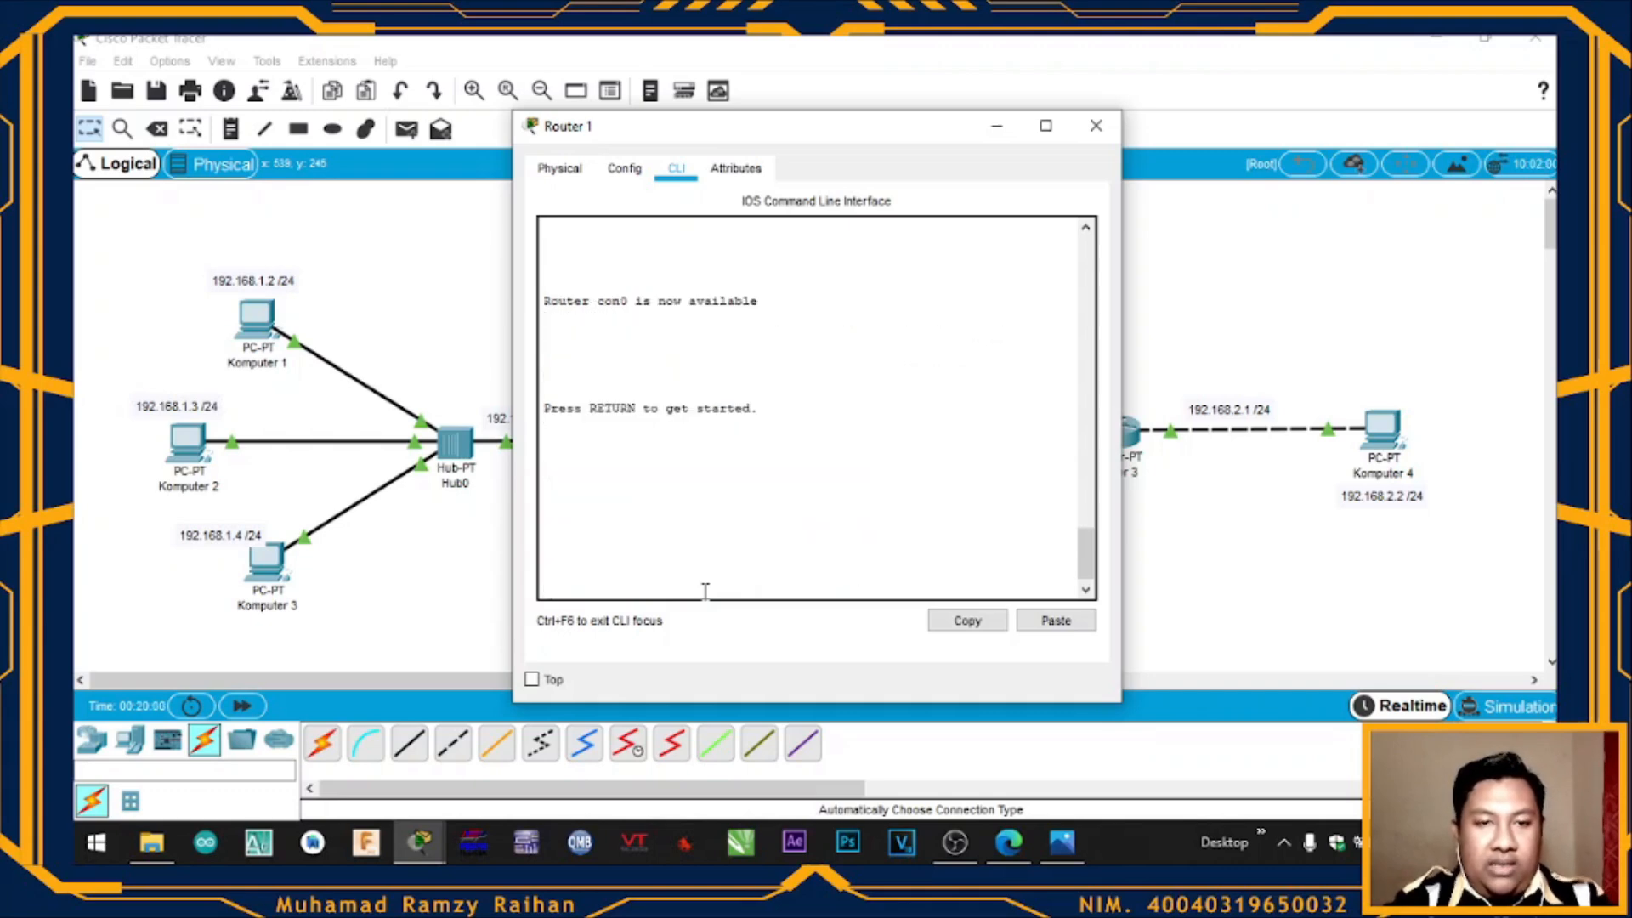
key(Return)
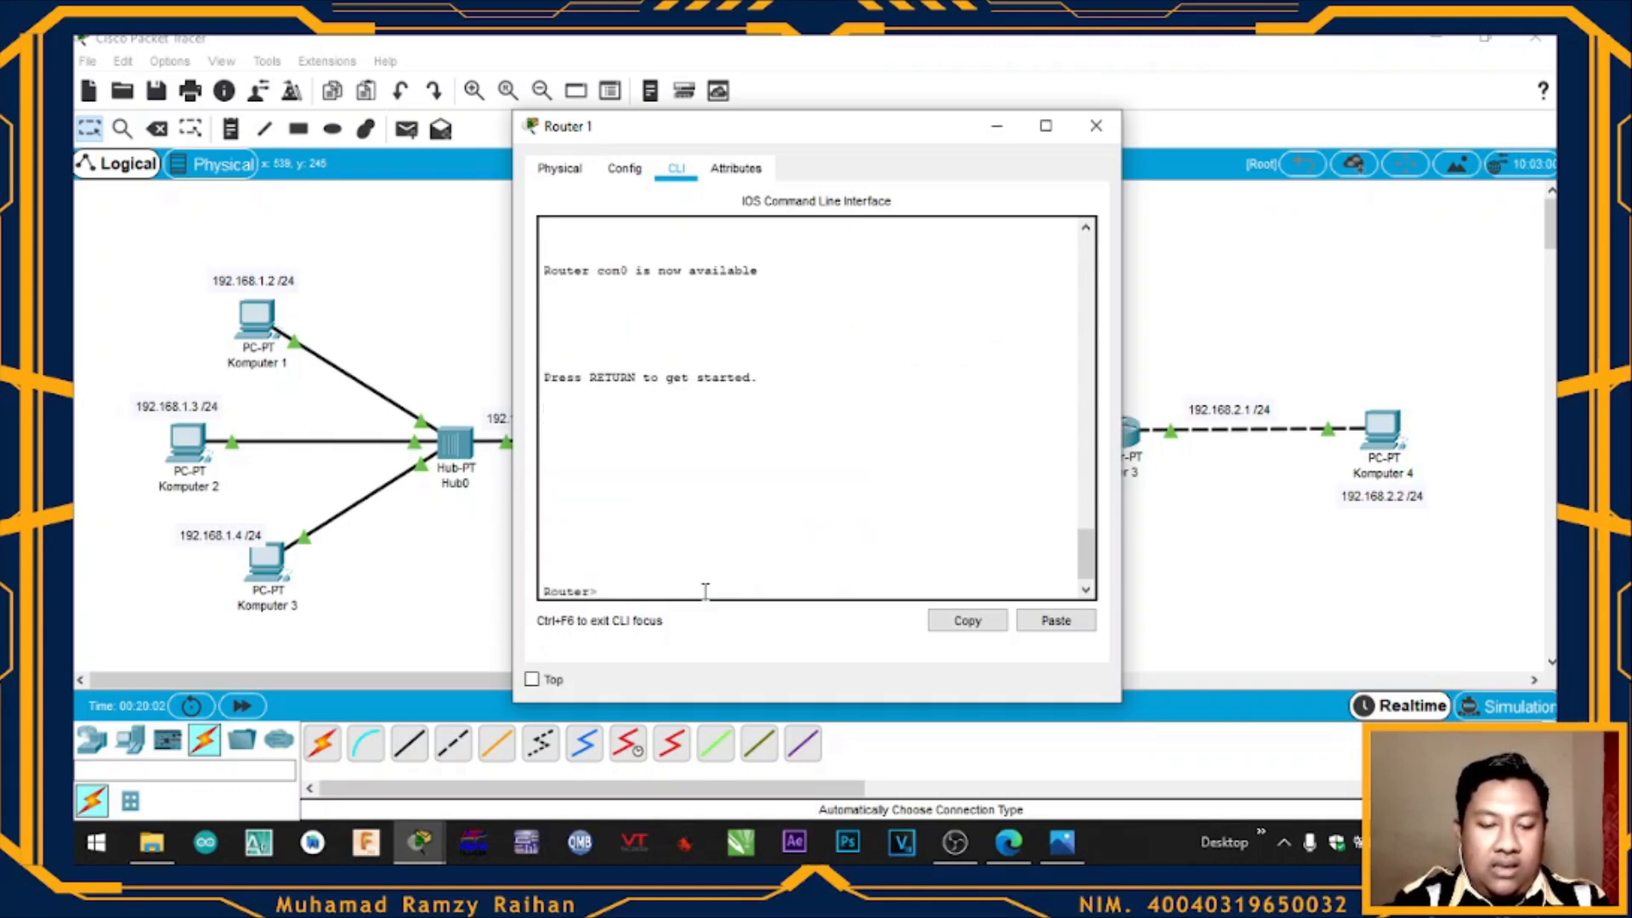
Display Router 1's routing table with show ip route, check its RIP entries, and close the window
text(show ip rout)
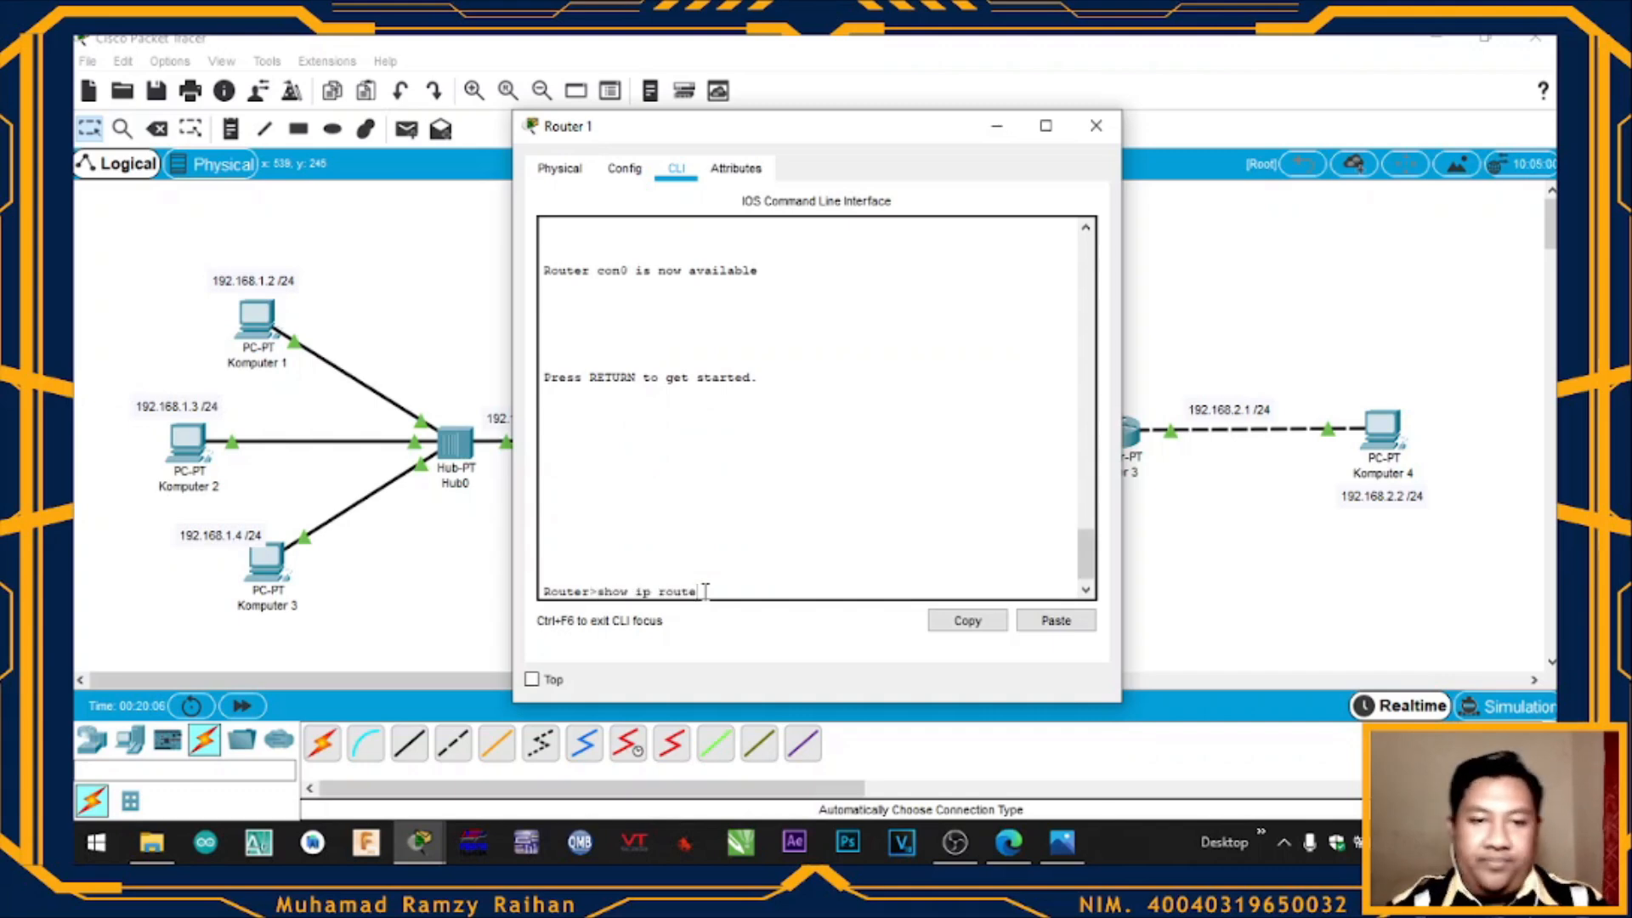
text(e)
key(Return)
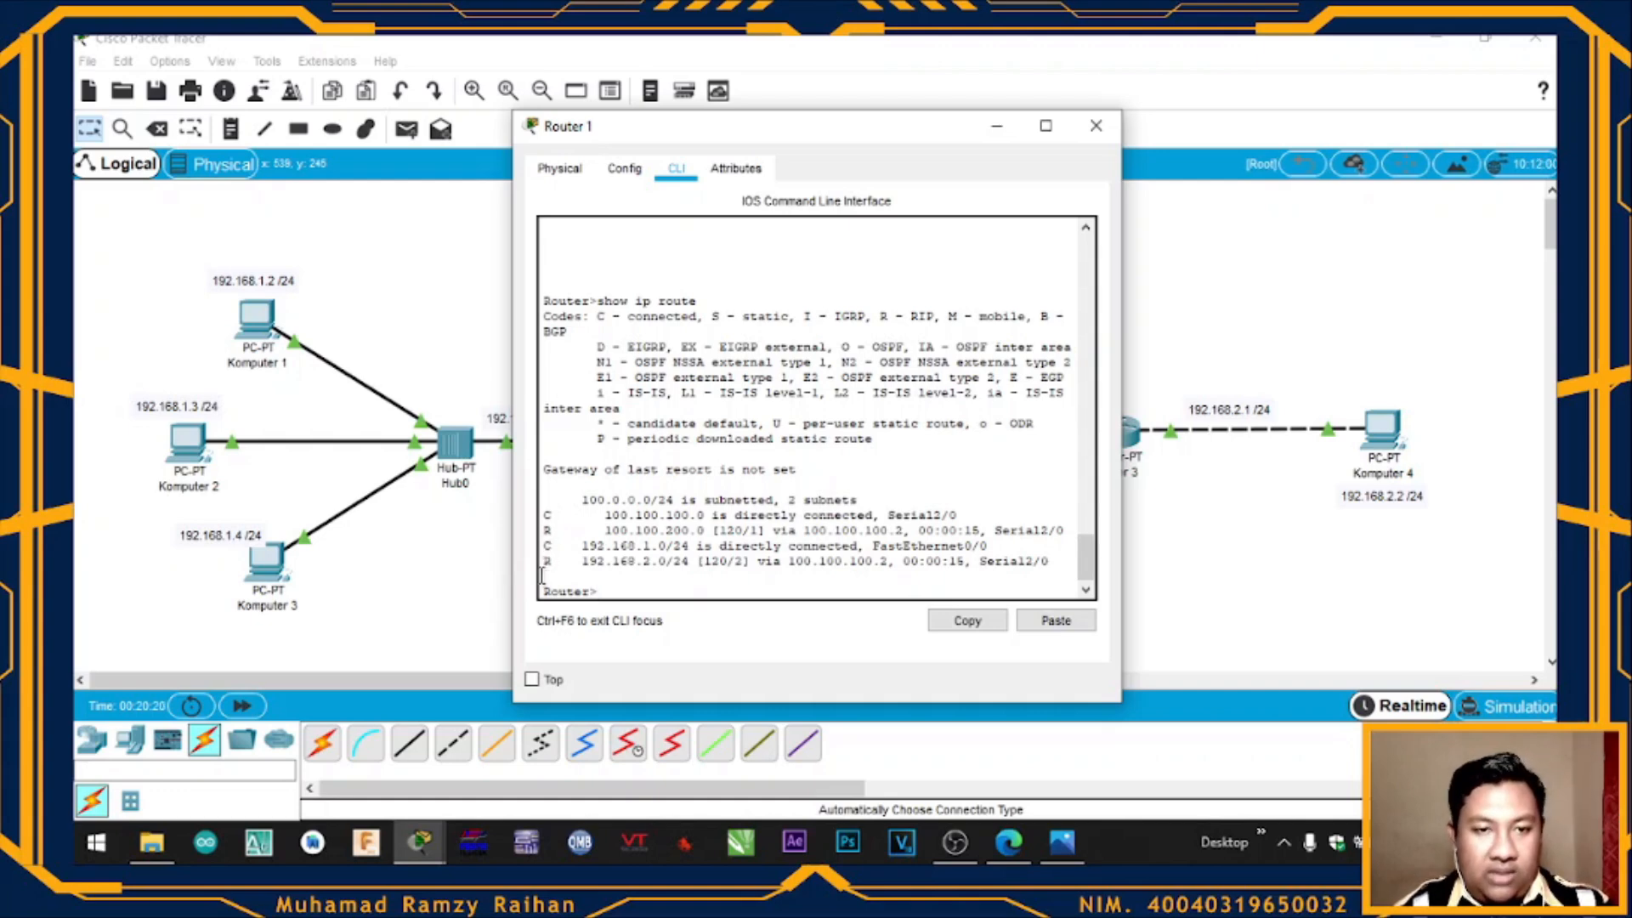
click(1096, 126)
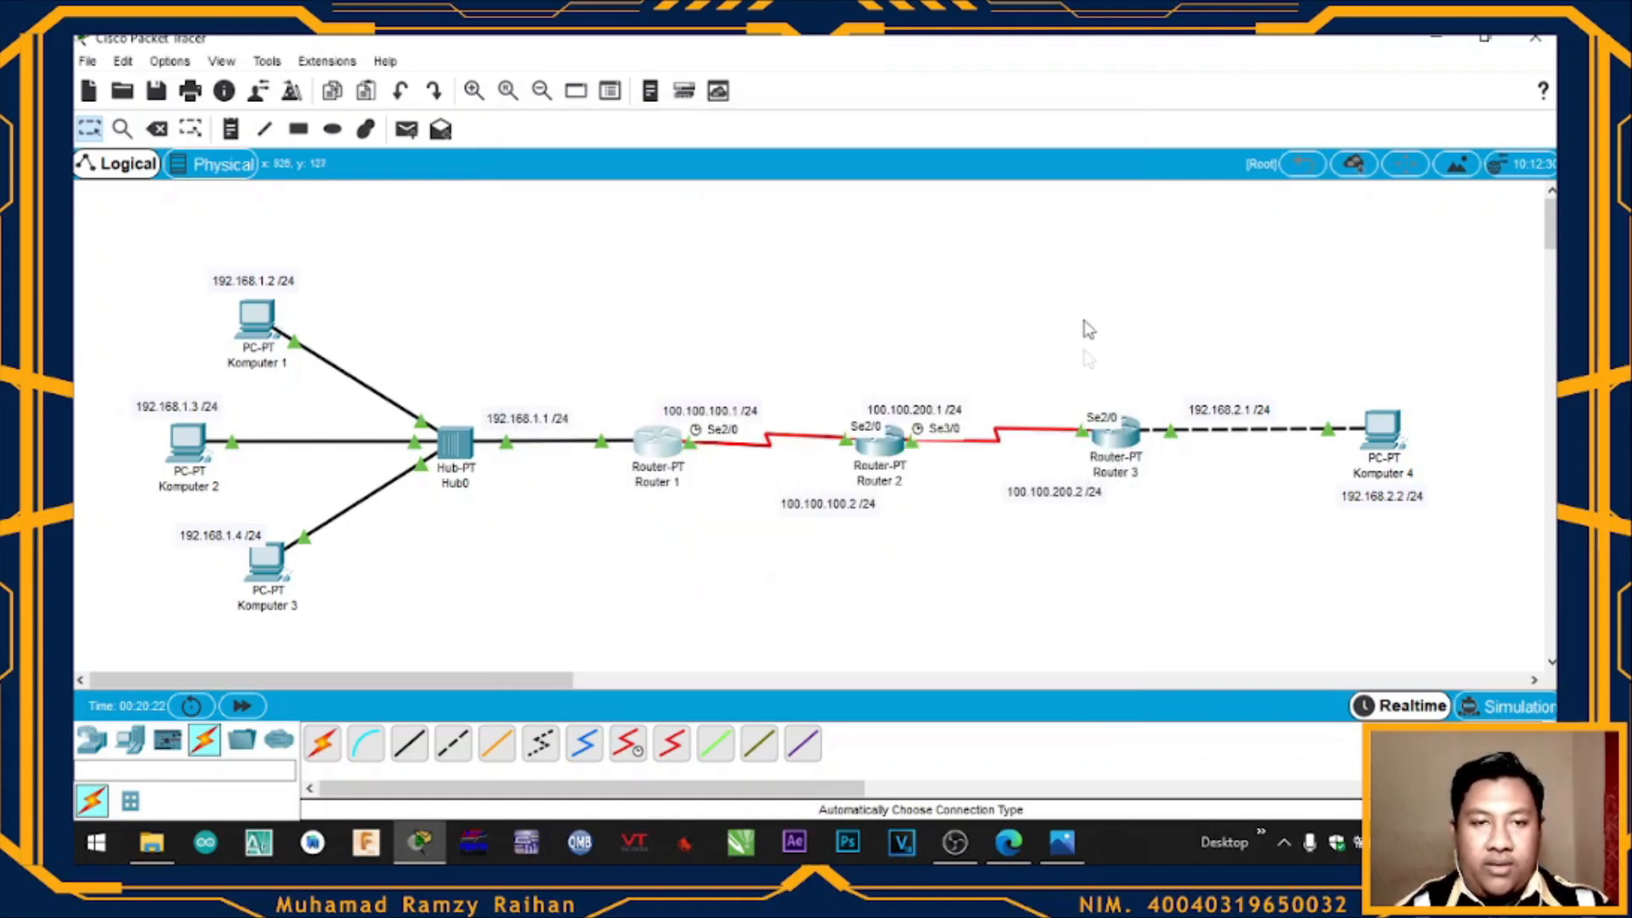
Open Router 2's command line and exit configuration mode to a fresh user-mode console session
click(871, 434)
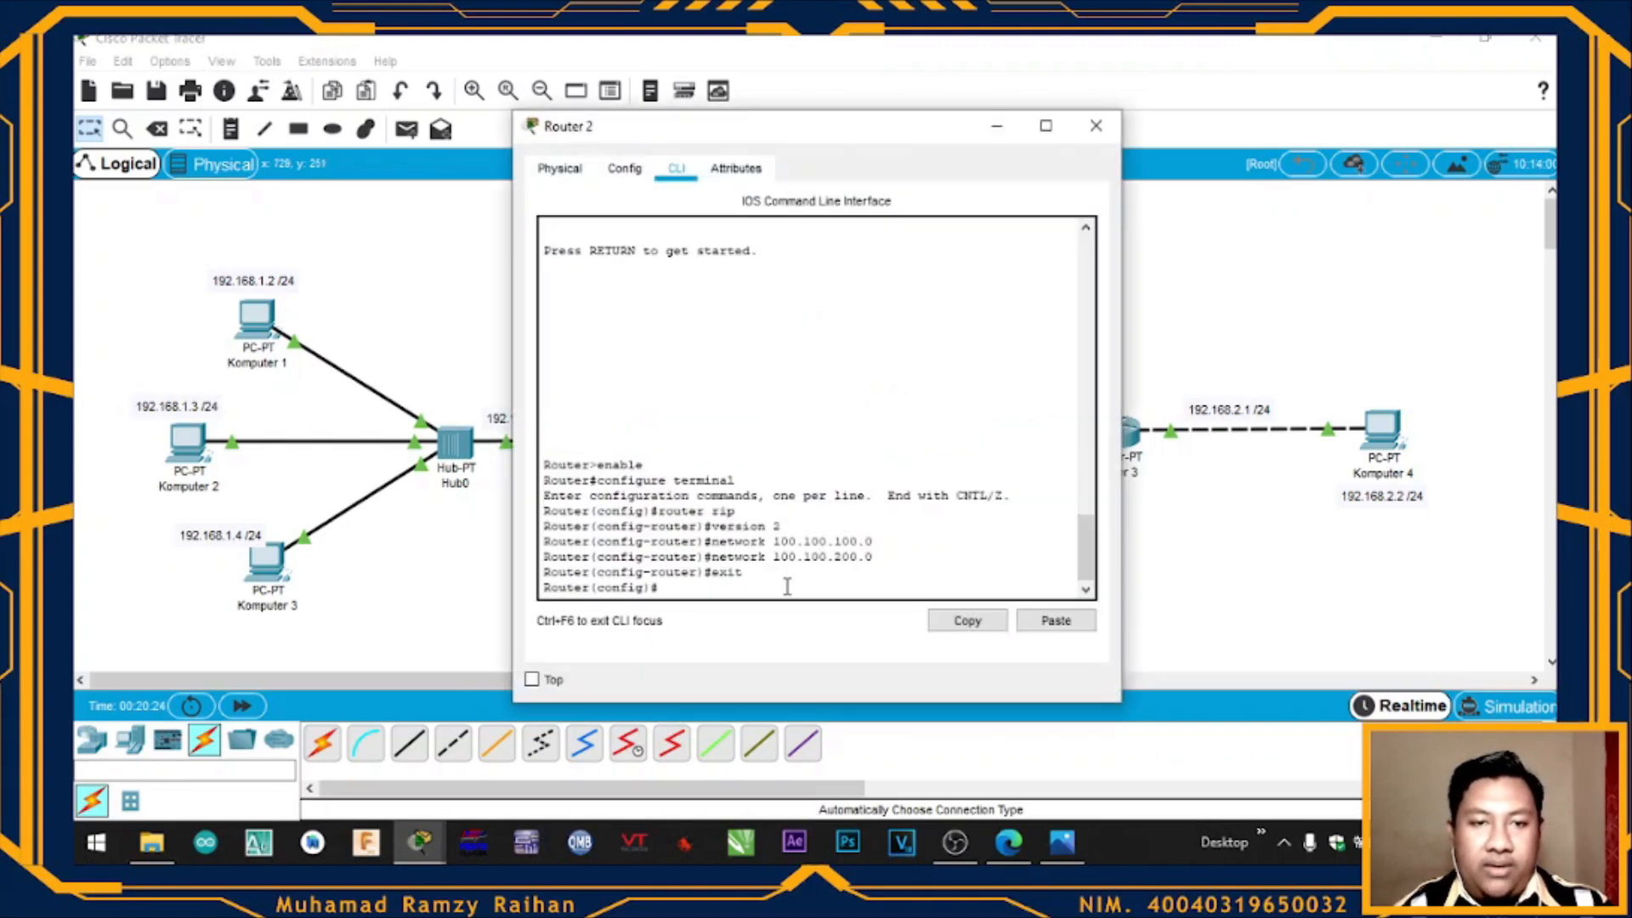
text(exit)
key(Return)
text(exit)
key(Return)
key(Return)
Display Router 2's routing table with show ip route, check its RIP entries, and close the window
text(shor)
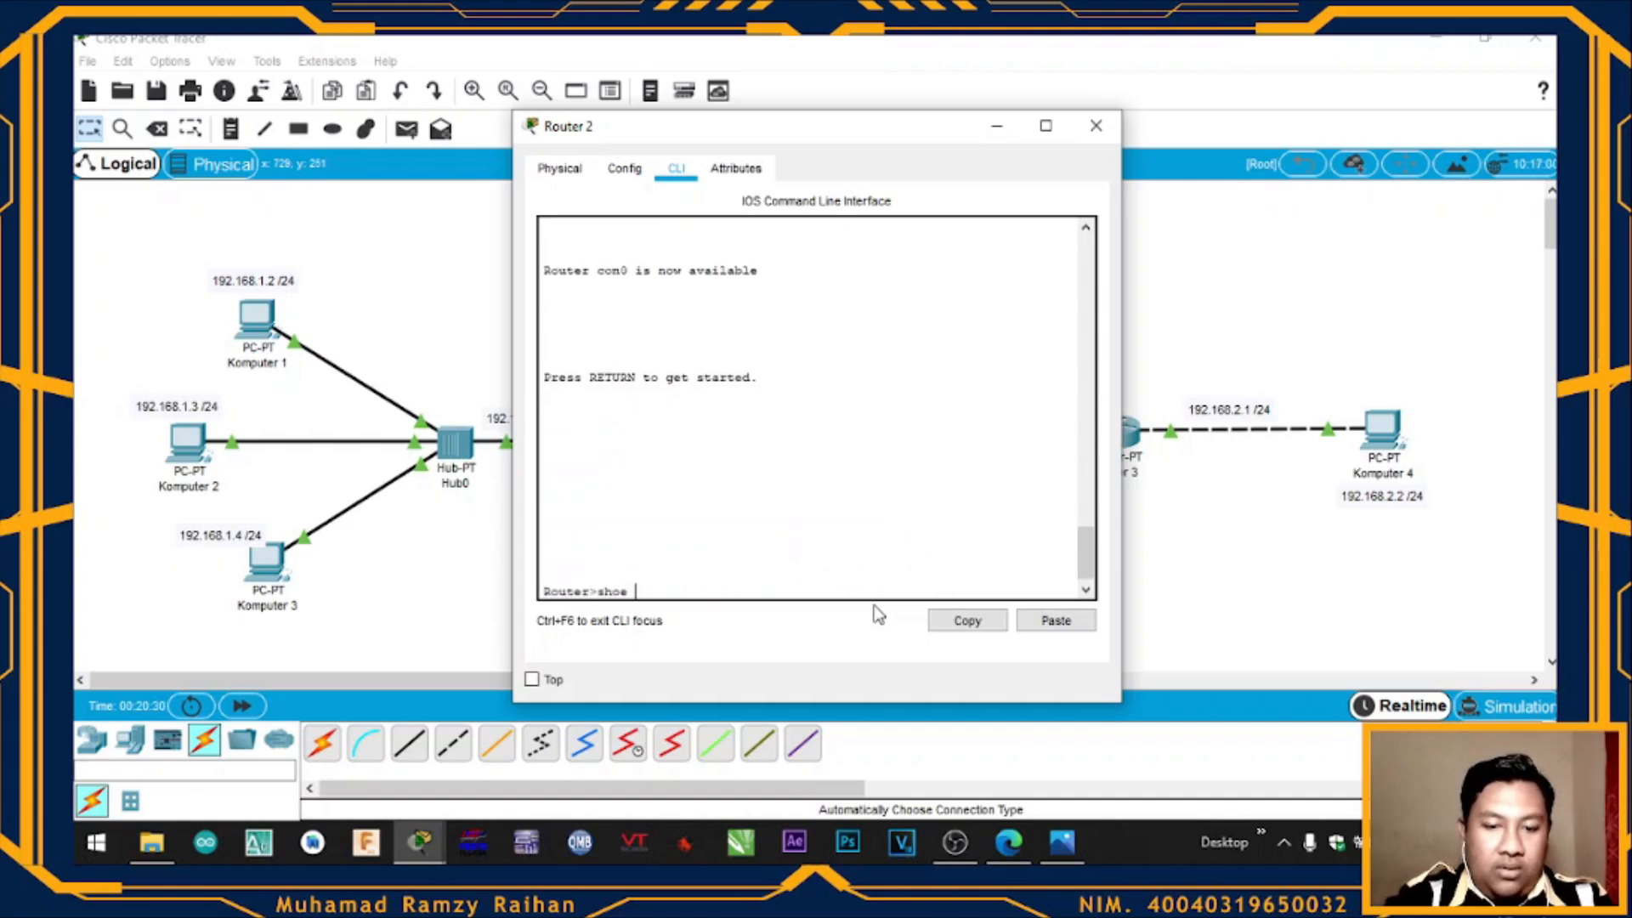
key(BackSpace)
text(w ip route)
key(Return)
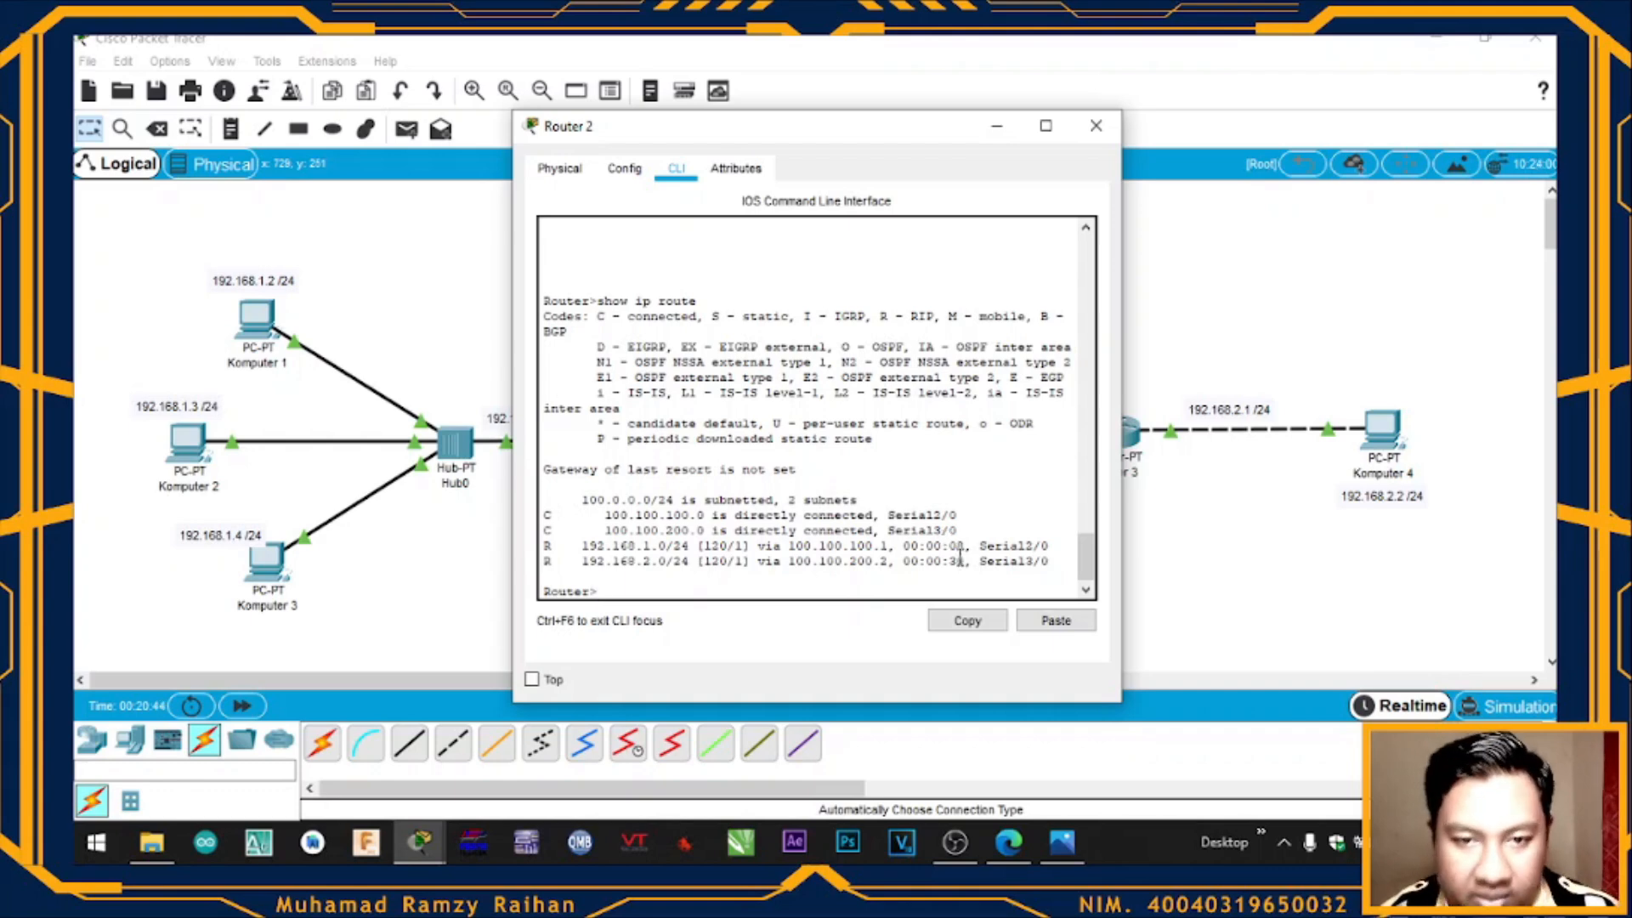
click(1096, 126)
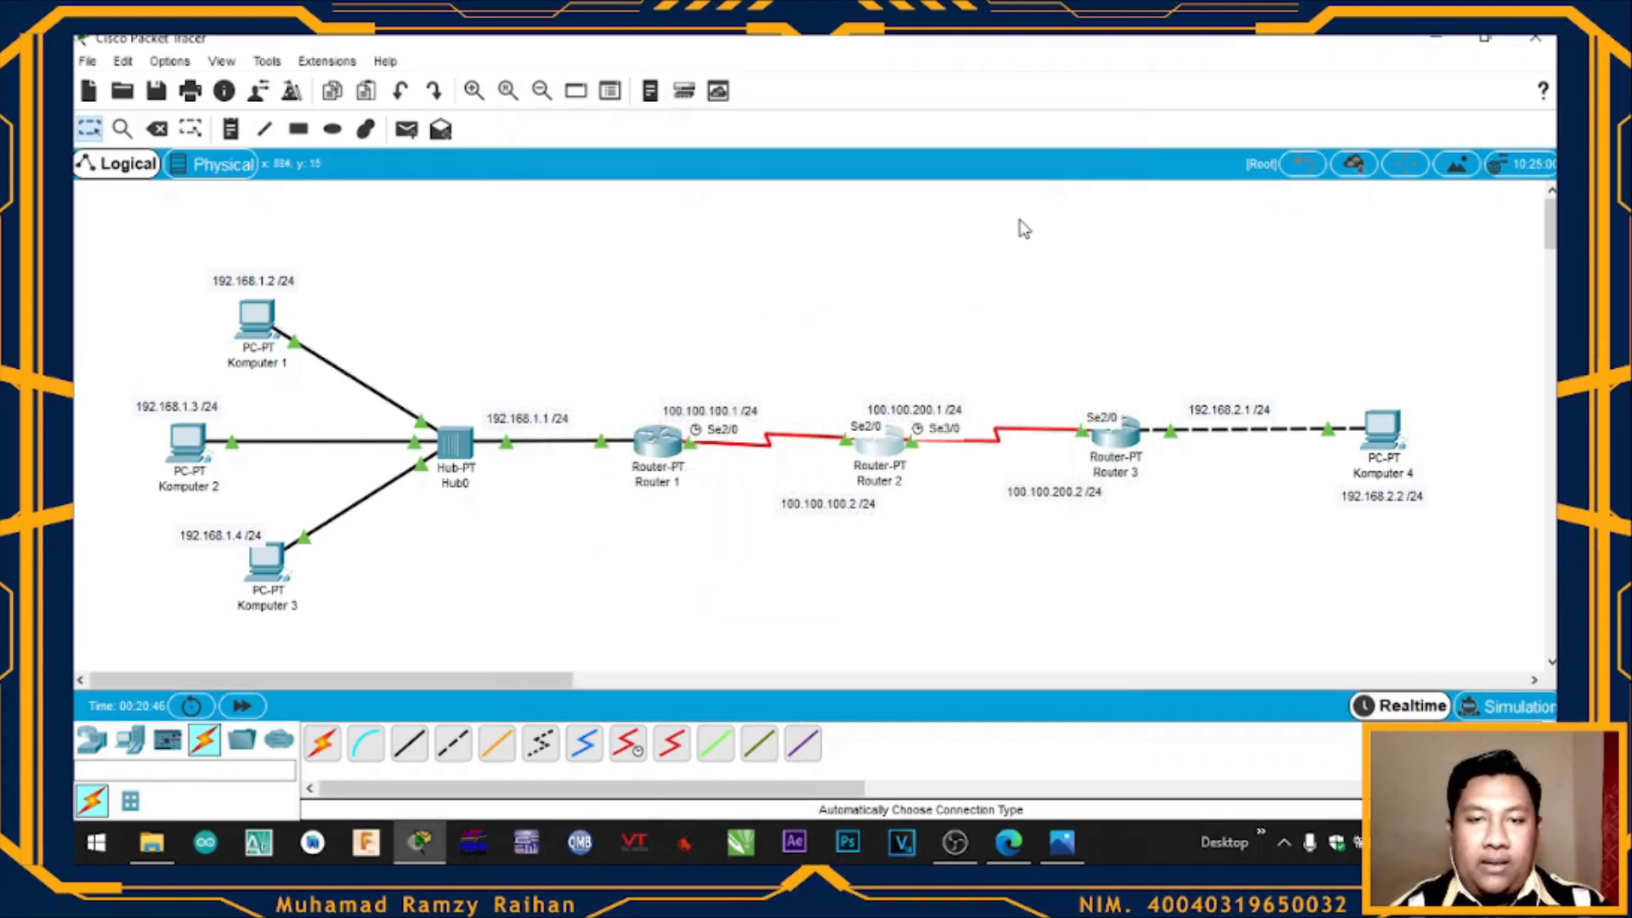
Open Router 3's command line and exit configuration mode to a fresh user-mode console session
click(1133, 444)
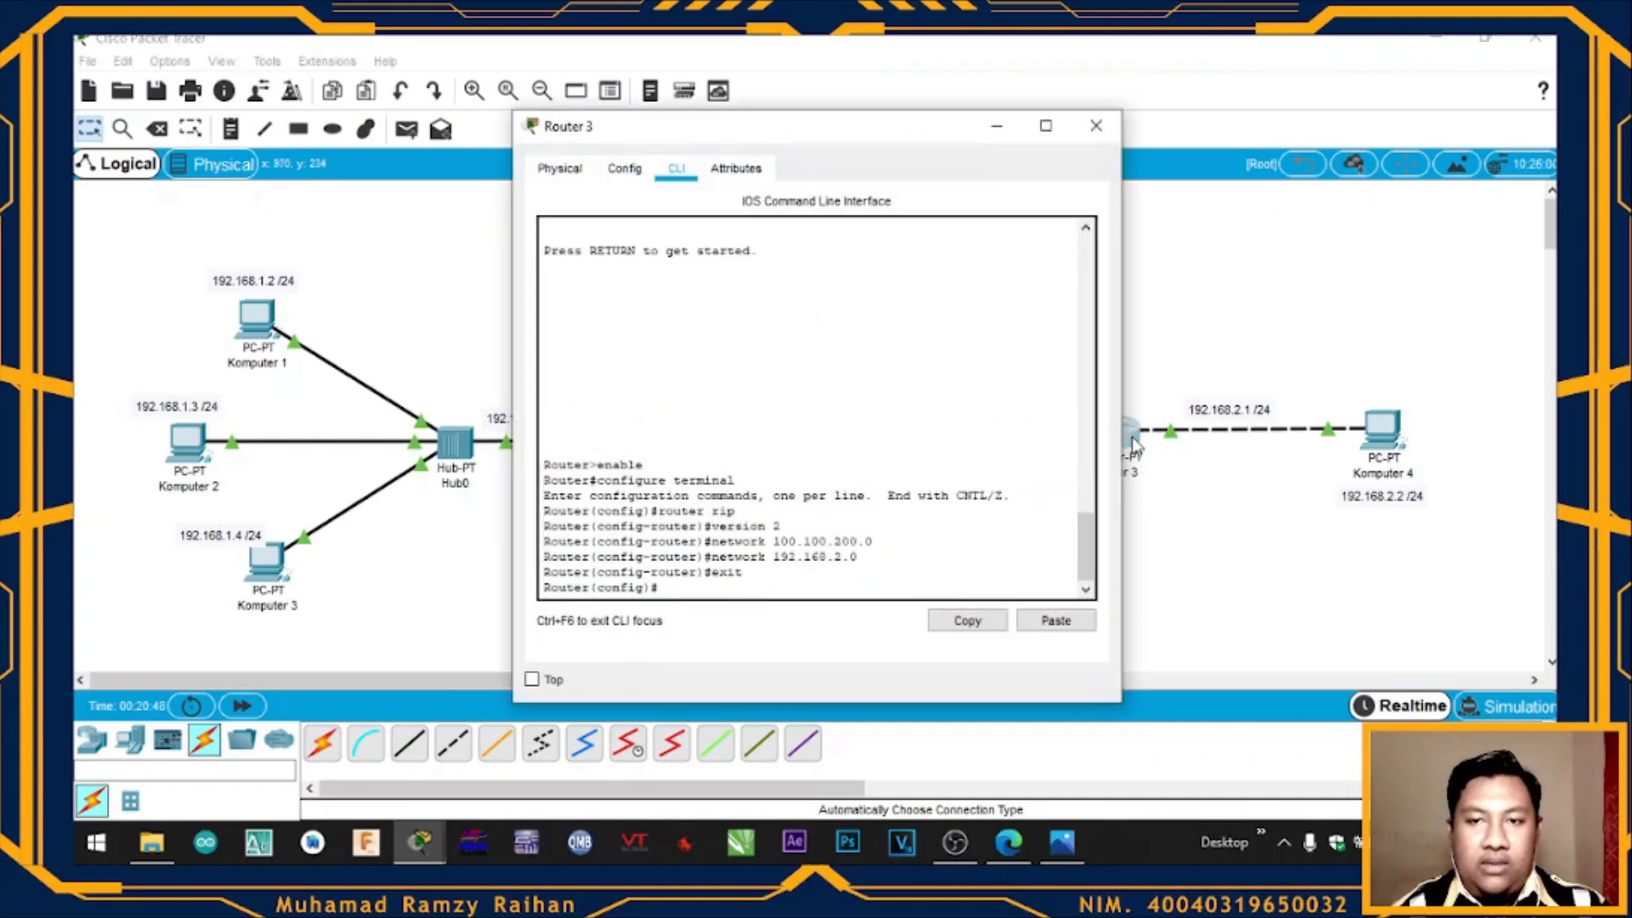
text(exi)
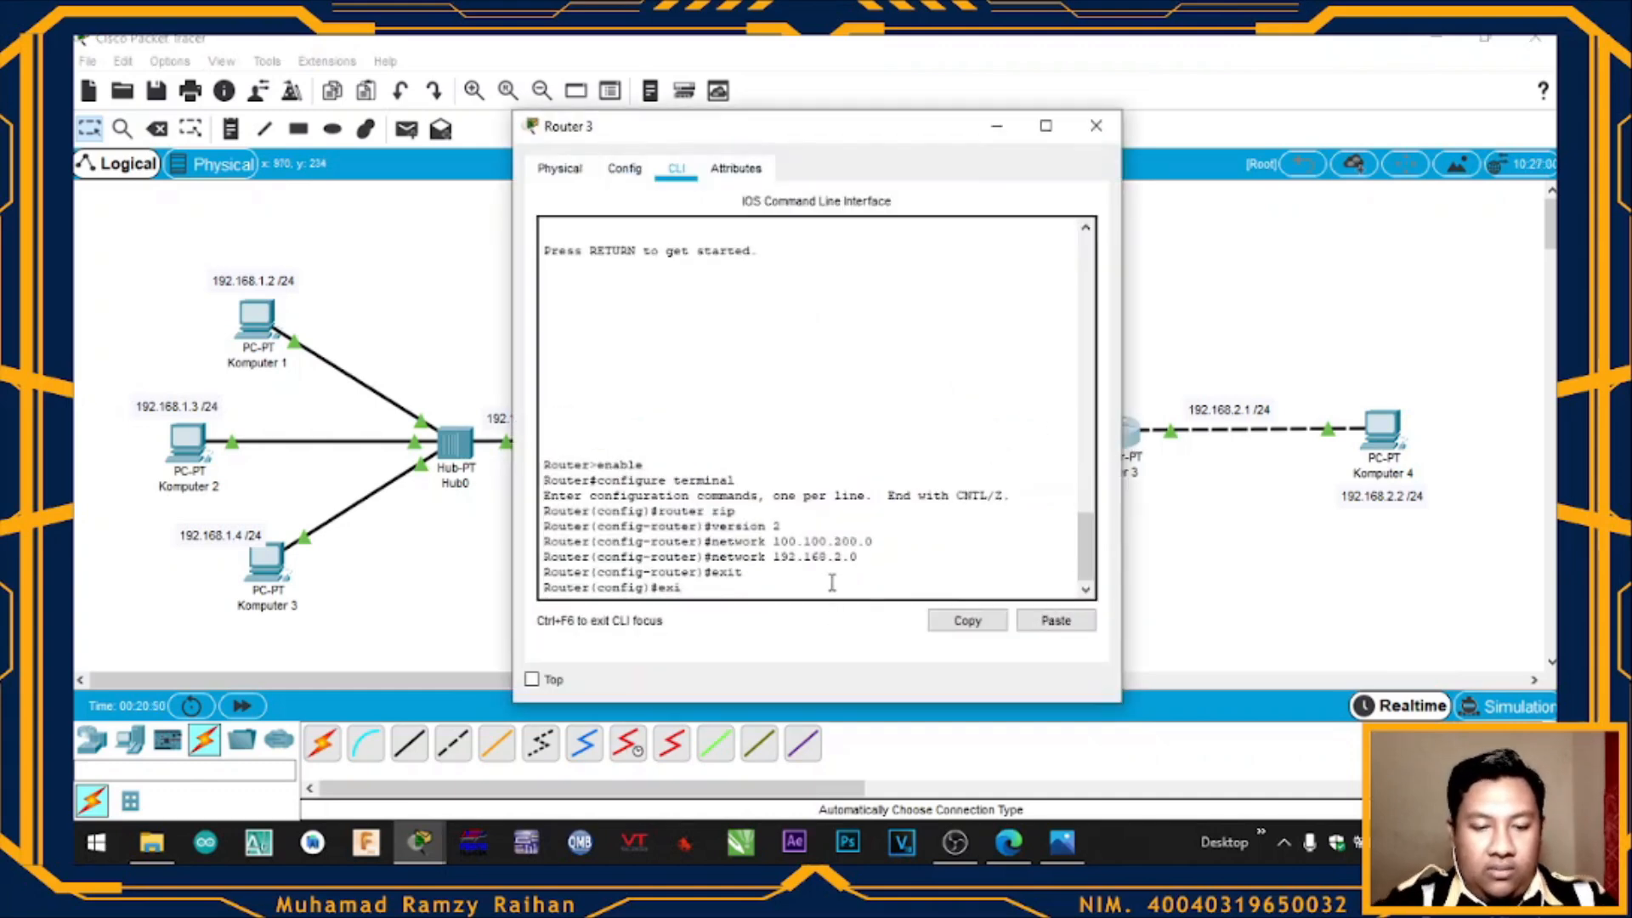
text(t)
key(Return)
text(exit)
key(Return)
key(Return)
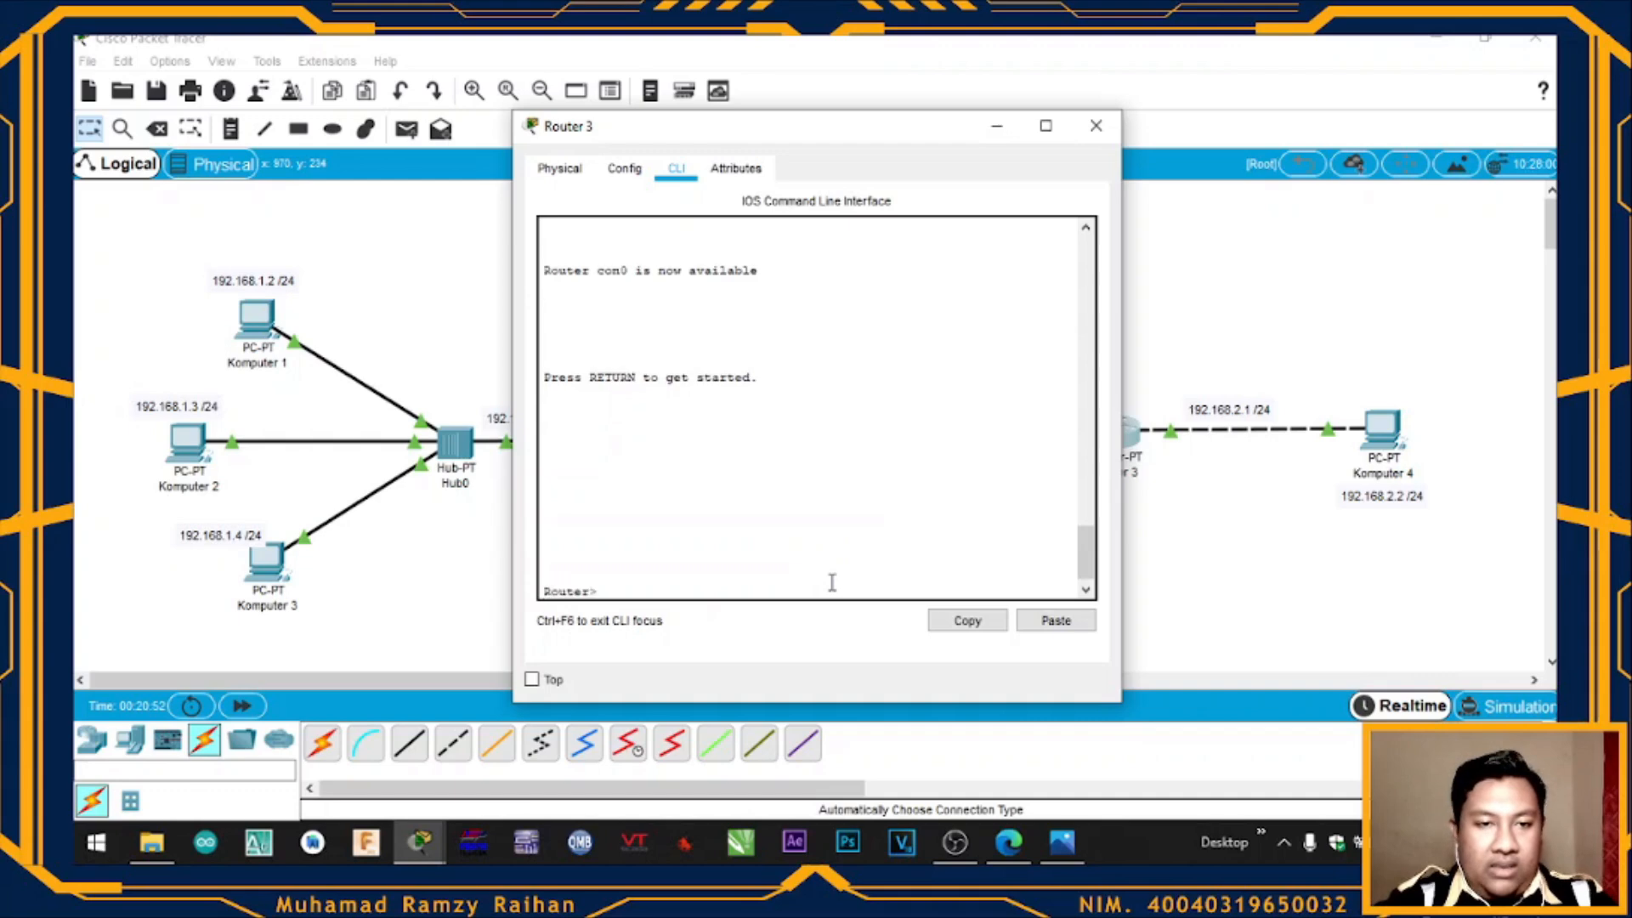
Display Router 3's routing table with show ip route, check its RIP entries, and close the window
text(show ip)
text( route)
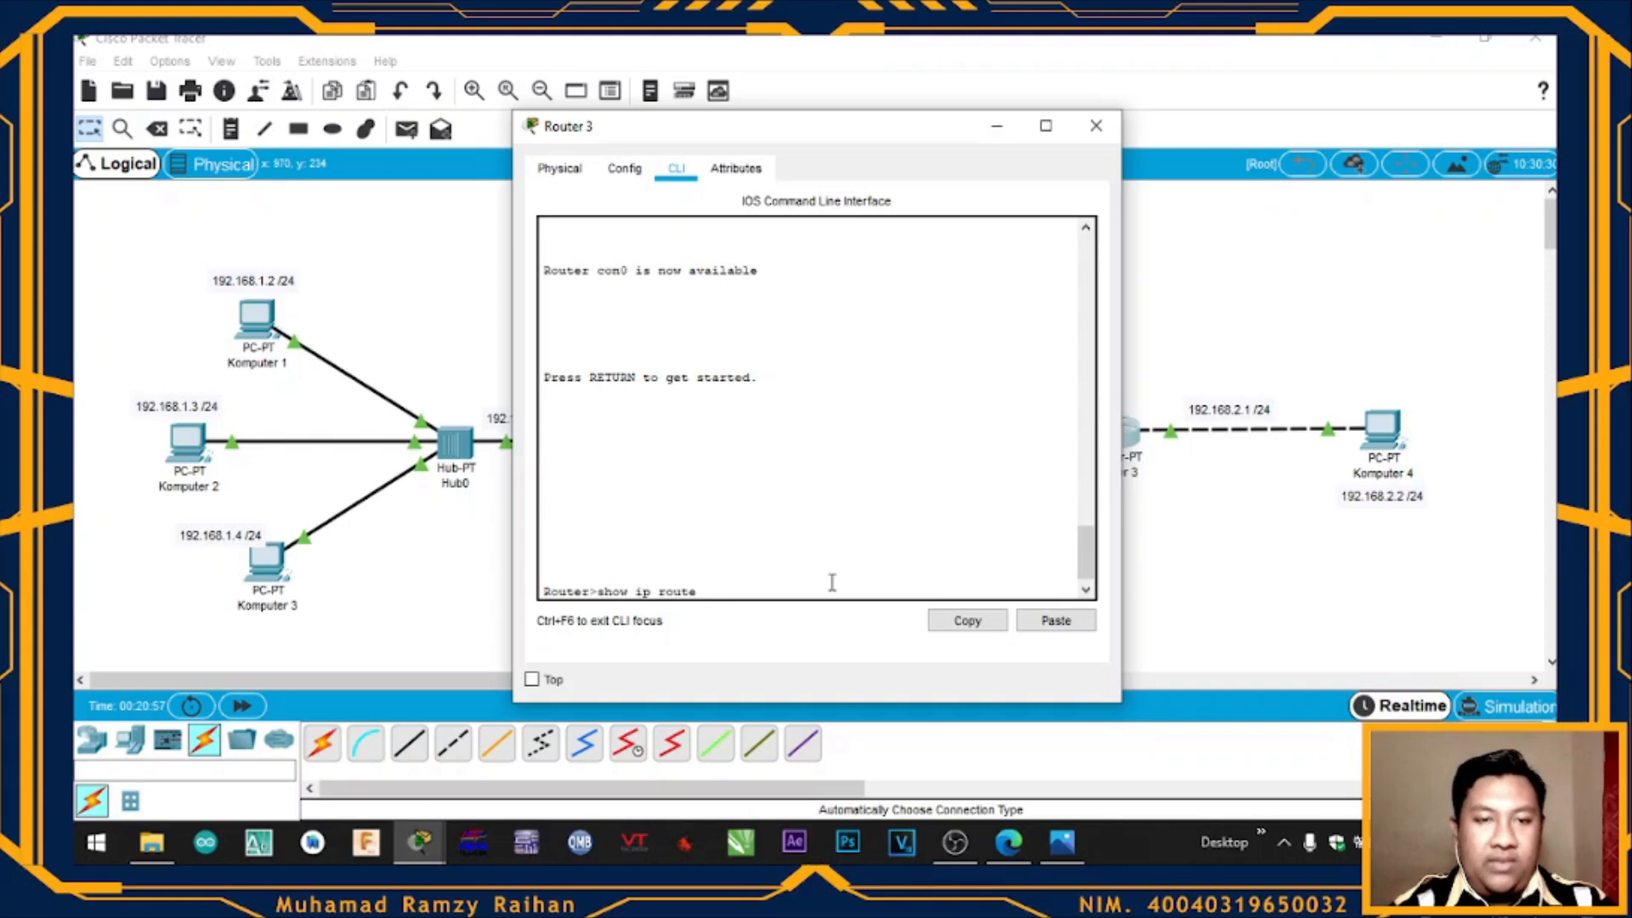
key(Return)
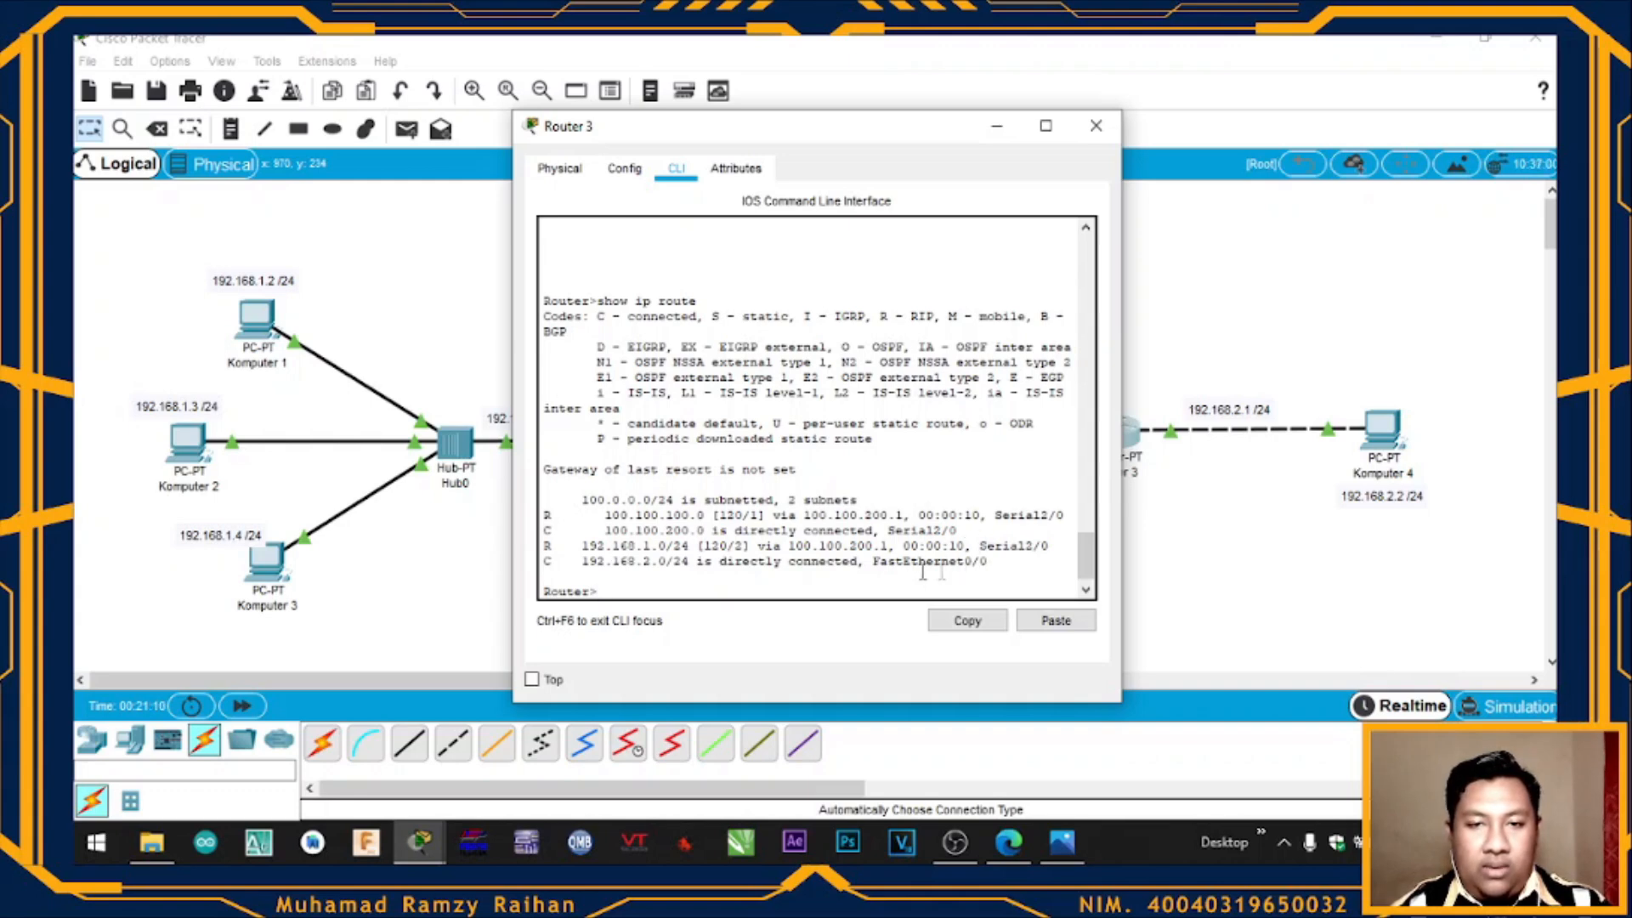
click(1096, 131)
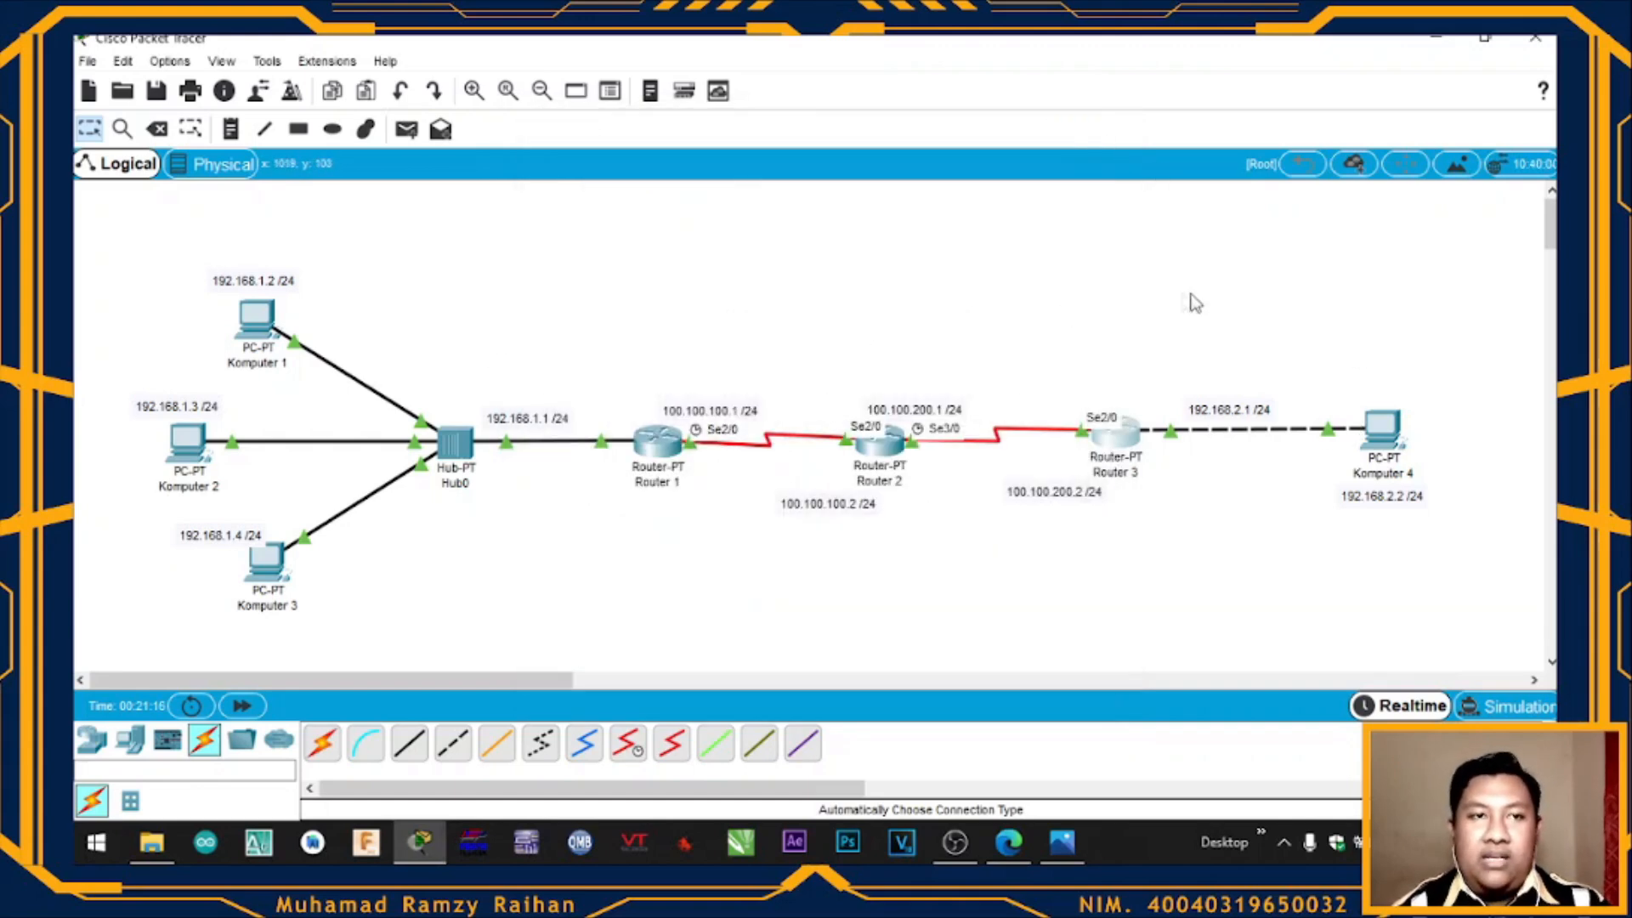
Test connectivity from Komputer 4's Command Prompt by pinging Komputer 1 at 192.168.1.2, then close the window
mouse_move(1392, 429)
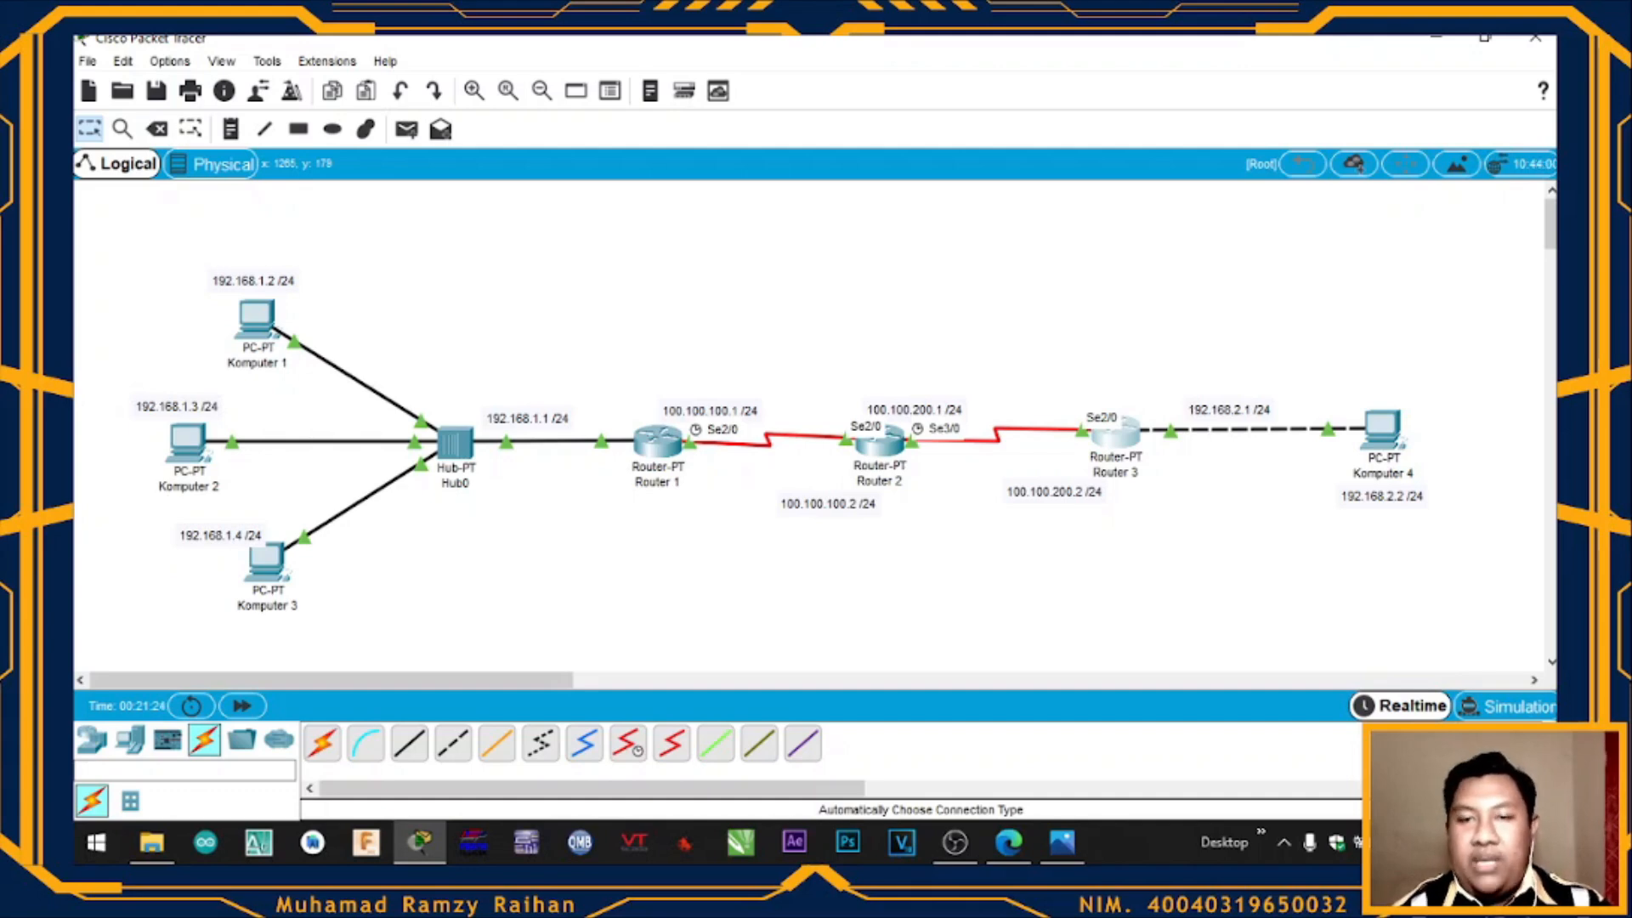
click(1404, 422)
click(986, 244)
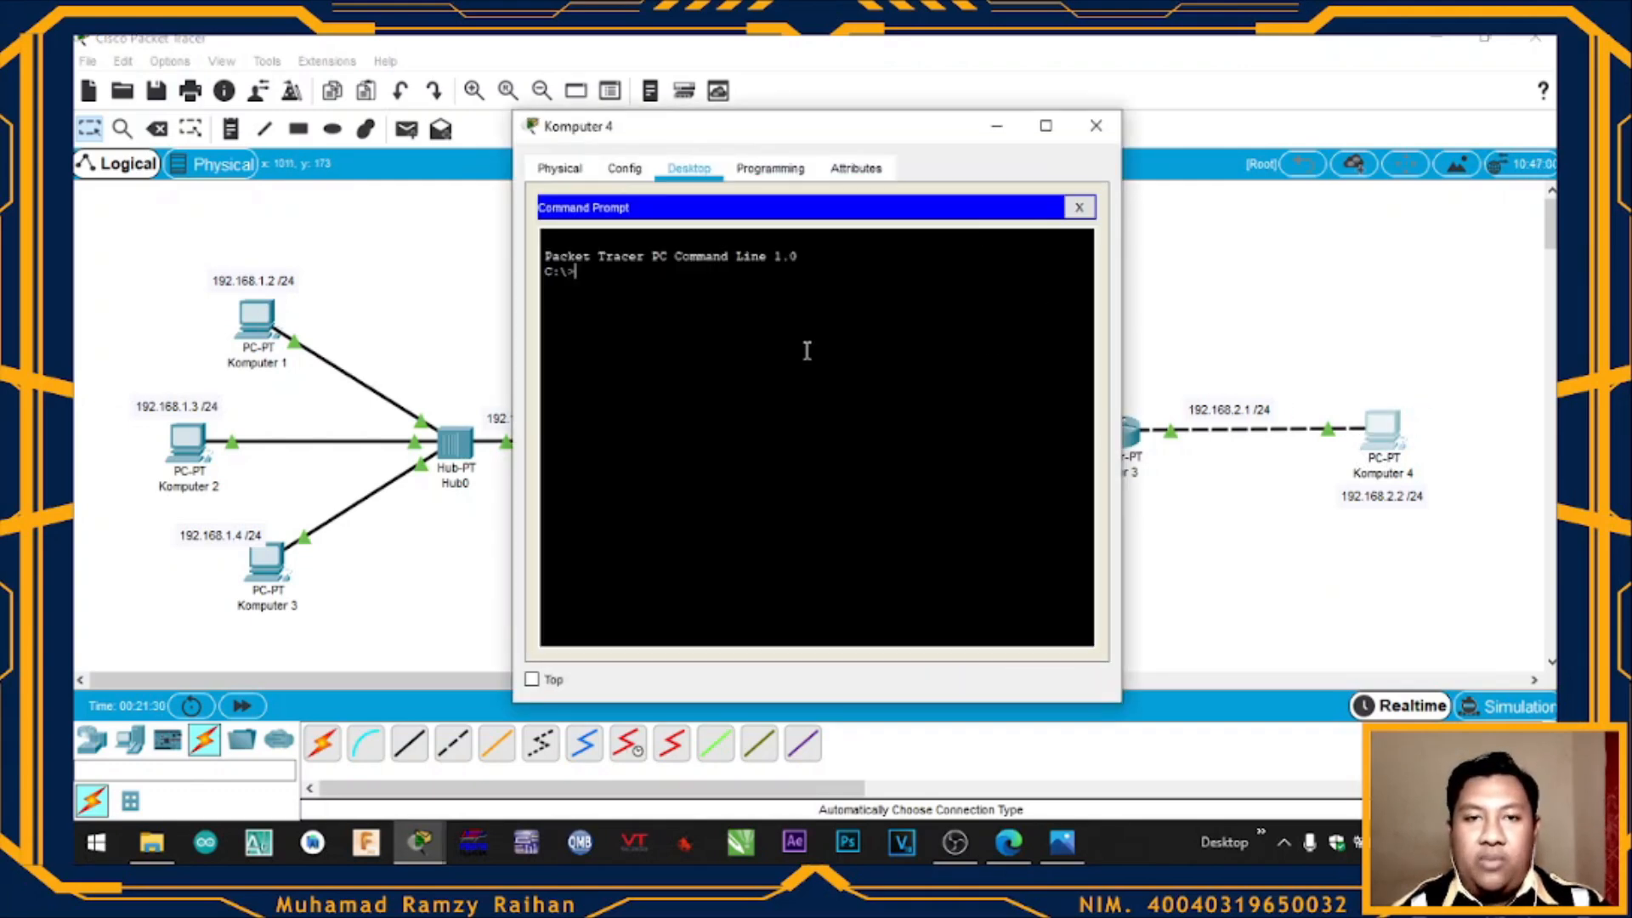
text(ping)
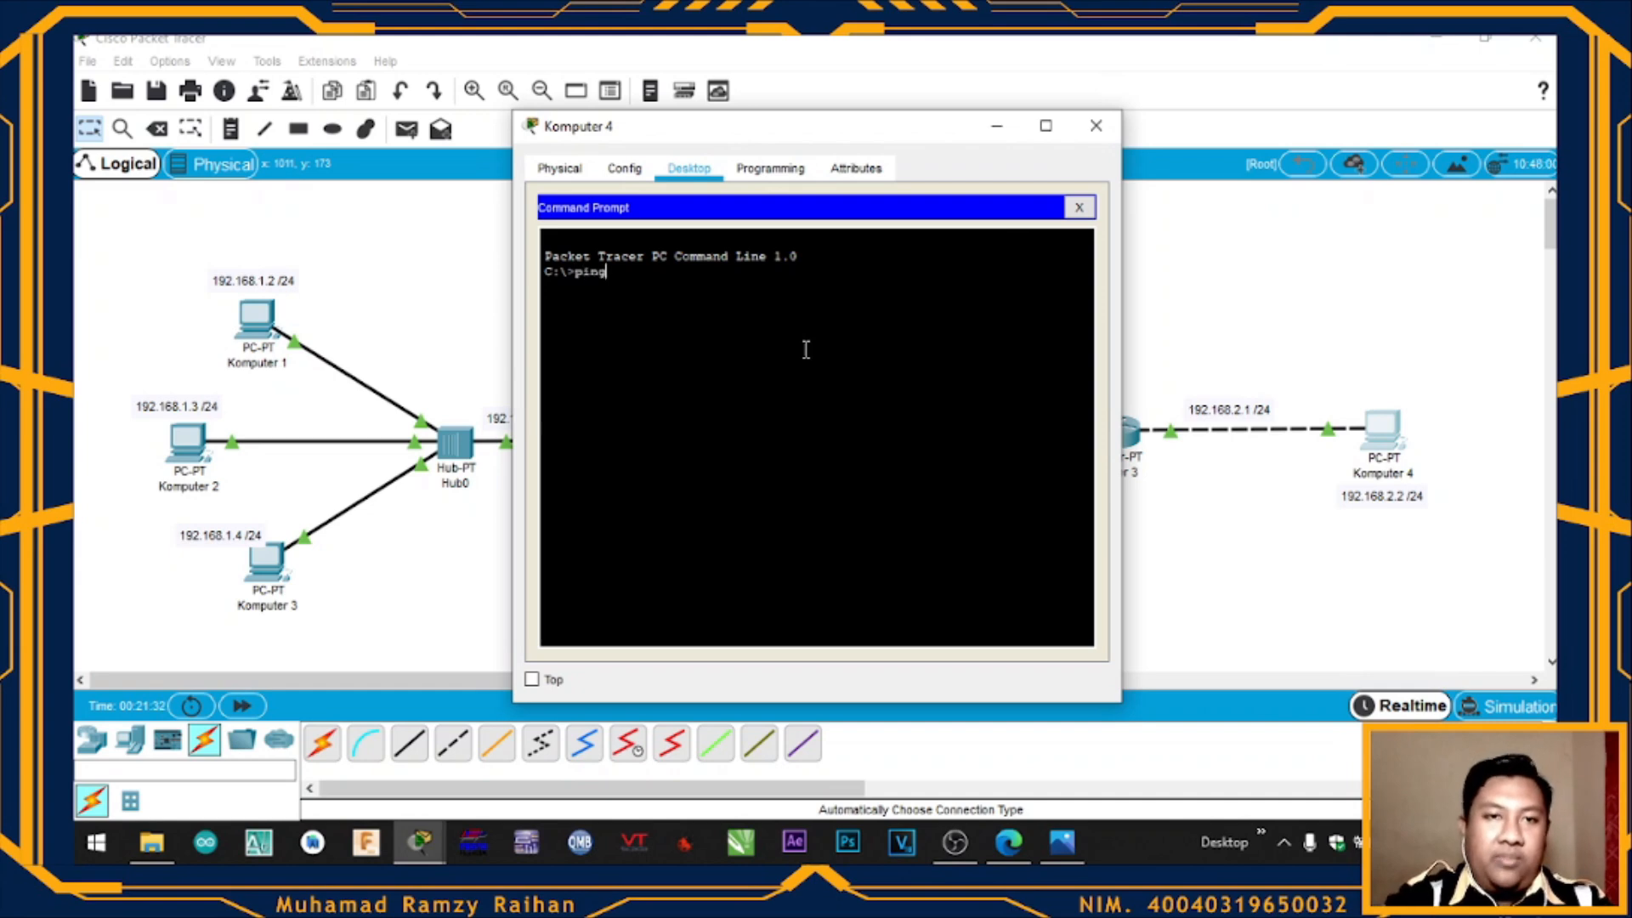
text( 192.)
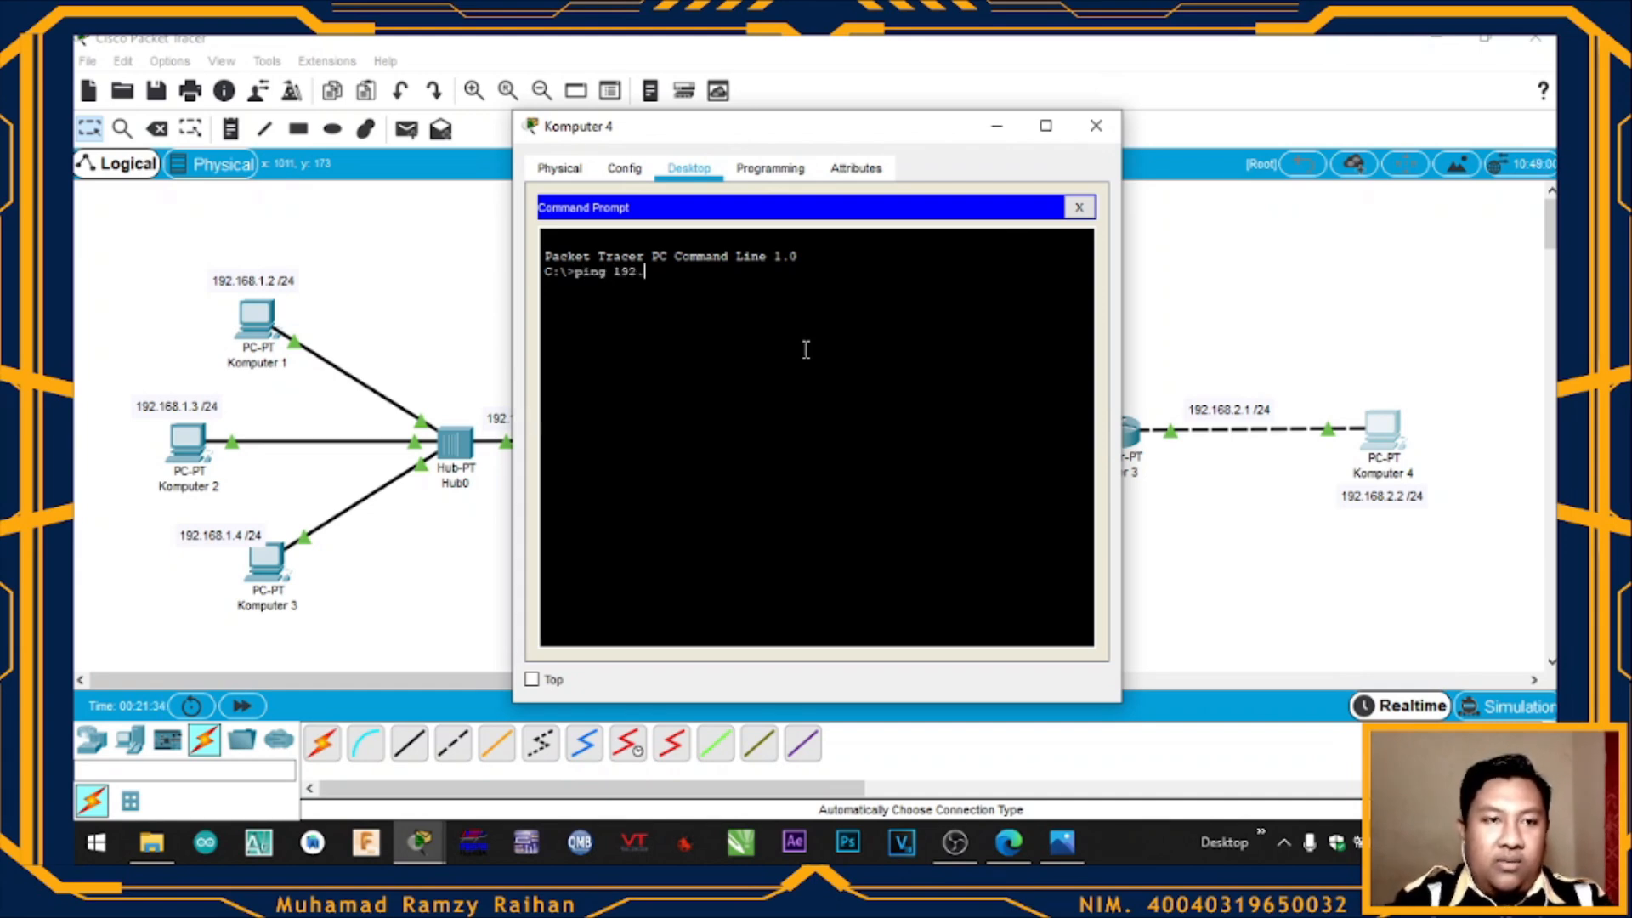
text(168.1.2)
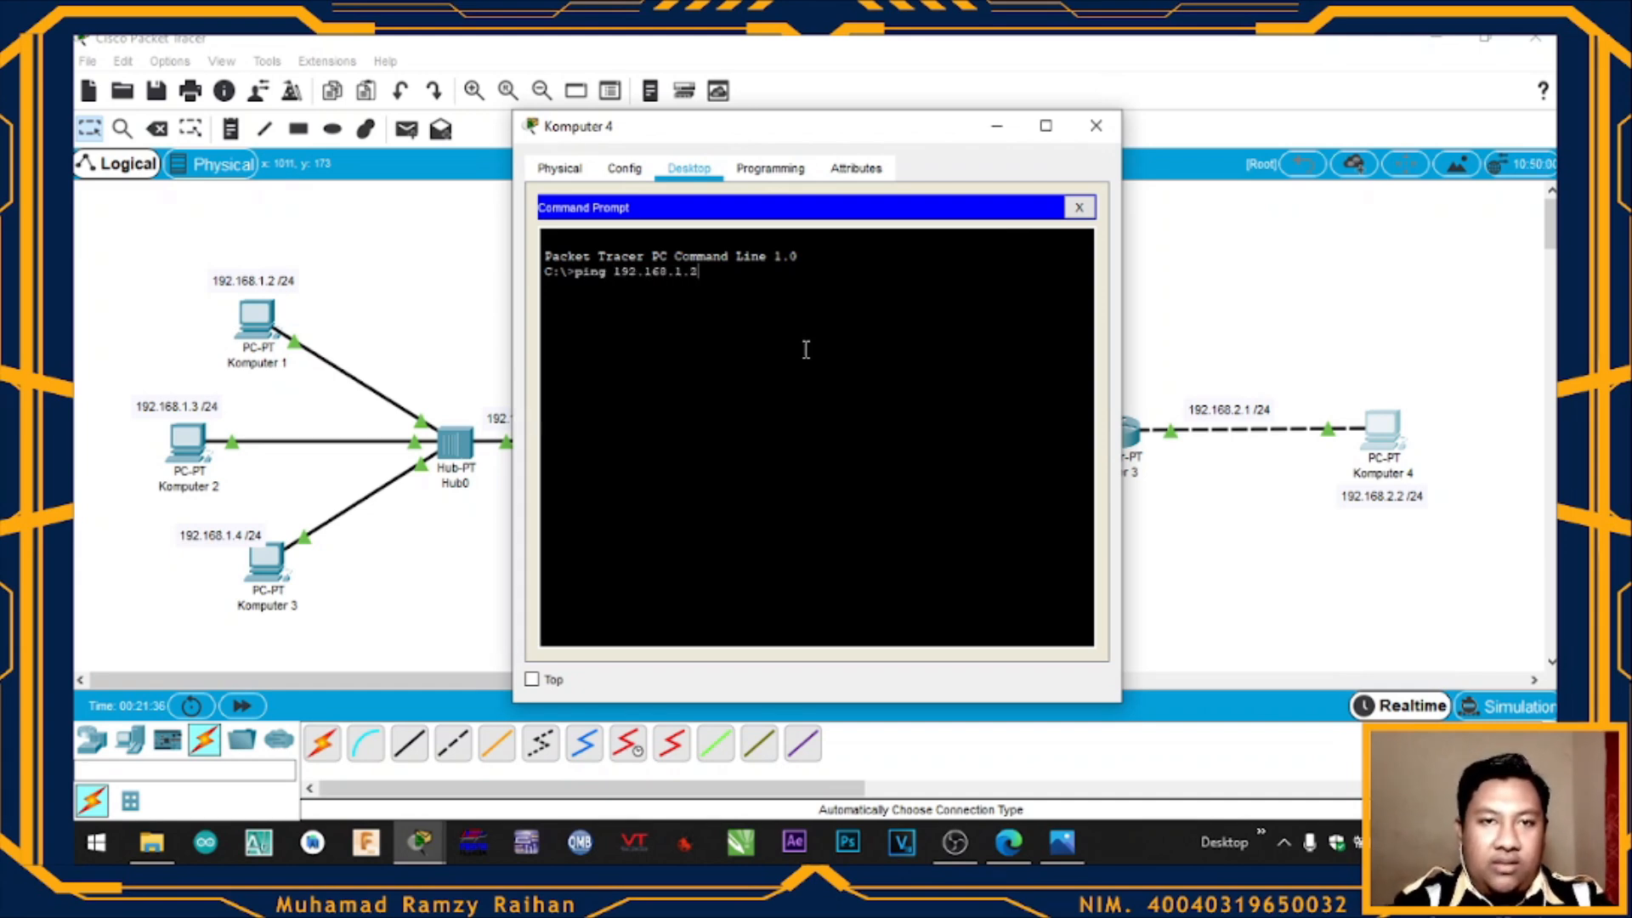
key(Return)
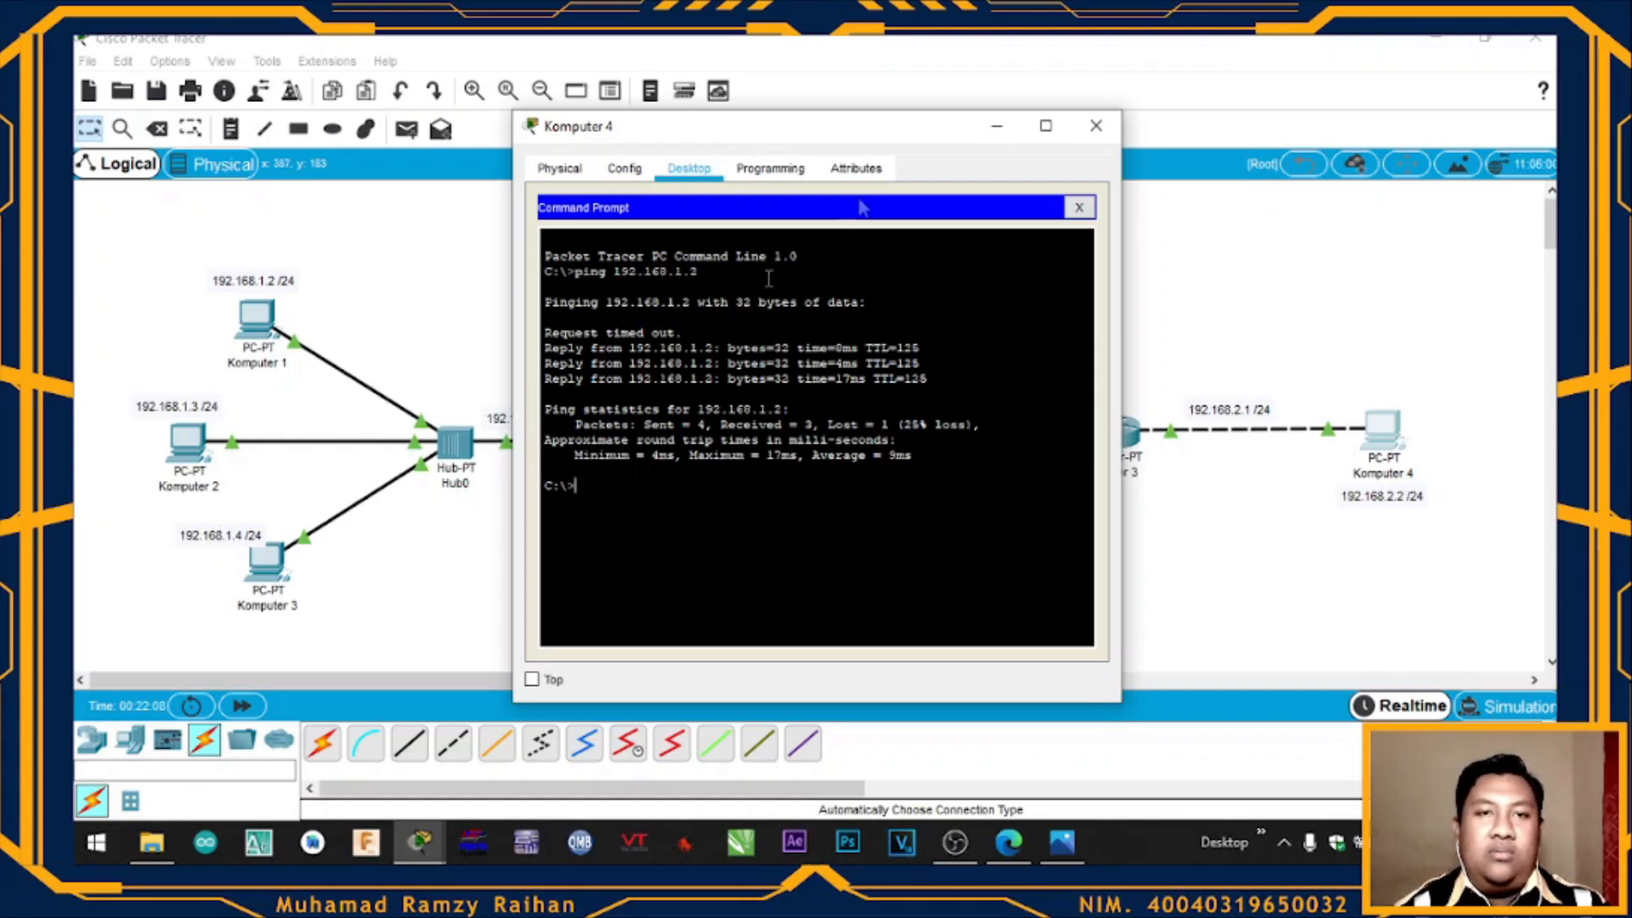
click(1095, 126)
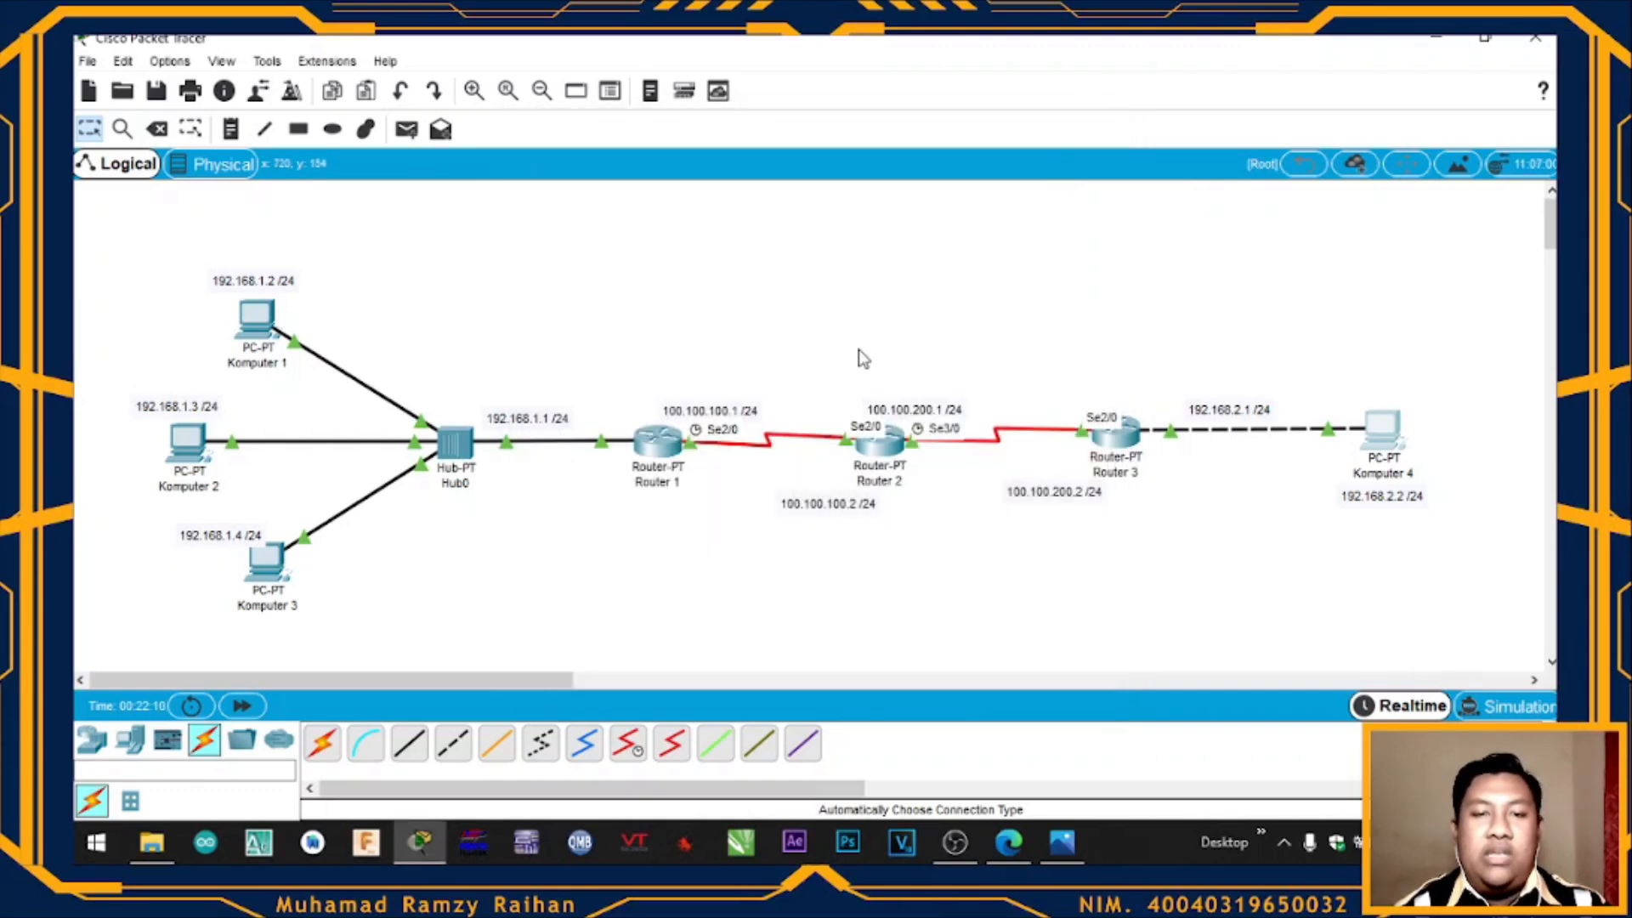